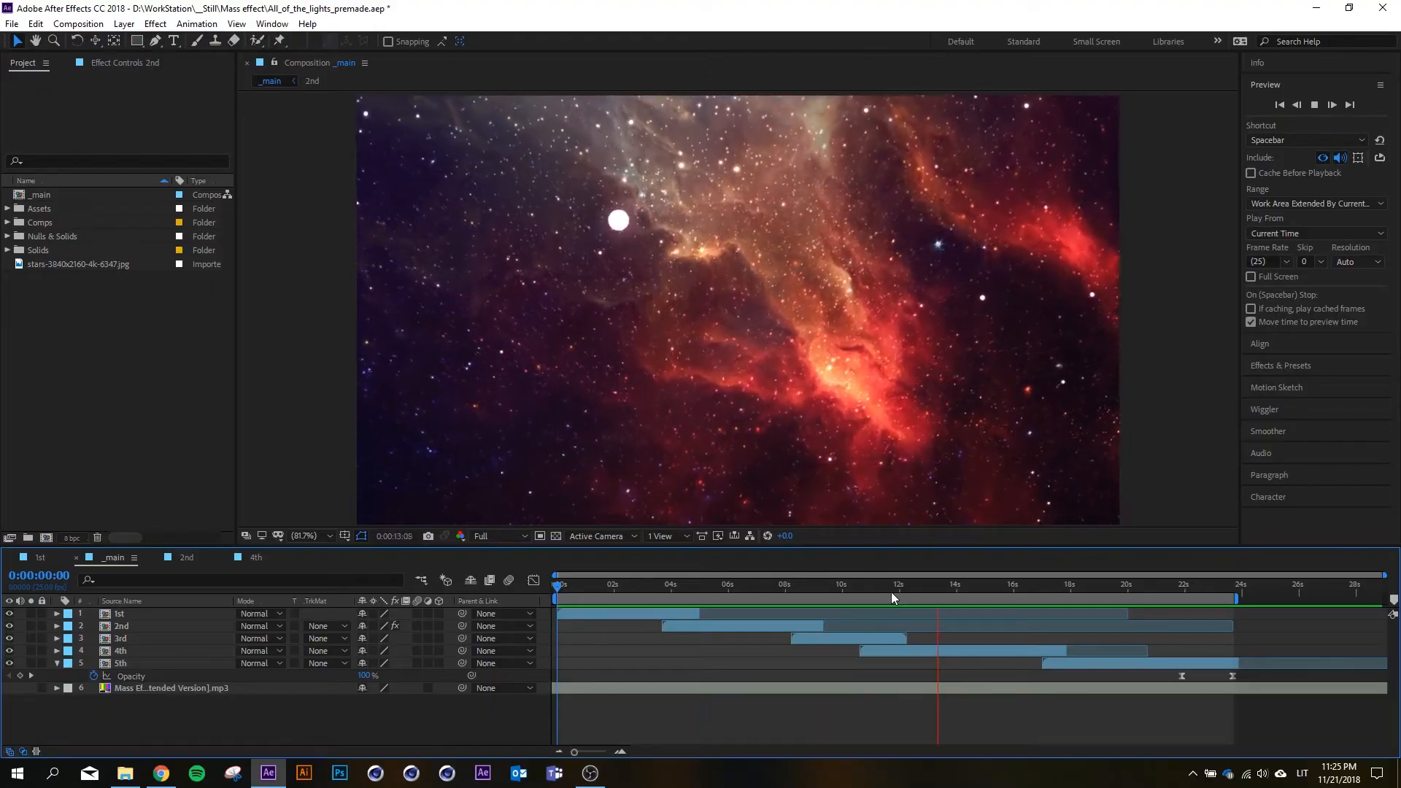
- Review the animation in the _main composition around the second clip and open the 2nd precomposition
{"action": "left_click_drag", "start_coordinate": [909, 585], "coordinate": [740, 598]}
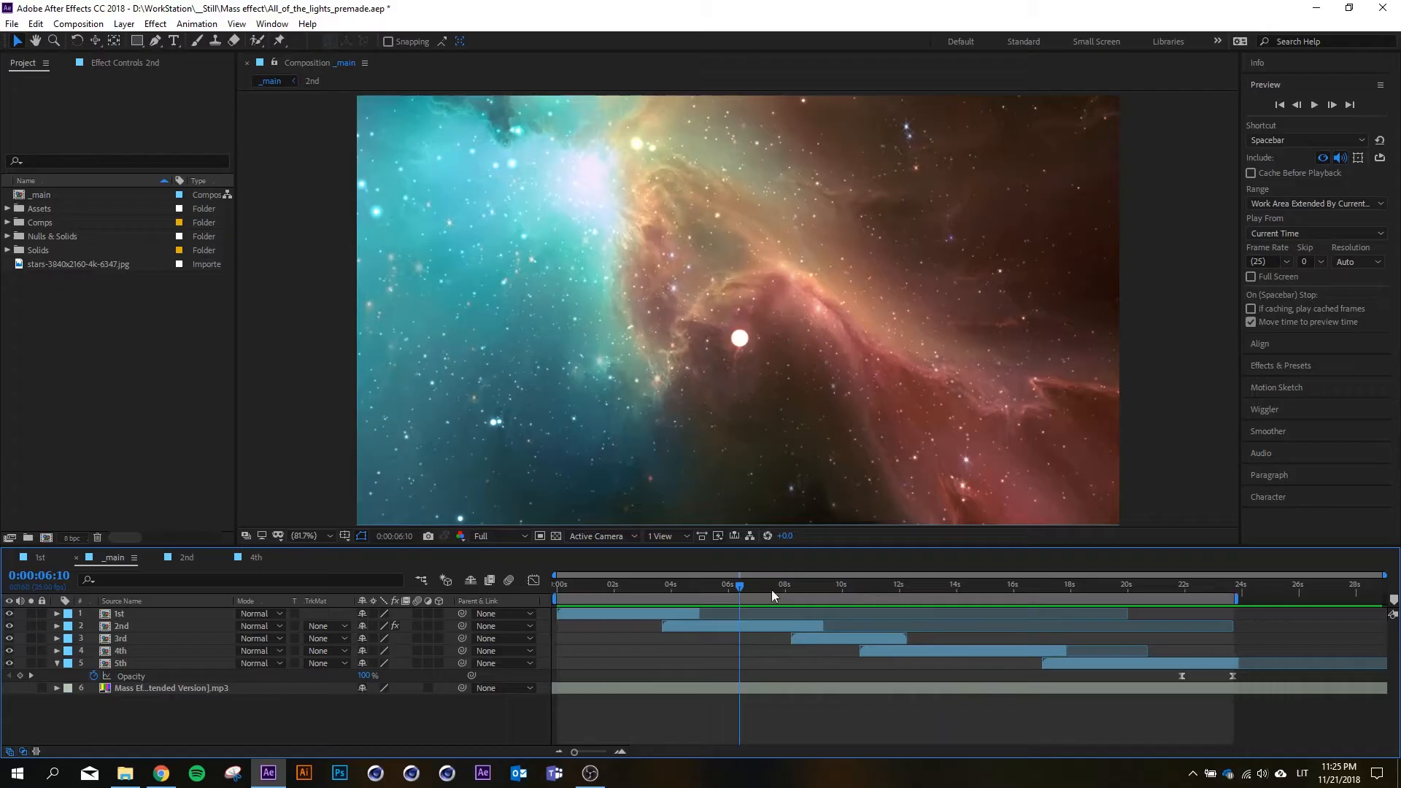
{"action": "left_click_drag", "start_coordinate": [772, 589], "coordinate": [724, 628]}
{"action": "double_click", "coordinate": [724, 627]}
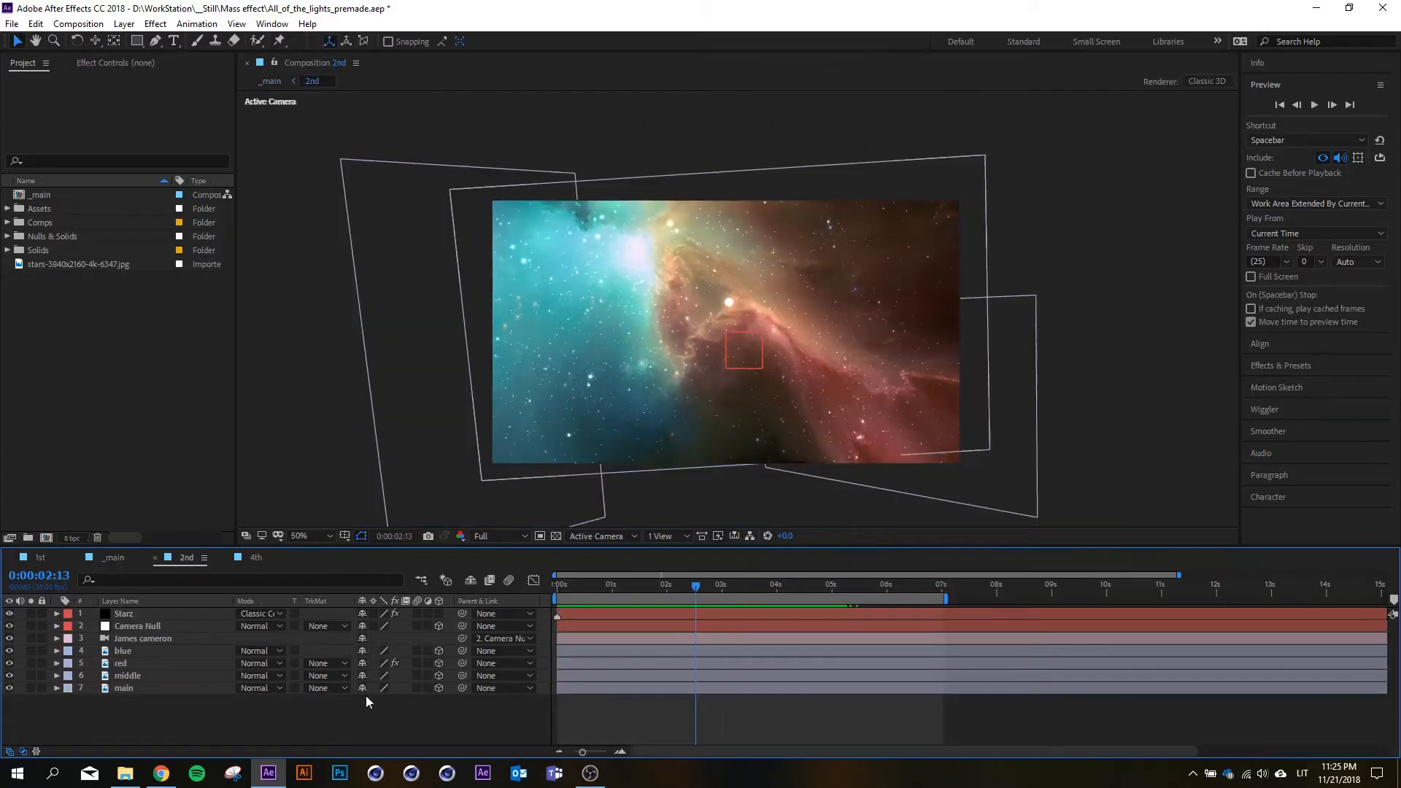
- Examine the layer stack of the 2nd composition by selecting its layers from main up to Starz
{"action": "left_click", "coordinate": [119, 689]}
{"action": "left_click_drag", "start_coordinate": [133, 702], "coordinate": [132, 618]}
{"action": "left_click_drag", "start_coordinate": [192, 717], "coordinate": [135, 613]}
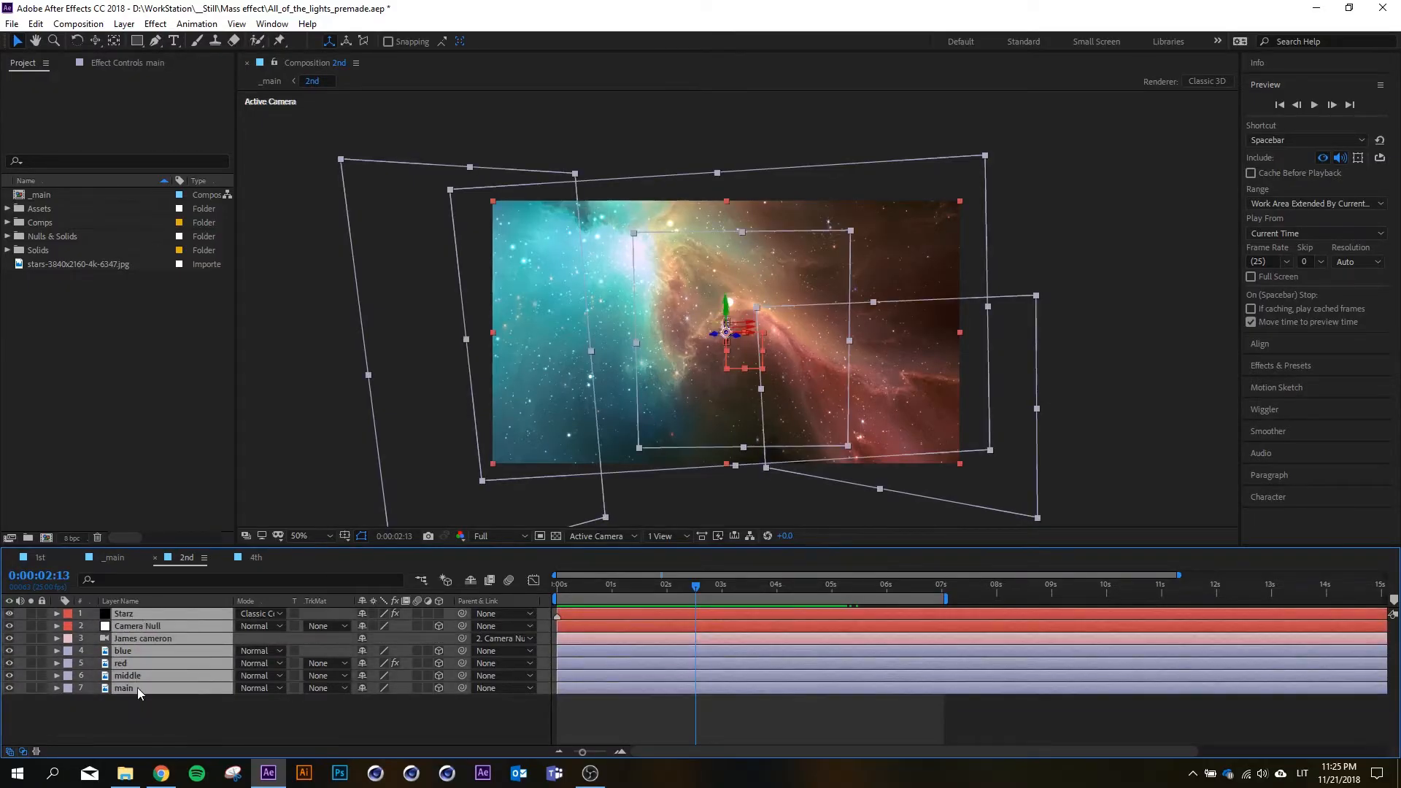
{"action": "left_click", "coordinate": [137, 717]}
- Delete the unused image stars-3840x2160-4k-6347.jpg from the project
{"action": "left_click", "coordinate": [82, 274]}
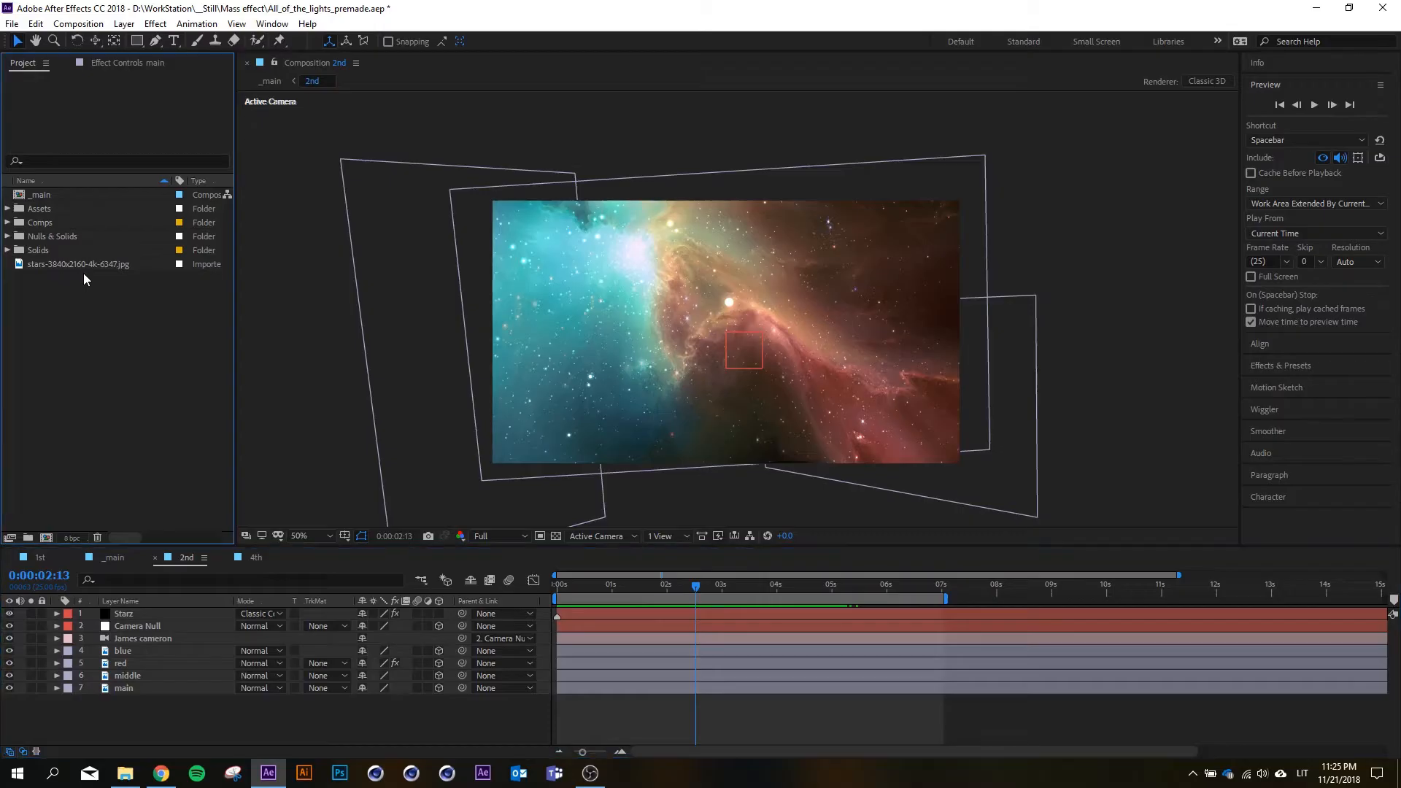
{"action": "left_click", "coordinate": [92, 265]}
{"action": "key", "text": "Delete"}
{"action": "left_click", "coordinate": [172, 733]}
- View the 2nd composition in Custom View 1 and inspect the camera and the main layer in 3D space
{"action": "left_click_drag", "start_coordinate": [589, 588], "coordinate": [628, 597]}
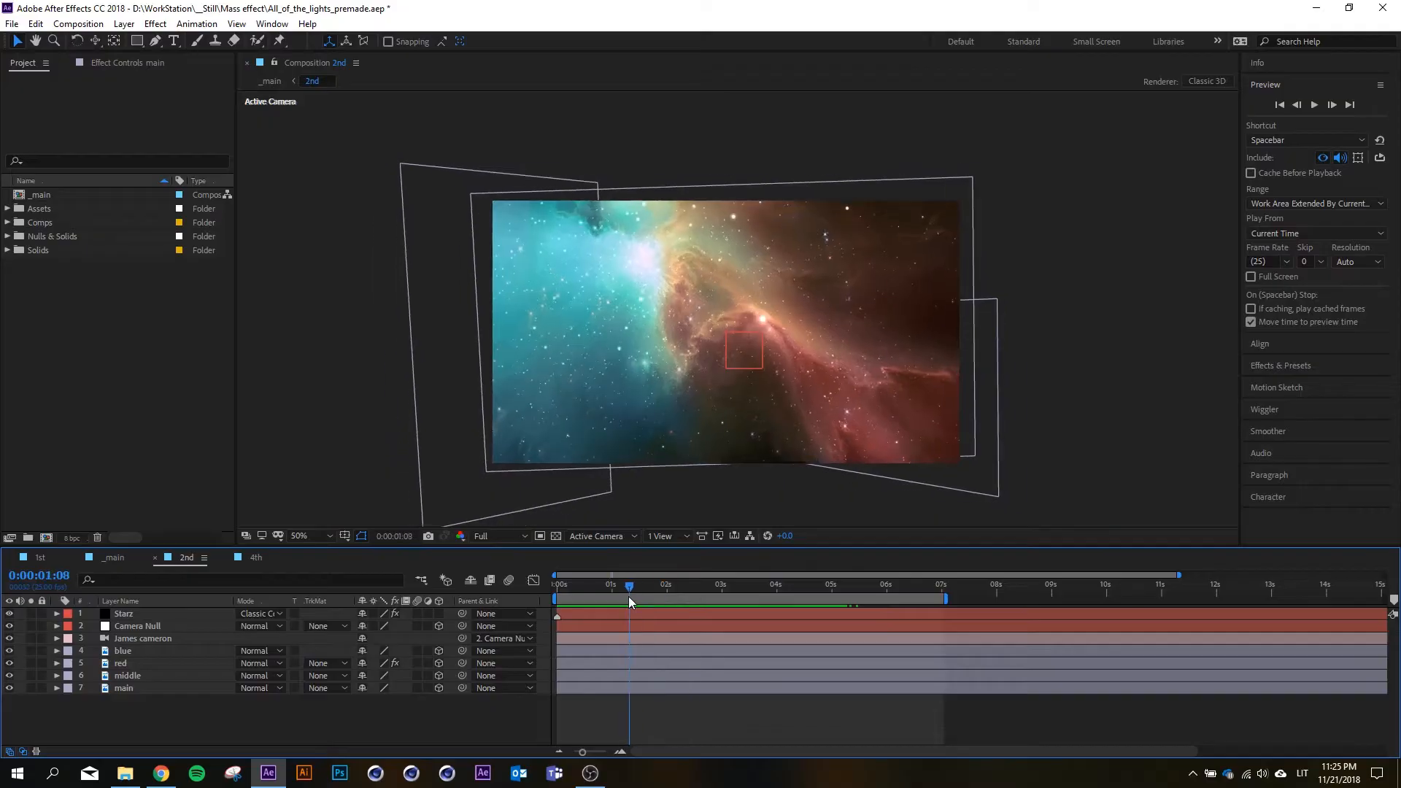
{"action": "left_click", "coordinate": [618, 540]}
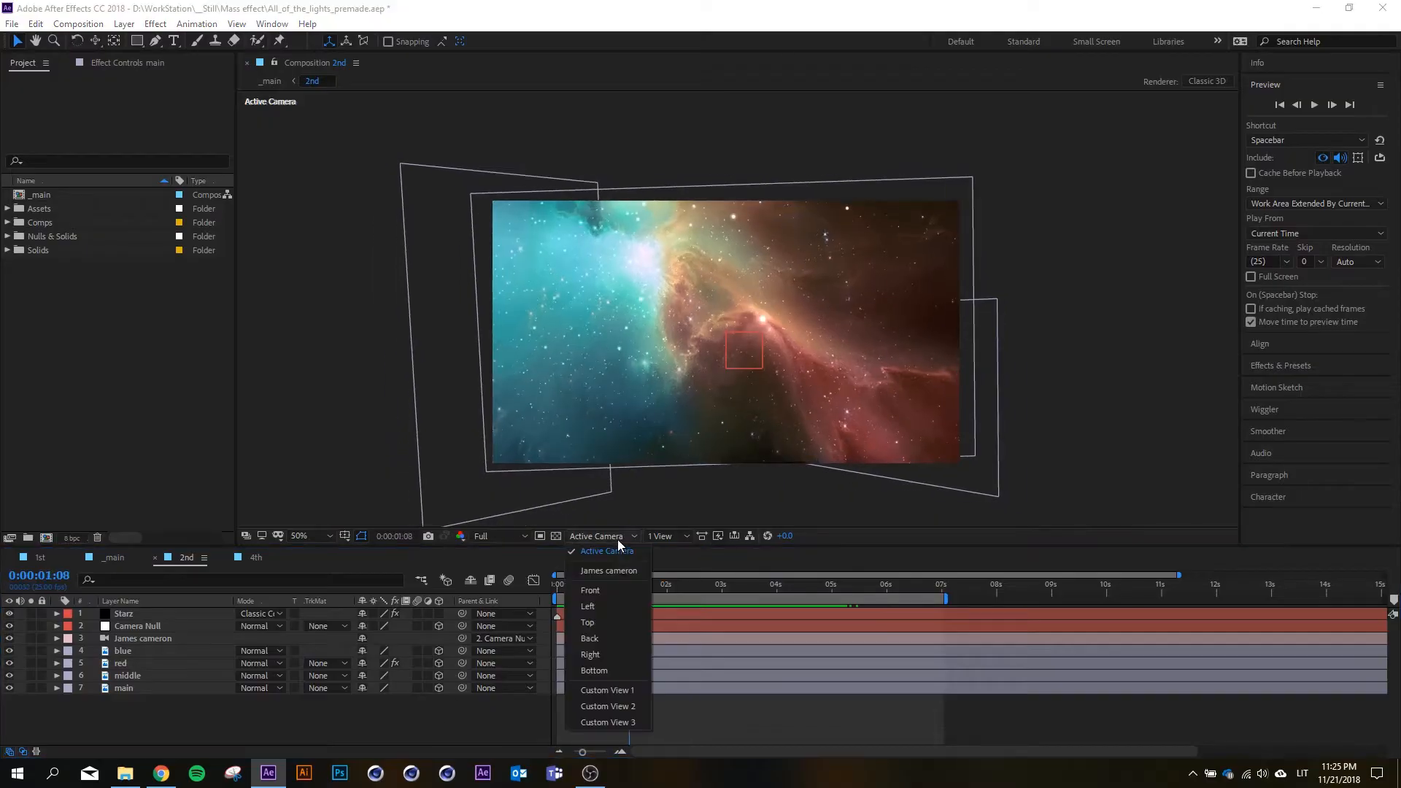
{"action": "left_click", "coordinate": [598, 689]}
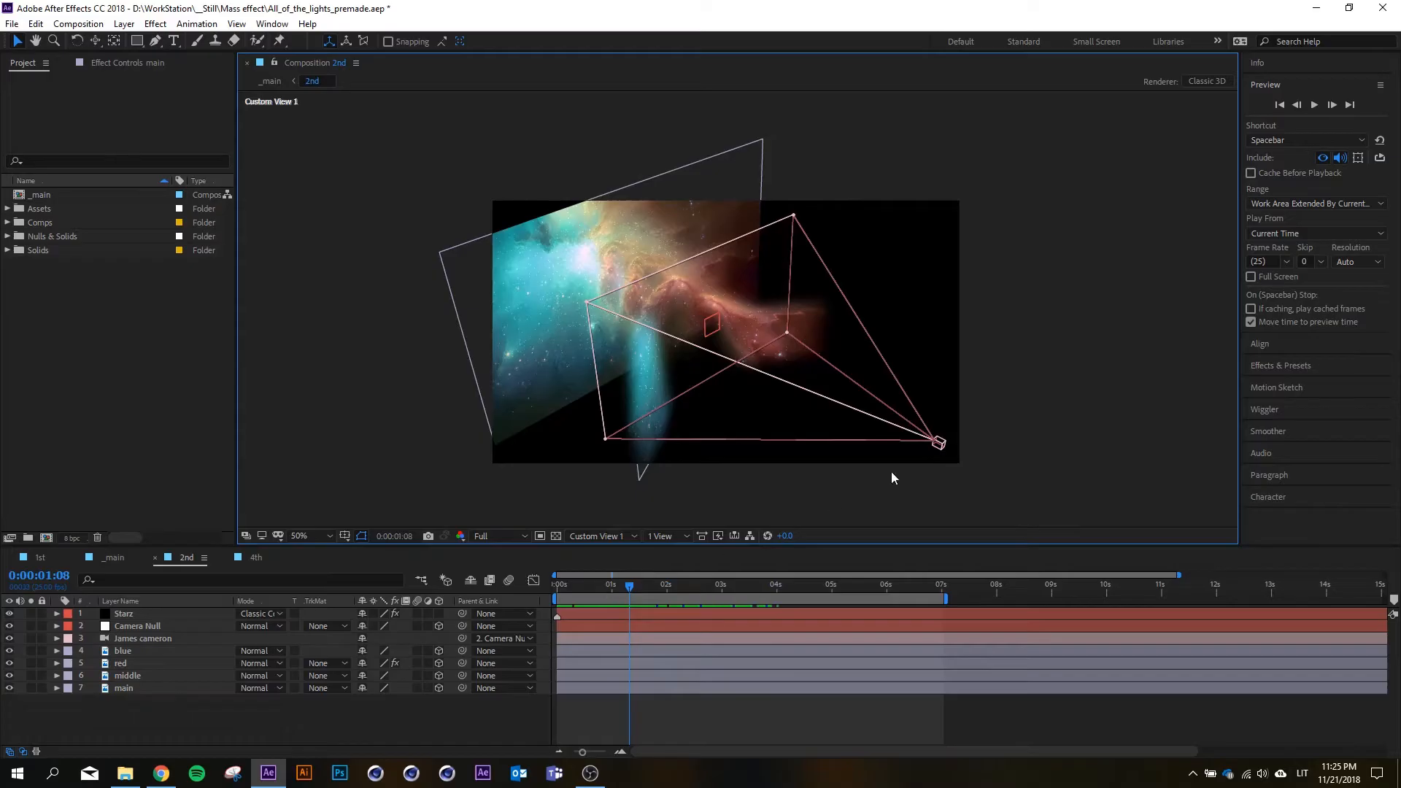
{"action": "left_click", "coordinate": [940, 448]}
{"action": "mouse_move", "coordinate": [610, 594]}
{"action": "left_mouse_down"}
{"action": "mouse_move", "coordinate": [580, 588]}
{"action": "mouse_move", "coordinate": [856, 579]}
{"action": "mouse_move", "coordinate": [576, 575]}
{"action": "mouse_move", "coordinate": [730, 576]}
{"action": "mouse_move", "coordinate": [622, 580]}
{"action": "left_mouse_up"}
{"action": "left_click", "coordinate": [130, 688]}
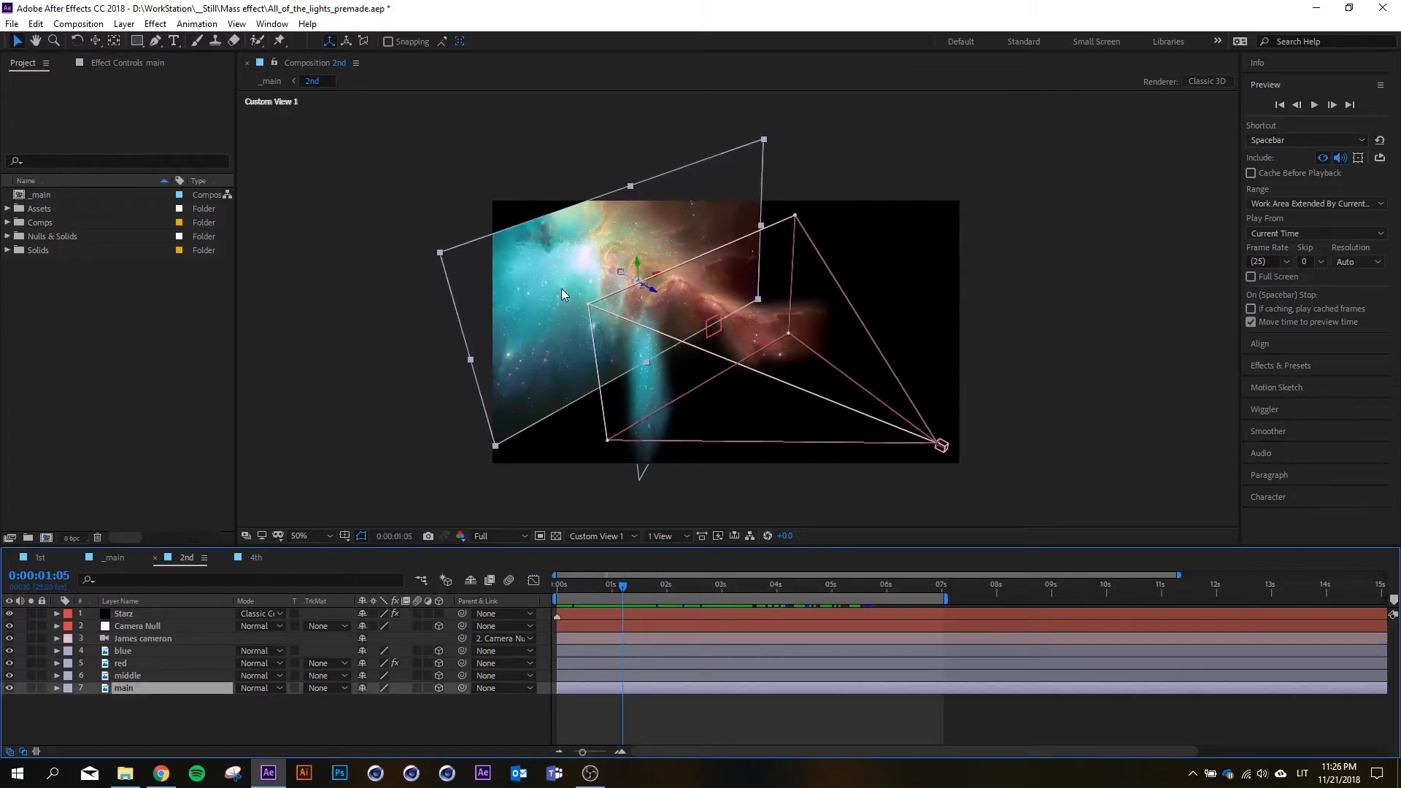
- Return the 3D view to Active Camera and preview the camera move up to 0:00:02:24
{"action": "left_click", "coordinate": [615, 536]}
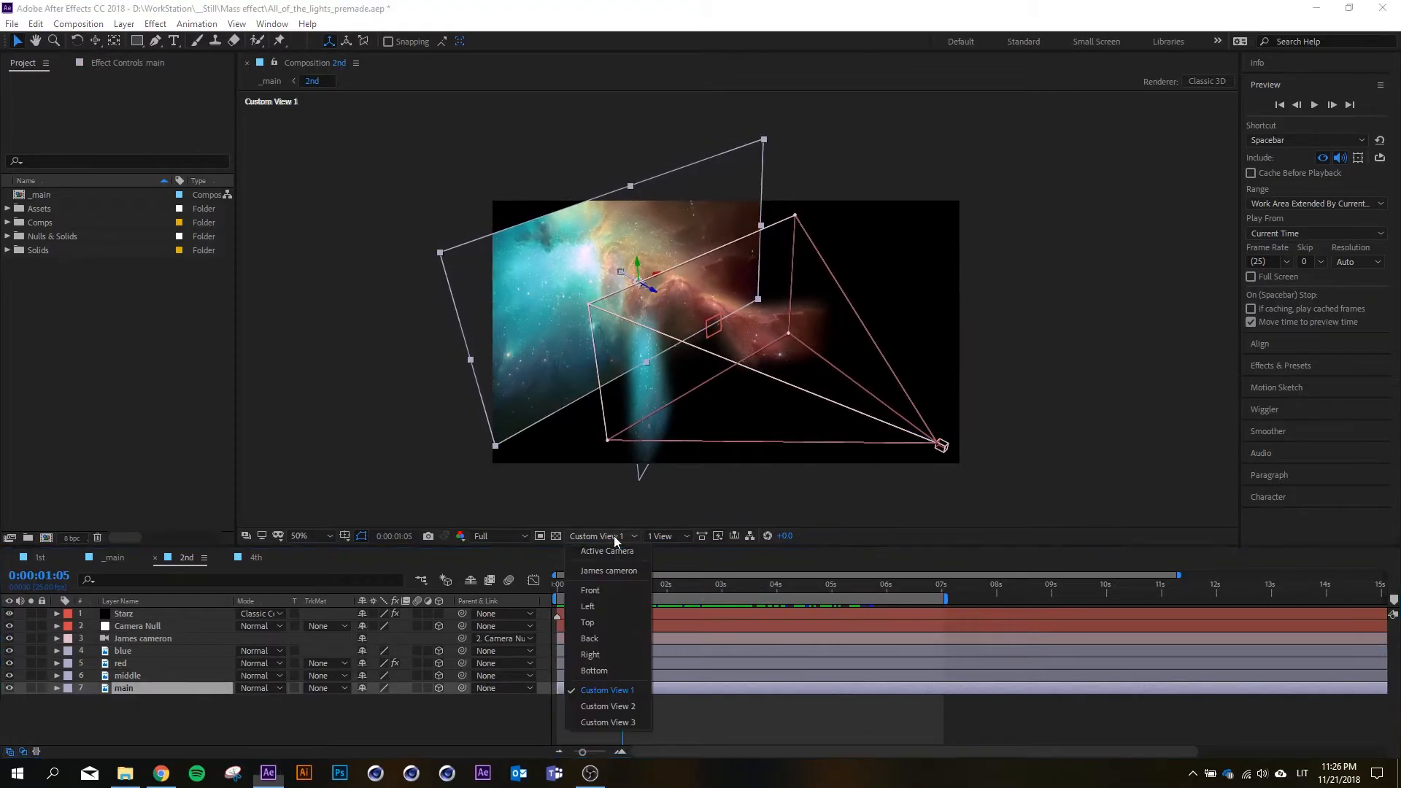
{"action": "left_click", "coordinate": [602, 574]}
{"action": "left_click_drag", "start_coordinate": [571, 586], "coordinate": [719, 583]}
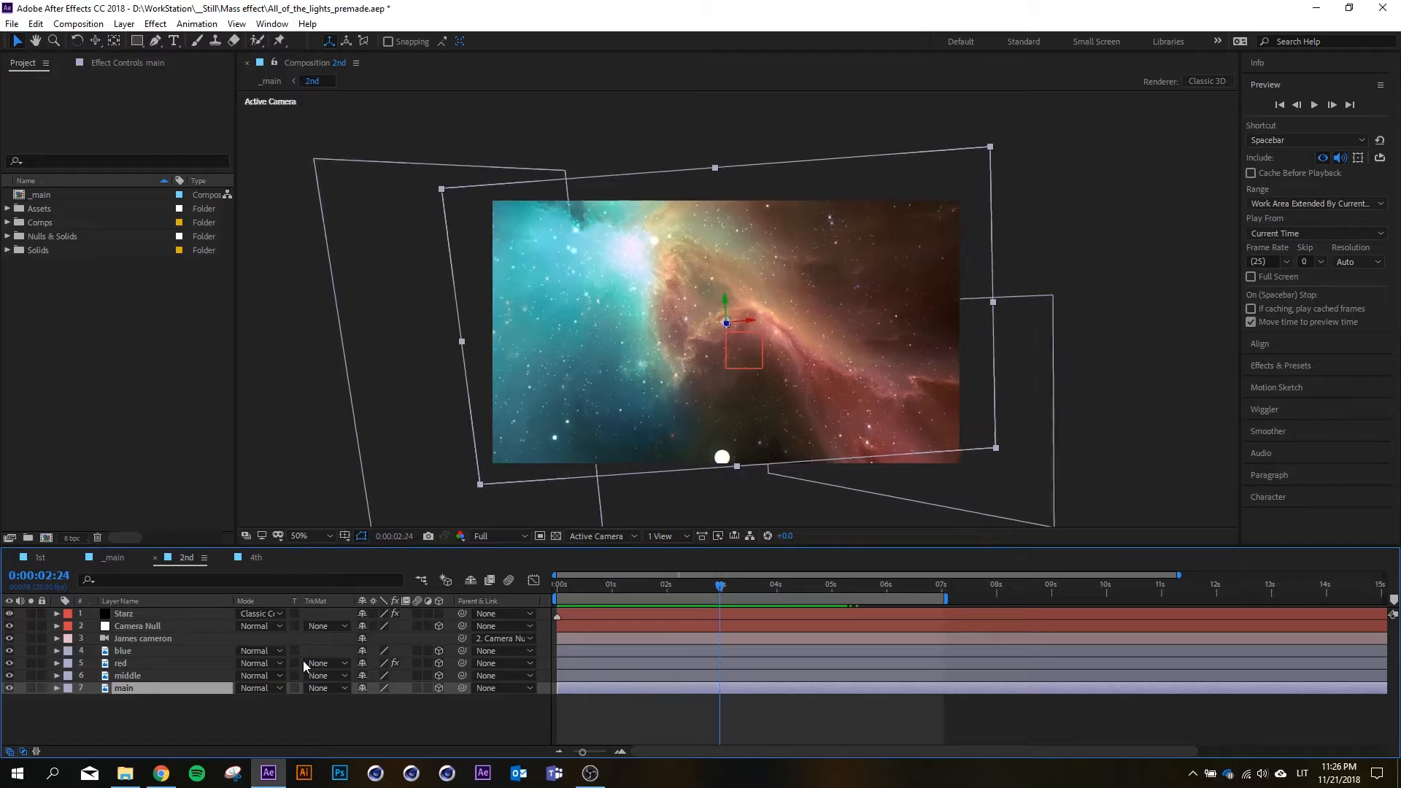
- Examine the blue, red and middle layers that are stacked above the main layer
{"action": "left_click", "coordinate": [132, 675]}
{"action": "left_click", "coordinate": [128, 651], "text": "shift"}
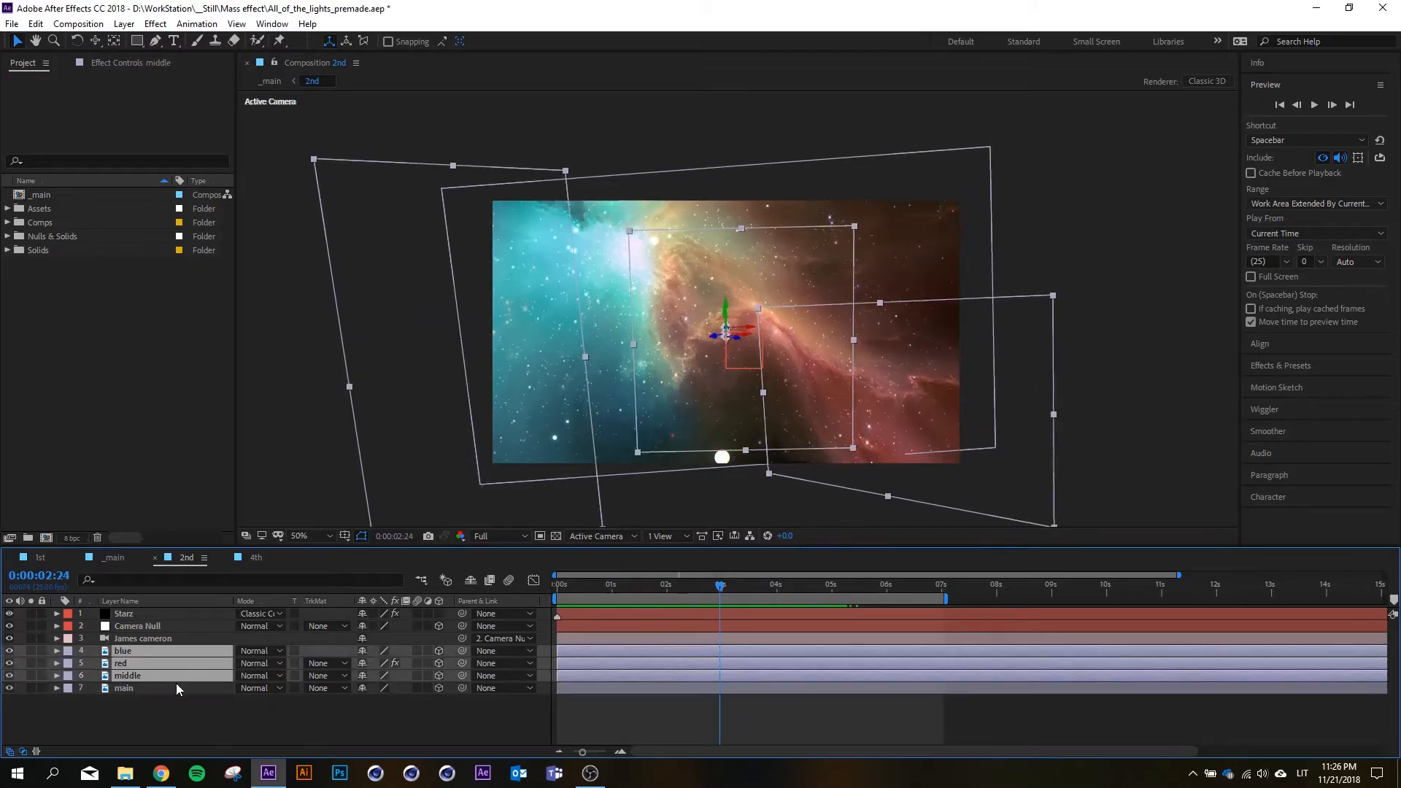
{"action": "left_click", "coordinate": [144, 711]}
{"action": "left_click", "coordinate": [139, 674]}
{"action": "left_click", "coordinate": [137, 650], "text": "shift"}
{"action": "left_click", "coordinate": [124, 715]}
{"action": "left_click", "coordinate": [134, 651]}
{"action": "left_click", "coordinate": [132, 674], "text": "shift"}
{"action": "key", "text": "F2"}
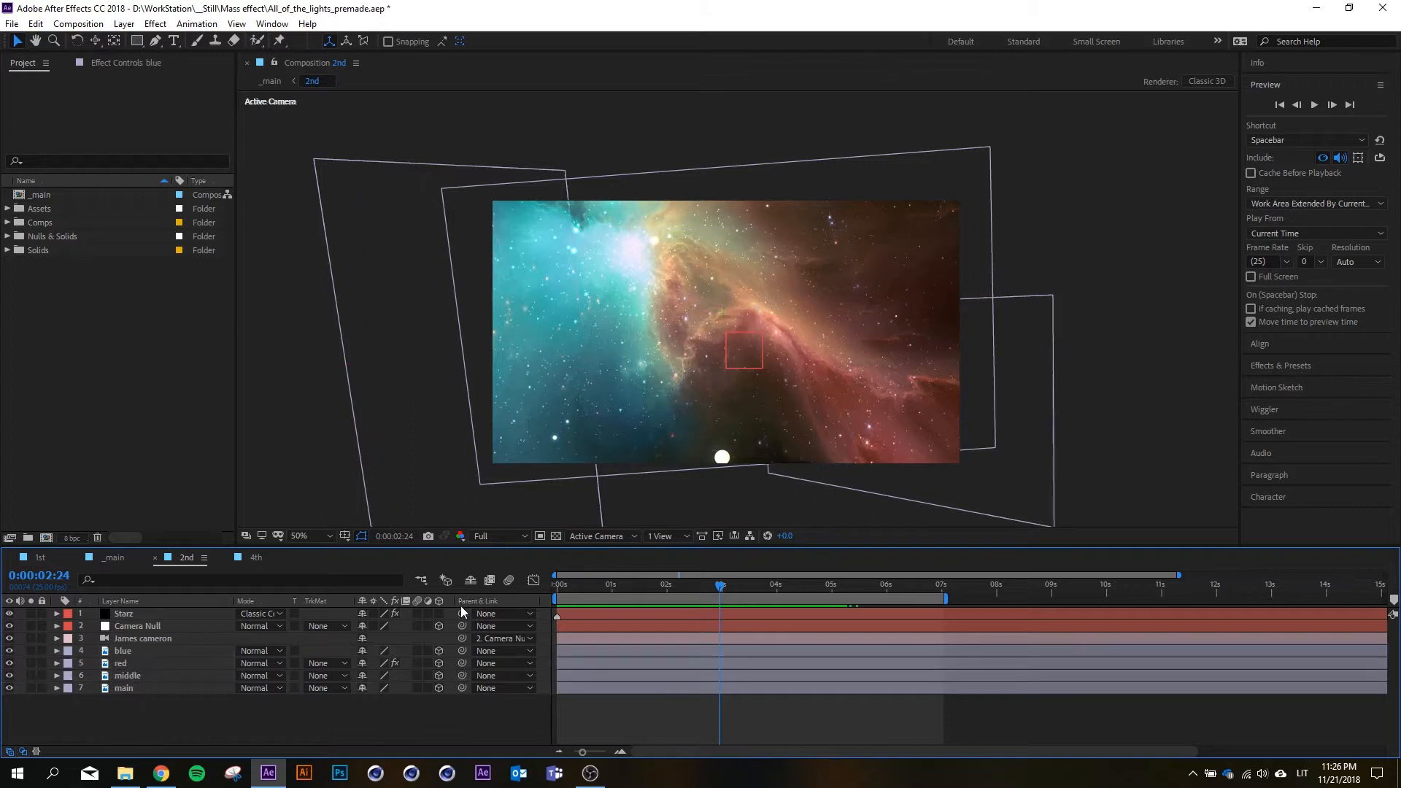
- Review all layers from main to Starz together and return the current time to 0:00:00:00
{"action": "left_click", "coordinate": [128, 688]}
{"action": "left_click", "coordinate": [133, 615], "text": "shift"}
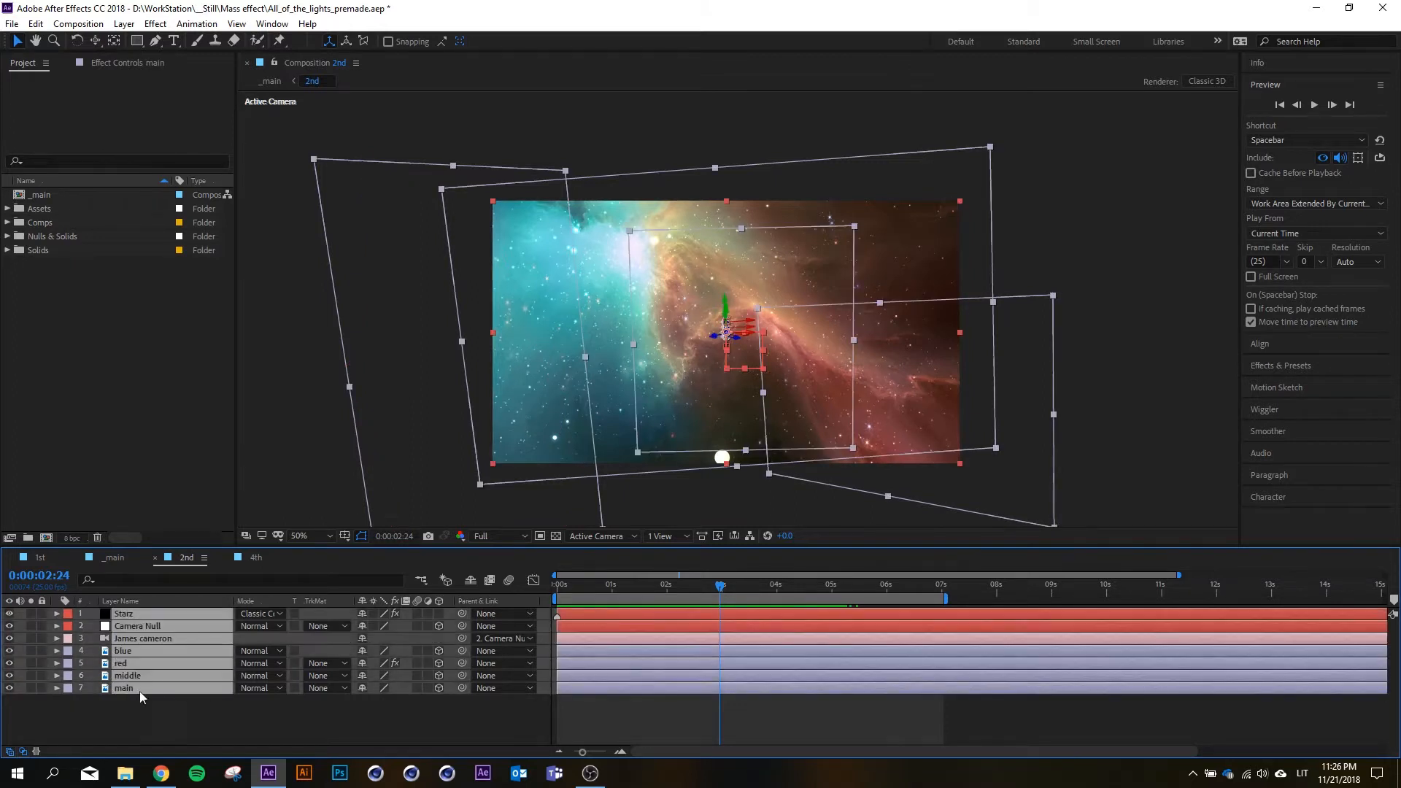
{"action": "left_click", "coordinate": [149, 710]}
{"action": "left_click_drag", "start_coordinate": [586, 586], "coordinate": [549, 598]}
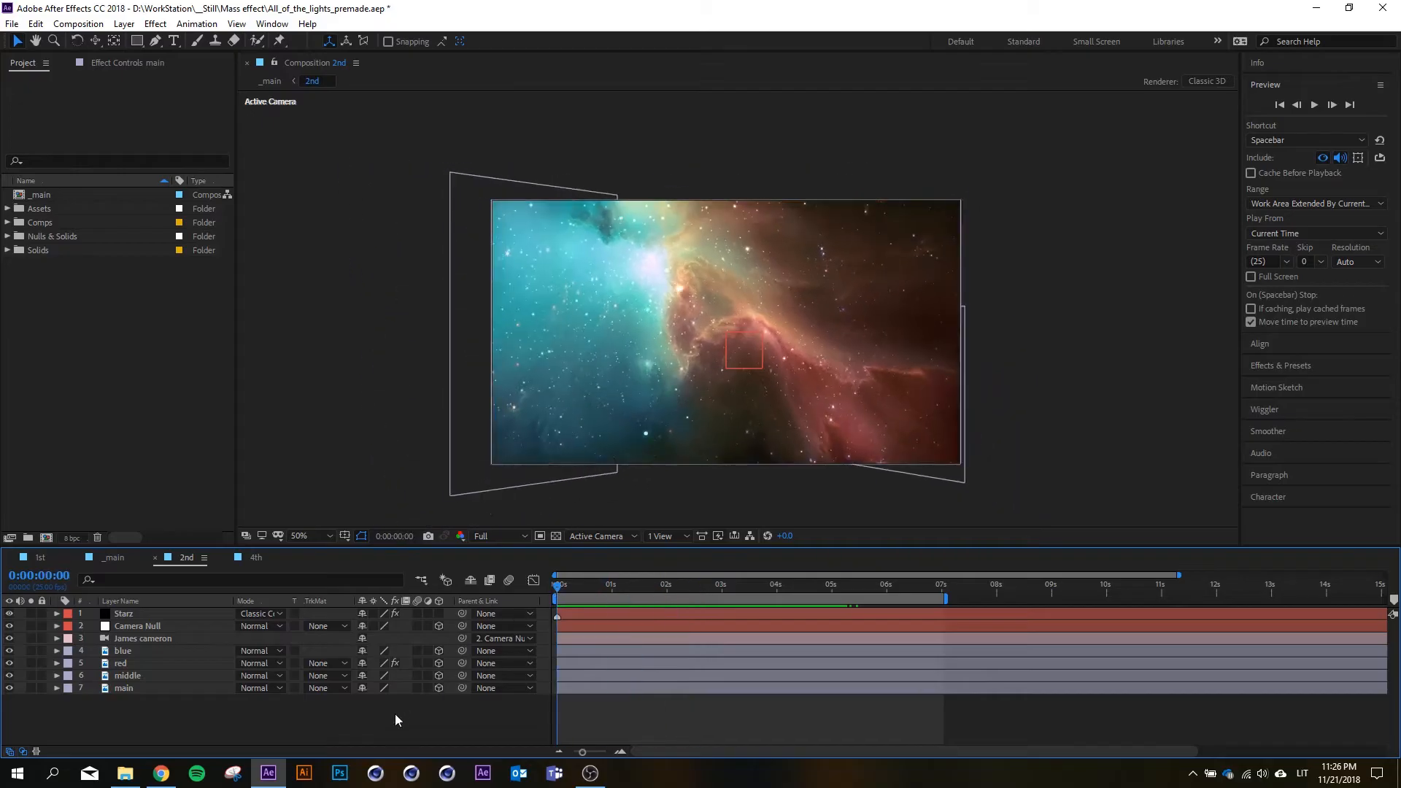
- Import the image stars-3840x2160-4k-6347 as footage and open it in the footage viewer
{"action": "left_click", "coordinate": [62, 307]}
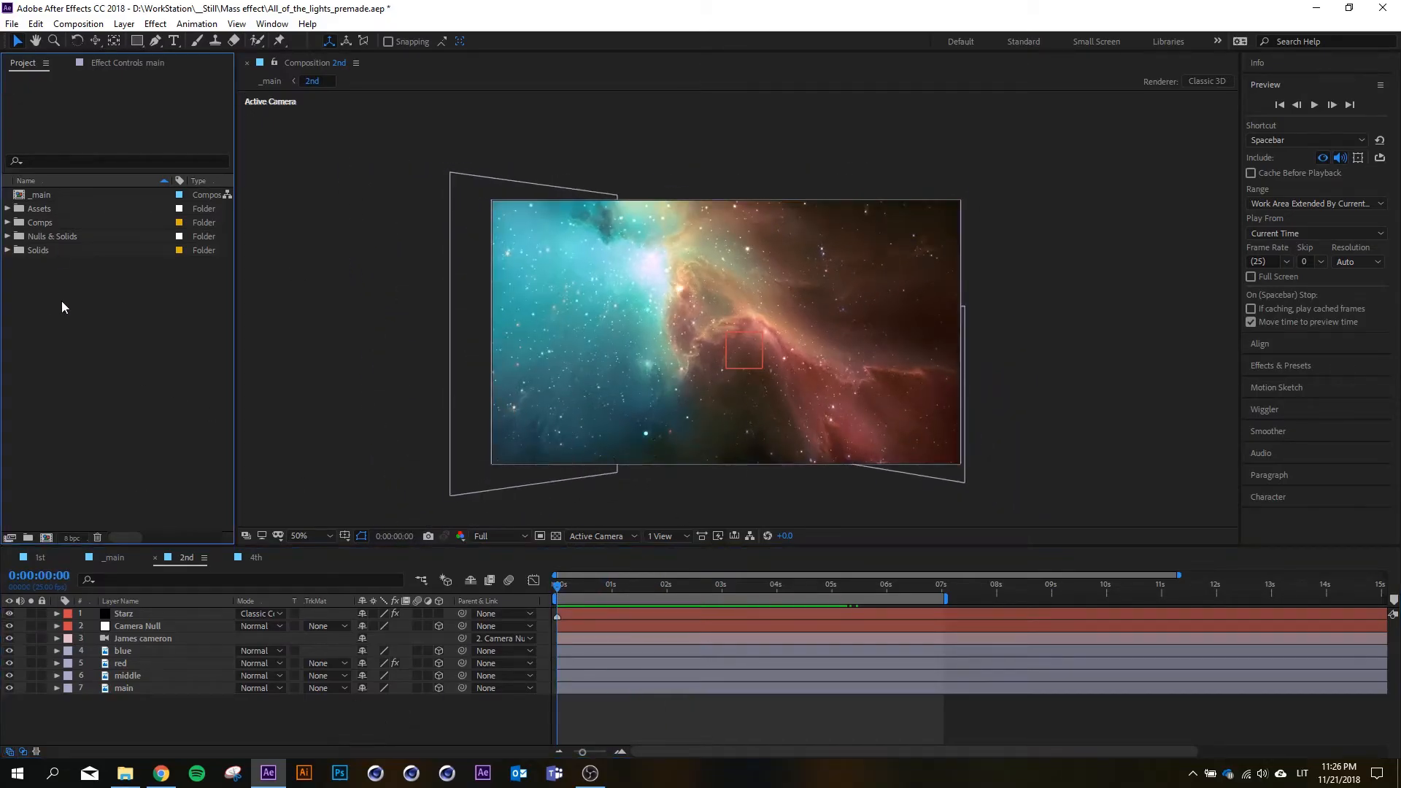
{"action": "double_click", "coordinate": [100, 298]}
{"action": "left_click", "coordinate": [1045, 368]}
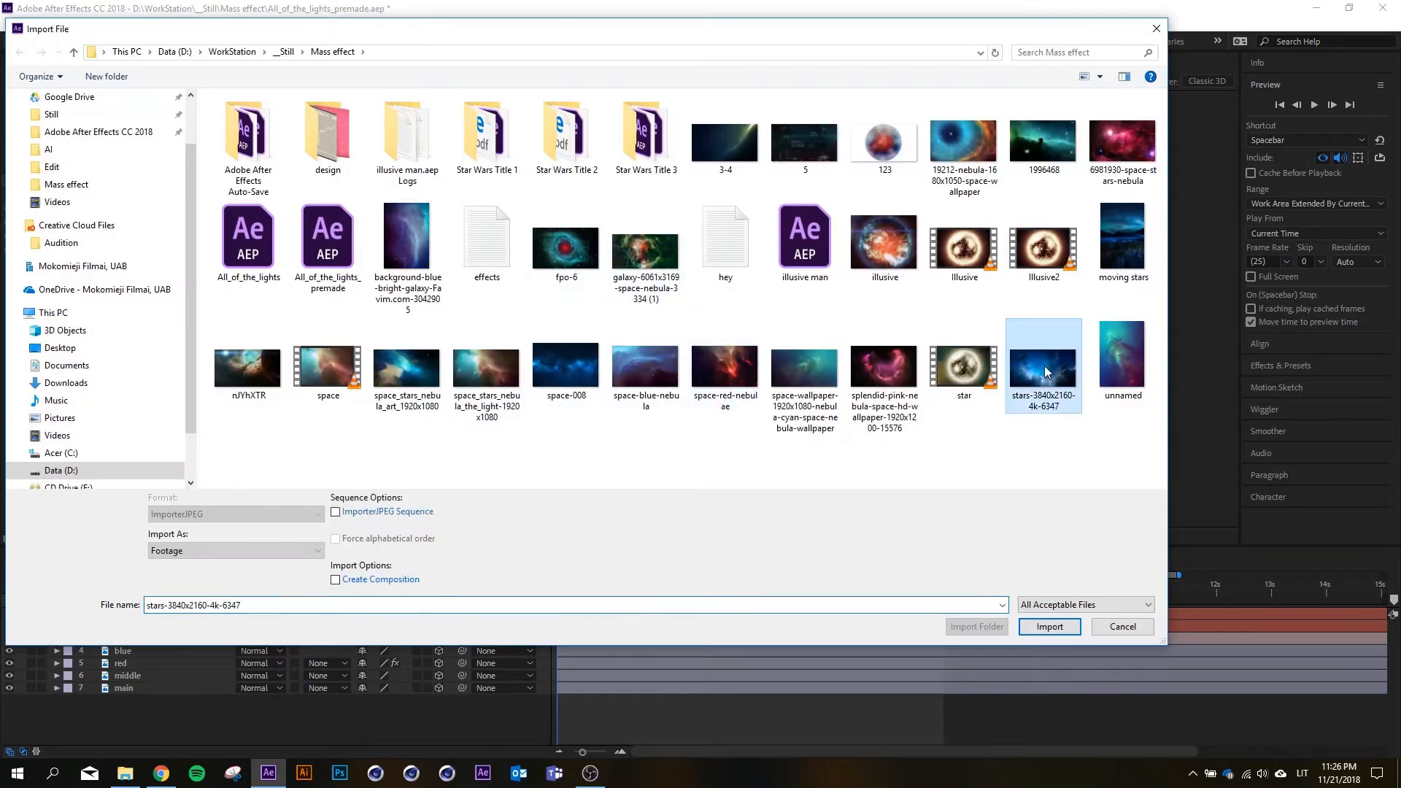
{"action": "left_click", "coordinate": [1048, 627]}
{"action": "double_click", "coordinate": [77, 263]}
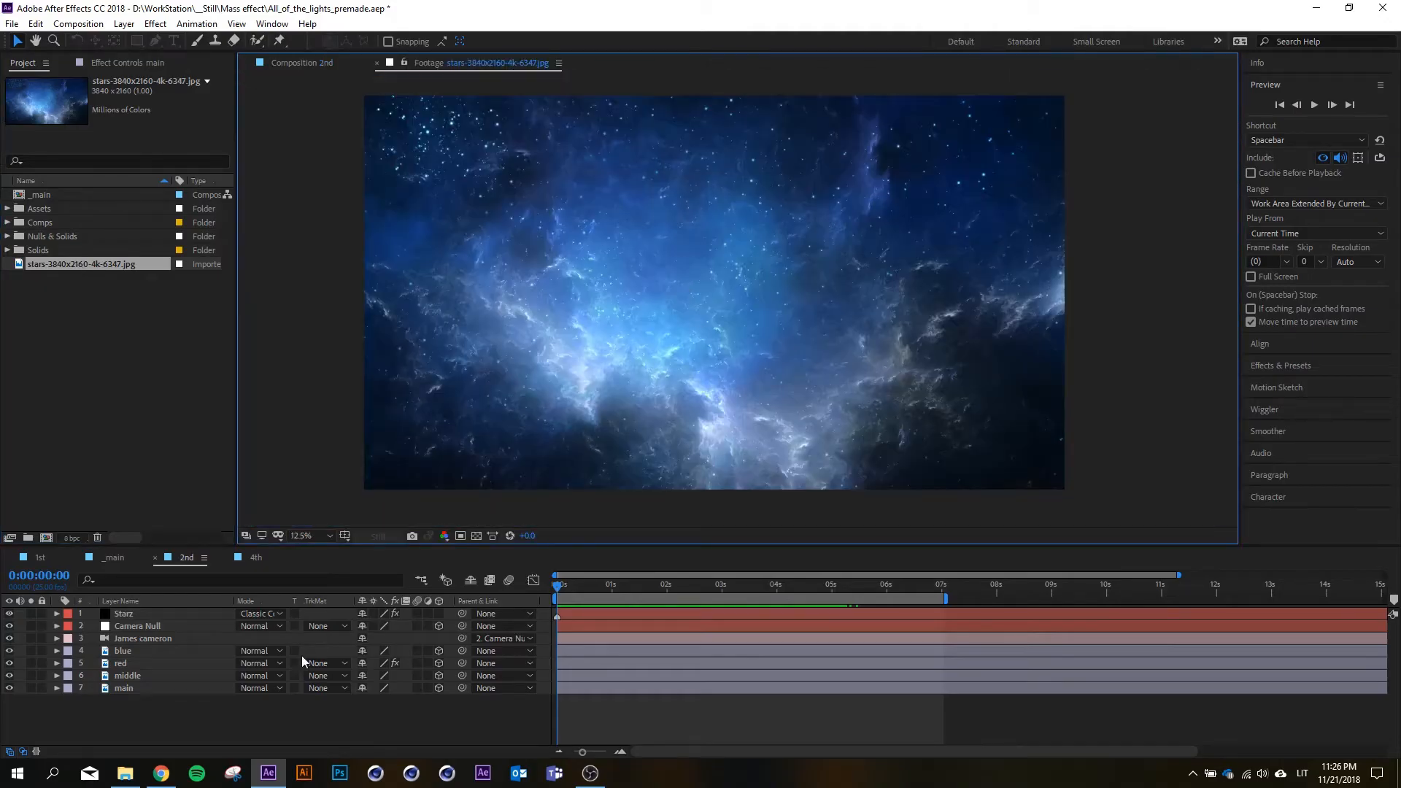
- Switch to Google Chrome and search Google for "space stars"
{"action": "left_click", "coordinate": [161, 772]}
{"action": "left_click", "coordinate": [567, 305]}
{"action": "type", "text": "s"}
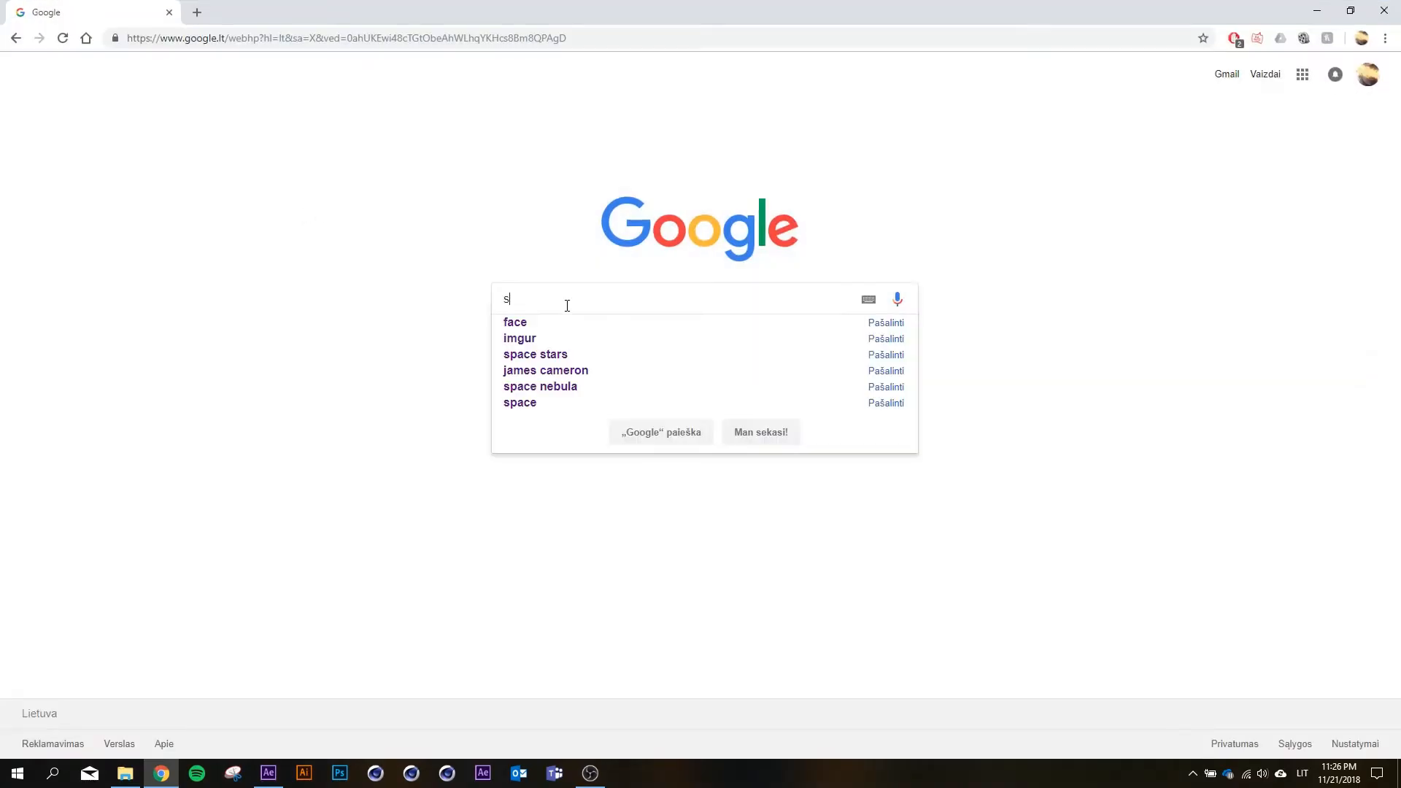
{"action": "type", "text": "cap"}
{"action": "key", "text": "BackSpace"}
{"action": "key", "text": "BackSpace"}
{"action": "key", "text": "BackSpace"}
{"action": "type", "text": "p"}
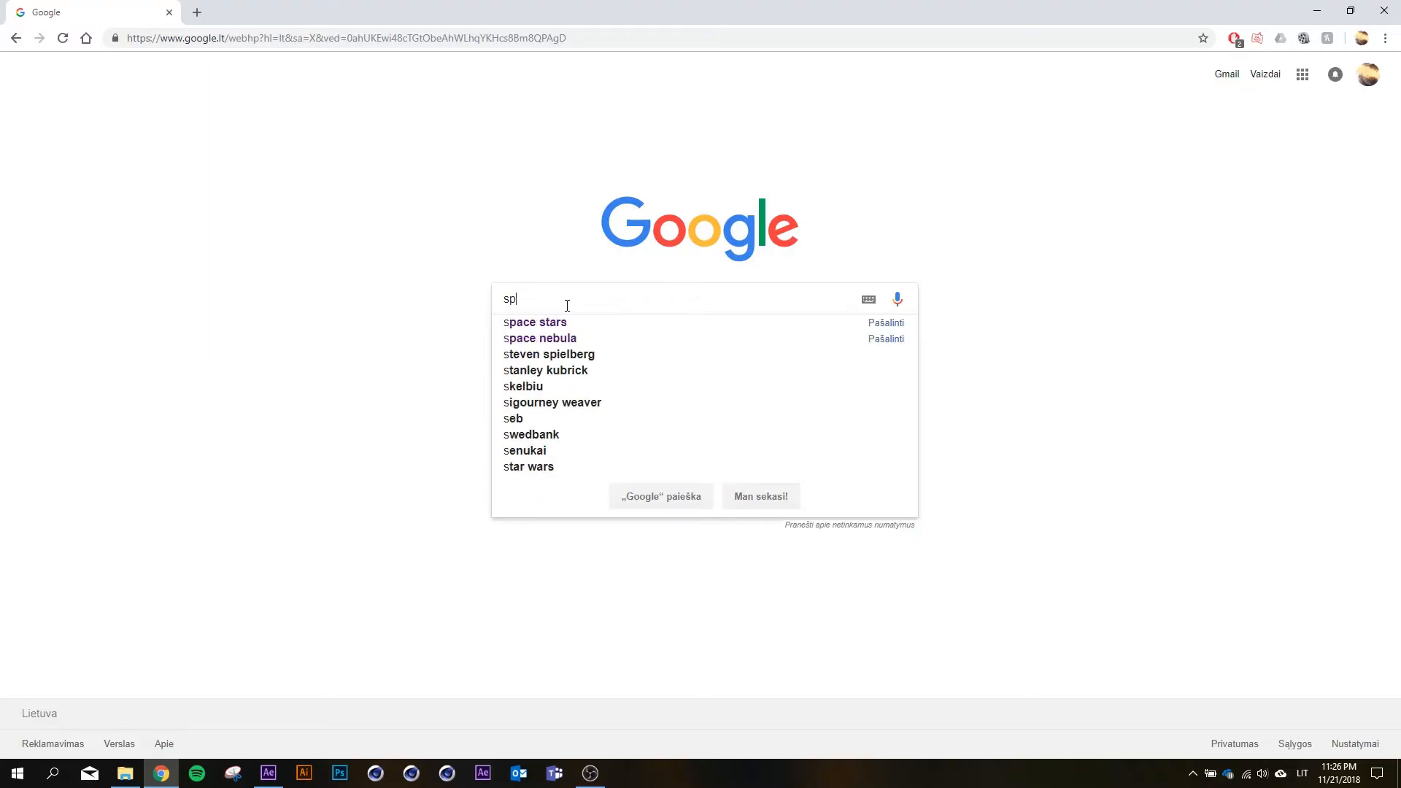
{"action": "type", "text": "ace"}
{"action": "key", "text": "Down"}
{"action": "key", "text": "Return"}
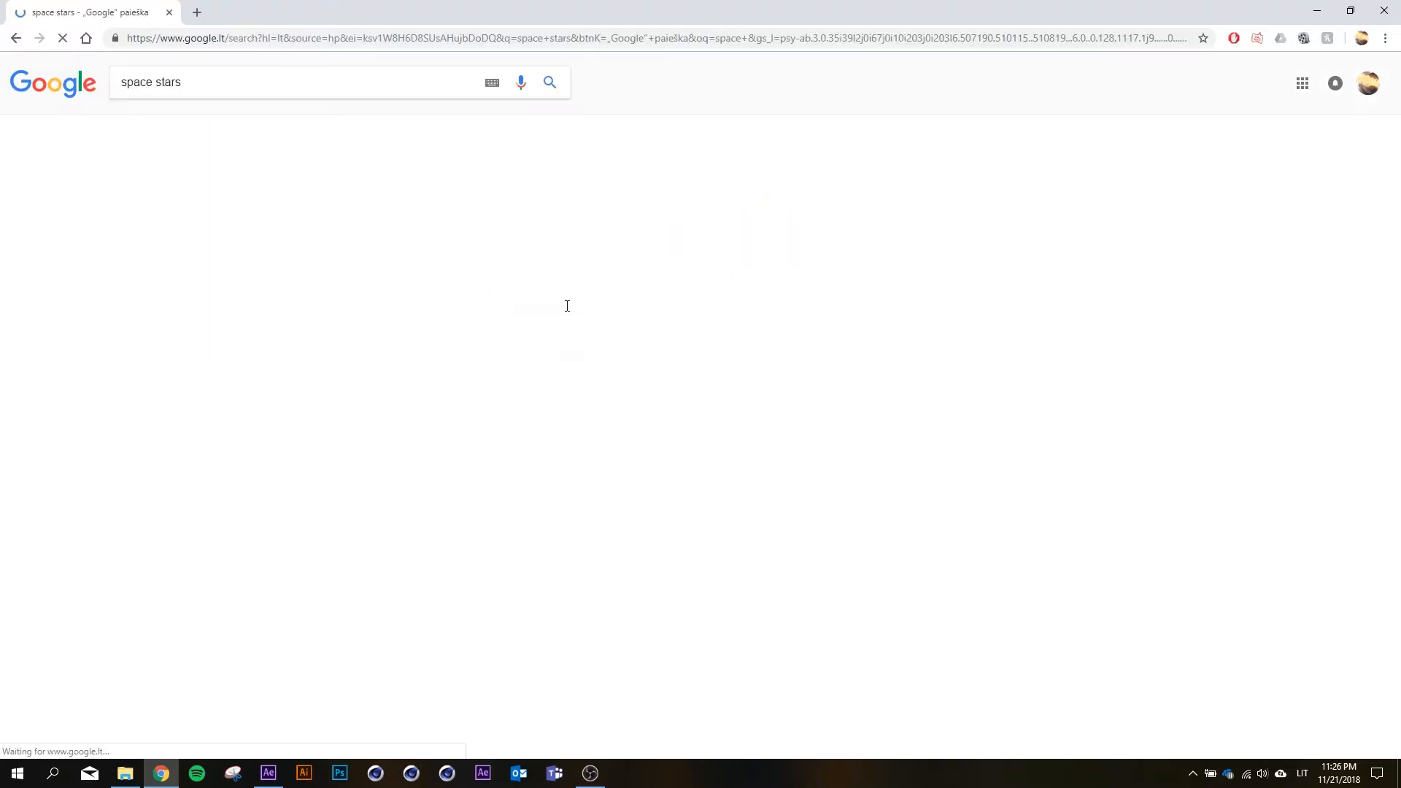
- Browse the image results for space stars and open the blue 3840 × 2160 wallpaper "Wallpaper Stars, 4K, Space, #6347"
{"action": "left_click", "coordinate": [188, 125]}
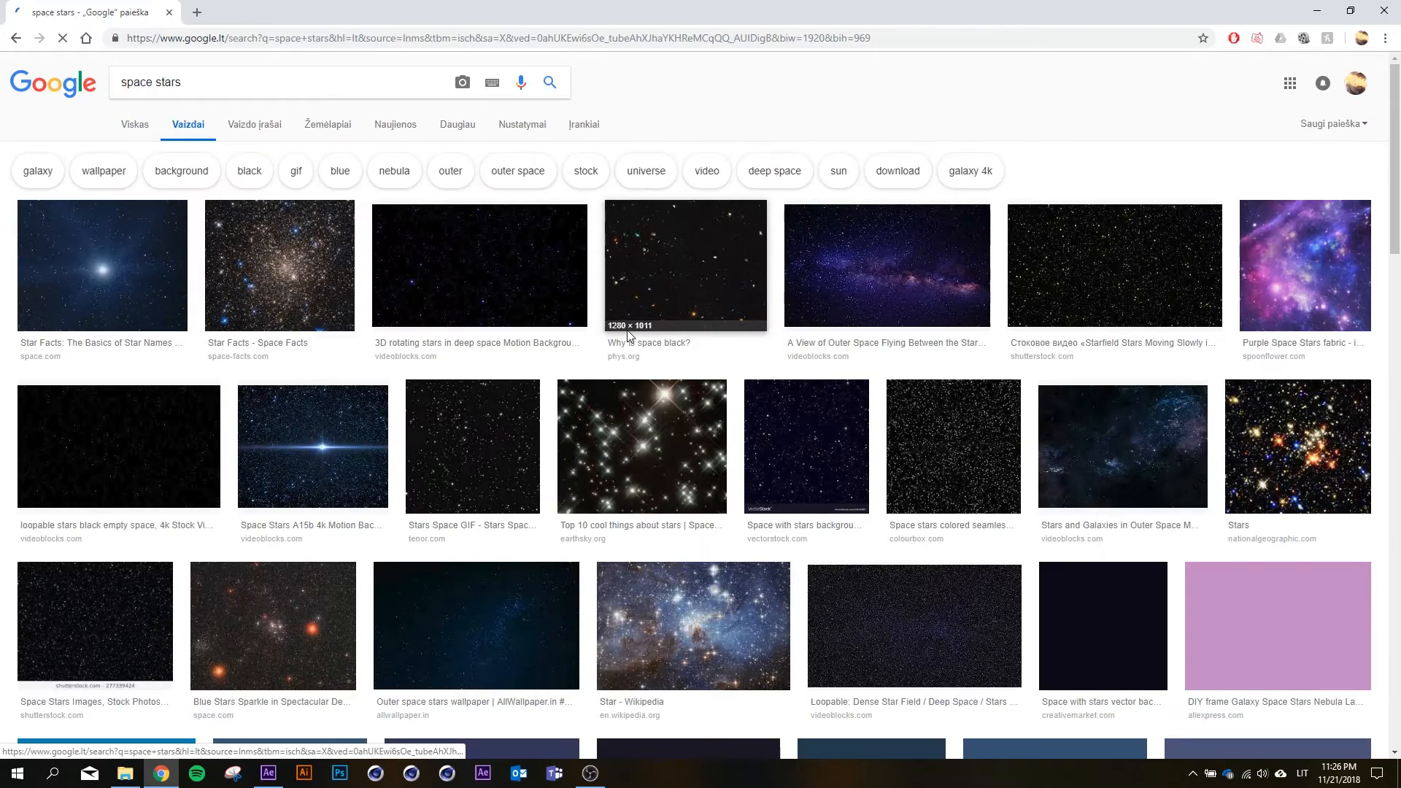
{"action": "scroll", "coordinate": [627, 334], "scroll_direction": "down", "scroll_amount": 8}
{"action": "scroll", "coordinate": [136, 308], "scroll_direction": "up", "scroll_amount": 1}
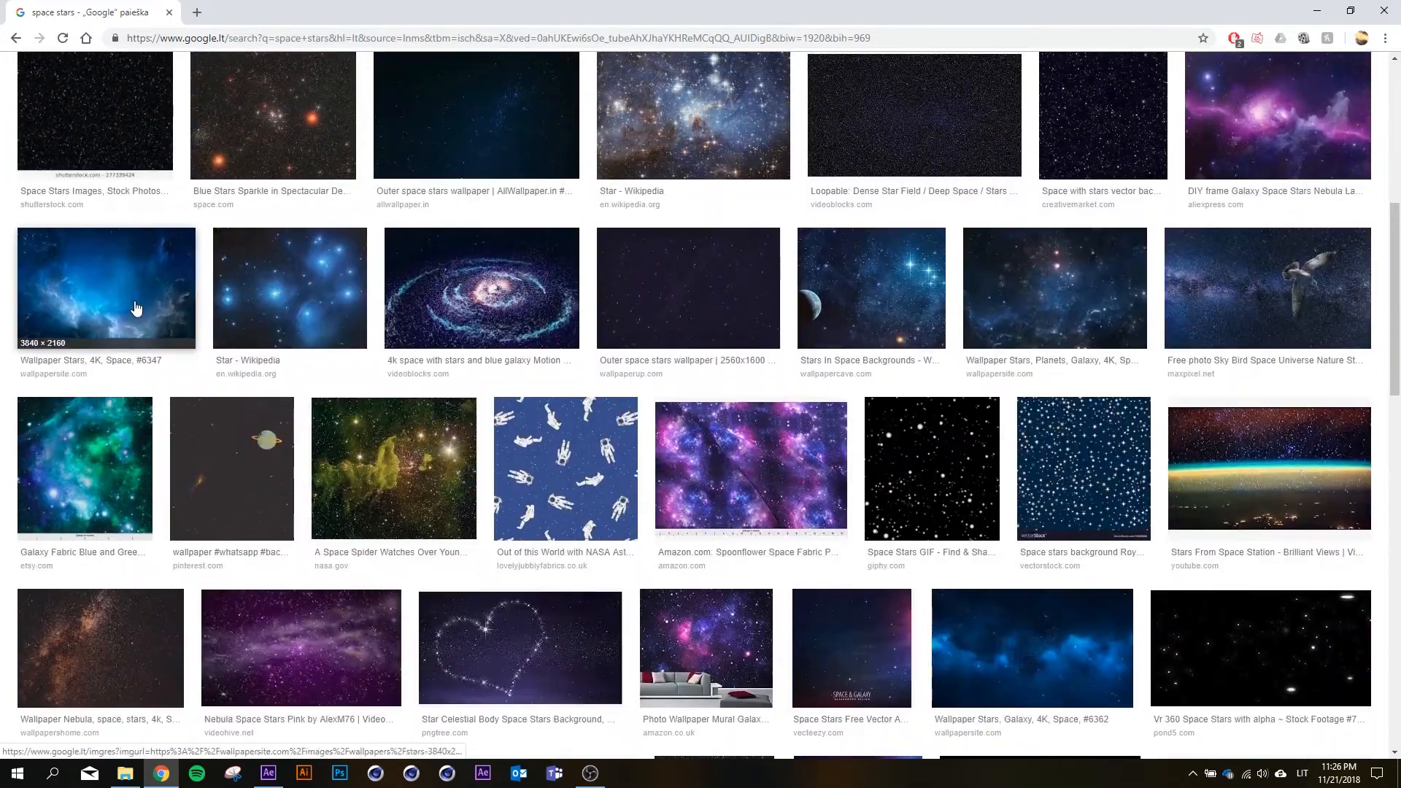
{"action": "left_click", "coordinate": [136, 308]}
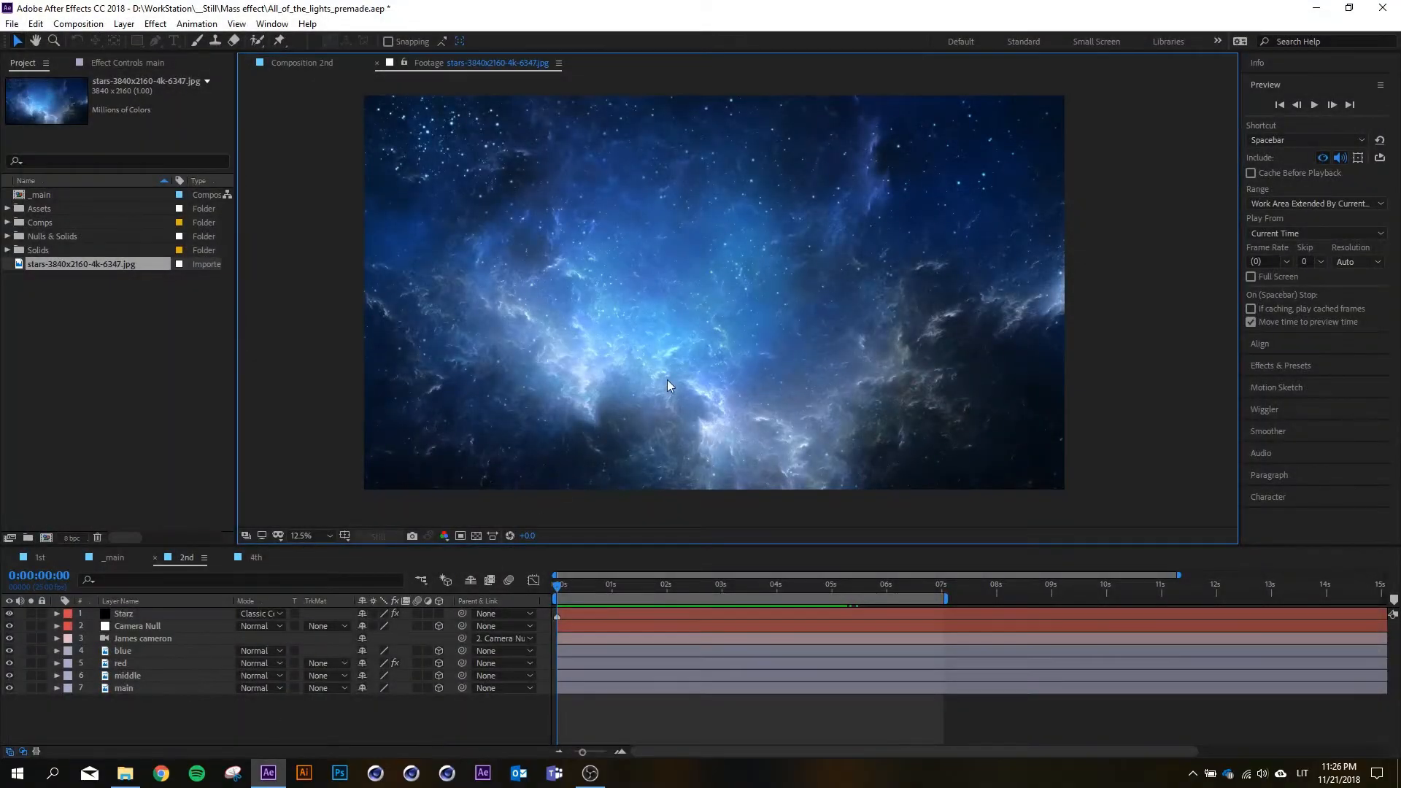
{"action": "scroll", "coordinate": [670, 358], "scroll_direction": "down", "scroll_amount": 2}
{"action": "scroll", "coordinate": [661, 348], "scroll_direction": "up", "scroll_amount": 1}
{"action": "scroll", "coordinate": [686, 364], "scroll_direction": "down", "scroll_amount": 1}
{"action": "scroll", "coordinate": [685, 363], "scroll_direction": "up", "scroll_amount": 1}
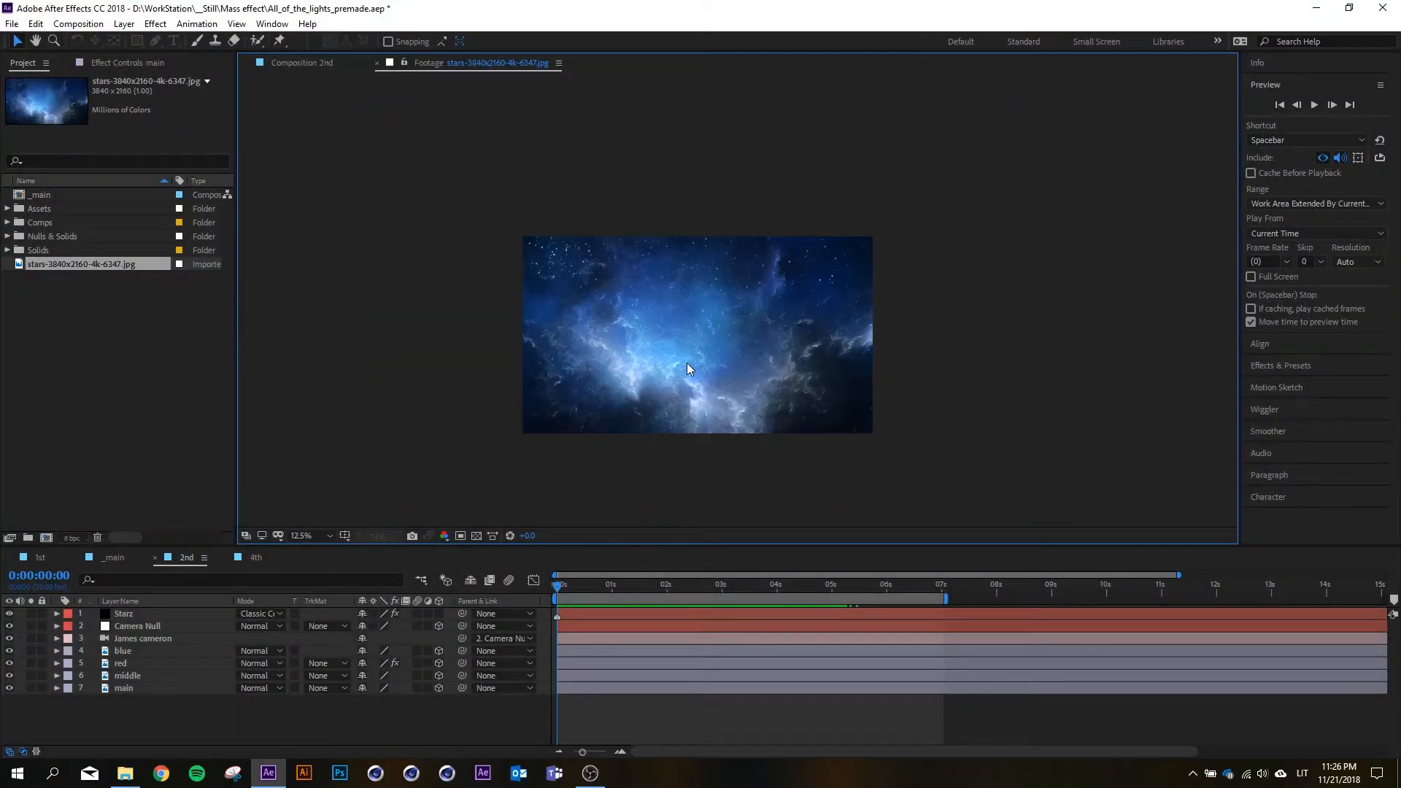
- Create a 1920 × 1080 px composition named "_" at 24 frames per second with a duration of 0:00:10:00
{"action": "left_click", "coordinate": [140, 384]}
{"action": "left_click", "coordinate": [45, 538]}
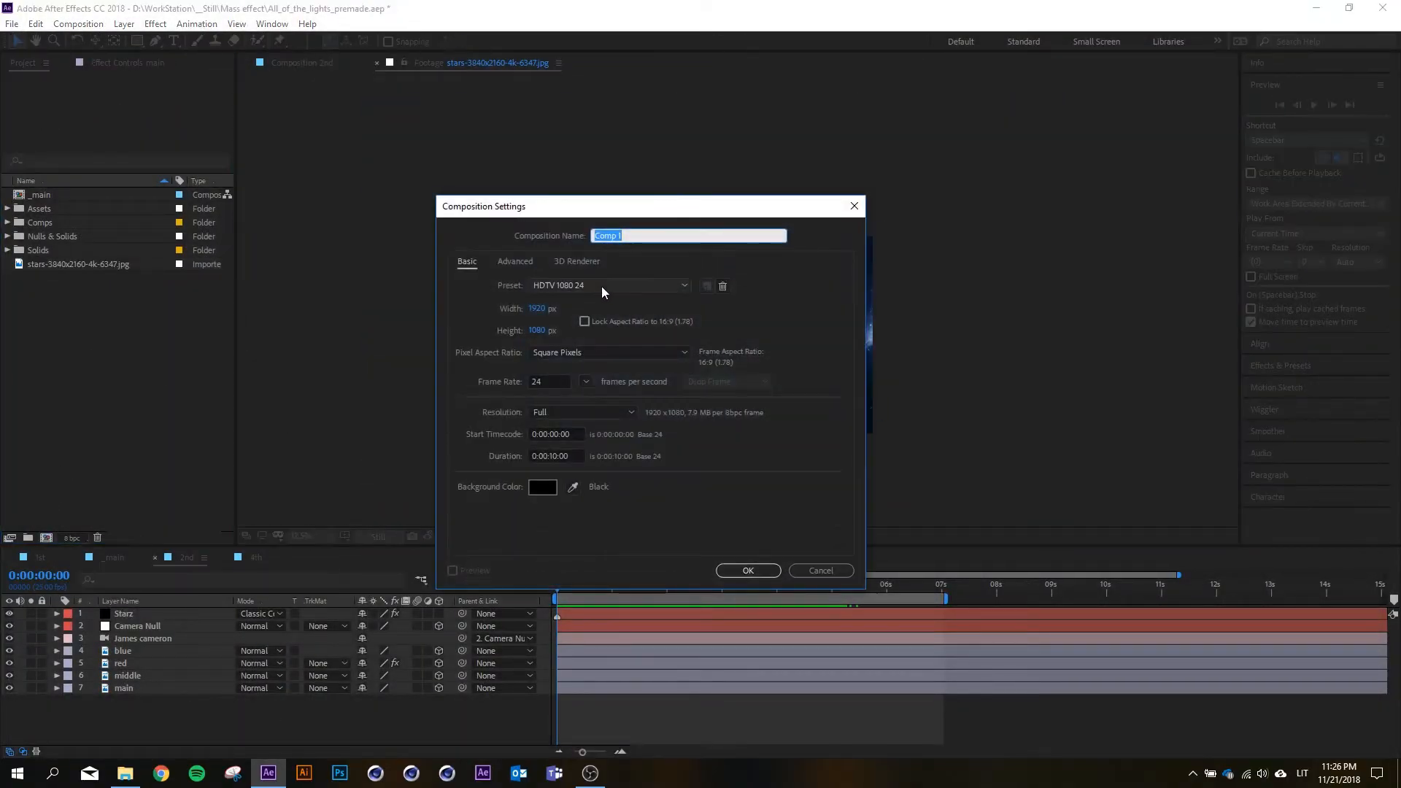
{"action": "left_click", "coordinate": [543, 309]}
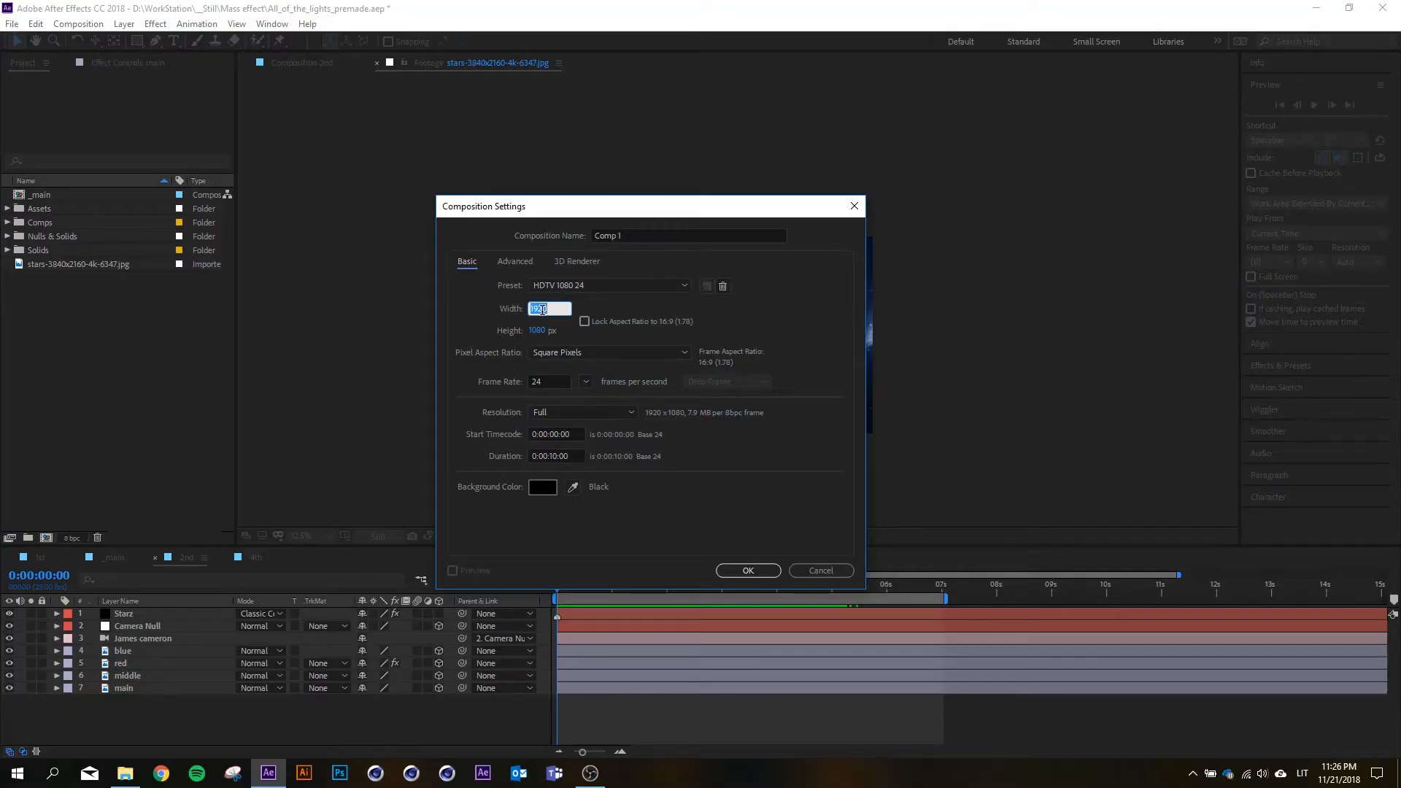
{"action": "left_click", "coordinate": [621, 235]}
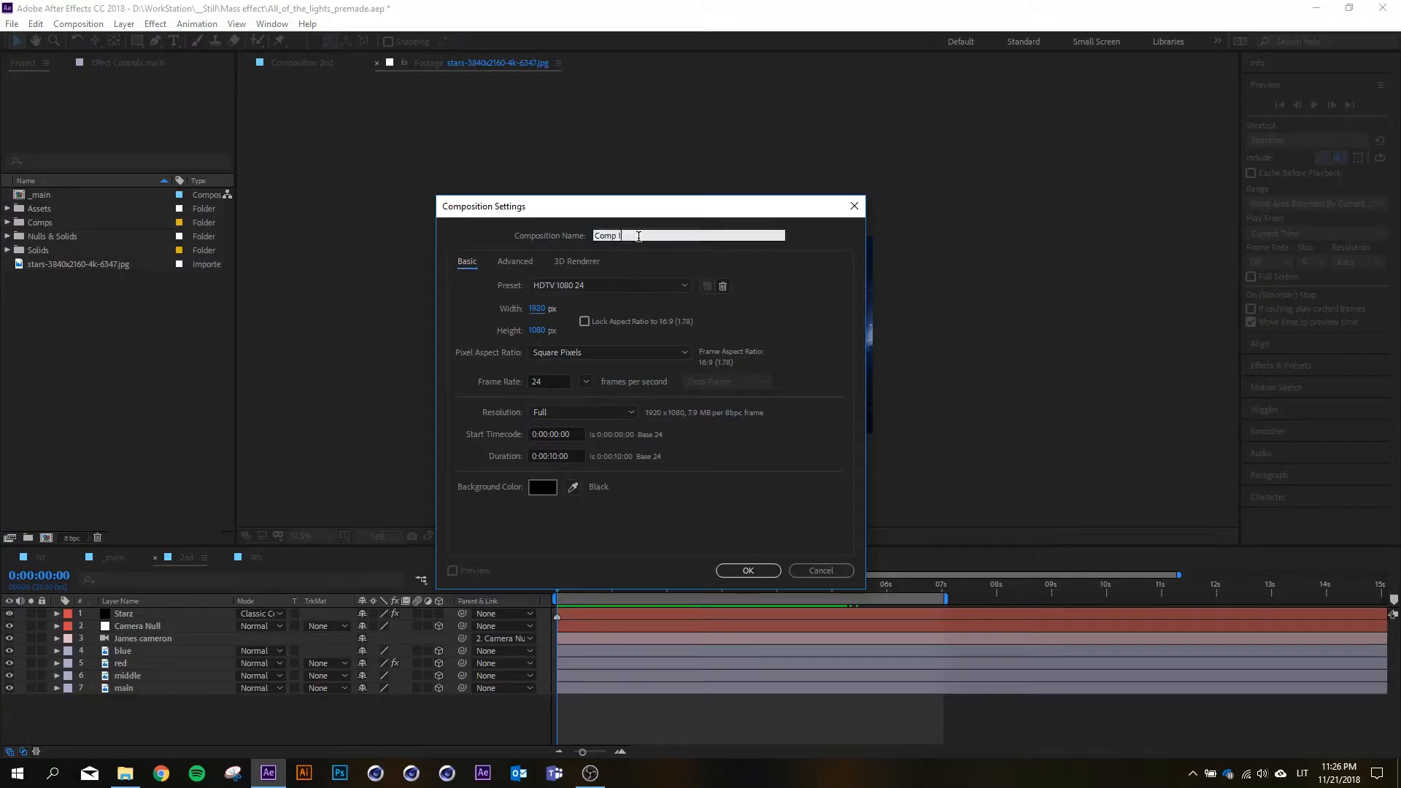
{"action": "type", "text": "_"}
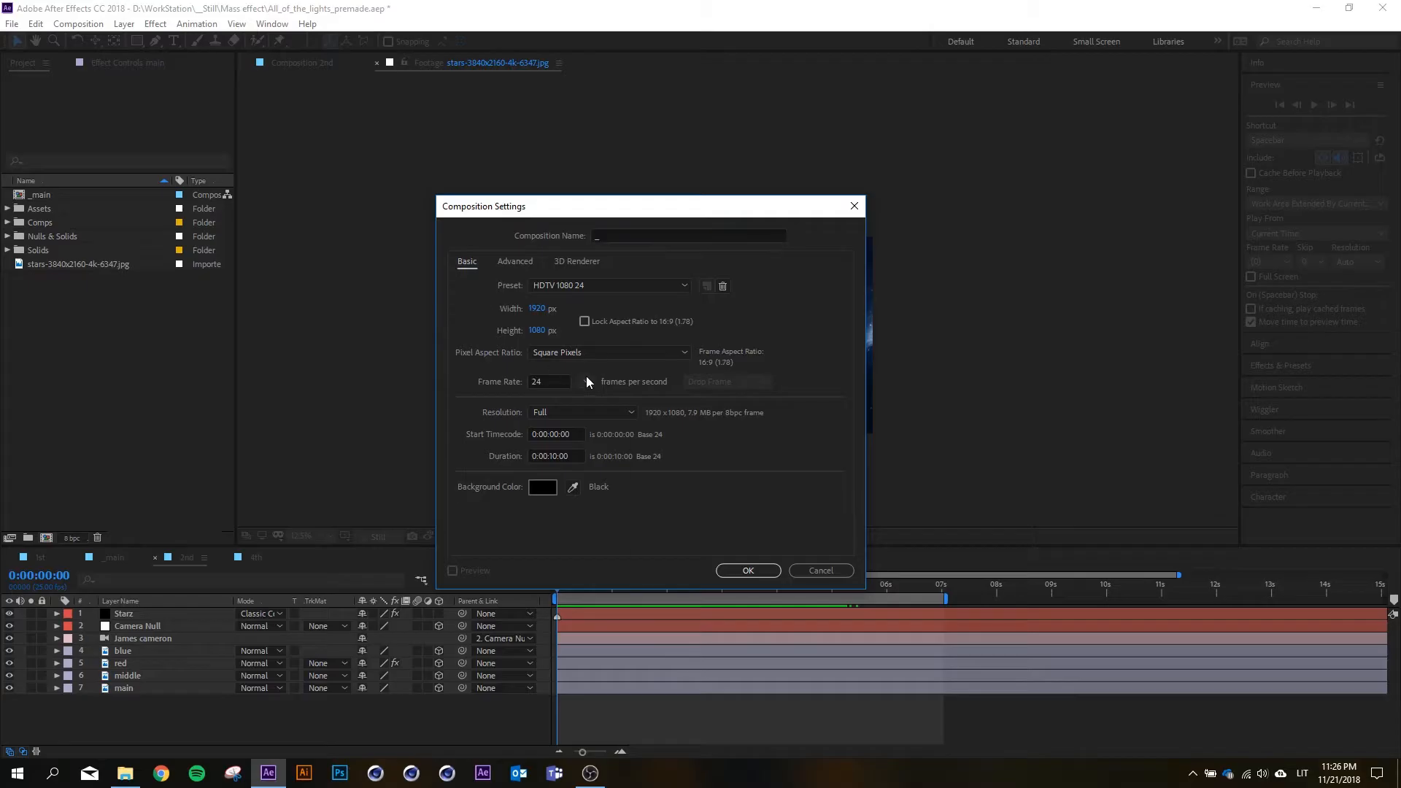
{"action": "left_click", "coordinate": [585, 381]}
{"action": "left_click", "coordinate": [493, 538]}
{"action": "left_click", "coordinate": [572, 456]}
{"action": "left_click", "coordinate": [545, 514]}
{"action": "left_click", "coordinate": [741, 570]}
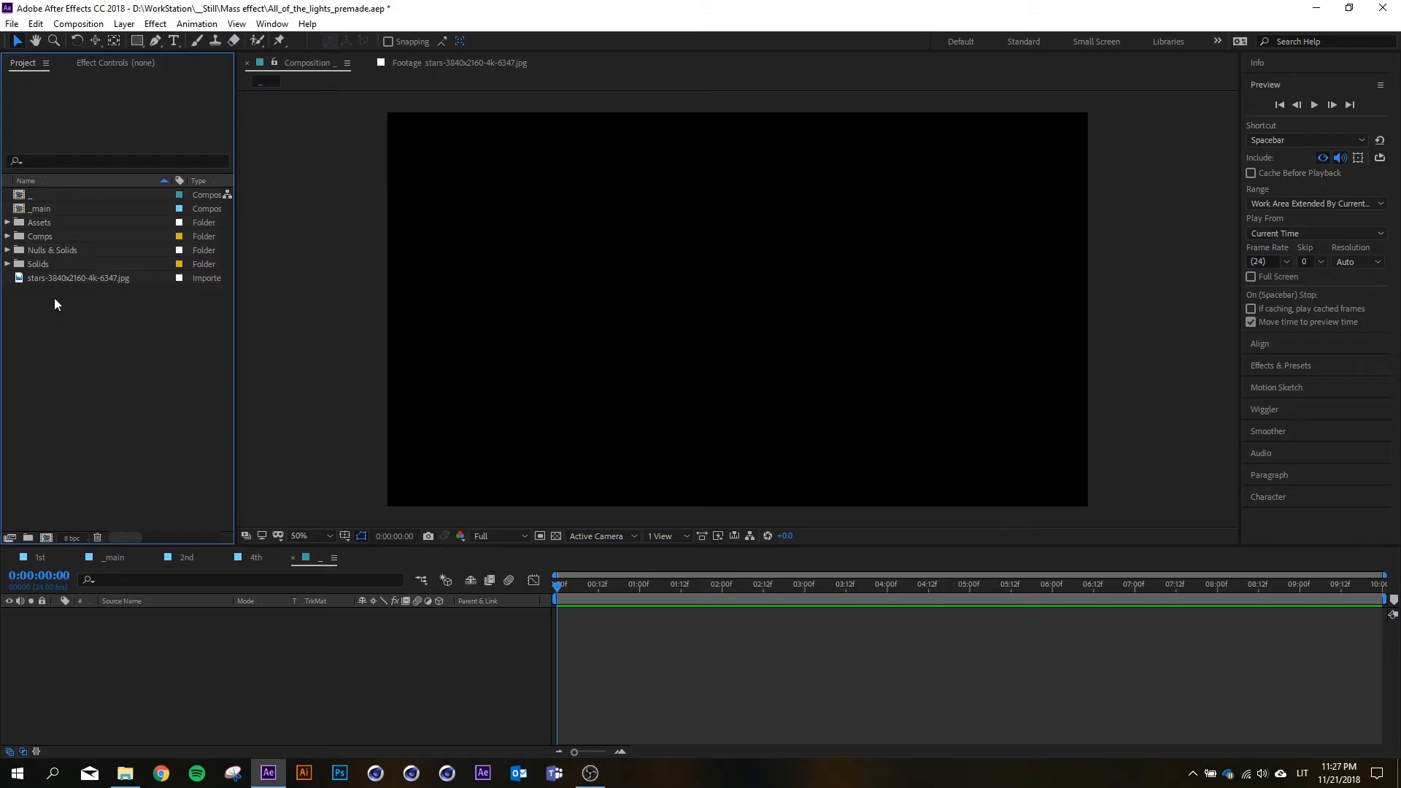
- Add the imported stars-3840x2160-4k-6347.jpg image as a layer in the new composition
{"action": "left_click_drag", "start_coordinate": [65, 278], "coordinate": [108, 637]}
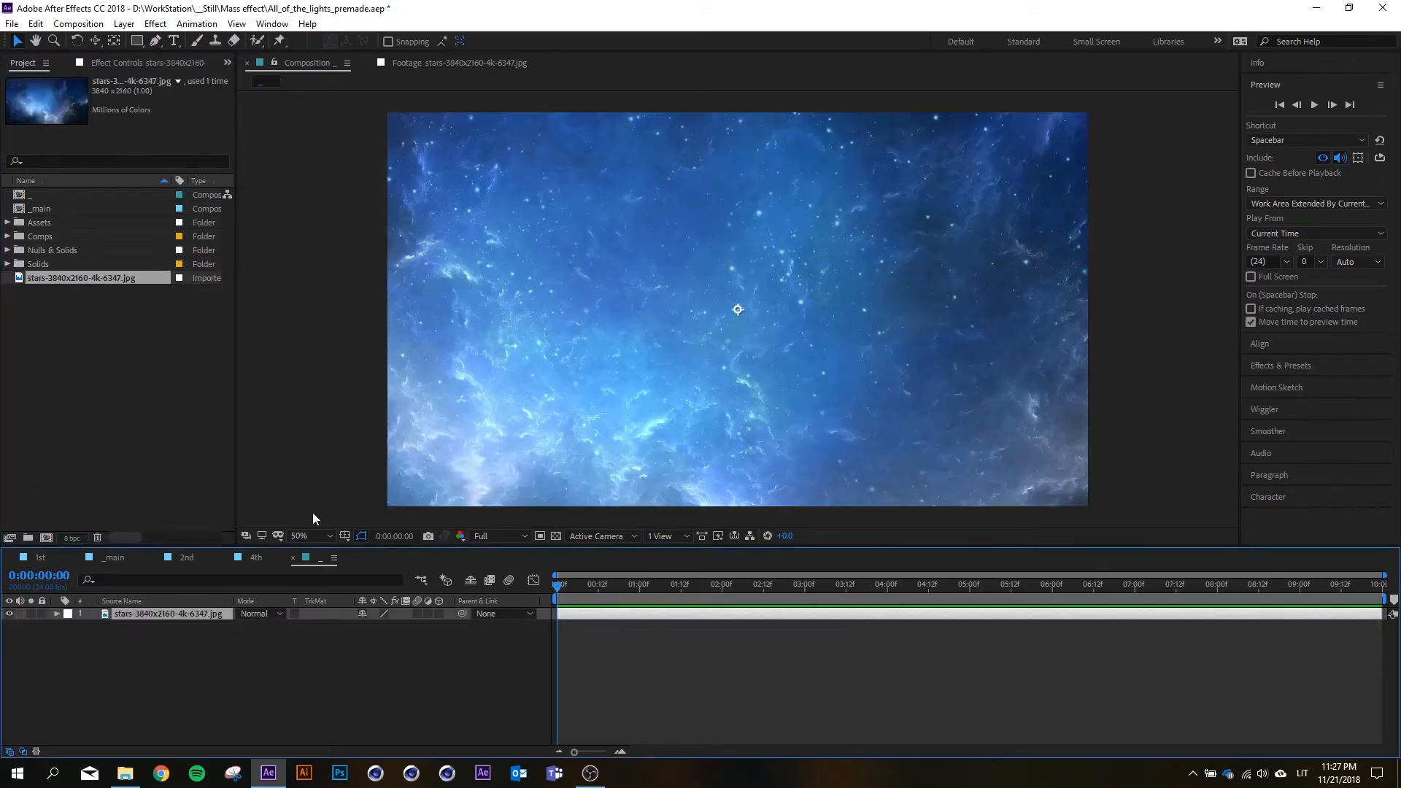
{"action": "scroll", "coordinate": [593, 340], "scroll_direction": "down", "scroll_amount": 2}
{"action": "scroll", "coordinate": [603, 338], "scroll_direction": "up", "scroll_amount": 1}
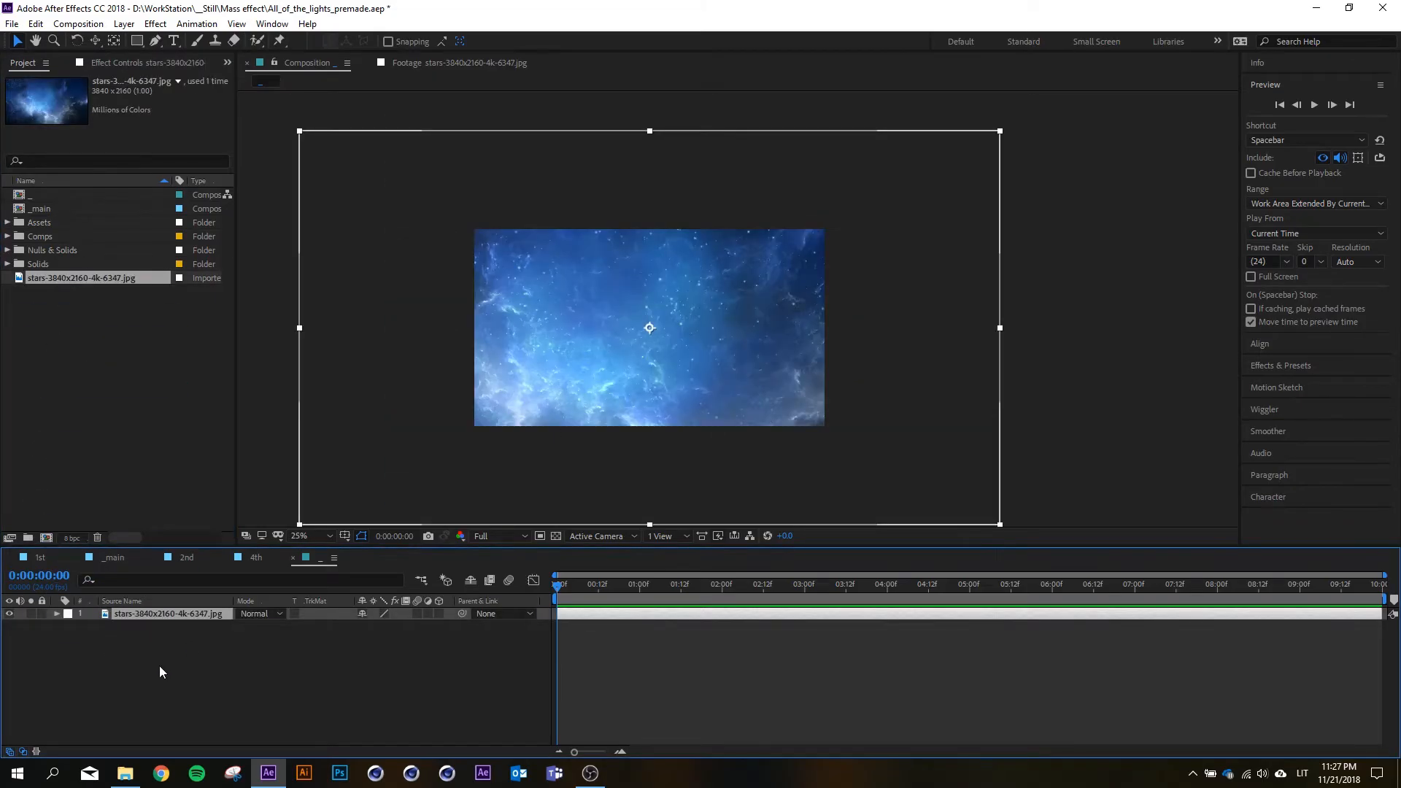
- Try scaling the stars image layer down to 52%, and undo the scaling
{"action": "left_click", "coordinate": [169, 613]}
{"action": "key", "text": "s"}
{"action": "left_click_drag", "start_coordinate": [405, 626], "coordinate": [378, 631]}
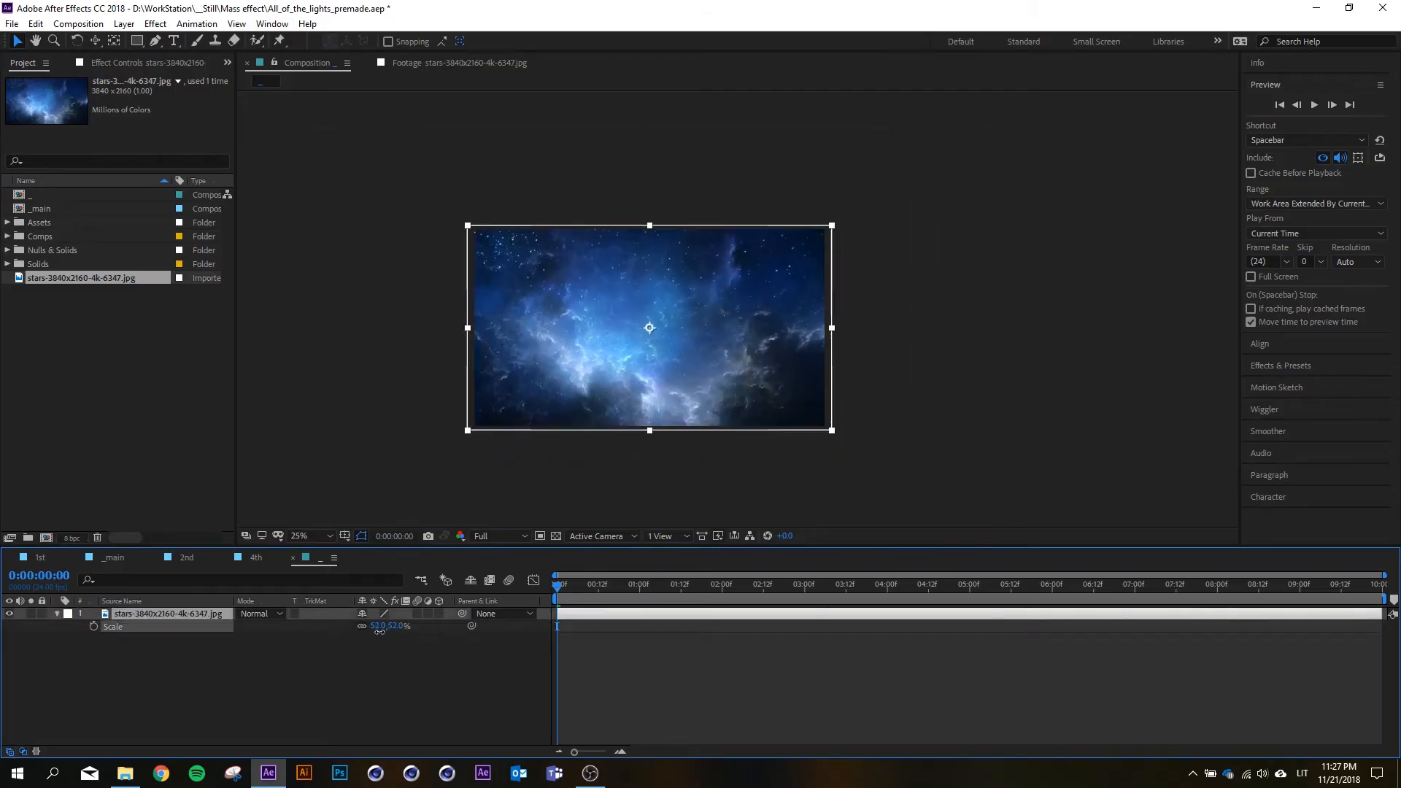
{"action": "key", "text": "ctrl+z"}
- Fit the stars image layer to the composition height
{"action": "left_click", "coordinate": [125, 24]}
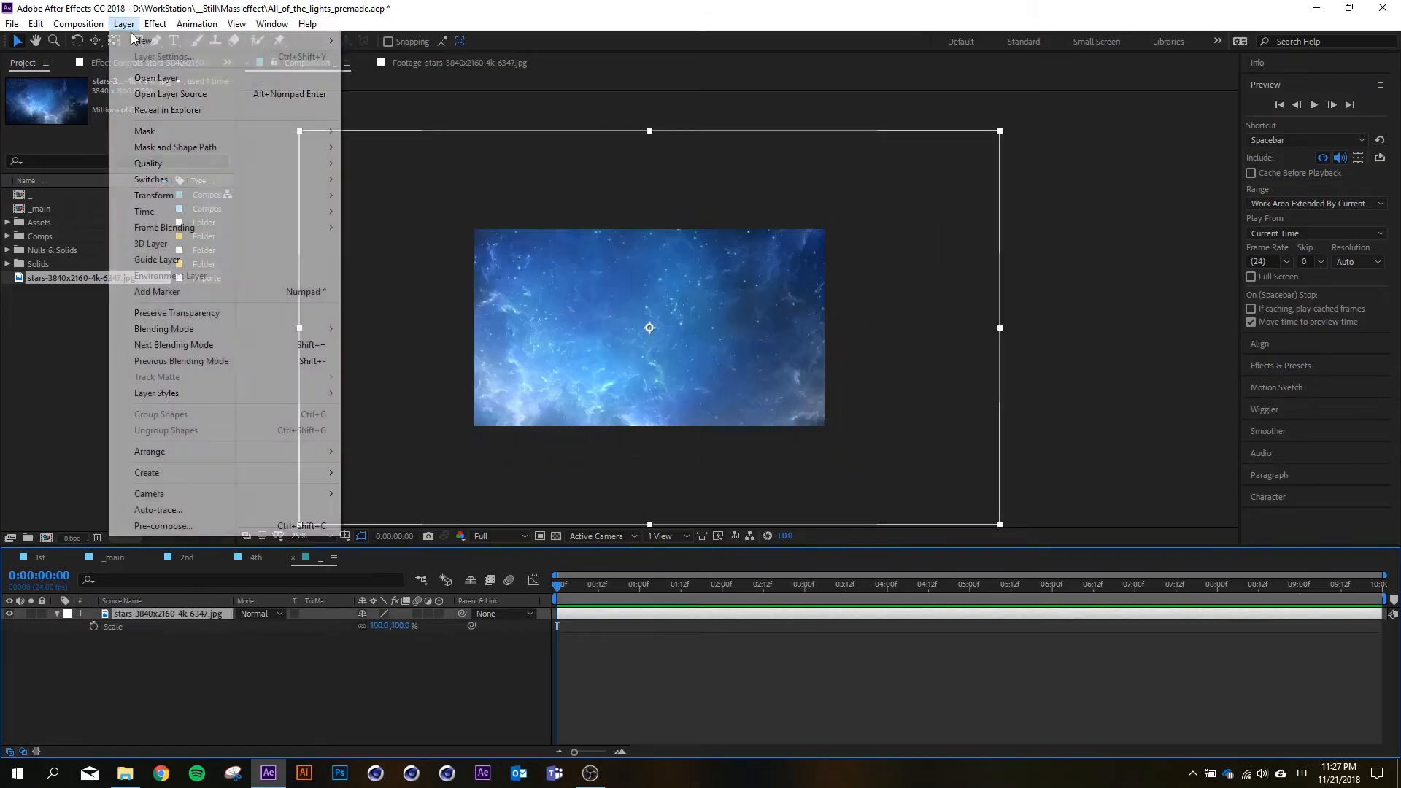
{"action": "mouse_move", "coordinate": [239, 197]}
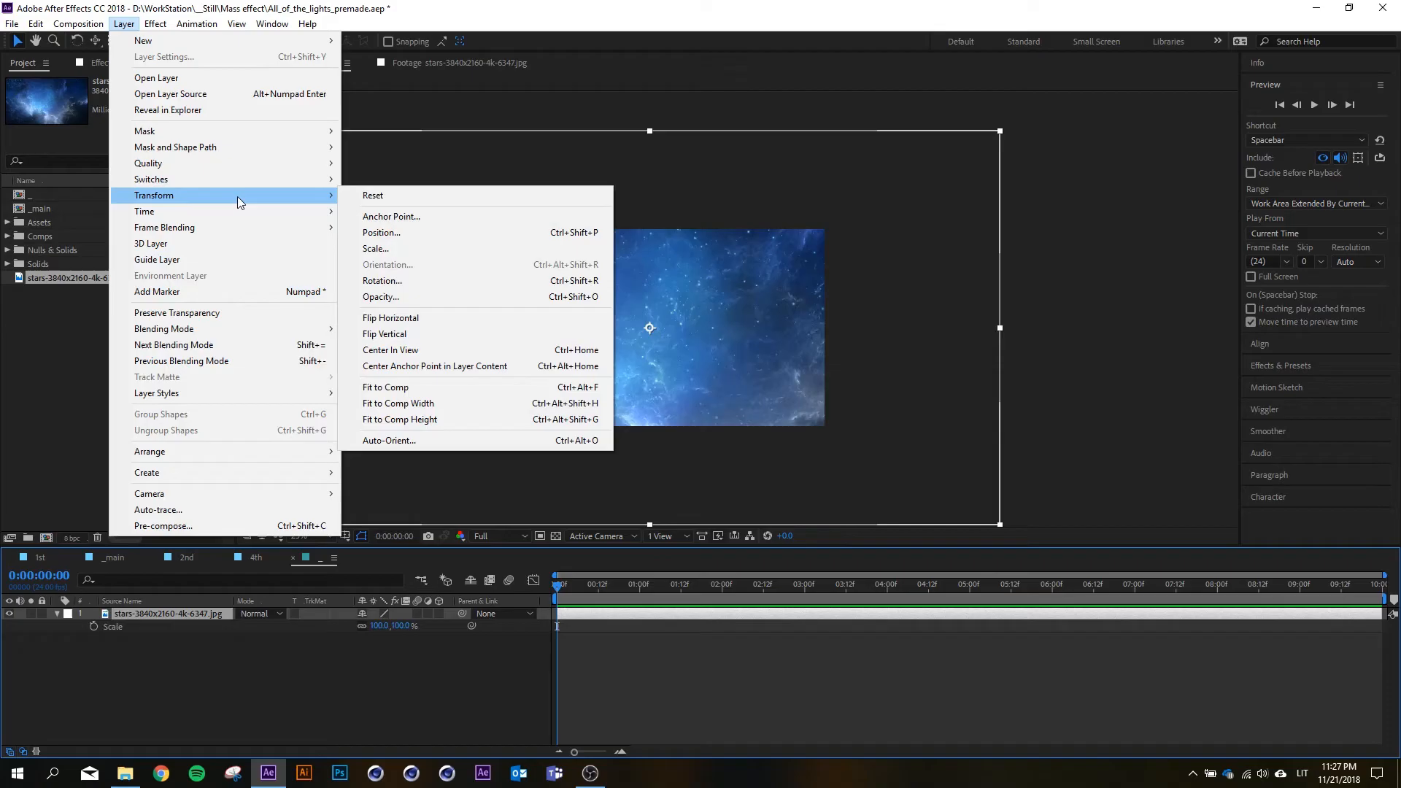
{"action": "left_click", "coordinate": [425, 421]}
{"action": "scroll", "coordinate": [603, 312], "scroll_direction": "up", "scroll_amount": 2}
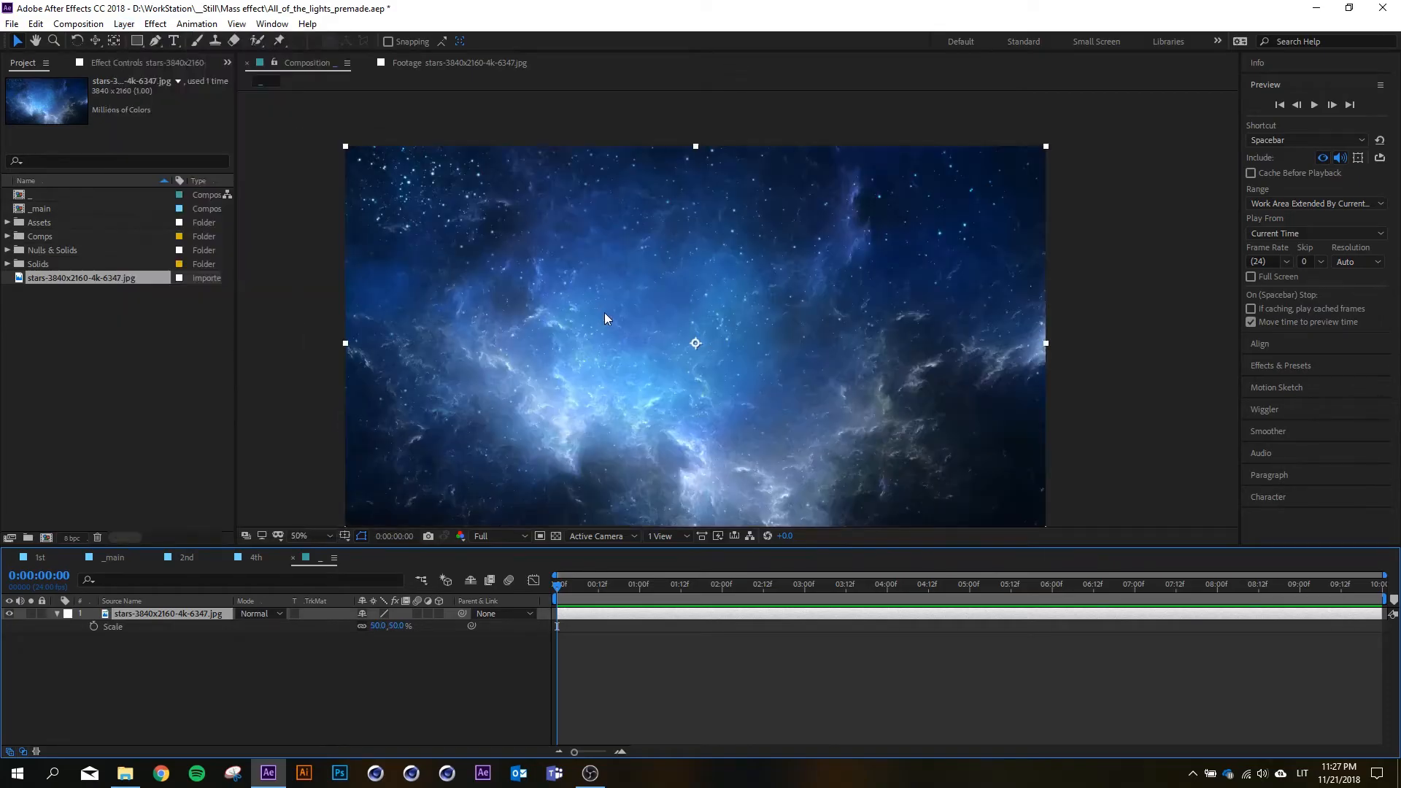
- Make the stars image layer a 3D layer and collapse its properties
{"action": "scroll", "coordinate": [605, 312], "scroll_direction": "down", "scroll_amount": 2}
{"action": "scroll", "coordinate": [657, 345], "scroll_direction": "up", "scroll_amount": 2}
{"action": "scroll", "coordinate": [649, 349], "scroll_direction": "down", "scroll_amount": 2}
{"action": "scroll", "coordinate": [627, 389], "scroll_direction": "up", "scroll_amount": 2}
{"action": "left_click", "coordinate": [270, 702]}
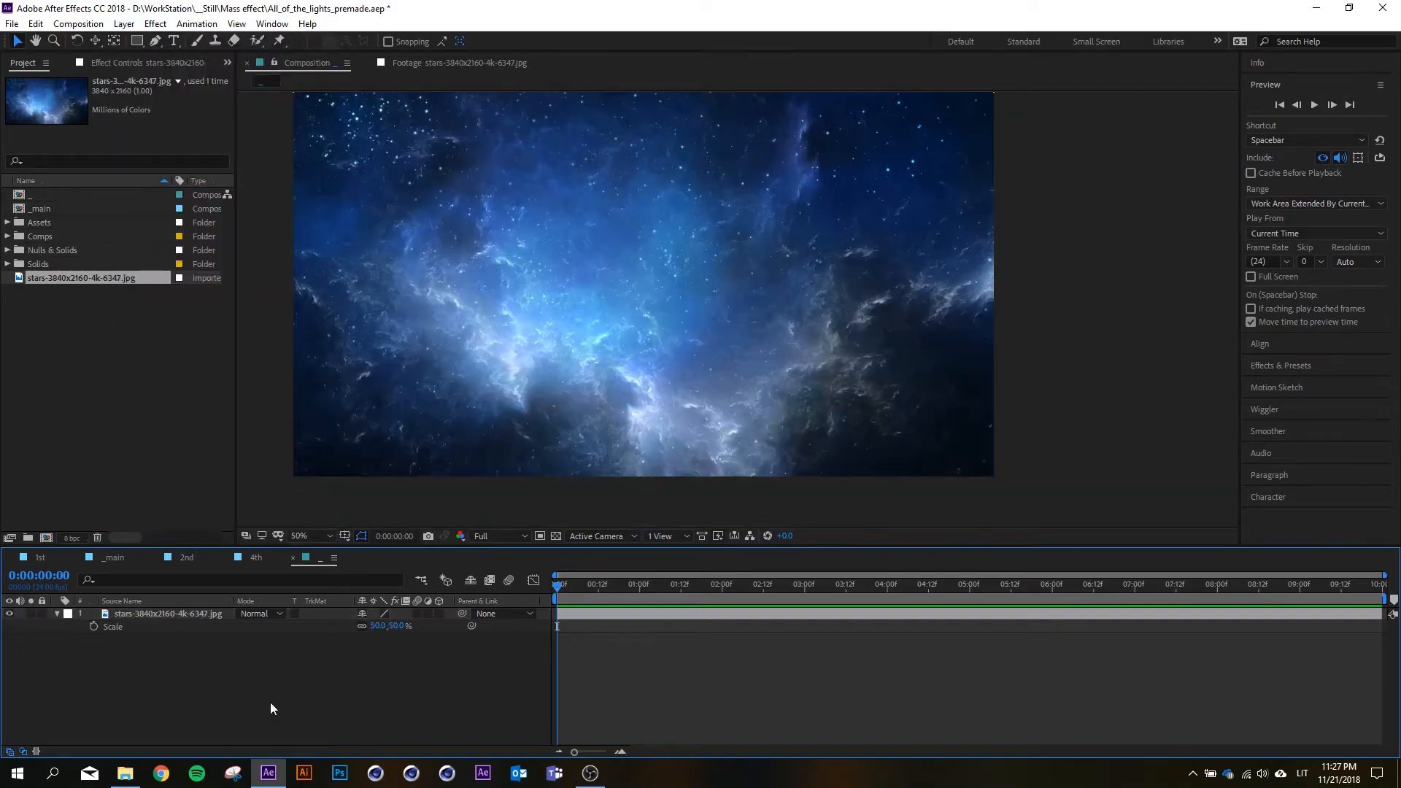
{"action": "left_click", "coordinate": [438, 613]}
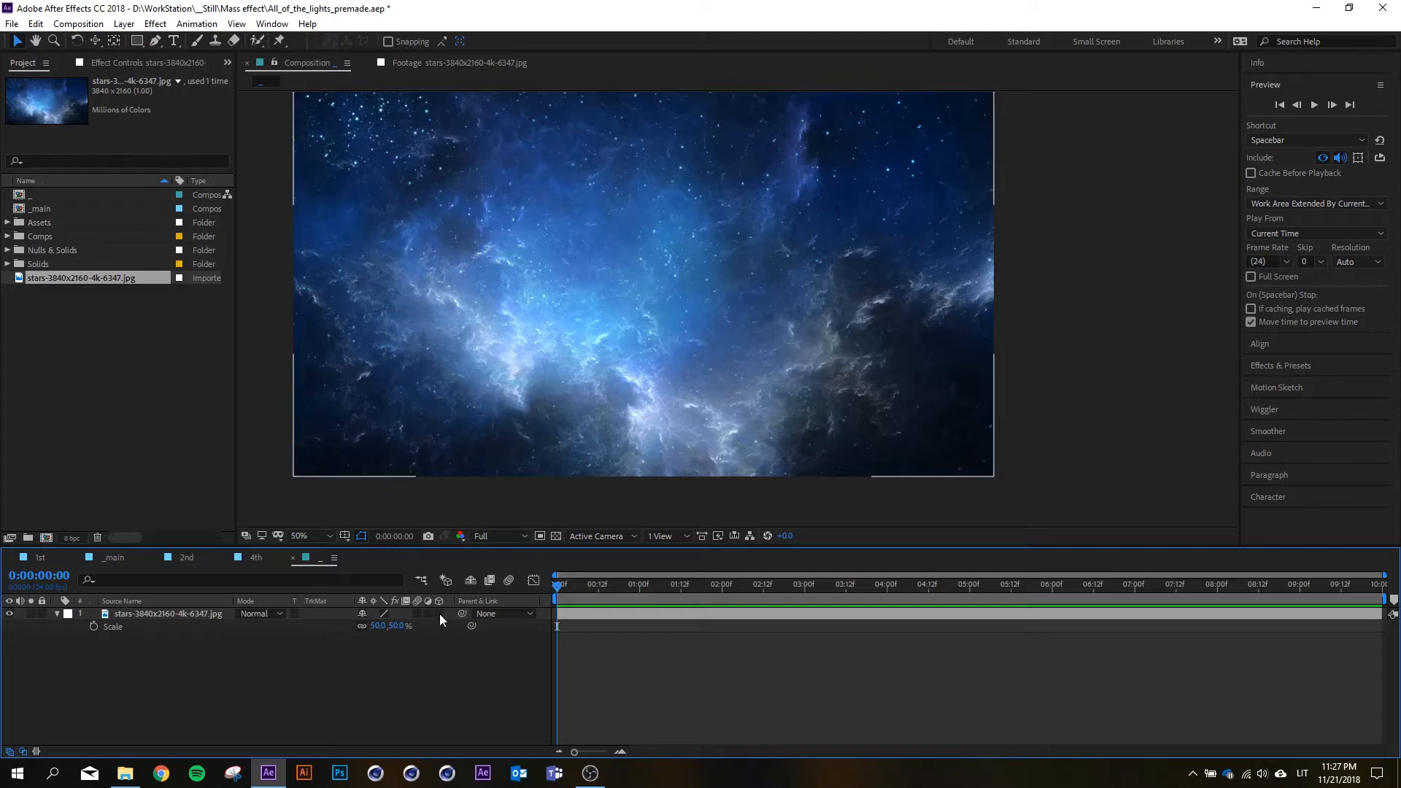
{"action": "left_click", "coordinate": [56, 613]}
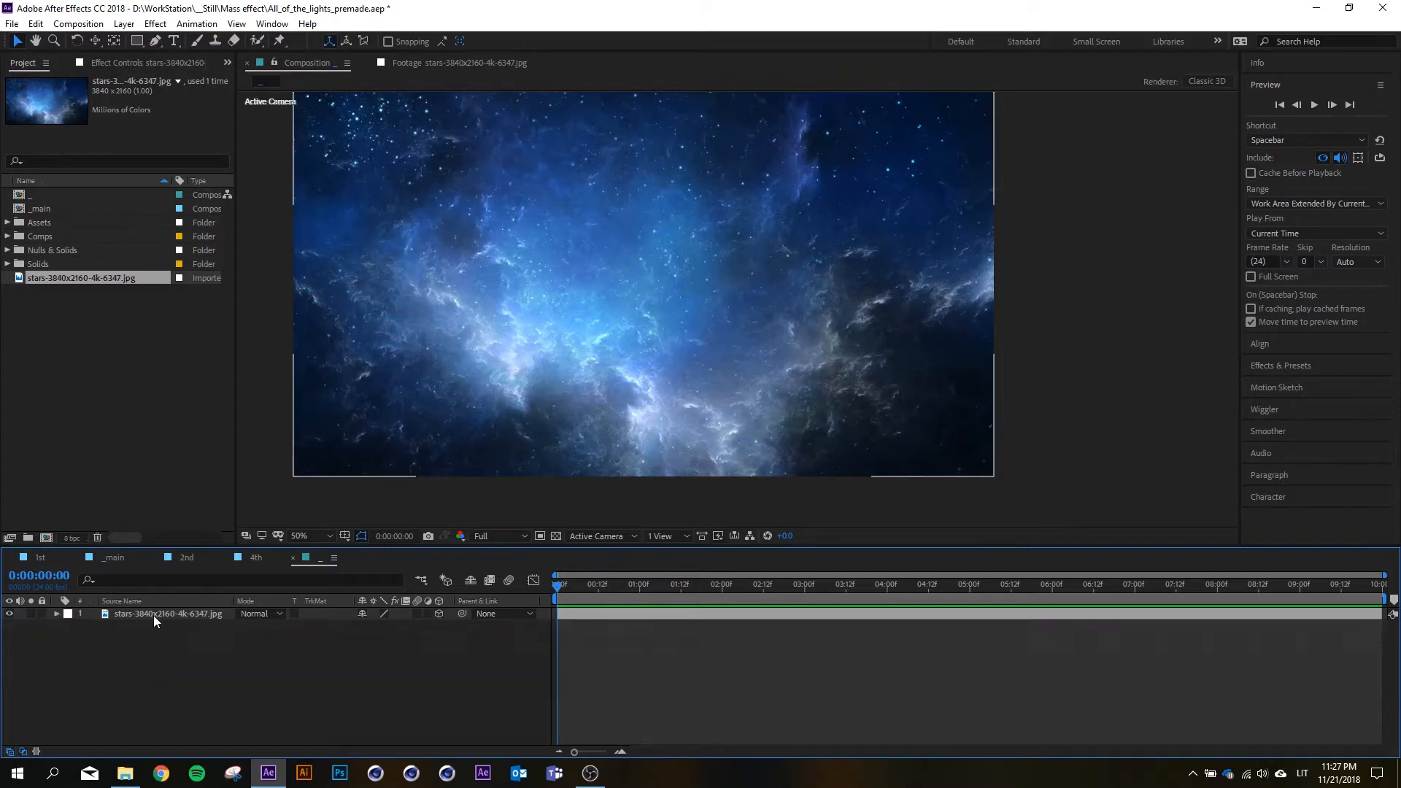
- Create a one-node camera named James Cameron with the 35mm preset
{"action": "right_click", "coordinate": [166, 660]}
{"action": "mouse_move", "coordinate": [221, 507]}
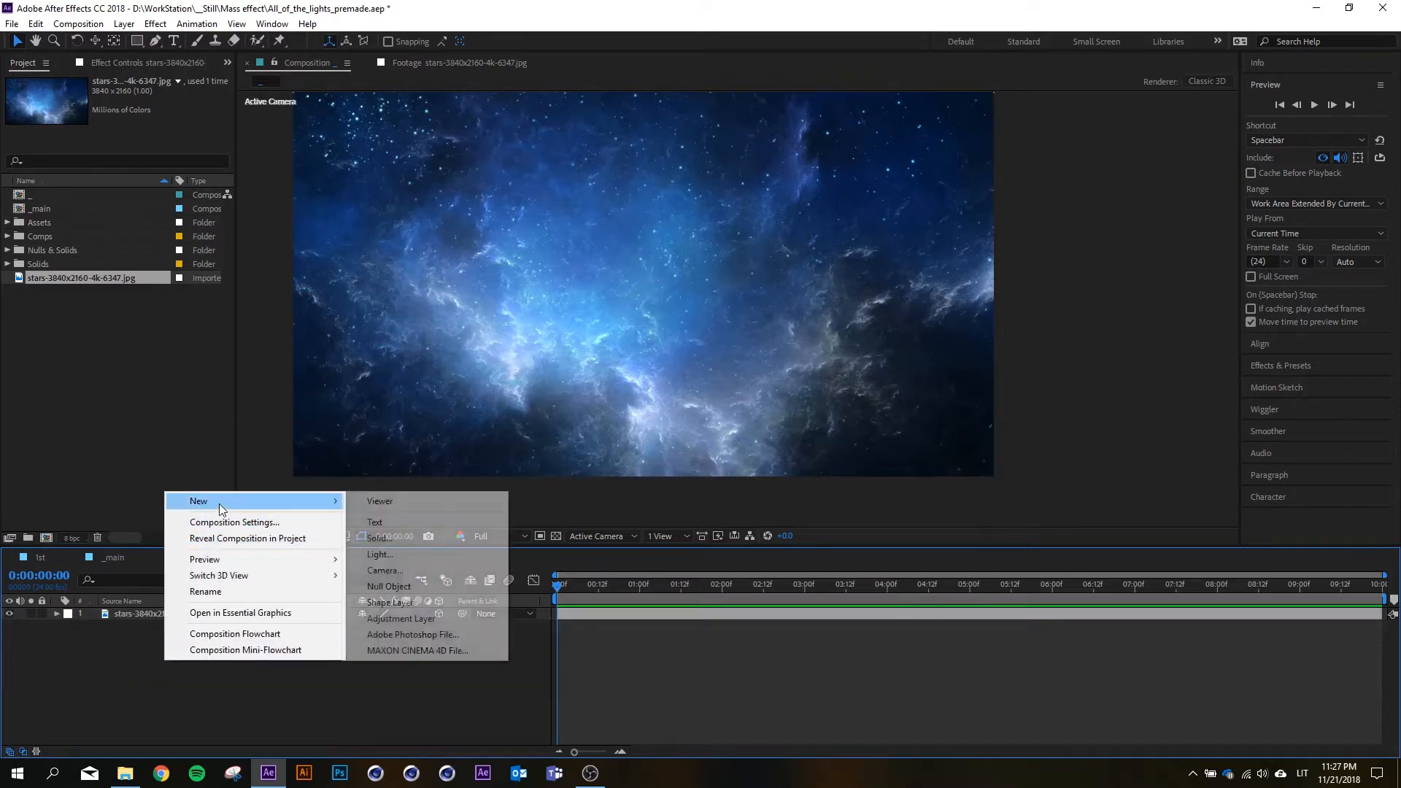
{"action": "left_click", "coordinate": [386, 570]}
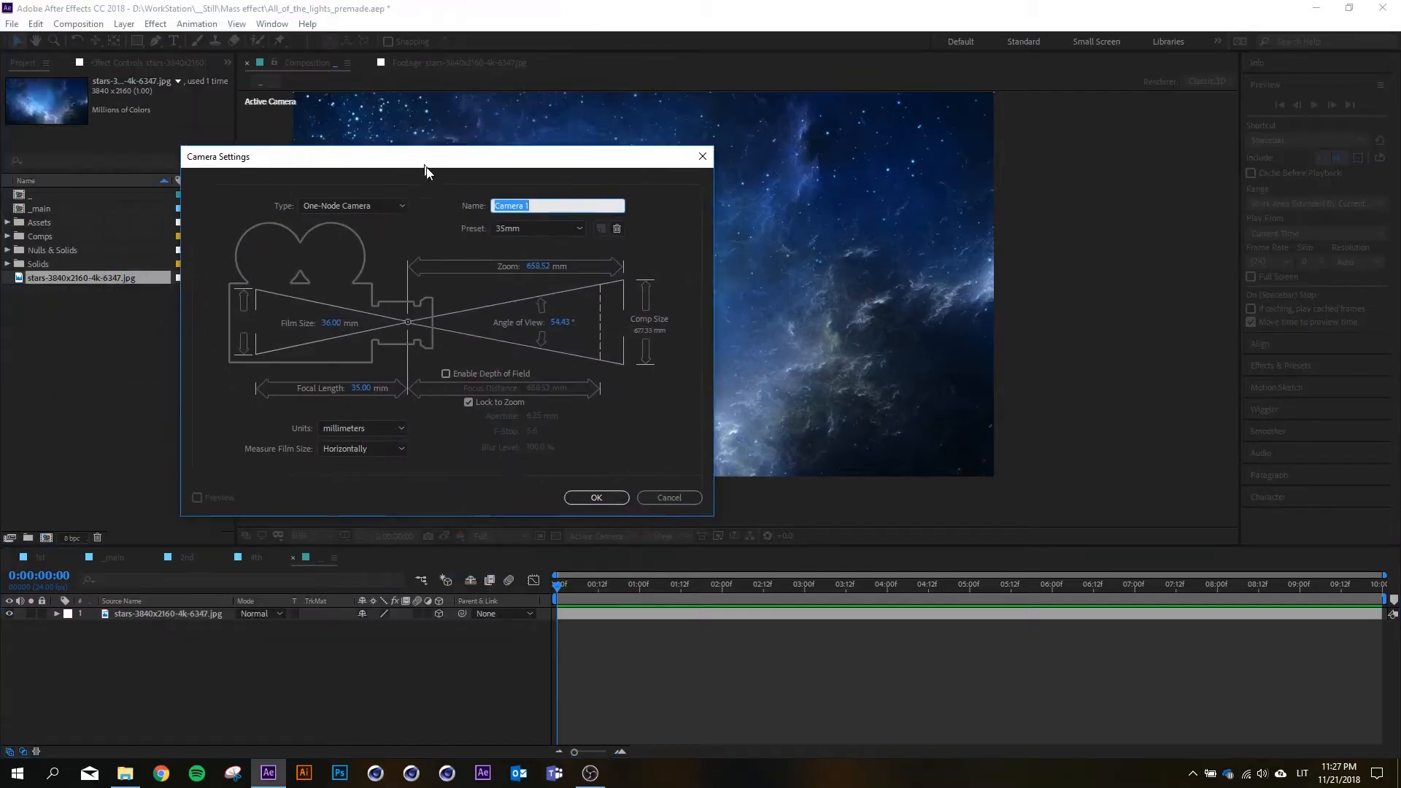
{"action": "type", "text": "James"}
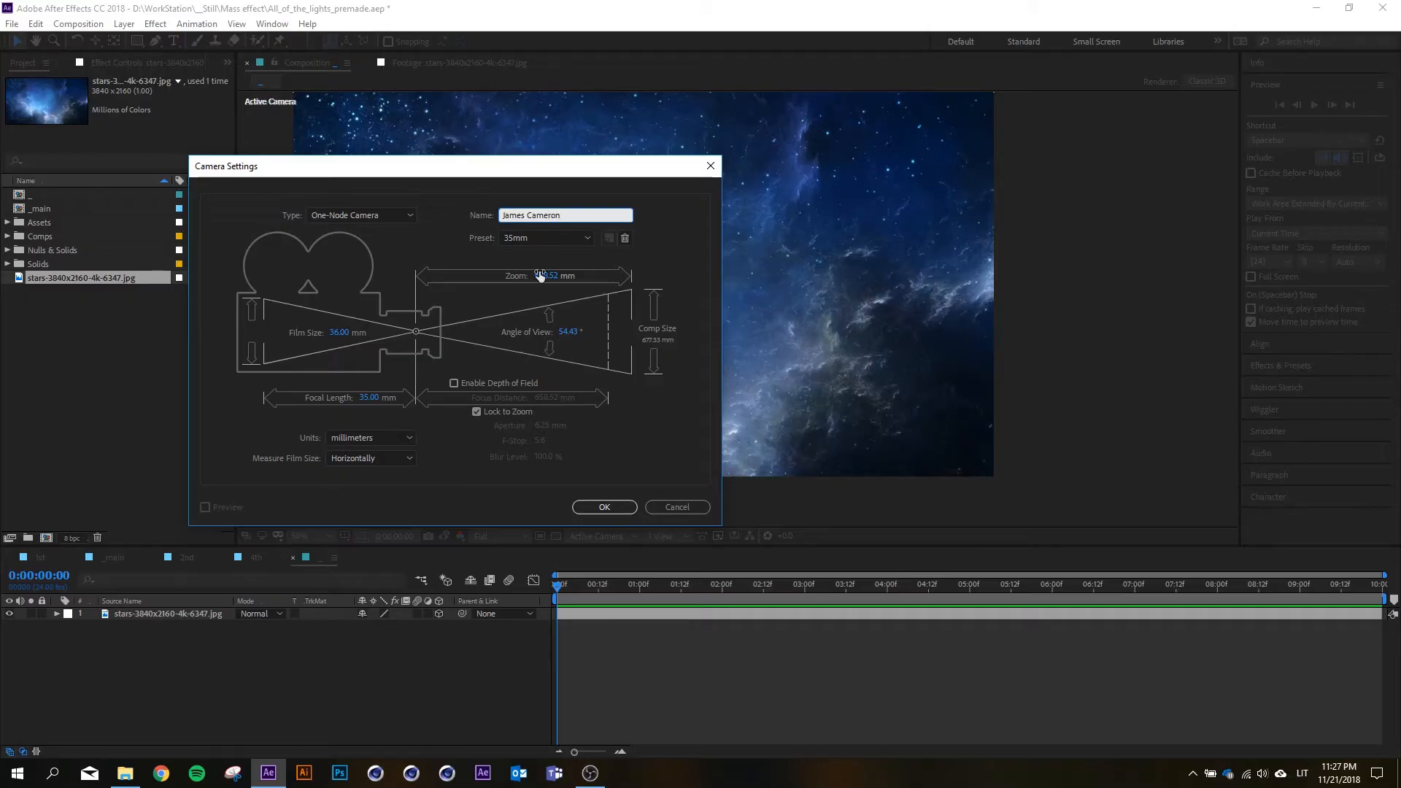
{"action": "left_click", "coordinate": [395, 364]}
{"action": "left_click", "coordinate": [566, 238]}
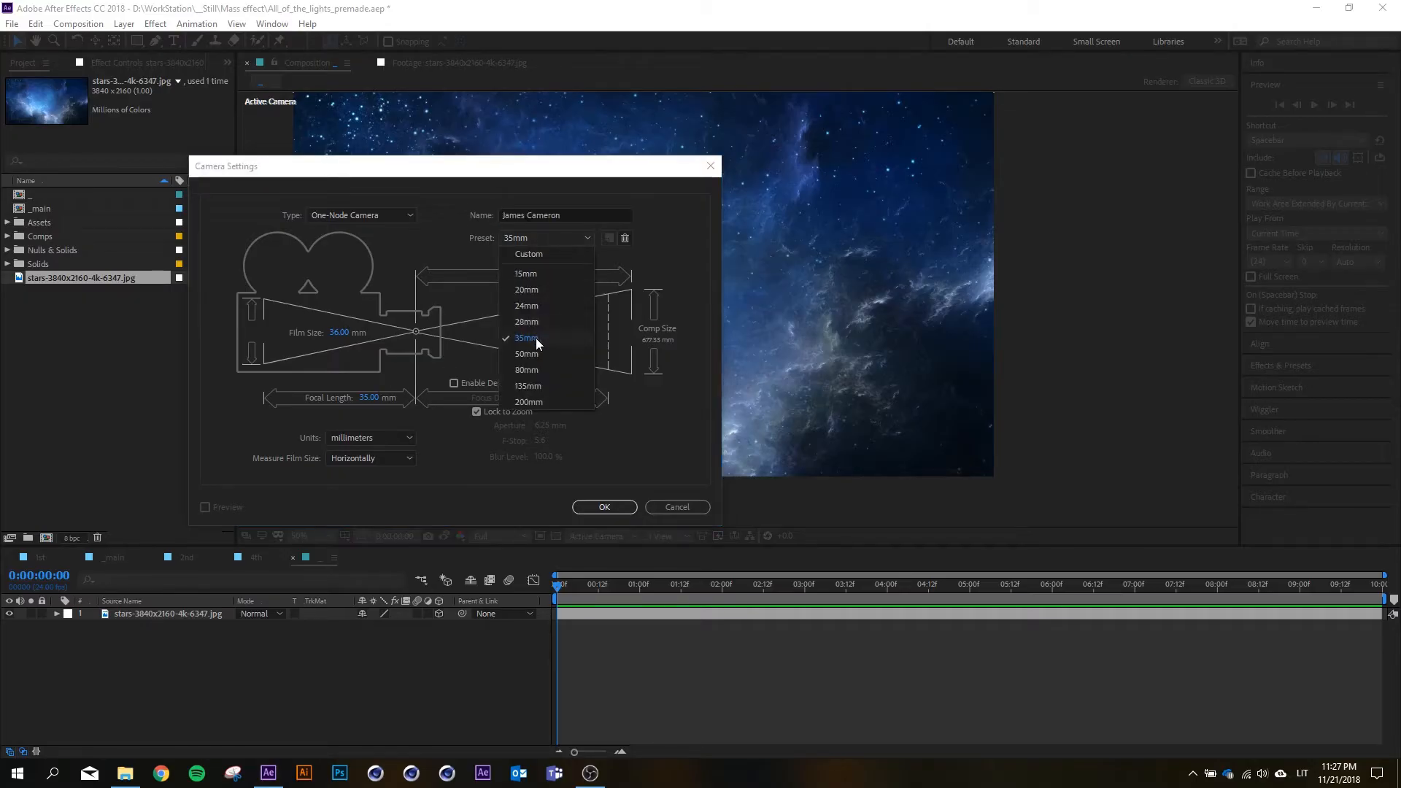
{"action": "left_click", "coordinate": [524, 339]}
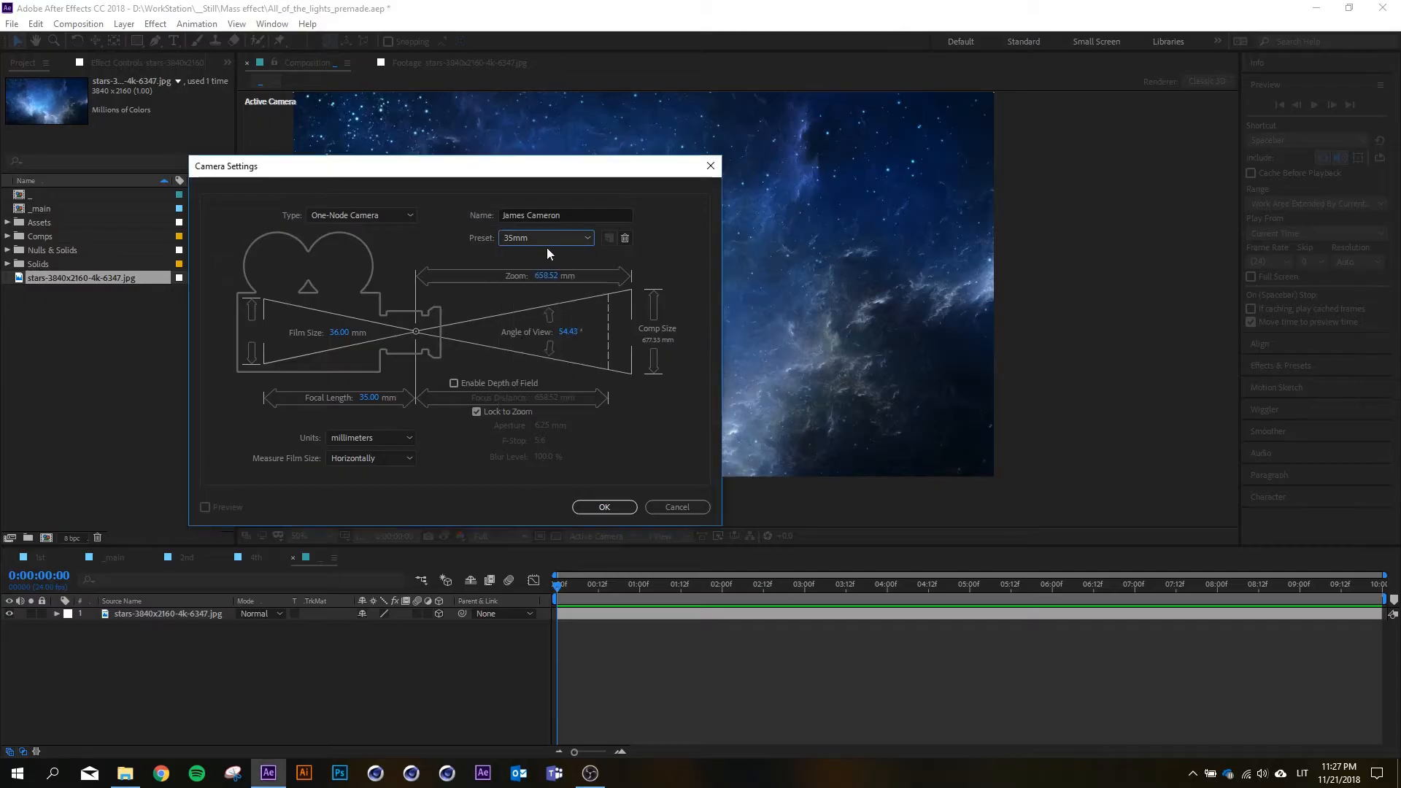
{"action": "left_click", "coordinate": [591, 507]}
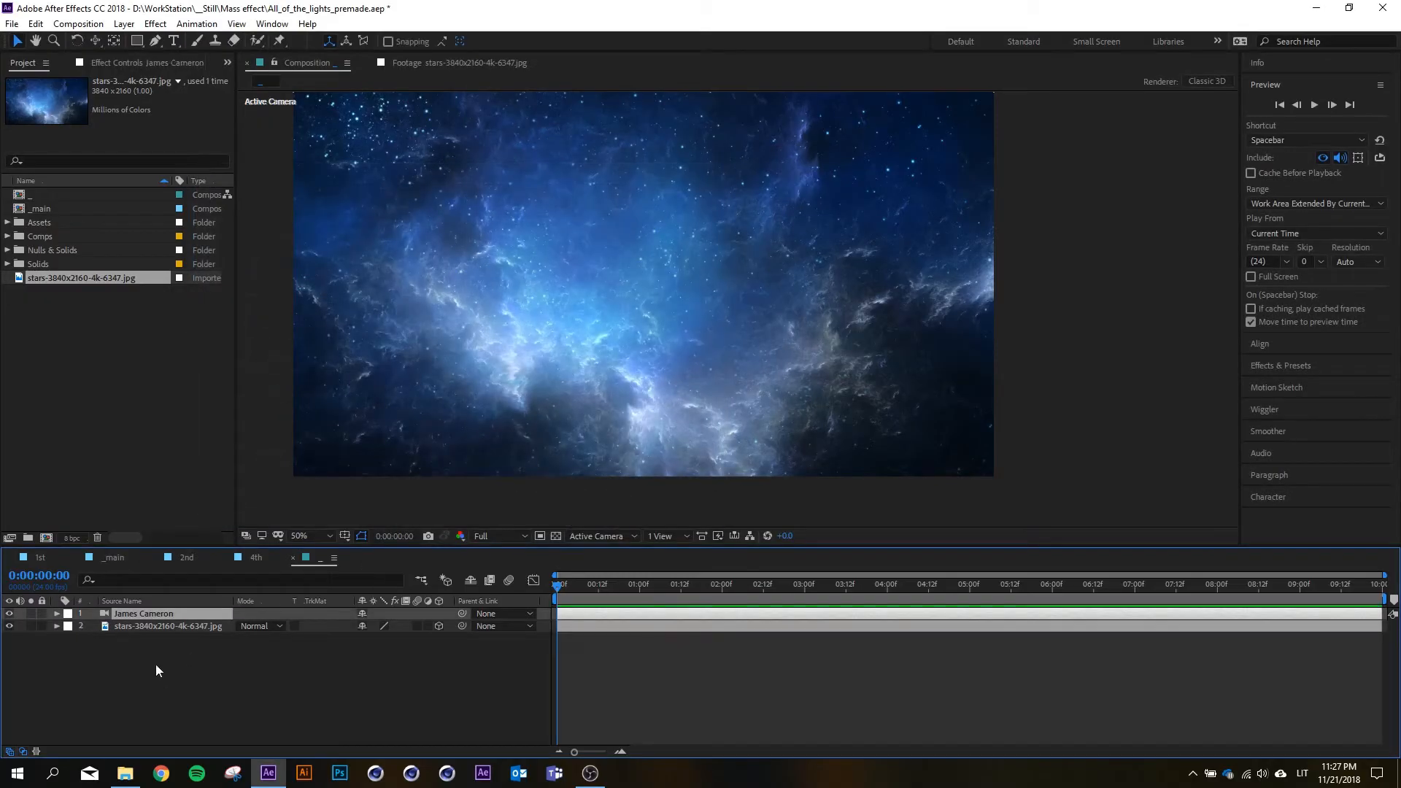
- Try enabling depth of field in the camera's settings, and turn it back off
{"action": "double_click", "coordinate": [172, 614]}
{"action": "left_click", "coordinate": [453, 383]}
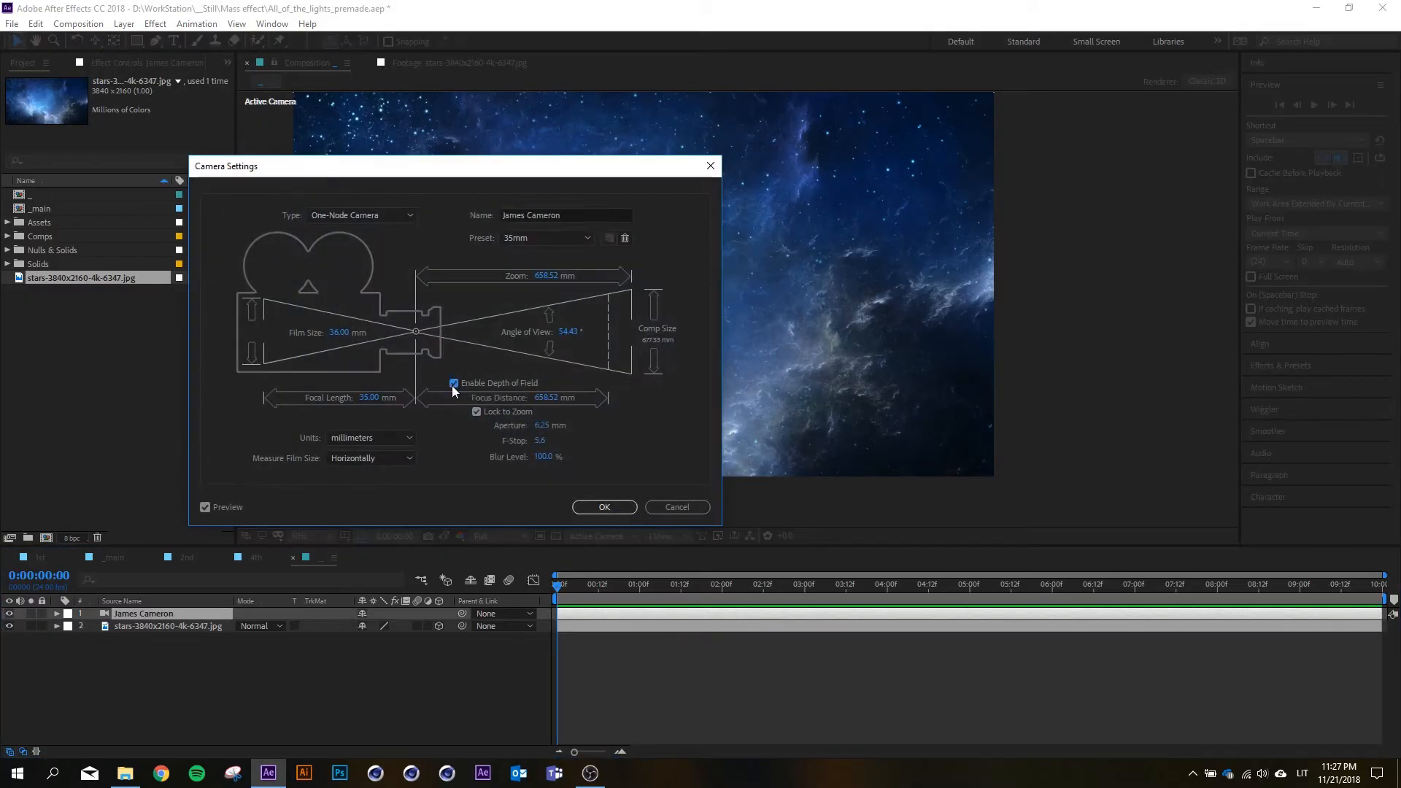
{"action": "left_click", "coordinate": [451, 383]}
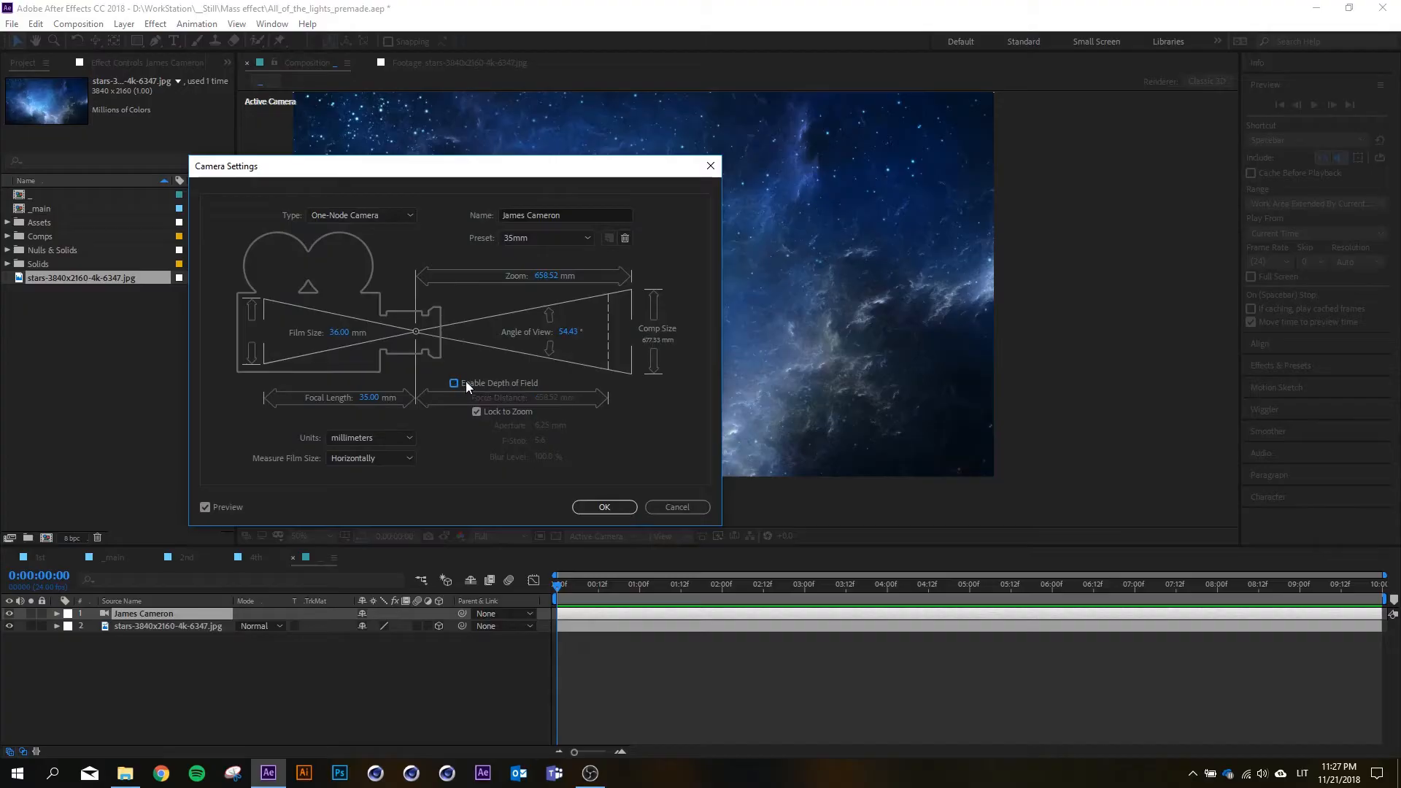
{"action": "left_click", "coordinate": [603, 507]}
{"action": "left_click", "coordinate": [238, 712]}
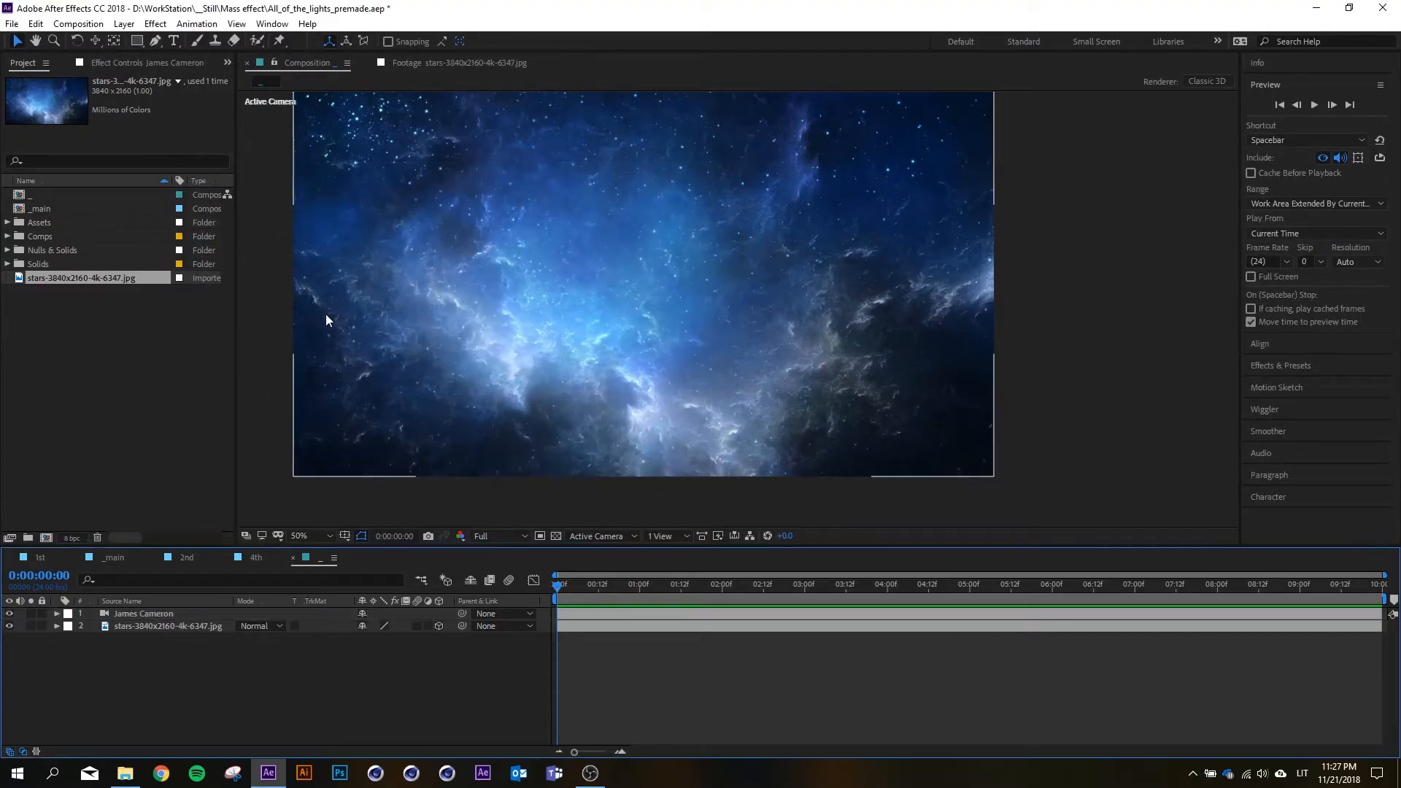
- Add a null object to the composition and parent the James Cameron camera to it
{"action": "scroll", "coordinate": [534, 267], "scroll_direction": "down", "scroll_amount": 2}
{"action": "scroll", "coordinate": [539, 261], "scroll_direction": "up", "scroll_amount": 2}
{"action": "key", "text": "space"}
{"action": "left_click_drag", "start_coordinate": [519, 299], "coordinate": [542, 313]}
{"action": "left_click", "coordinate": [168, 657]}
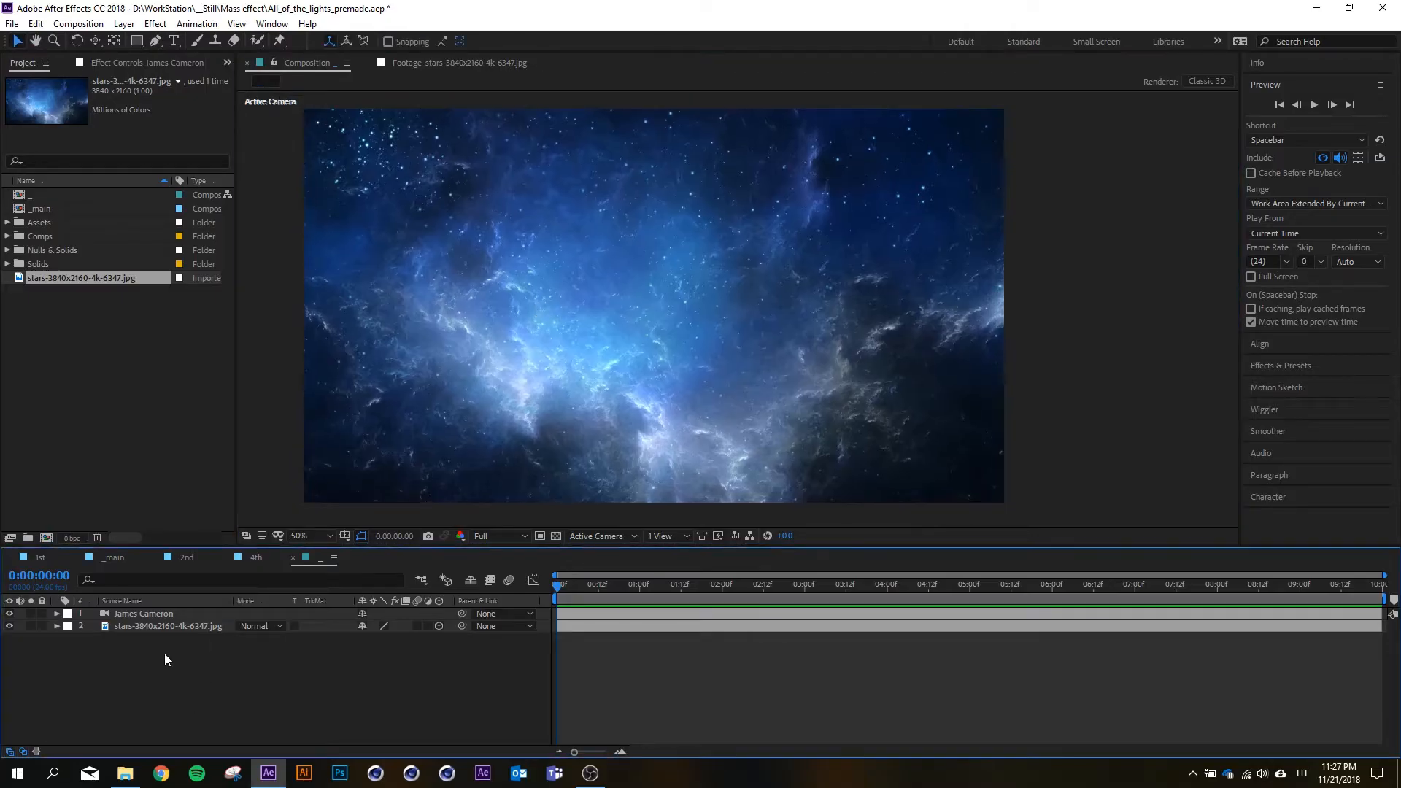
{"action": "right_click", "coordinate": [164, 654]}
{"action": "mouse_move", "coordinate": [239, 493]}
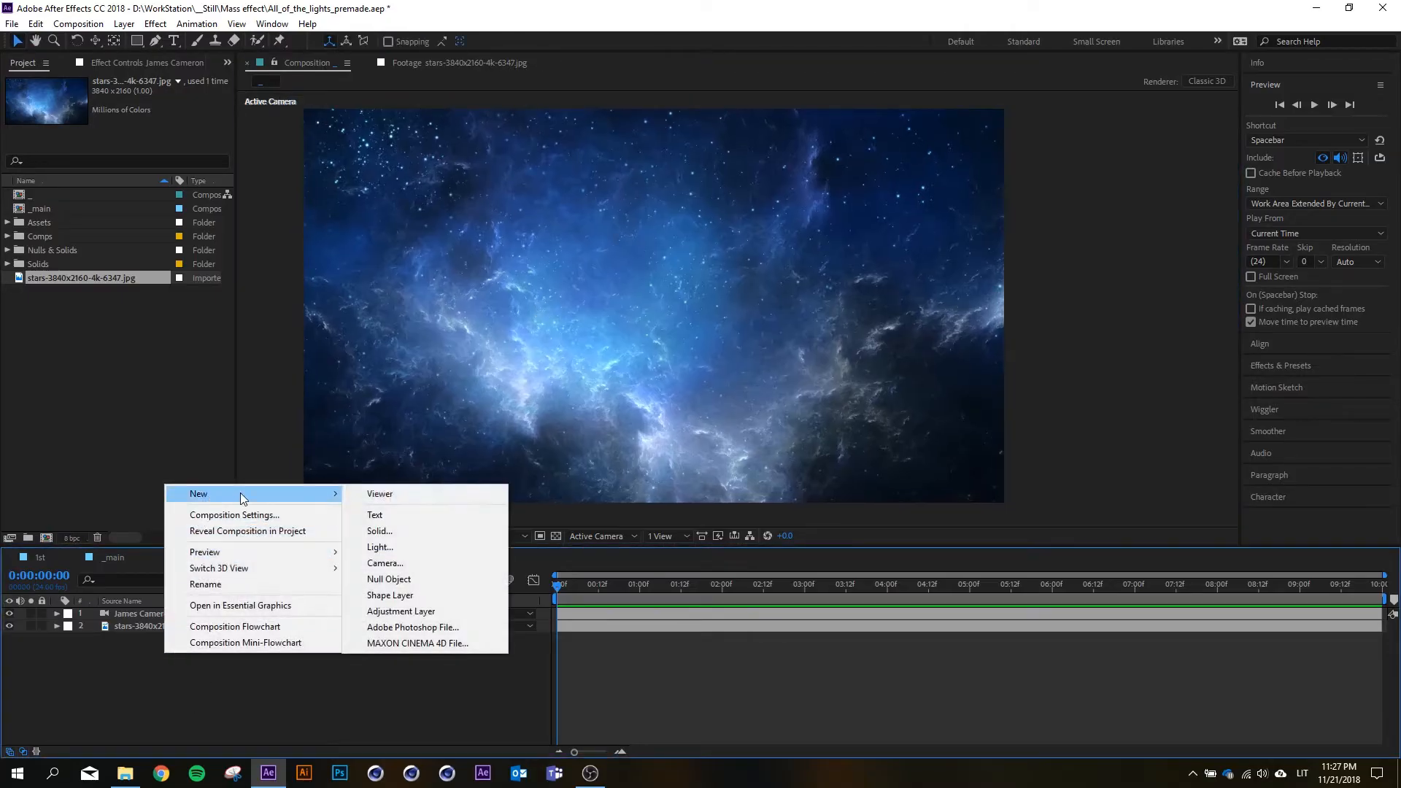
{"action": "left_click", "coordinate": [395, 581]}
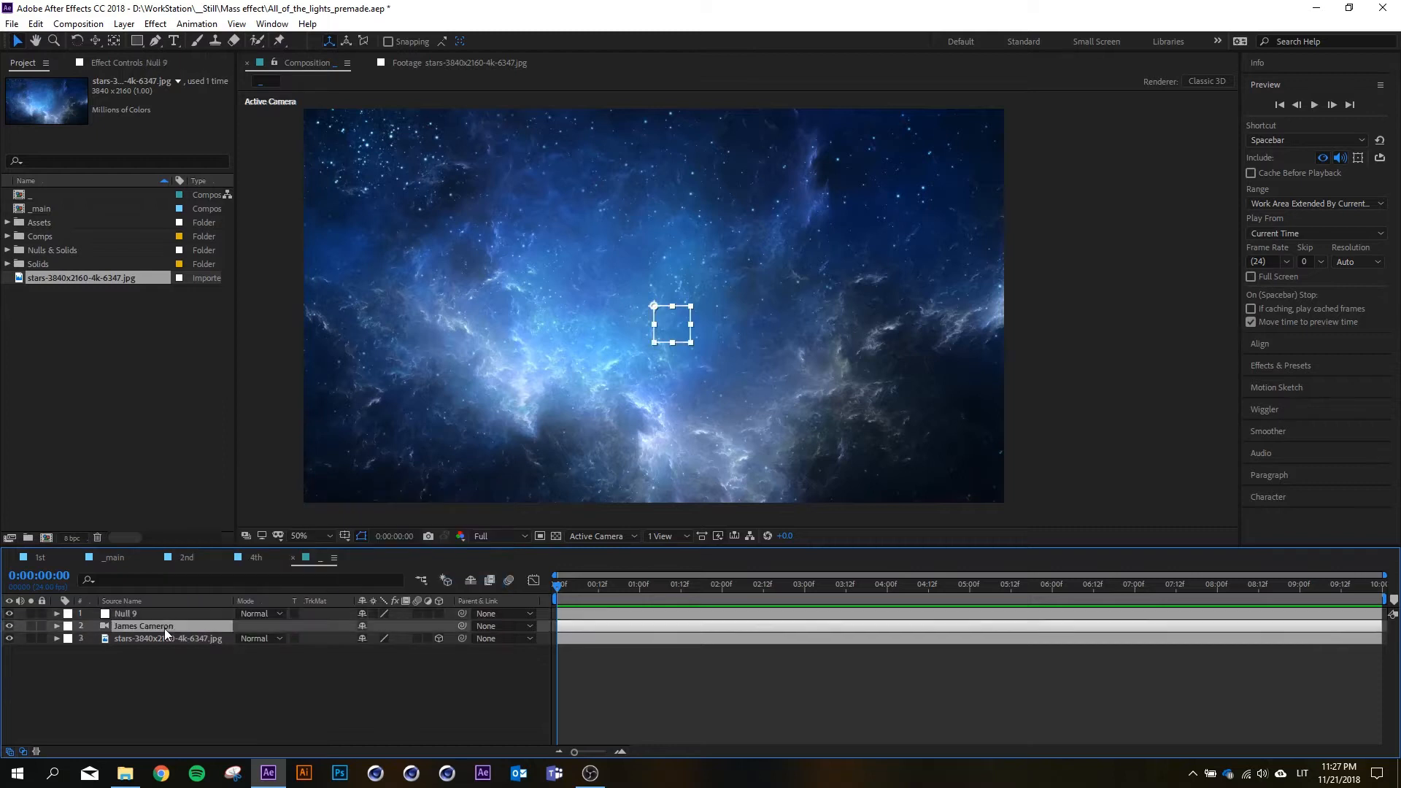
{"action": "left_click_drag", "start_coordinate": [455, 625], "coordinate": [142, 611]}
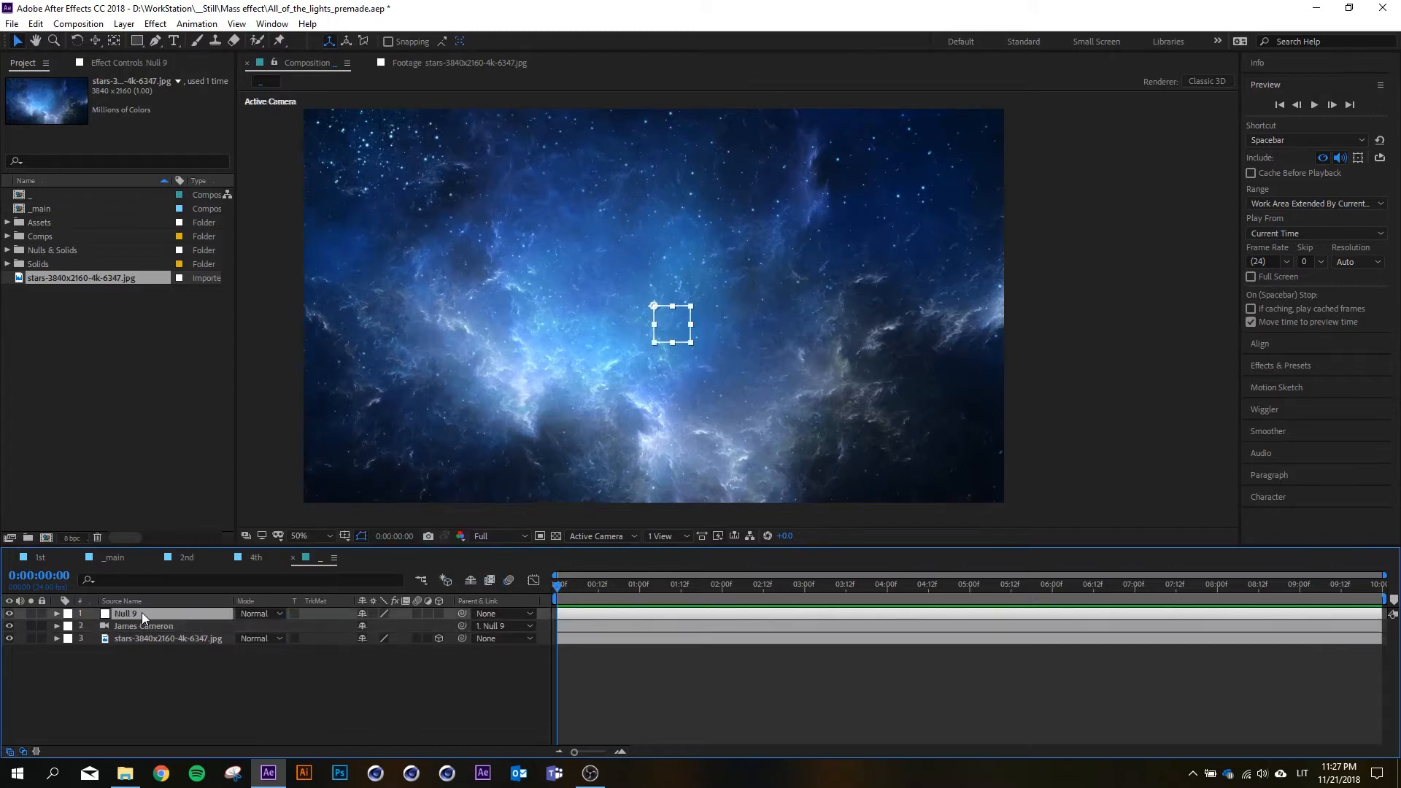
- Rename the null object as Camera Control
{"action": "key", "text": "Return"}
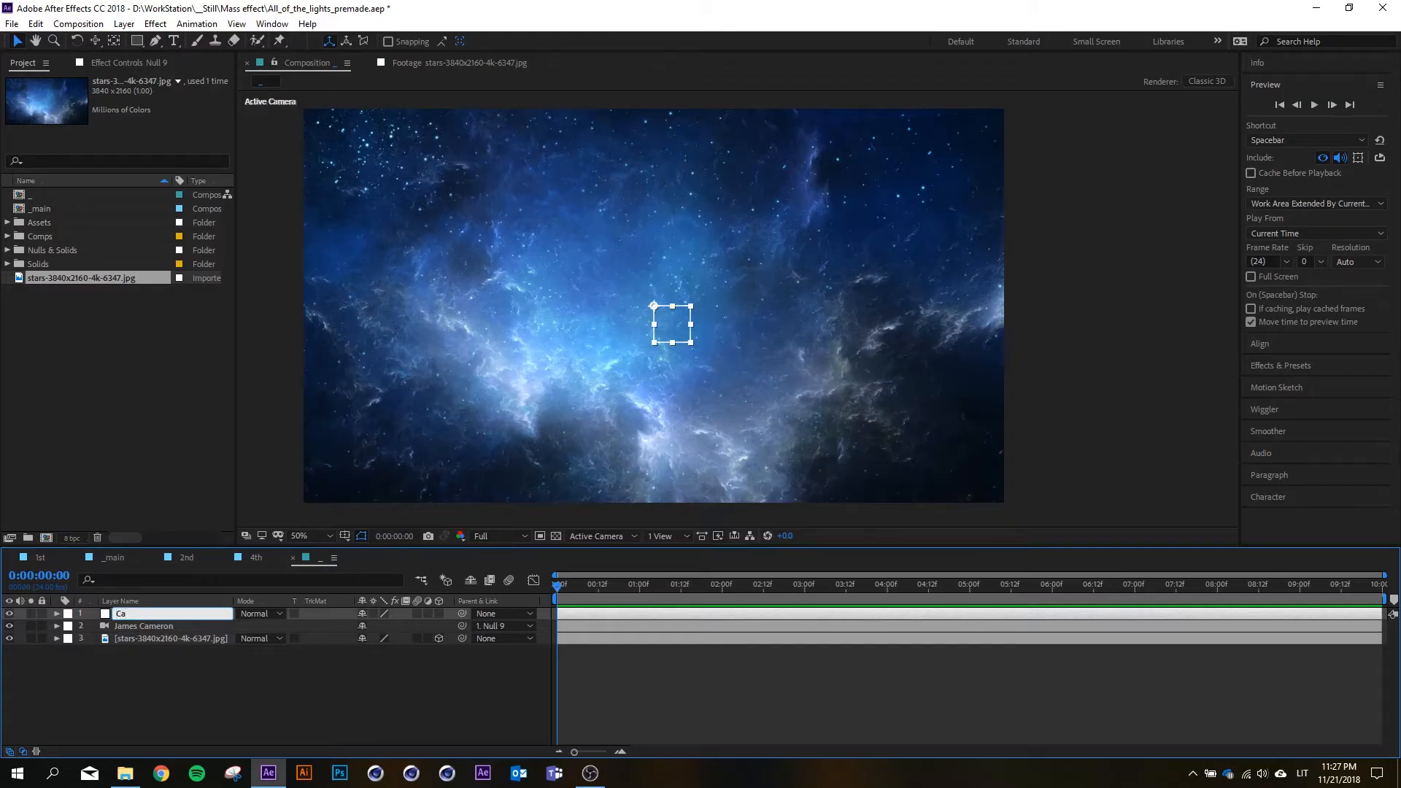
{"action": "type", "text": "Camera Control"}
{"action": "key", "text": "Return"}
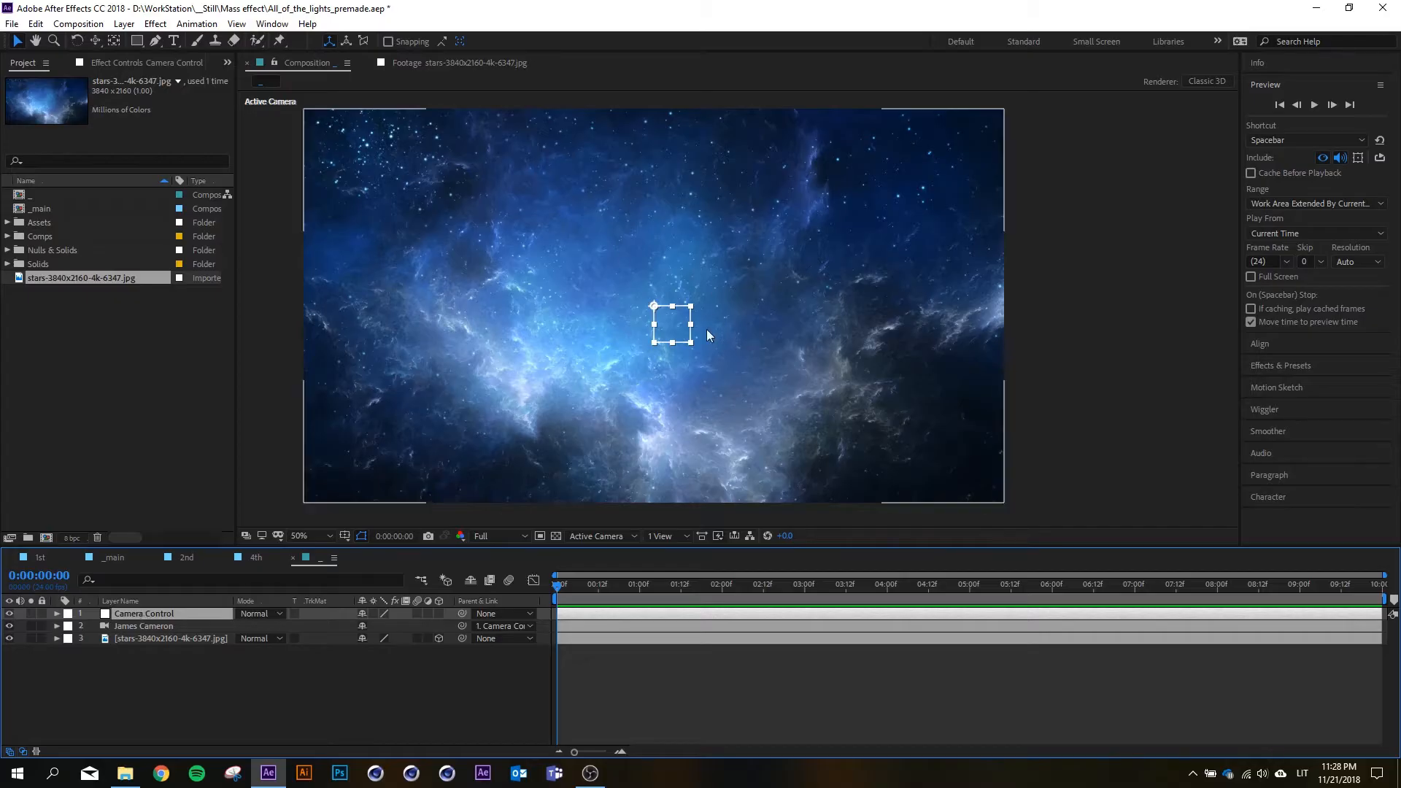
- Push the stars image layer back from the camera by setting its Z position to 2025
{"action": "scroll", "coordinate": [706, 329], "scroll_direction": "down", "scroll_amount": 2}
{"action": "scroll", "coordinate": [623, 330], "scroll_direction": "up", "scroll_amount": 2}
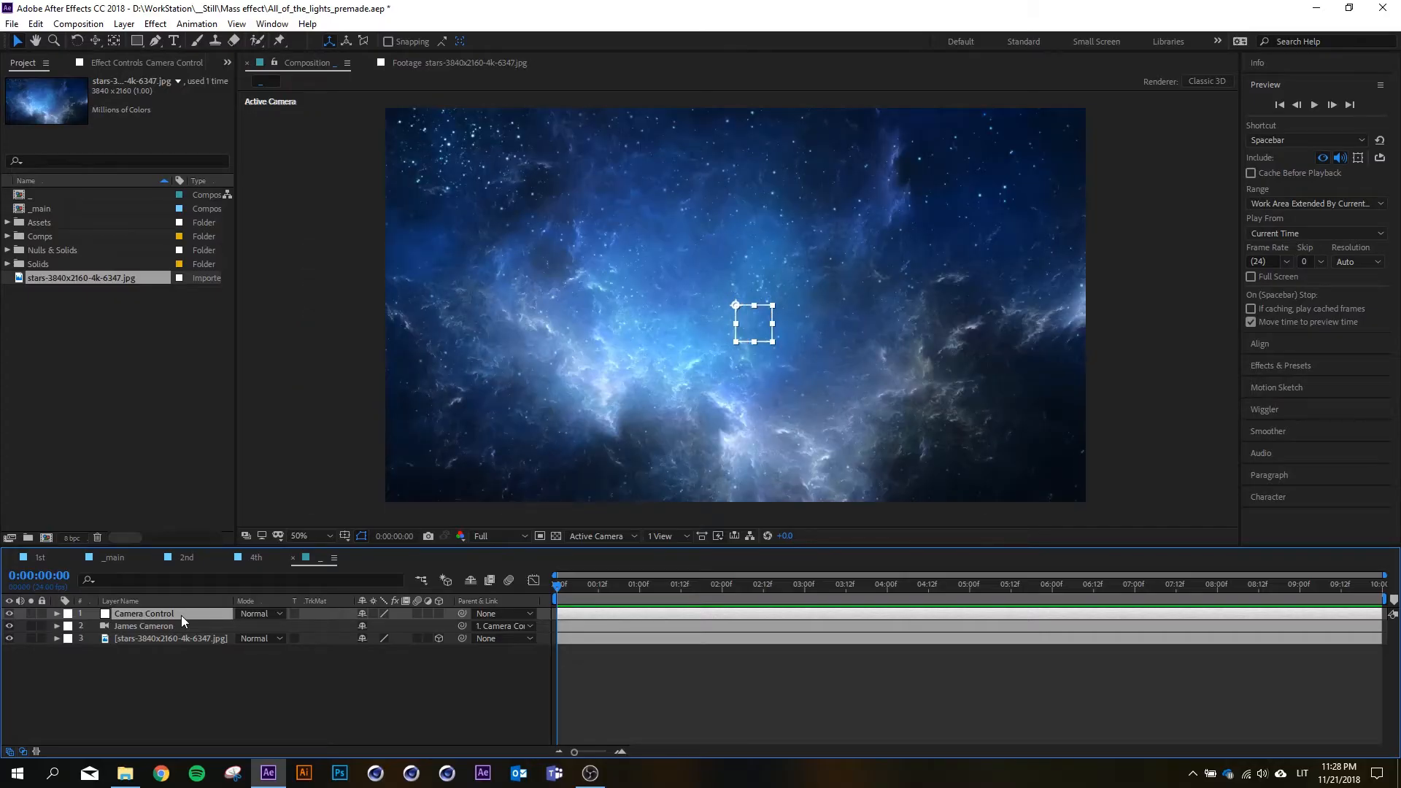
{"action": "left_click", "coordinate": [159, 638]}
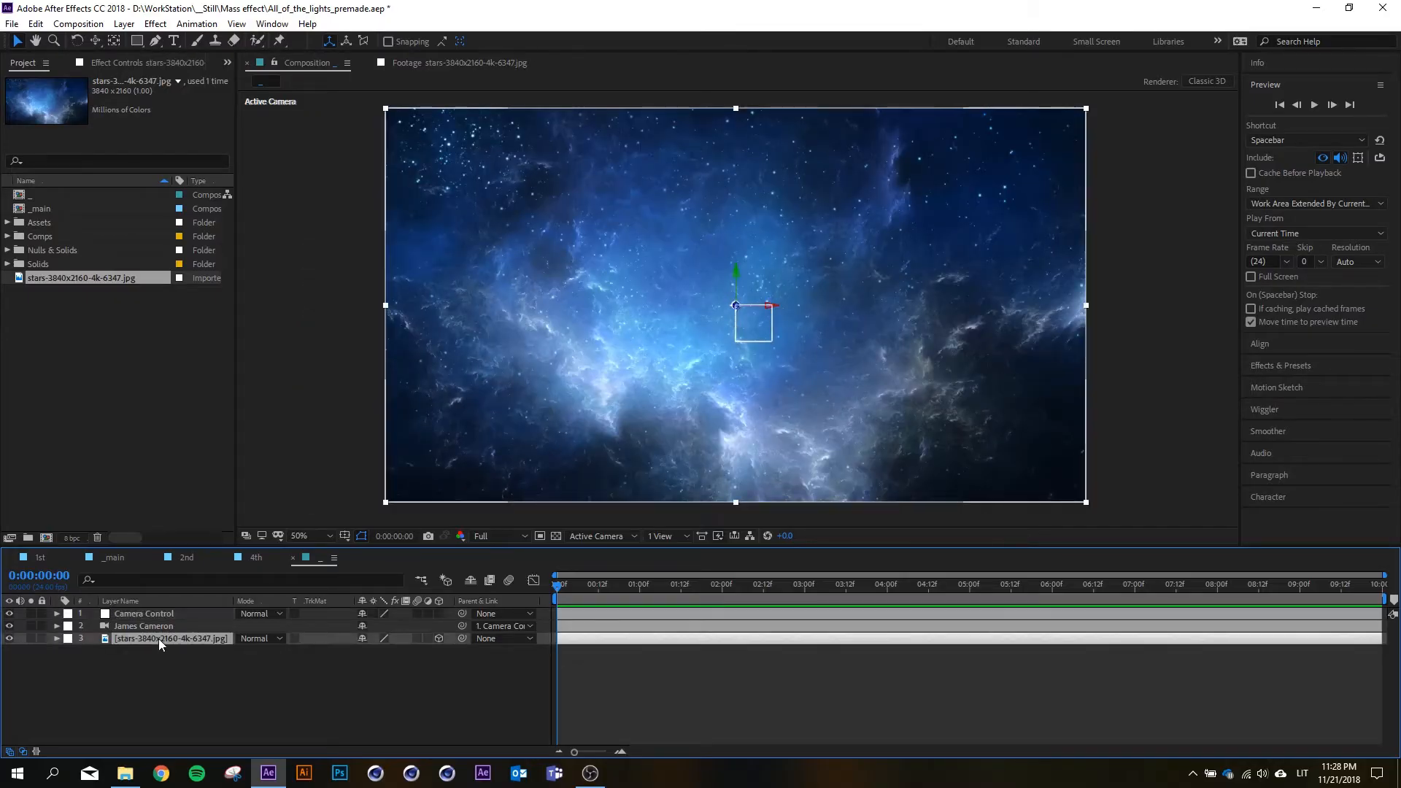
{"action": "key", "text": "p"}
{"action": "left_click_drag", "start_coordinate": [401, 650], "coordinate": [621, 665]}
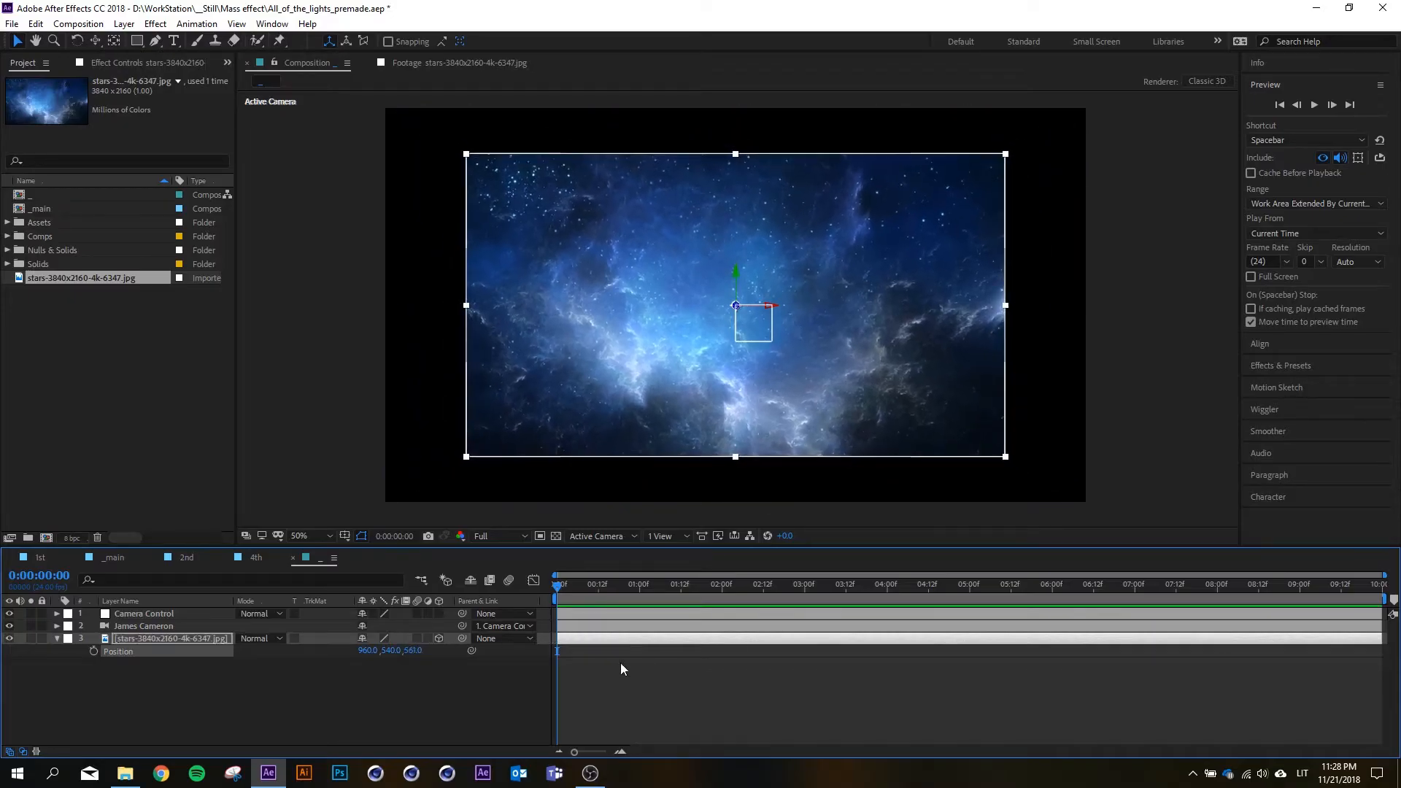
{"action": "left_click_drag", "start_coordinate": [413, 650], "coordinate": [1018, 633]}
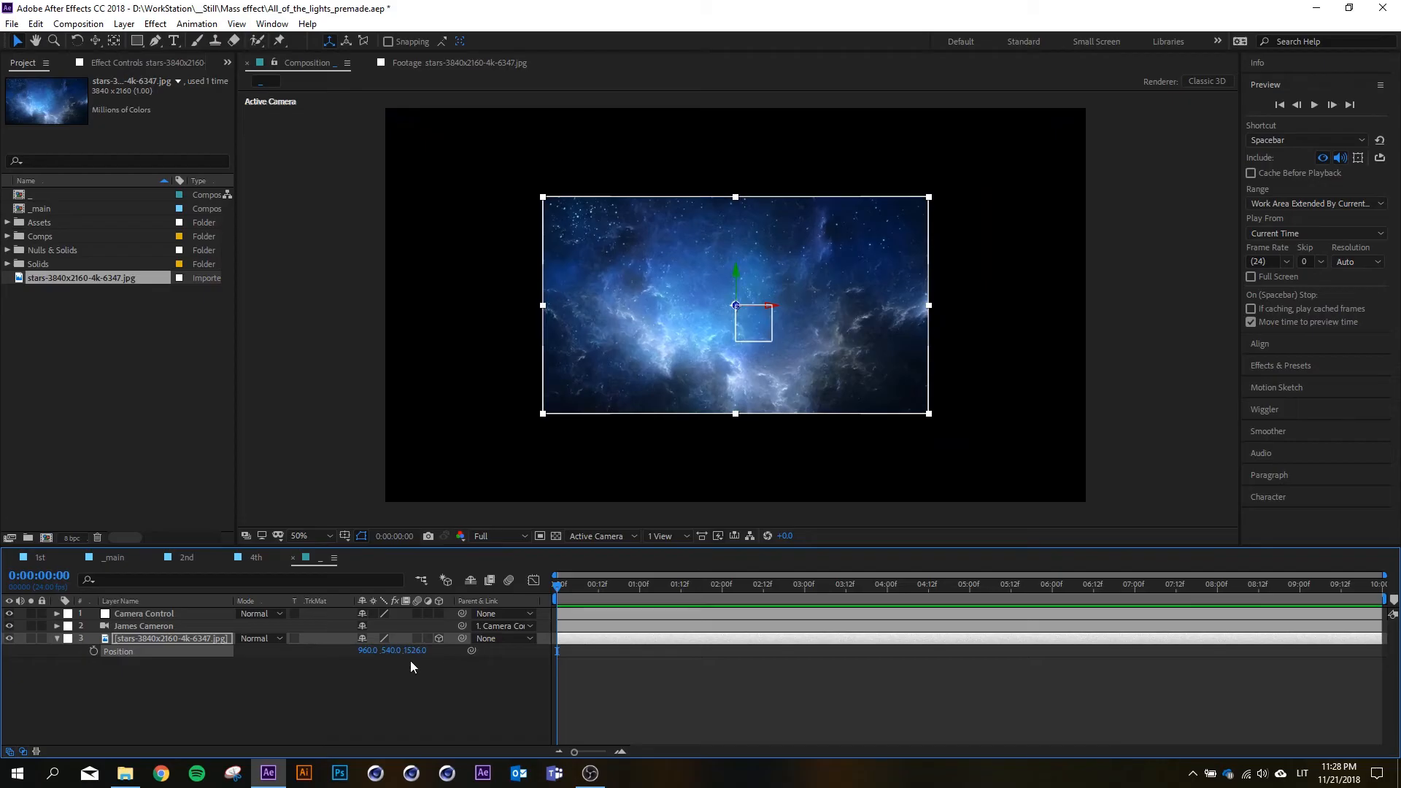
{"action": "left_click", "coordinate": [413, 650]}
{"action": "type", "text": "2025"}
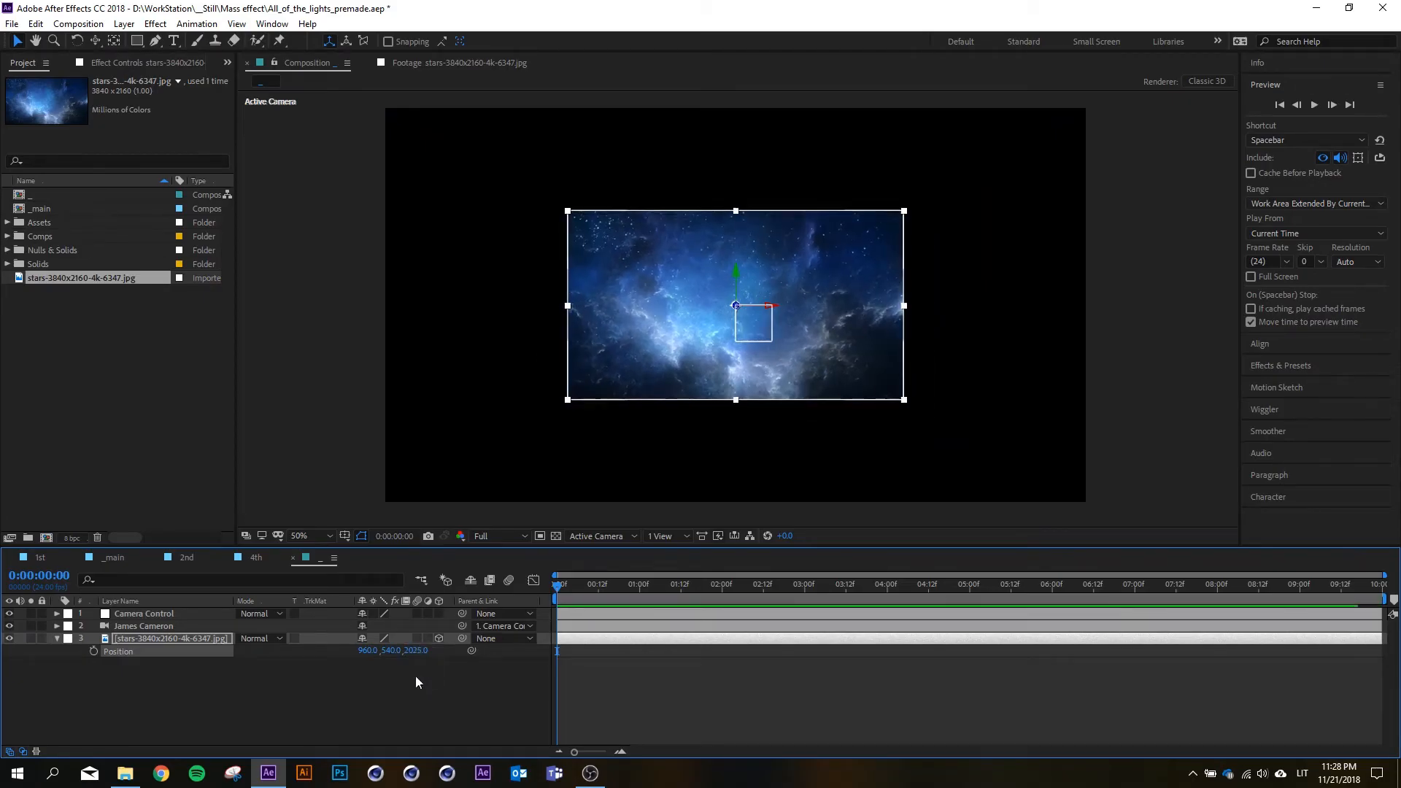
{"action": "left_click", "coordinate": [414, 675]}
- Scale the stars image layer up to 107.2% so it fills the frame again
{"action": "left_click", "coordinate": [181, 634]}
{"action": "key", "text": "s"}
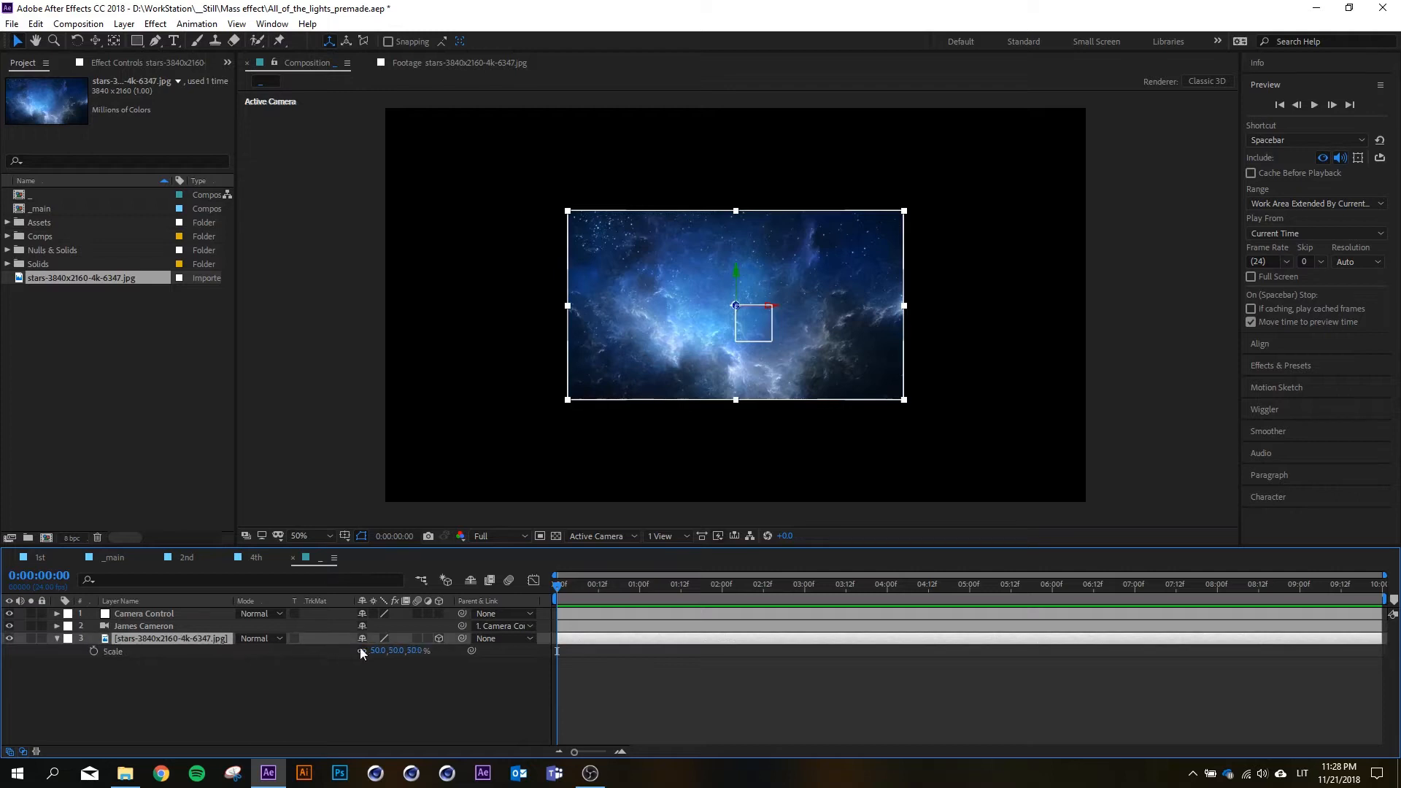
{"action": "left_click_drag", "start_coordinate": [396, 652], "coordinate": [502, 636]}
{"action": "left_click", "coordinate": [353, 734]}
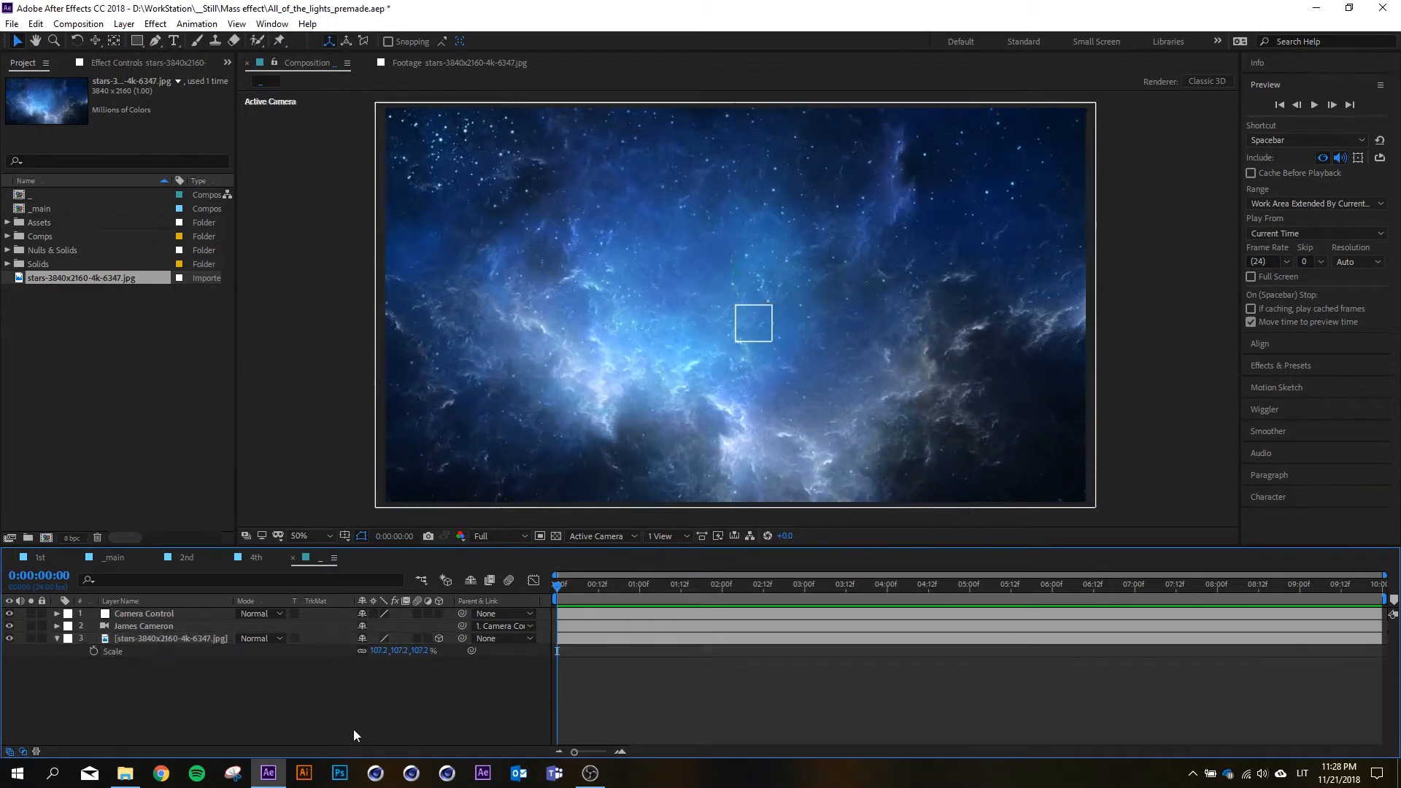
- Add a Position keyframe to the Camera Control null at 0:00:00:00 and move the current time to 0:00:05:00
{"action": "left_click", "coordinate": [158, 616]}
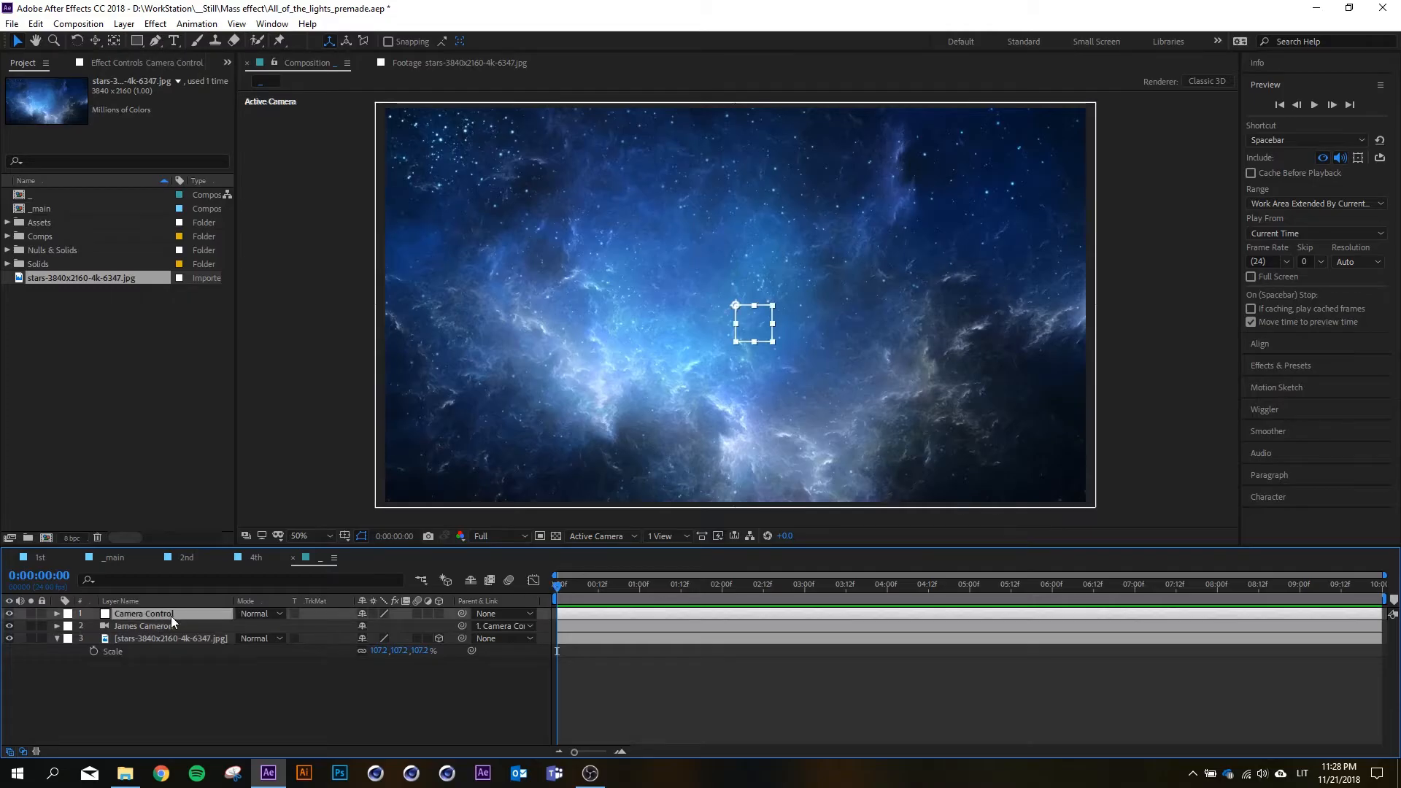
{"action": "key", "text": "alt+shift+p"}
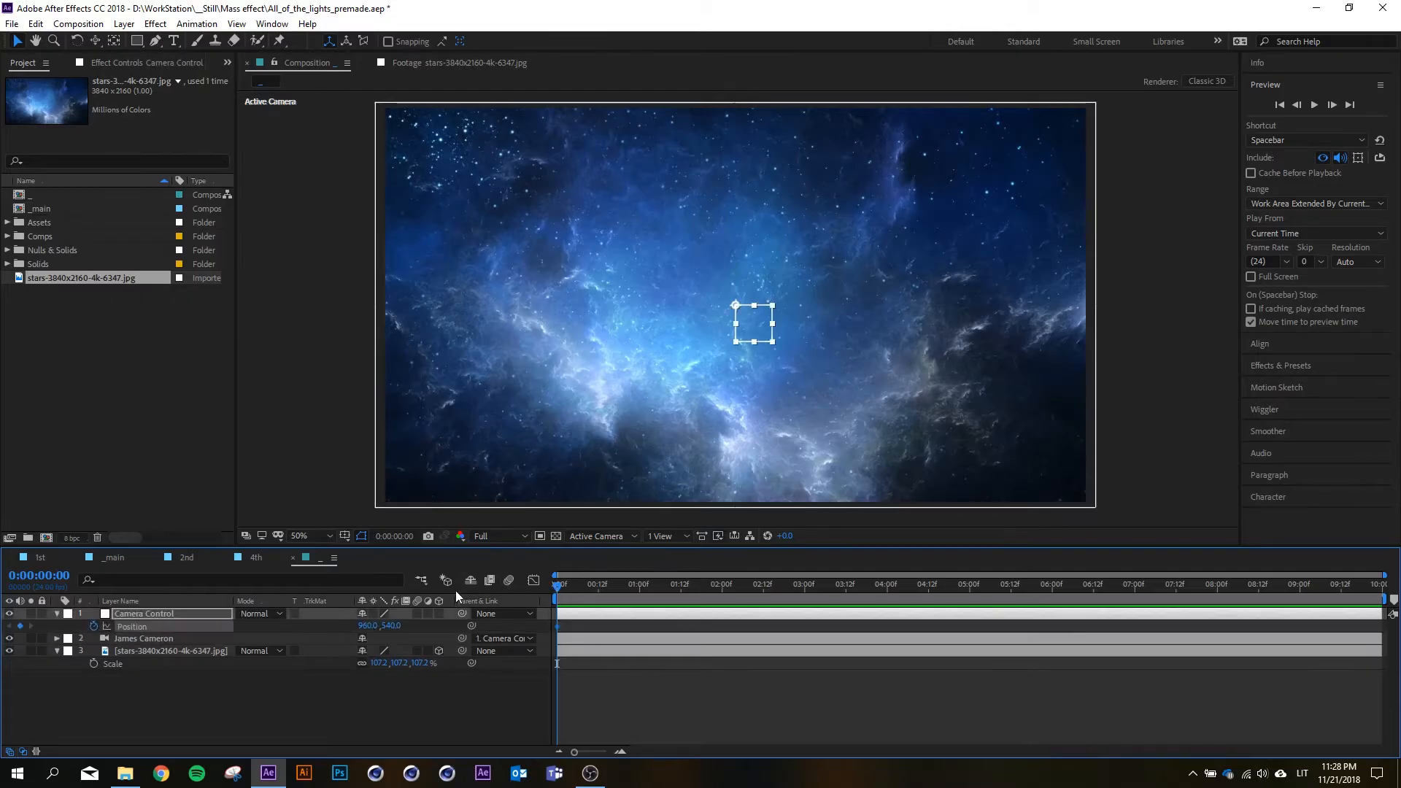
{"action": "left_click_drag", "start_coordinate": [588, 586], "coordinate": [969, 596]}
{"action": "scroll", "coordinate": [795, 413], "scroll_direction": "down", "scroll_amount": 2}
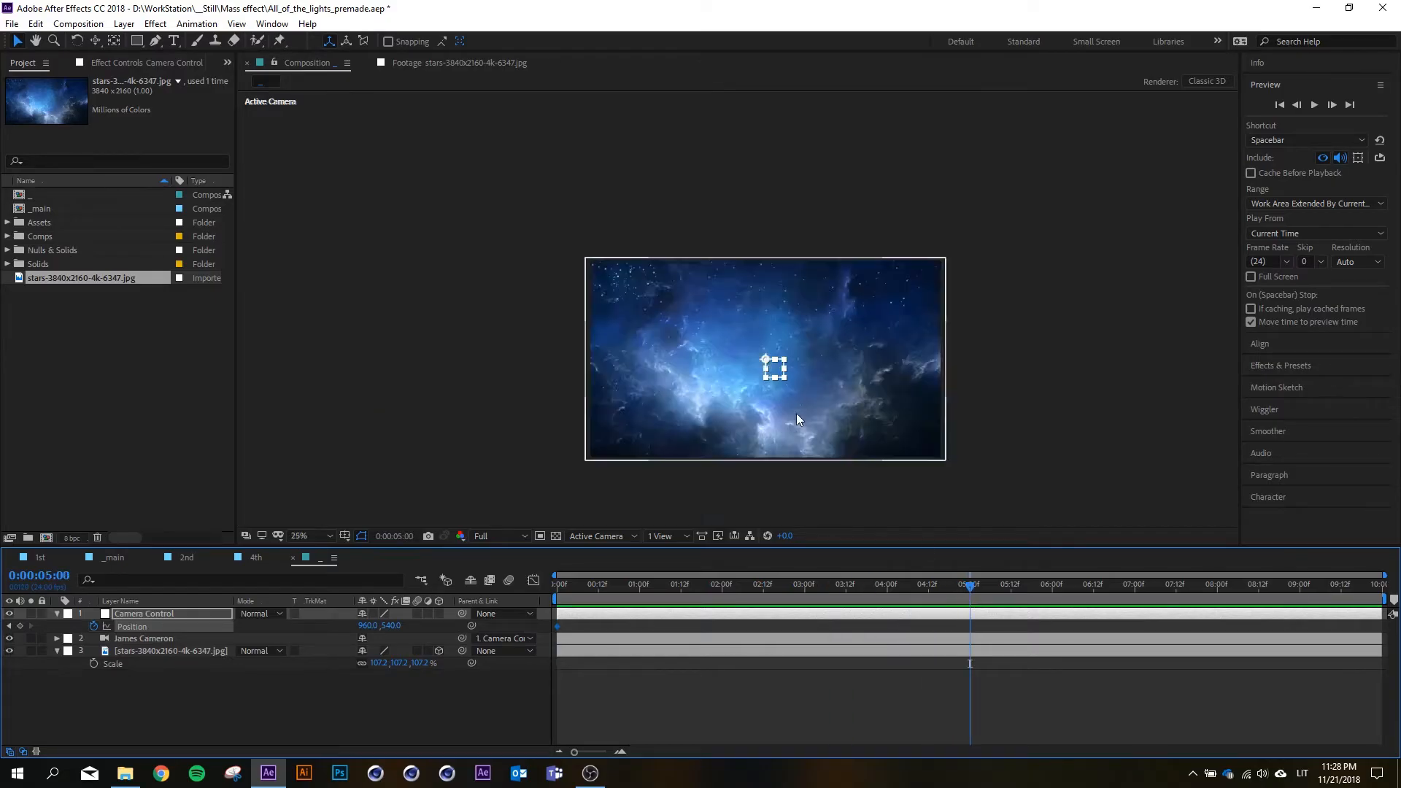
{"action": "scroll", "coordinate": [795, 413], "scroll_direction": "up", "scroll_amount": 2}
- Make the Camera Control null a 3D layer and keyframe its Z position to 626 at 0:00:05:00
{"action": "left_click", "coordinate": [160, 694]}
{"action": "left_click", "coordinate": [159, 613]}
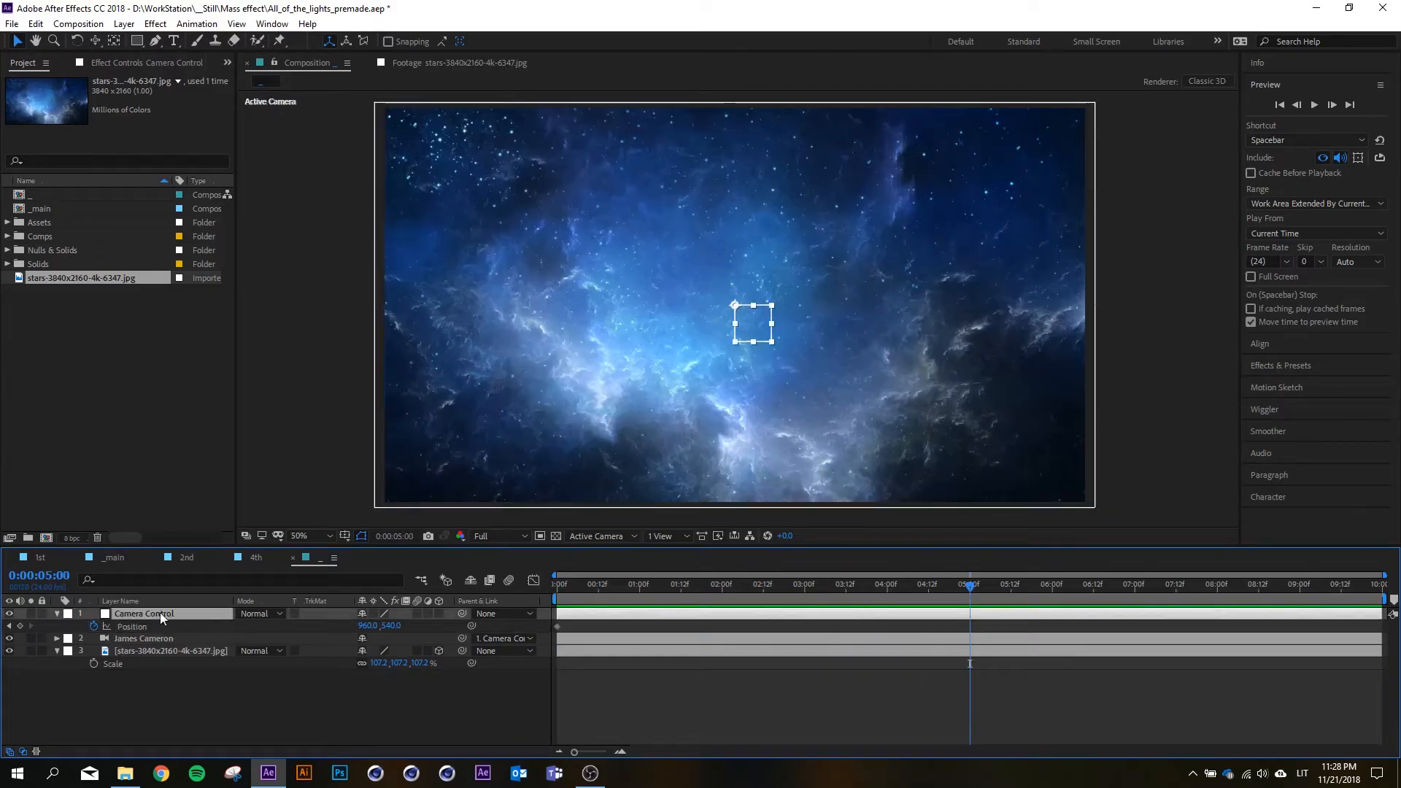
{"action": "left_click", "coordinate": [159, 639]}
{"action": "left_click", "coordinate": [175, 614]}
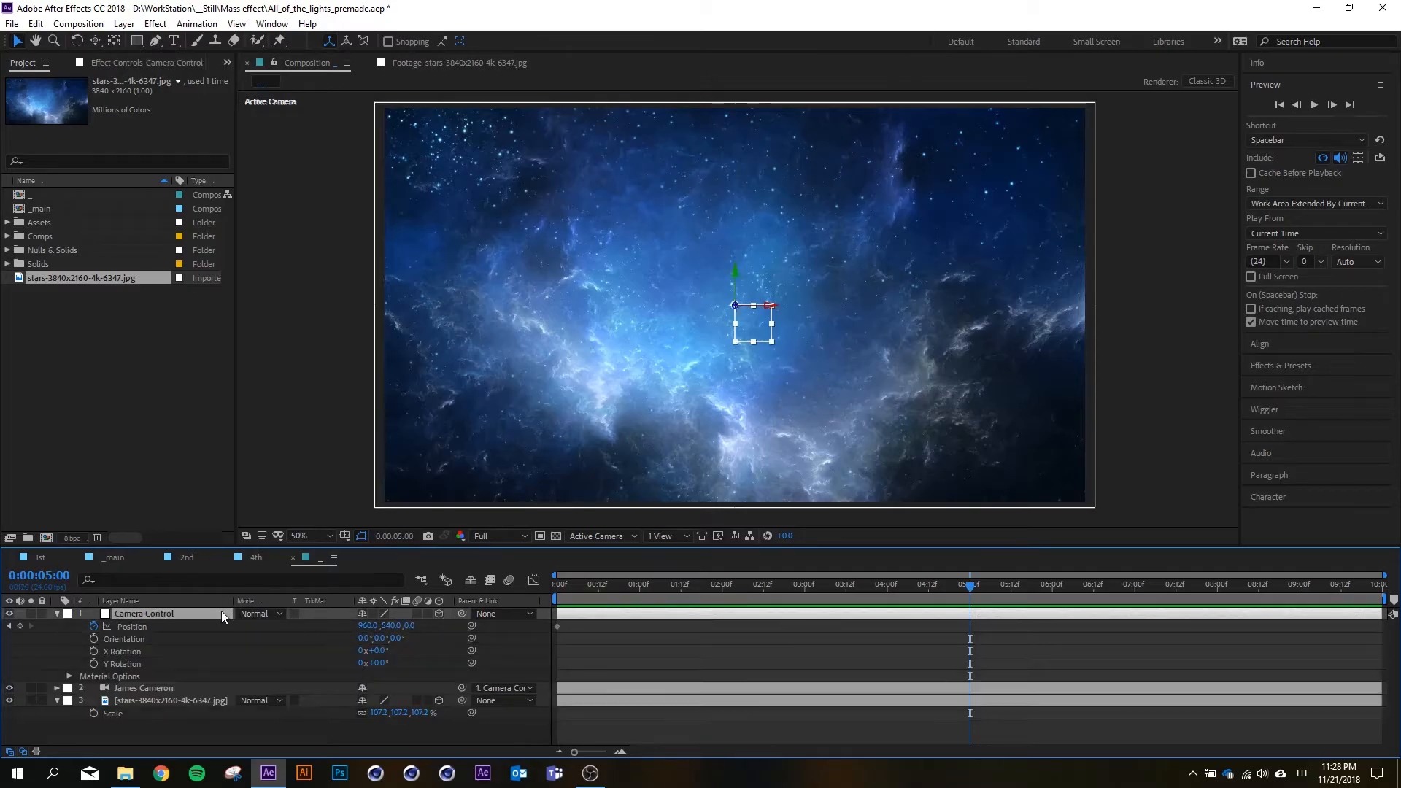
{"action": "left_click_drag", "start_coordinate": [411, 629], "coordinate": [531, 589]}
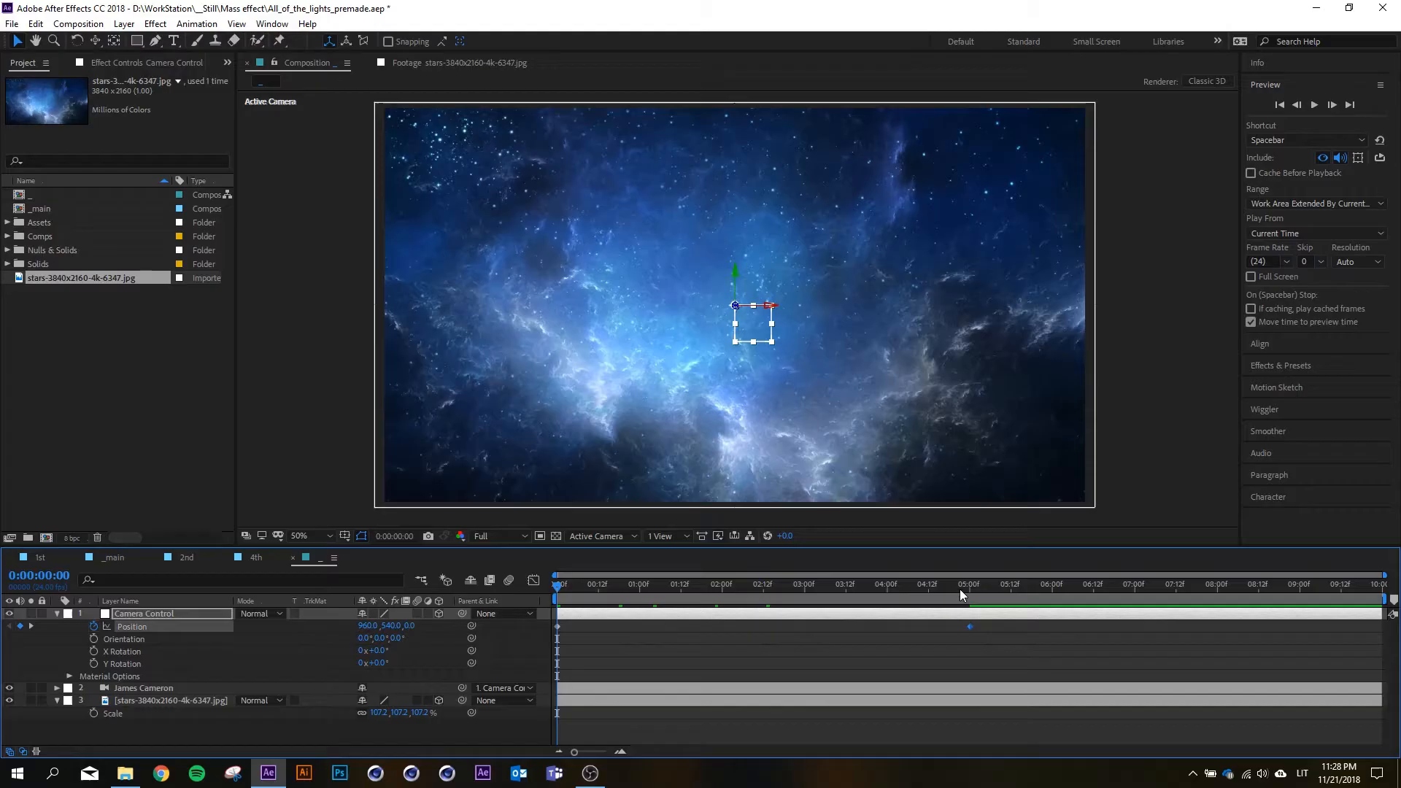
{"action": "left_click", "coordinate": [969, 588]}
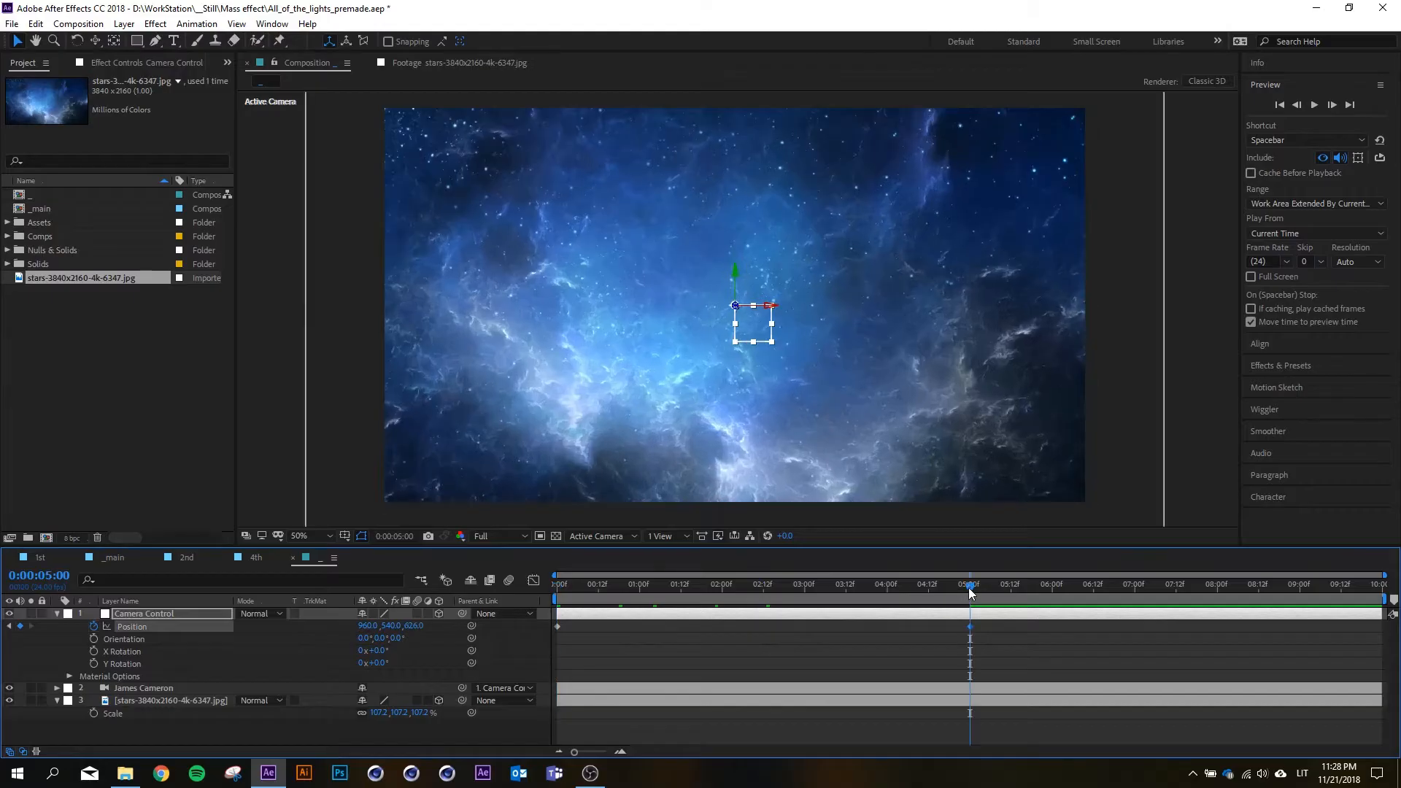
- End the work area at 0:00:05:00, preview the camera push-in, and return to the first frame
{"action": "key", "text": "n"}
{"action": "left_click_drag", "start_coordinate": [973, 588], "coordinate": [543, 637]}
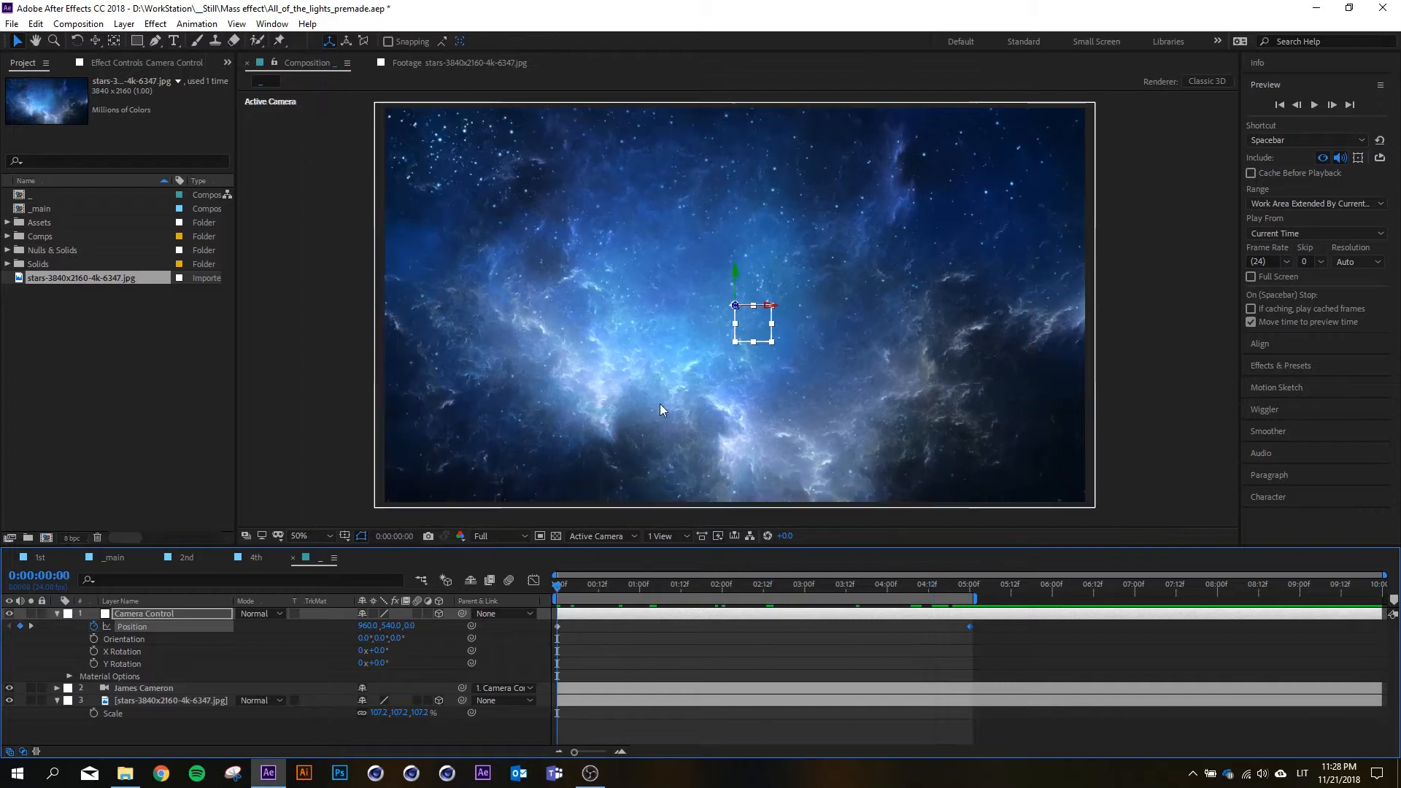
{"action": "key", "text": "space"}
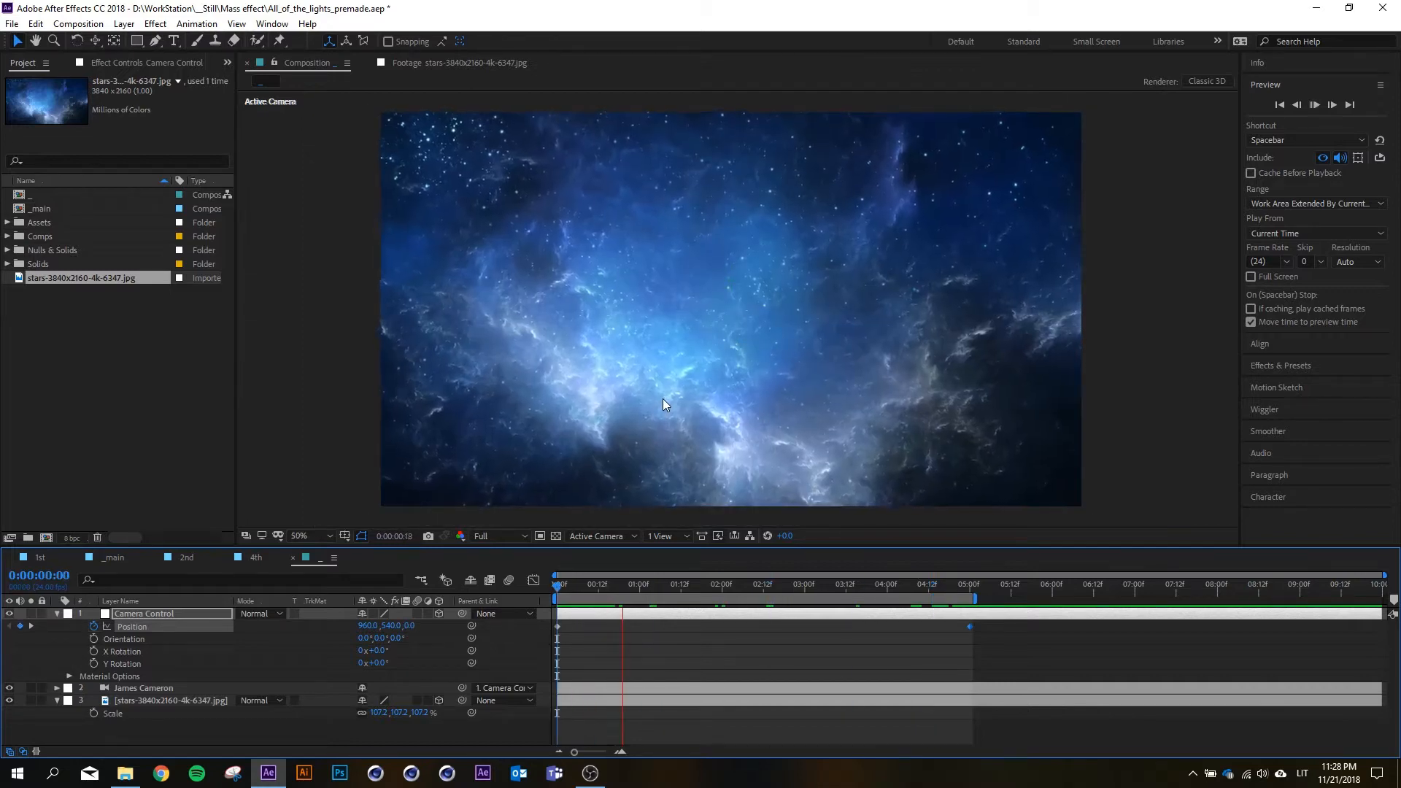
{"action": "key", "text": "space"}
{"action": "left_click_drag", "start_coordinate": [632, 585], "coordinate": [556, 607]}
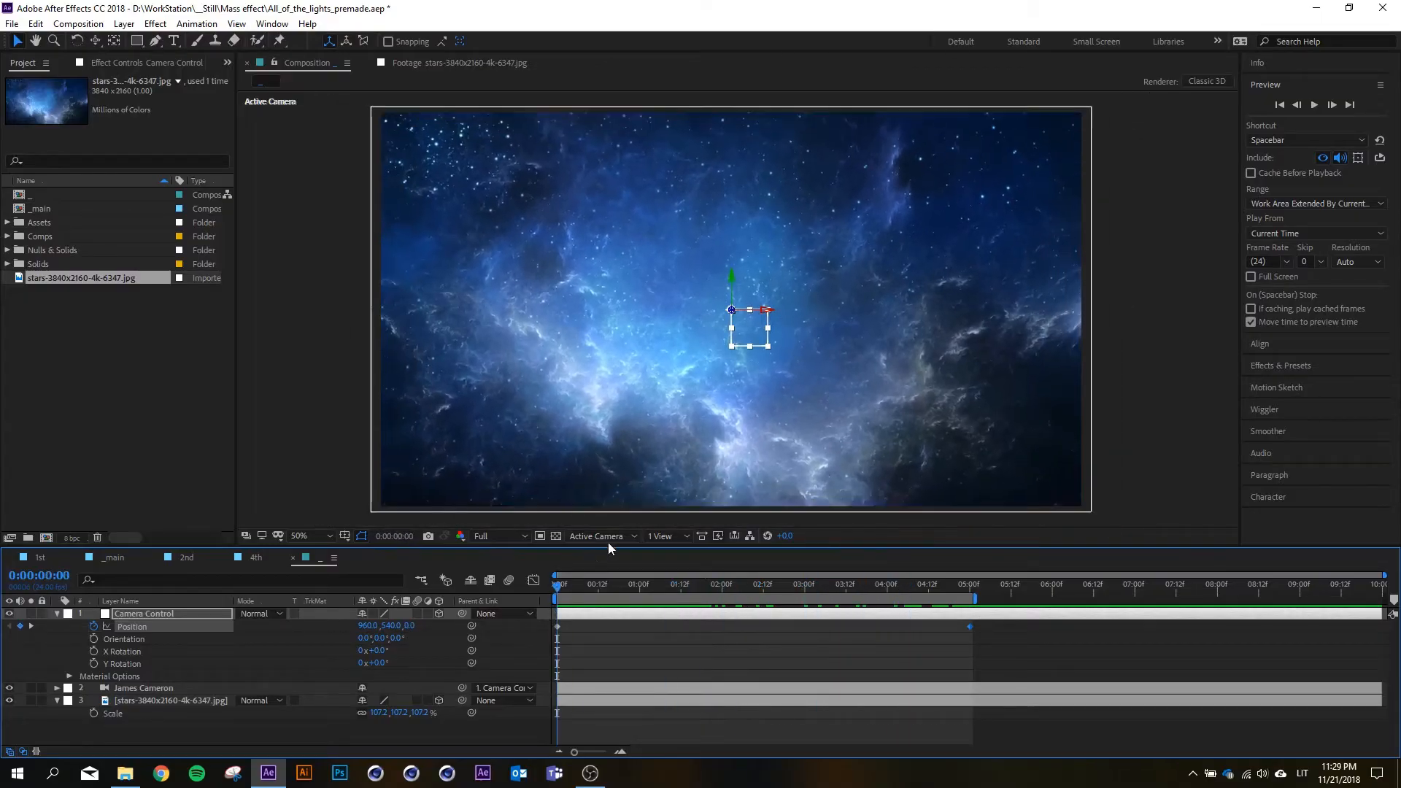
- Inspect the camera and image layout from Custom View 1, and restore the Active Camera view with all layer properties collapsed
{"action": "left_click", "coordinate": [610, 540]}
{"action": "left_click", "coordinate": [619, 687]}
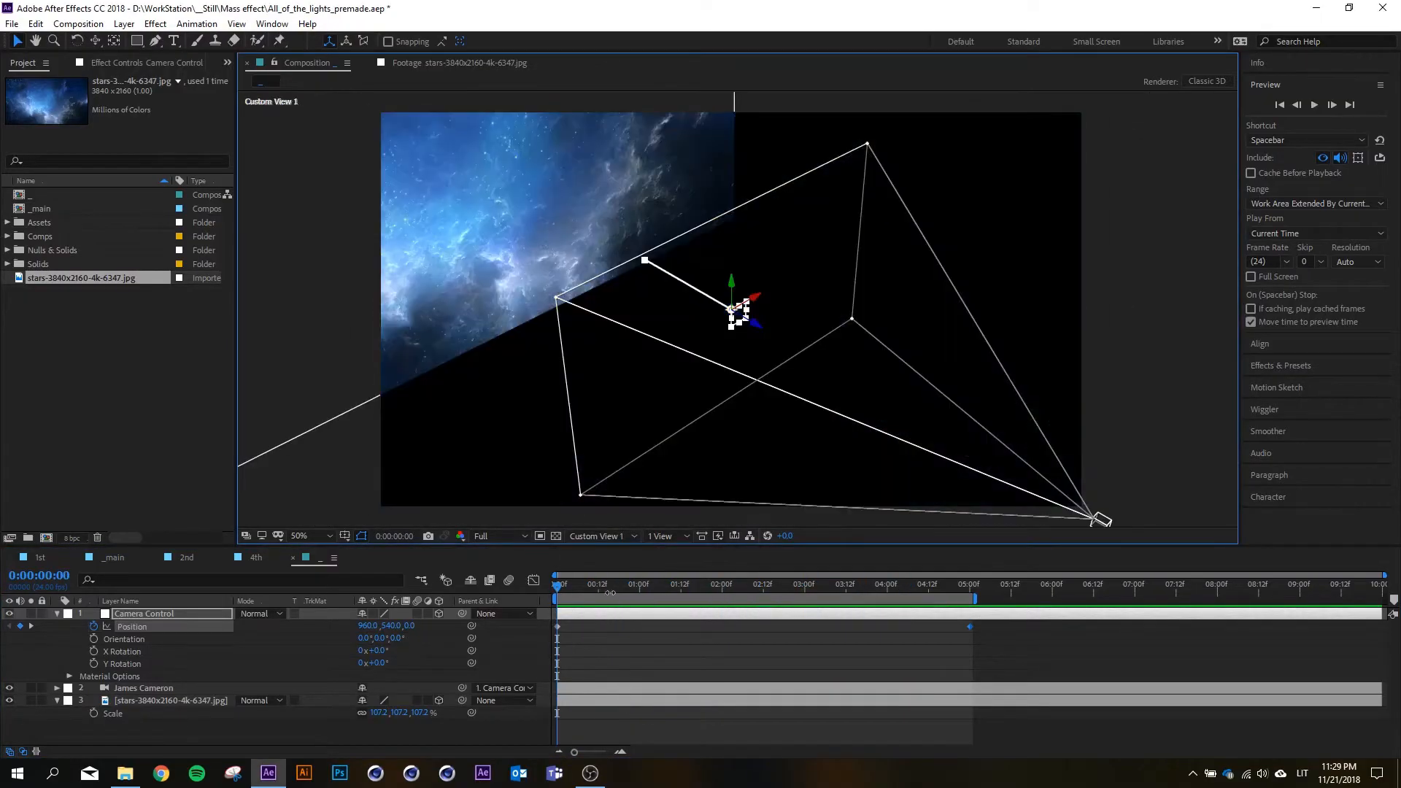
{"action": "mouse_move", "coordinate": [561, 589]}
{"action": "left_mouse_down"}
{"action": "mouse_move", "coordinate": [816, 580]}
{"action": "mouse_move", "coordinate": [794, 591]}
{"action": "mouse_move", "coordinate": [917, 593]}
{"action": "mouse_move", "coordinate": [551, 596]}
{"action": "left_mouse_up"}
{"action": "left_click", "coordinate": [585, 536]}
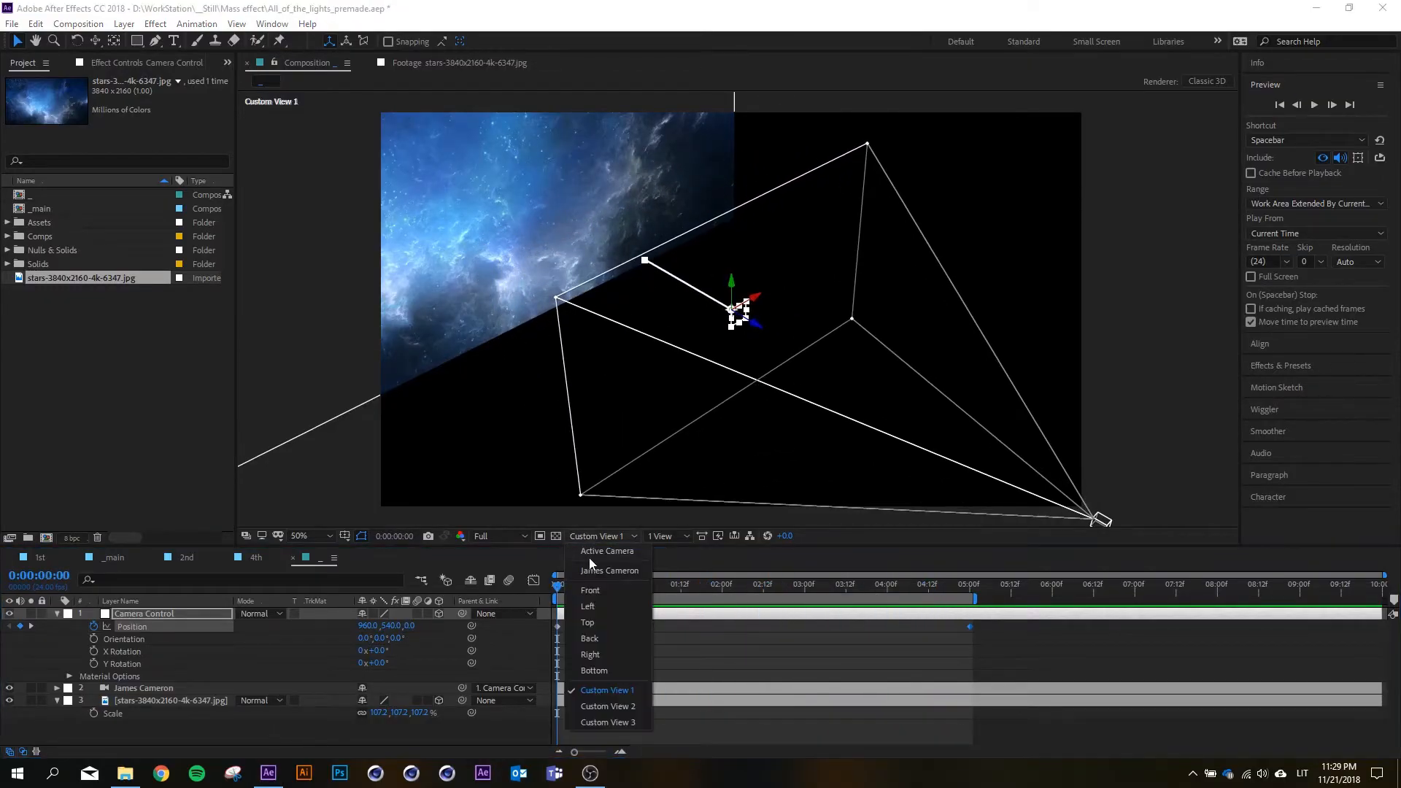
{"action": "left_click", "coordinate": [594, 577]}
{"action": "key", "text": "u"}
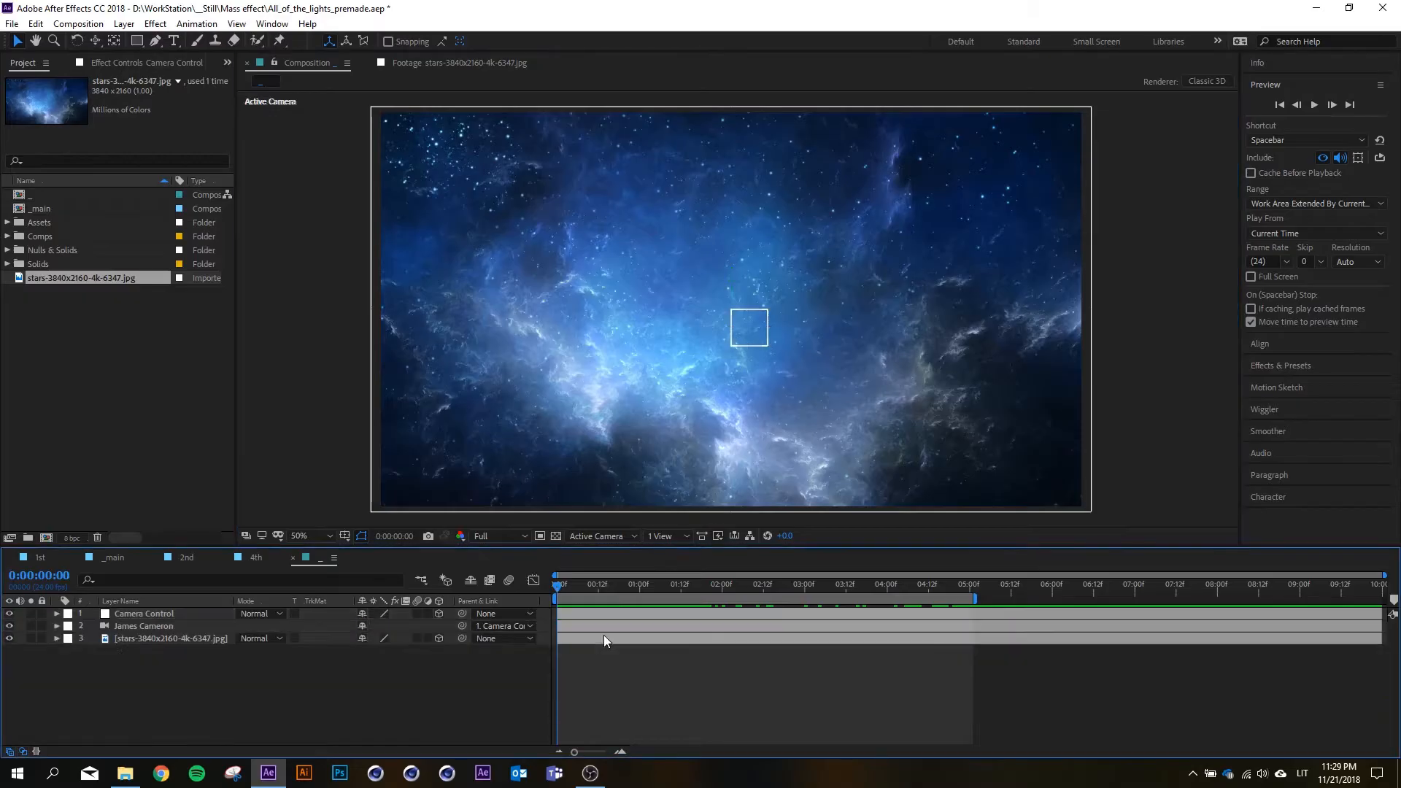
{"action": "right_click", "coordinate": [232, 680]}
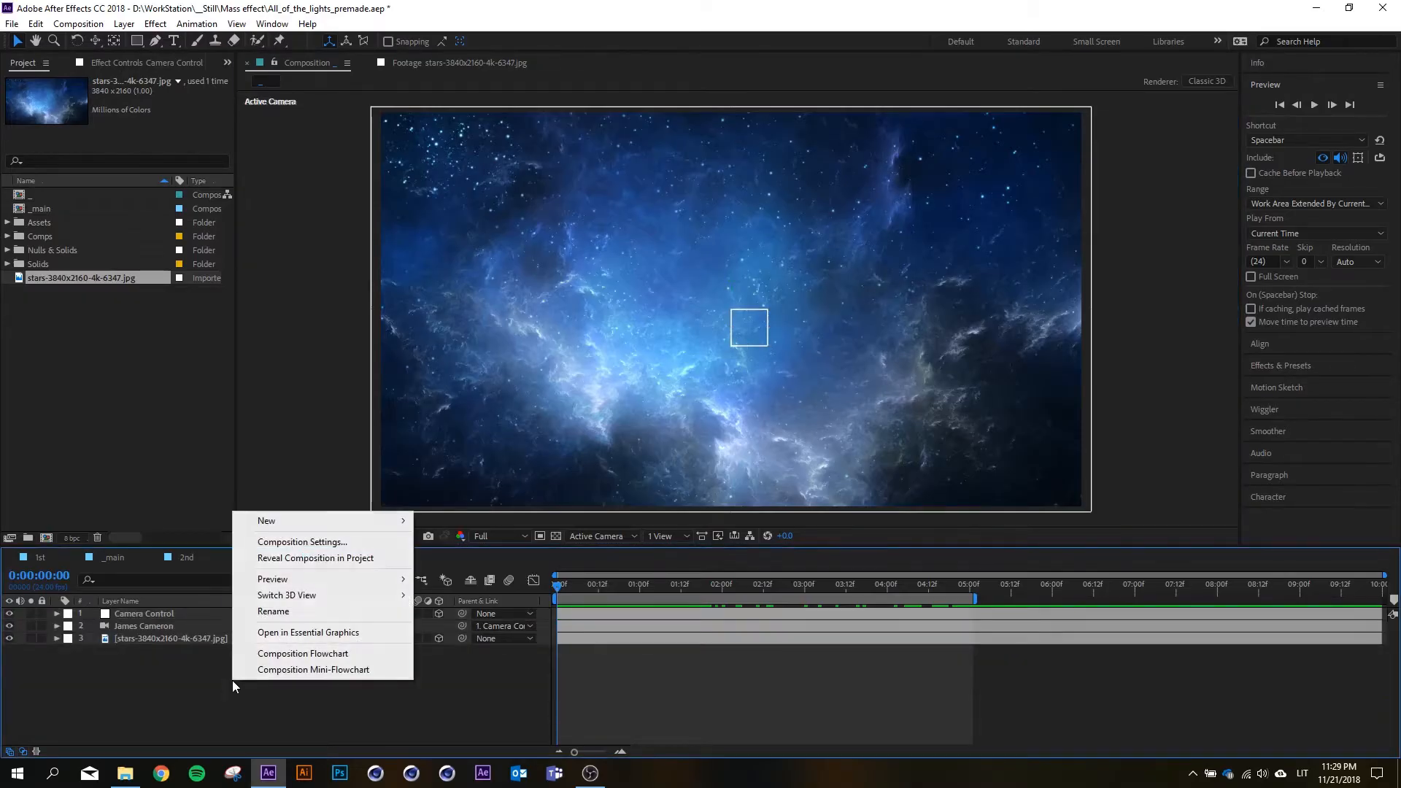
{"action": "left_click", "coordinate": [89, 698]}
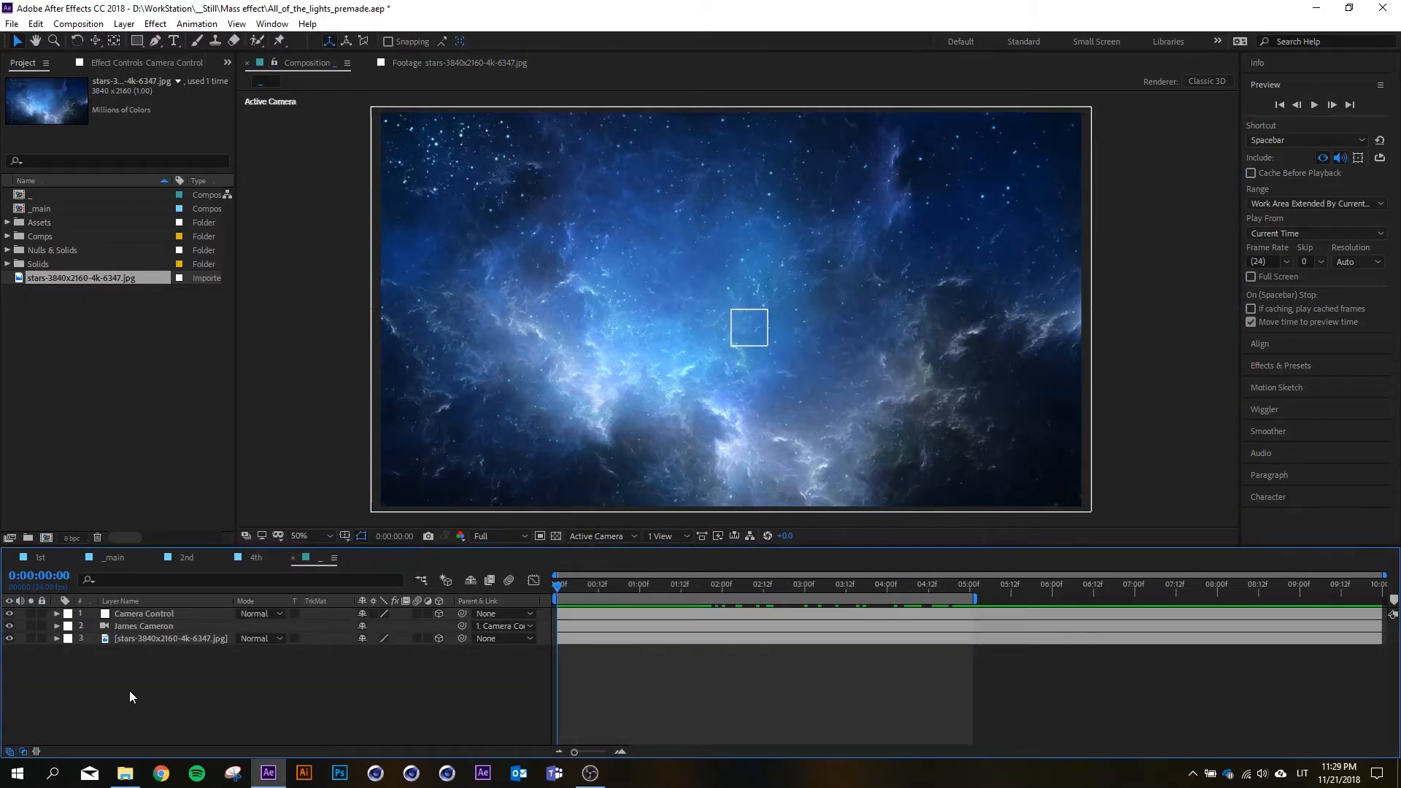
- Examine the Particular effect on the Starz layer in the 2nd composition, and return to the _ composition
{"action": "left_click", "coordinate": [188, 557]}
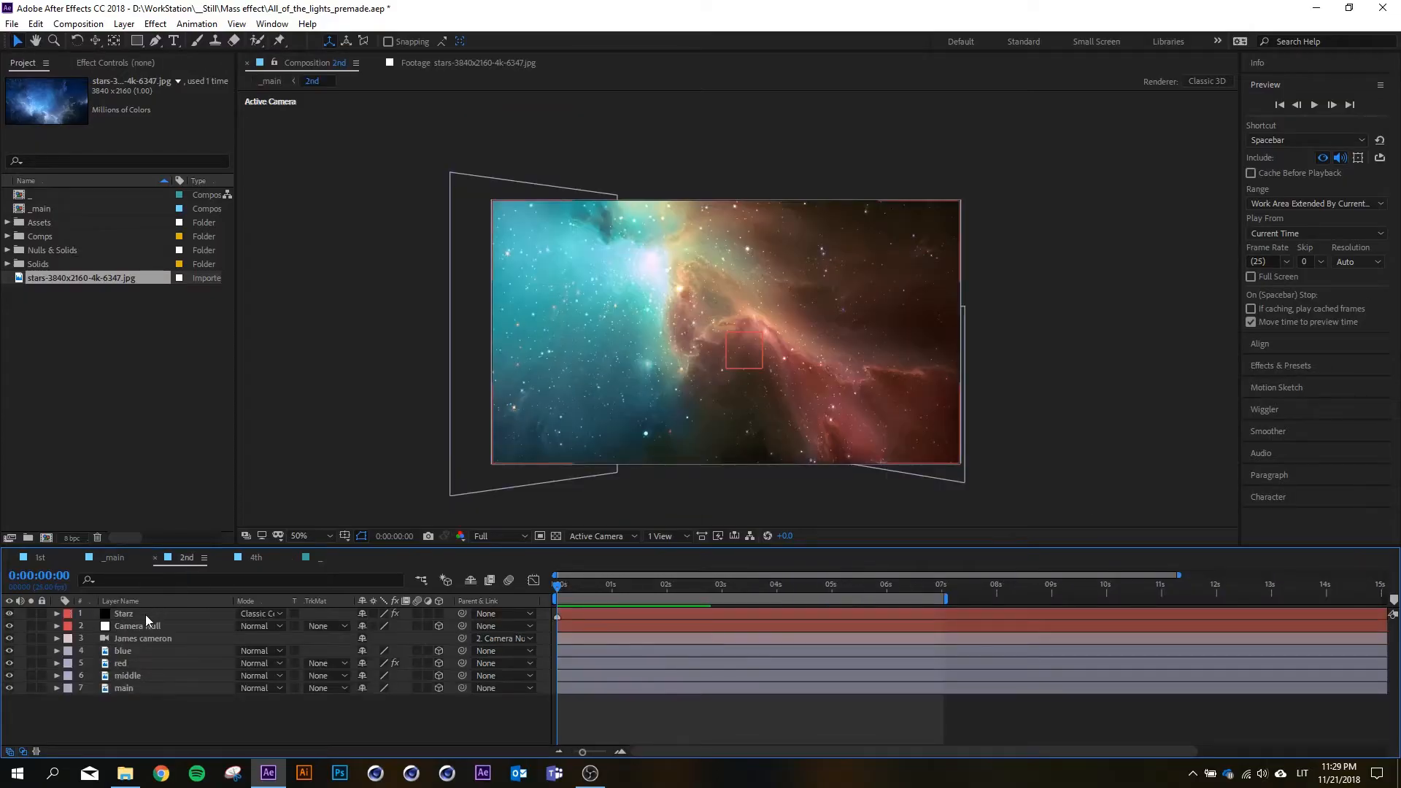
{"action": "left_click", "coordinate": [146, 614]}
{"action": "left_click", "coordinate": [135, 62]}
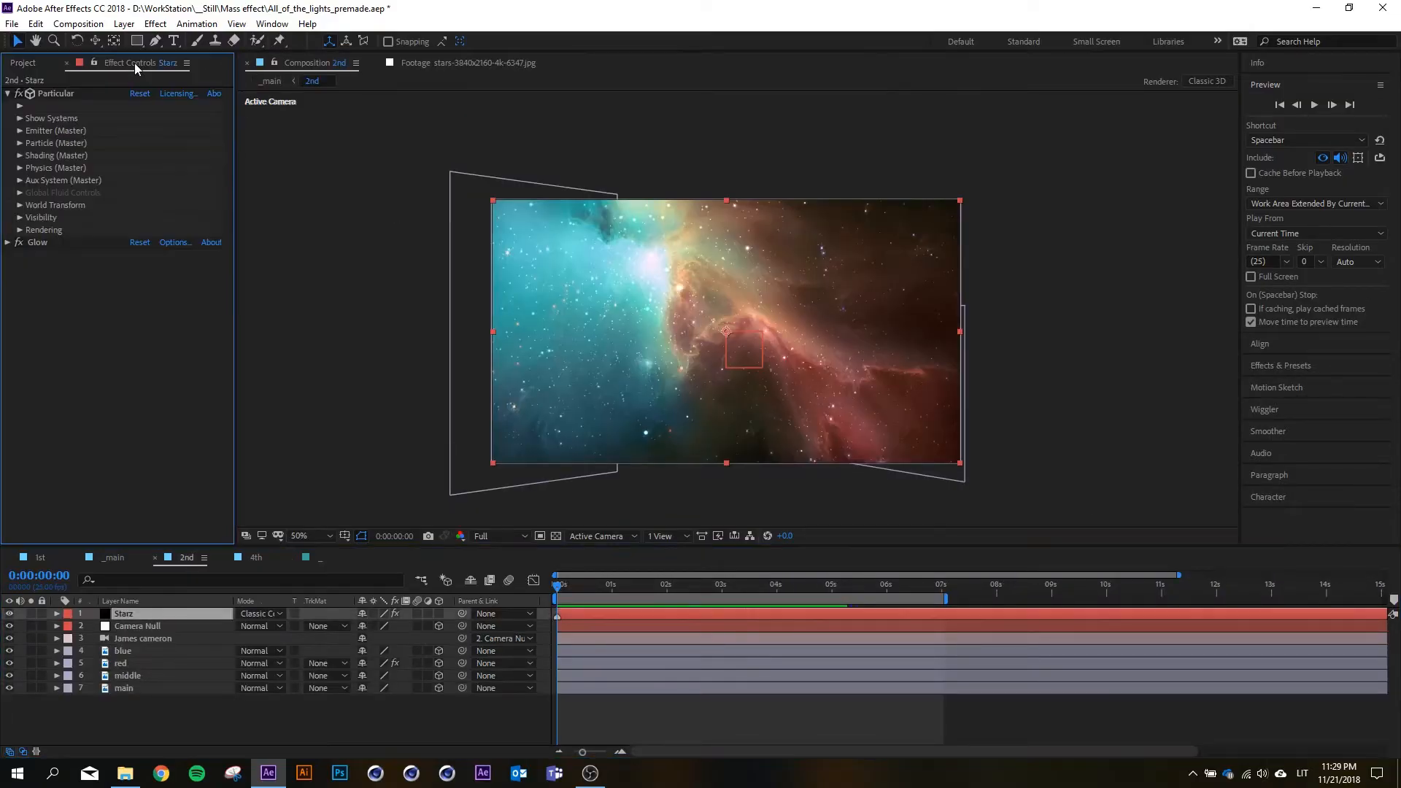
{"action": "left_click", "coordinate": [66, 95]}
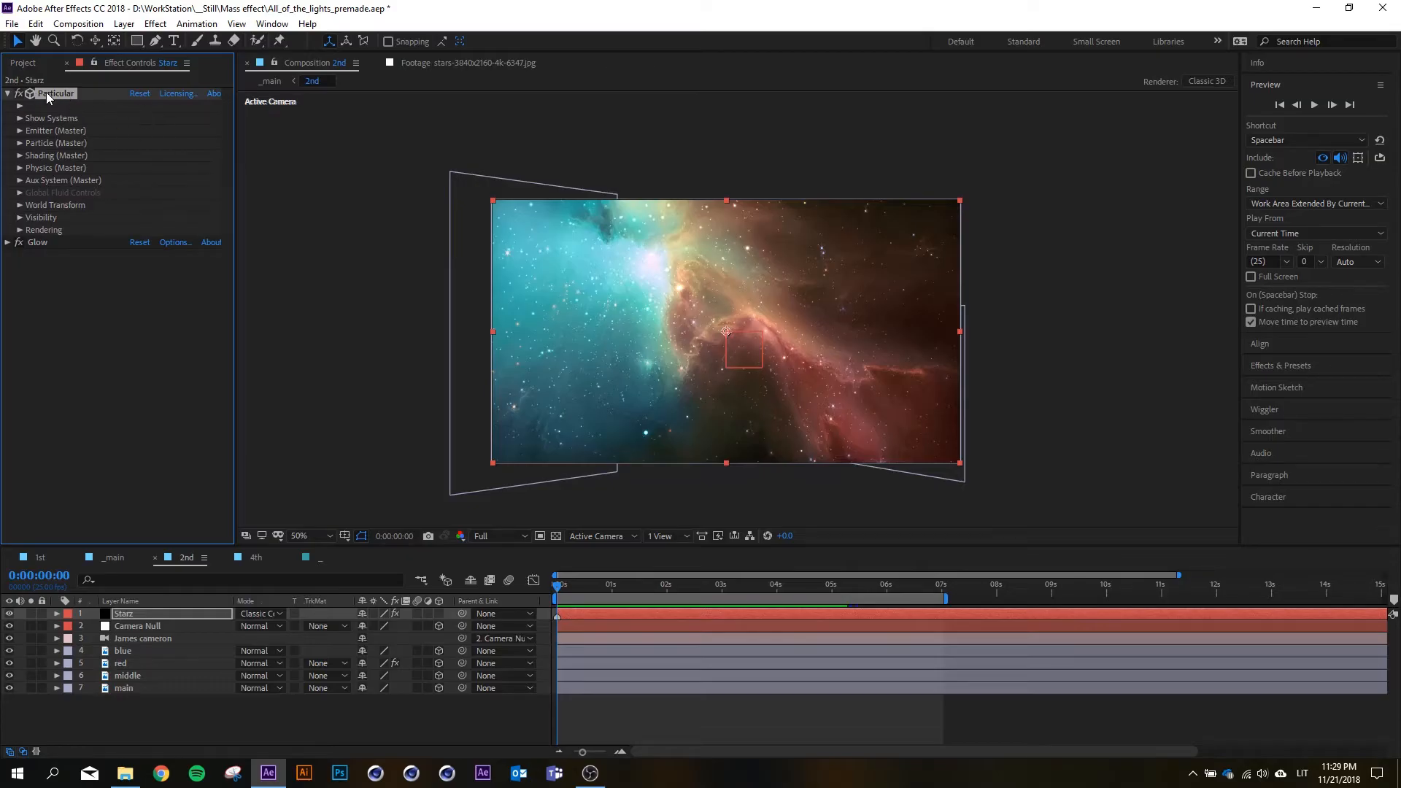
{"action": "left_click", "coordinate": [19, 107]}
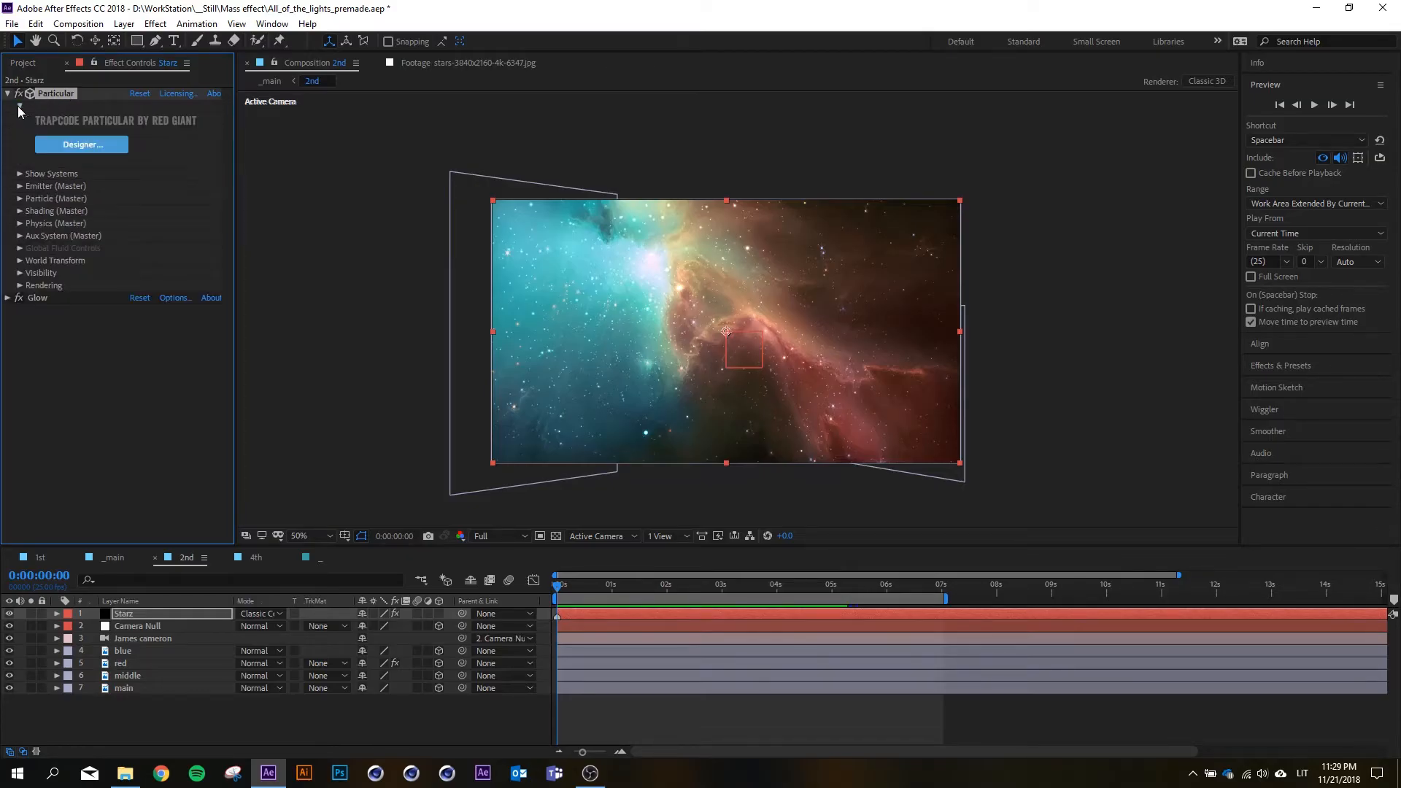
{"action": "left_click", "coordinate": [19, 108]}
{"action": "left_click", "coordinate": [58, 126]}
{"action": "left_click", "coordinate": [63, 93]}
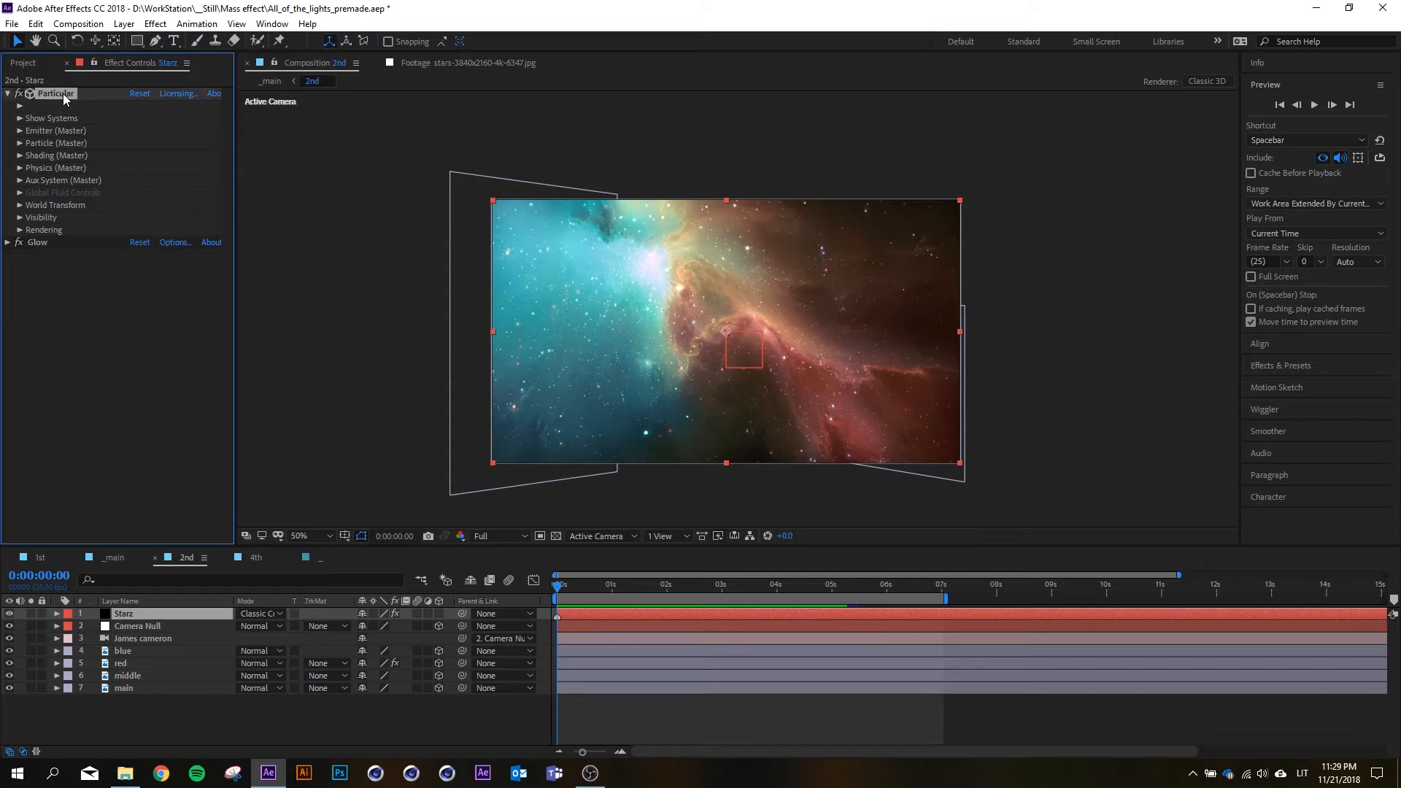
{"action": "left_click", "coordinate": [60, 121]}
{"action": "left_click", "coordinate": [61, 94]}
{"action": "left_click", "coordinate": [85, 320]}
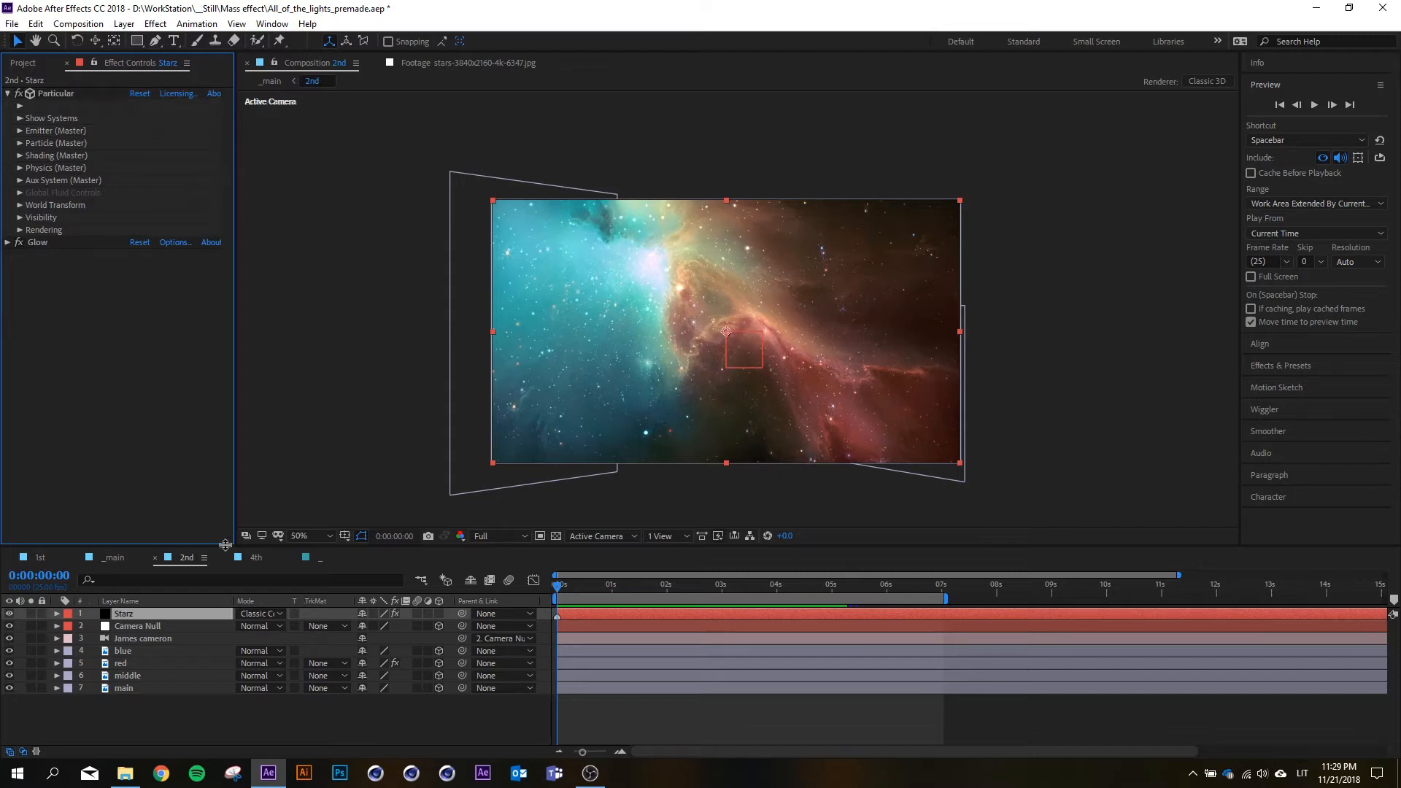
{"action": "left_click", "coordinate": [319, 559]}
{"action": "left_click_drag", "start_coordinate": [613, 588], "coordinate": [553, 604]}
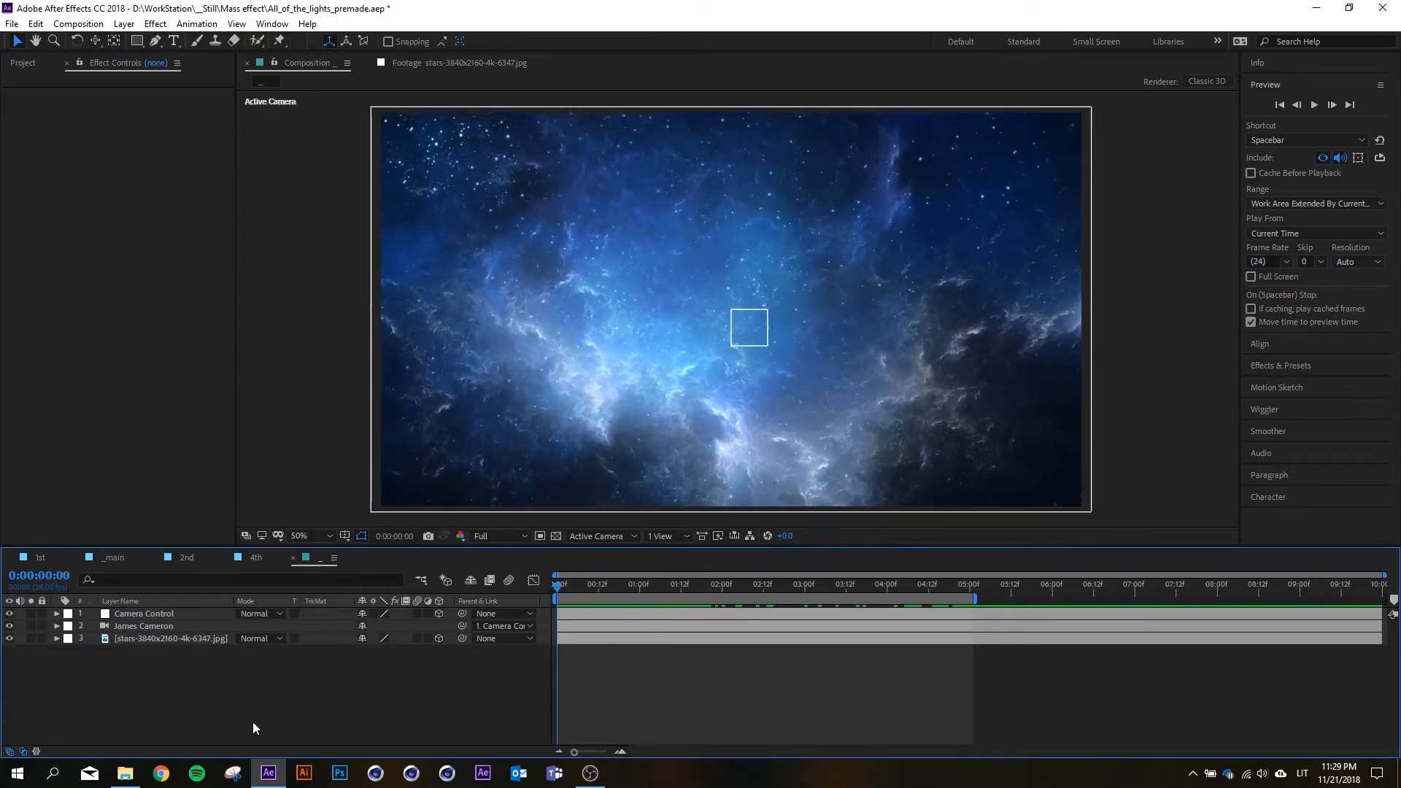
{"action": "left_click", "coordinate": [116, 558]}
{"action": "left_click", "coordinate": [186, 557]}
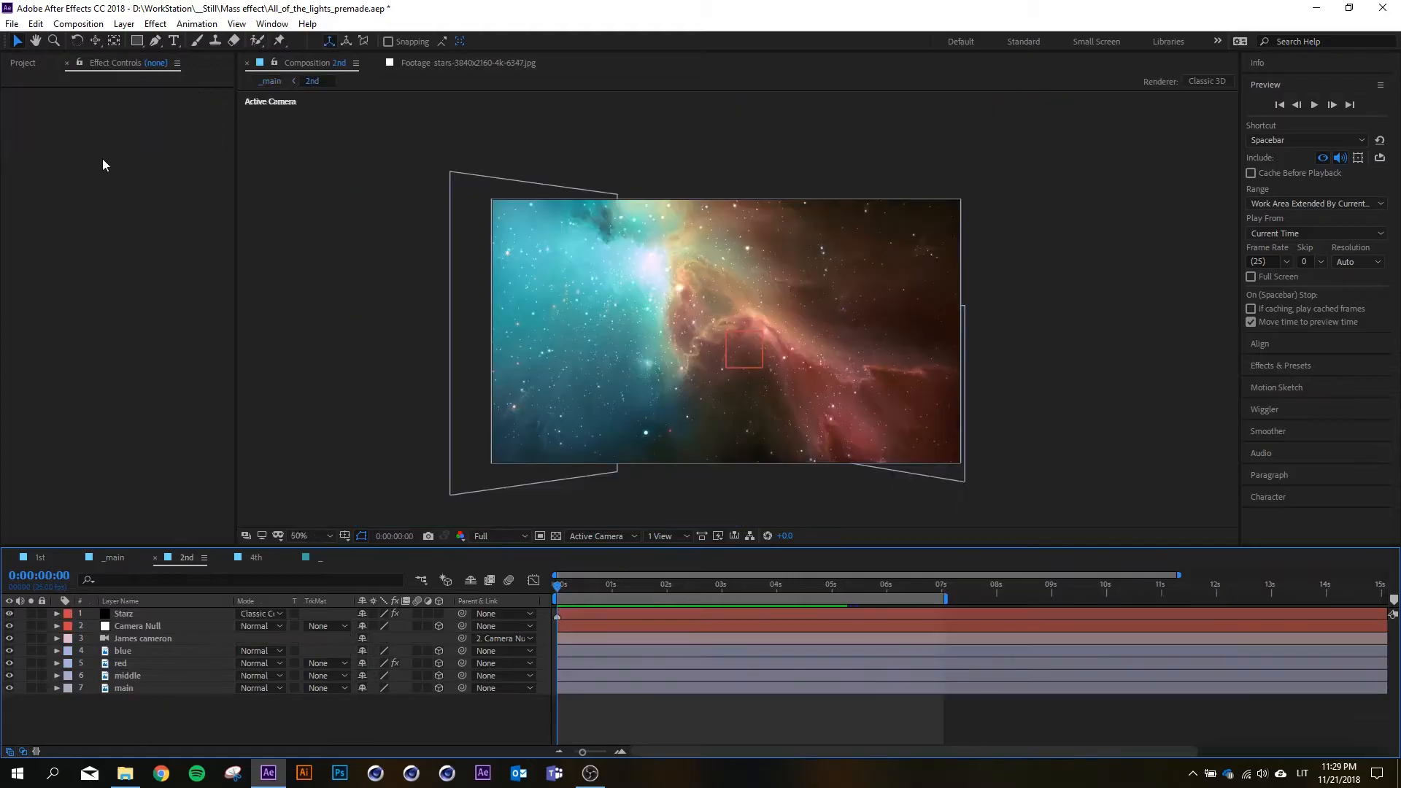
{"action": "left_click", "coordinate": [137, 612]}
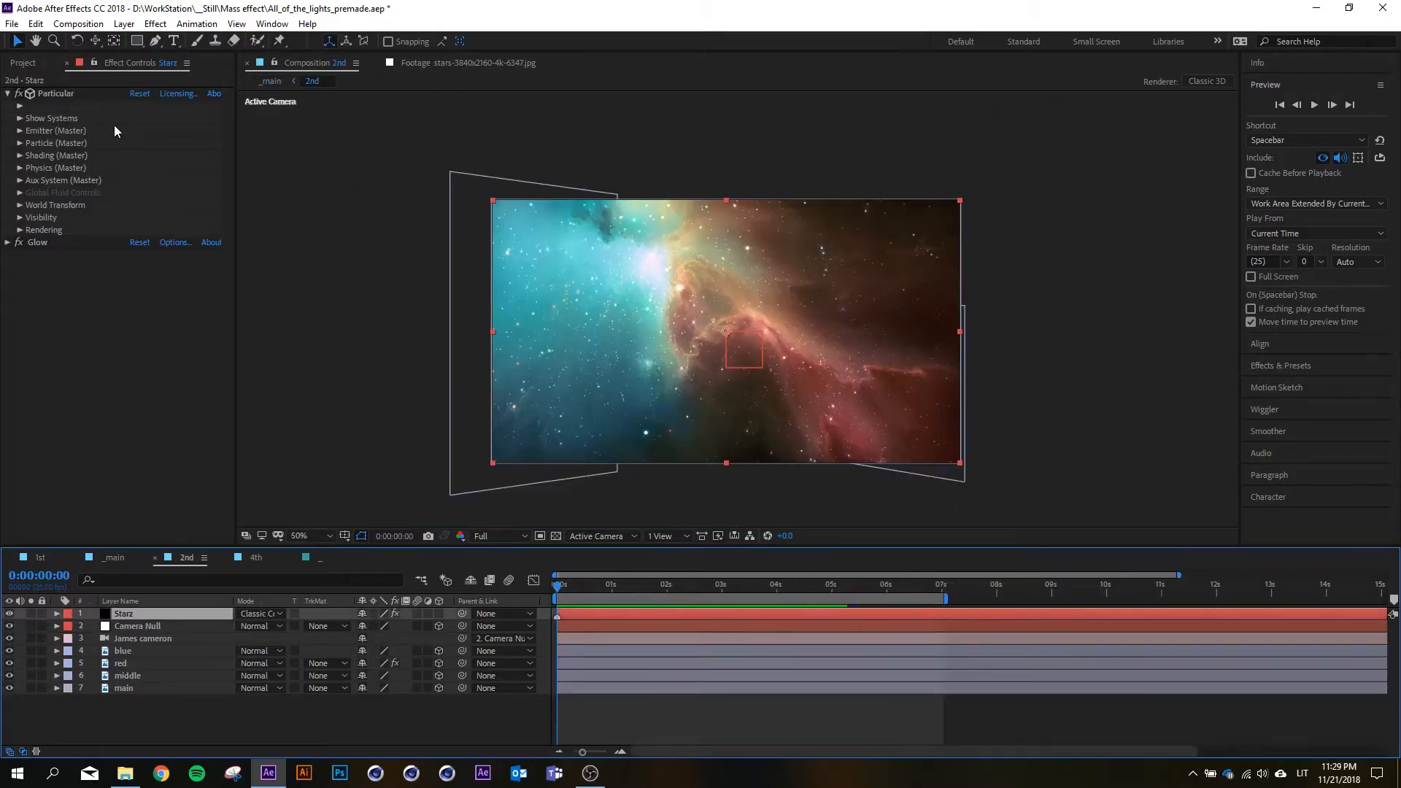
{"action": "left_click", "coordinate": [68, 95]}
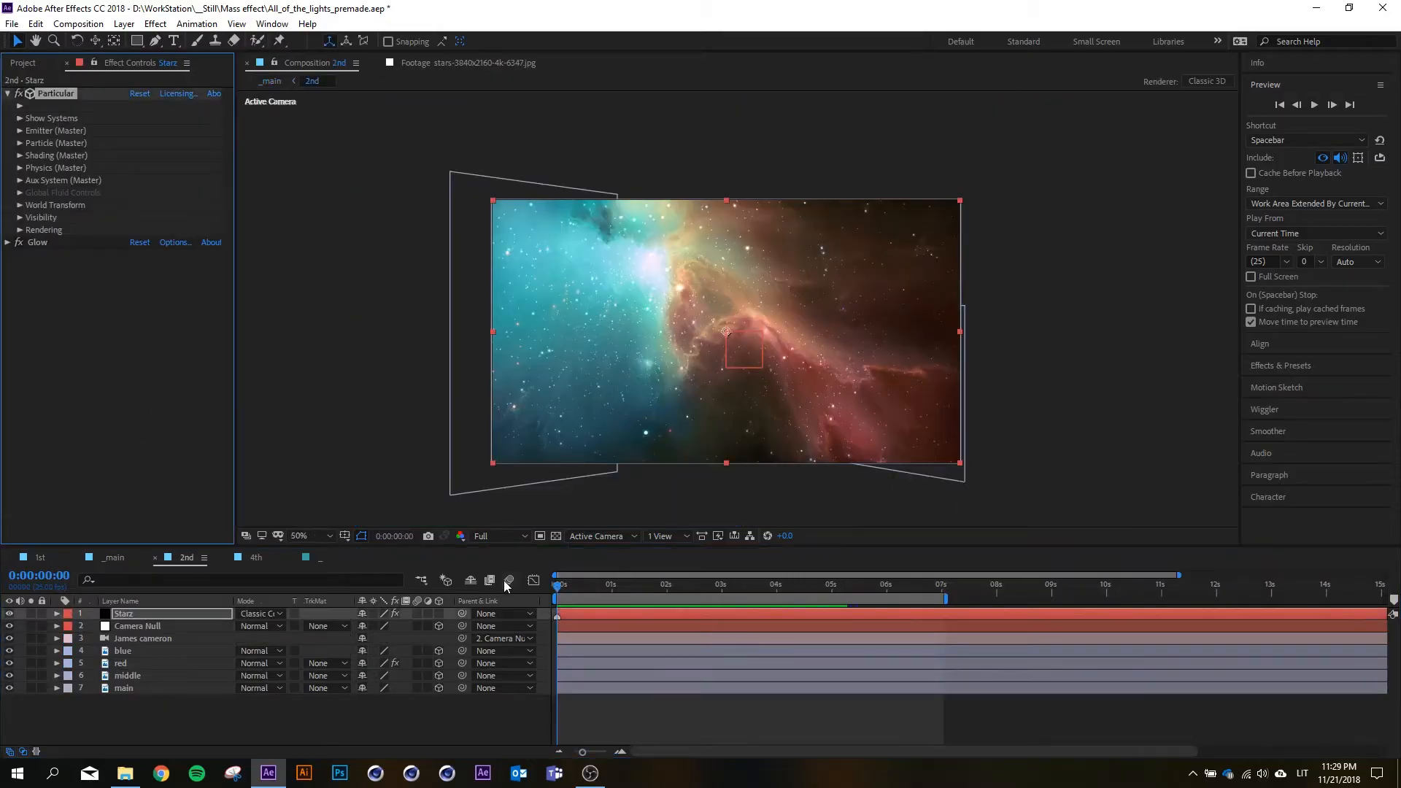
{"action": "left_click", "coordinate": [320, 558]}
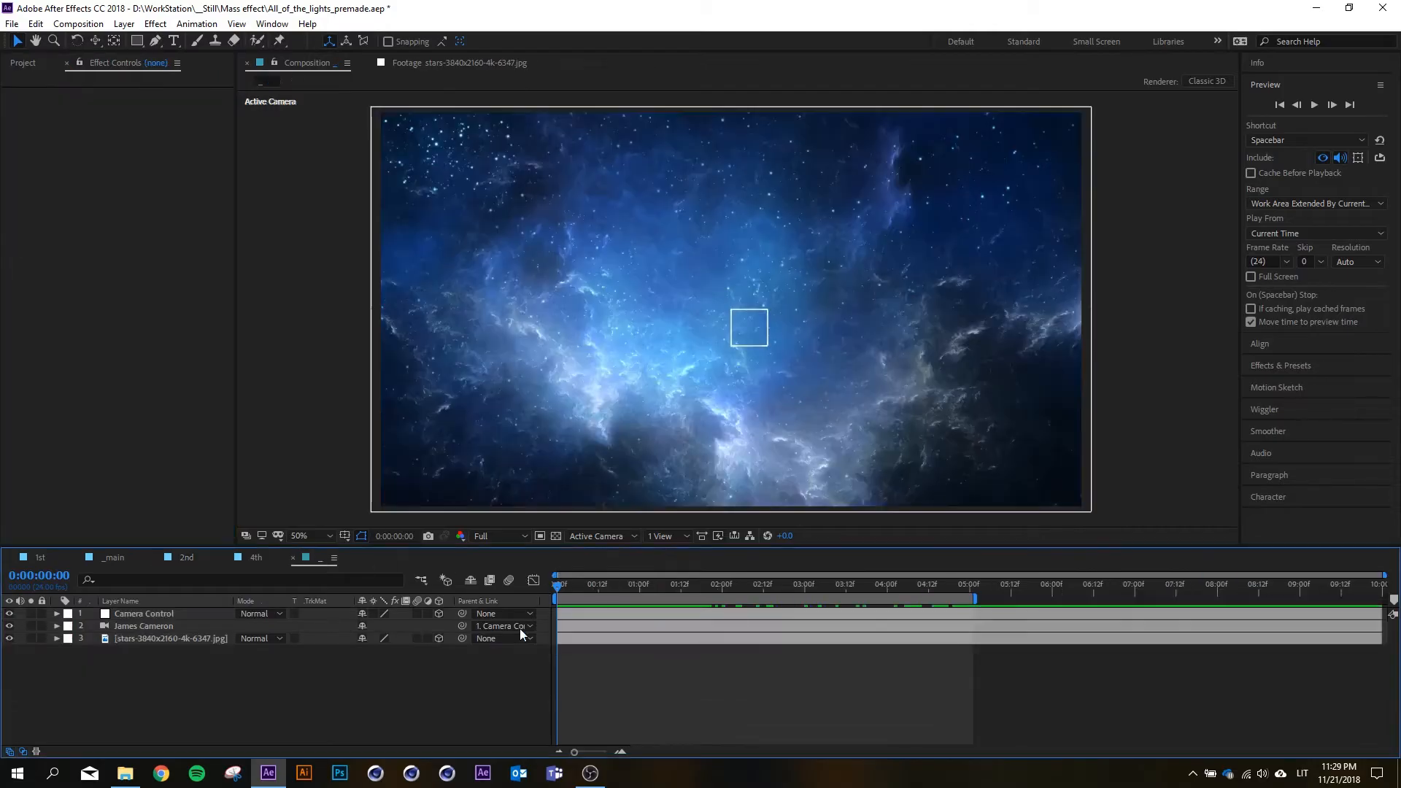
- Create a black 1920 x 1080 px solid named Stars and bring up the list of effects and presets
{"action": "right_click", "coordinate": [285, 666]}
{"action": "mouse_move", "coordinate": [286, 502]}
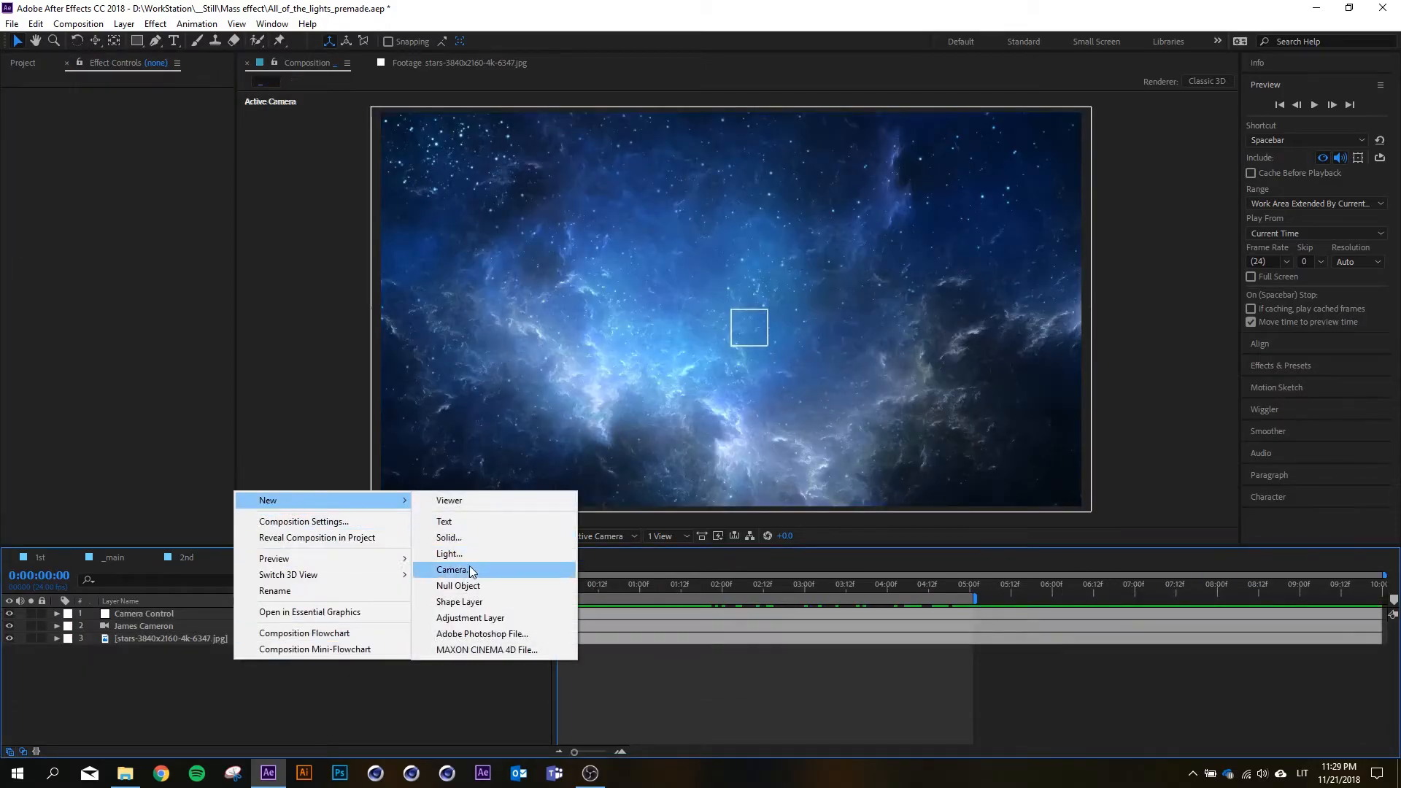
{"action": "left_click", "coordinate": [474, 538]}
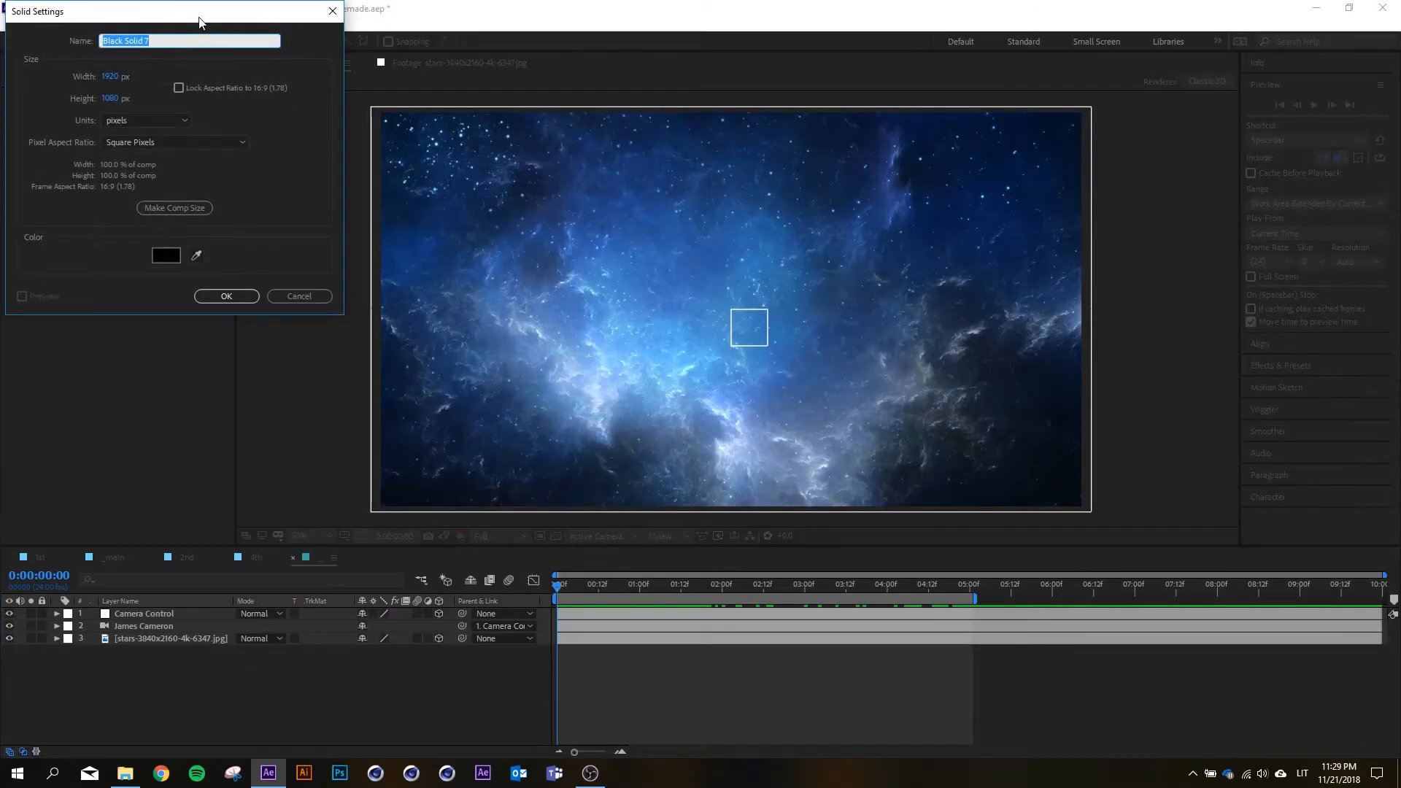
{"action": "left_click_drag", "start_coordinate": [201, 22], "coordinate": [338, 260]}
{"action": "type", "text": "Stars"}
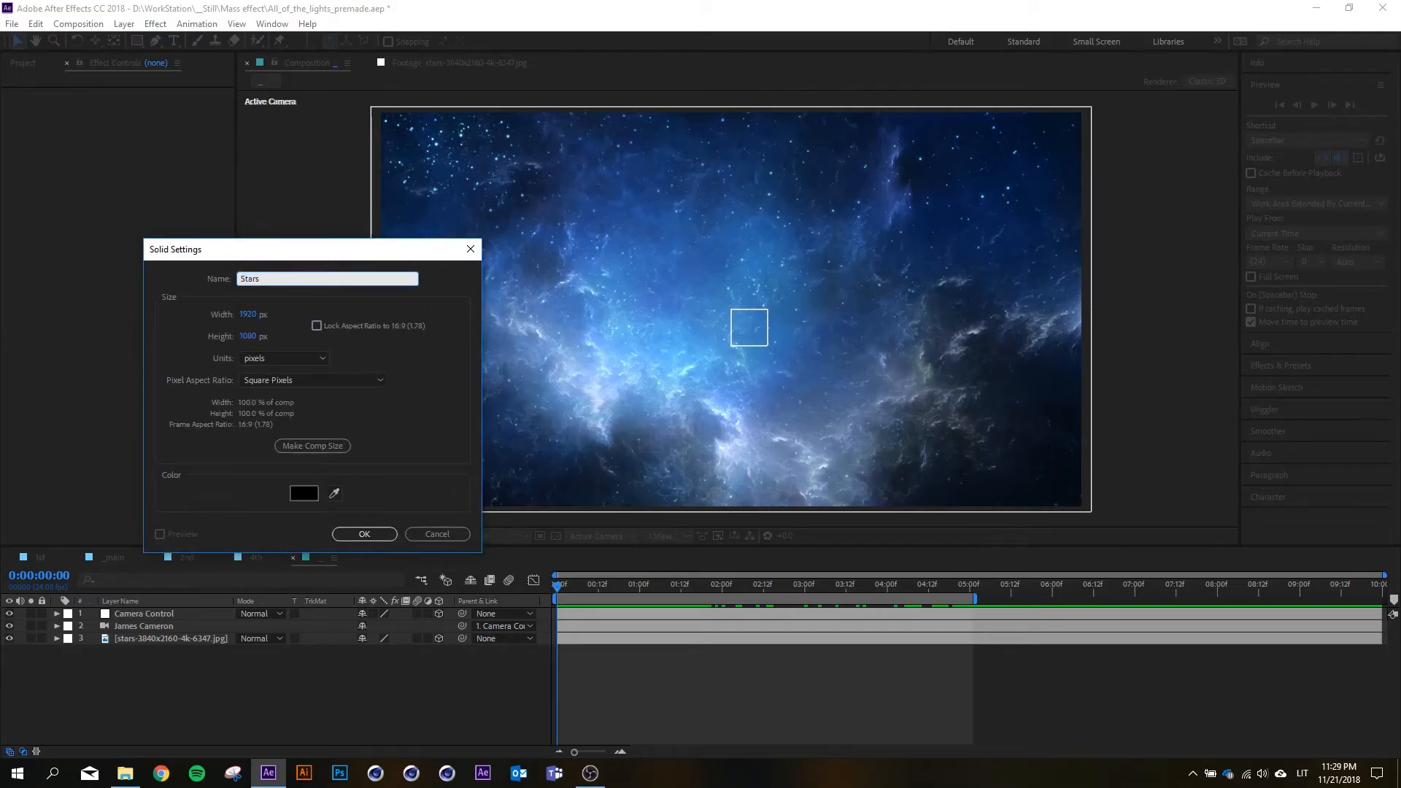
{"action": "key", "text": "Return"}
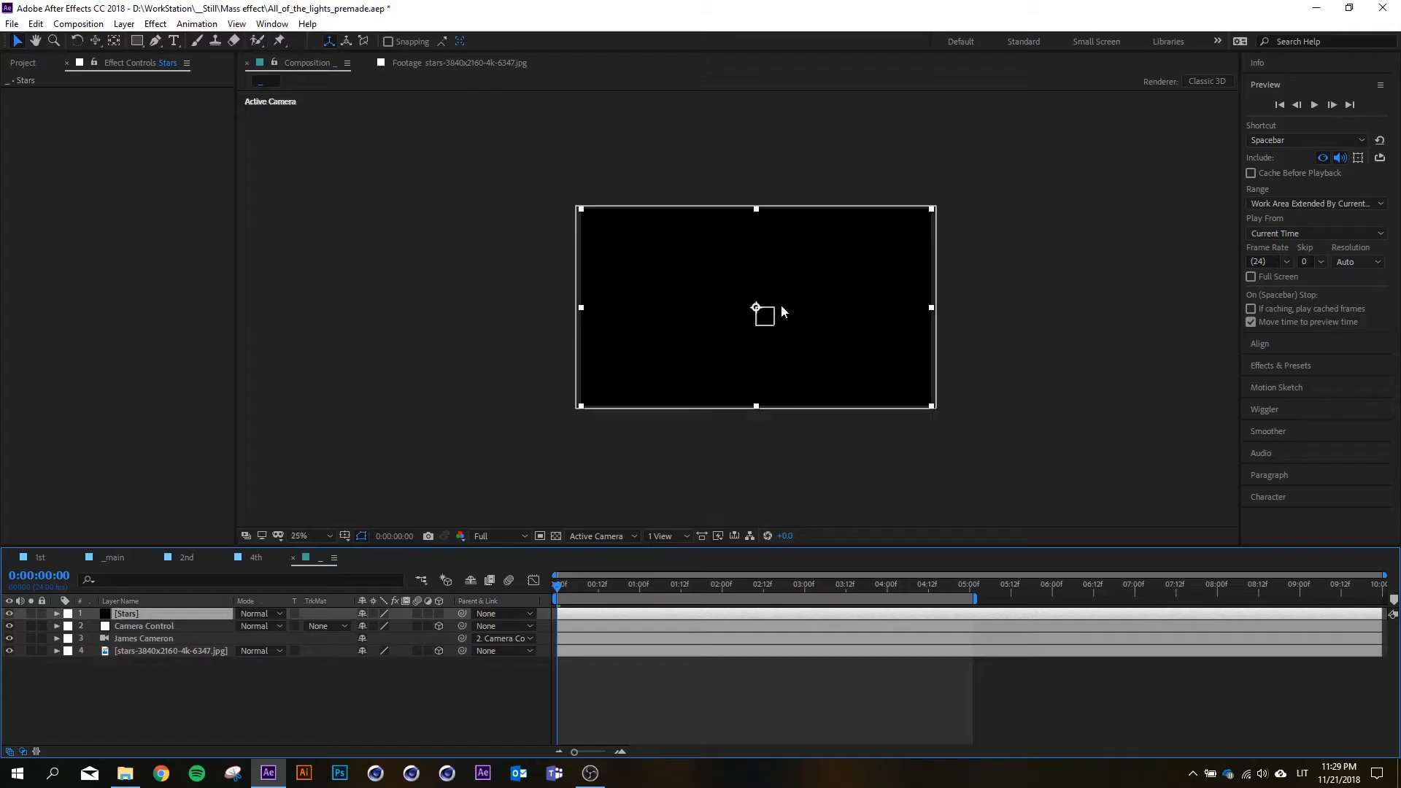
{"action": "left_click", "coordinate": [1277, 85]}
{"action": "left_click", "coordinate": [1274, 131]}
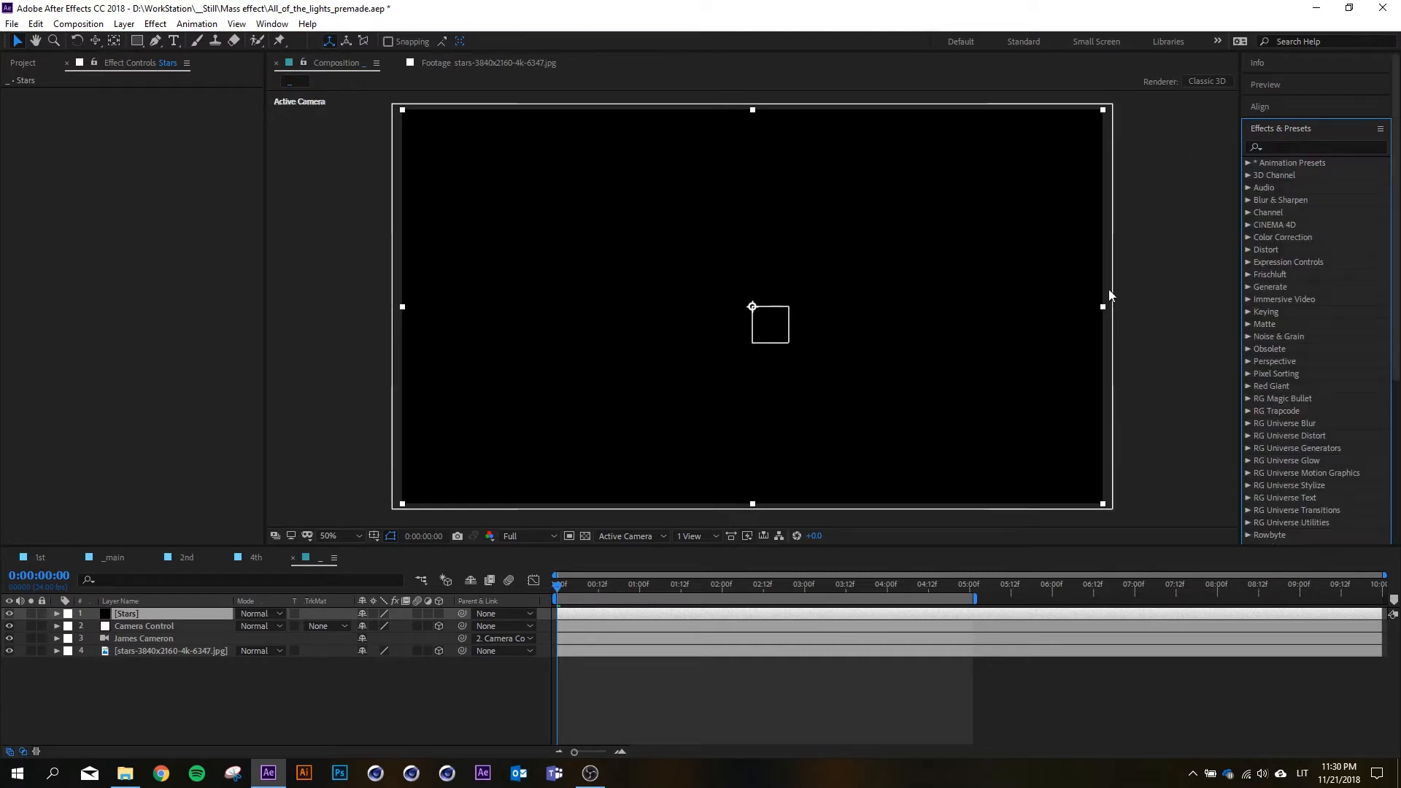
{"action": "left_click", "coordinate": [176, 612]}
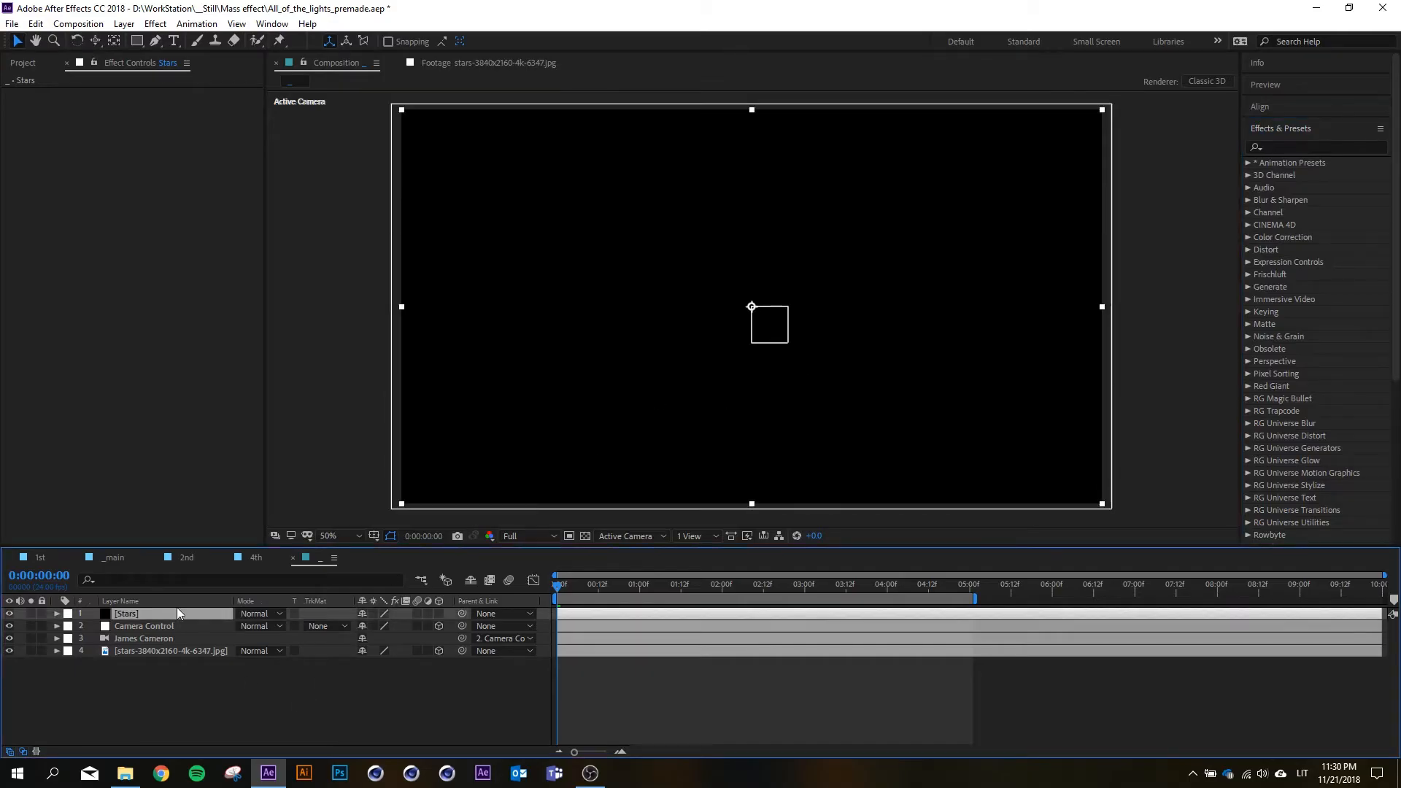
{"action": "key", "text": "ctrl+space"}
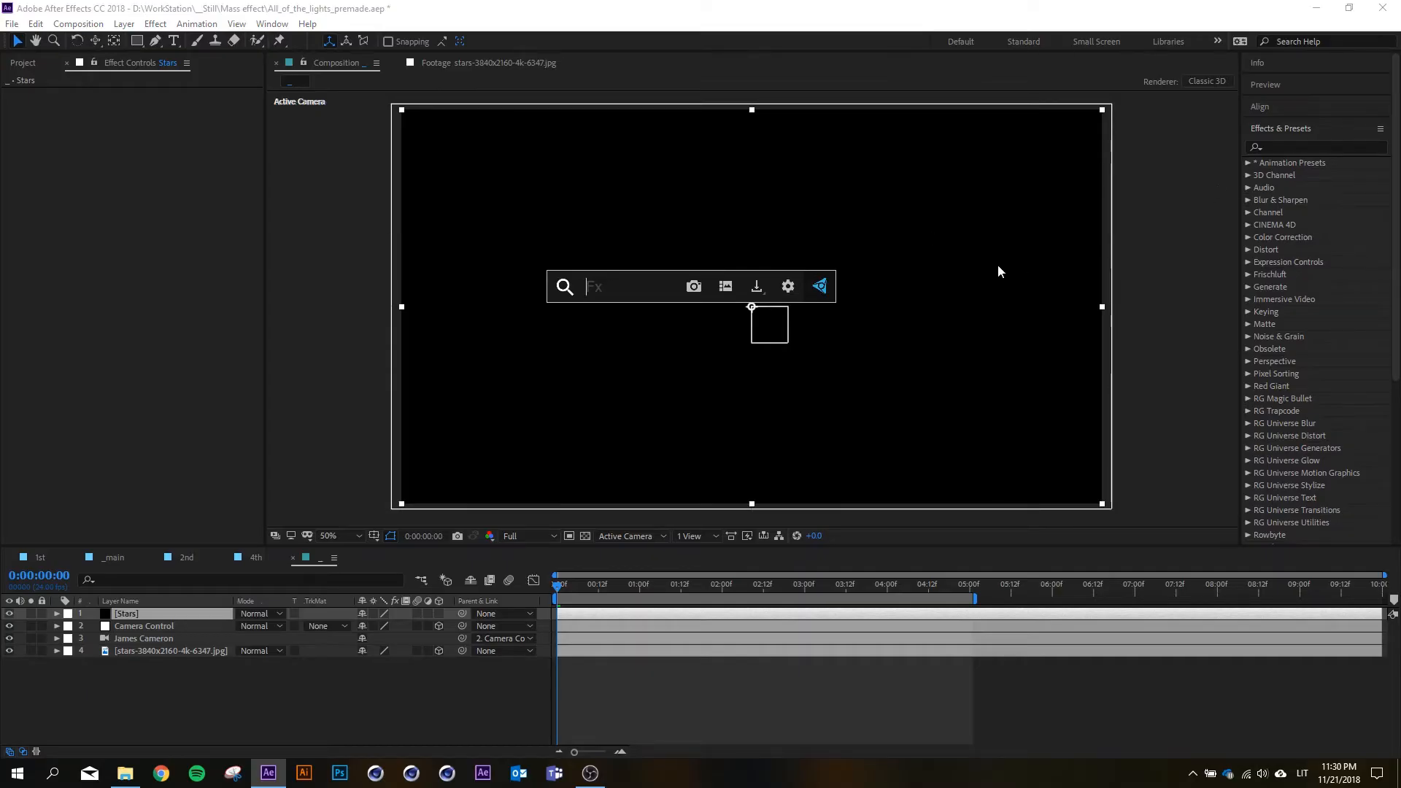
{"action": "type", "text": "particu"}
{"action": "key", "text": "BackSpace"}
{"action": "key", "text": "BackSpace"}
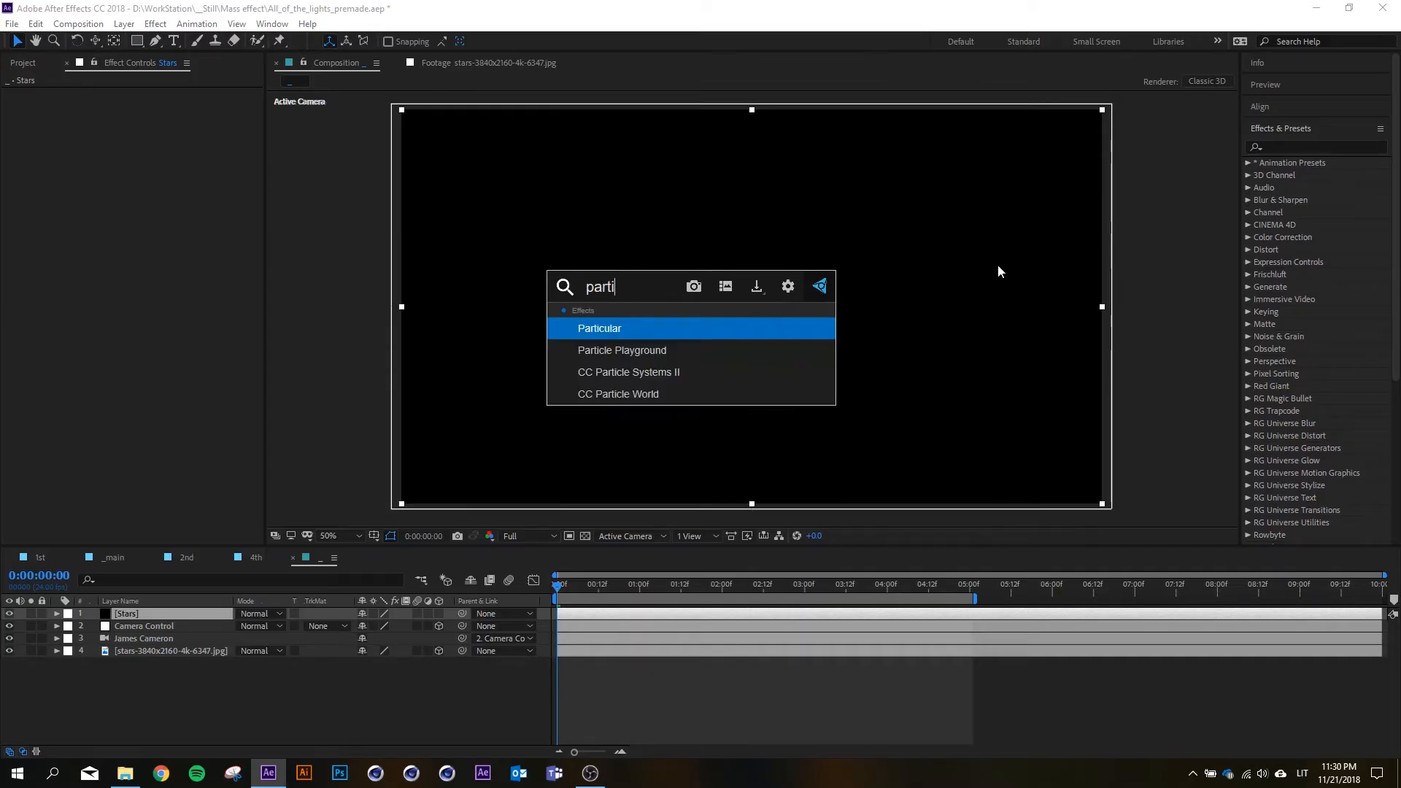
{"action": "key", "text": "Down"}
{"action": "key", "text": "Down"}
{"action": "key", "text": "Down"}
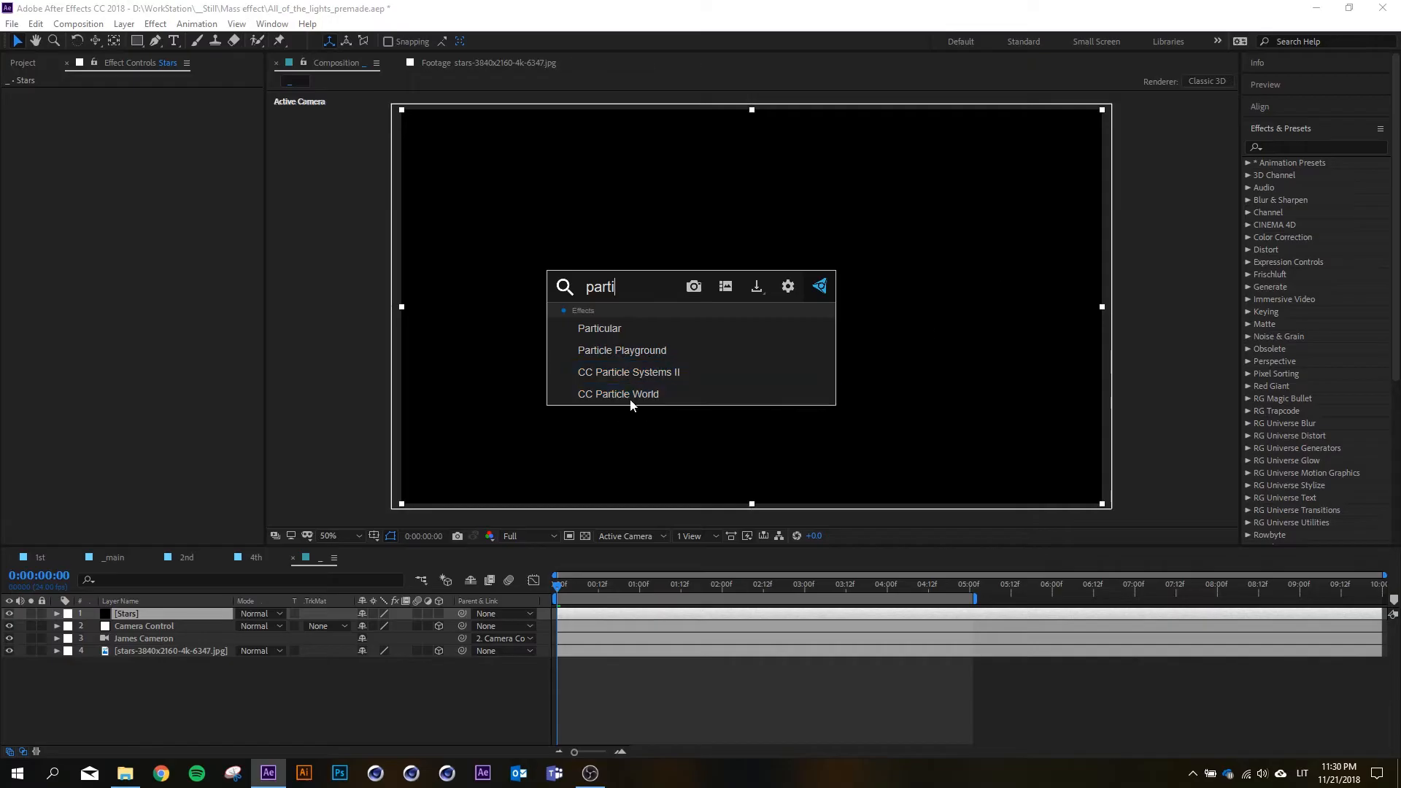
- Search the effects for "particle" and apply CC Particle World to the Stars solid
{"action": "left_click", "coordinate": [1296, 146]}
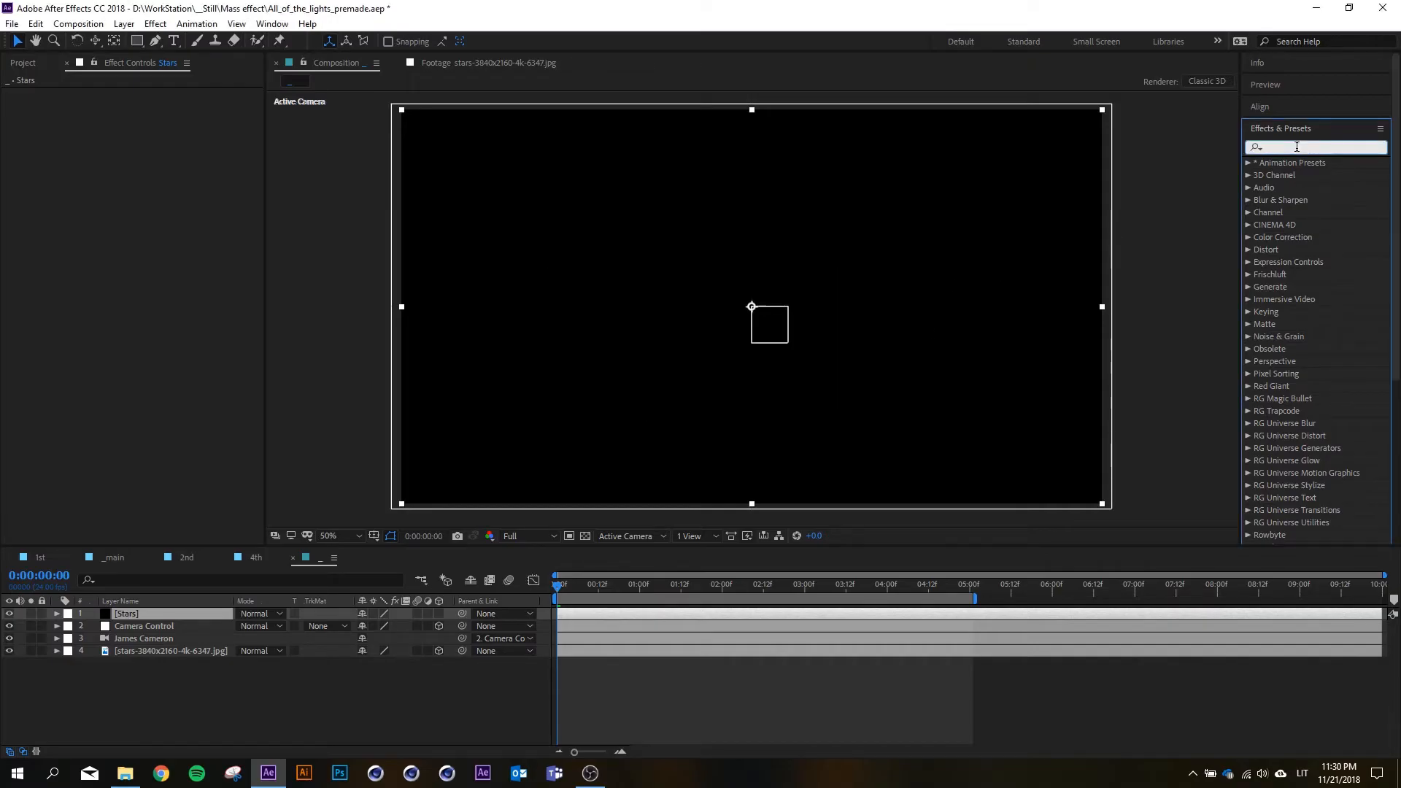
{"action": "type", "text": "particle"}
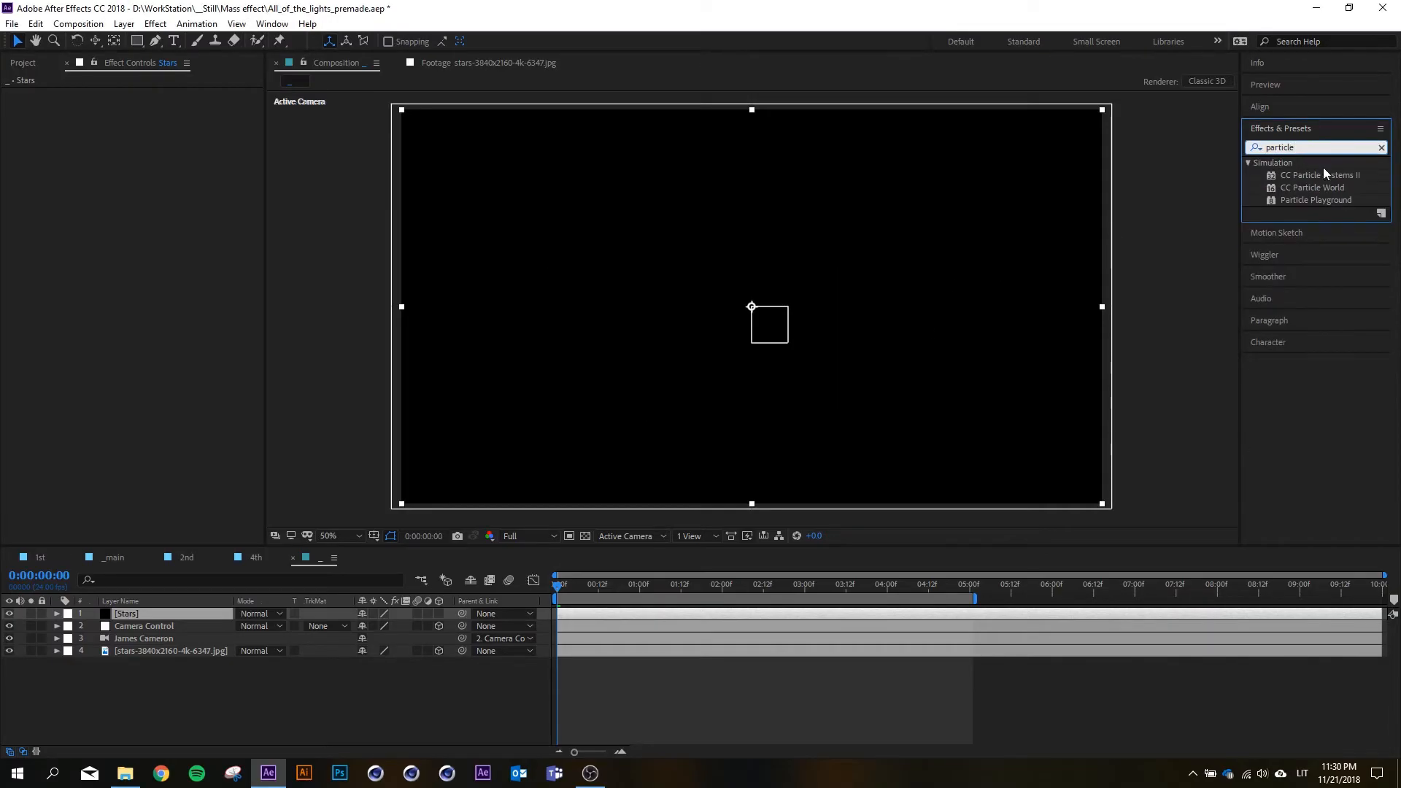
{"action": "double_click", "coordinate": [1311, 187]}
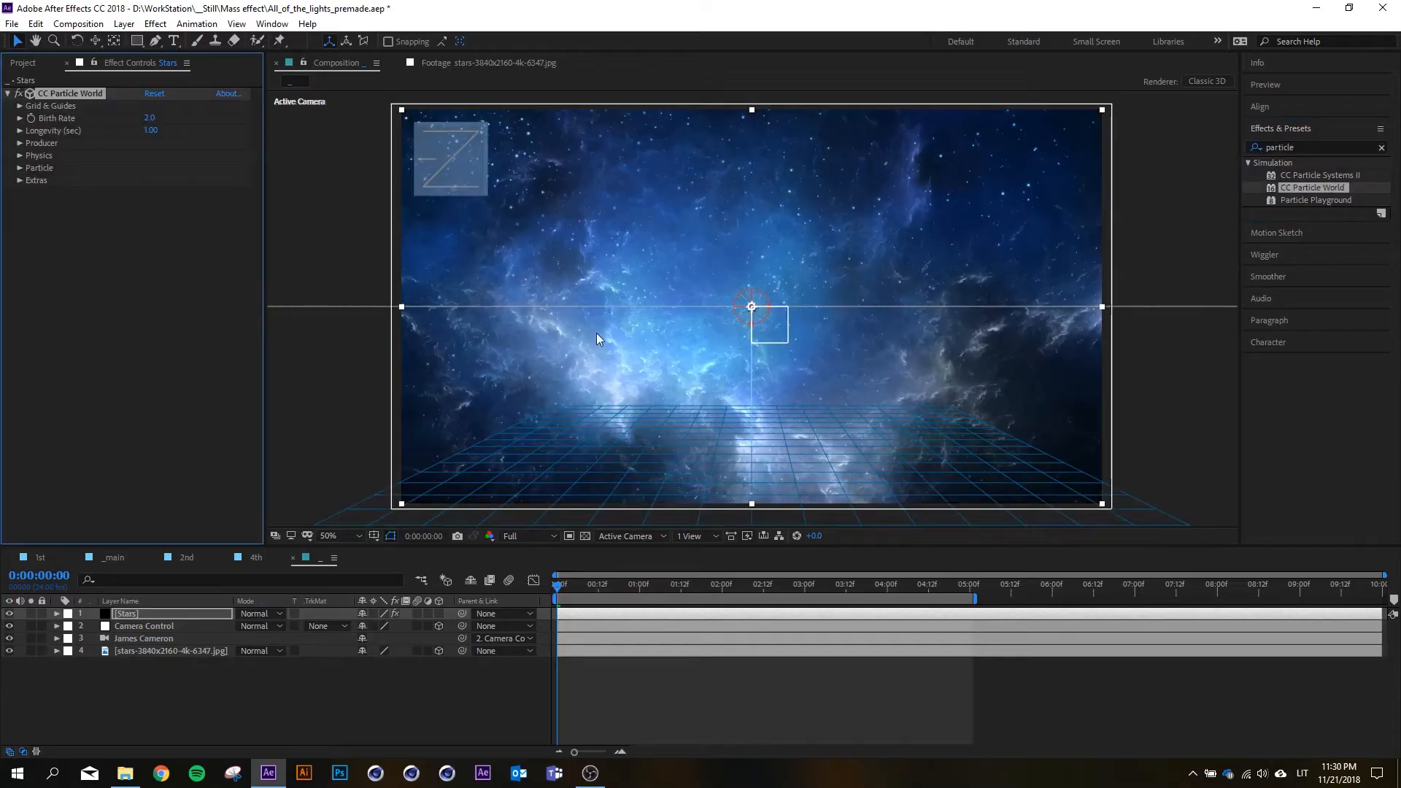
- Turn off the Grid guide in the CC Particle World effect on the Stars layer
{"action": "left_click_drag", "start_coordinate": [597, 334], "coordinate": [532, 307]}
{"action": "left_click", "coordinate": [44, 224]}
{"action": "left_click", "coordinate": [41, 129]}
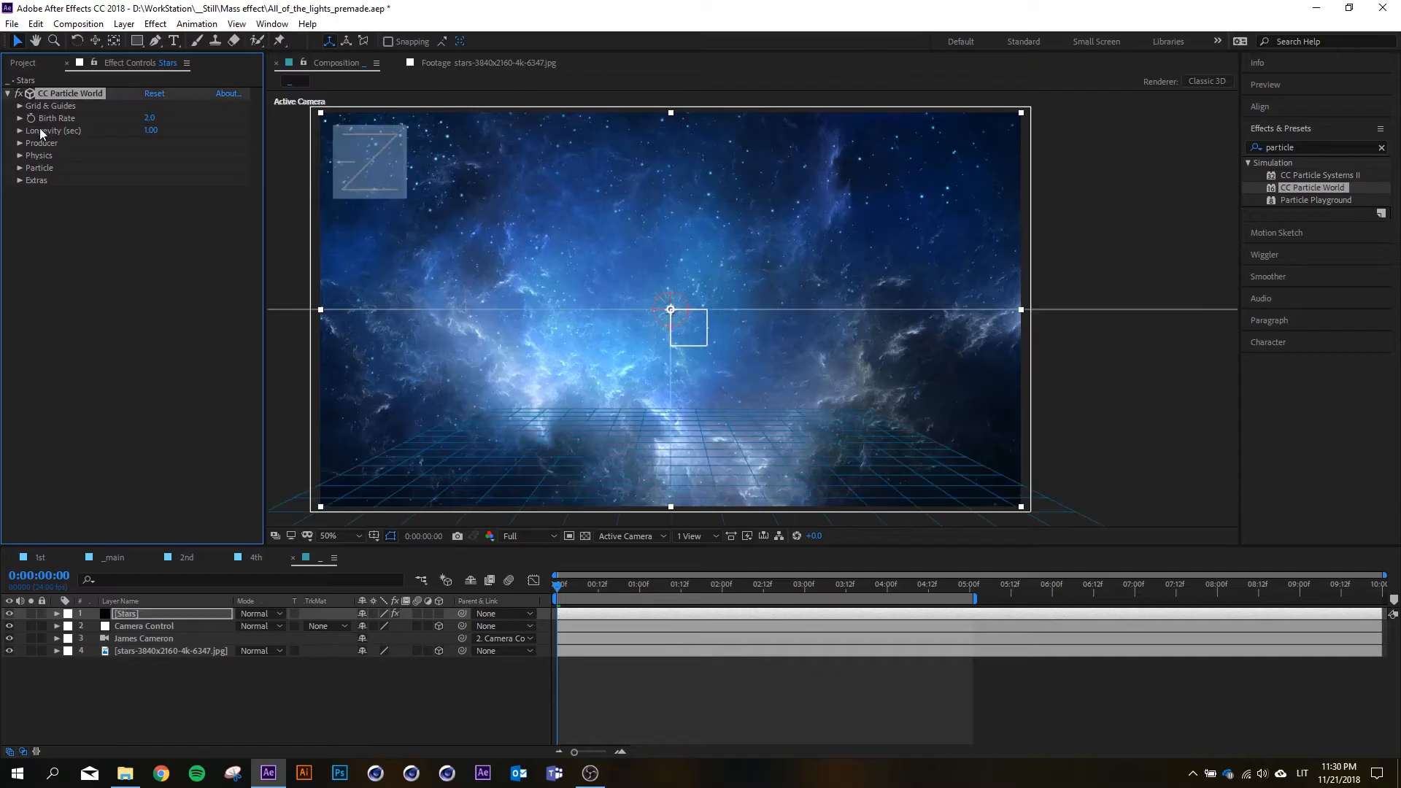
{"action": "left_click", "coordinate": [20, 106]}
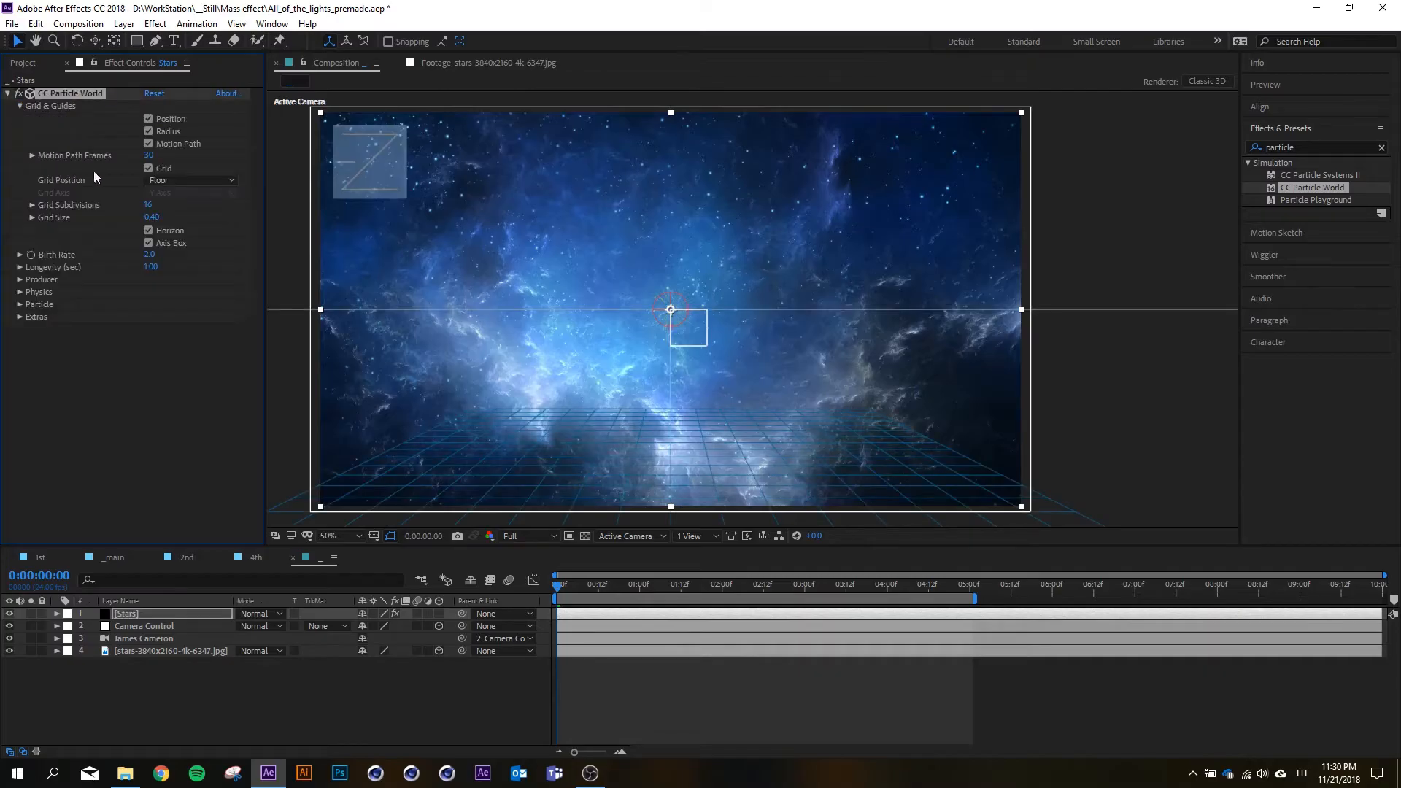
{"action": "left_click", "coordinate": [149, 169]}
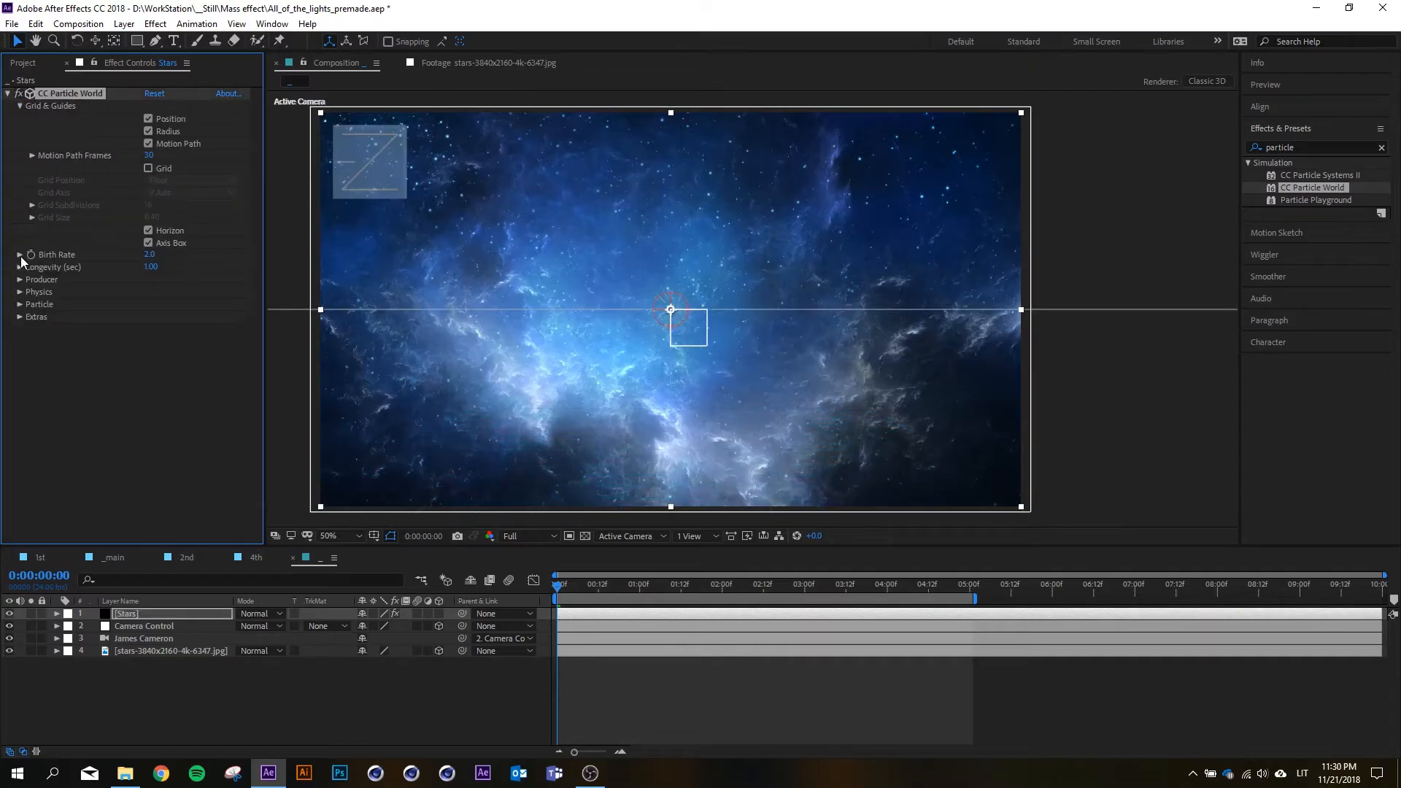
- Expand the Producer, Physics and Particle settings of CC Particle World and set the particle type to Faded Sphere
{"action": "left_click", "coordinate": [20, 280]}
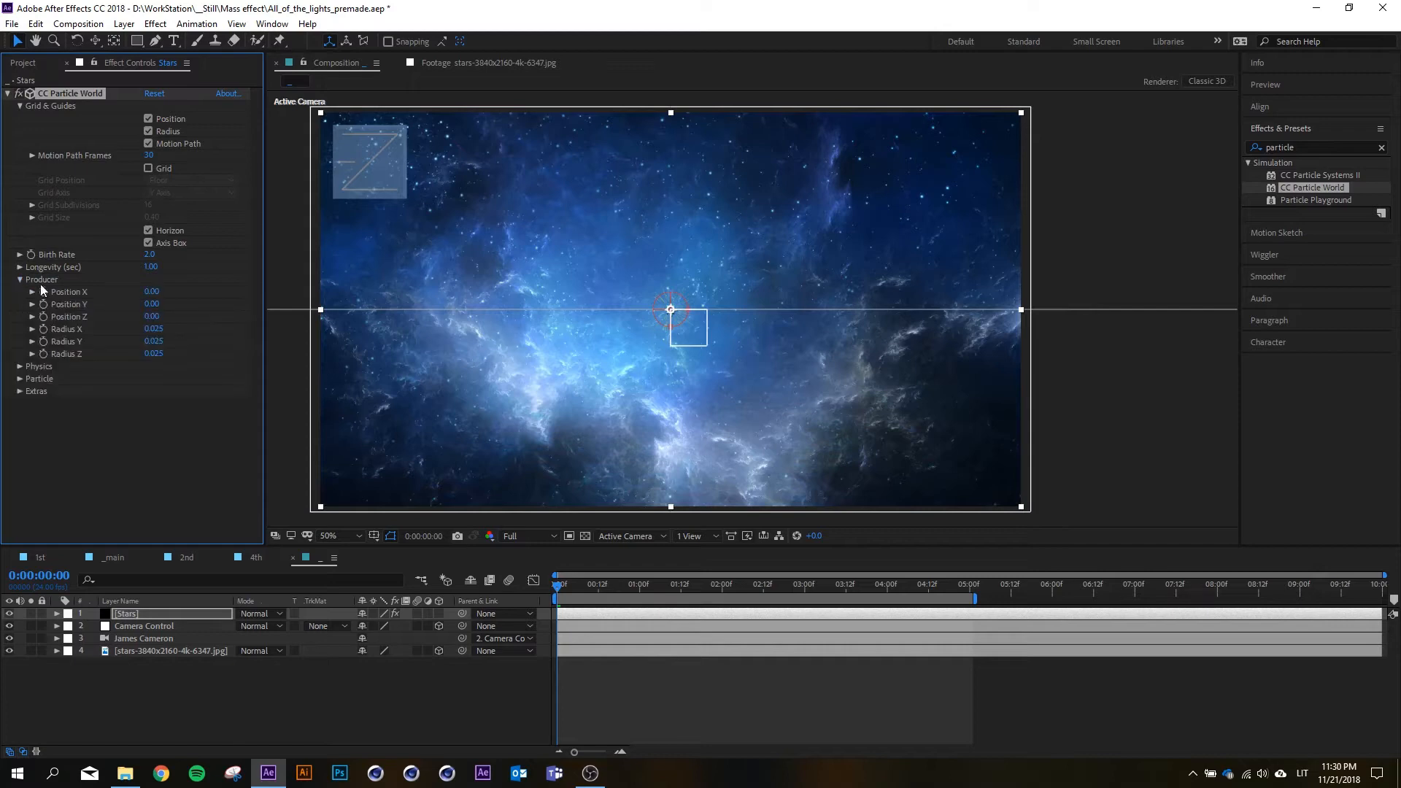
{"action": "left_click", "coordinate": [20, 367]}
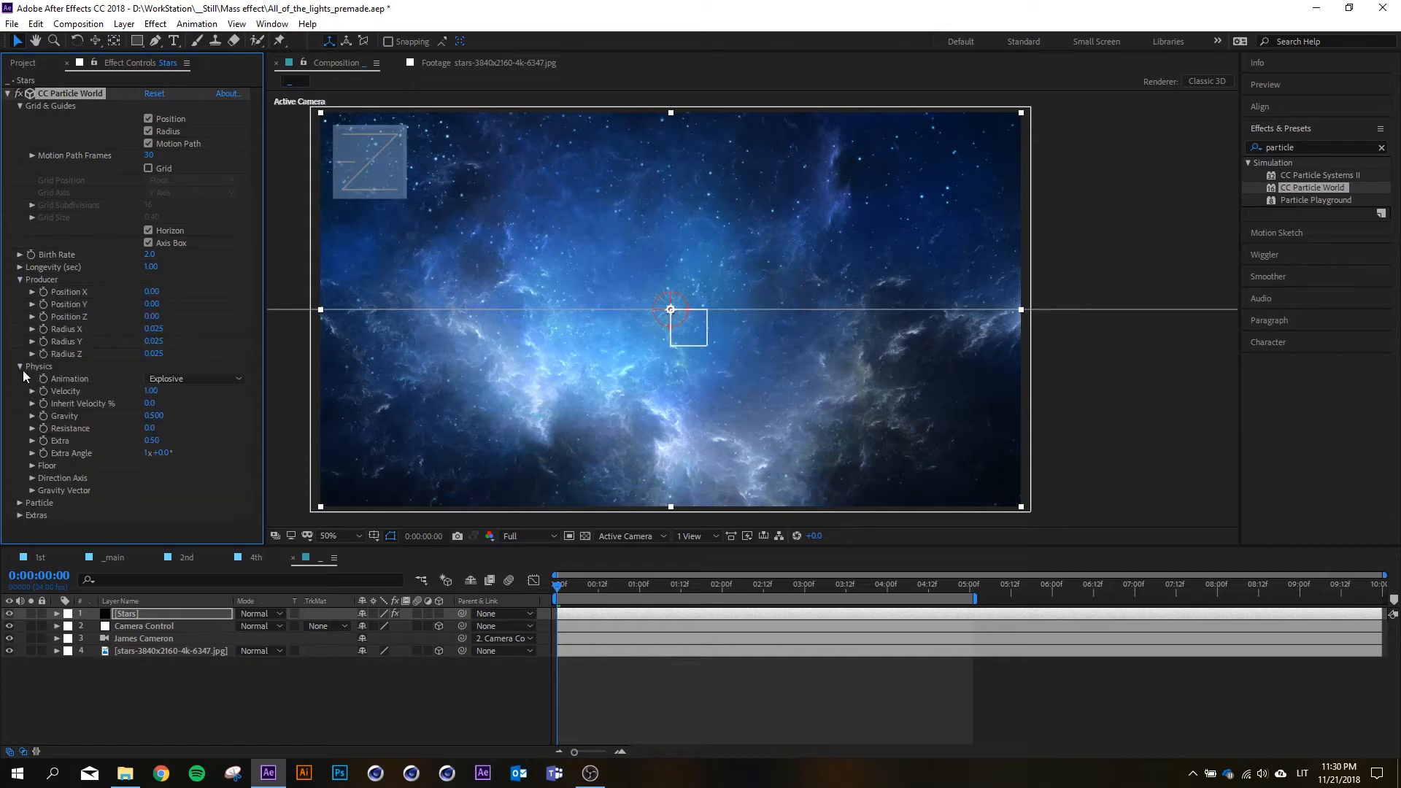
{"action": "left_click", "coordinate": [152, 391]}
{"action": "left_click", "coordinate": [111, 403]}
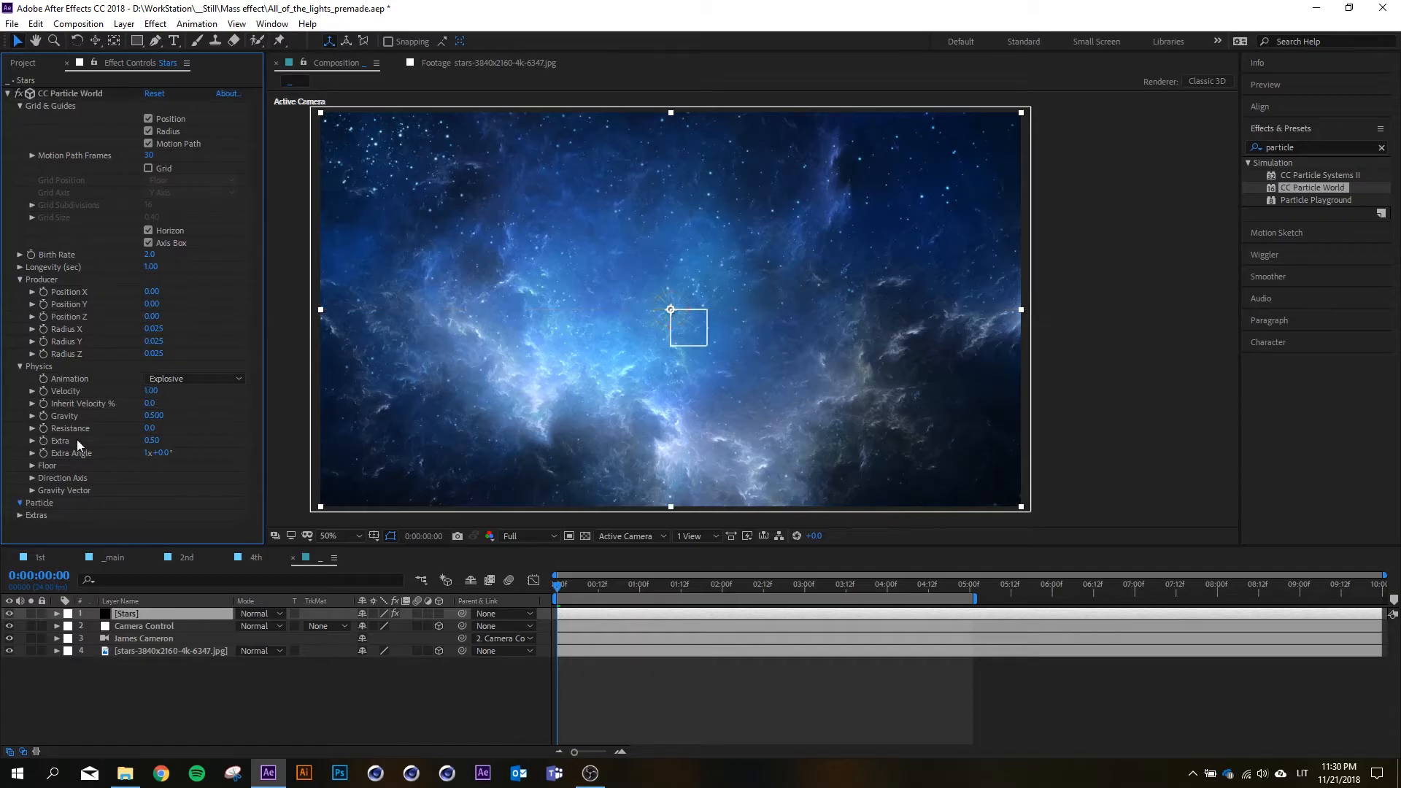
{"action": "scroll", "coordinate": [97, 423], "scroll_direction": "down", "scroll_amount": 4}
{"action": "left_click", "coordinate": [169, 338]}
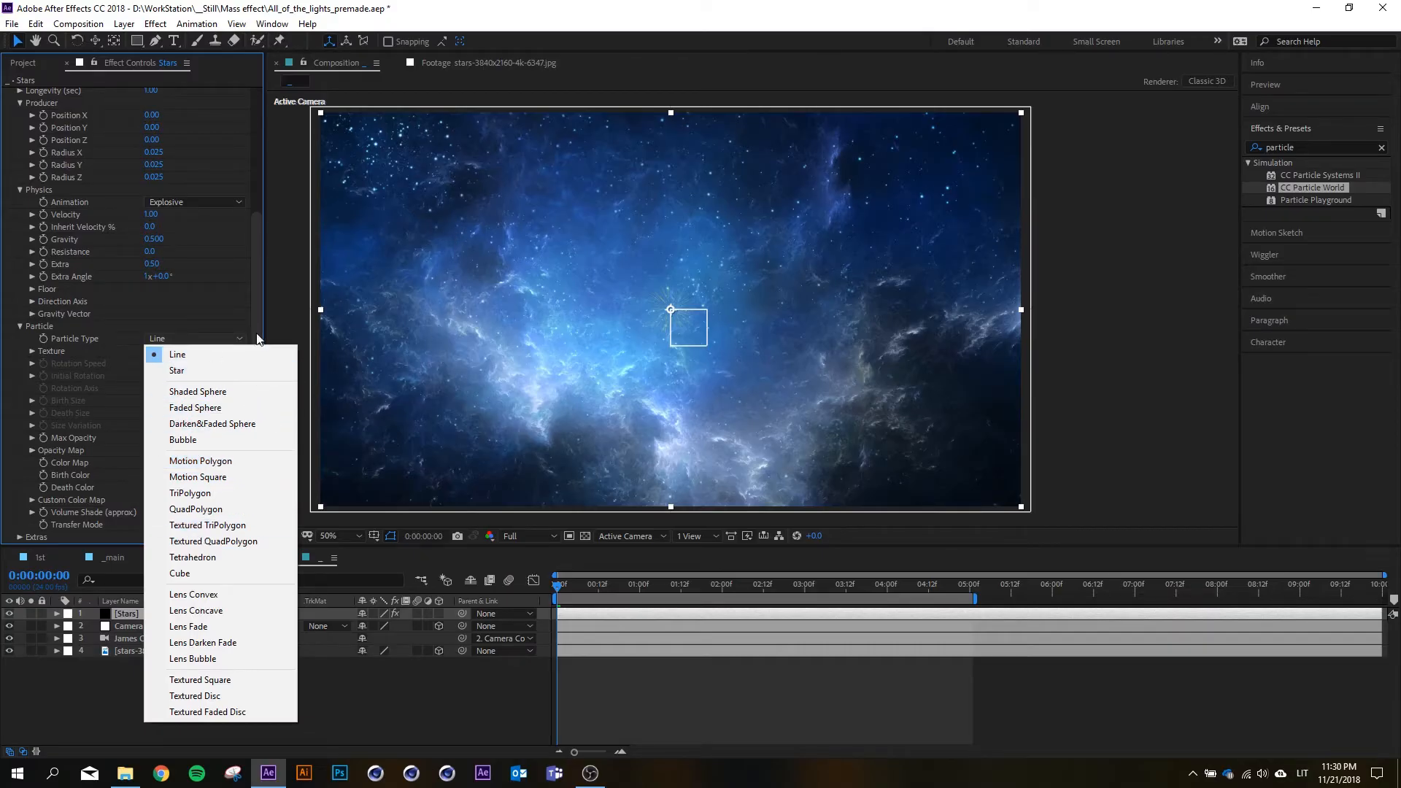
{"action": "left_click", "coordinate": [232, 409]}
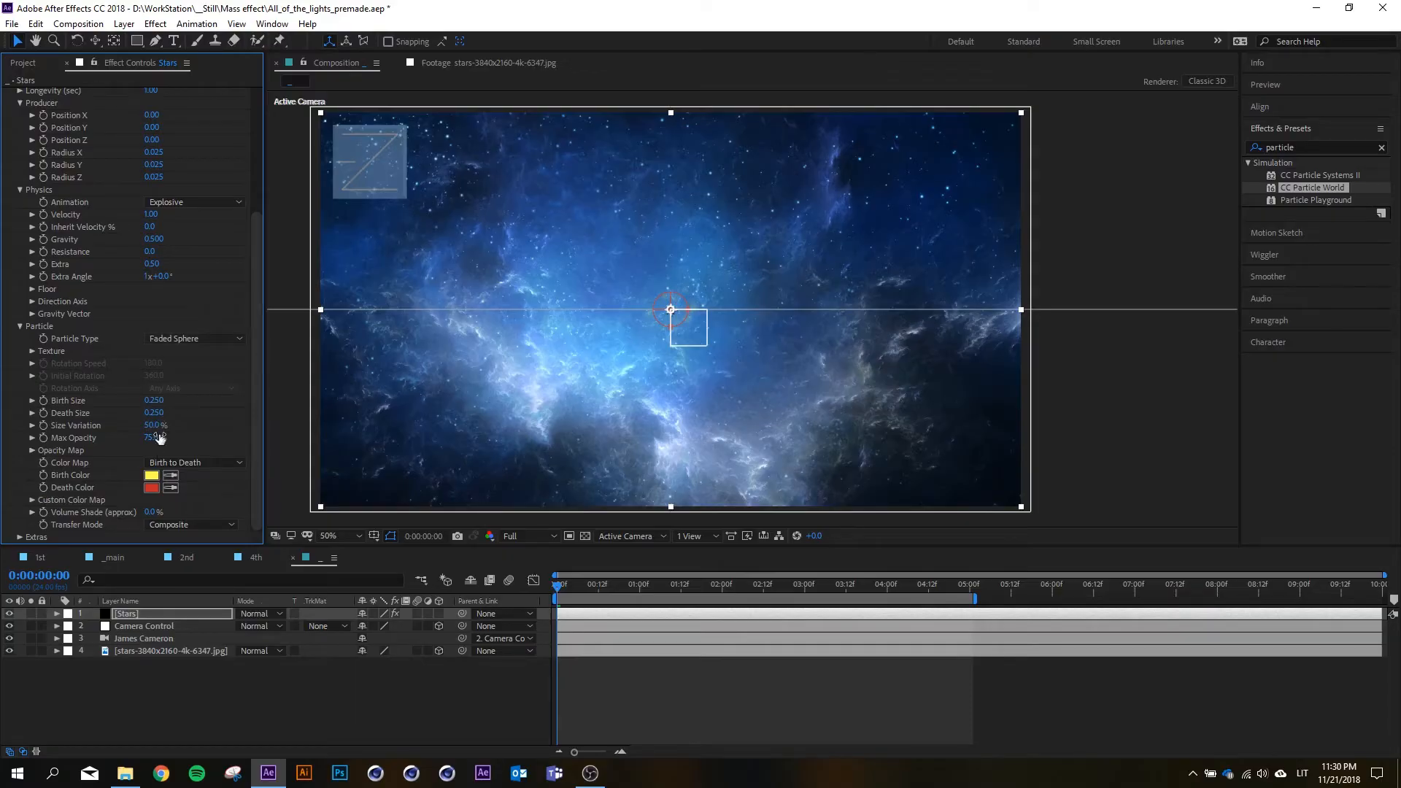
- Enlarge the particle producer's radius to X 0.675, Y 0.605 and Z 0.475
{"action": "scroll", "coordinate": [173, 278], "scroll_direction": "up", "scroll_amount": 3}
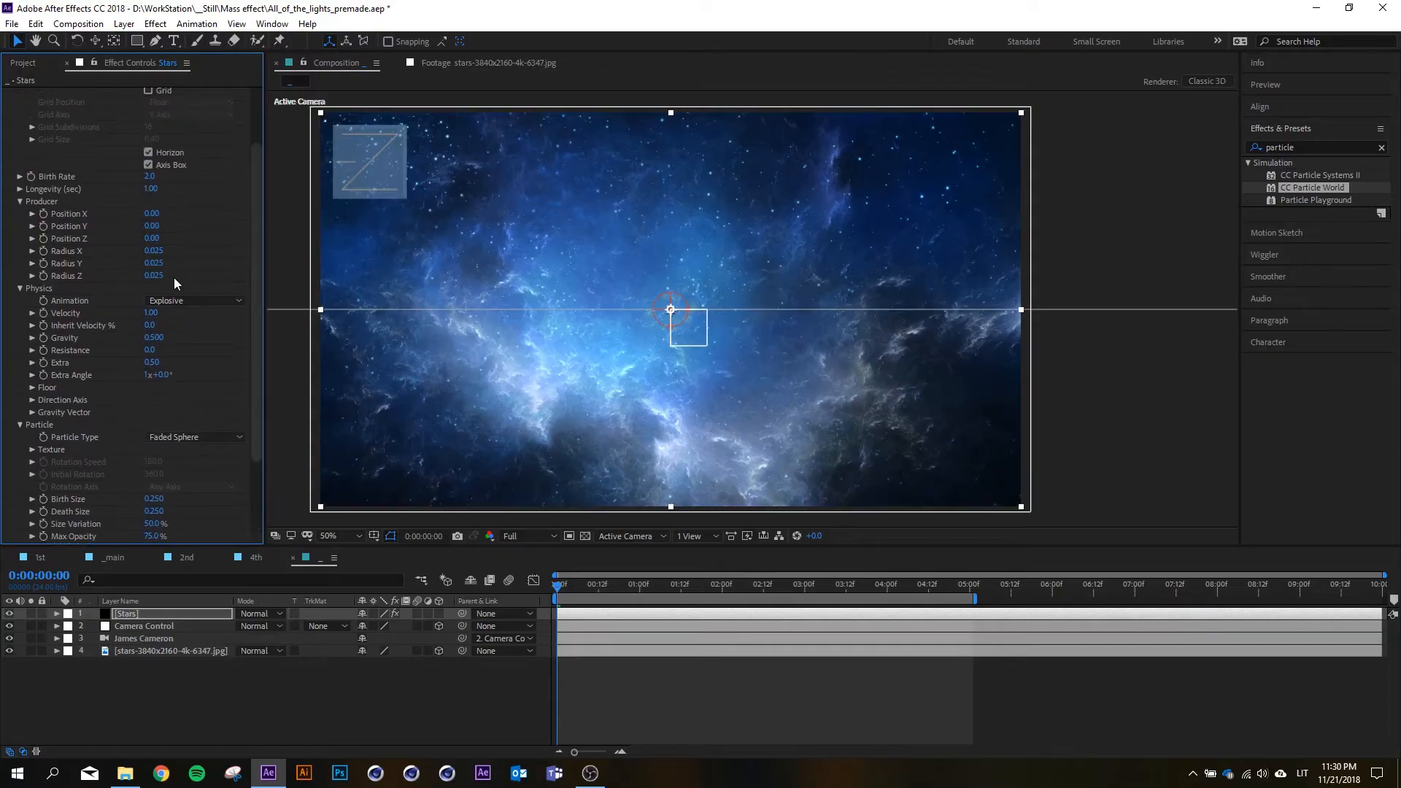
{"action": "scroll", "coordinate": [173, 277], "scroll_direction": "down", "scroll_amount": 3}
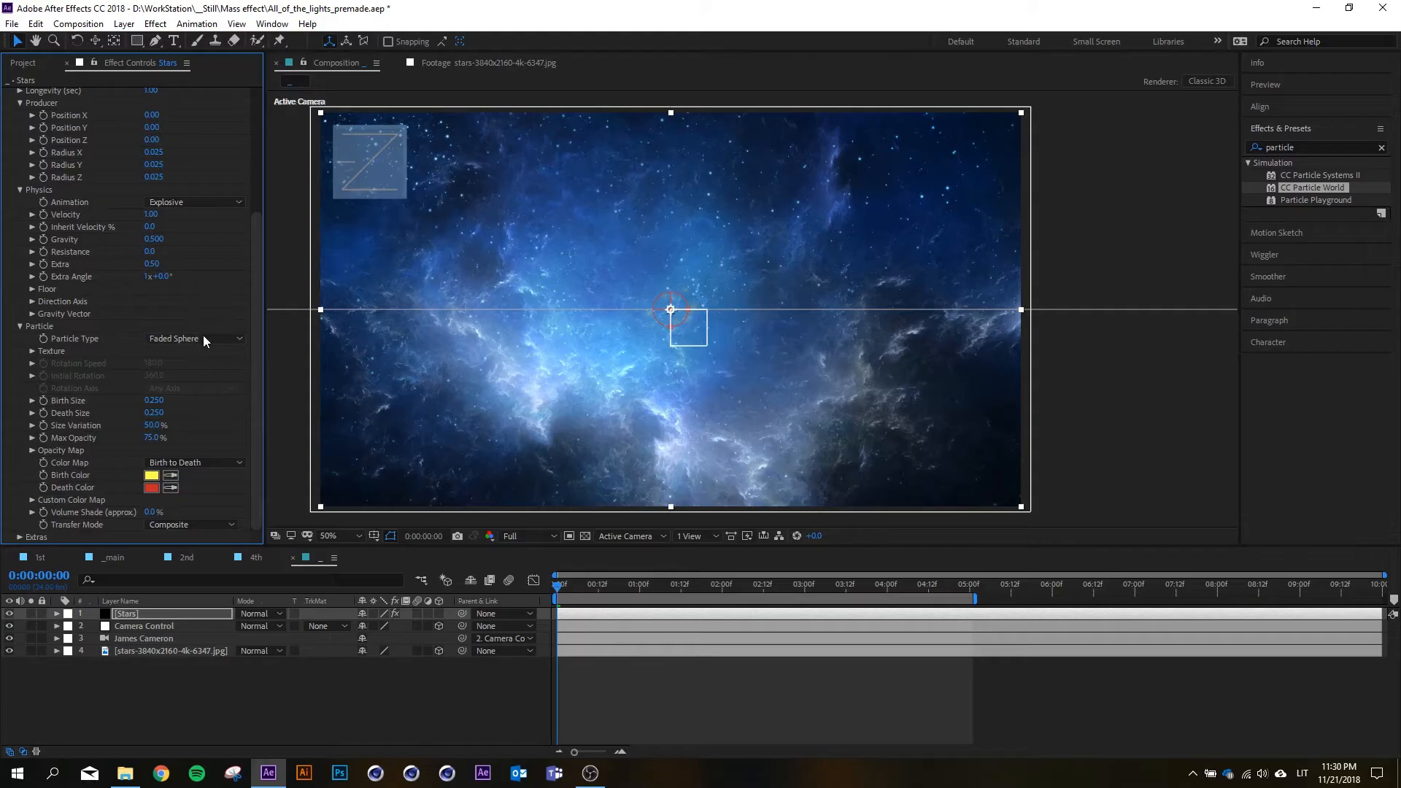
{"action": "scroll", "coordinate": [203, 309], "scroll_direction": "up", "scroll_amount": 2}
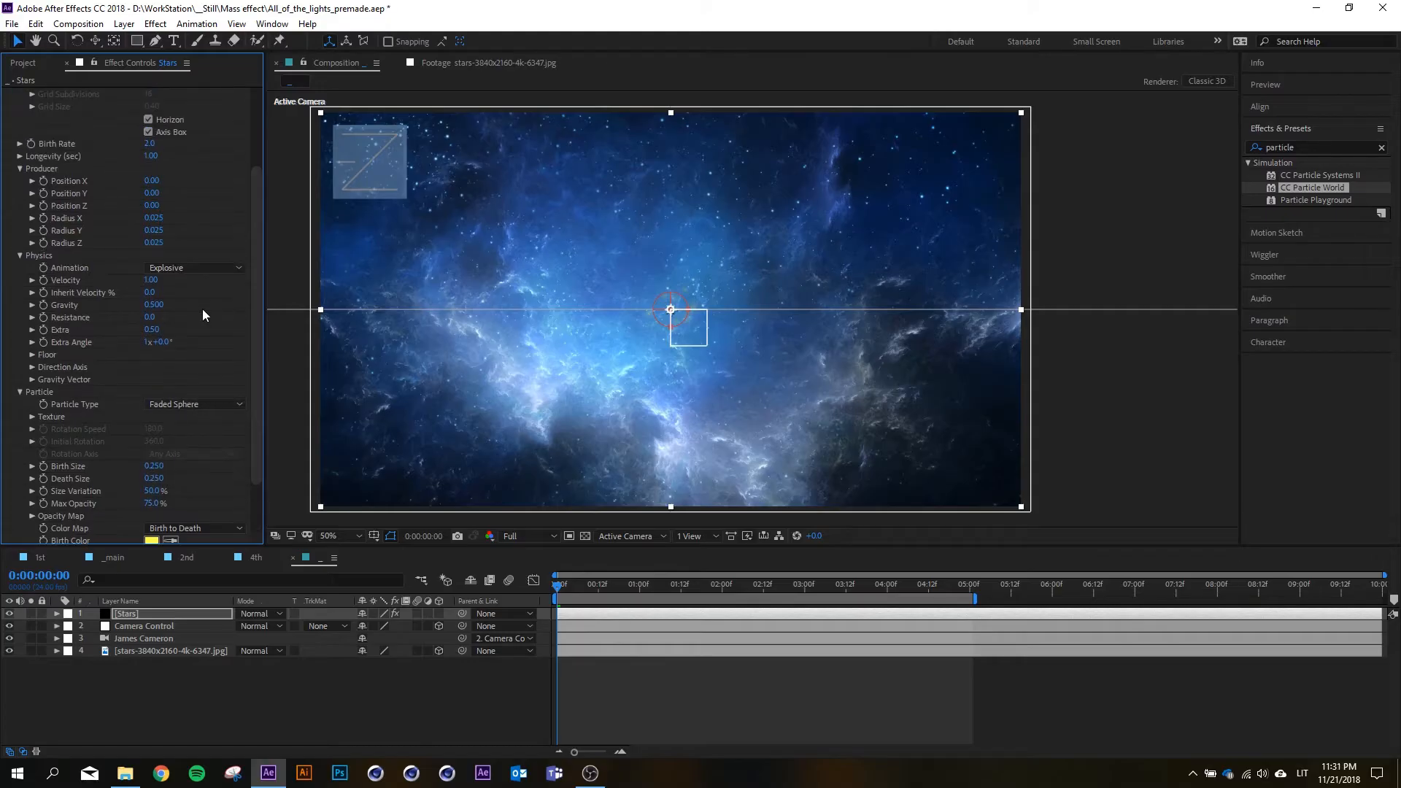
{"action": "left_click_drag", "start_coordinate": [155, 218], "coordinate": [194, 219]}
- Raise the particles' Max Opacity to 100% and set their Color Map to Origin Constant
{"action": "scroll", "coordinate": [251, 380], "scroll_direction": "down", "scroll_amount": 3}
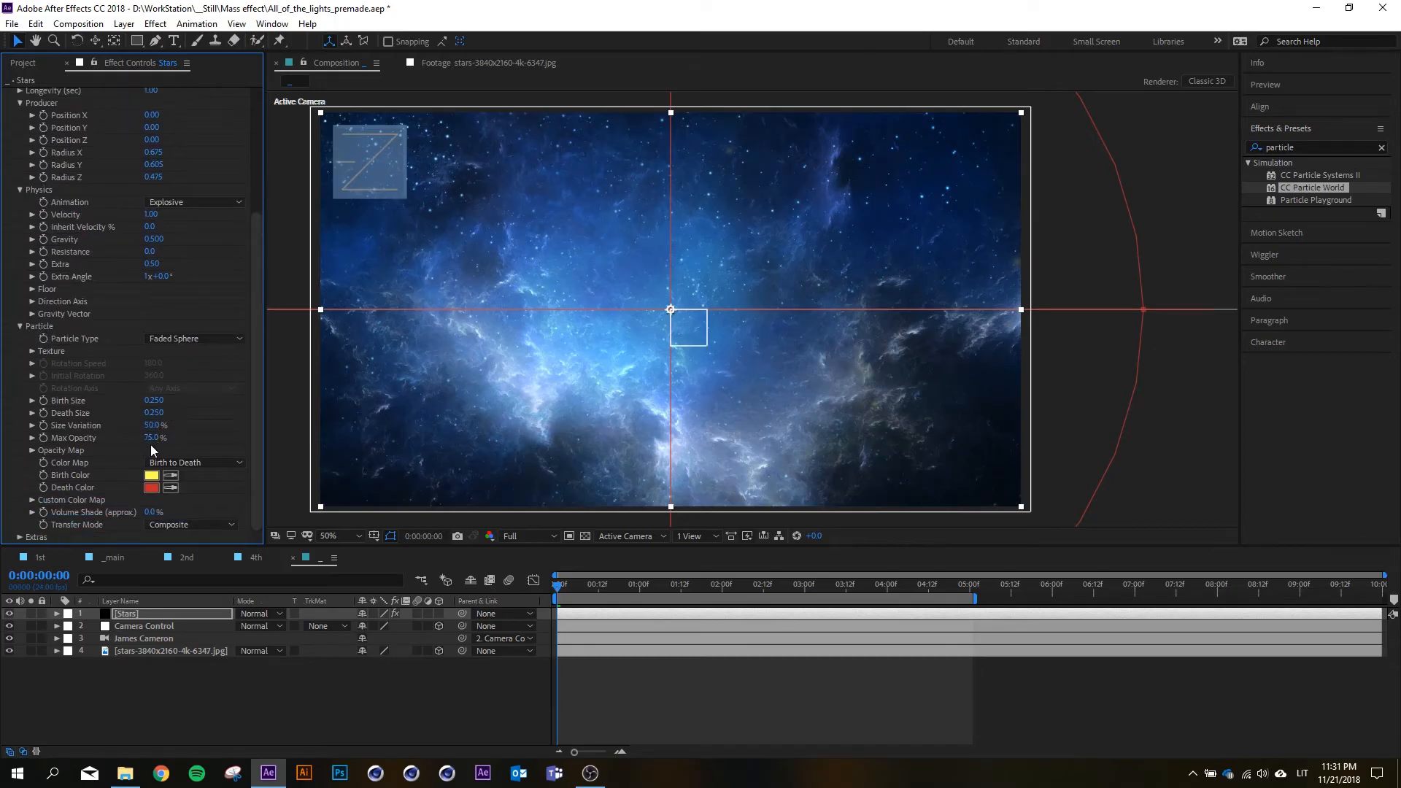
{"action": "left_click_drag", "start_coordinate": [151, 438], "coordinate": [284, 433]}
{"action": "left_click", "coordinate": [181, 461]}
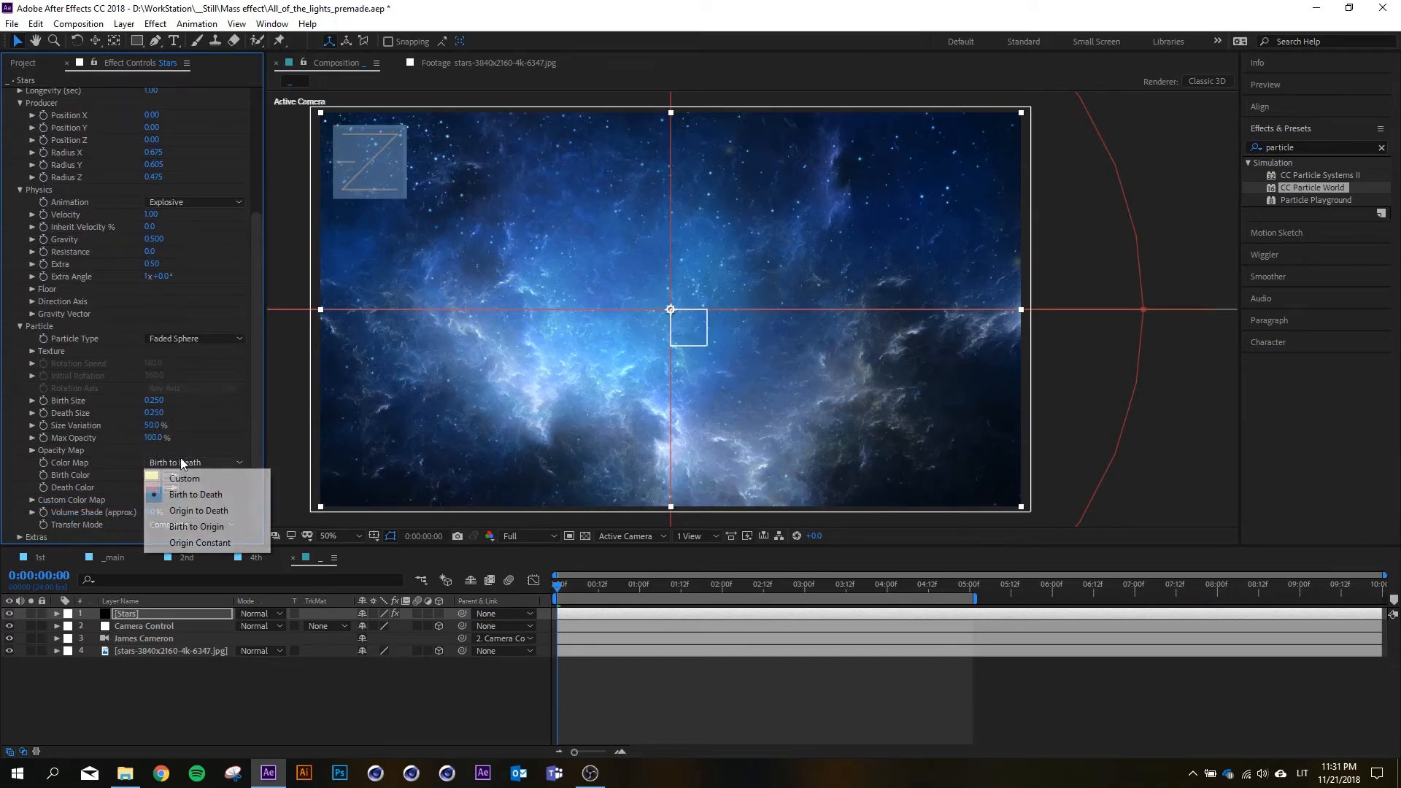
{"action": "left_click", "coordinate": [191, 545]}
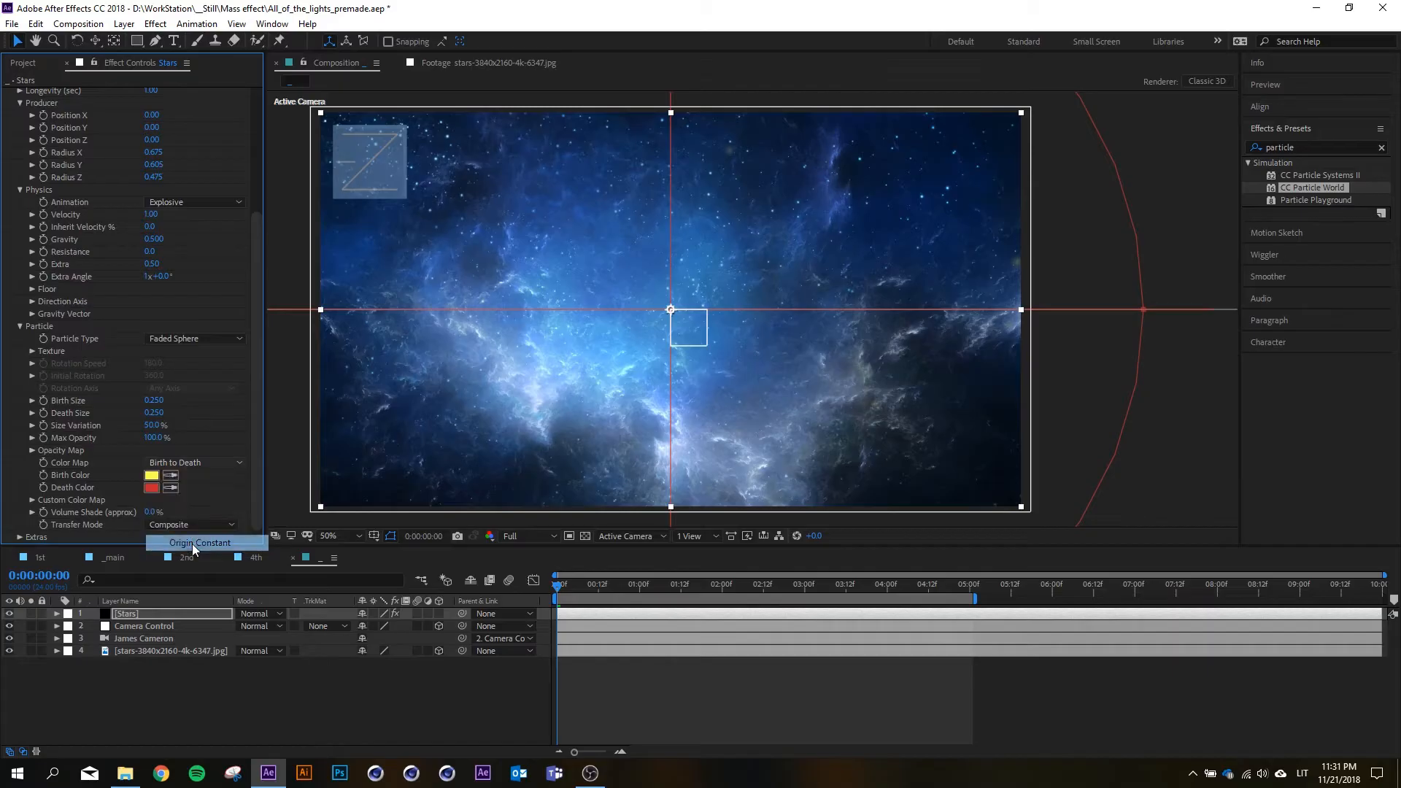
{"action": "left_click", "coordinate": [180, 464]}
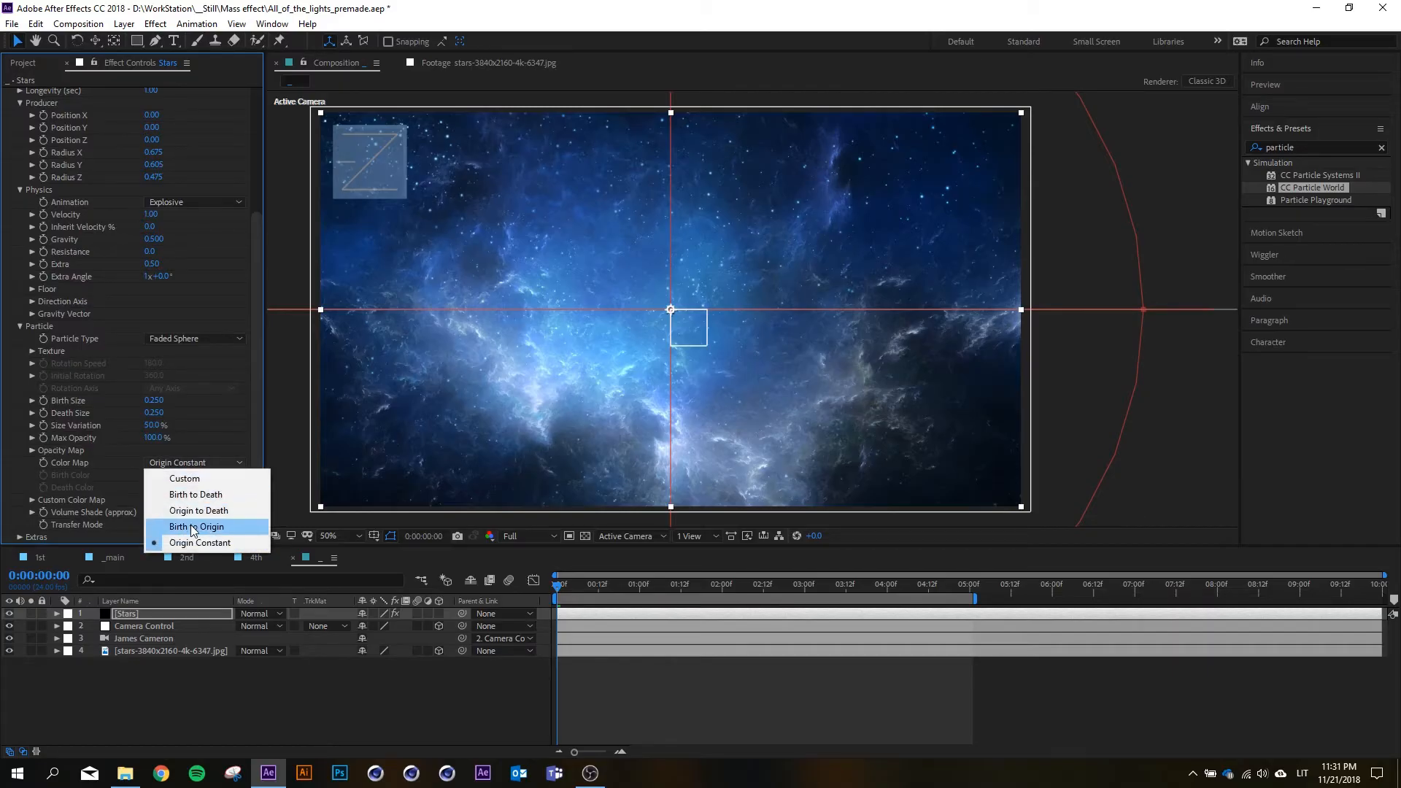
{"action": "left_click", "coordinate": [191, 543]}
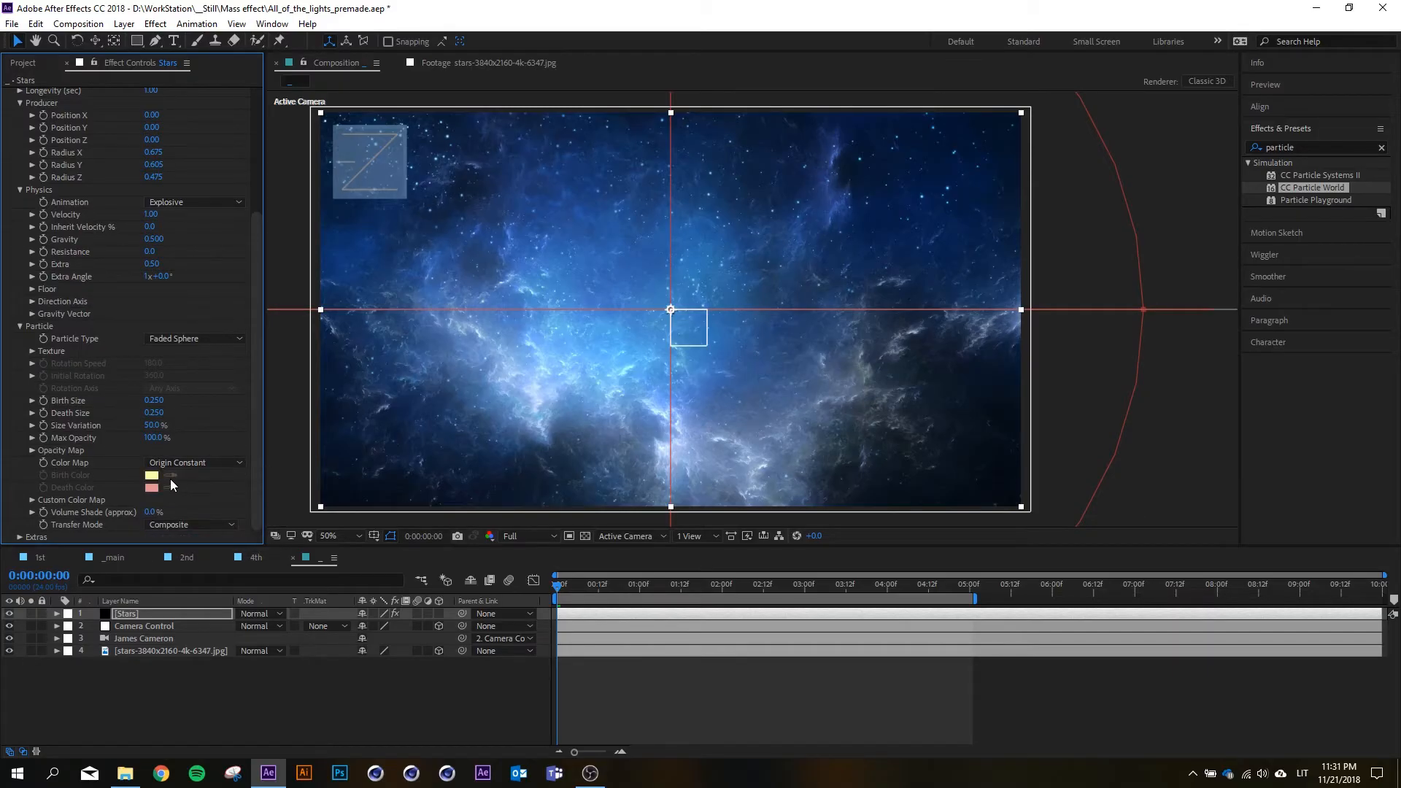
- Change the particle type to Shaded Sphere and move the current time to 0:00:00:21
{"action": "left_click", "coordinate": [204, 338]}
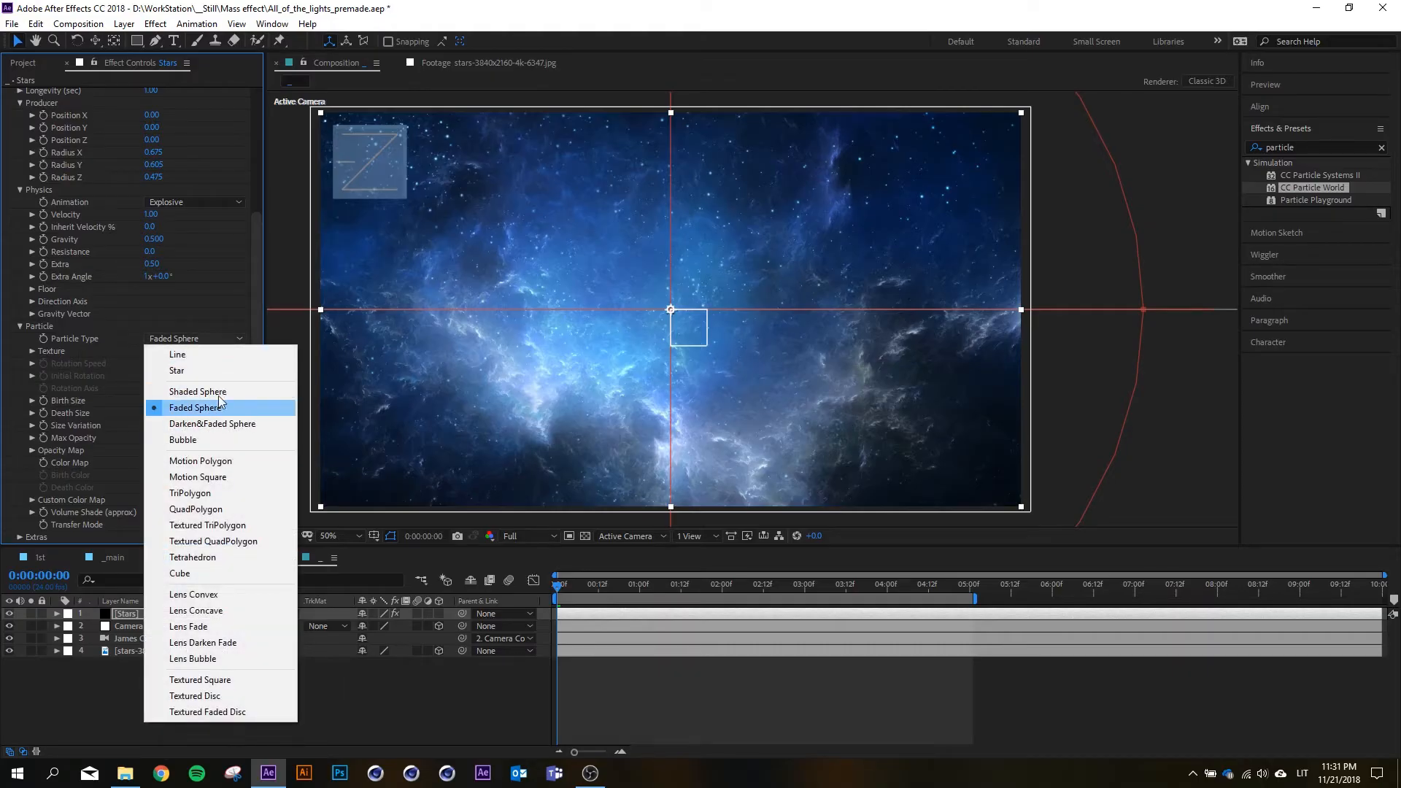
{"action": "left_click", "coordinate": [220, 392]}
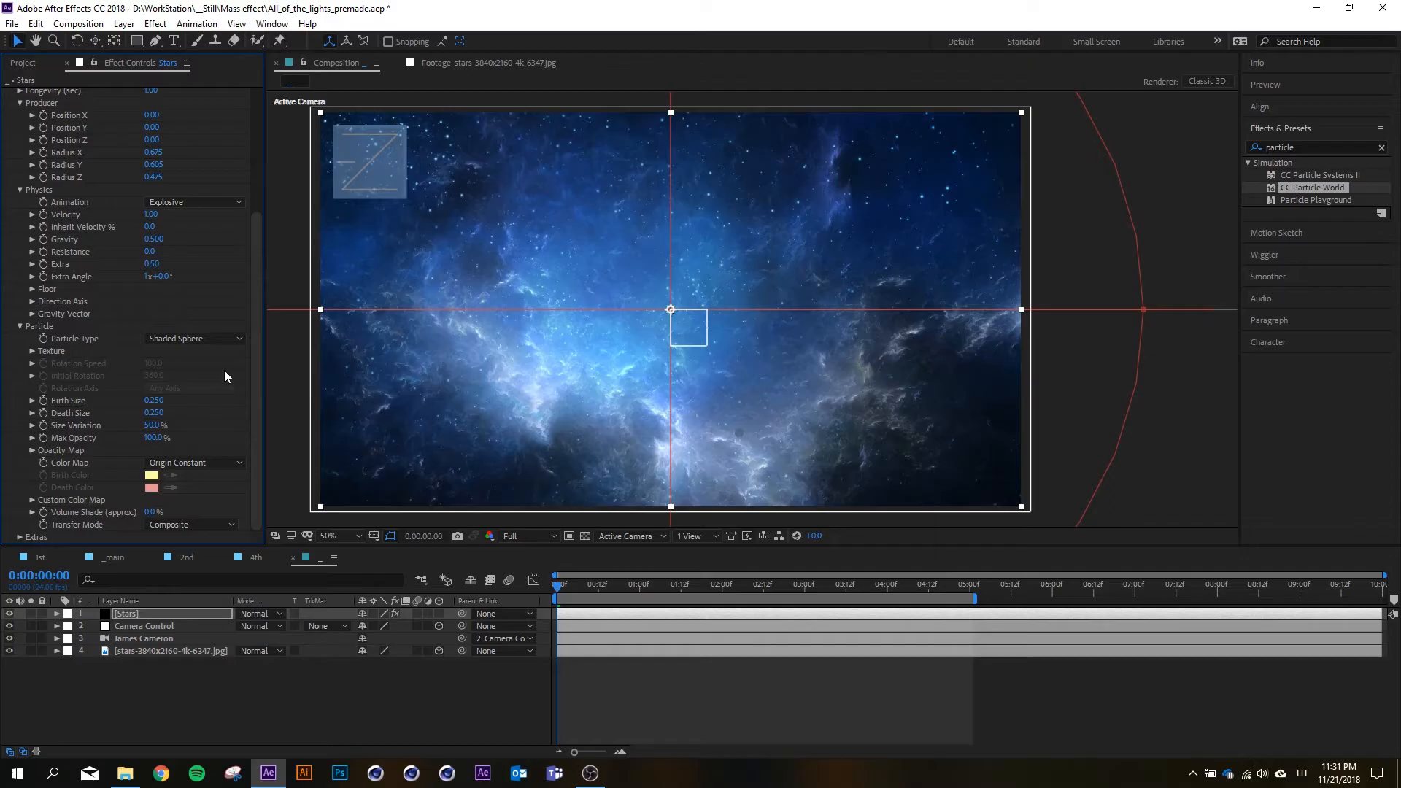
{"action": "left_click", "coordinate": [630, 587]}
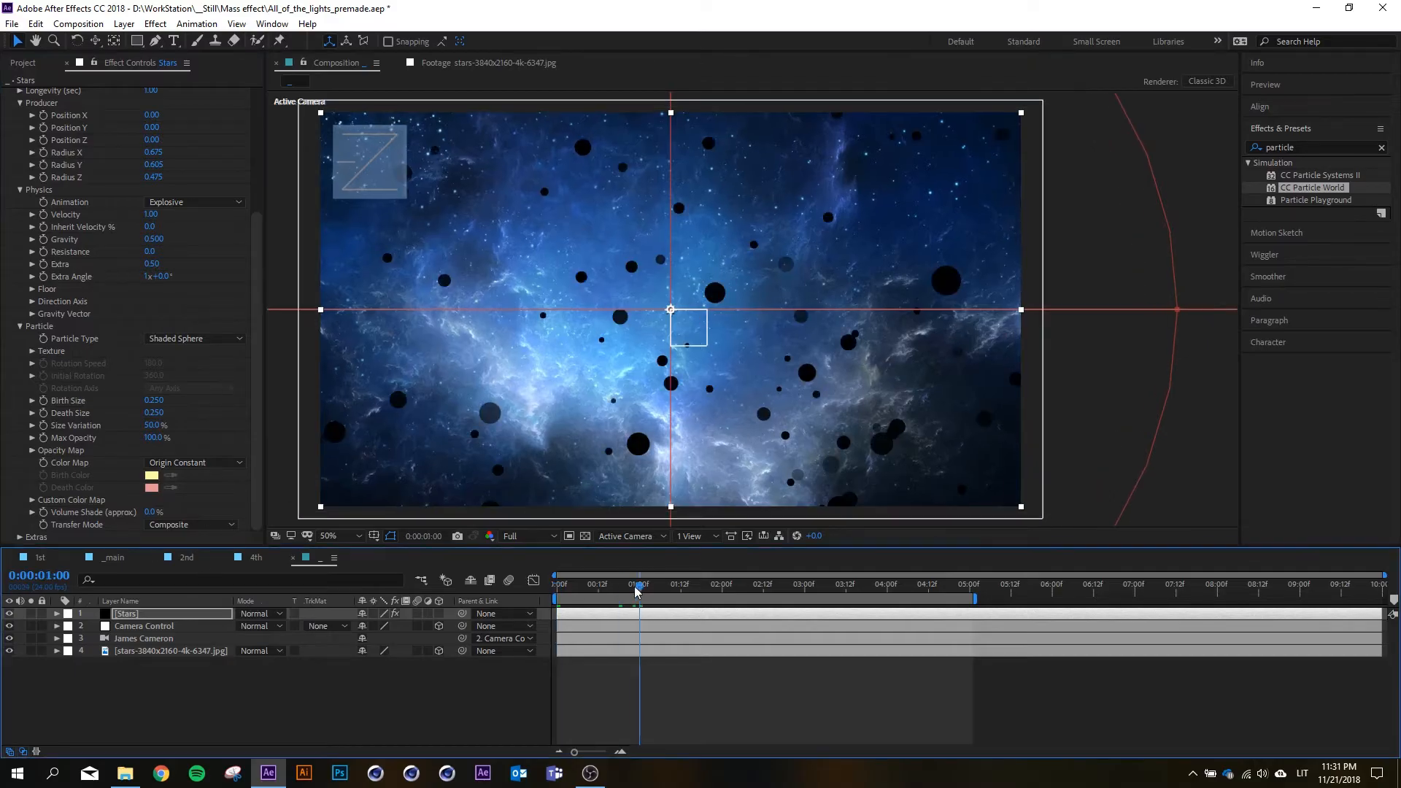
- Redraw the particles' Opacity Map as a flat line at full opacity across their whole lifetime
{"action": "scroll", "coordinate": [261, 348], "scroll_direction": "up", "scroll_amount": 1}
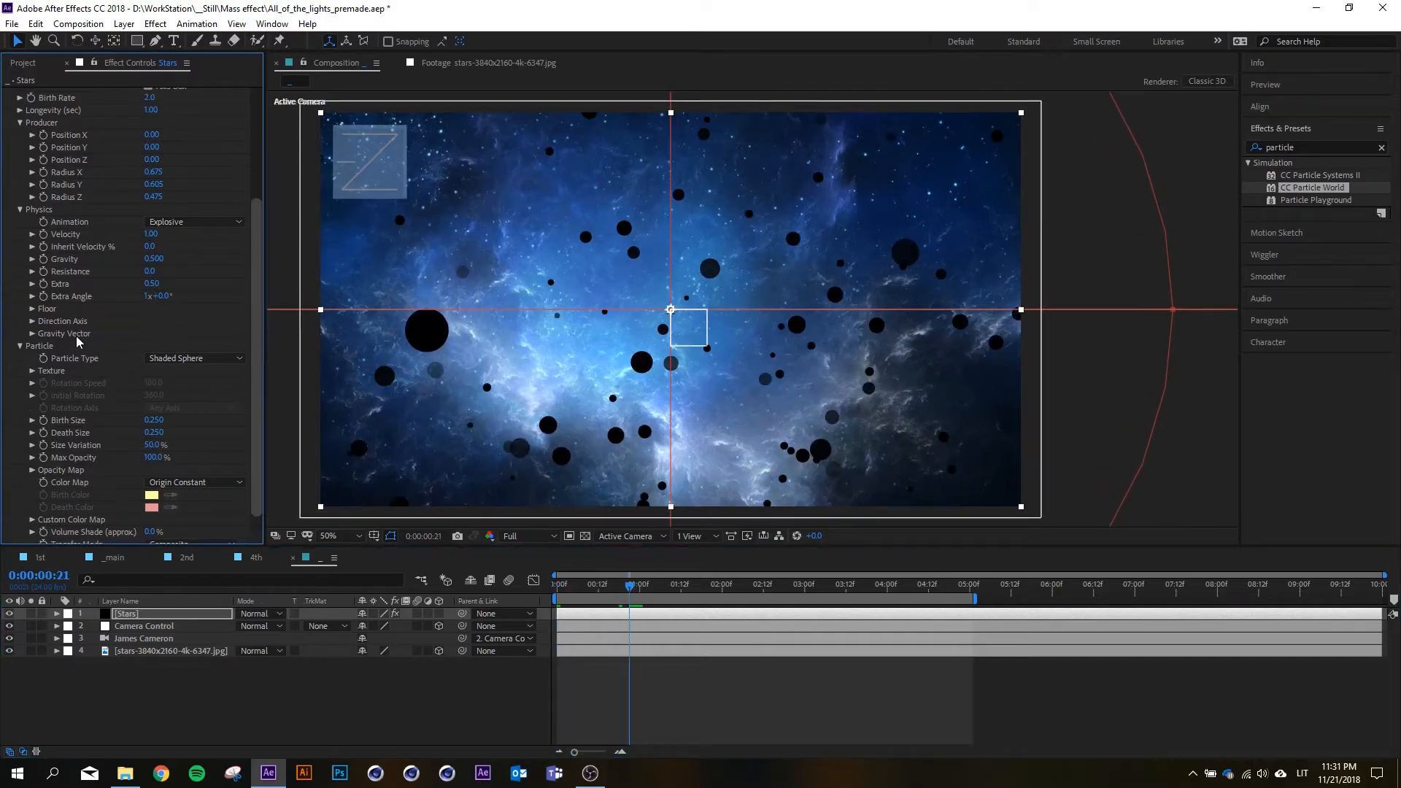
{"action": "scroll", "coordinate": [72, 377], "scroll_direction": "down", "scroll_amount": 1}
{"action": "left_click", "coordinate": [13, 430]}
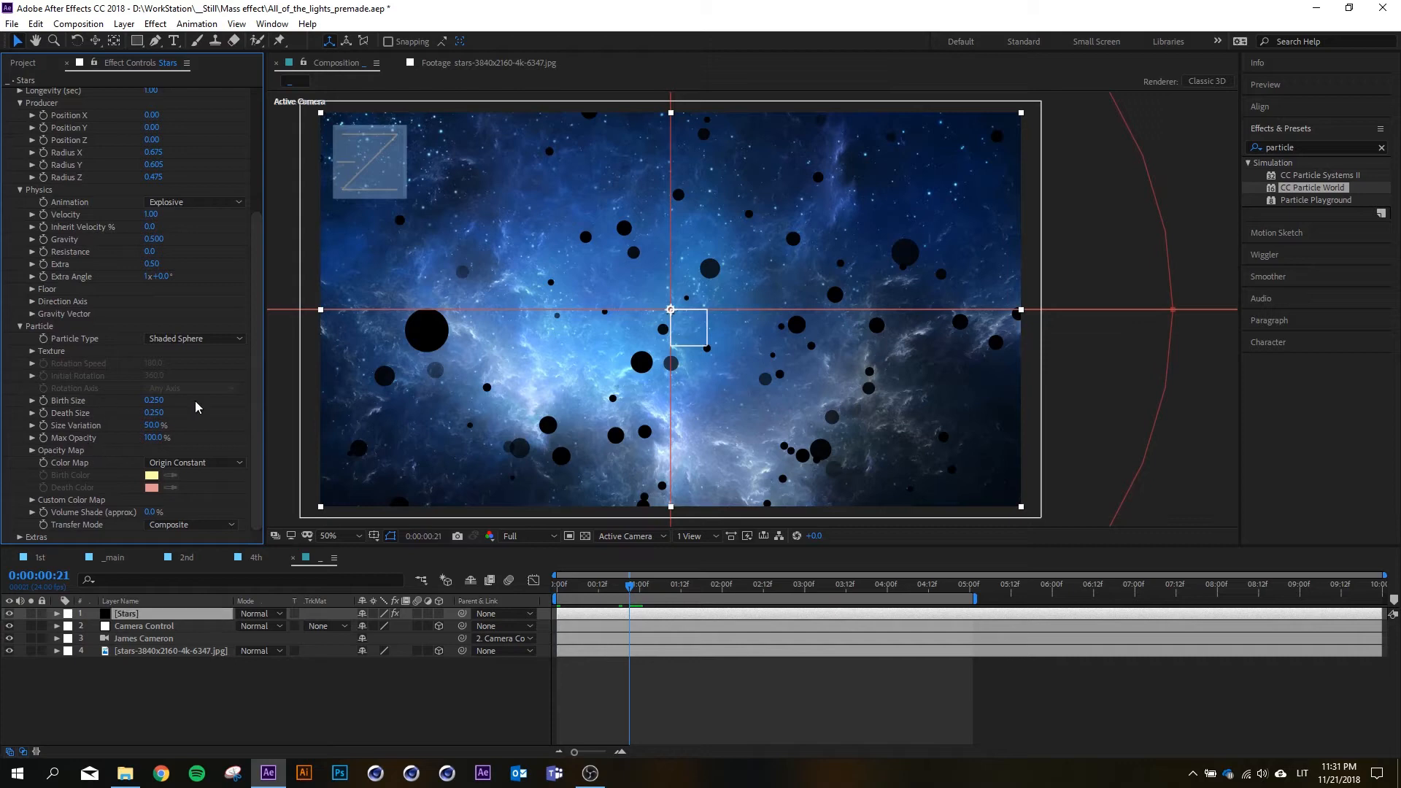
{"action": "left_click", "coordinate": [32, 450]}
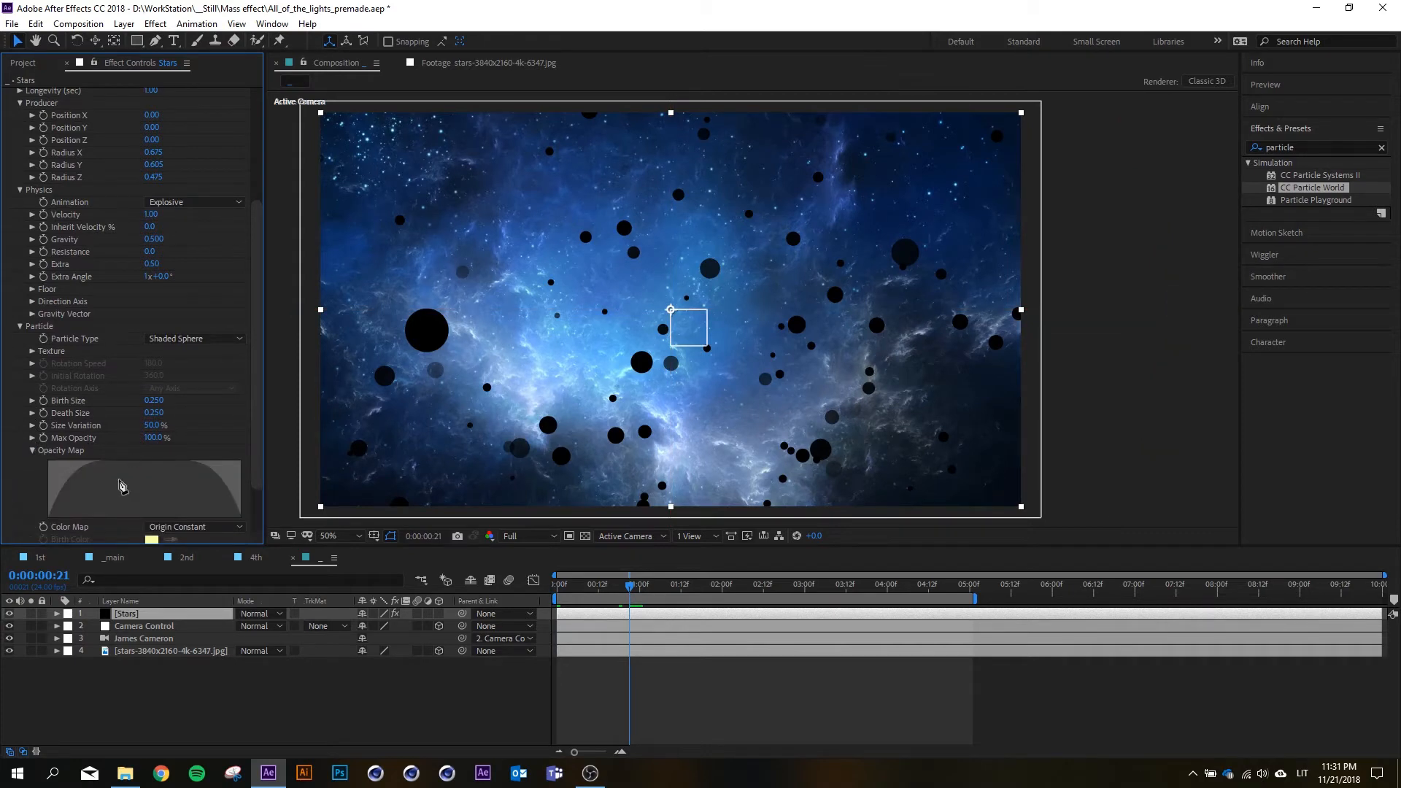
{"action": "left_click", "coordinate": [100, 466]}
{"action": "left_click_drag", "start_coordinate": [58, 465], "coordinate": [252, 467]}
{"action": "scroll", "coordinate": [185, 438], "scroll_direction": "down", "scroll_amount": 2}
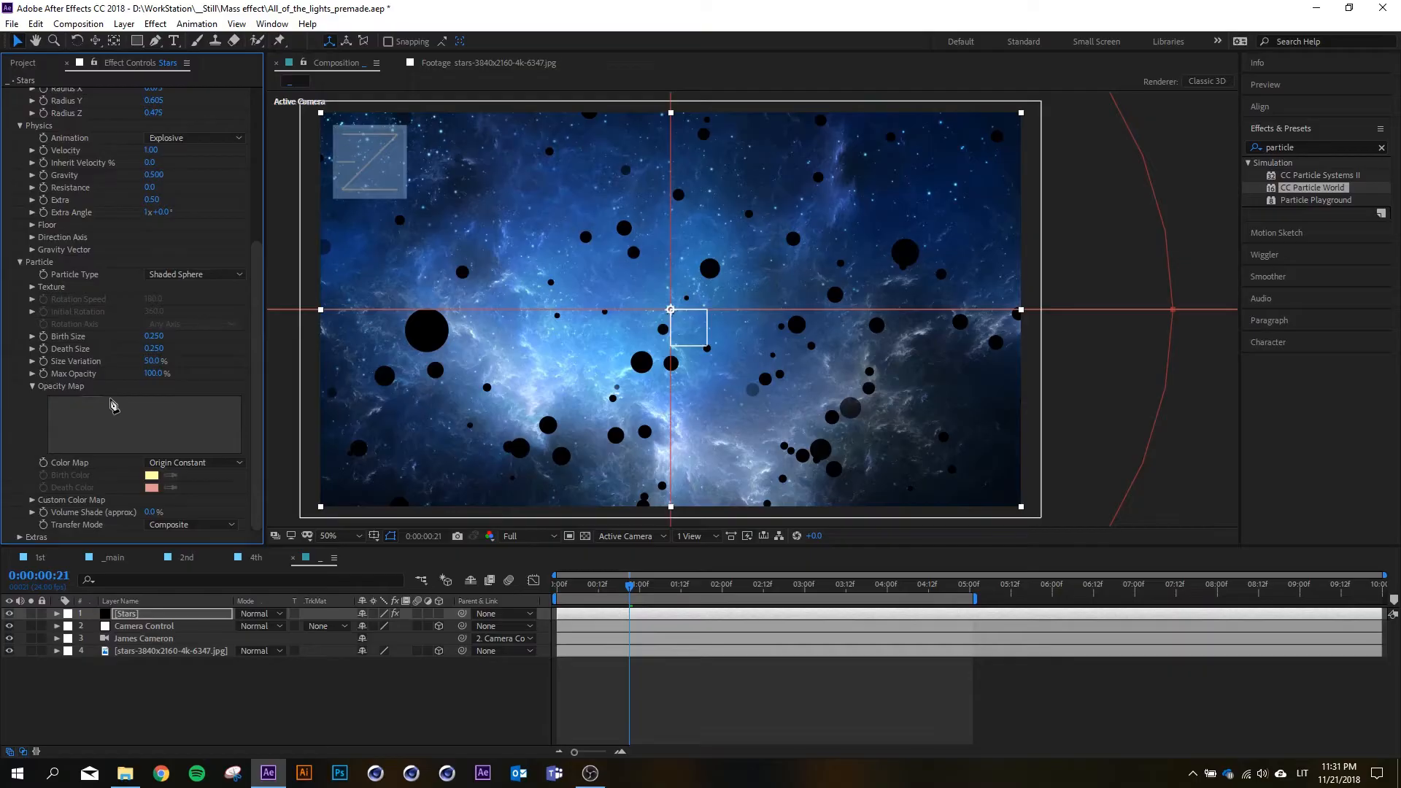
{"action": "left_click", "coordinate": [32, 389]}
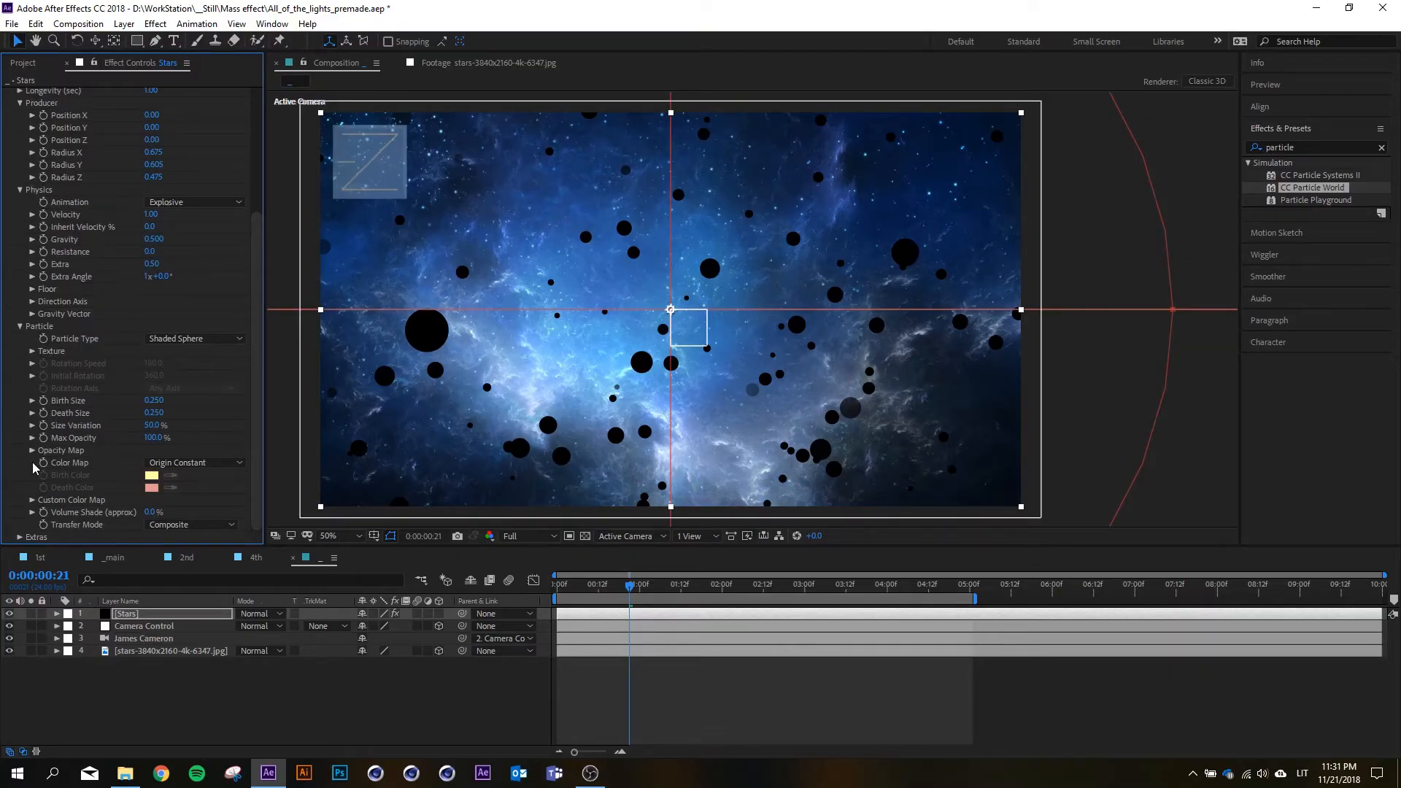
{"action": "left_click", "coordinate": [32, 451]}
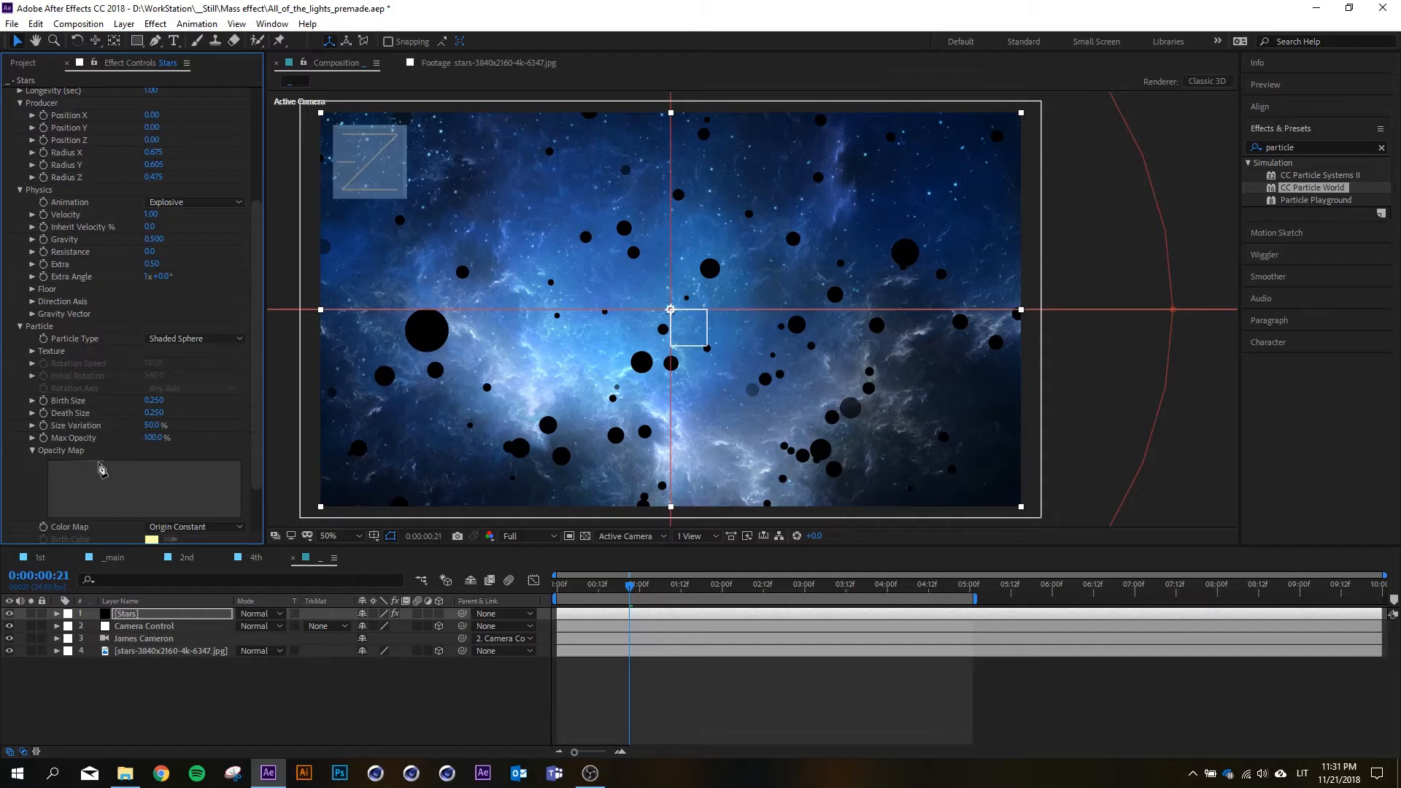
{"action": "scroll", "coordinate": [530, 362], "scroll_direction": "down", "scroll_amount": 2}
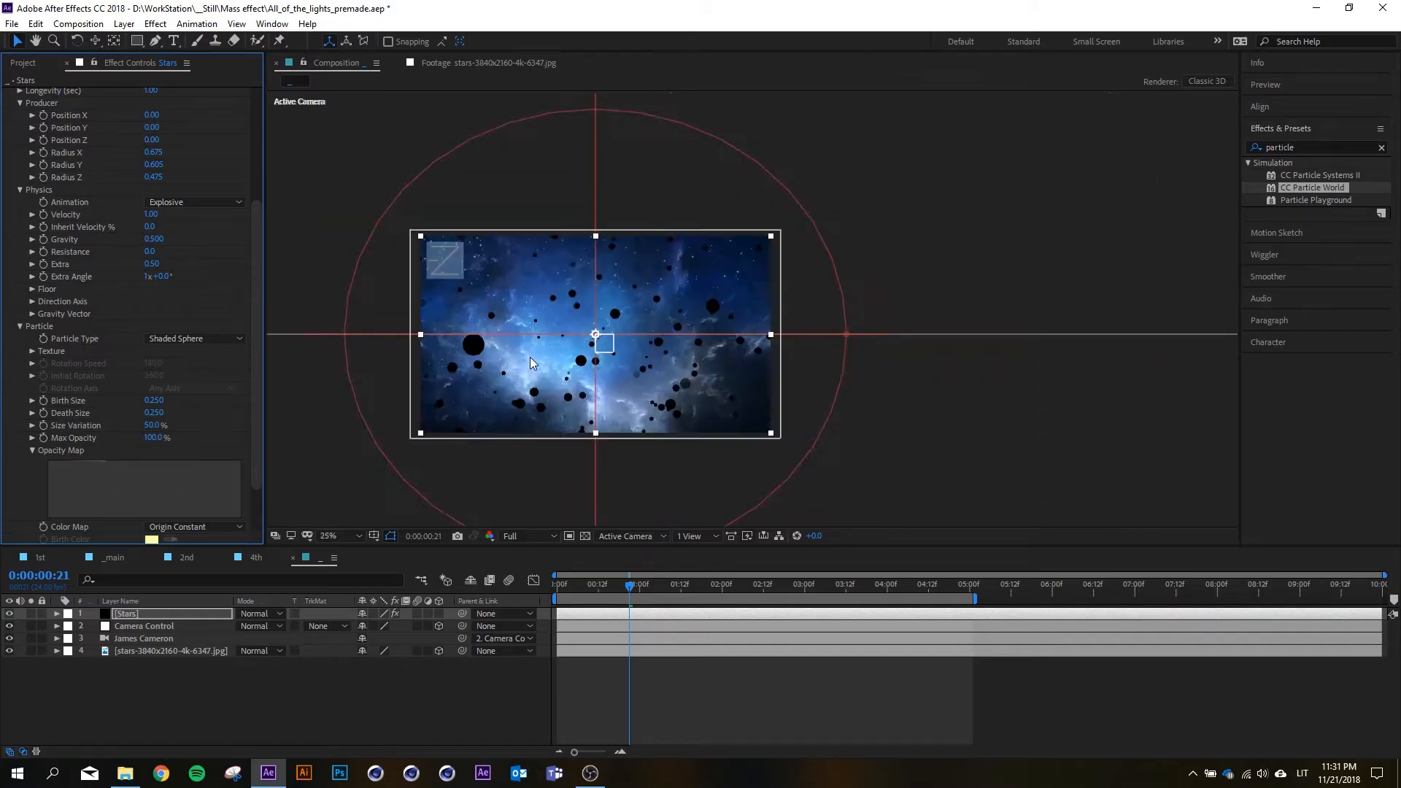
{"action": "scroll", "coordinate": [531, 363], "scroll_direction": "up", "scroll_amount": 2}
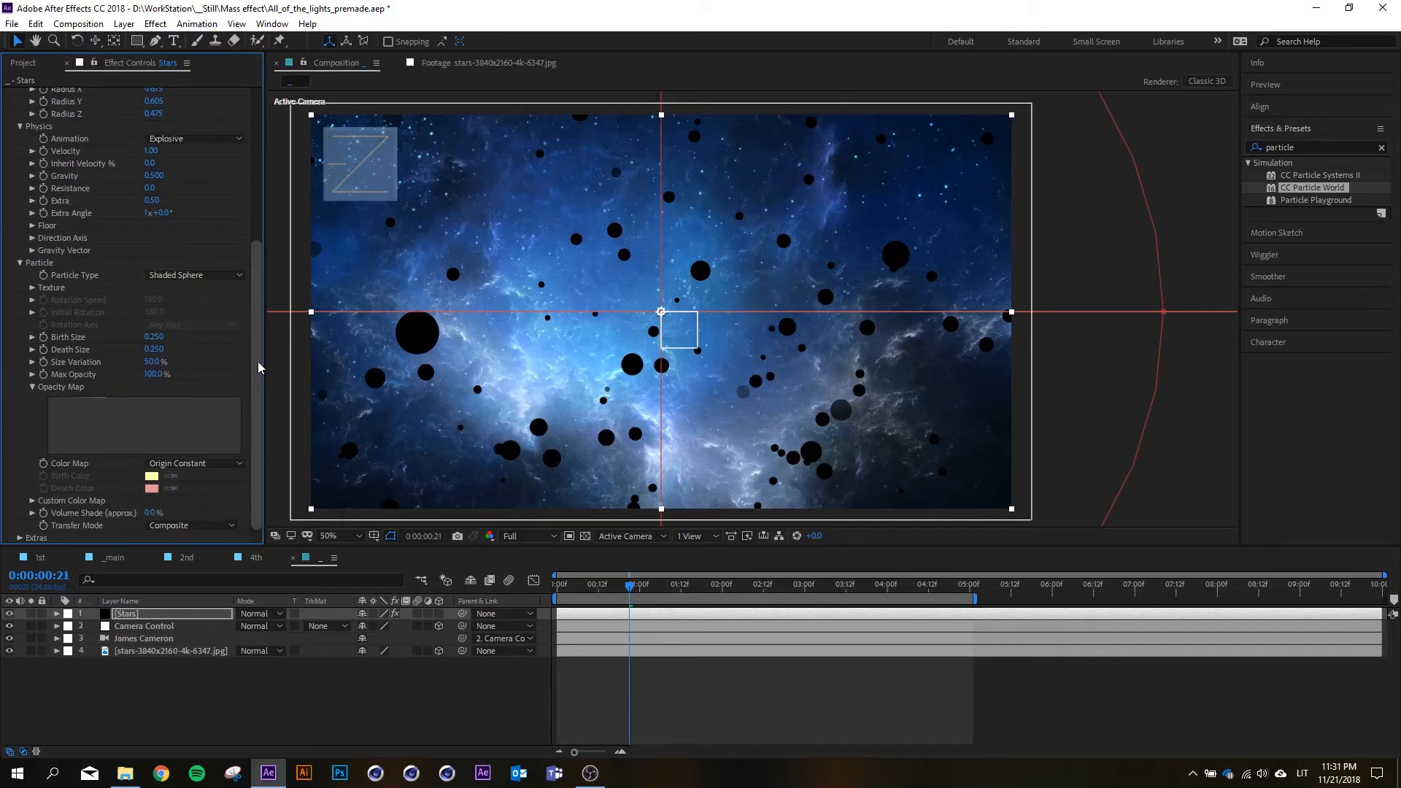
- Set the Velocity, Gravity and Extra values in the particle Physics to 0
{"action": "scroll", "coordinate": [259, 372], "scroll_direction": "up", "scroll_amount": 1}
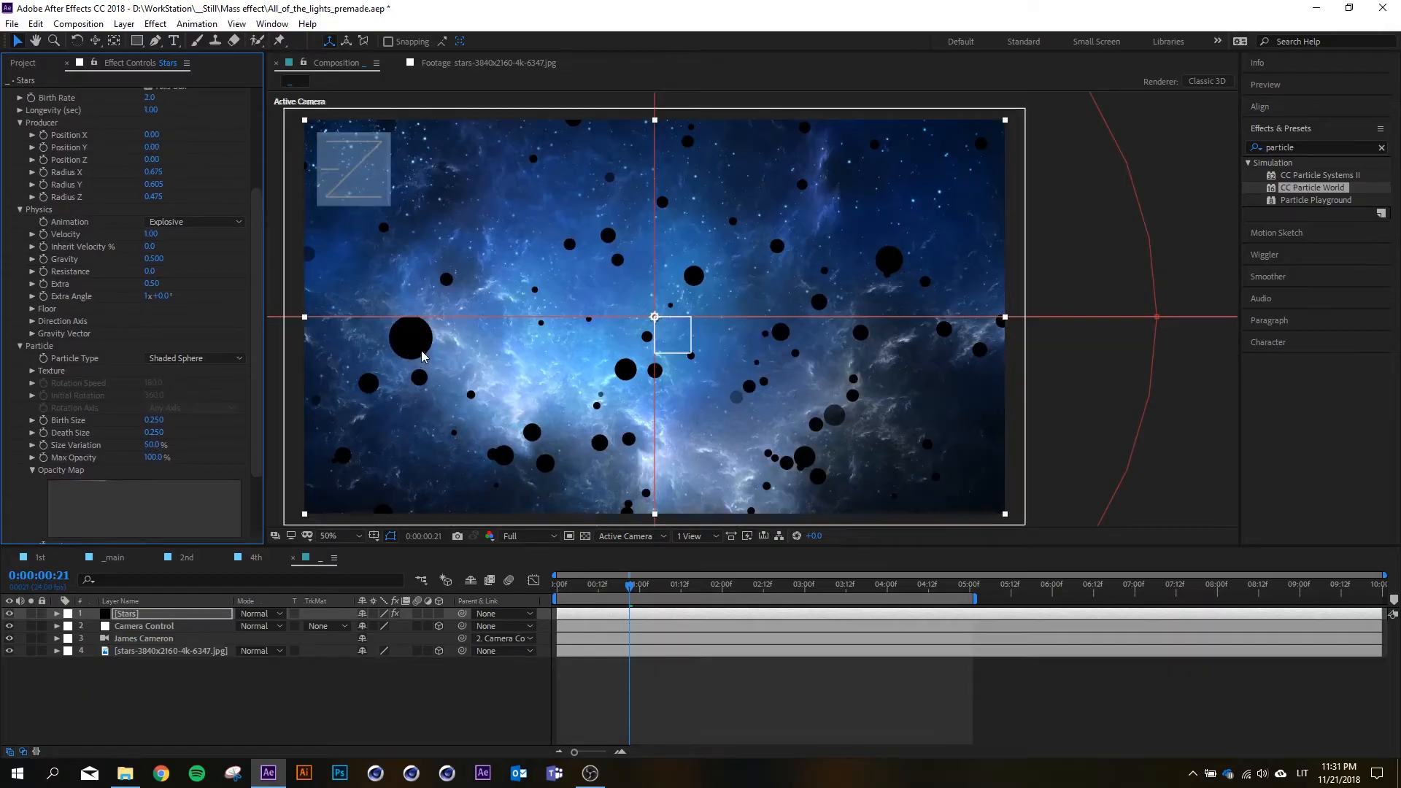
{"action": "left_click_drag", "start_coordinate": [260, 269], "coordinate": [260, 248]}
{"action": "left_click", "coordinate": [151, 267]}
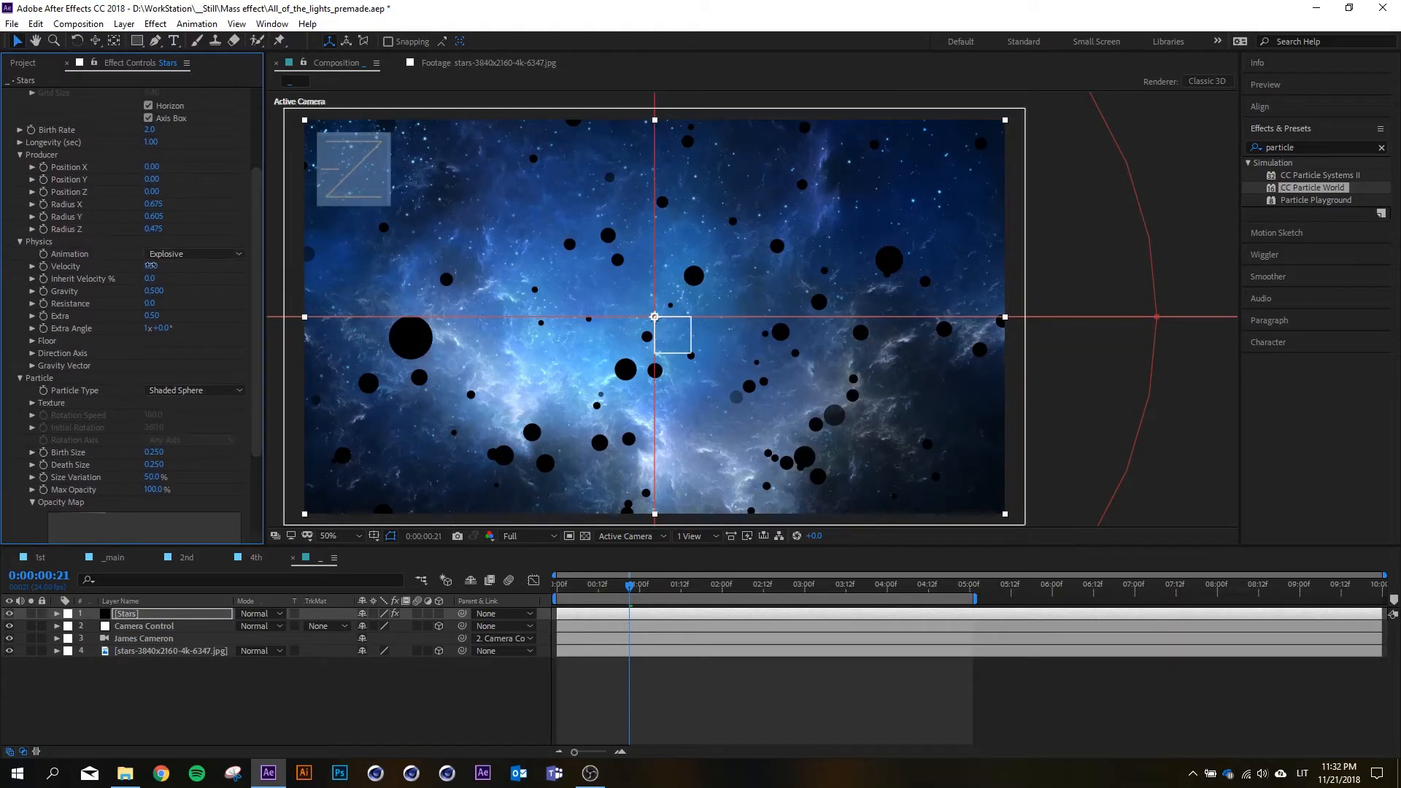
{"action": "key", "text": "Tab"}
{"action": "type", "text": "0"}
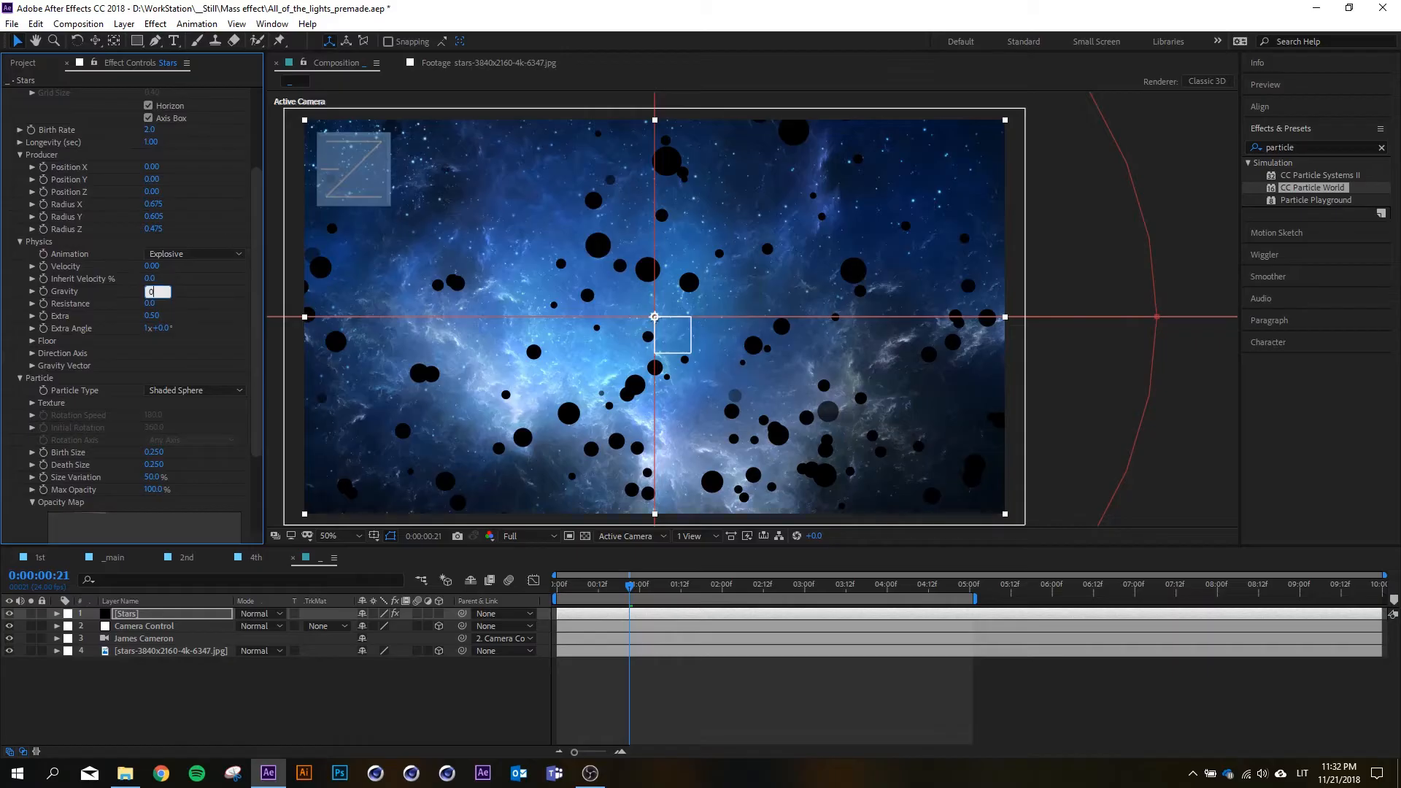
{"action": "key", "text": "Tab"}
{"action": "key", "text": "Tab"}
{"action": "type", "text": "0"}
{"action": "key", "text": "Return"}
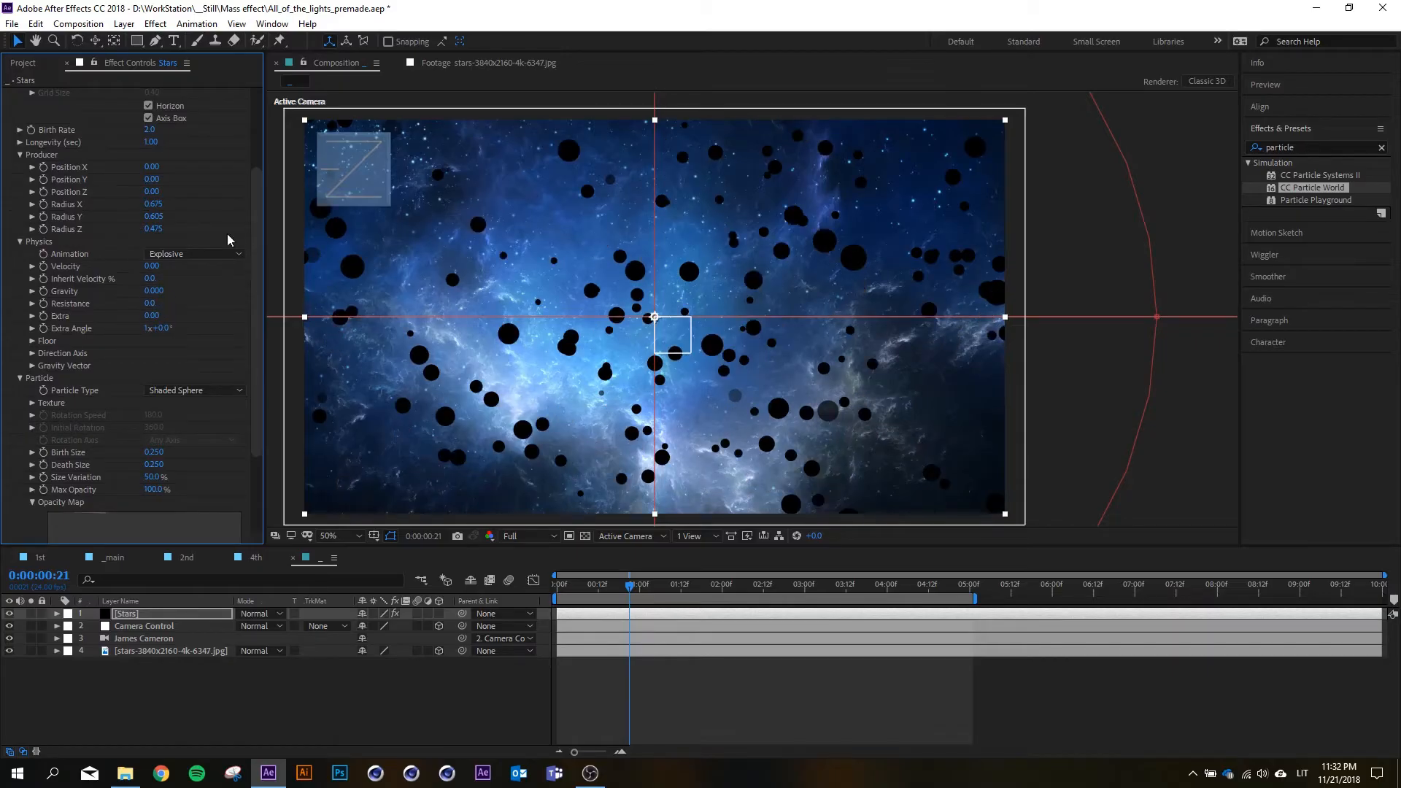
- Scrub to 0:00:01:07 and inspect the particles' spread from Custom View 1, returning to the Active Camera view
{"action": "scroll", "coordinate": [543, 356], "scroll_direction": "down", "scroll_amount": 1}
{"action": "scroll", "coordinate": [553, 359], "scroll_direction": "up", "scroll_amount": 1}
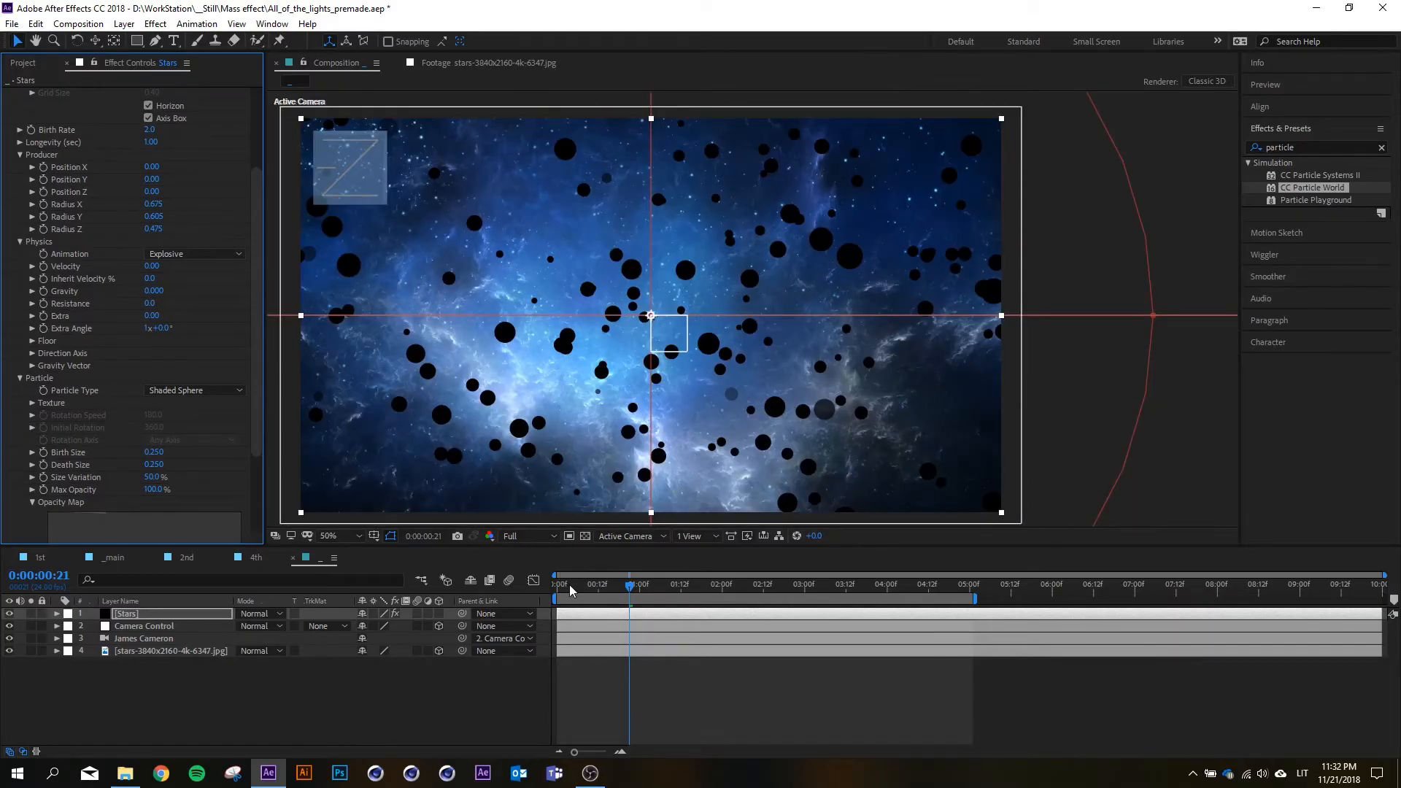
{"action": "left_click_drag", "start_coordinate": [568, 586], "coordinate": [664, 582]}
{"action": "left_click", "coordinate": [629, 537]}
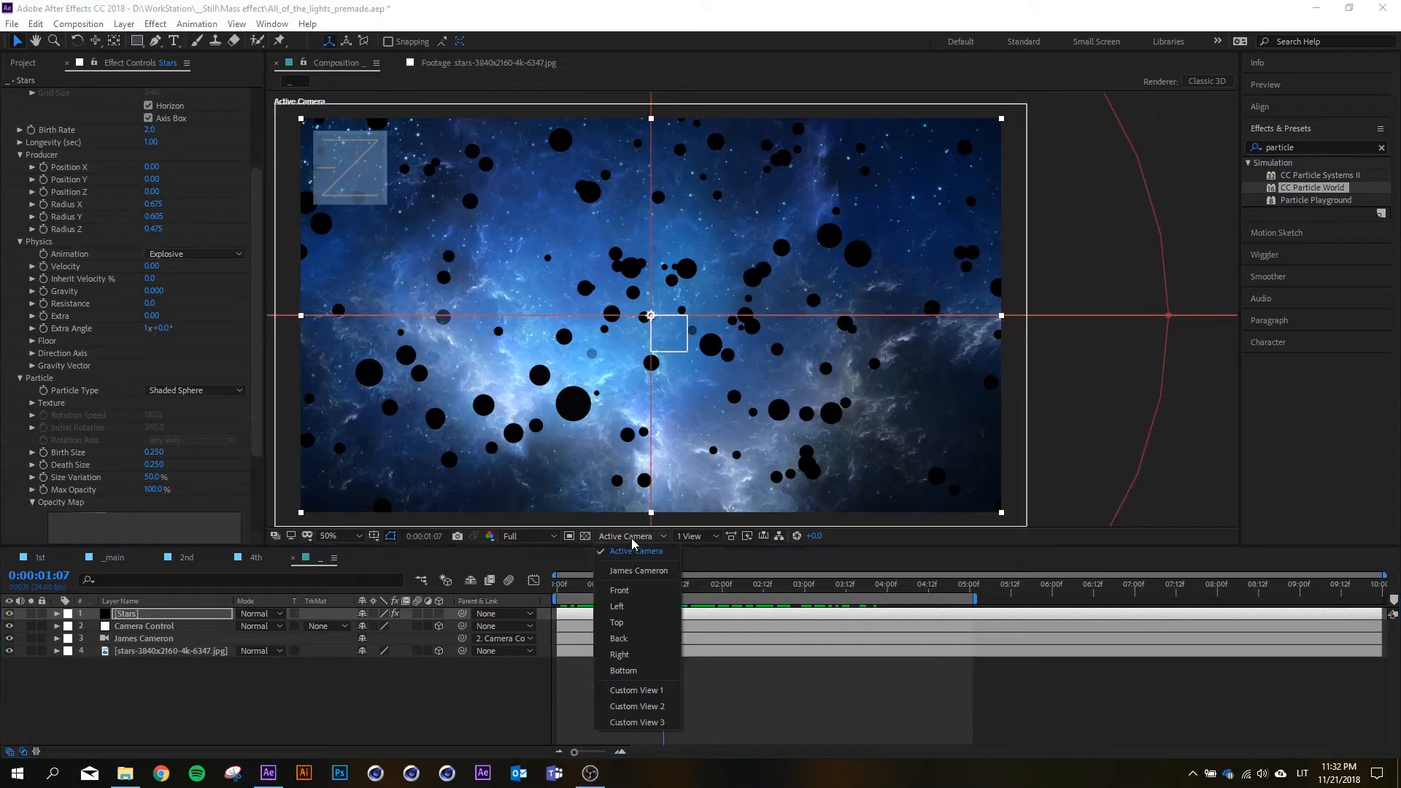
{"action": "left_click", "coordinate": [632, 691]}
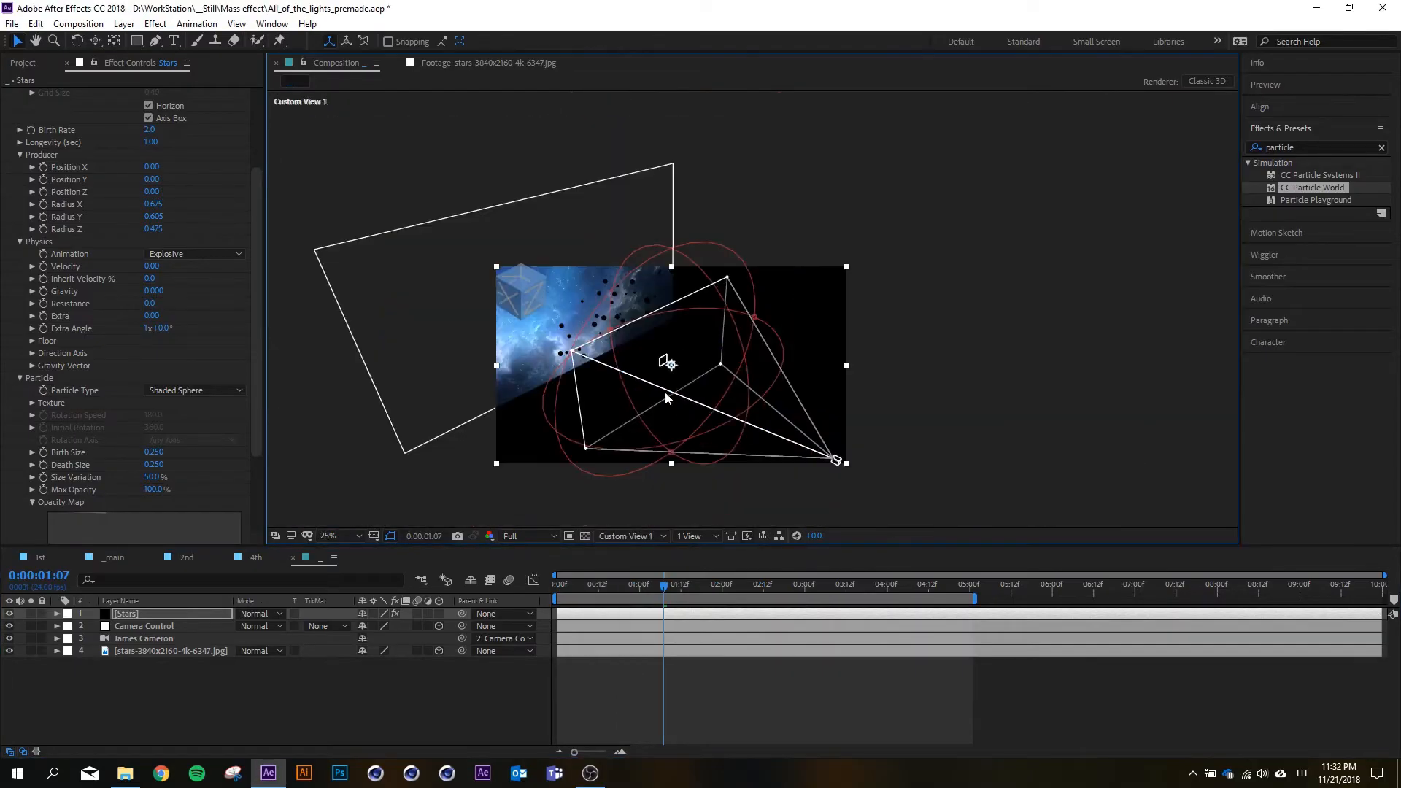
{"action": "left_click", "coordinate": [632, 538]}
{"action": "left_click", "coordinate": [633, 572]}
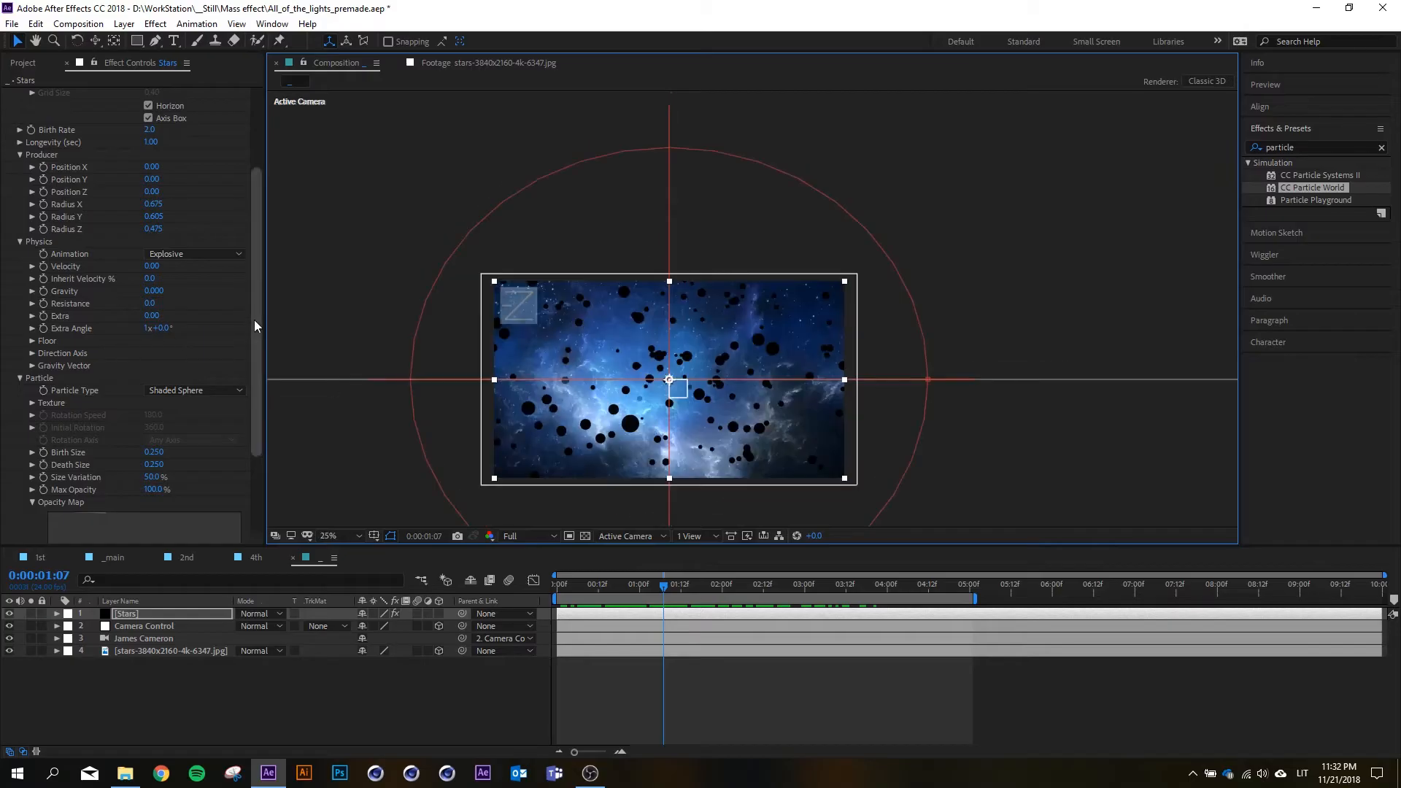
- Collapse CC Particle World and apply the Invert effect to the Stars layer to turn the particles white
{"action": "scroll", "coordinate": [248, 380], "scroll_direction": "down", "scroll_amount": 3}
{"action": "left_click_drag", "start_coordinate": [256, 422], "coordinate": [255, 188]}
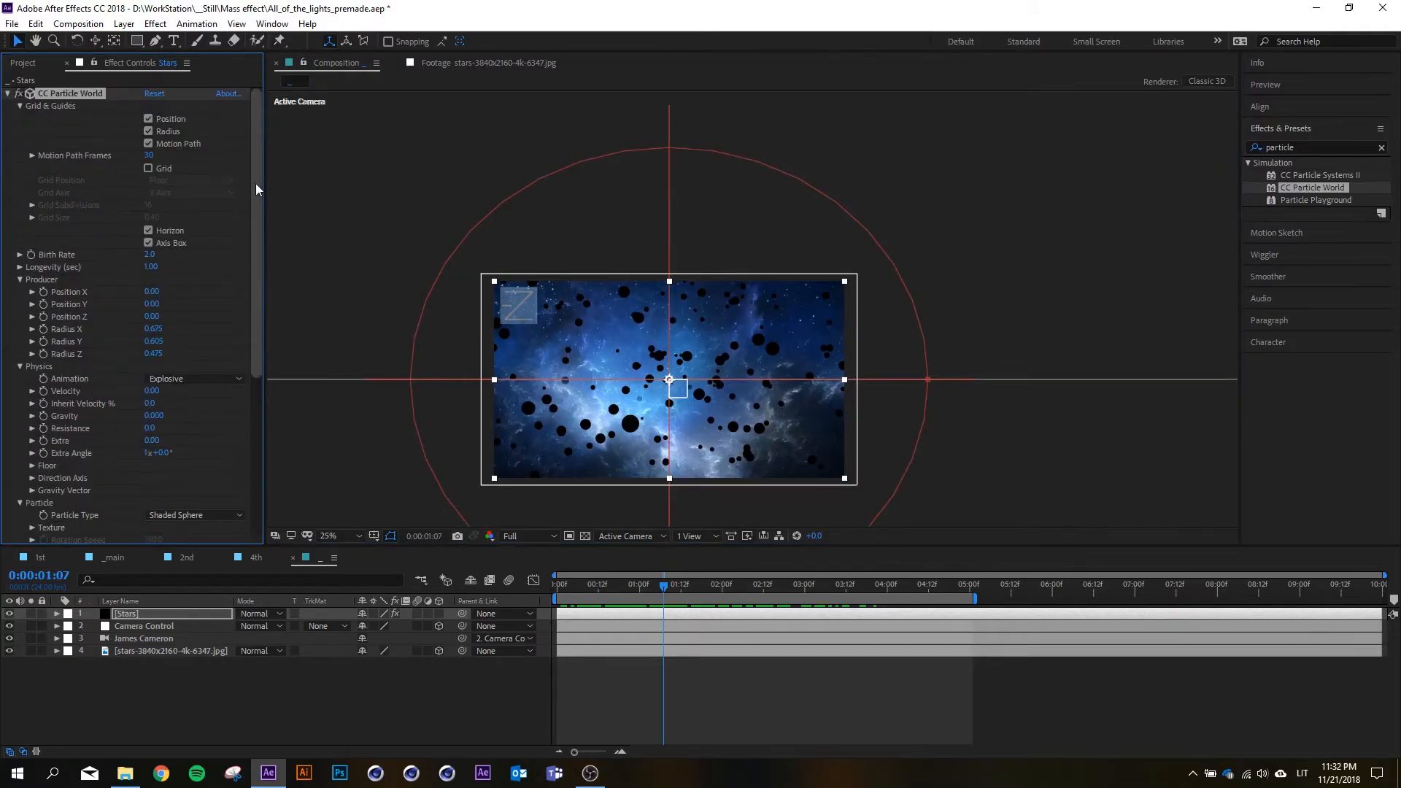
{"action": "left_click", "coordinate": [8, 93]}
{"action": "key", "text": "ctrl+space"}
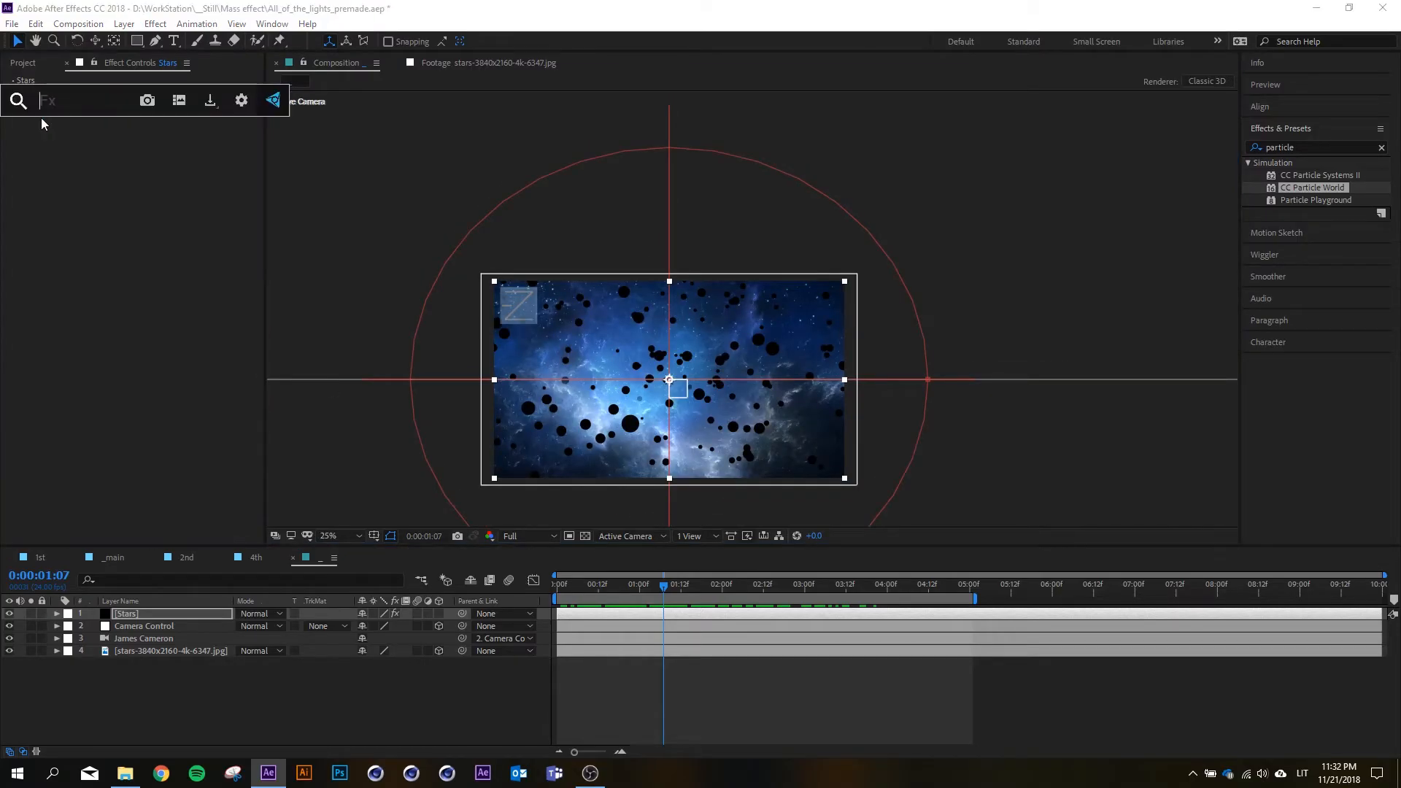
{"action": "type", "text": "inver"}
{"action": "key", "text": "Return"}
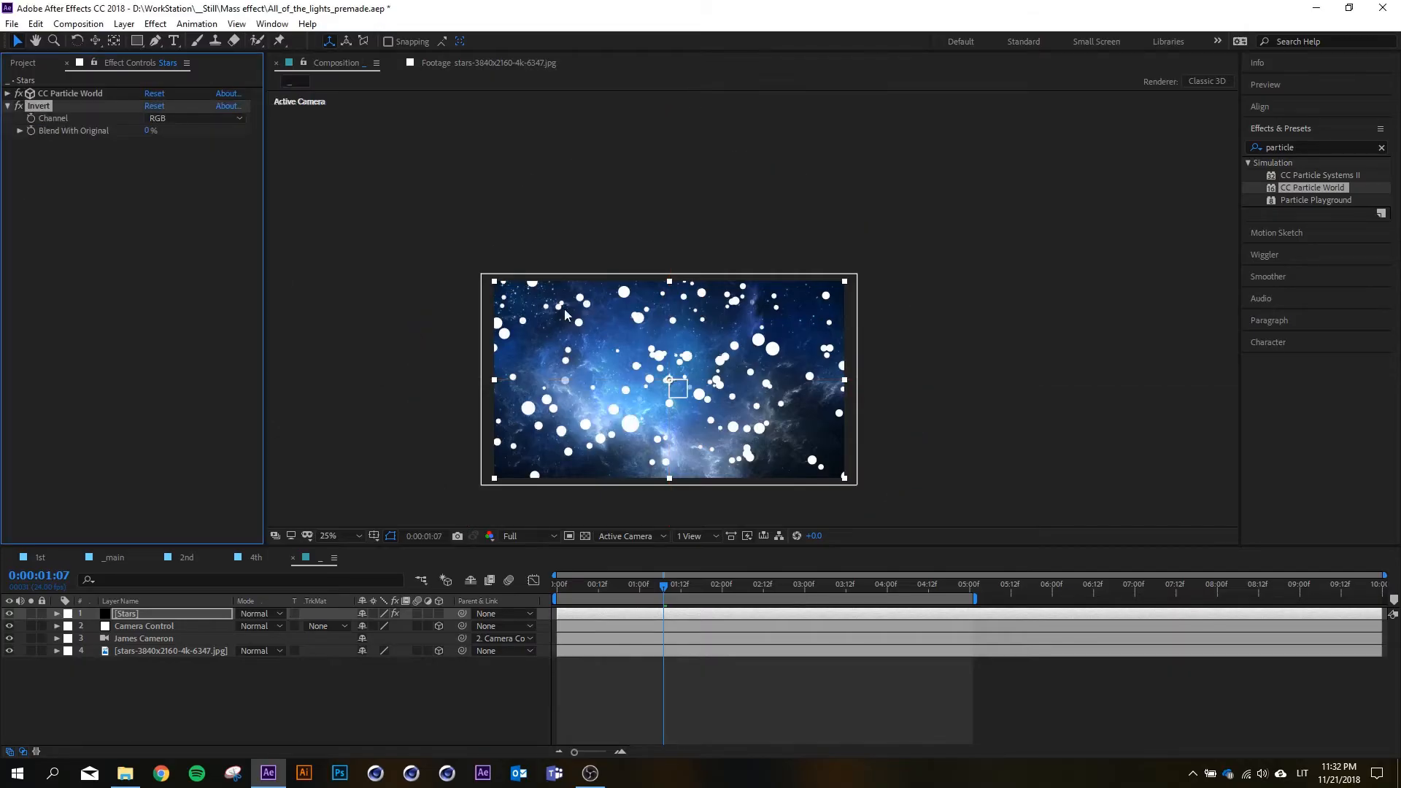
- Set the star particles' Birth Size and Death Size to 0.1 in CC Particle World
{"action": "scroll", "coordinate": [654, 405], "scroll_direction": "down", "scroll_amount": 2}
{"action": "scroll", "coordinate": [653, 405], "scroll_direction": "up", "scroll_amount": 4}
{"action": "left_click", "coordinate": [64, 96]}
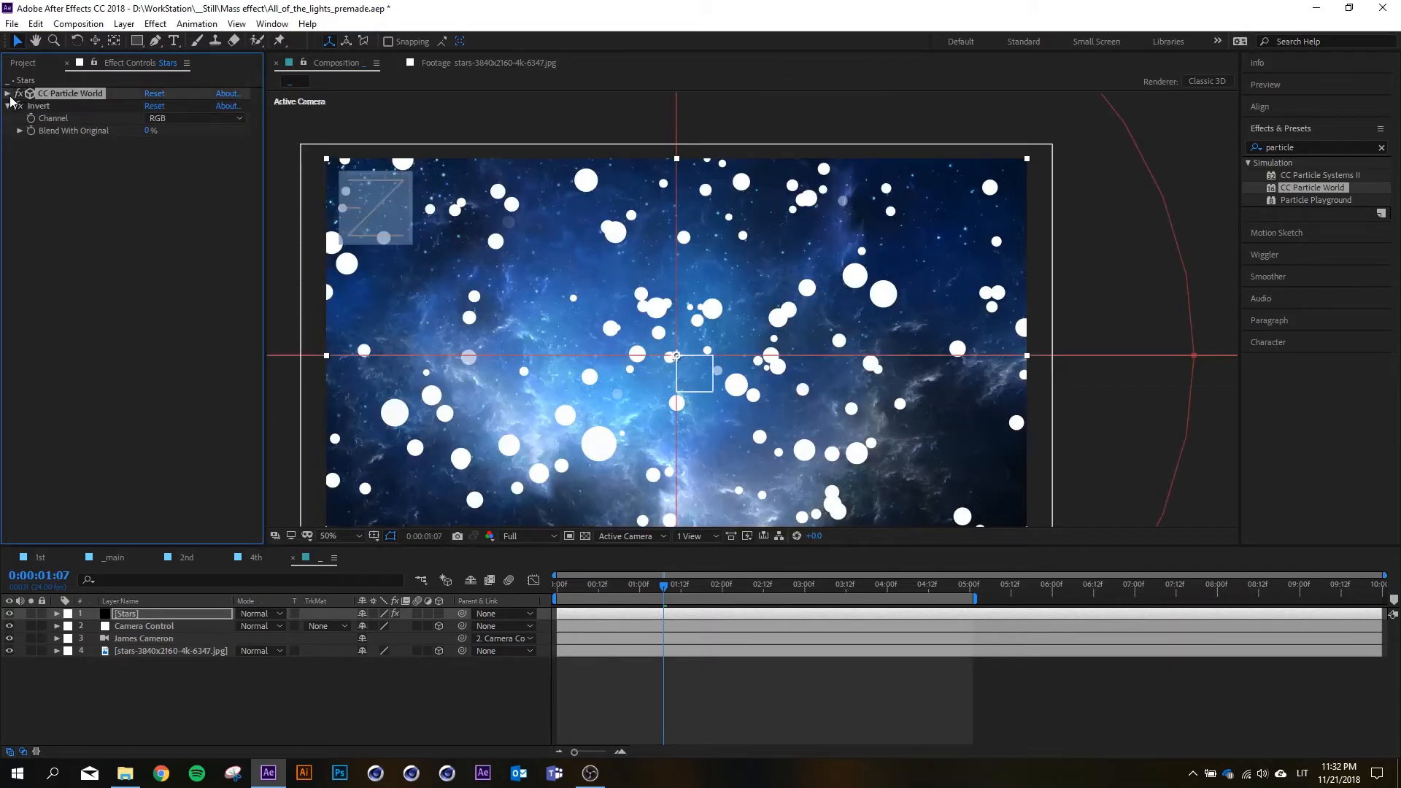
{"action": "left_click", "coordinate": [8, 93]}
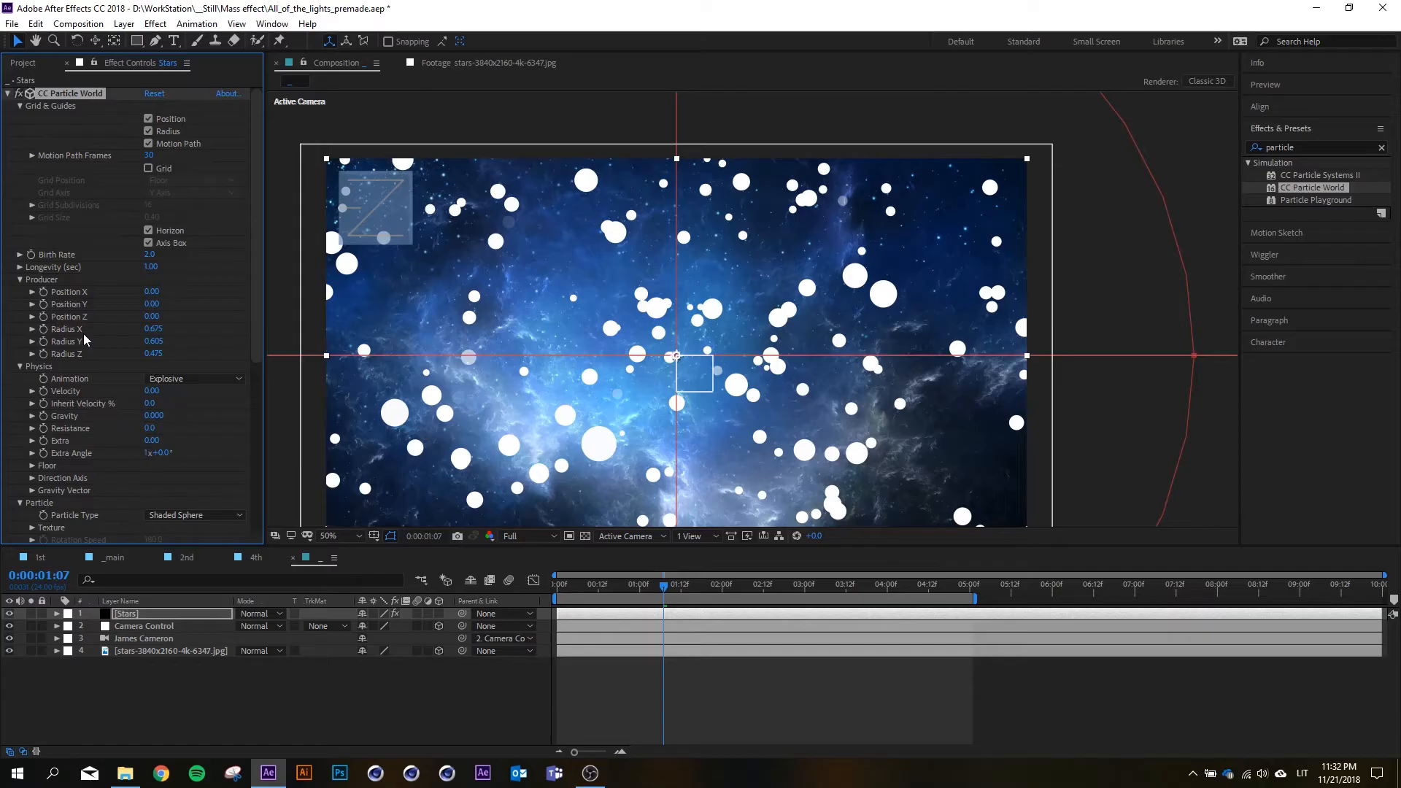
{"action": "scroll", "coordinate": [248, 415], "scroll_direction": "down", "scroll_amount": 5}
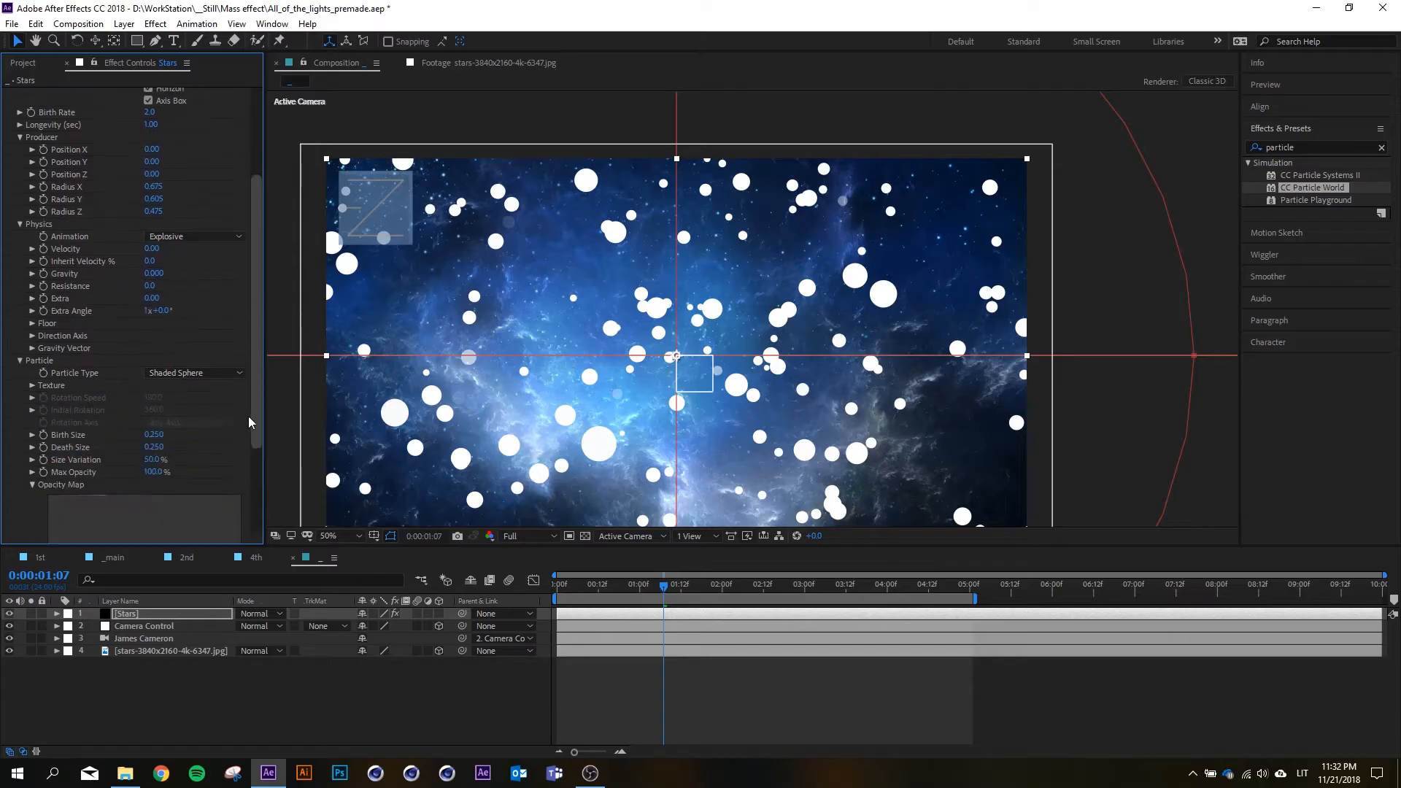
{"action": "left_click", "coordinate": [153, 383]}
{"action": "type", "text": "0,1"}
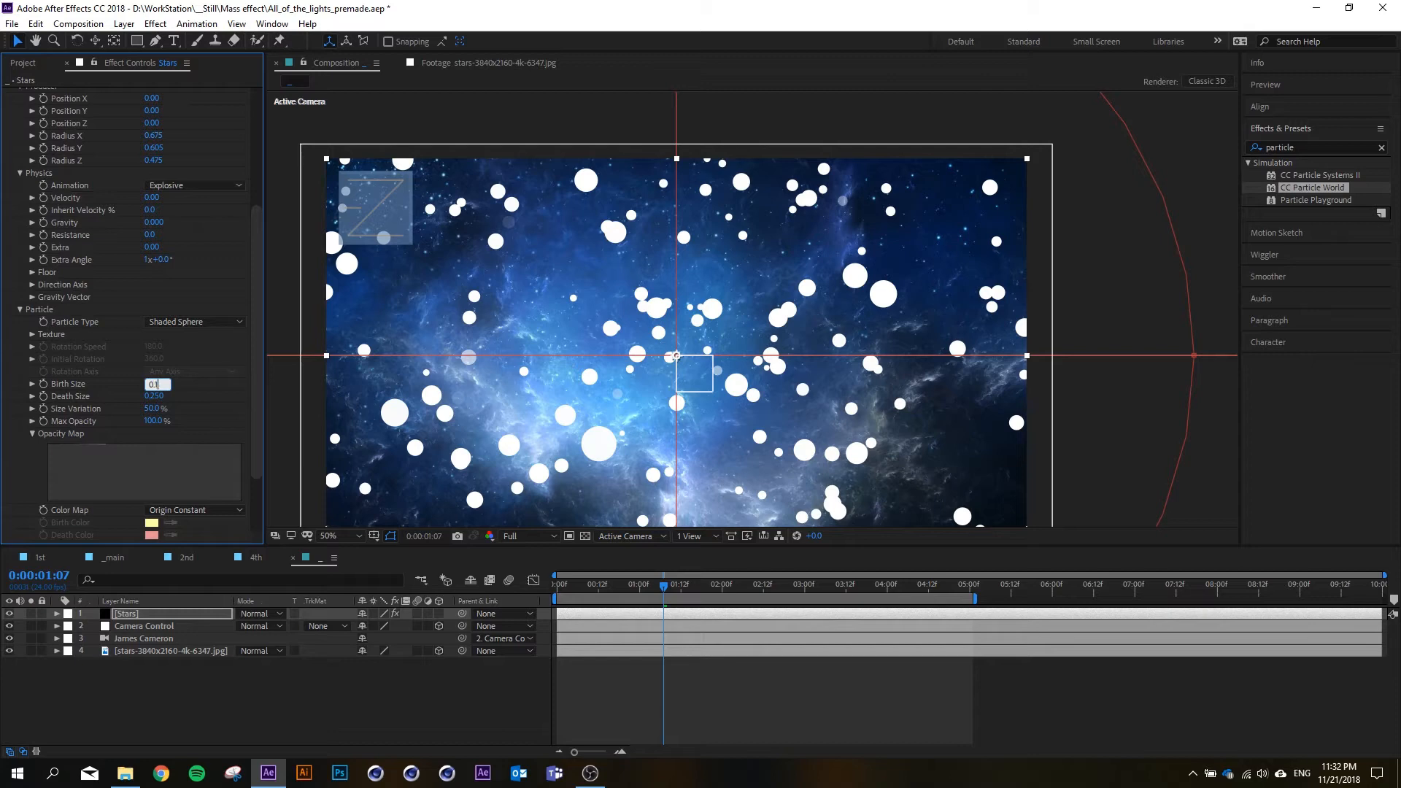
{"action": "key", "text": "Tab"}
{"action": "type", "text": "0.1"}
{"action": "key", "text": "Return"}
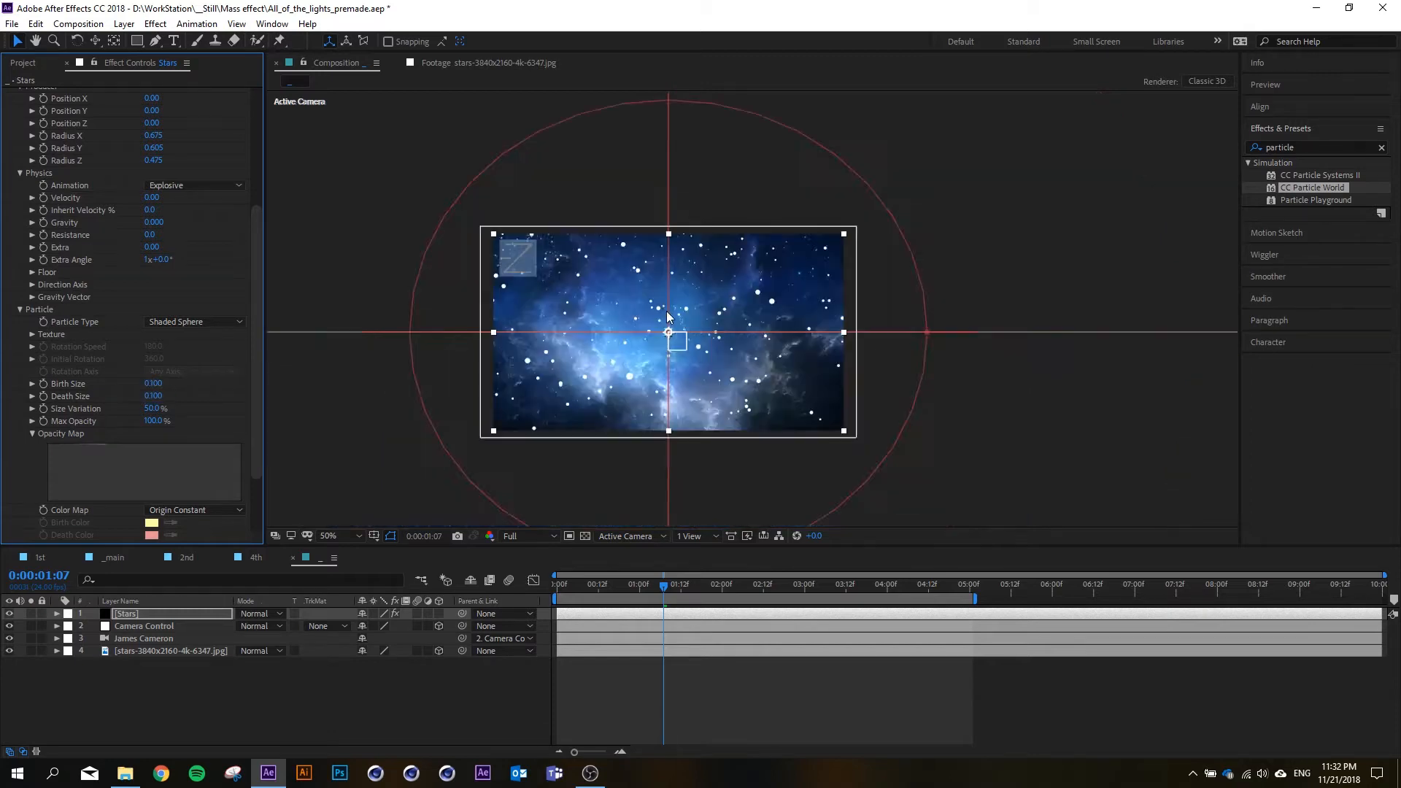
- Enlarge the Producer radii to X 1.005, Y 0.945 and Z 1.945 in Custom View 1, and preview the stars through the Active Camera
{"action": "left_click", "coordinate": [614, 536]}
{"action": "left_click", "coordinate": [636, 673]}
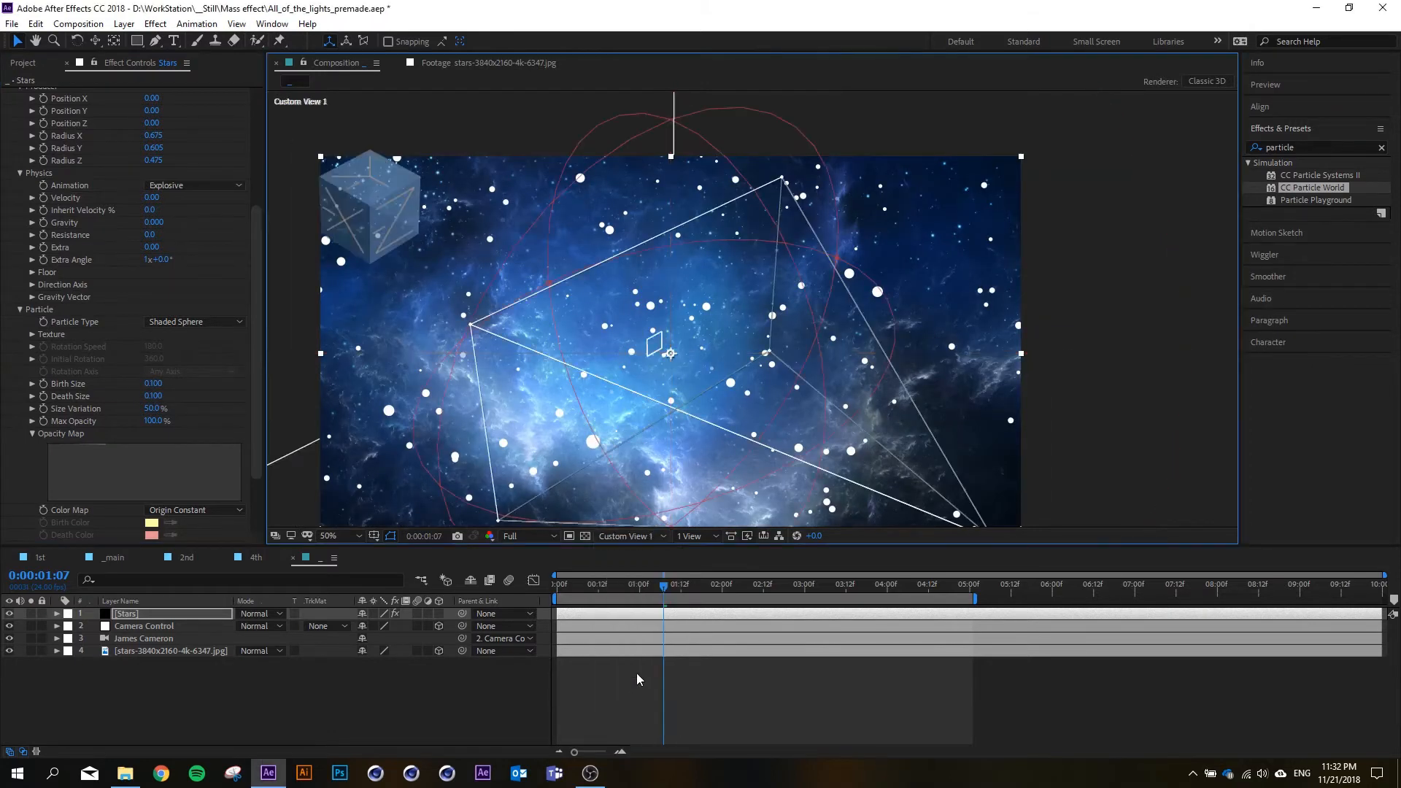
{"action": "scroll", "coordinate": [679, 385], "scroll_direction": "down", "scroll_amount": 1}
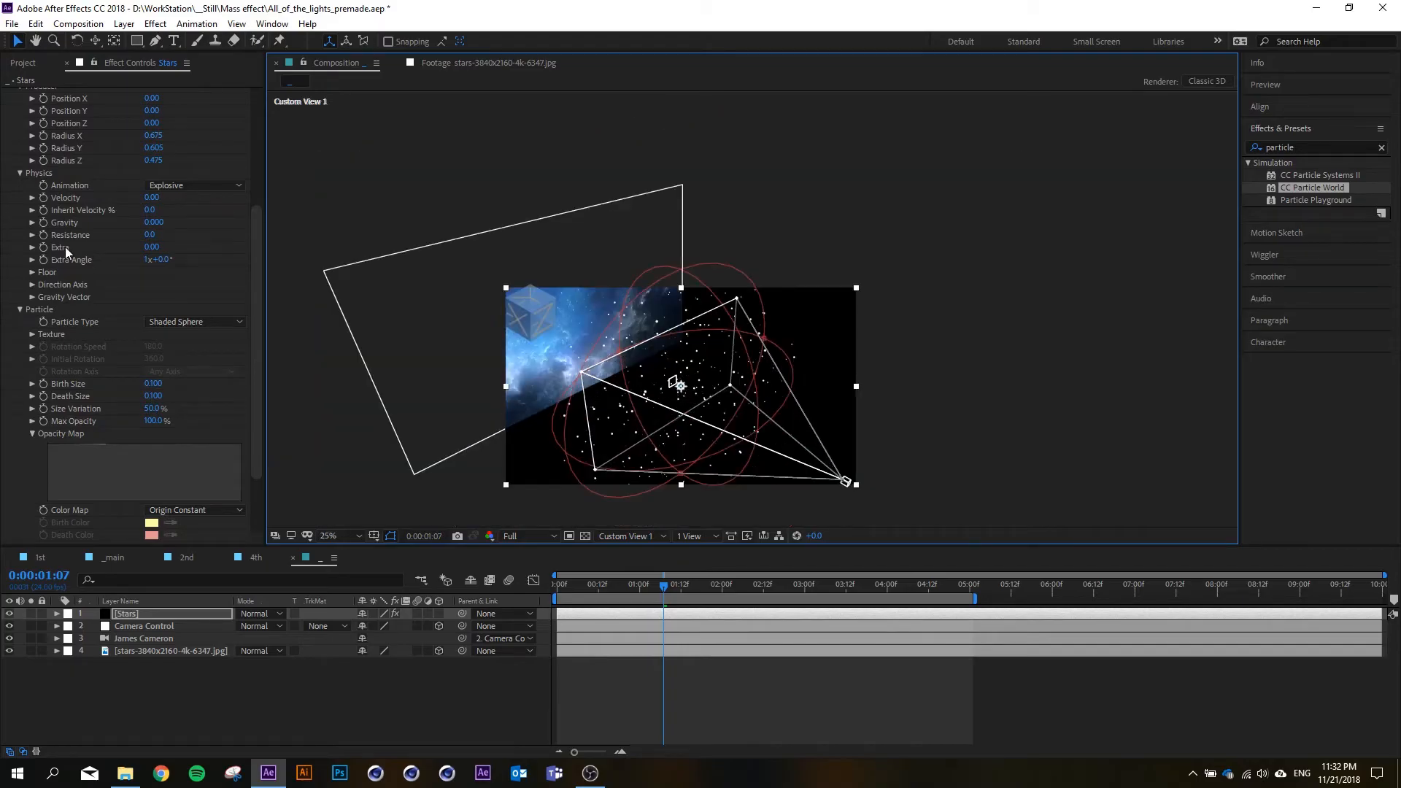
{"action": "scroll", "coordinate": [260, 224], "scroll_direction": "up", "scroll_amount": 3}
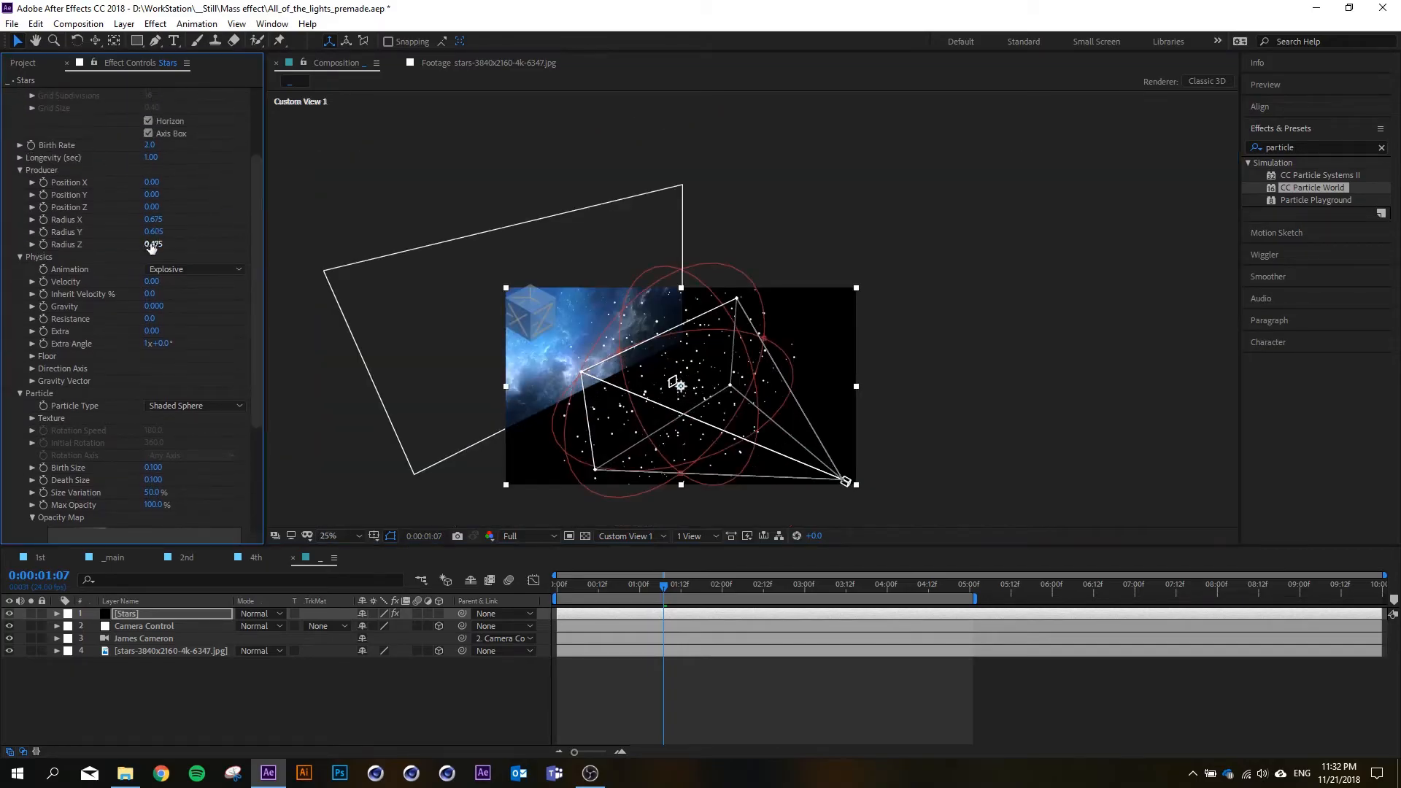
{"action": "left_click_drag", "start_coordinate": [153, 246], "coordinate": [258, 241]}
{"action": "left_click_drag", "start_coordinate": [153, 219], "coordinate": [179, 222]}
{"action": "left_click", "coordinate": [622, 533]}
{"action": "left_click", "coordinate": [627, 590]}
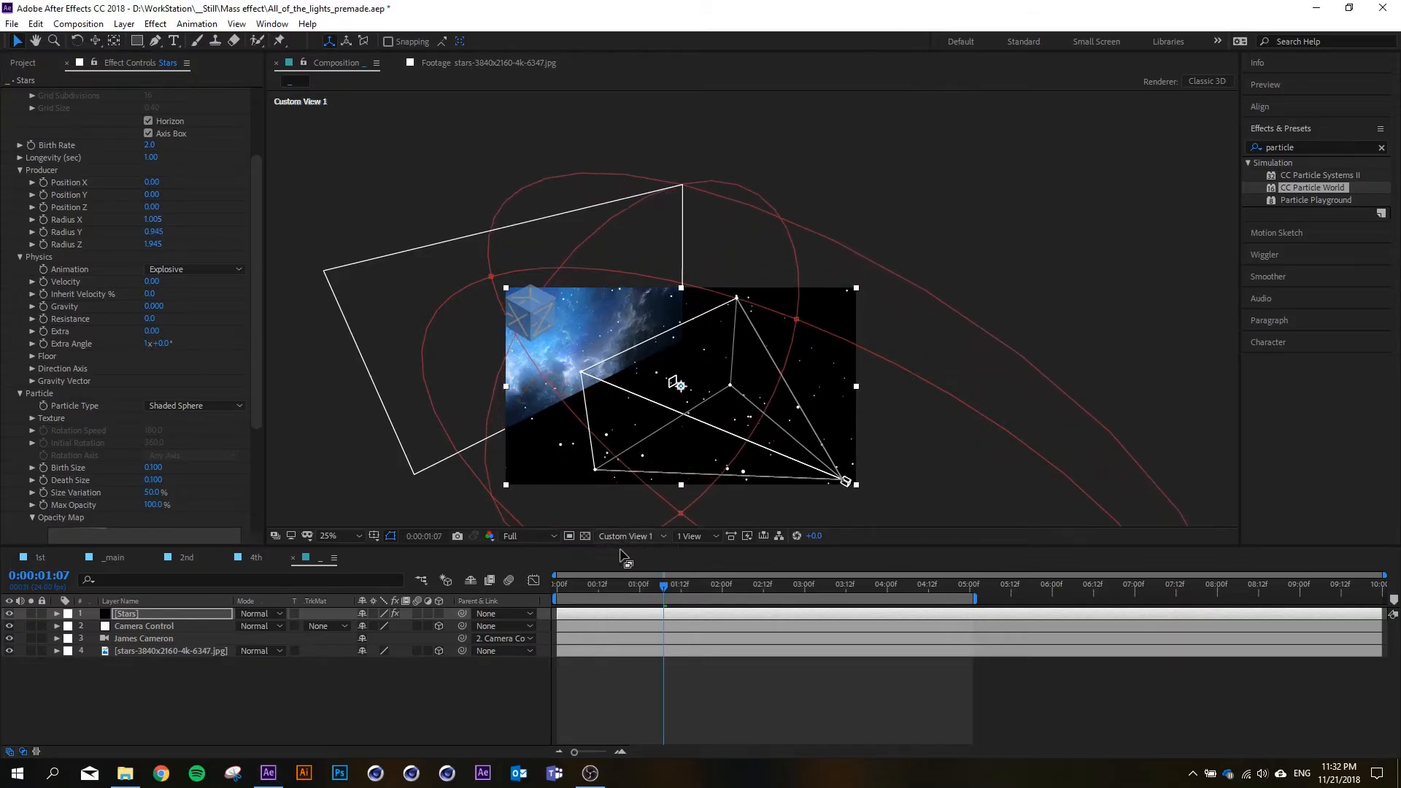
{"action": "left_click_drag", "start_coordinate": [607, 585], "coordinate": [681, 587]}
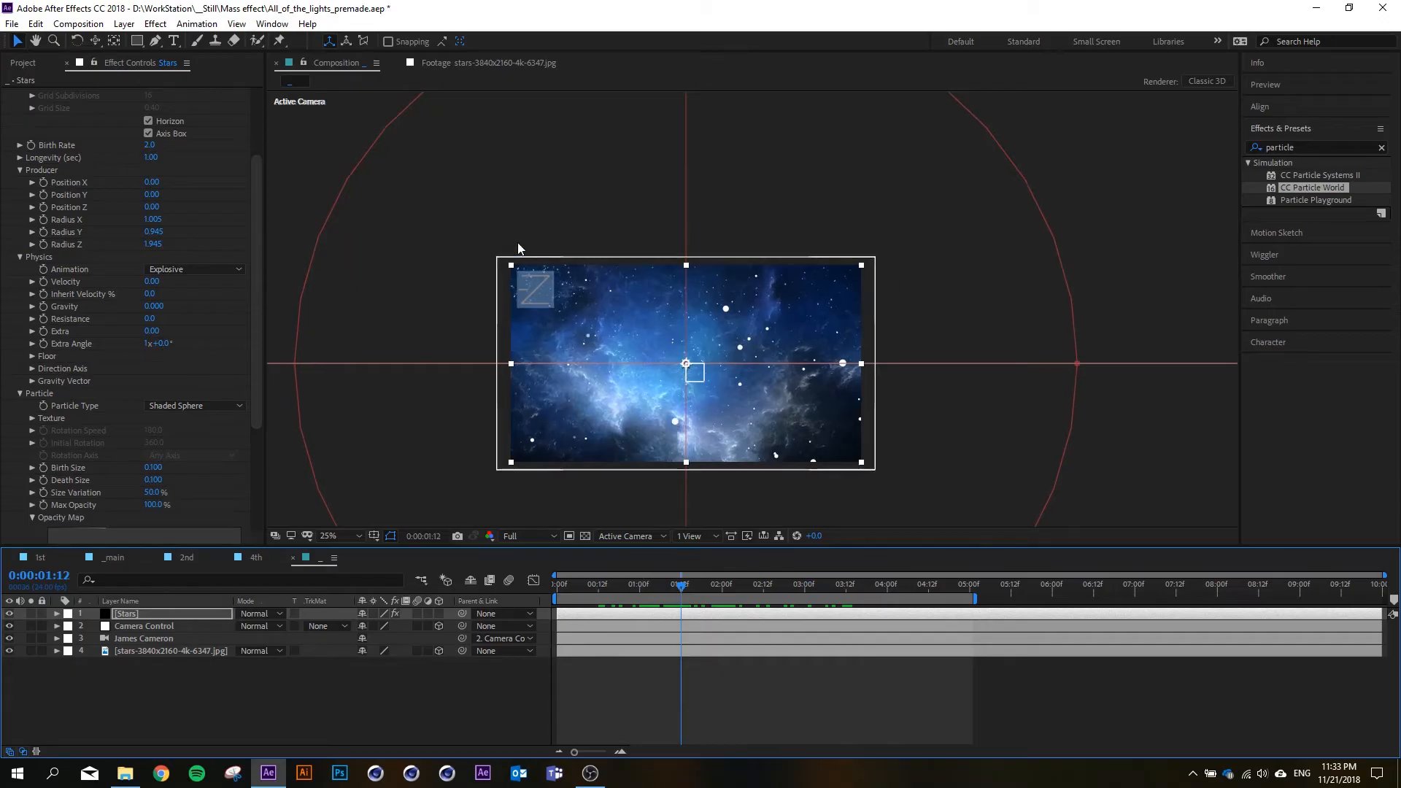
- Set the star particles' Birth Rate to 4 and their Longevity to 30 seconds
{"action": "left_click_drag", "start_coordinate": [254, 235], "coordinate": [264, 131]}
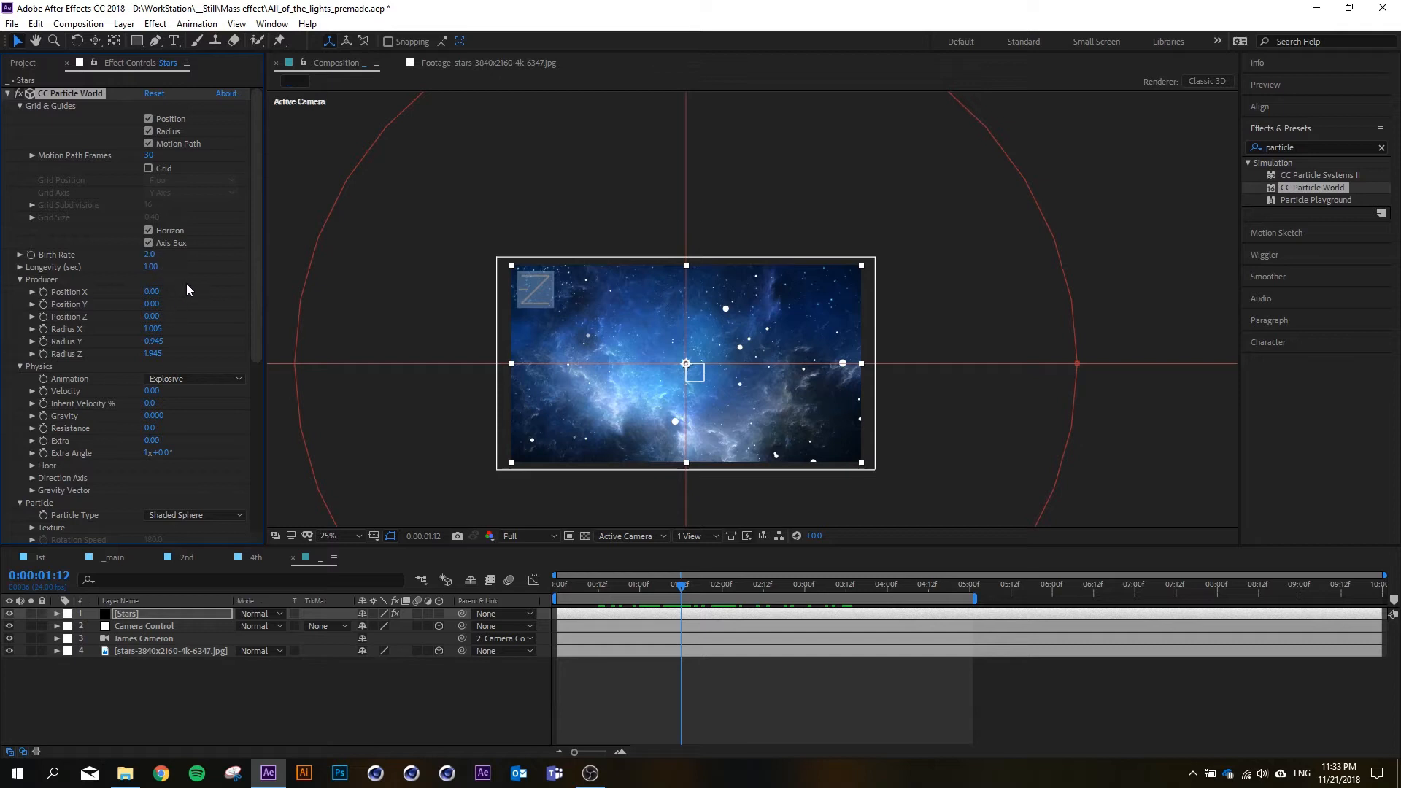
{"action": "left_click", "coordinate": [148, 253]}
{"action": "type", "text": "4"}
{"action": "key", "text": "Return"}
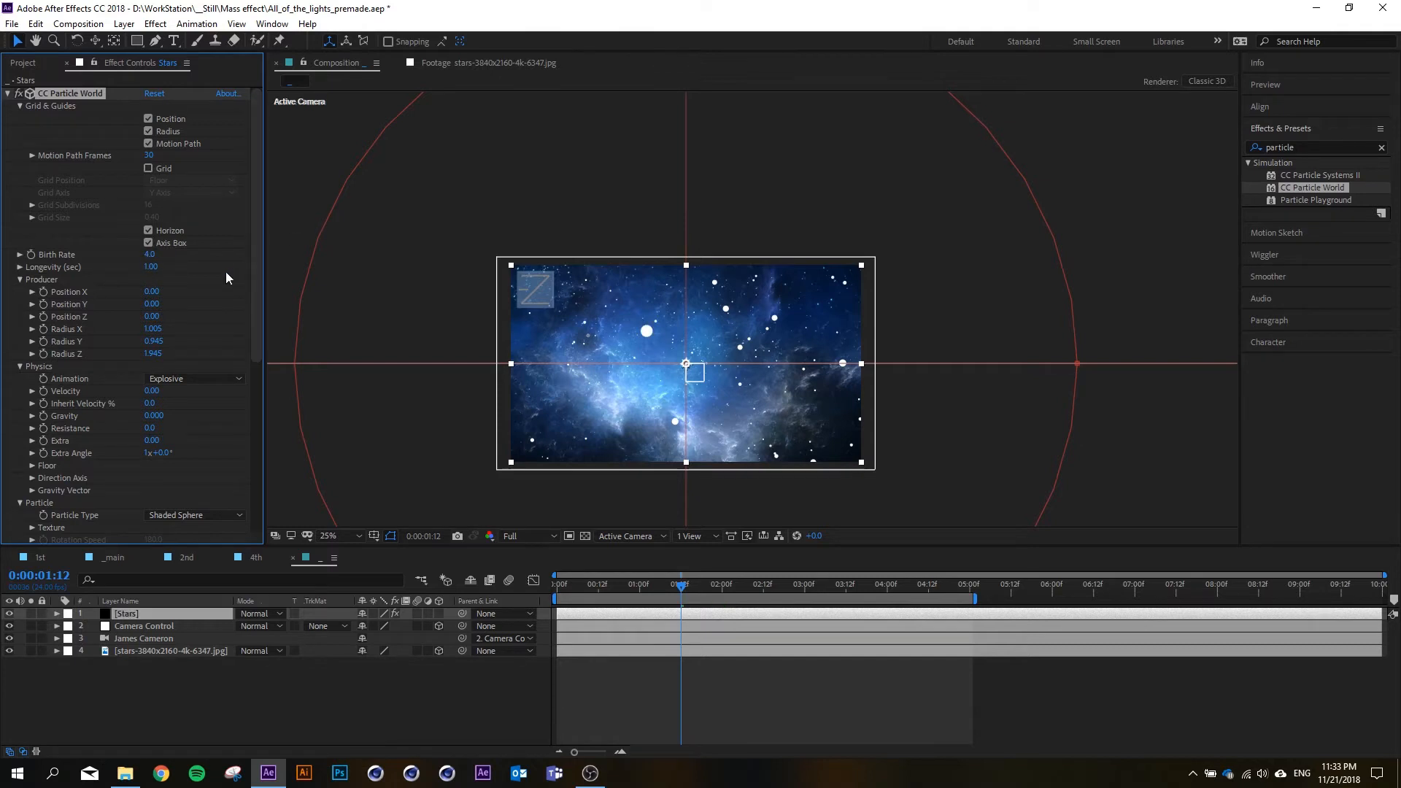
{"action": "left_click", "coordinate": [152, 267]}
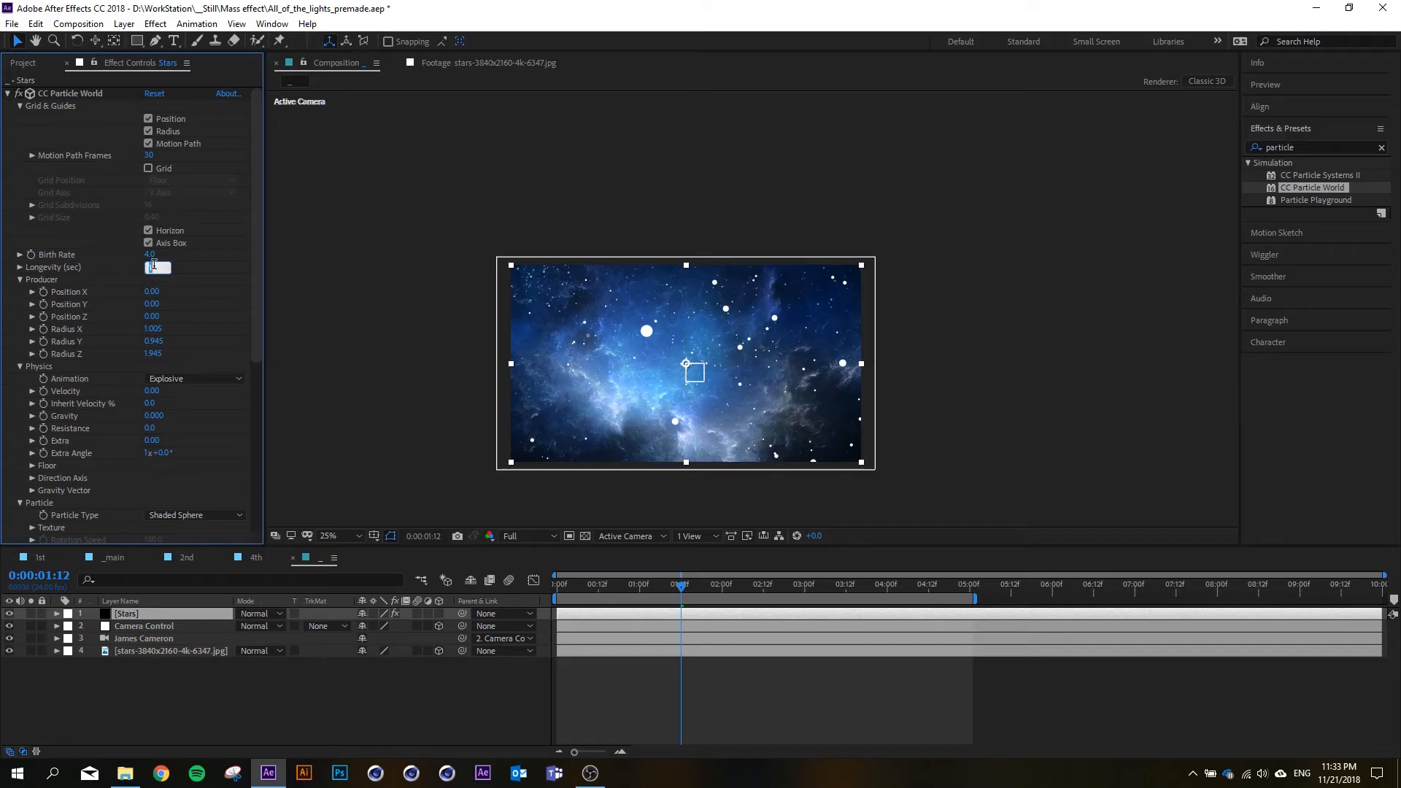
{"action": "type", "text": "30"}
{"action": "key", "text": "Return"}
- Keyframe the stars' Birth Rate at its current value at 0:00:03:13 and at 0 one frame after it
{"action": "scroll", "coordinate": [654, 460], "scroll_direction": "down", "scroll_amount": 1}
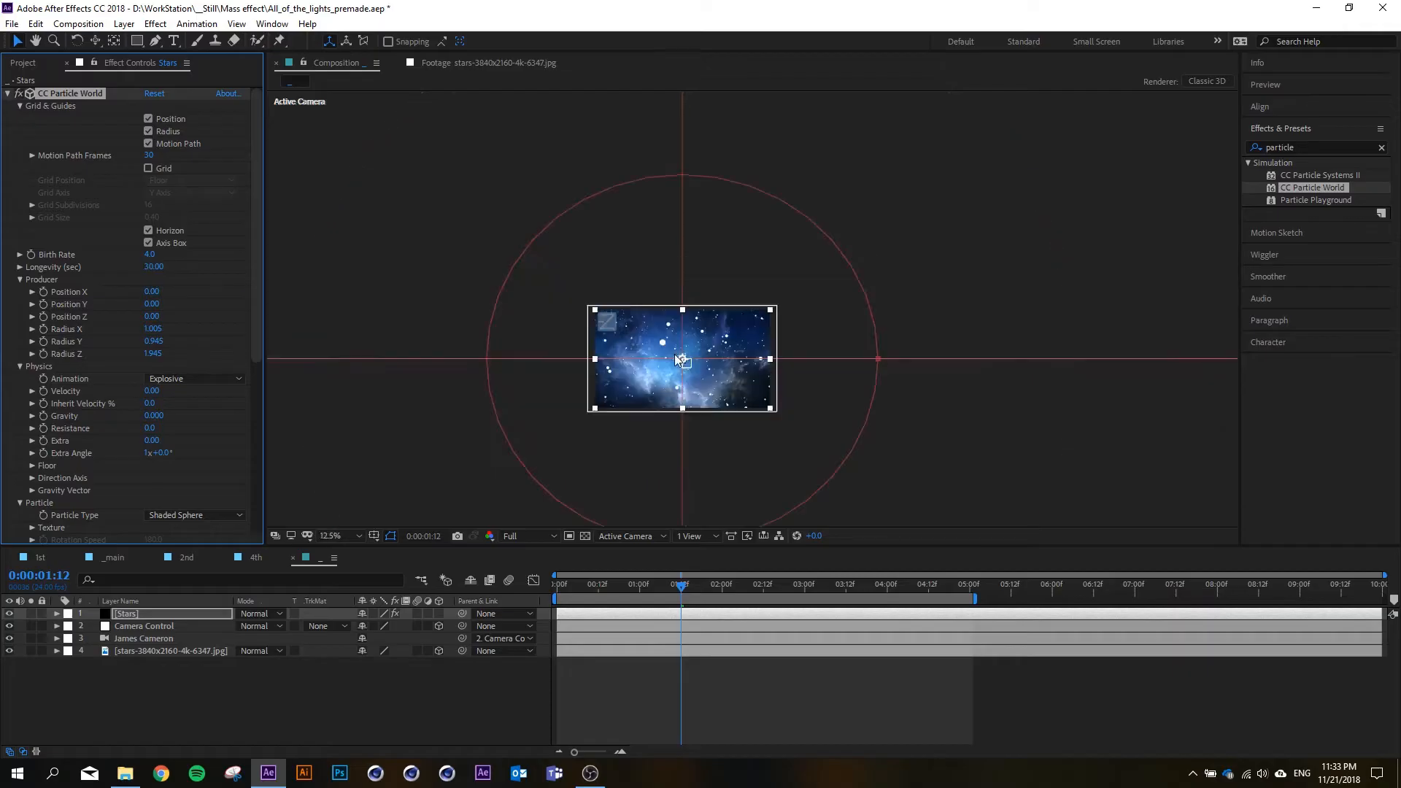
{"action": "scroll", "coordinate": [658, 462], "scroll_direction": "up", "scroll_amount": 2}
{"action": "left_click_drag", "start_coordinate": [696, 593], "coordinate": [851, 589]}
{"action": "scroll", "coordinate": [736, 375], "scroll_direction": "down", "scroll_amount": 1}
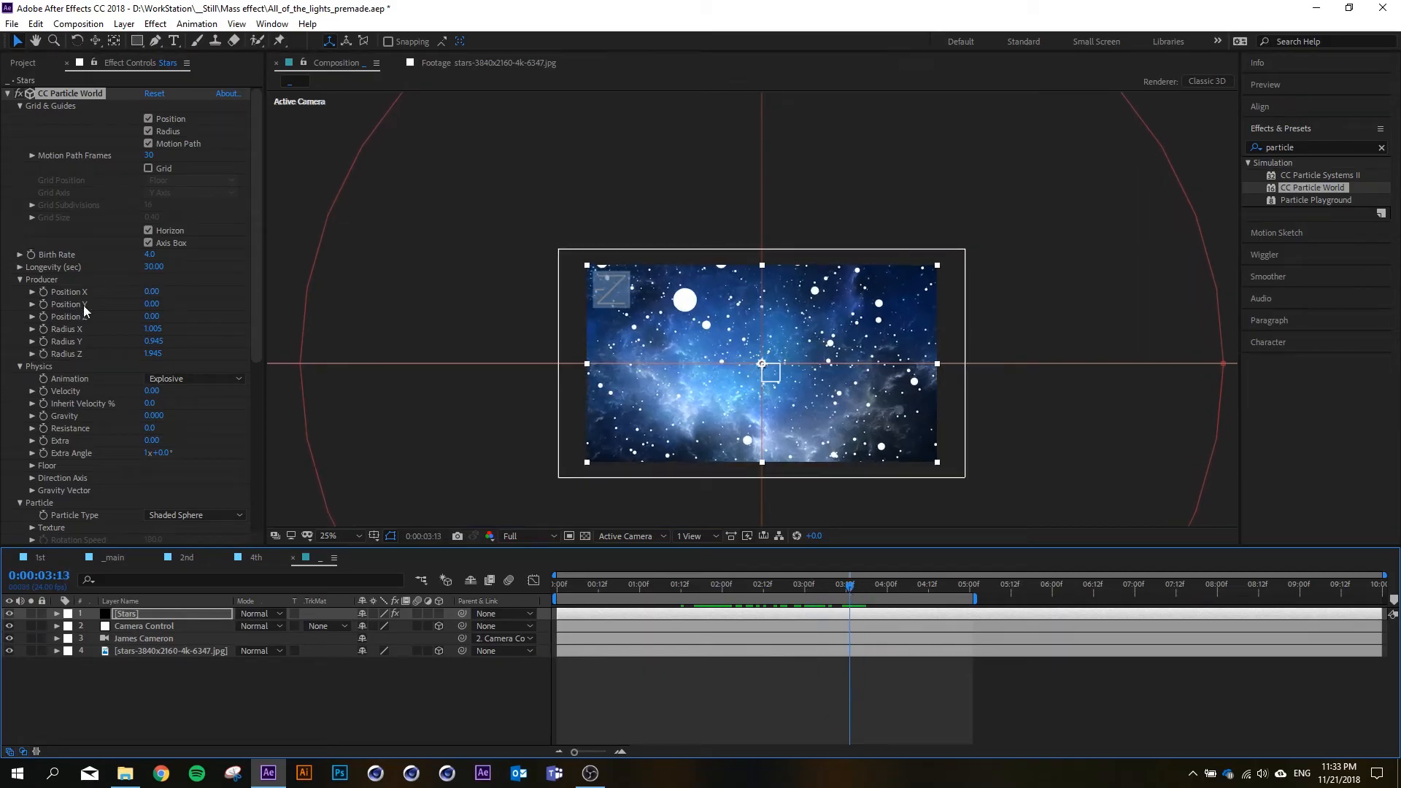
{"action": "left_click", "coordinate": [32, 256]}
{"action": "key", "text": "u"}
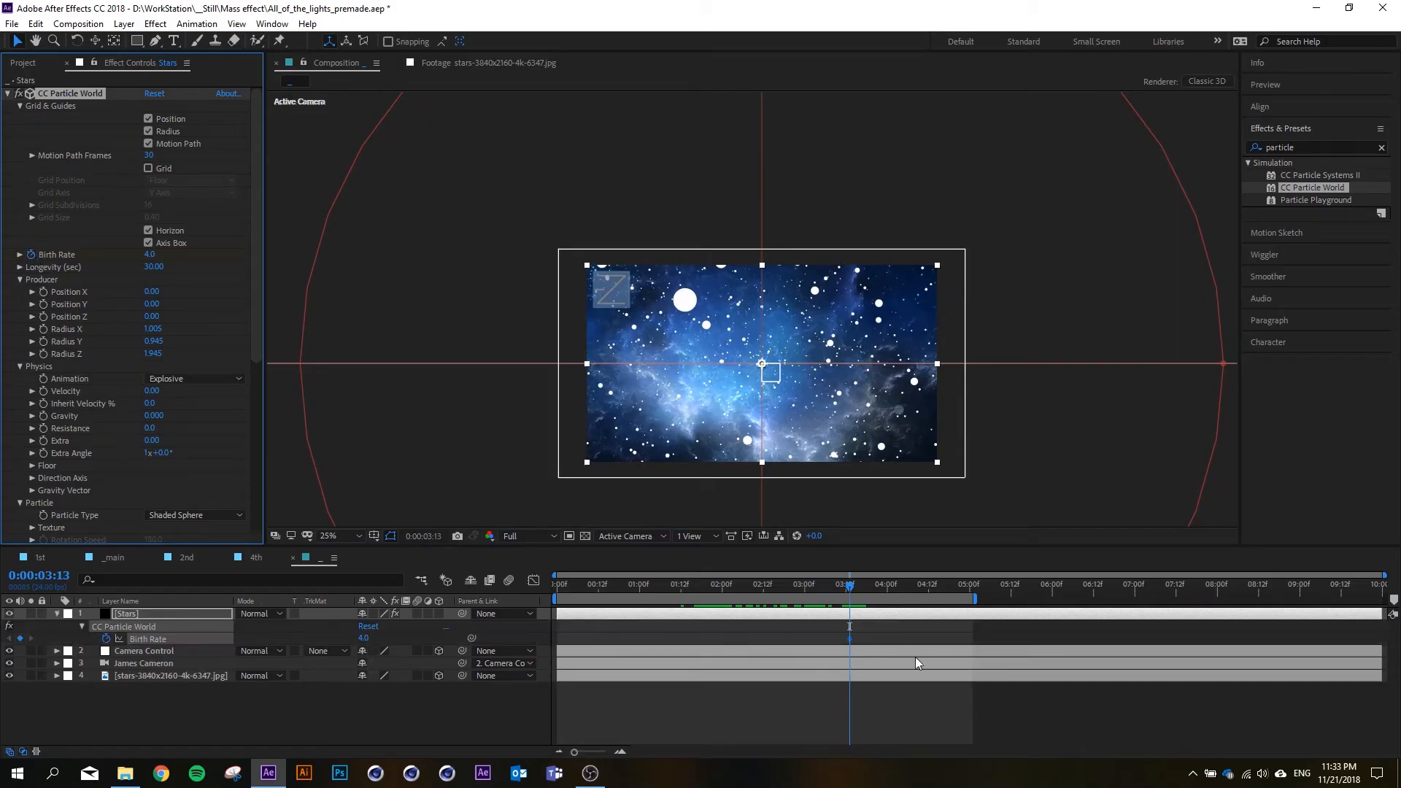
{"action": "scroll", "coordinate": [826, 629], "scroll_direction": "up", "scroll_amount": 3}
{"action": "key", "text": "Page_Down"}
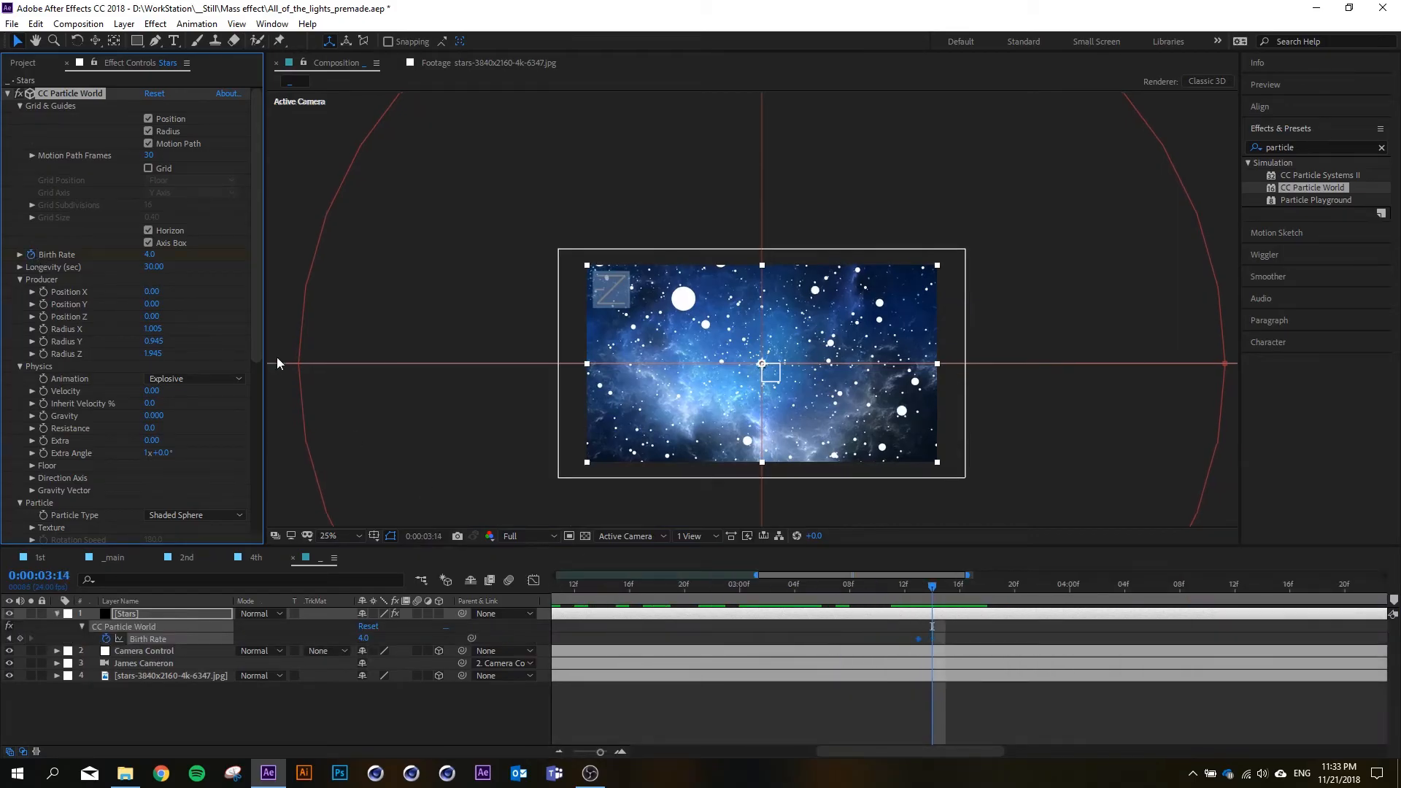
{"action": "type", "text": "0"}
{"action": "key", "text": "Return"}
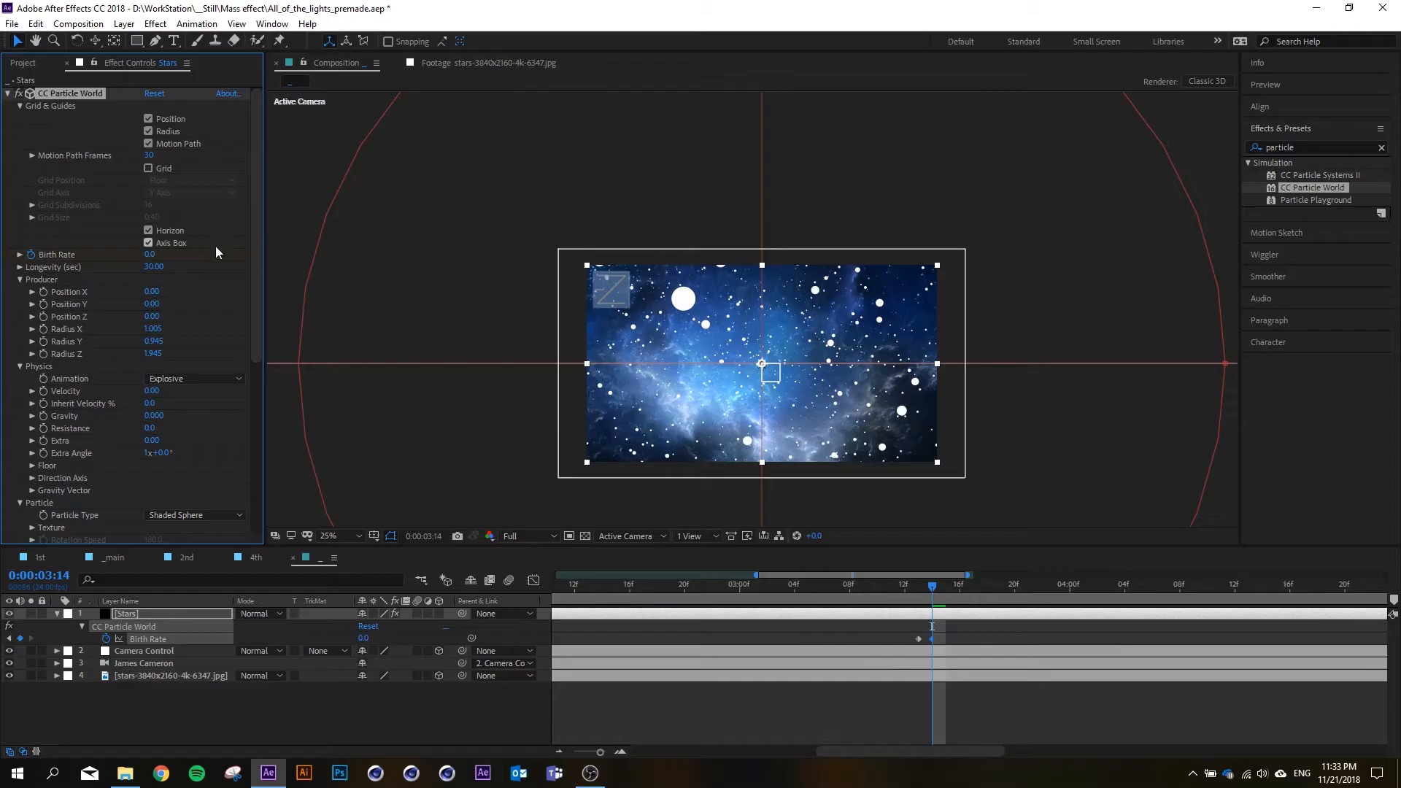
- Slide the Stars layer earlier so its Birth Rate keyframes sit at the composition start, and preview the static stars up to 0:00:02:20
{"action": "mouse_move", "coordinate": [933, 590]}
{"action": "left_mouse_down"}
{"action": "mouse_move", "coordinate": [1274, 602]}
{"action": "mouse_move", "coordinate": [932, 607]}
{"action": "left_mouse_up"}
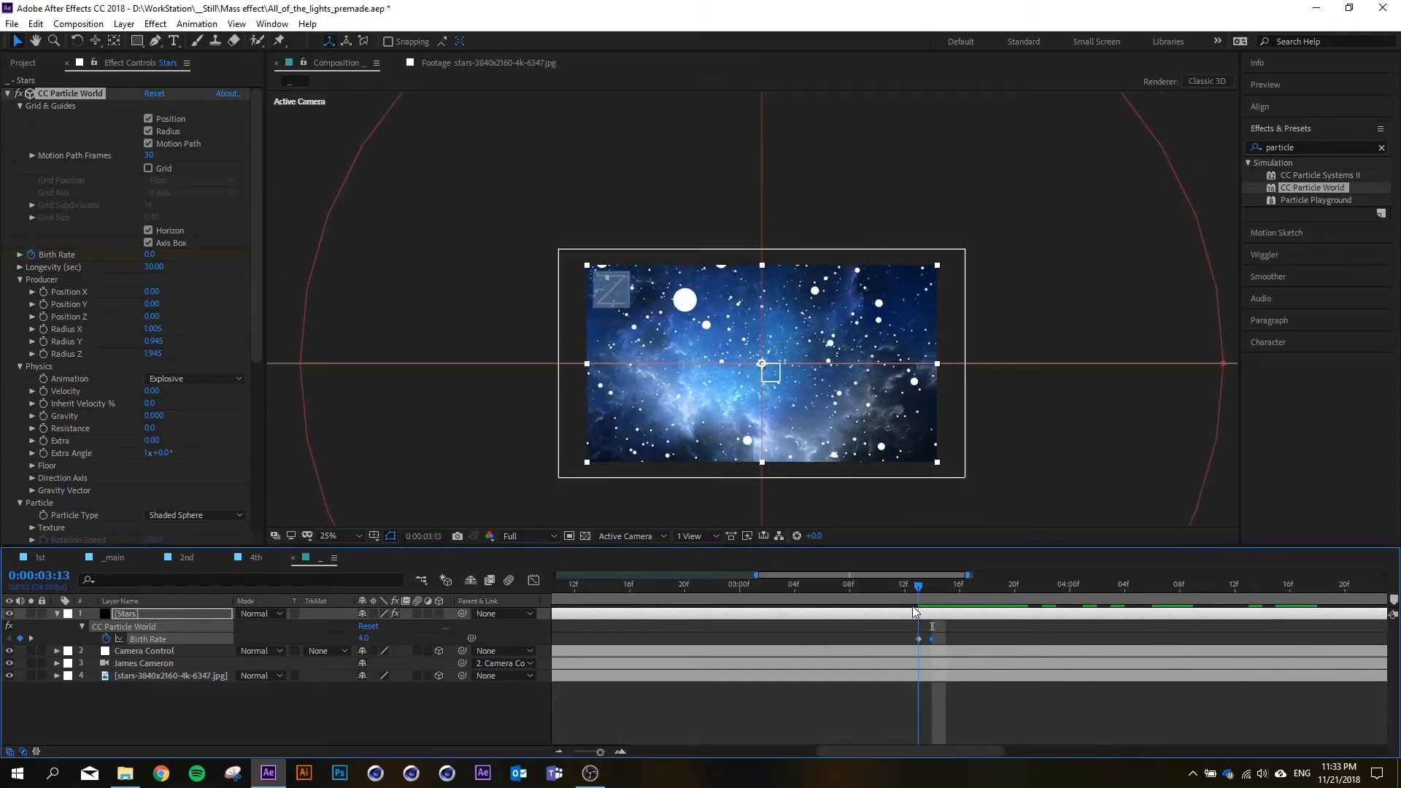
{"action": "scroll", "coordinate": [918, 642], "scroll_direction": "down", "scroll_amount": 3}
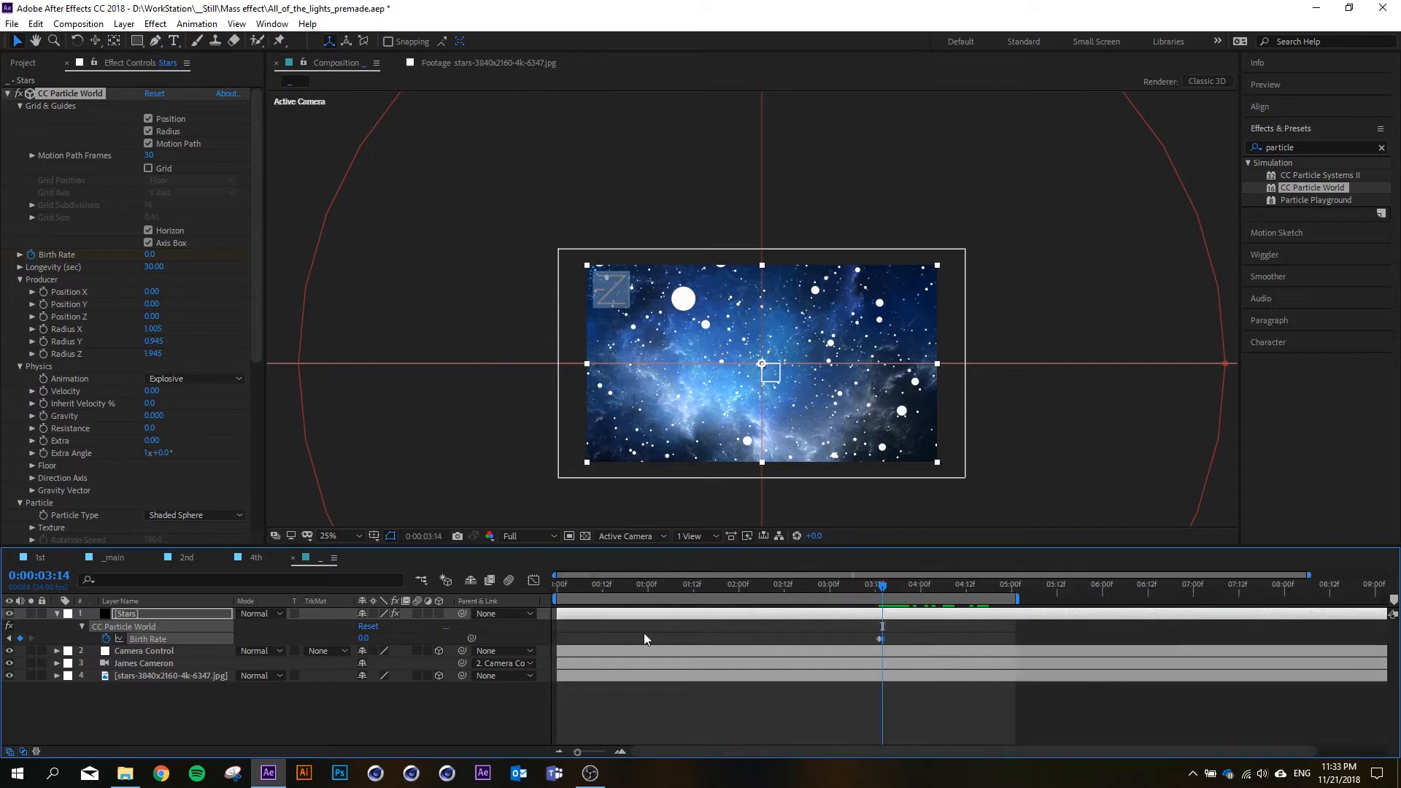
{"action": "mouse_move", "coordinate": [557, 613]}
{"action": "left_mouse_down"}
{"action": "mouse_move", "coordinate": [877, 616]}
{"action": "mouse_move", "coordinate": [565, 620]}
{"action": "left_mouse_up"}
{"action": "left_click", "coordinate": [555, 597]}
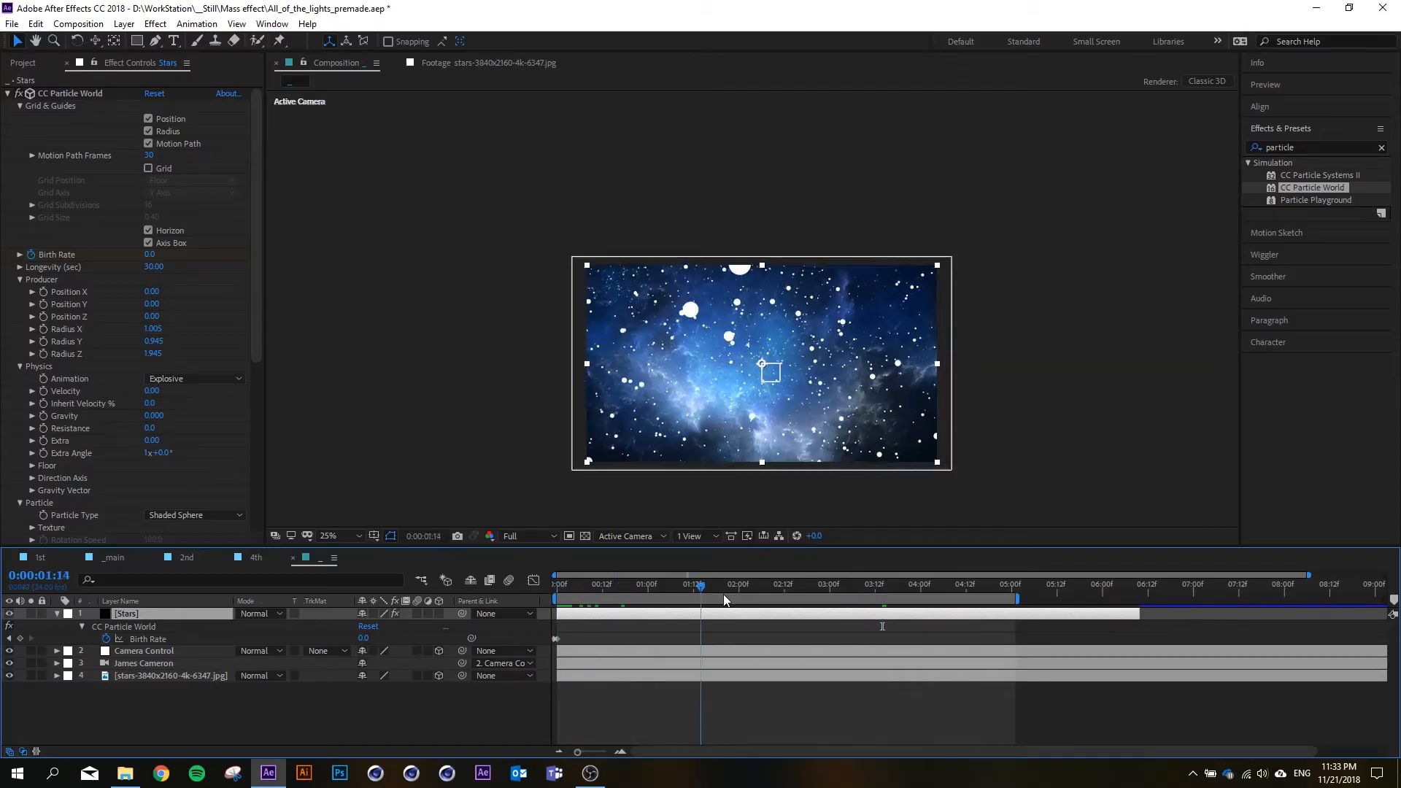
{"action": "left_click_drag", "start_coordinate": [559, 591], "coordinate": [814, 605]}
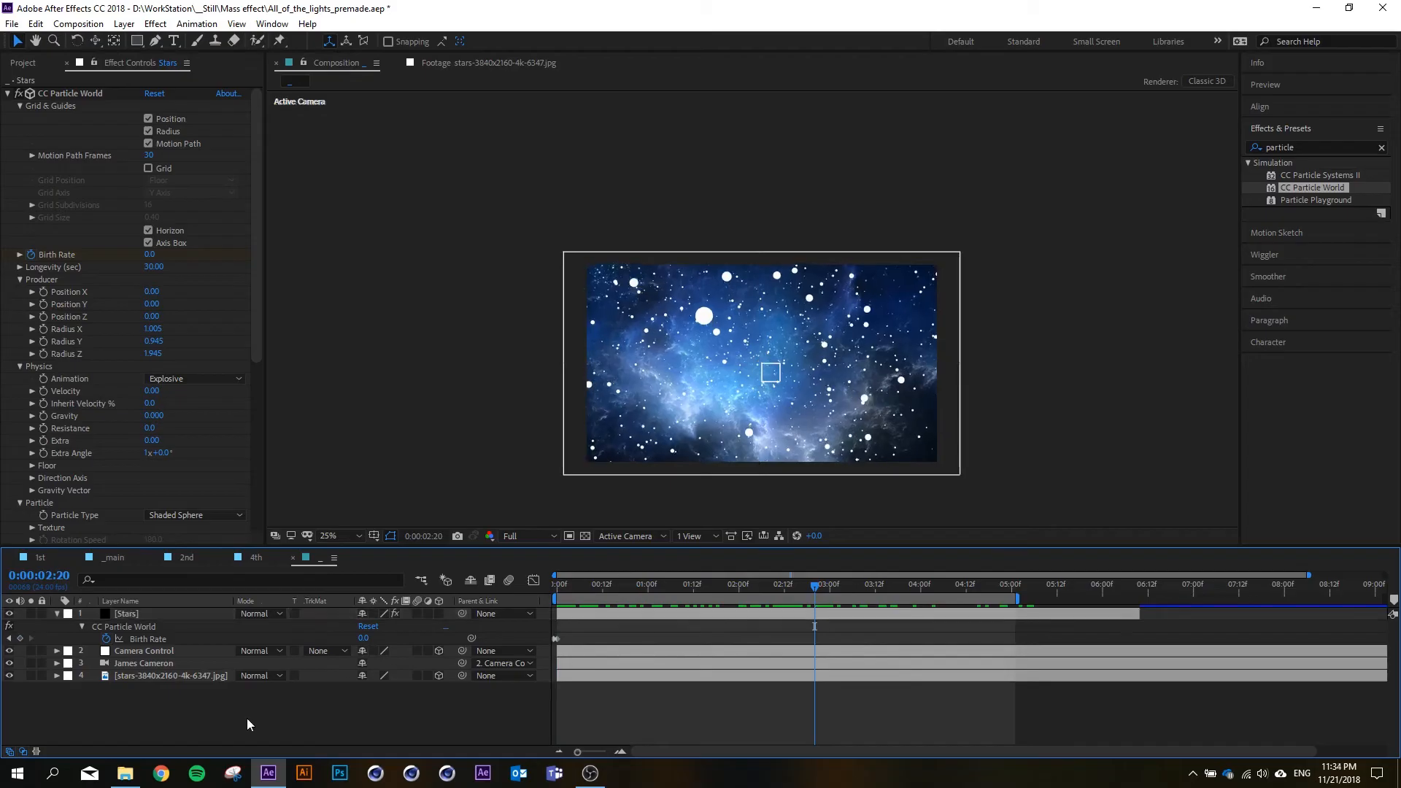
{"action": "key", "text": "u"}
- Increase the particle Producer radii to X 1.235, Y 1.155 and Z 2.115
{"action": "left_click_drag", "start_coordinate": [741, 399], "coordinate": [724, 418]}
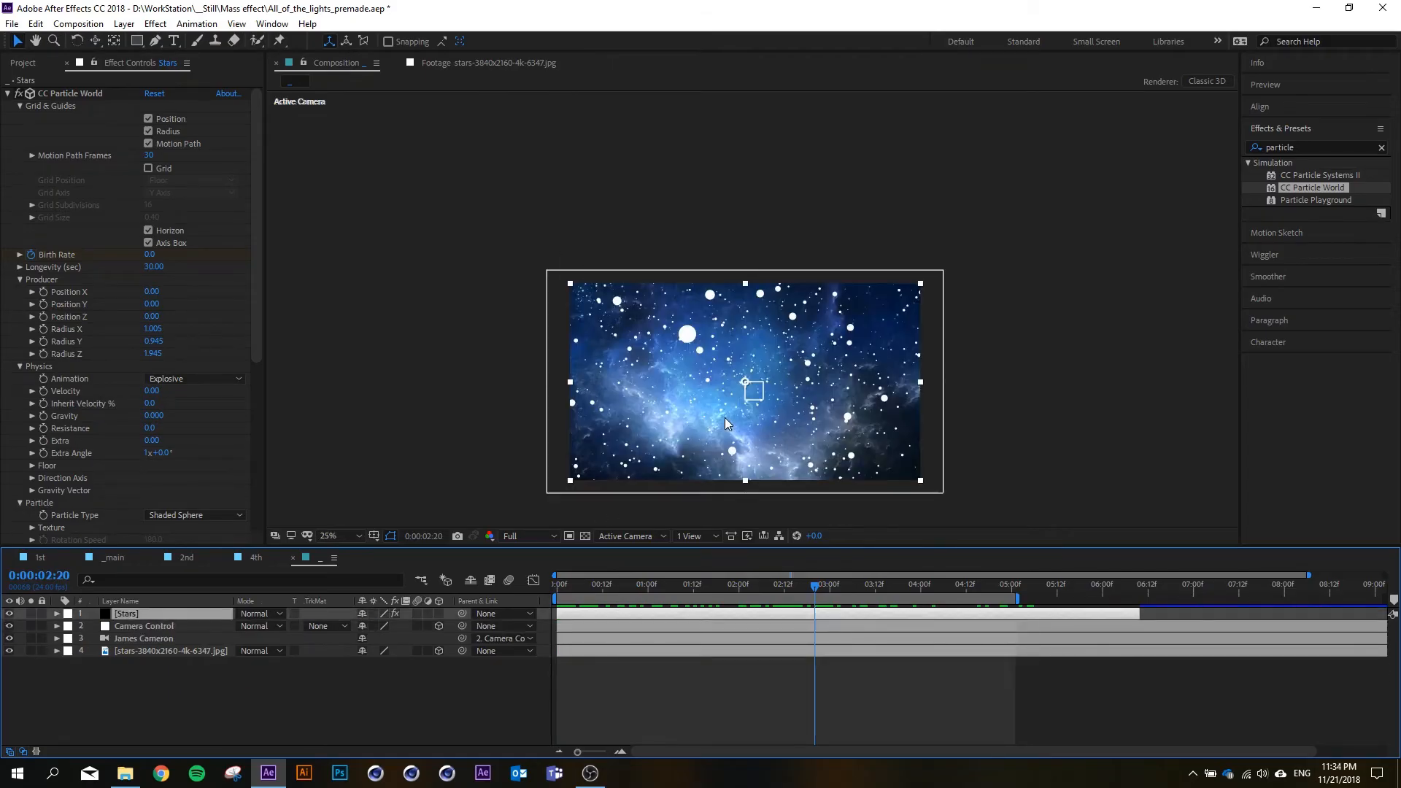
{"action": "left_click_drag", "start_coordinate": [257, 308], "coordinate": [256, 370]}
{"action": "scroll", "coordinate": [742, 371], "scroll_direction": "down", "scroll_amount": 1}
{"action": "scroll", "coordinate": [743, 371], "scroll_direction": "up", "scroll_amount": 1}
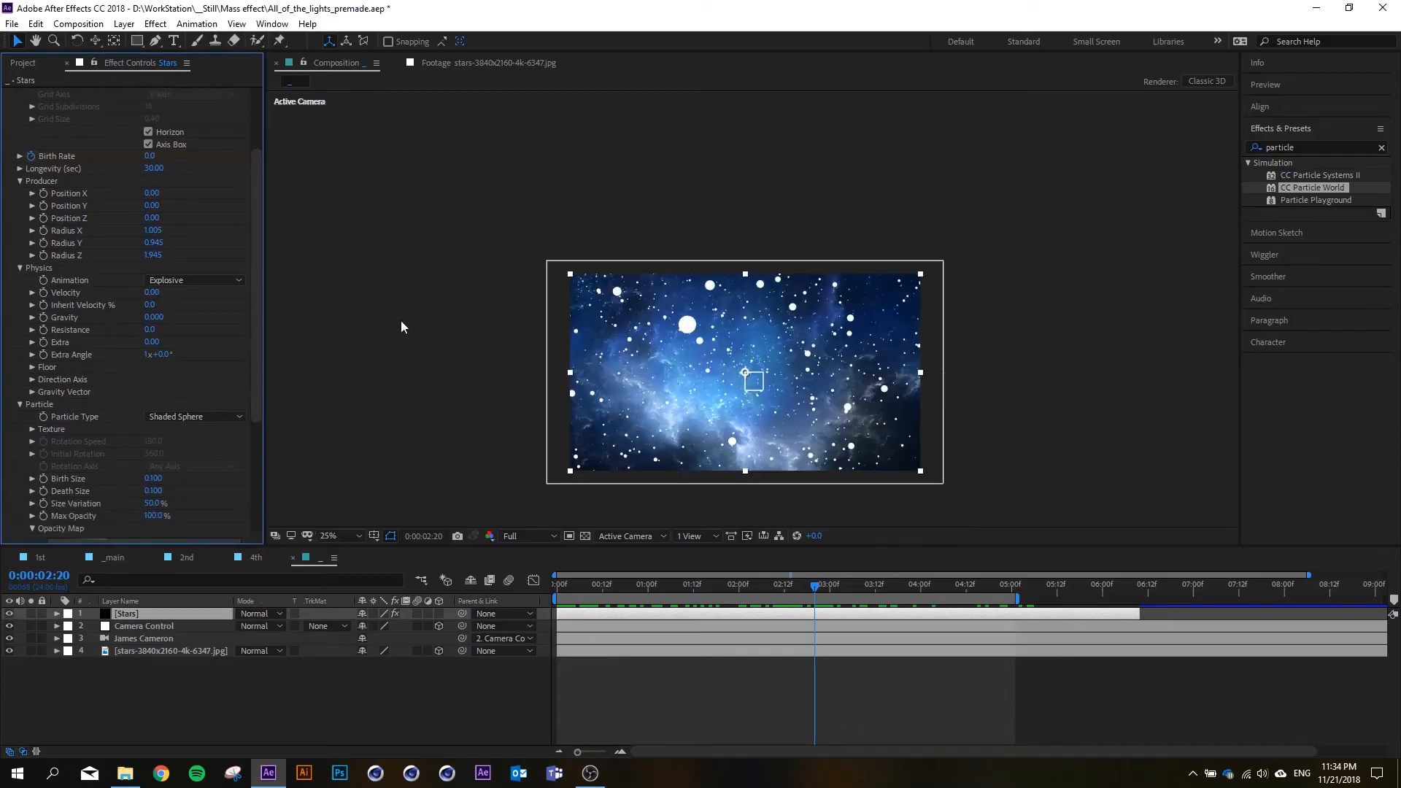
{"action": "left_click_drag", "start_coordinate": [153, 254], "coordinate": [170, 232]}
{"action": "scroll", "coordinate": [255, 253], "scroll_direction": "down", "scroll_amount": 1}
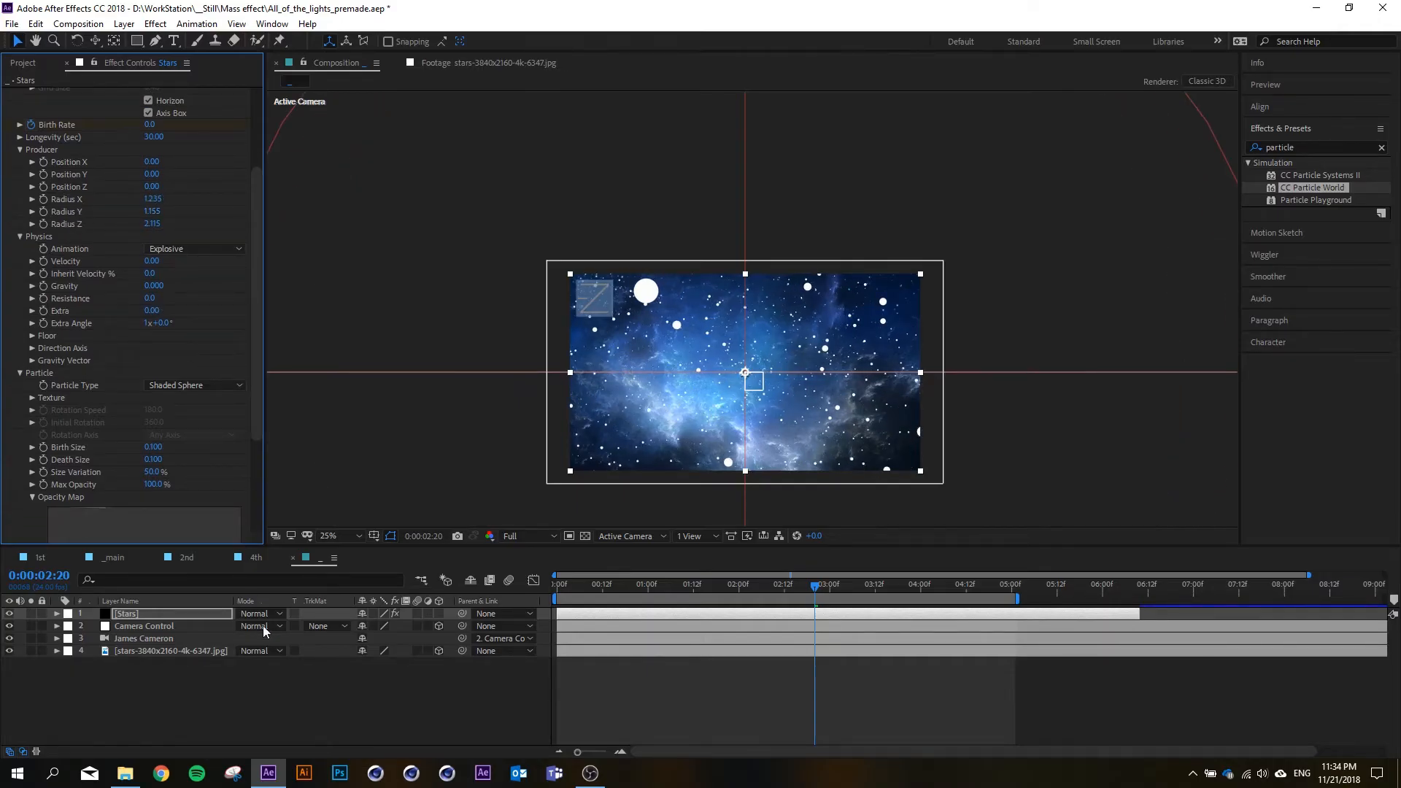
- Review the composition's frame size, frame rate and duration settings
{"action": "left_click", "coordinate": [301, 697]}
{"action": "key", "text": "ctrl+k"}
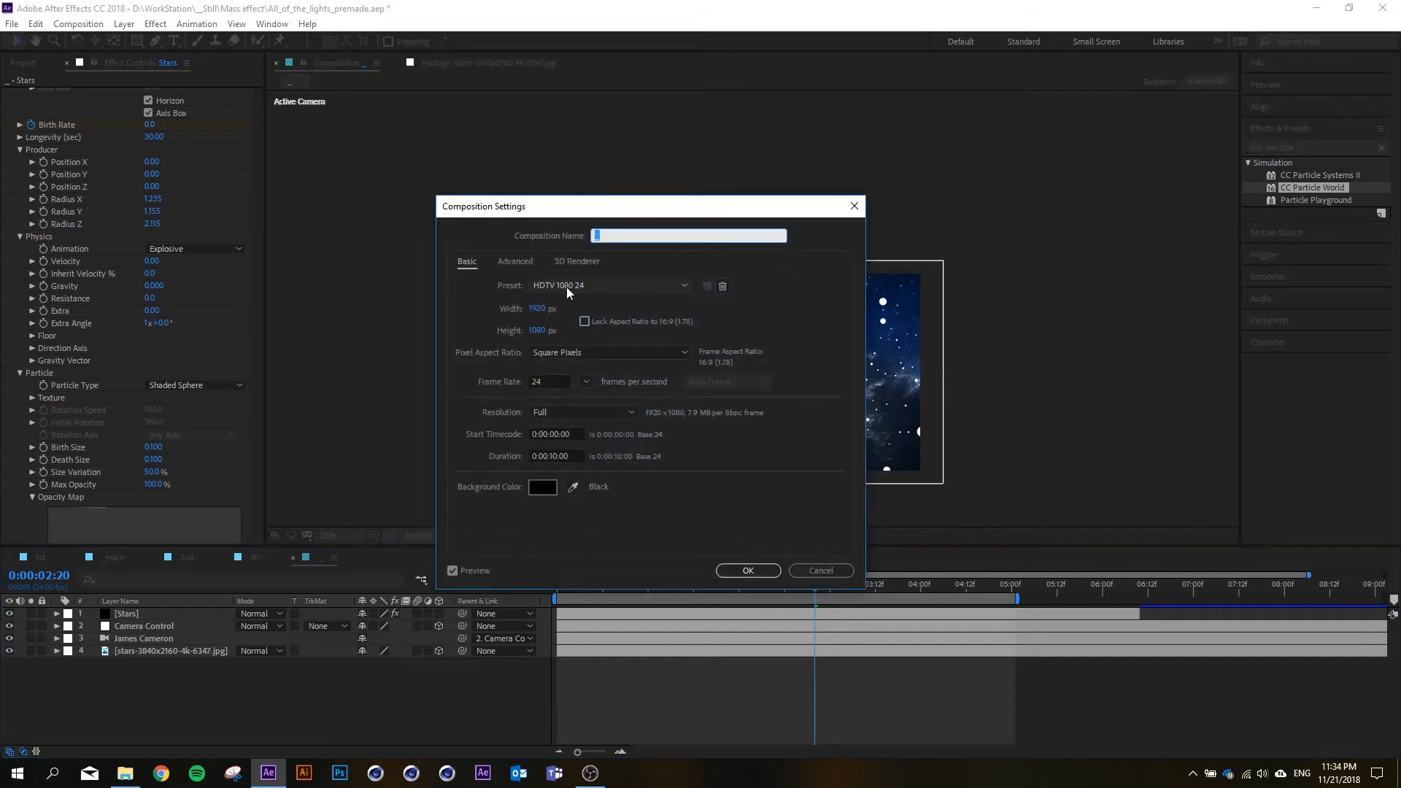
{"action": "left_click", "coordinate": [820, 569]}
- Set the particles' Birth Size to 0.03 and Death Size to 0, and preview the stars up to 0:00:02:06
{"action": "left_click_drag", "start_coordinate": [257, 191], "coordinate": [252, 278]}
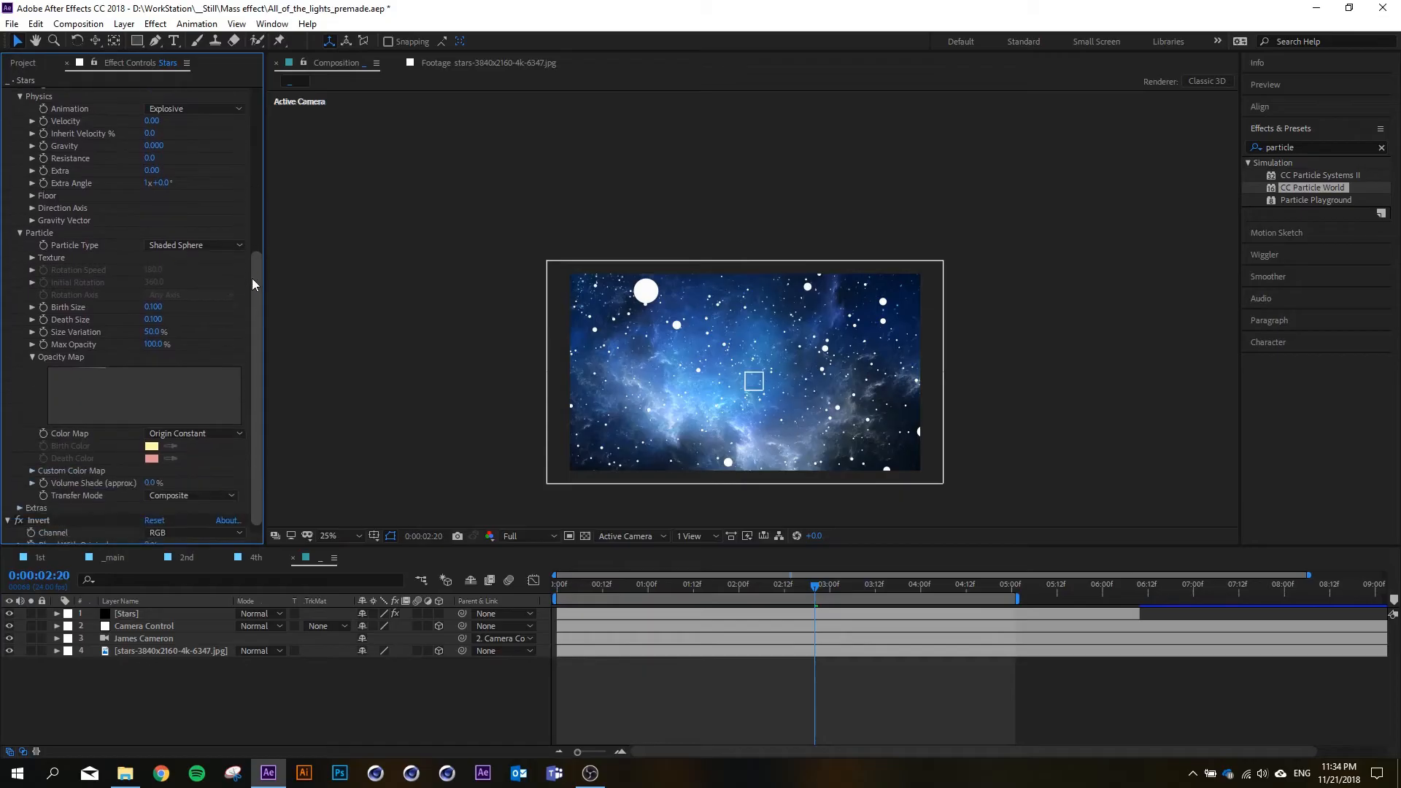
{"action": "left_click", "coordinate": [153, 300]}
{"action": "type", "text": "0."}
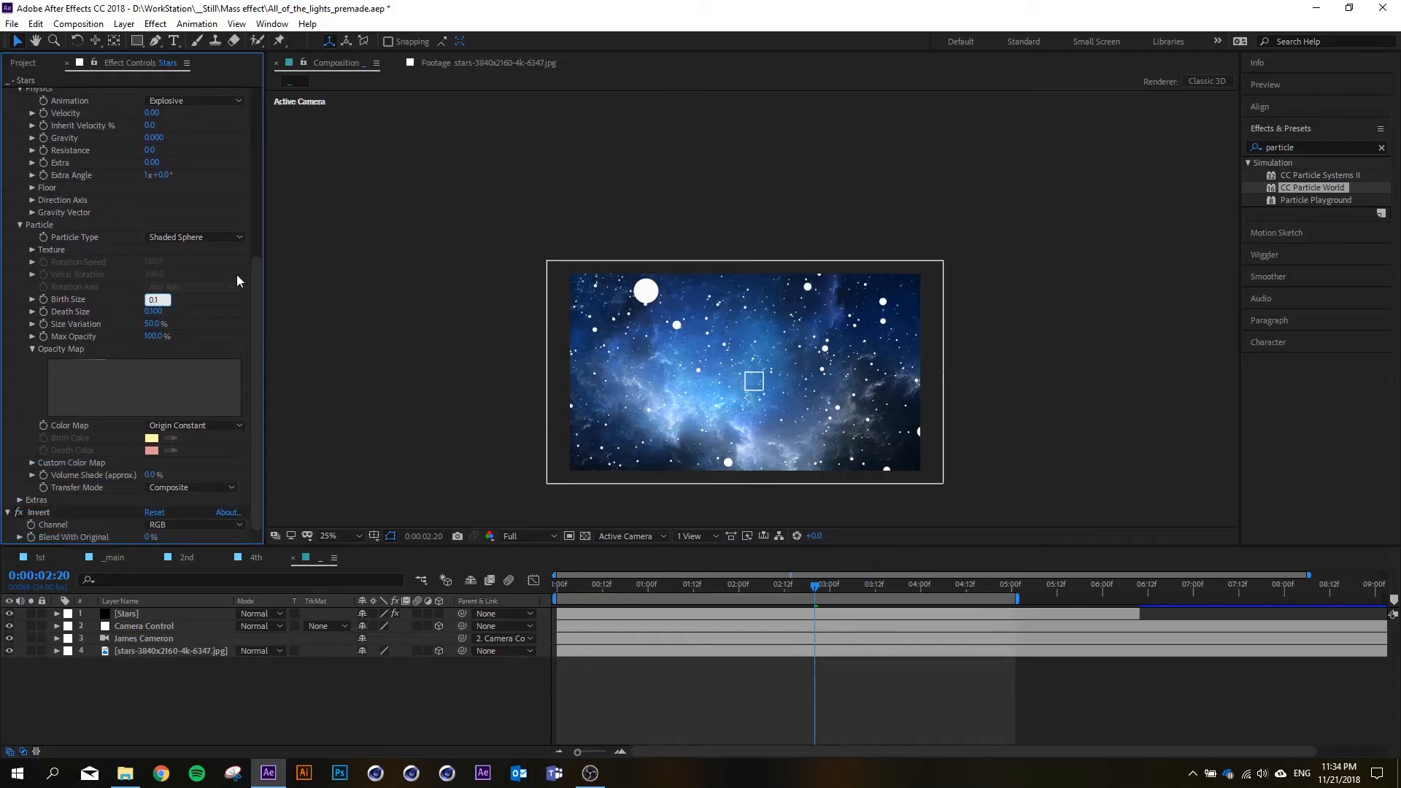
{"action": "type", "text": "05"}
{"action": "left_click", "coordinate": [154, 312]}
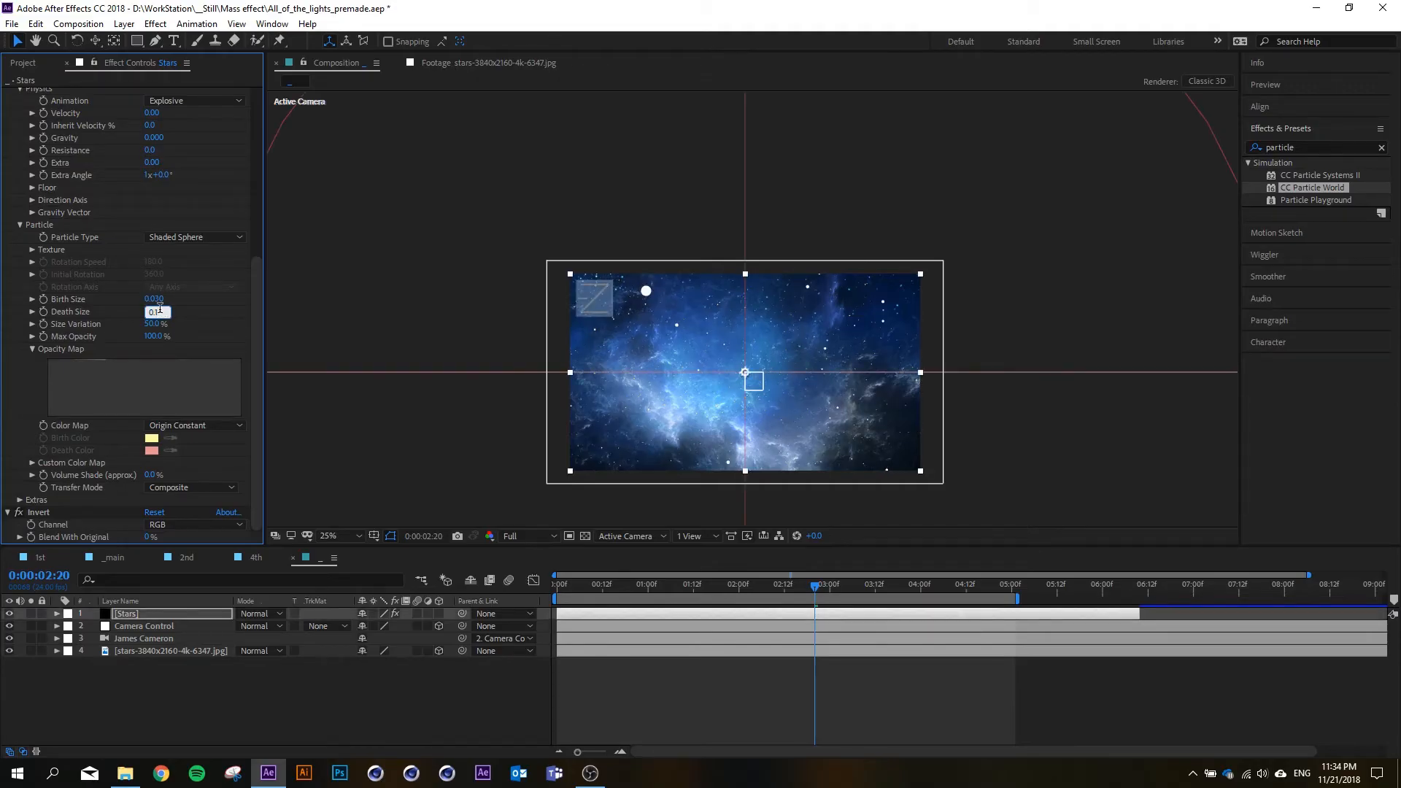
{"action": "key", "text": "Return"}
{"action": "left_click_drag", "start_coordinate": [659, 581], "coordinate": [761, 594]}
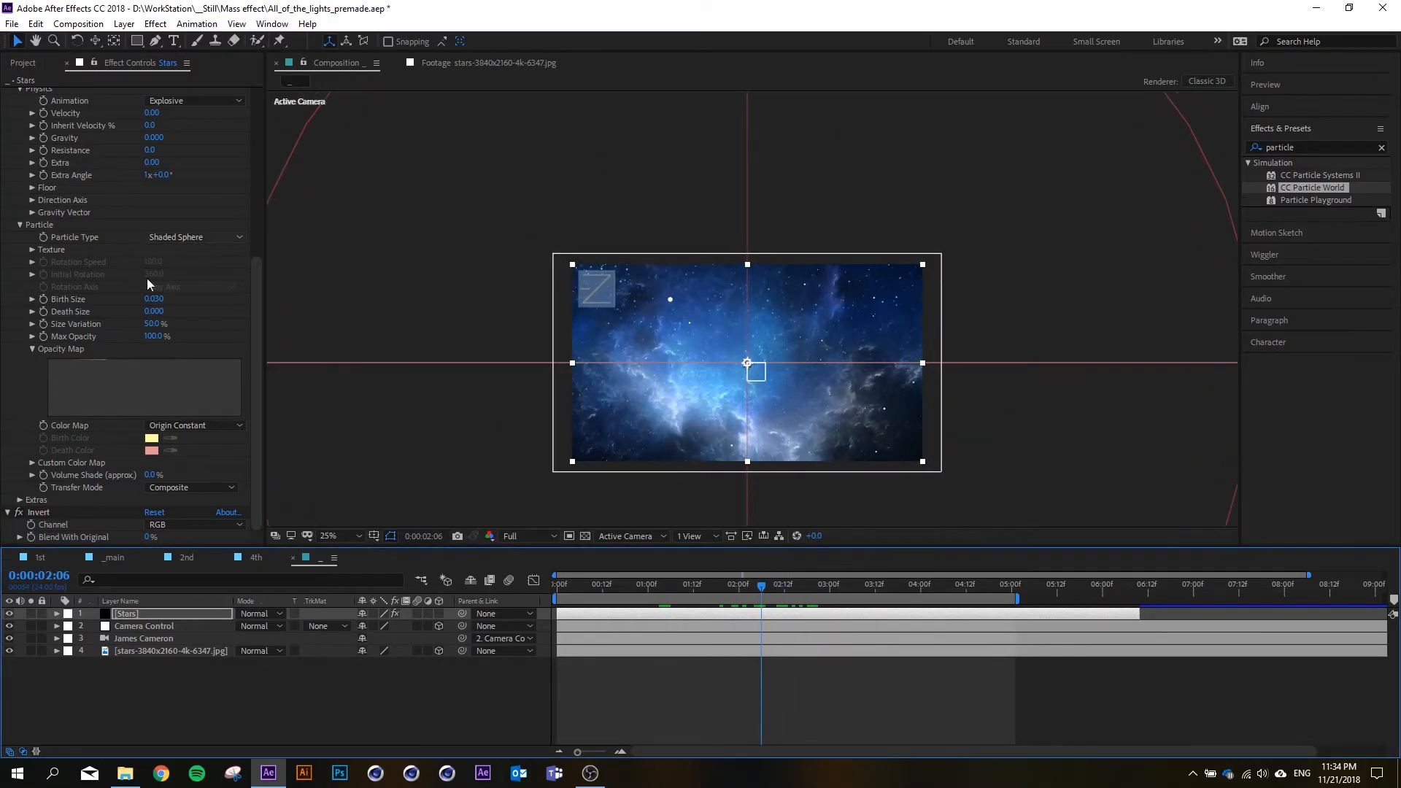
- Set both the Birth Size and the Death Size of the star particles to 0.04
{"action": "left_click", "coordinate": [154, 299]}
{"action": "left_click", "coordinate": [191, 304]}
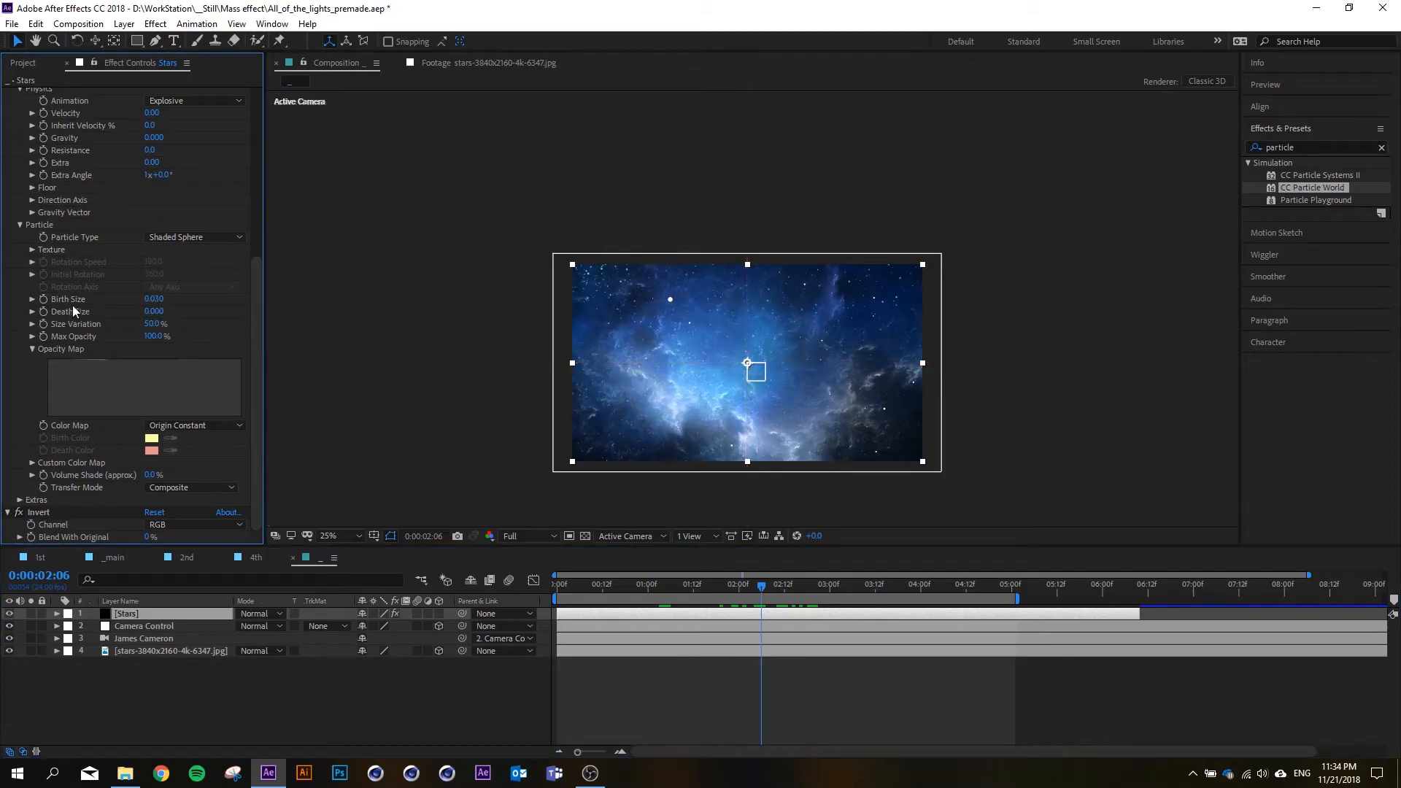
{"action": "left_click", "coordinate": [167, 299]}
{"action": "type", "text": "0.04"}
{"action": "key", "text": "Return"}
{"action": "left_click", "coordinate": [162, 311]}
{"action": "key", "text": "Return"}
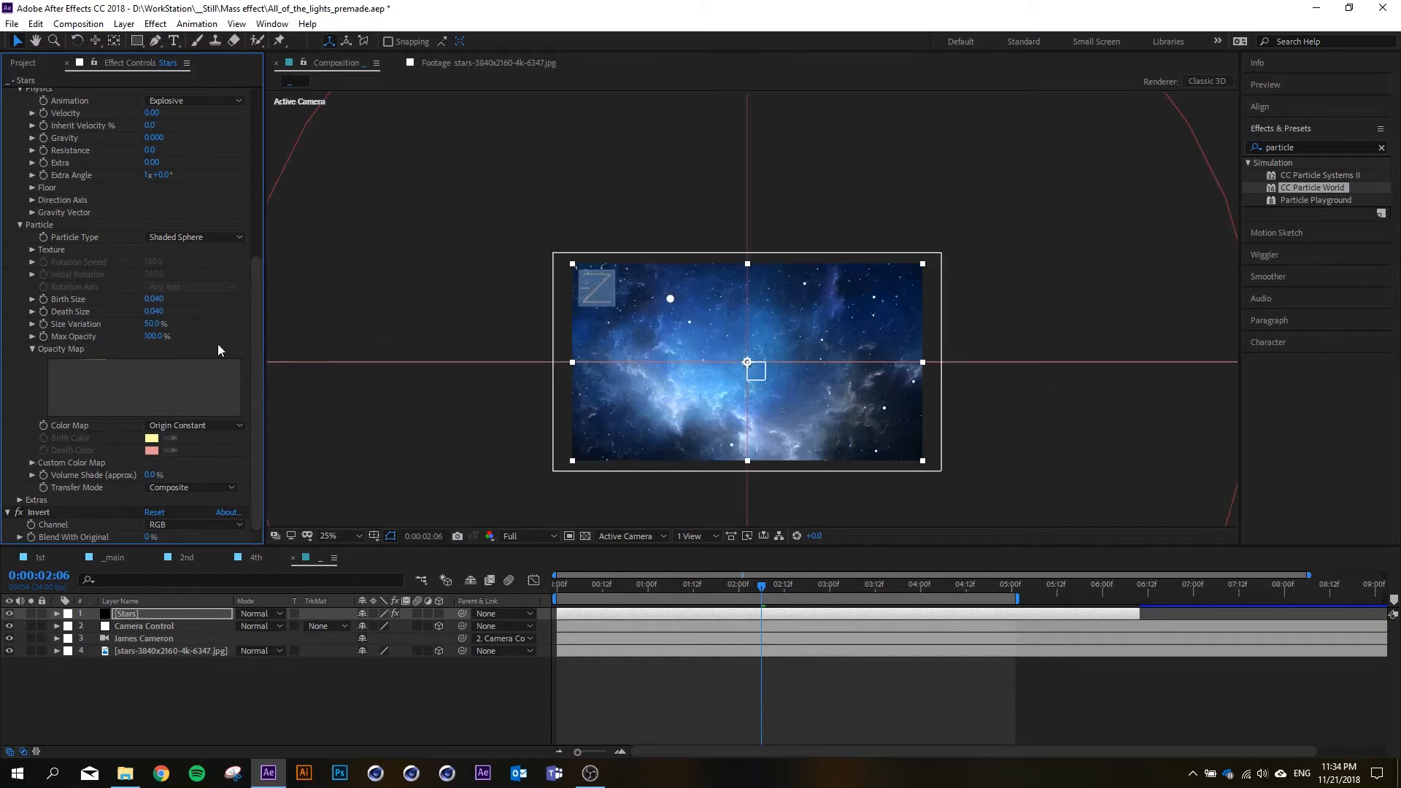
- Expand the Extras of CC Particle World and set the Random Seed to 20
{"action": "scroll", "coordinate": [718, 331], "scroll_direction": "down", "scroll_amount": 1}
{"action": "scroll", "coordinate": [714, 335], "scroll_direction": "up", "scroll_amount": 1}
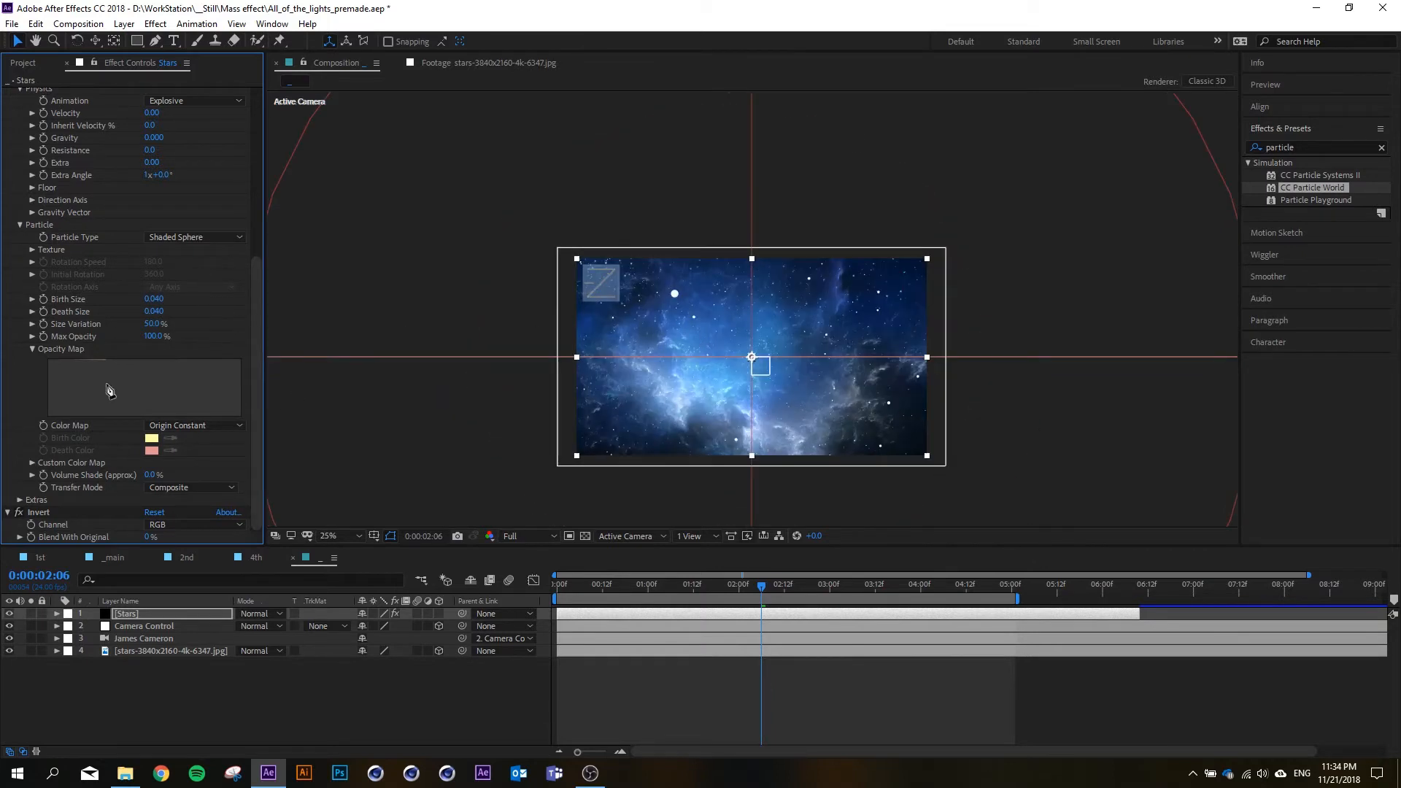
{"action": "left_click", "coordinate": [41, 499]}
{"action": "scroll", "coordinate": [257, 418], "scroll_direction": "down", "scroll_amount": 2}
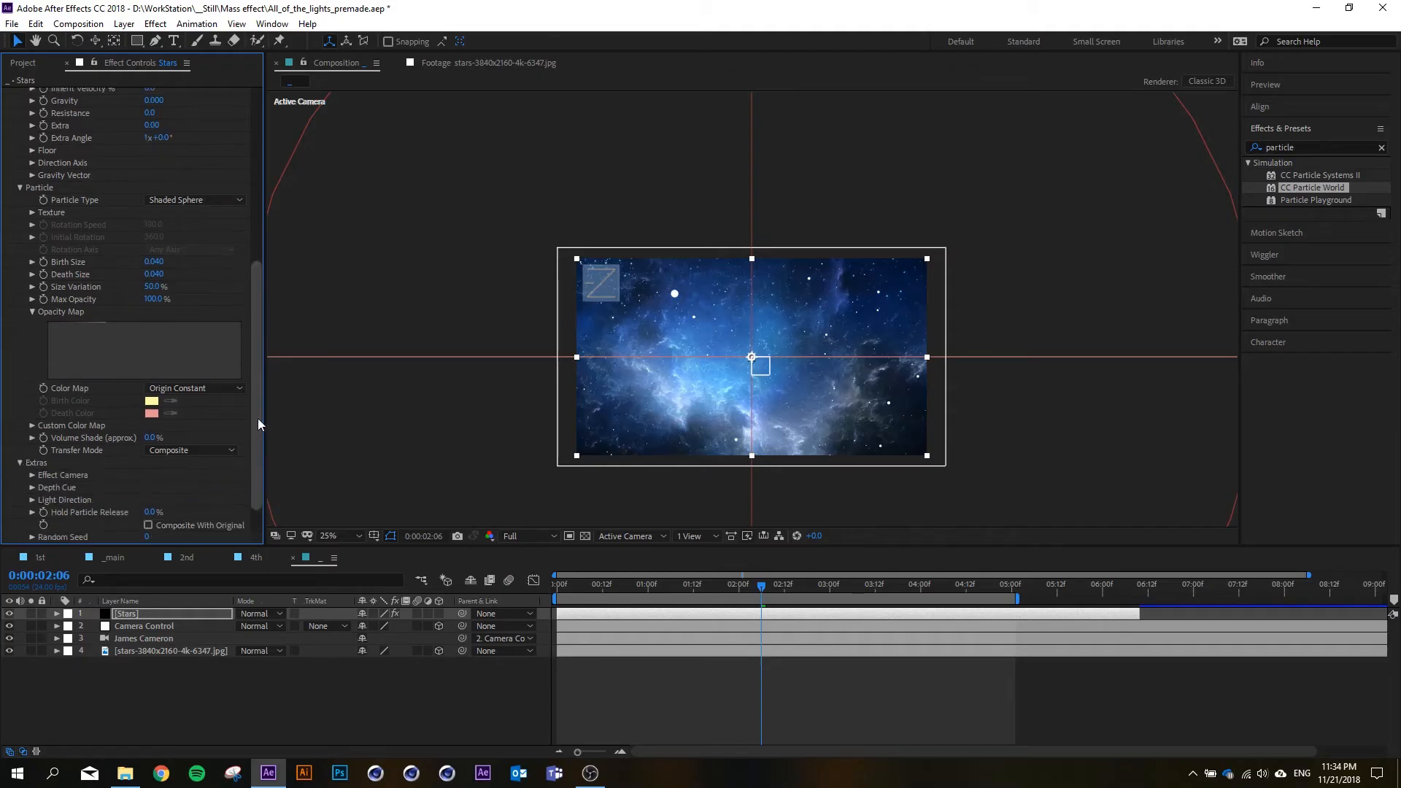
{"action": "left_click", "coordinate": [151, 501]}
{"action": "type", "text": "20"}
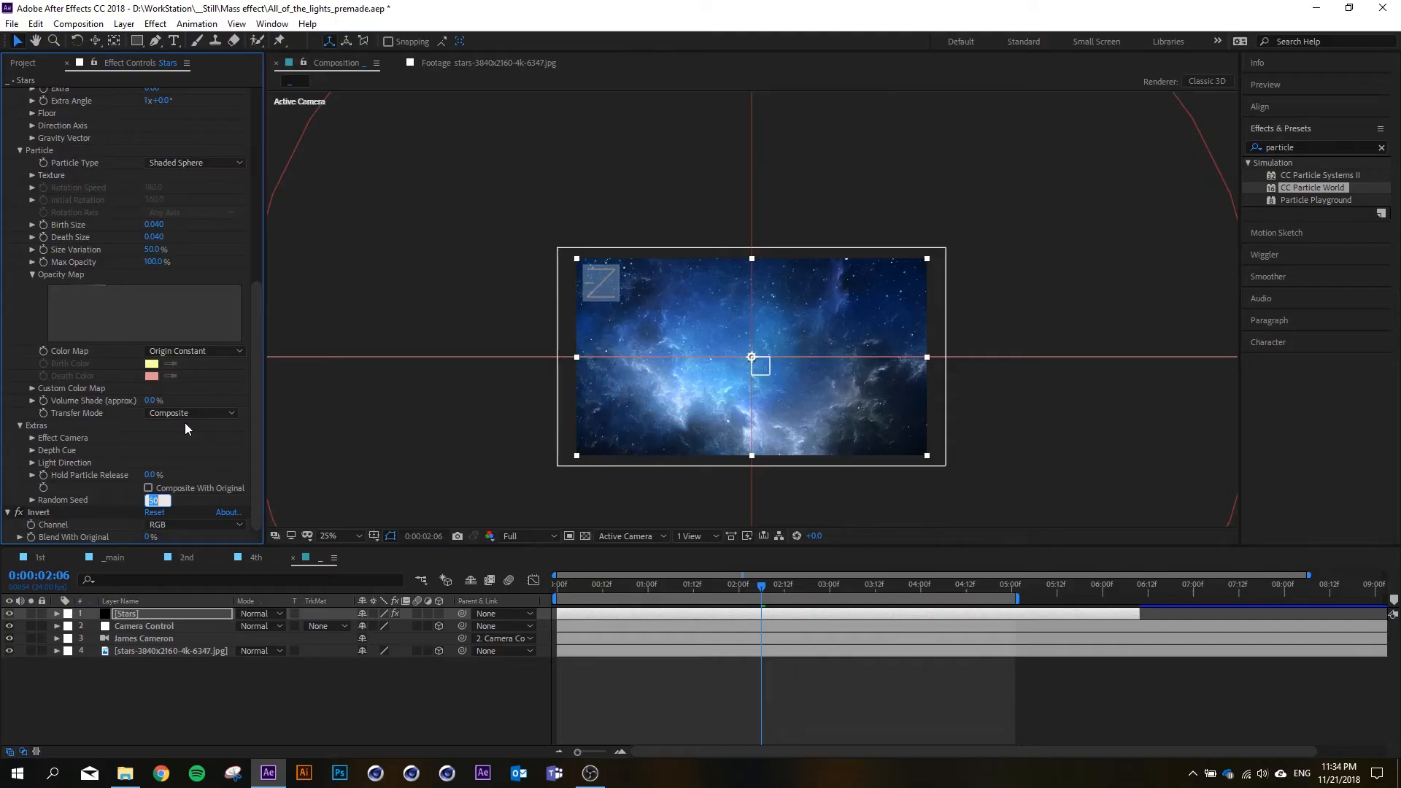
- Try Random Seed 50 for the star particles, set the seed to 60, and preview the stars up to 0:00:02:01
{"action": "key", "text": "Return"}
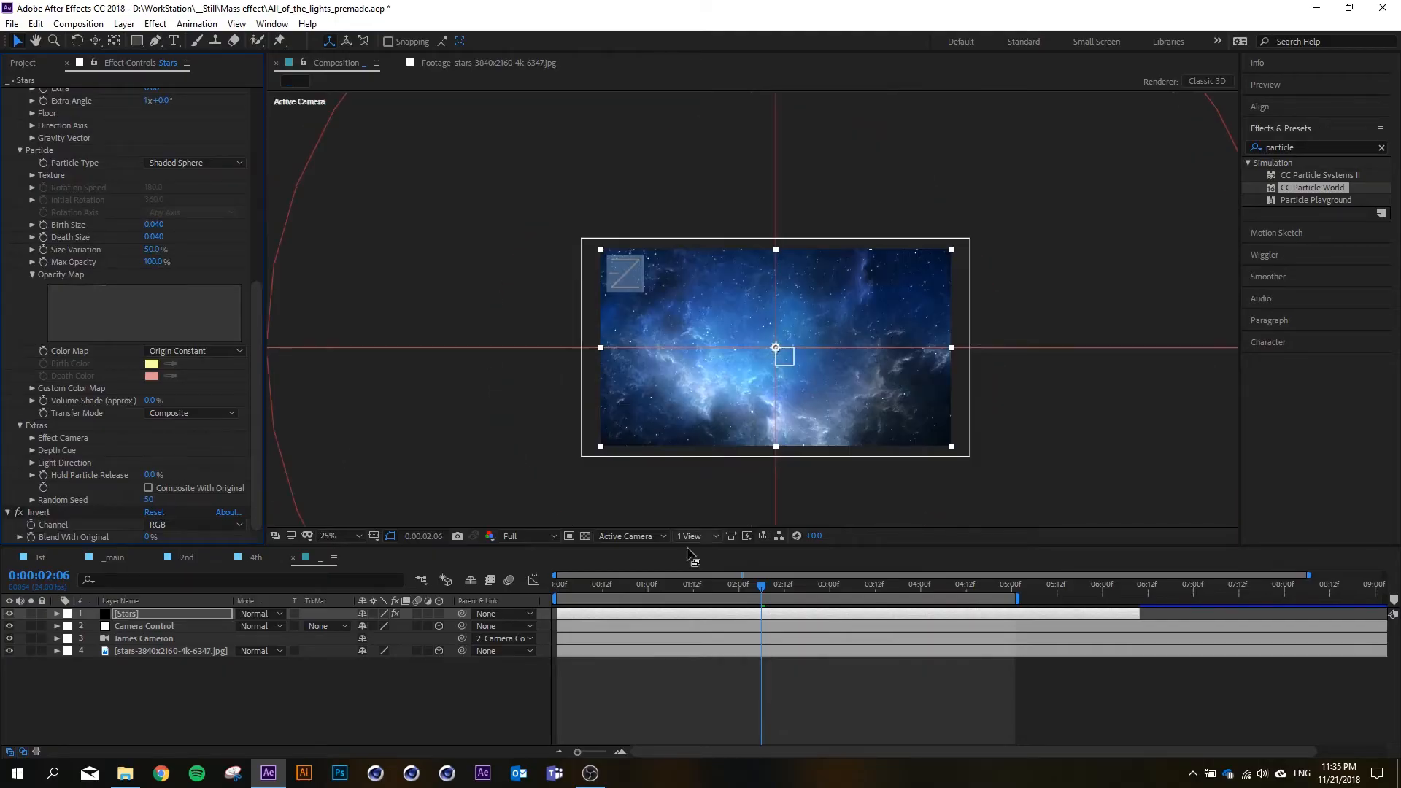
{"action": "left_click_drag", "start_coordinate": [604, 585], "coordinate": [541, 598]}
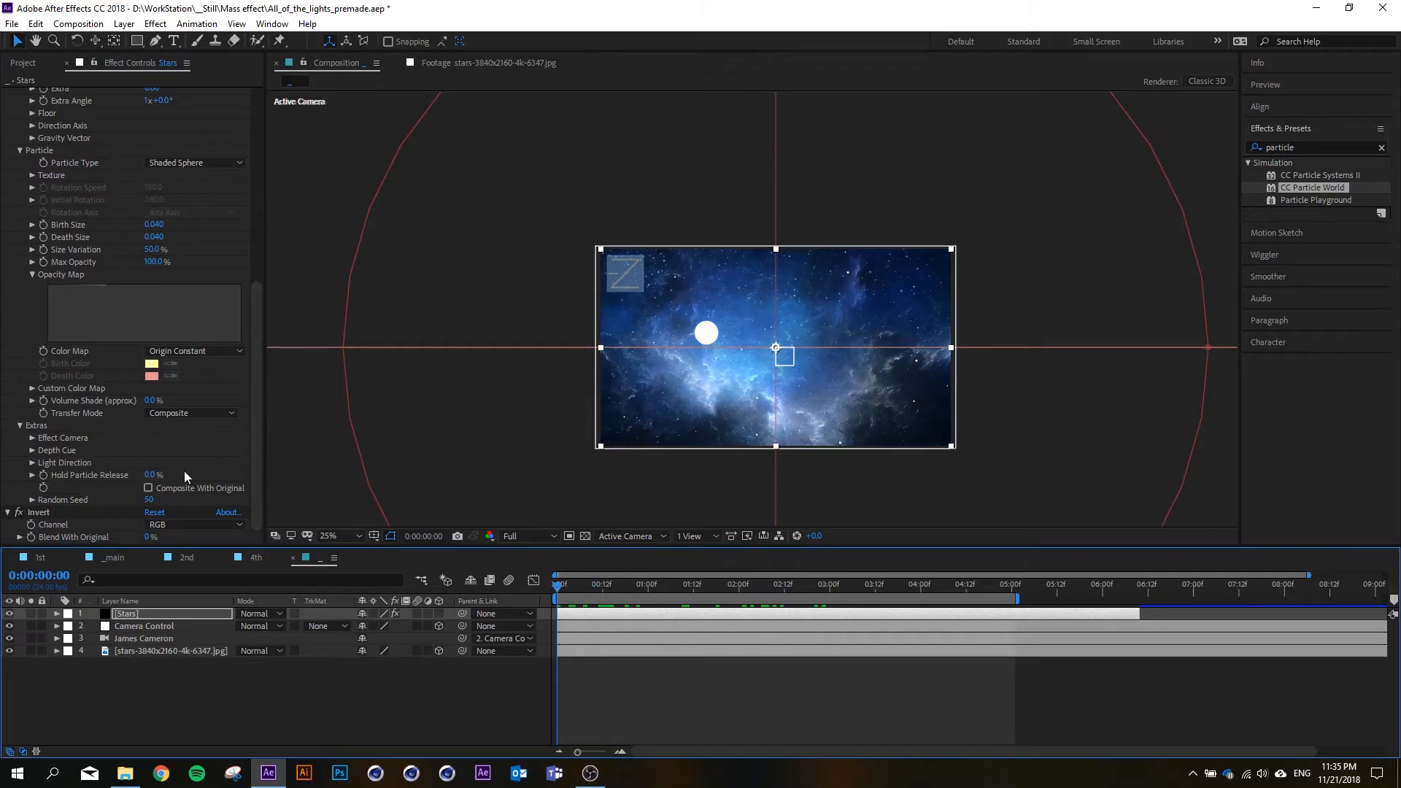
{"action": "left_click", "coordinate": [145, 499]}
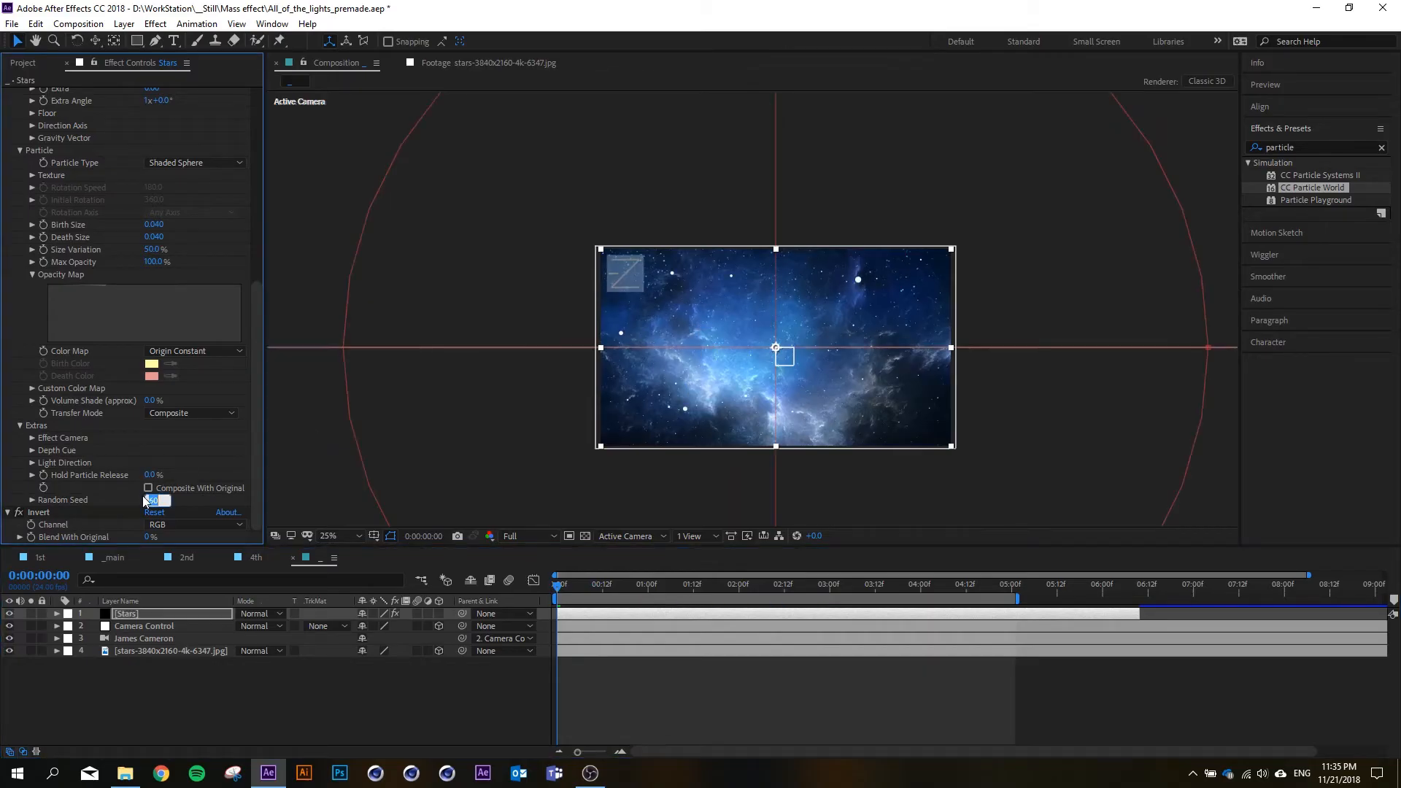
{"action": "type", "text": "60"}
{"action": "left_click_drag", "start_coordinate": [579, 586], "coordinate": [743, 572]}
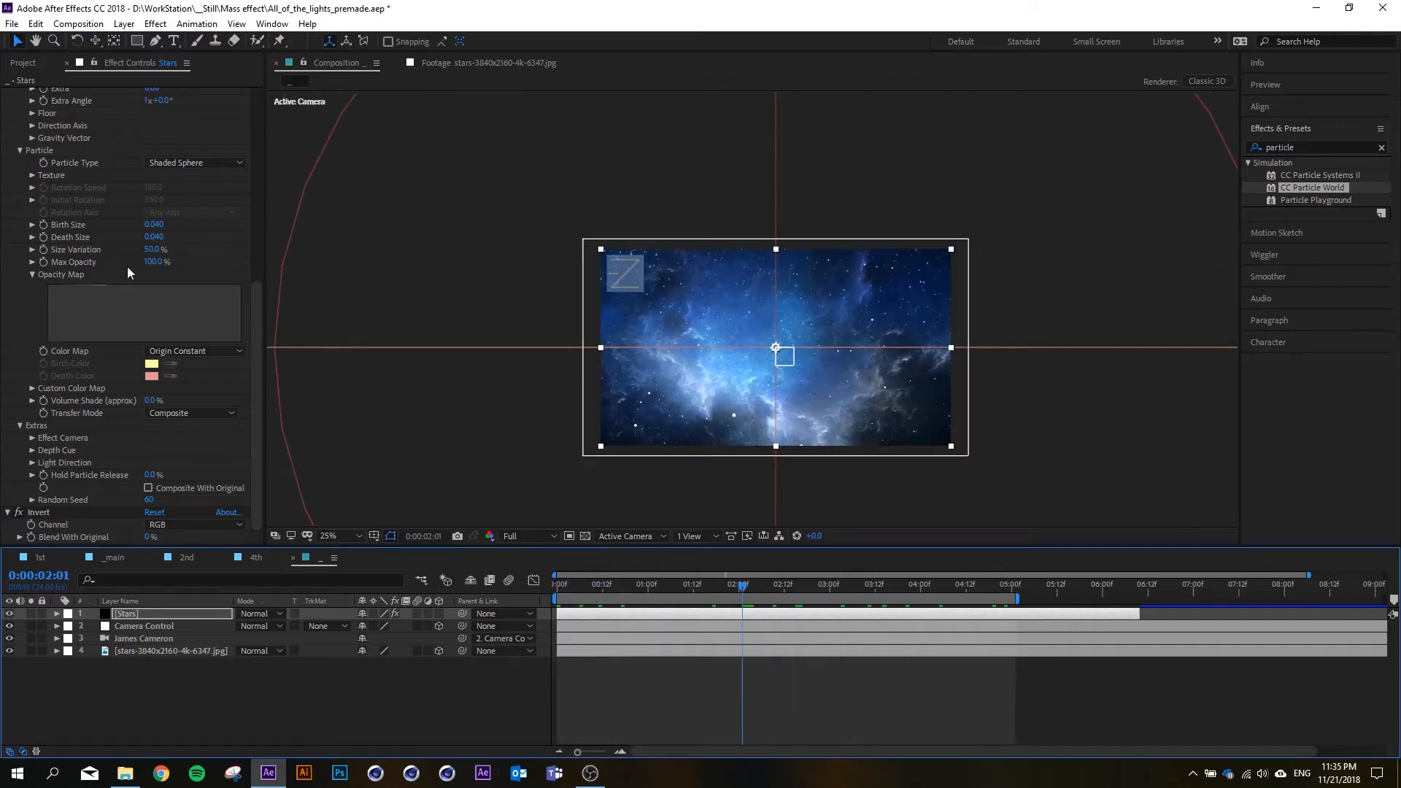
- Reveal the Stars layer's keyframes, set the Birth Rate to 6.0 at the first frame, and realign the layer with the composition start
{"action": "left_click_drag", "start_coordinate": [262, 306], "coordinate": [262, 99]}
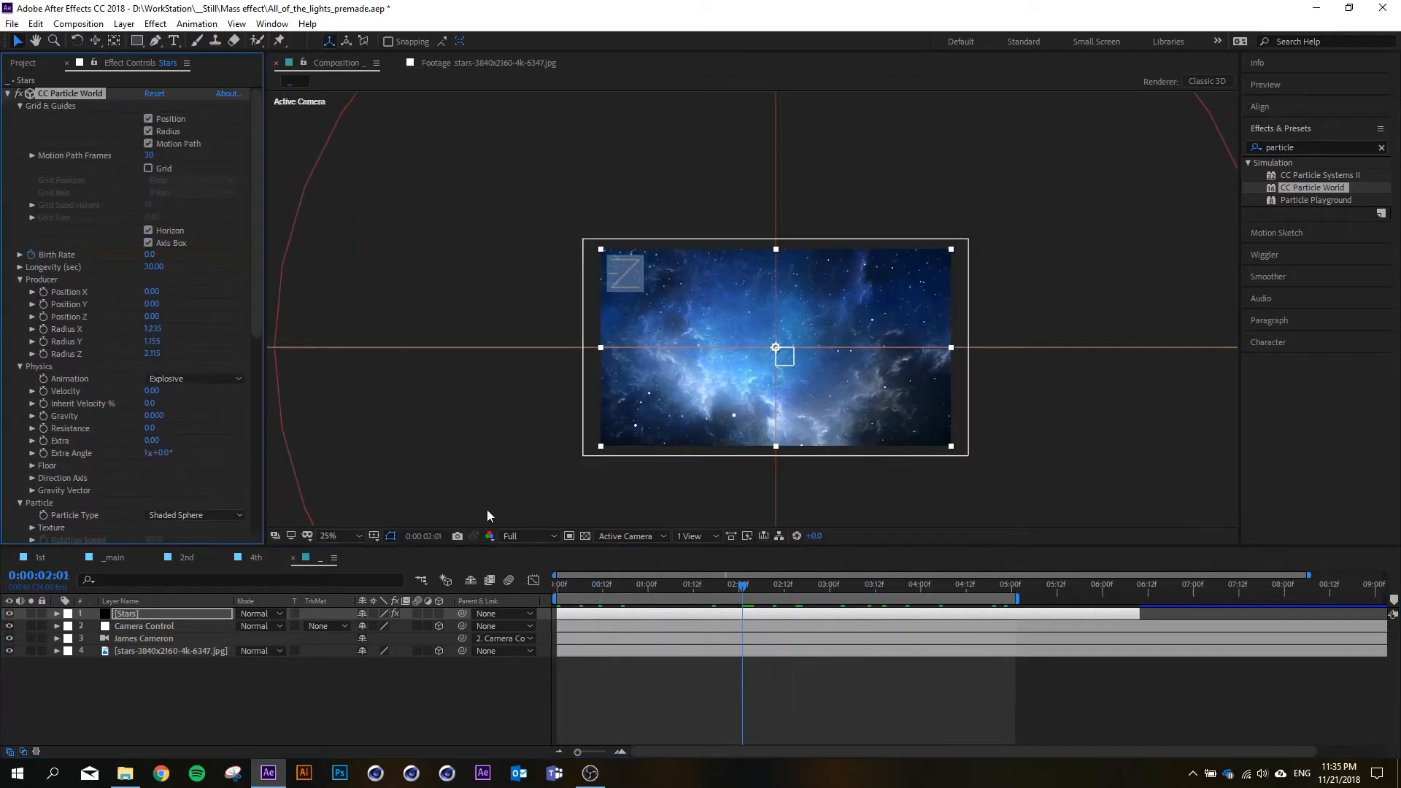
{"action": "left_click", "coordinate": [564, 612]}
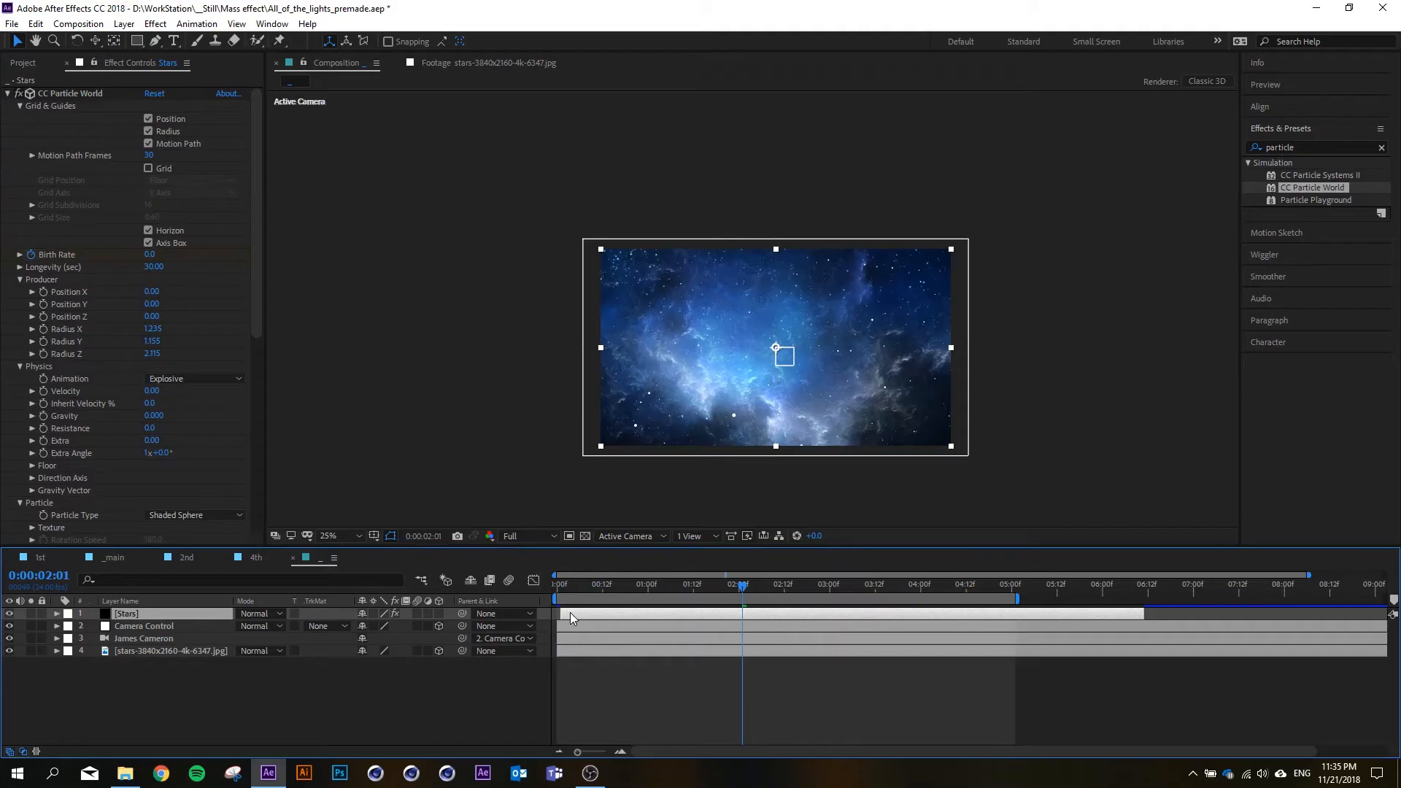
{"action": "key", "text": "u"}
{"action": "left_click", "coordinate": [559, 588]}
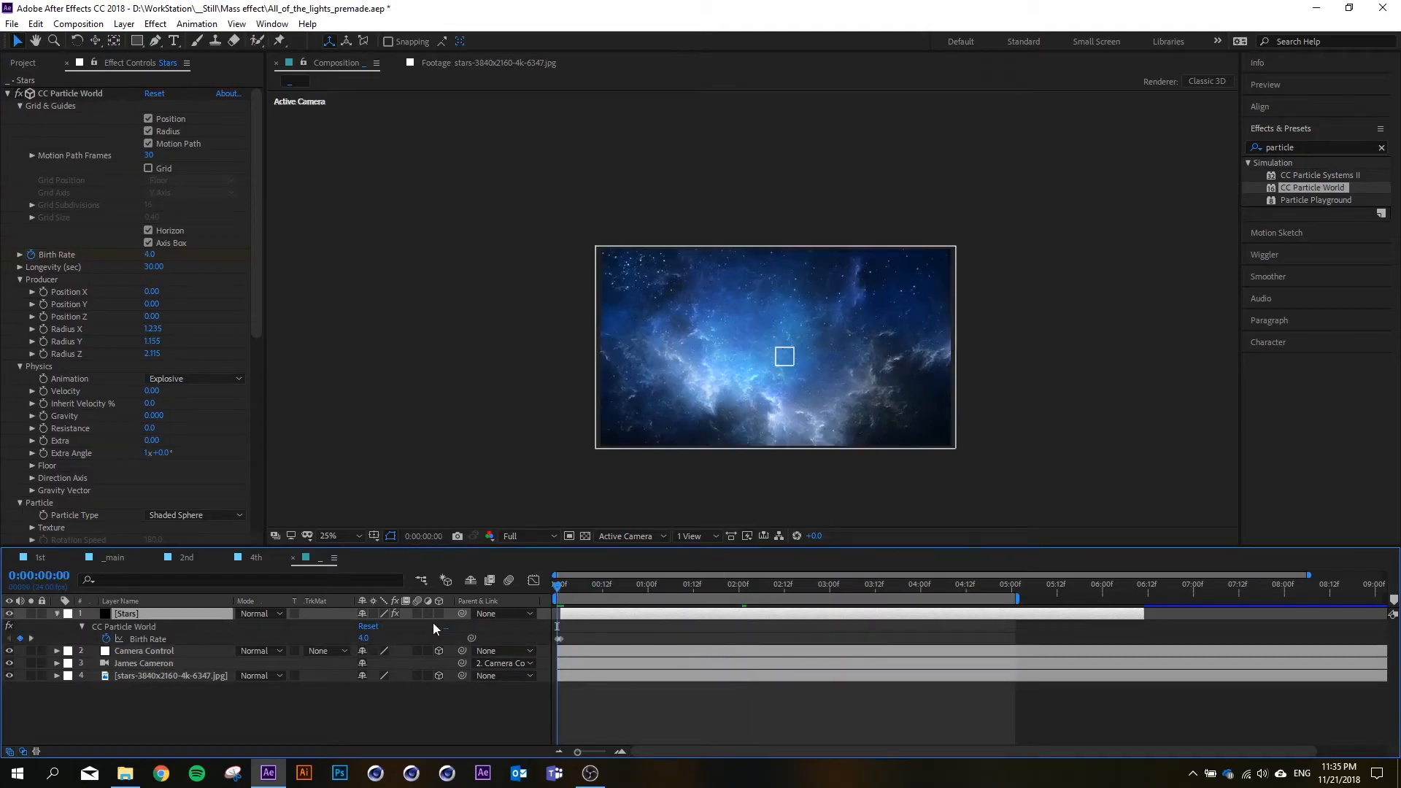
{"action": "left_click", "coordinate": [363, 638]}
{"action": "key", "text": "Return"}
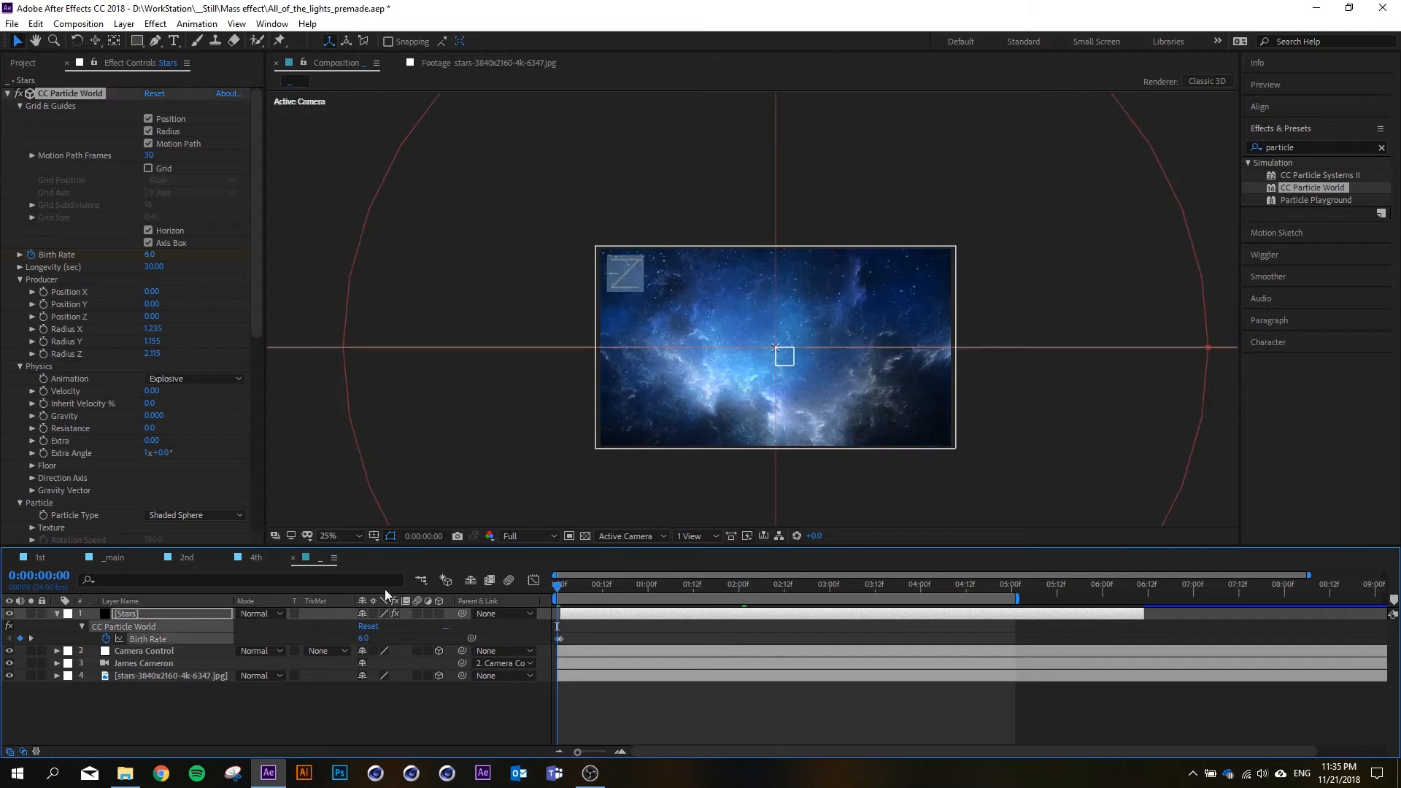
{"action": "left_click_drag", "start_coordinate": [570, 615], "coordinate": [742, 589]}
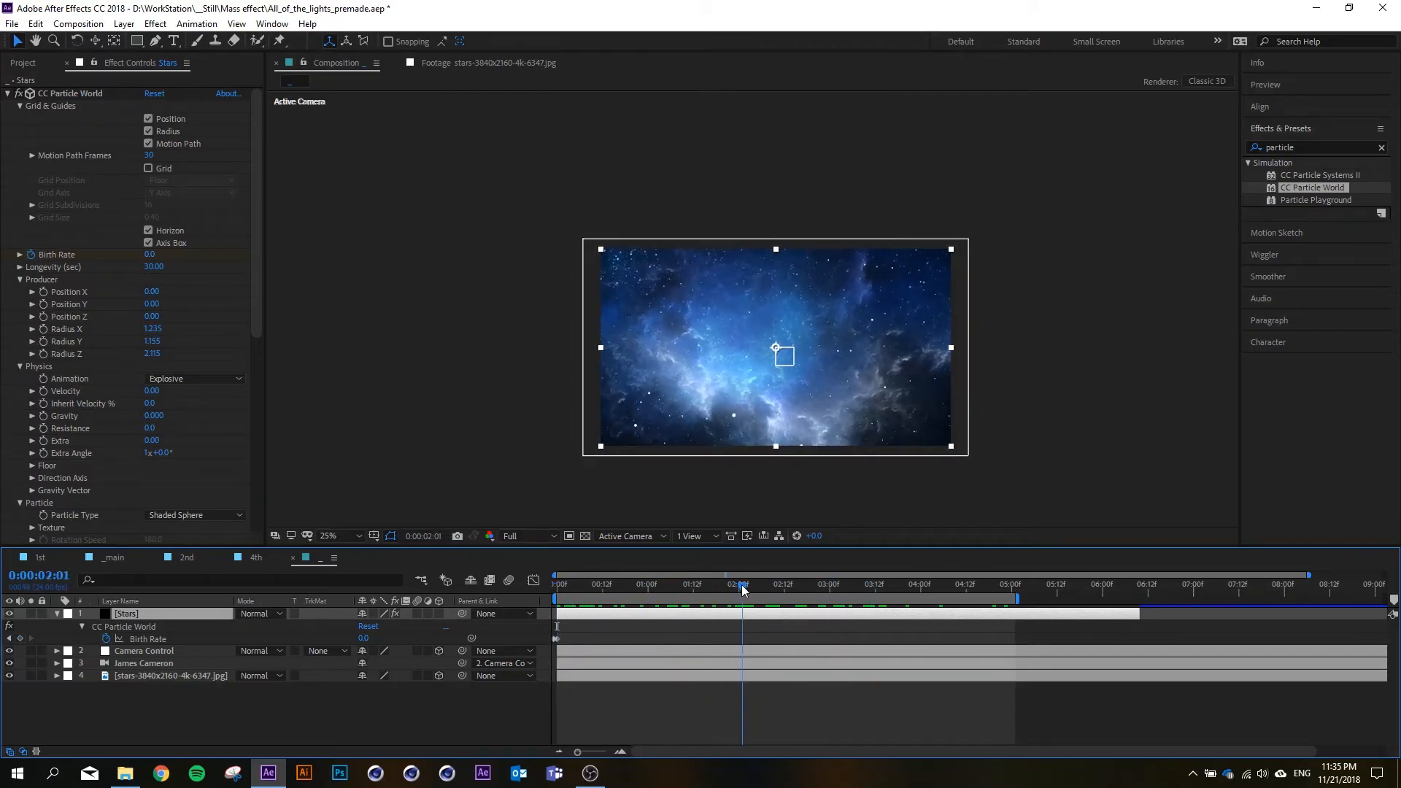
- Reduce the particle producer's Radius X to 0.755 and Radius Y to 1.115, and check the stars at 0:00:01:16
{"action": "mouse_move", "coordinate": [157, 331]}
{"action": "left_mouse_down"}
{"action": "mouse_move", "coordinate": [125, 332]}
{"action": "mouse_move", "coordinate": [143, 335]}
{"action": "left_mouse_up"}
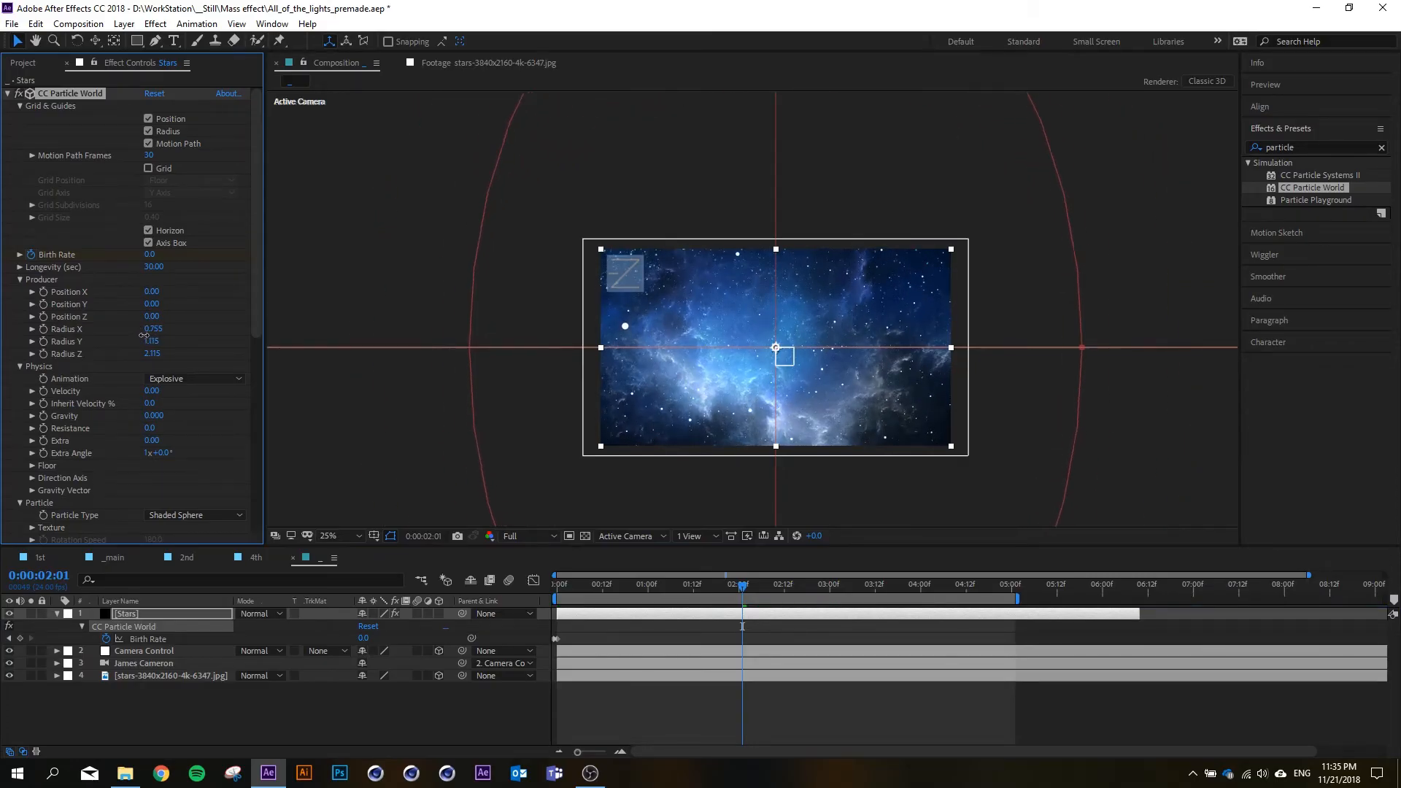
{"action": "left_click_drag", "start_coordinate": [597, 576], "coordinate": [709, 576]}
{"action": "scroll", "coordinate": [734, 365], "scroll_direction": "down", "scroll_amount": 1}
{"action": "scroll", "coordinate": [734, 365], "scroll_direction": "up", "scroll_amount": 1}
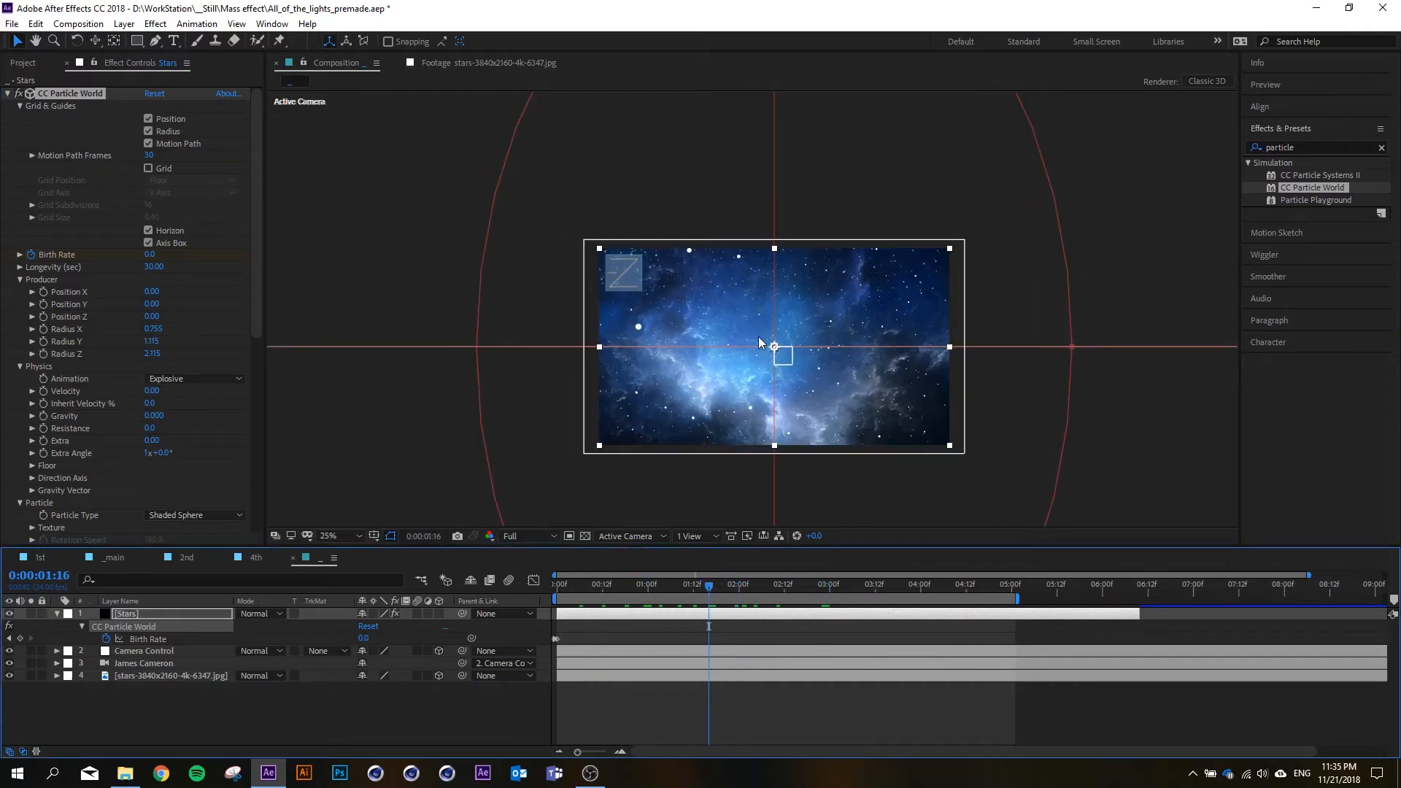
- Collapse CC Particle World, apply a Glow effect to the Stars layer, and set its Glow Radius to 6.0
{"action": "left_click", "coordinate": [8, 94]}
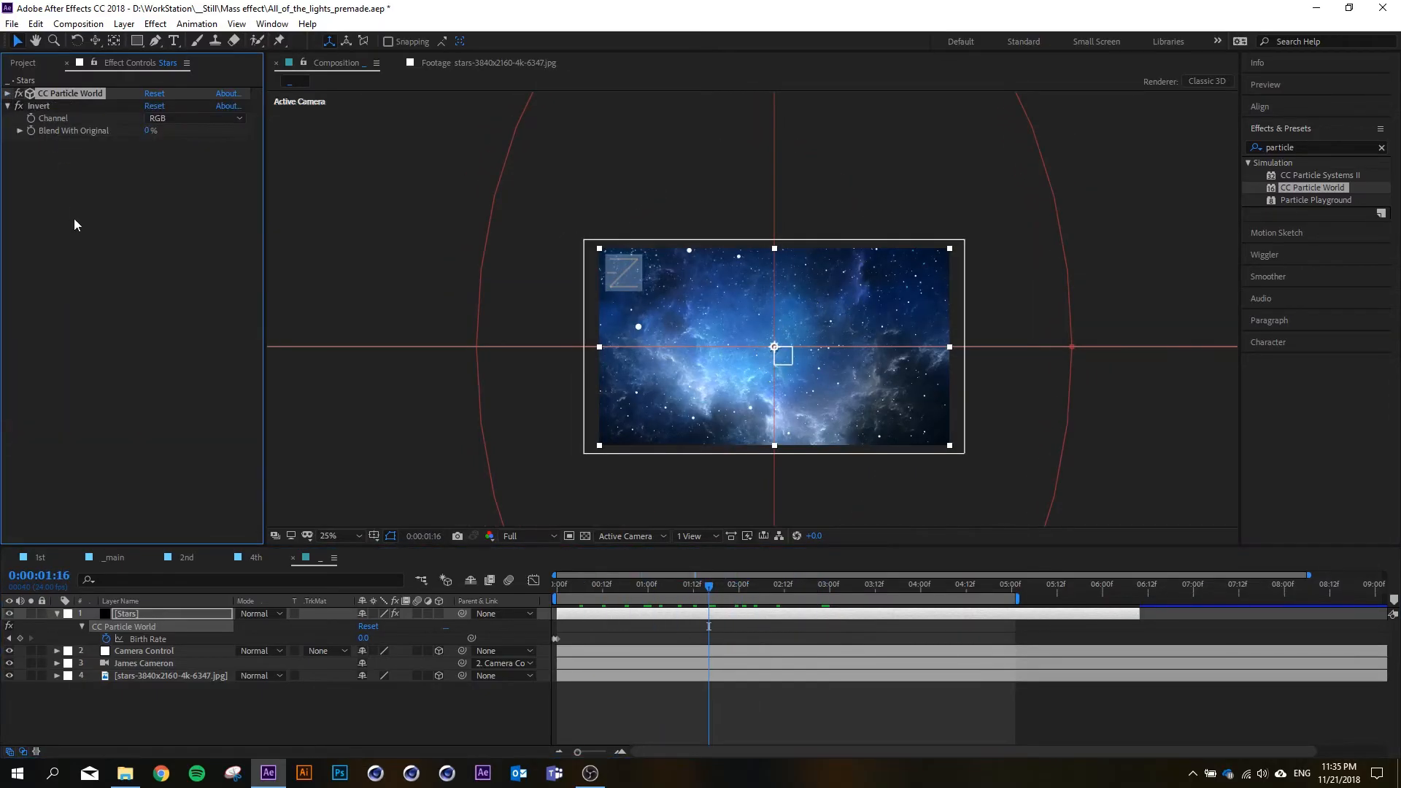
{"action": "key", "text": "ctrl+space"}
{"action": "type", "text": "glow"}
{"action": "key", "text": "Return"}
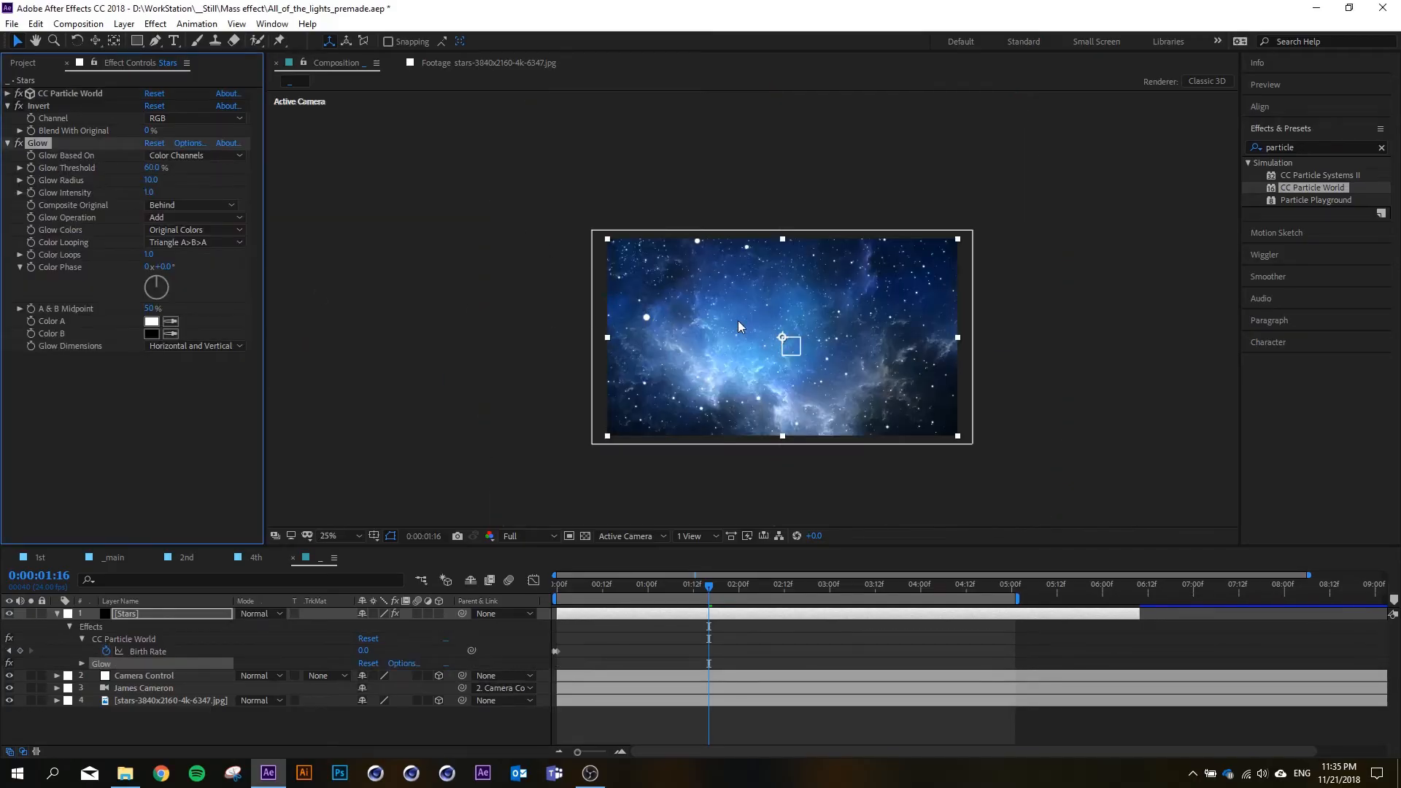
{"action": "scroll", "coordinate": [730, 329], "scroll_direction": "up", "scroll_amount": 2}
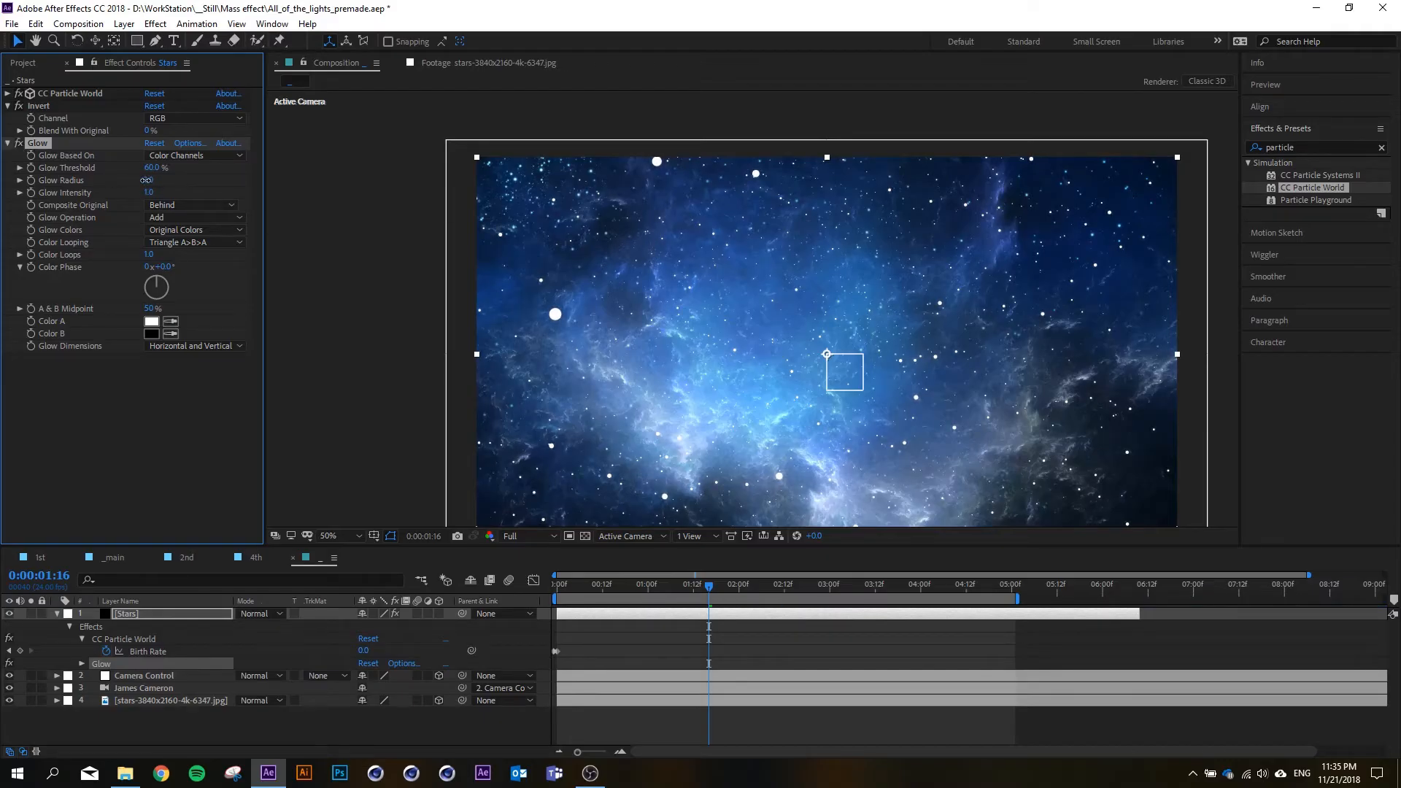
- Duplicate the Glow effect, greatly increase the copy's Glow Radius, and collapse both Glow effects
{"action": "key", "text": "ctrl+d"}
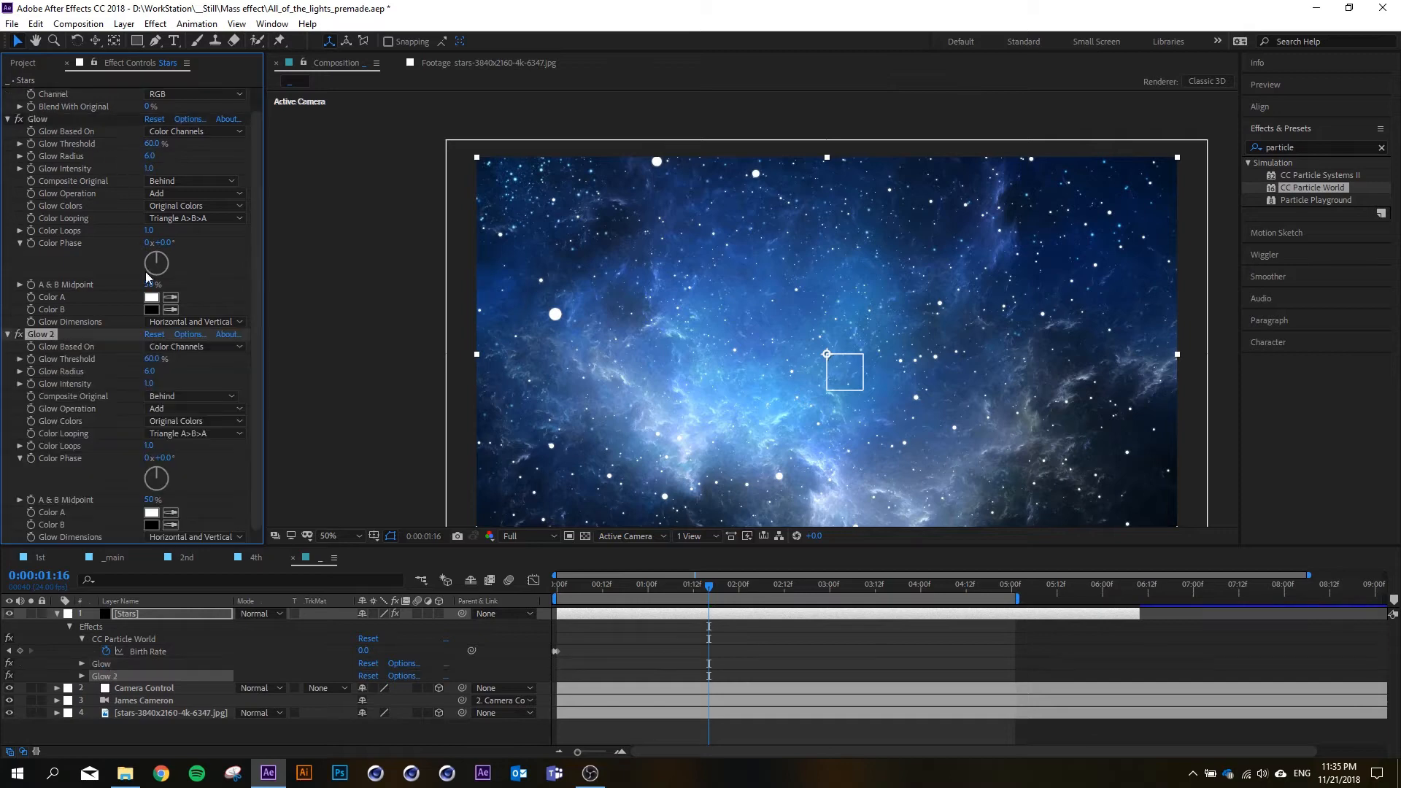
{"action": "left_click_drag", "start_coordinate": [175, 371], "coordinate": [190, 367]}
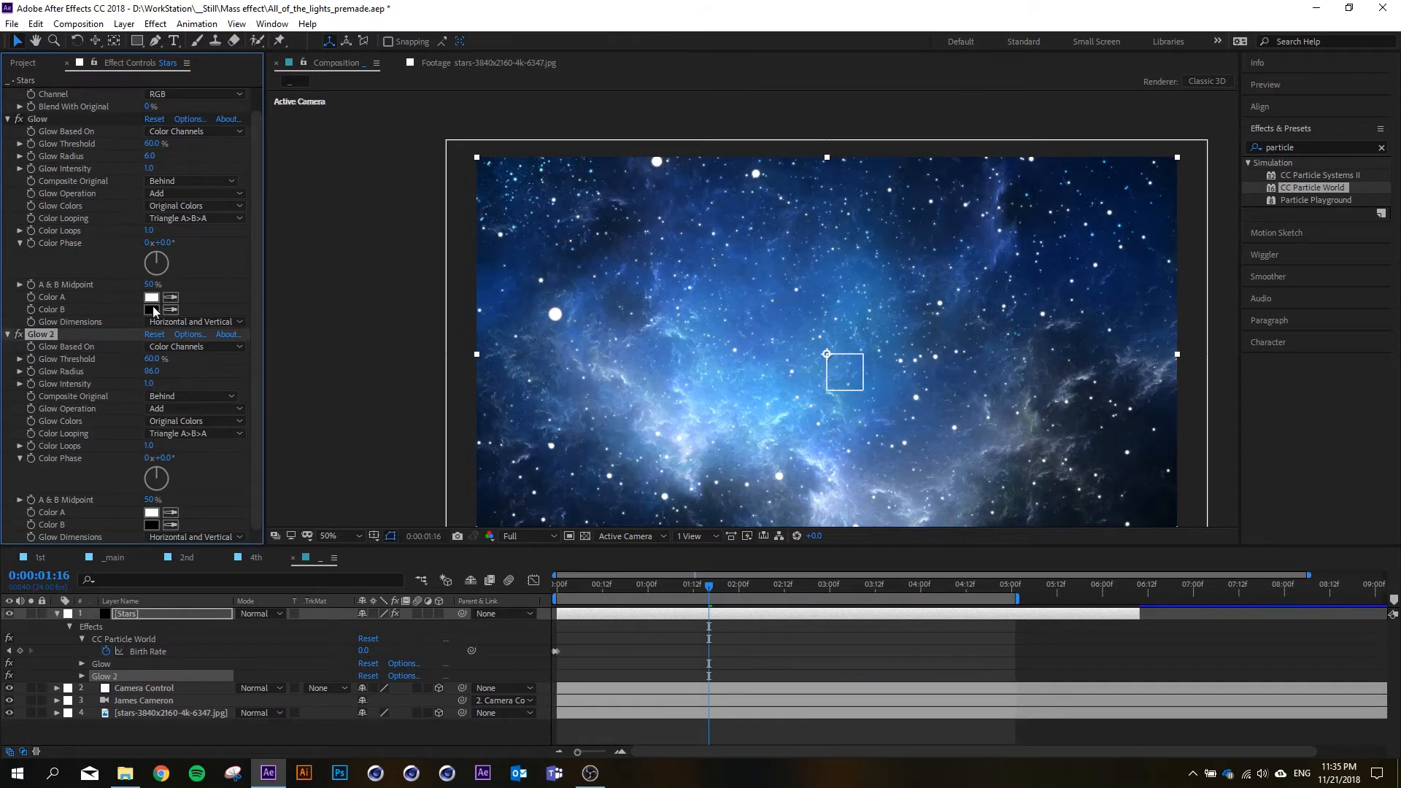
{"action": "left_click", "coordinate": [7, 119]}
{"action": "left_click", "coordinate": [8, 155]}
{"action": "left_click", "coordinate": [57, 239]}
- Preview the glowing star animation, collapse the Stars layer's properties, and inspect the stars at 0:00:01:21
{"action": "scroll", "coordinate": [781, 300], "scroll_direction": "down", "scroll_amount": 2}
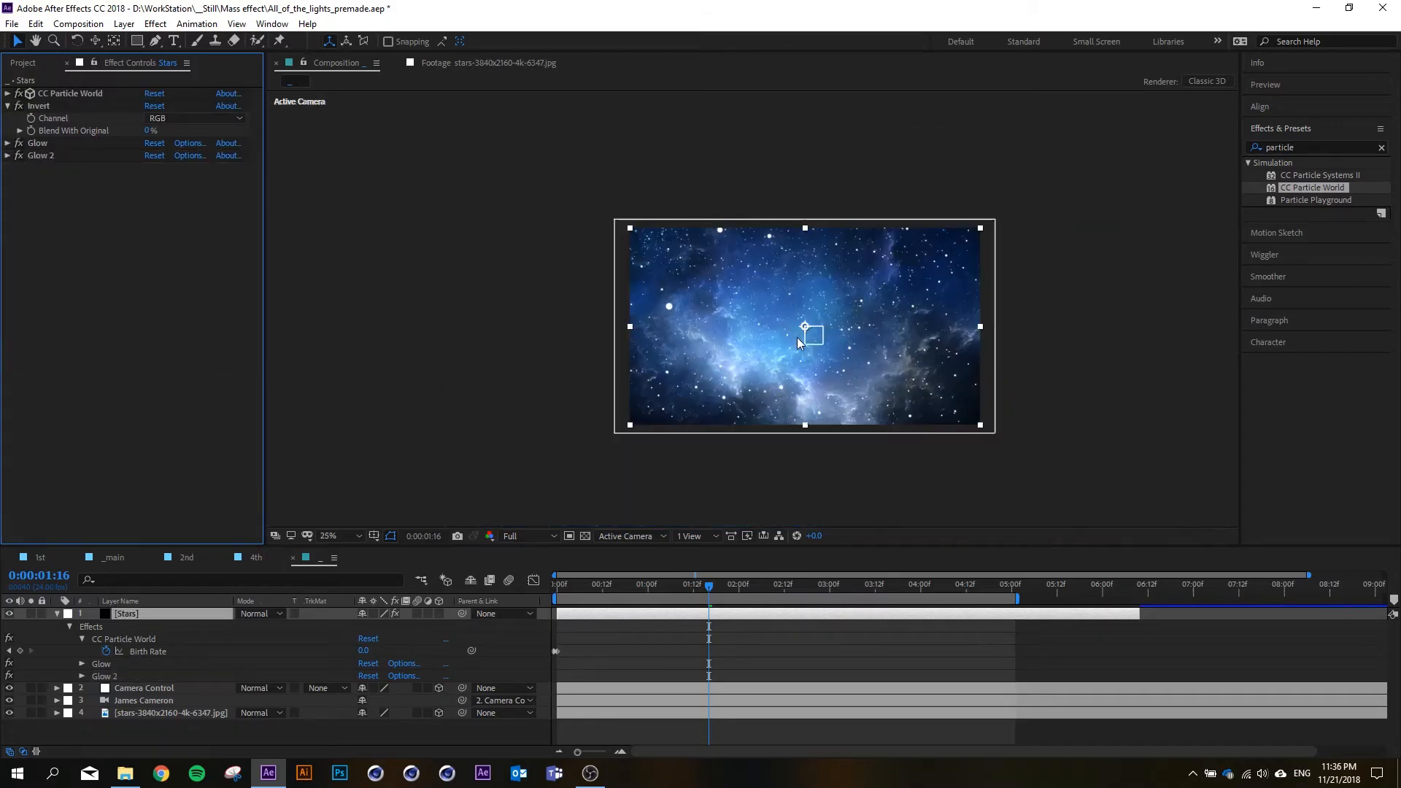
{"action": "scroll", "coordinate": [797, 337], "scroll_direction": "up", "scroll_amount": 2}
{"action": "key", "text": "space"}
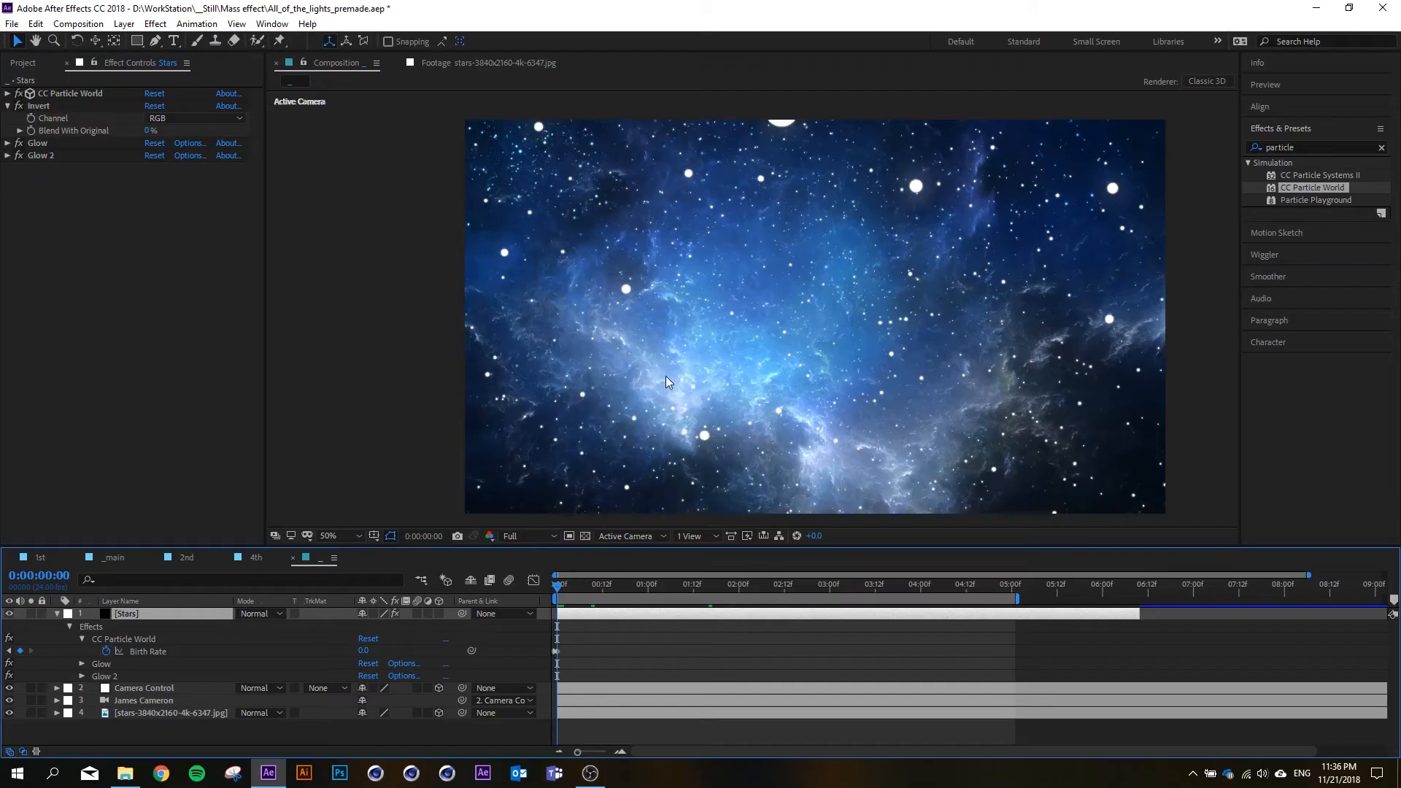
{"action": "scroll", "coordinate": [693, 354], "scroll_direction": "down", "scroll_amount": 2}
{"action": "scroll", "coordinate": [743, 362], "scroll_direction": "up", "scroll_amount": 3}
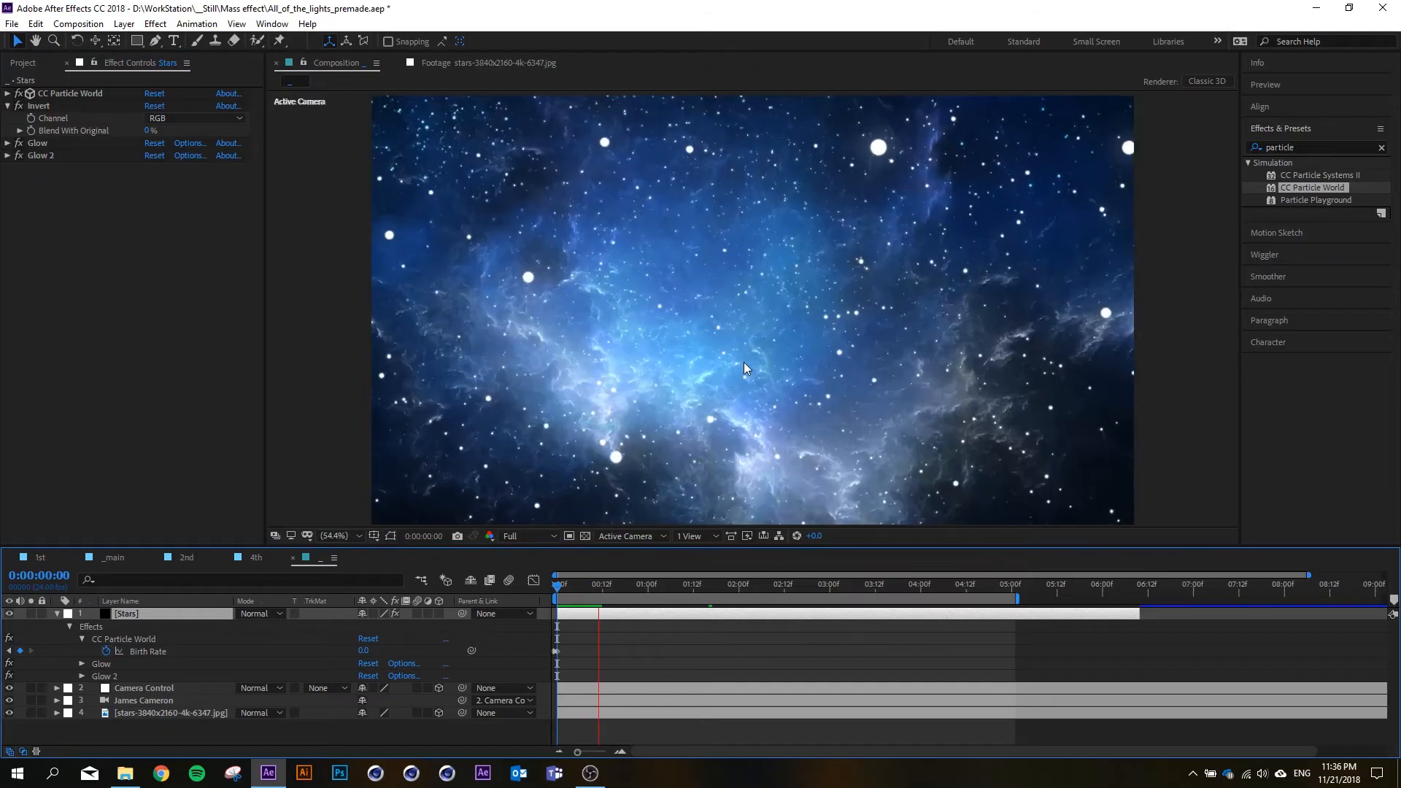
{"action": "left_click_drag", "start_coordinate": [653, 585], "coordinate": [739, 588]}
{"action": "left_click", "coordinate": [712, 636]}
{"action": "key", "text": "u"}
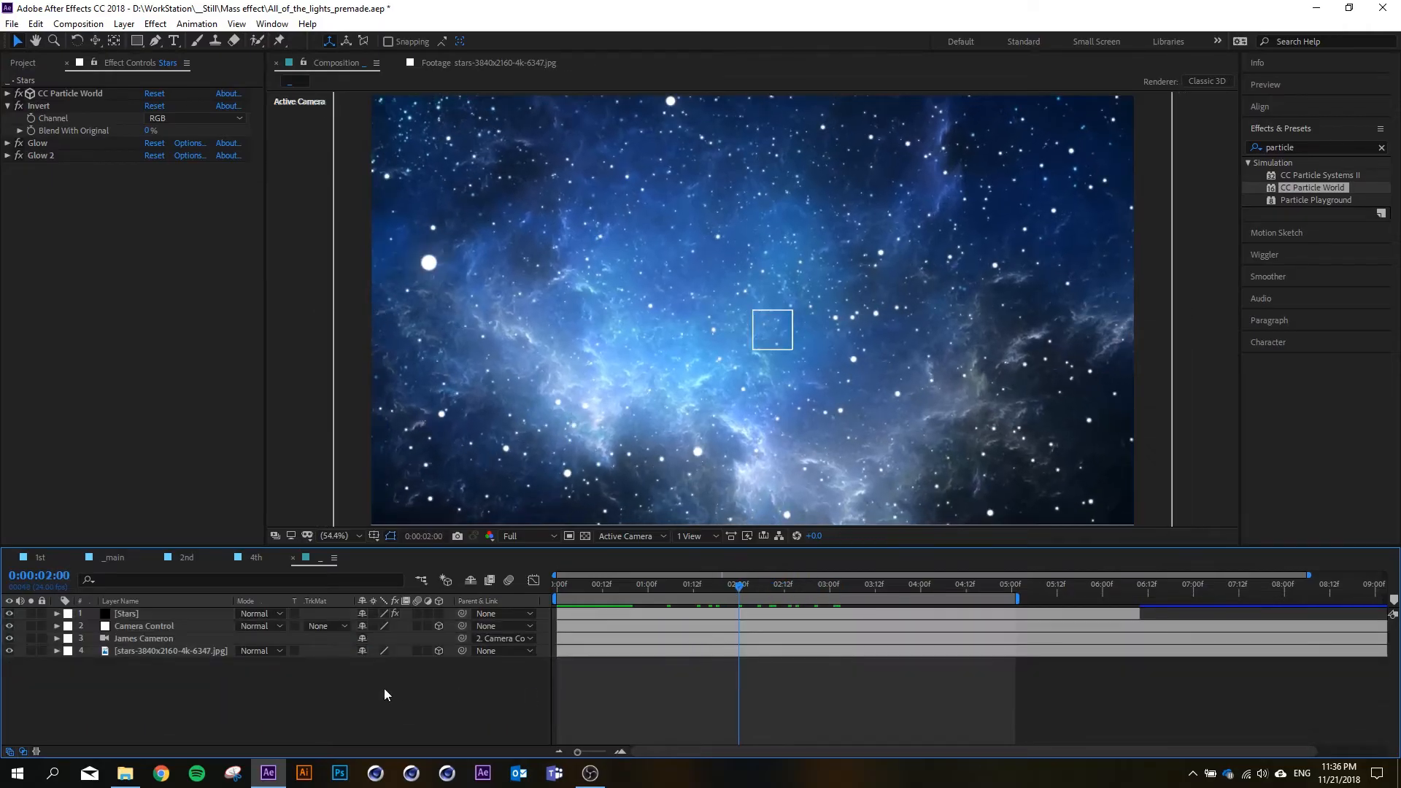
{"action": "left_click_drag", "start_coordinate": [593, 582], "coordinate": [729, 593]}
{"action": "scroll", "coordinate": [708, 364], "scroll_direction": "down", "scroll_amount": 1}
{"action": "scroll", "coordinate": [708, 362], "scroll_direction": "down", "scroll_amount": 1}
{"action": "scroll", "coordinate": [707, 353], "scroll_direction": "up", "scroll_amount": 1}
- Duplicate the stars-3840x2160-4k-6347.jpg background layer and select the upper copy
{"action": "left_click", "coordinate": [151, 649]}
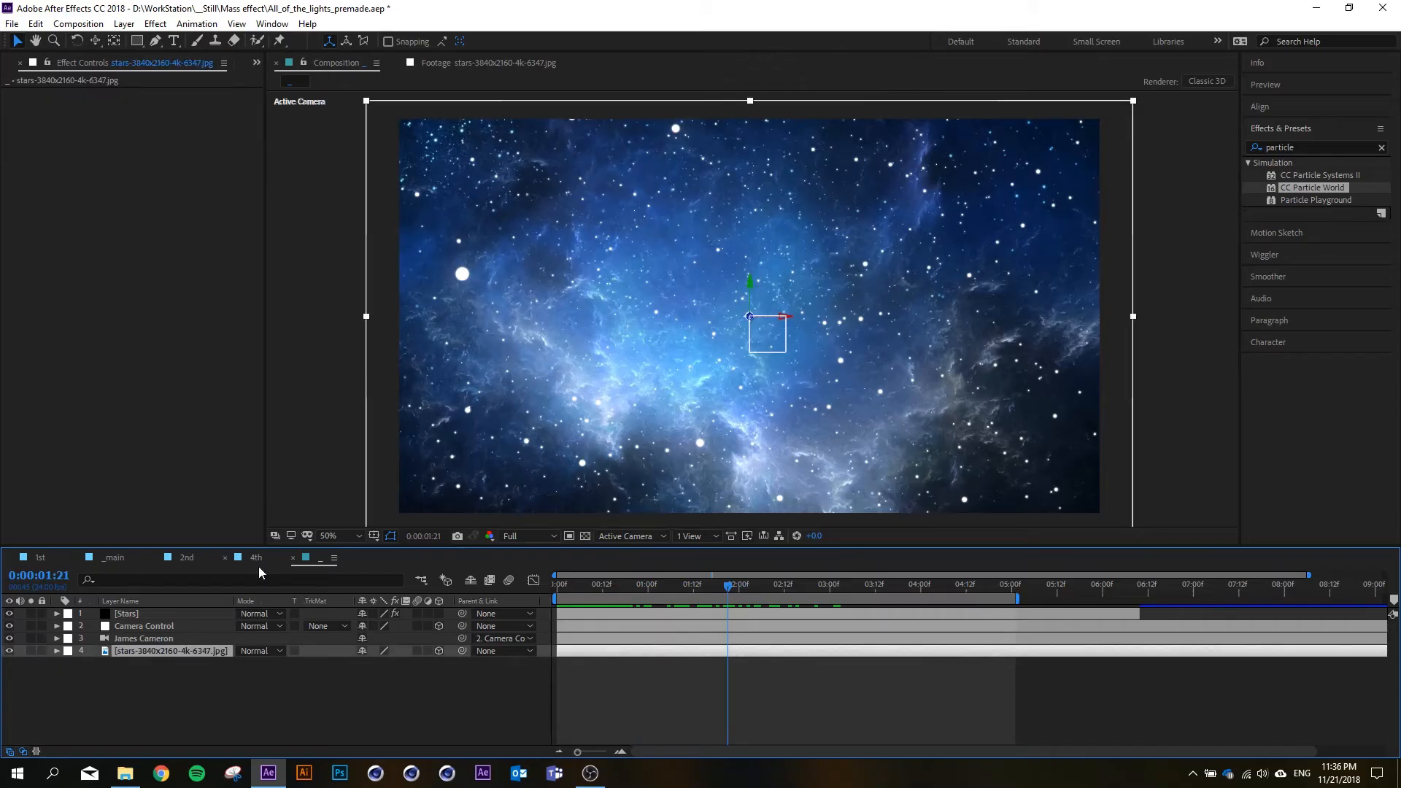
{"action": "left_click", "coordinate": [182, 657]}
{"action": "left_click", "coordinate": [182, 654]}
{"action": "key", "text": "ctrl+d"}
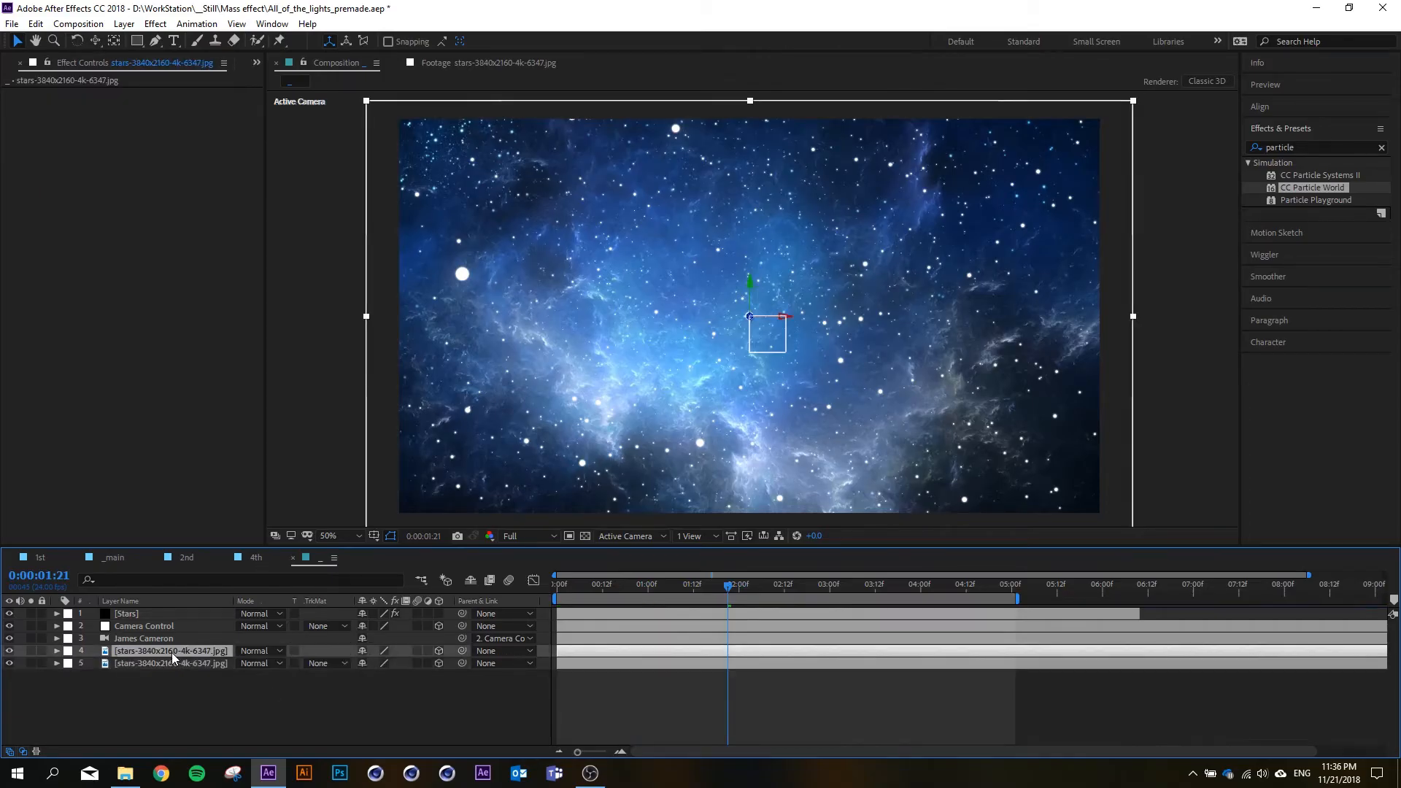
{"action": "left_click", "coordinate": [168, 663]}
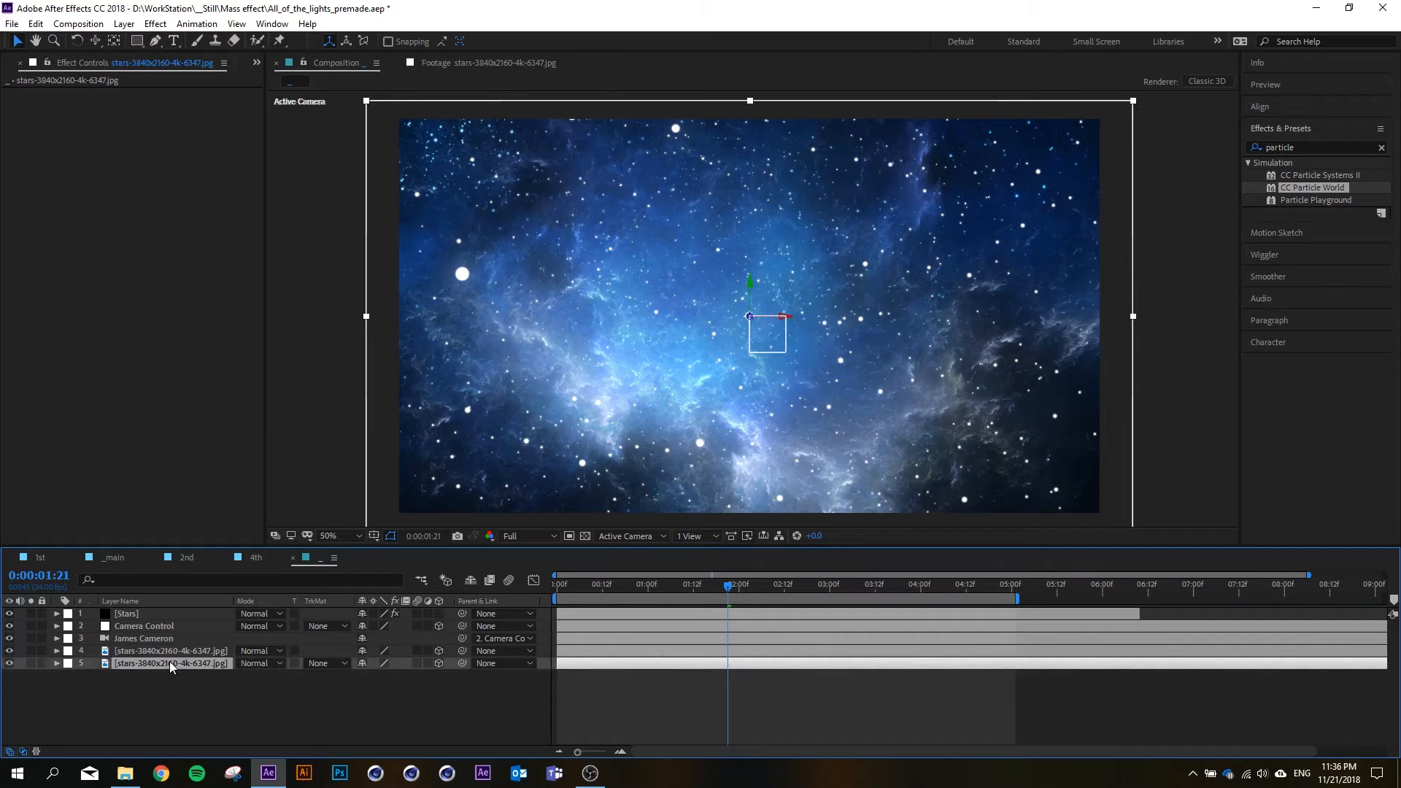
{"action": "left_click", "coordinate": [35, 23]}
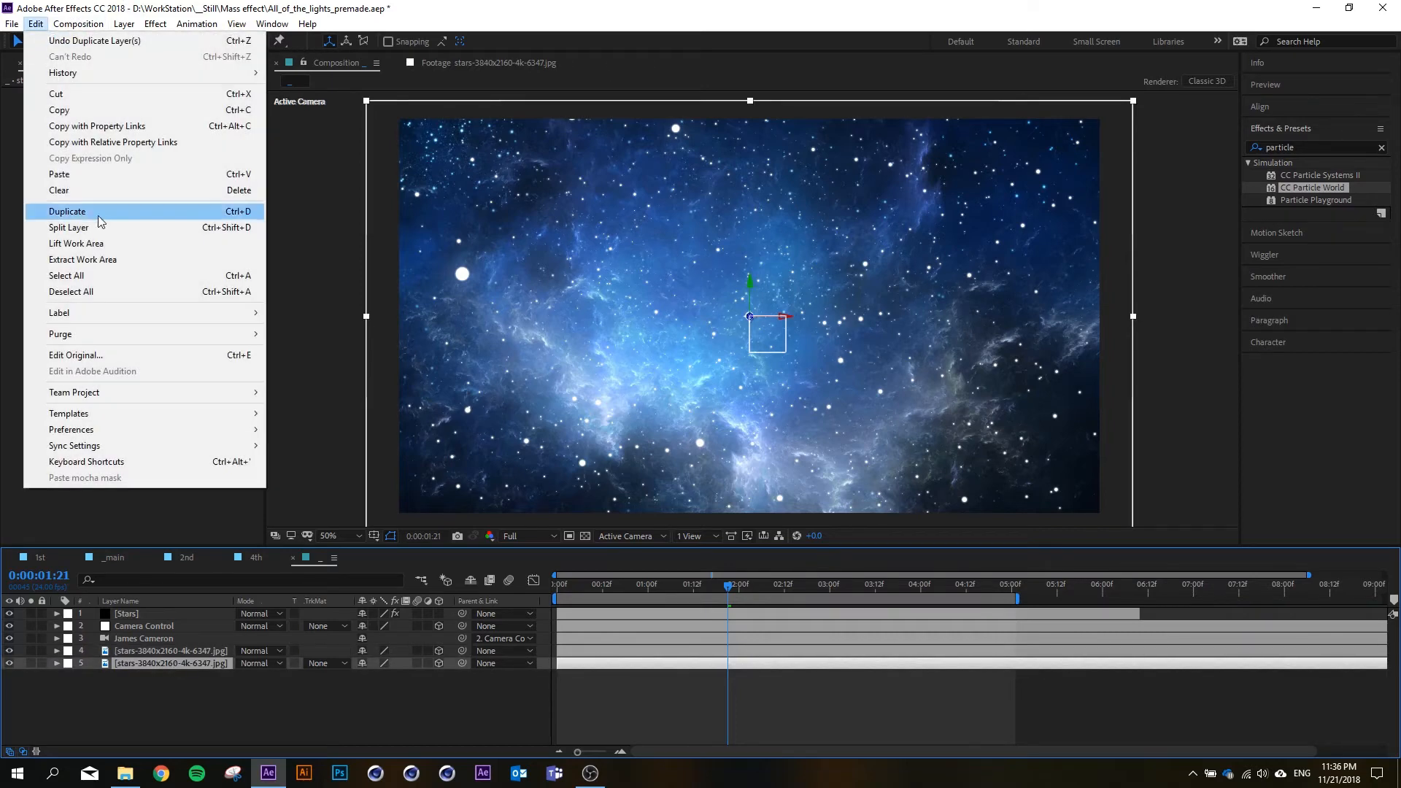
{"action": "left_click", "coordinate": [178, 684]}
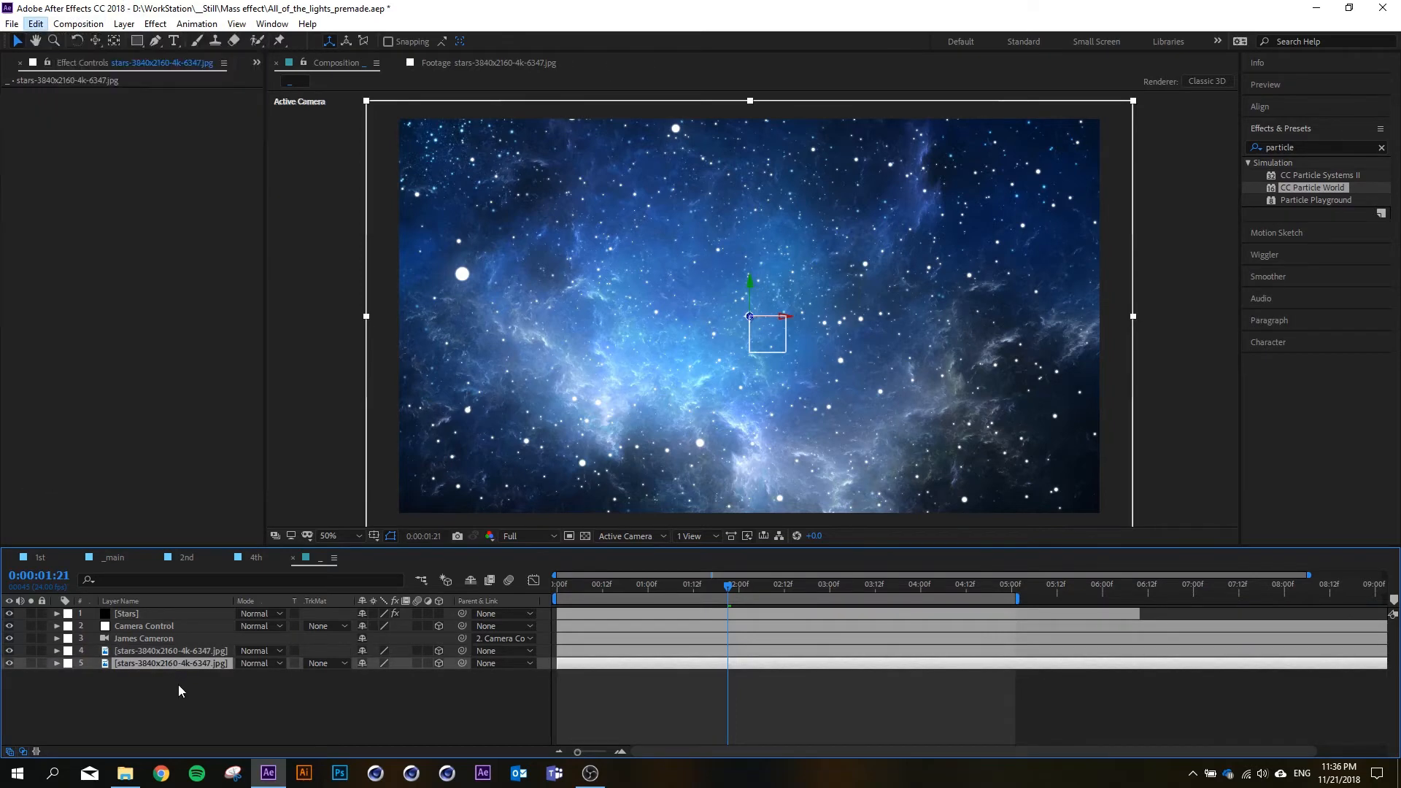
{"action": "left_click", "coordinate": [173, 650]}
- Draw a closed Pen tool mask around the bright nebula cloud left of centre on the upper background copy
{"action": "scroll", "coordinate": [786, 247], "scroll_direction": "down", "scroll_amount": 2}
{"action": "scroll", "coordinate": [774, 263], "scroll_direction": "up", "scroll_amount": 2}
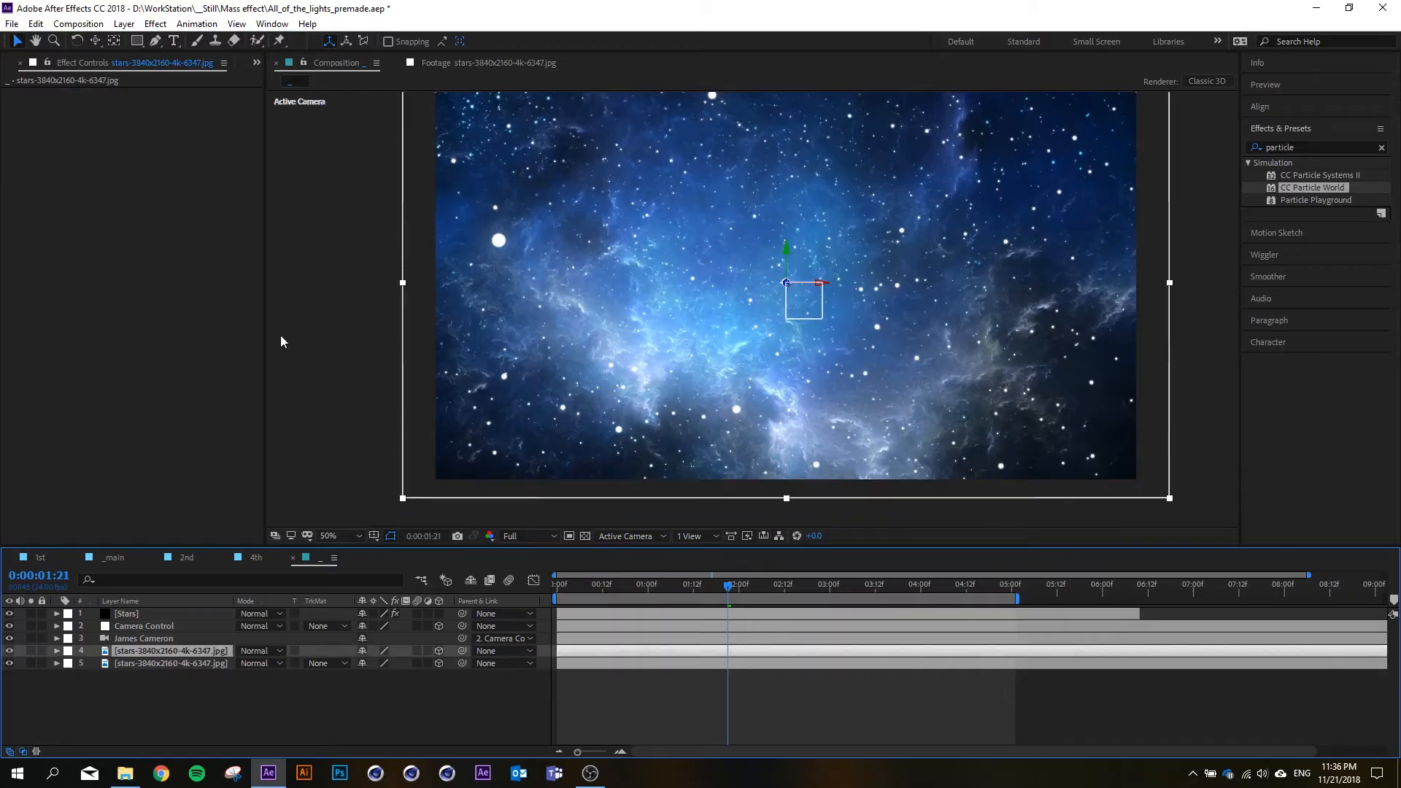
{"action": "left_click", "coordinate": [156, 42]}
{"action": "scroll", "coordinate": [729, 314], "scroll_direction": "down", "scroll_amount": 2}
{"action": "scroll", "coordinate": [841, 265], "scroll_direction": "up", "scroll_amount": 2}
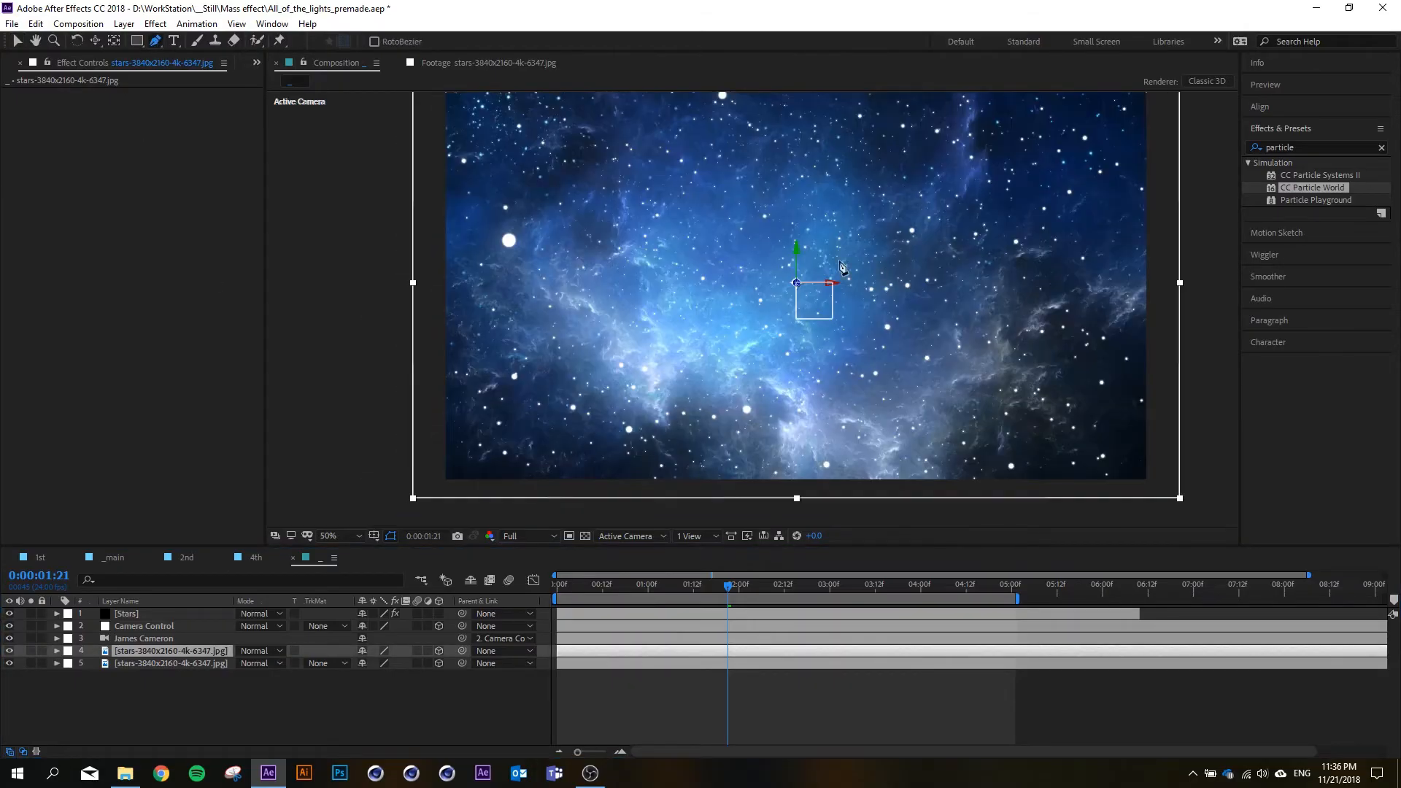
{"action": "scroll", "coordinate": [817, 319], "scroll_direction": "down", "scroll_amount": 2}
{"action": "scroll", "coordinate": [778, 224], "scroll_direction": "up", "scroll_amount": 2}
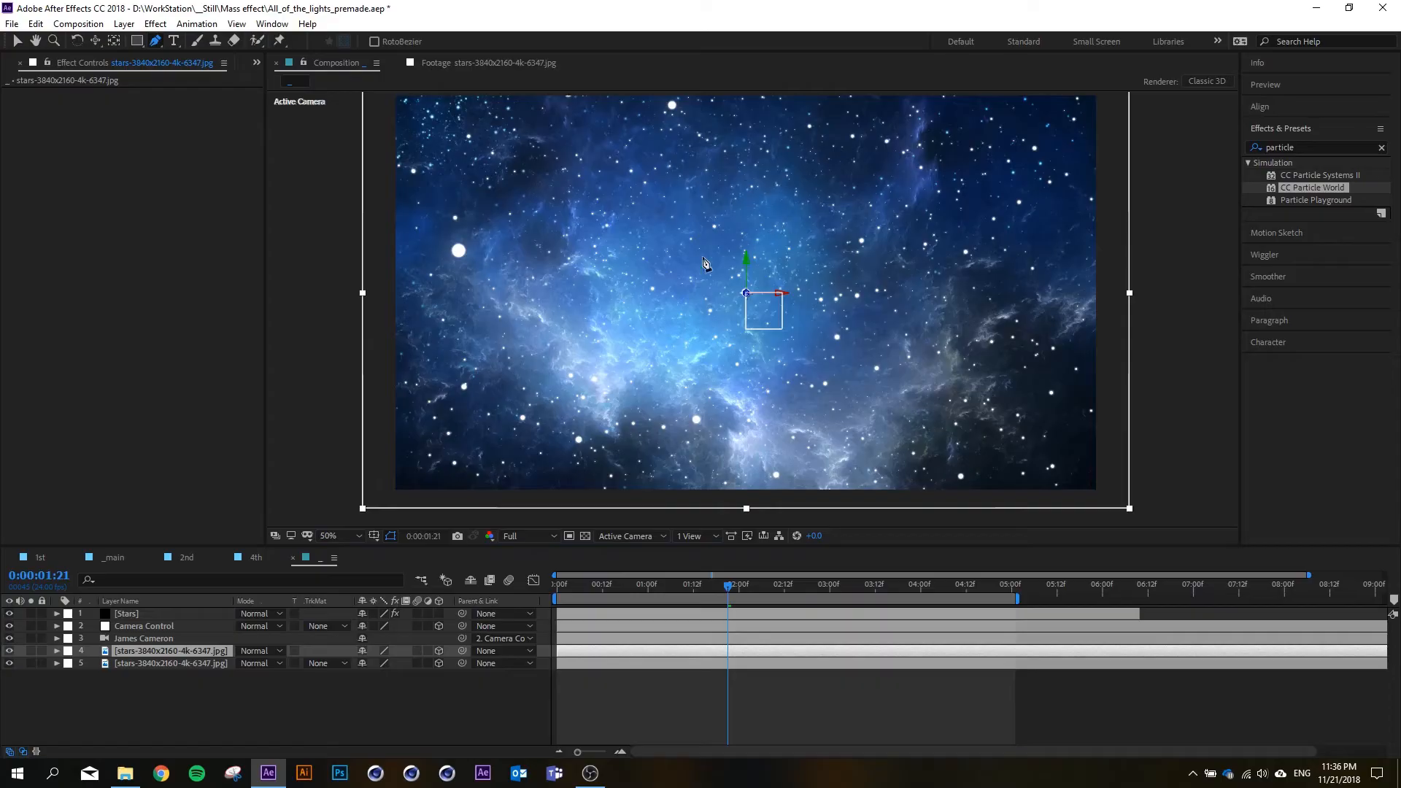
{"action": "left_click", "coordinate": [522, 219]}
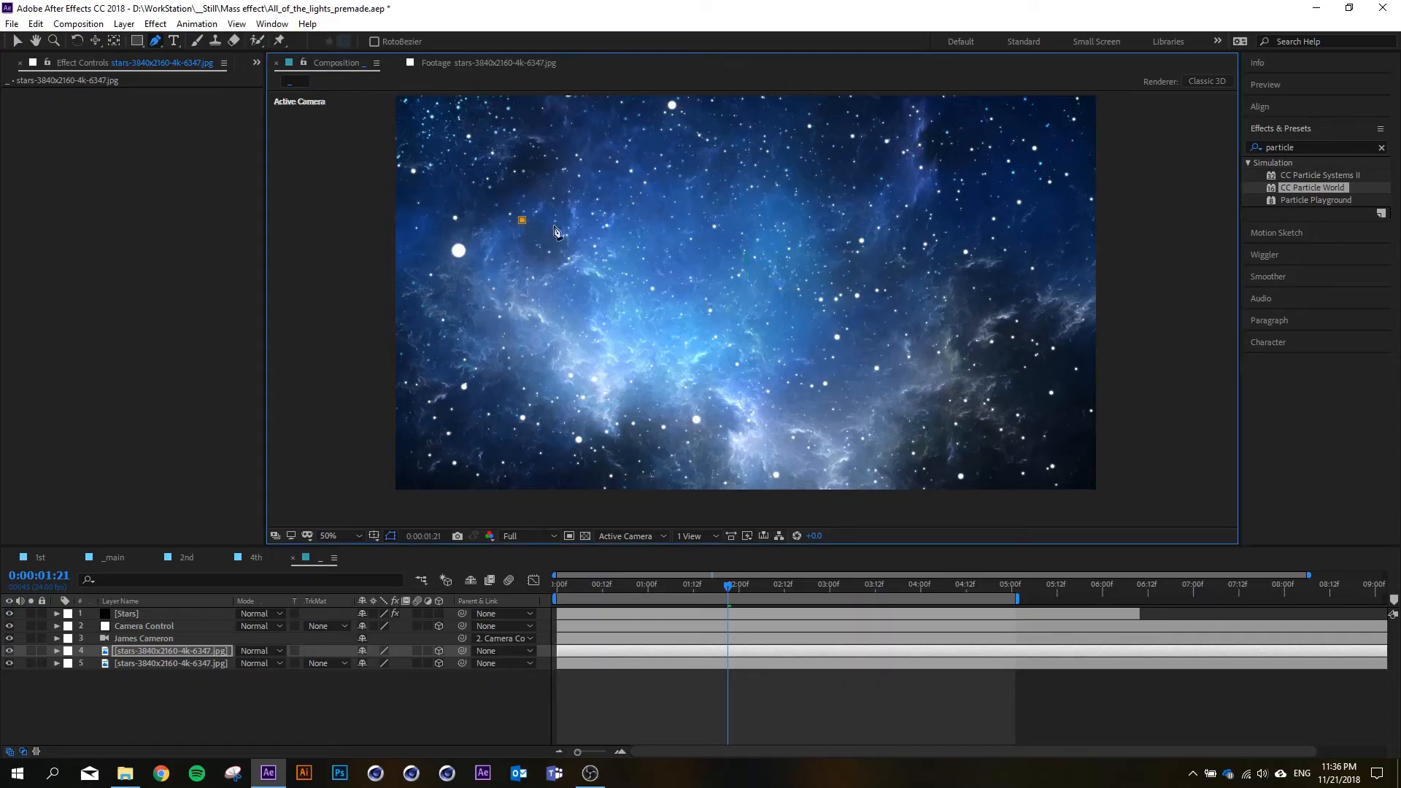
{"action": "left_click_drag", "start_coordinate": [606, 249], "coordinate": [629, 256]}
{"action": "left_click_drag", "start_coordinate": [697, 297], "coordinate": [708, 309]}
{"action": "left_click_drag", "start_coordinate": [511, 334], "coordinate": [495, 231]}
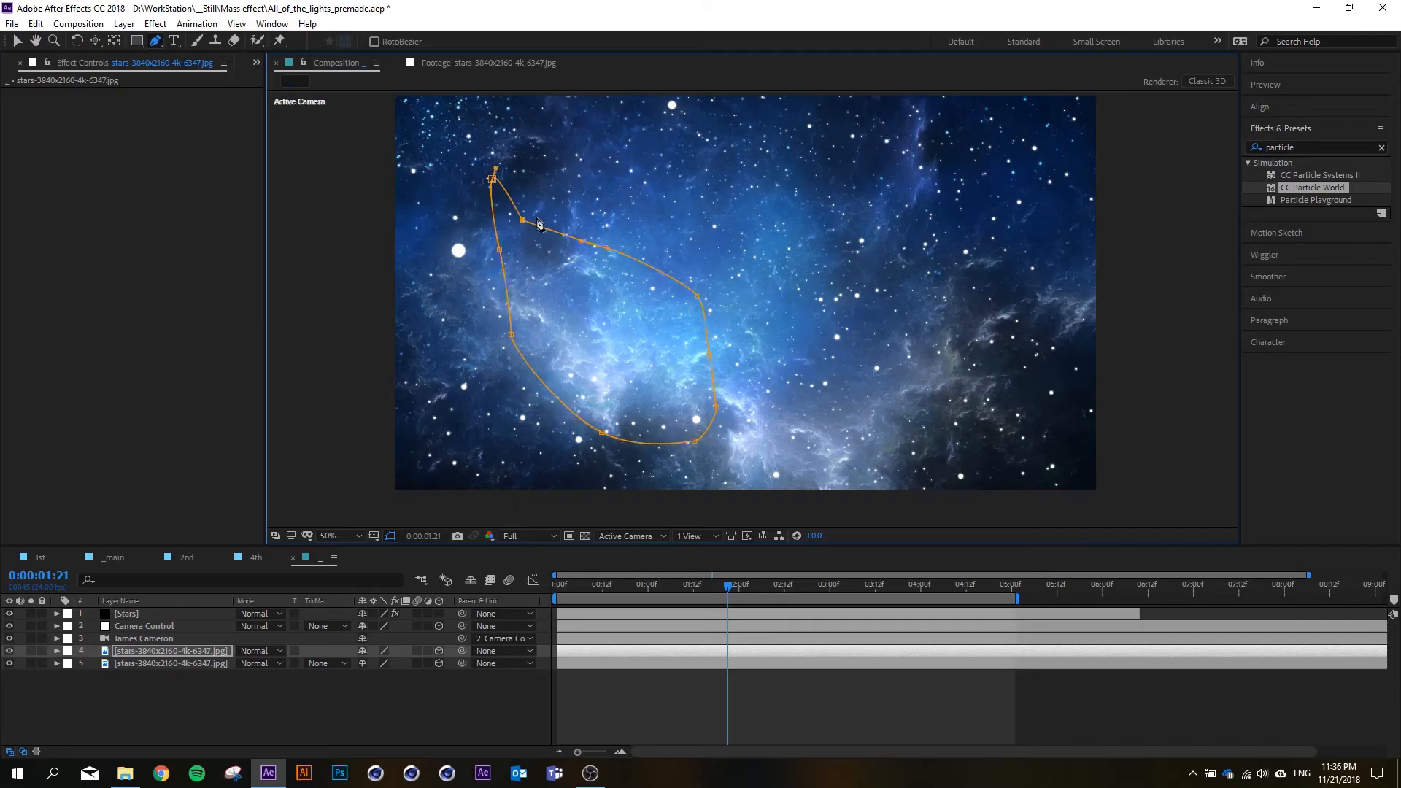
- Set the masked copy's Z position to -500 and scale it down to roughly match its original framing
{"action": "left_click", "coordinate": [195, 653]}
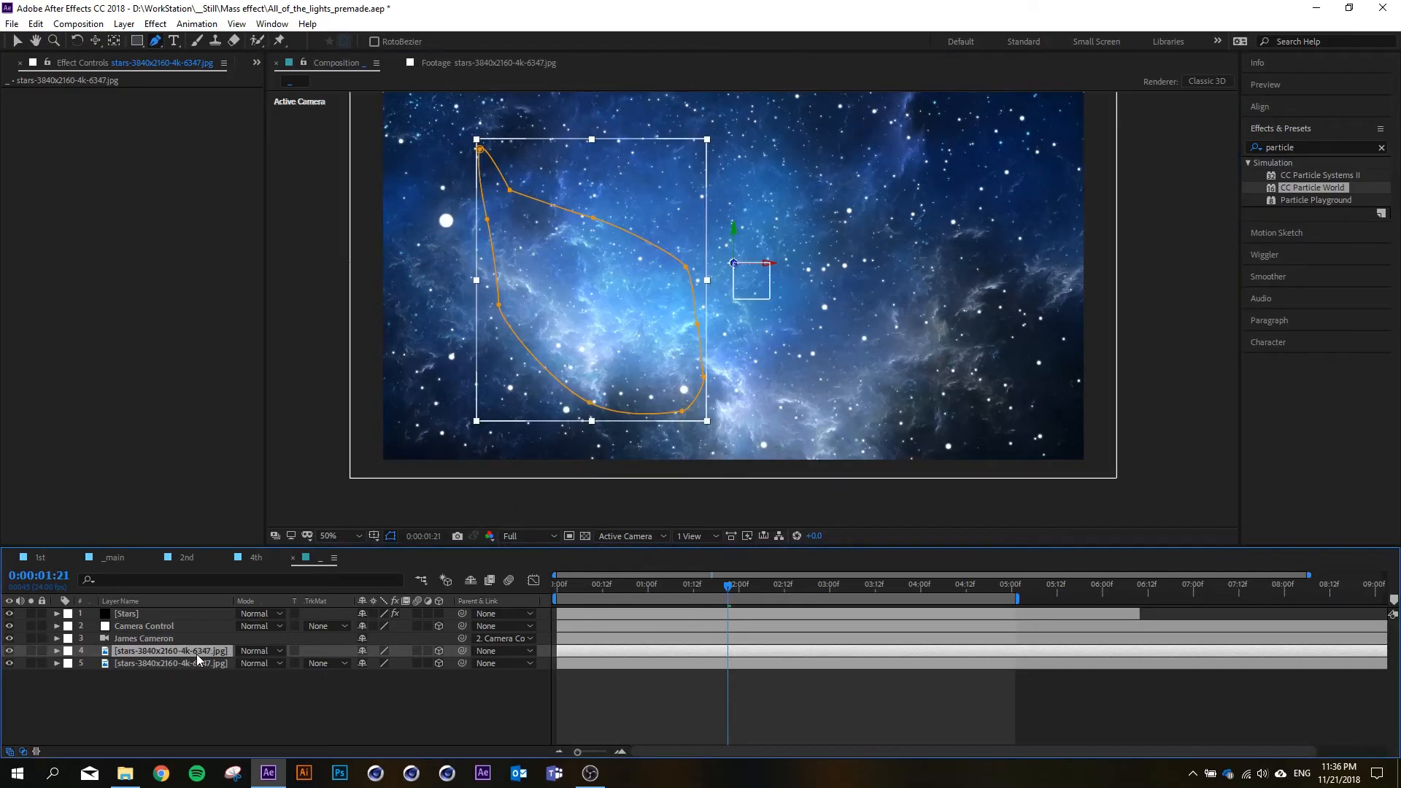
{"action": "key", "text": "p"}
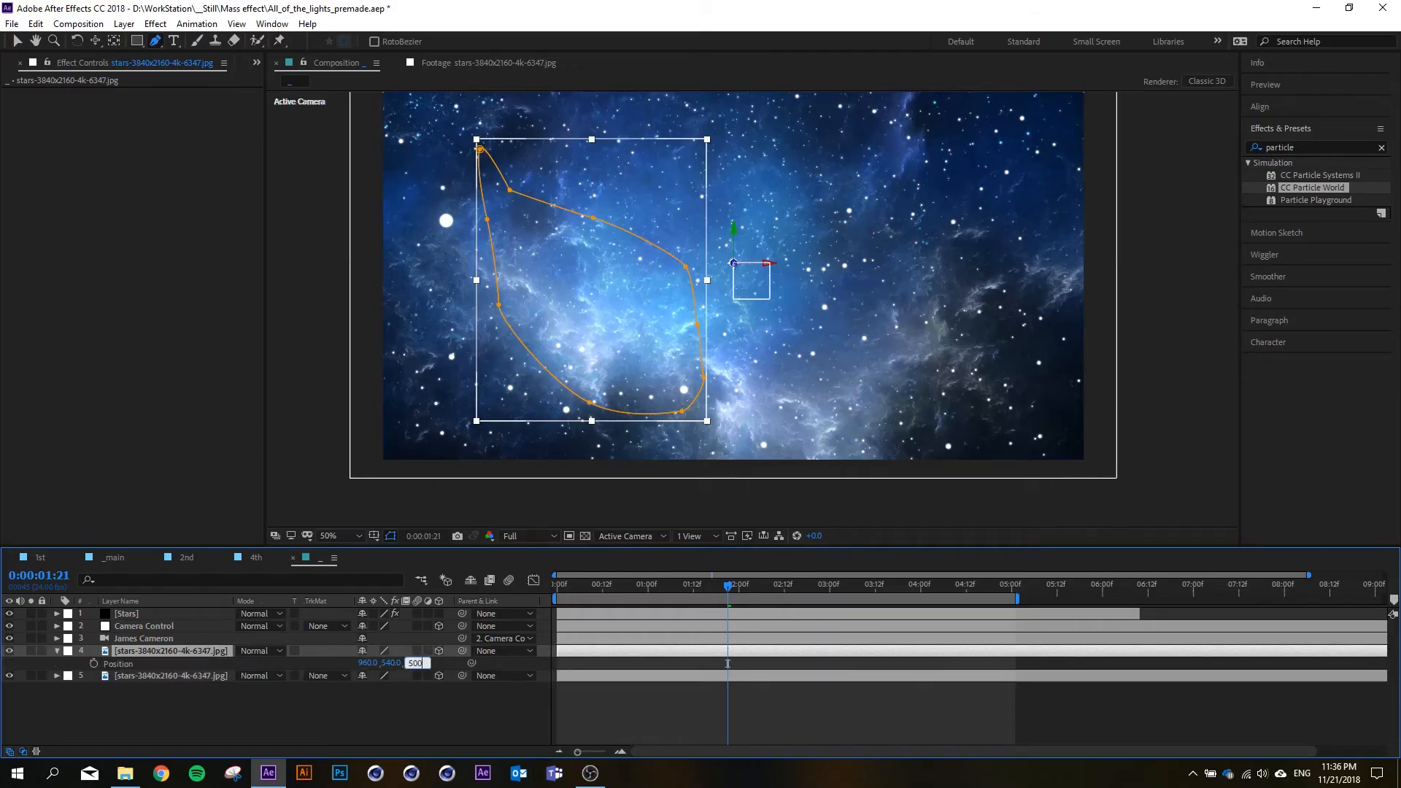
{"action": "key", "text": "Return"}
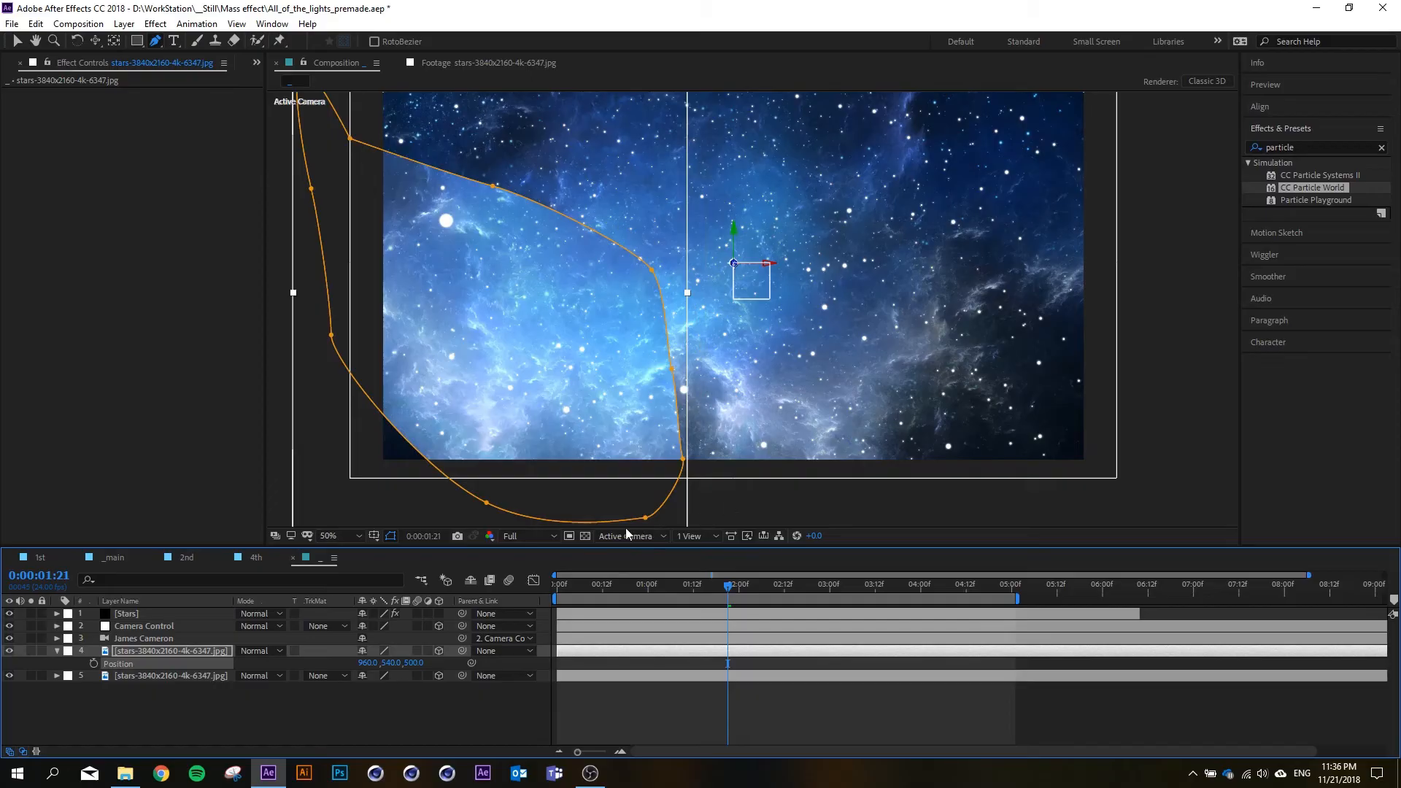
{"action": "key", "text": "s"}
{"action": "left_click_drag", "start_coordinate": [400, 663], "coordinate": [153, 662]}
{"action": "left_click", "coordinate": [57, 651]}
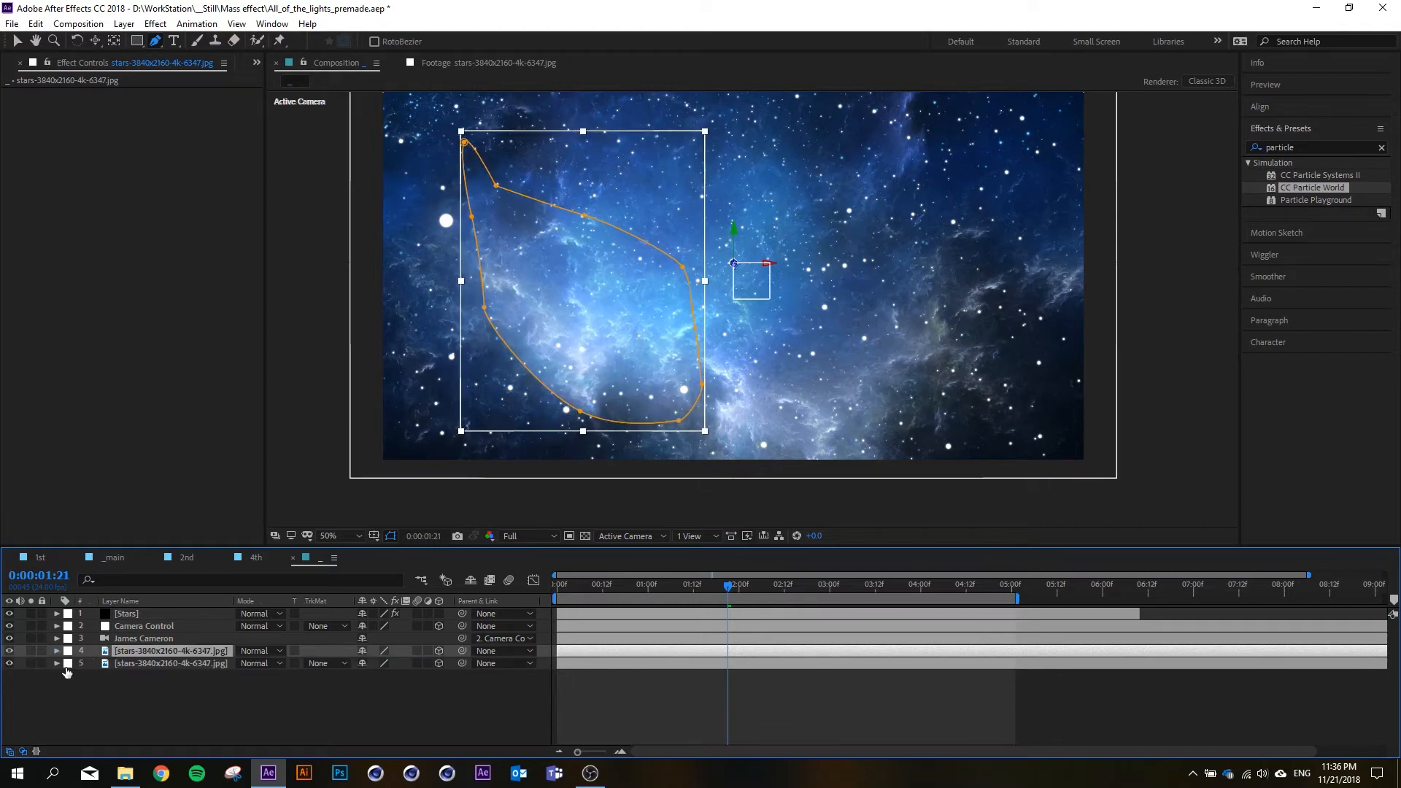
- Feather Mask 1 on the upper stars-3840x2160-4k-6347.jpg copy by 275 pixels
{"action": "left_click", "coordinate": [56, 651]}
{"action": "left_click", "coordinate": [69, 639]}
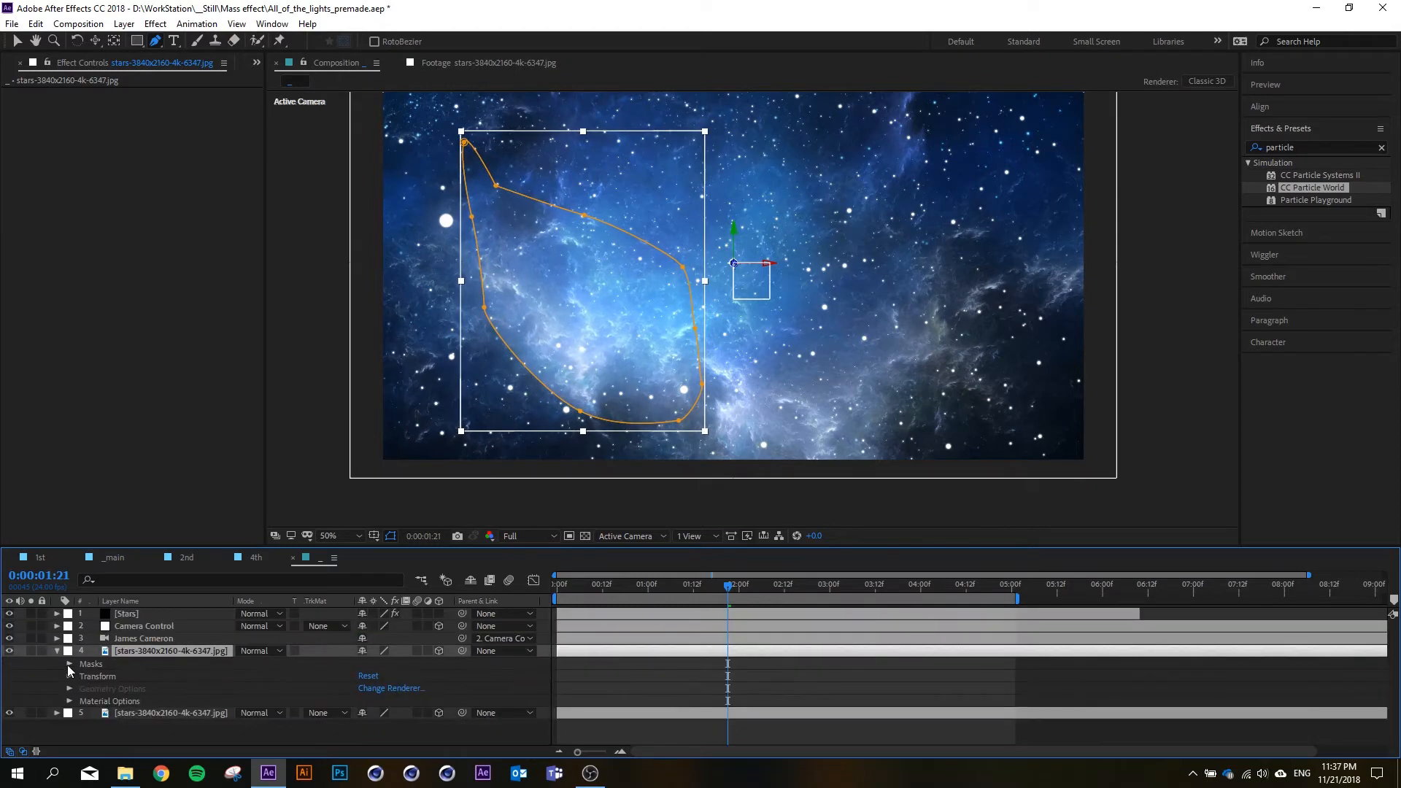
{"action": "left_click", "coordinate": [70, 664]}
{"action": "left_click", "coordinate": [82, 677]}
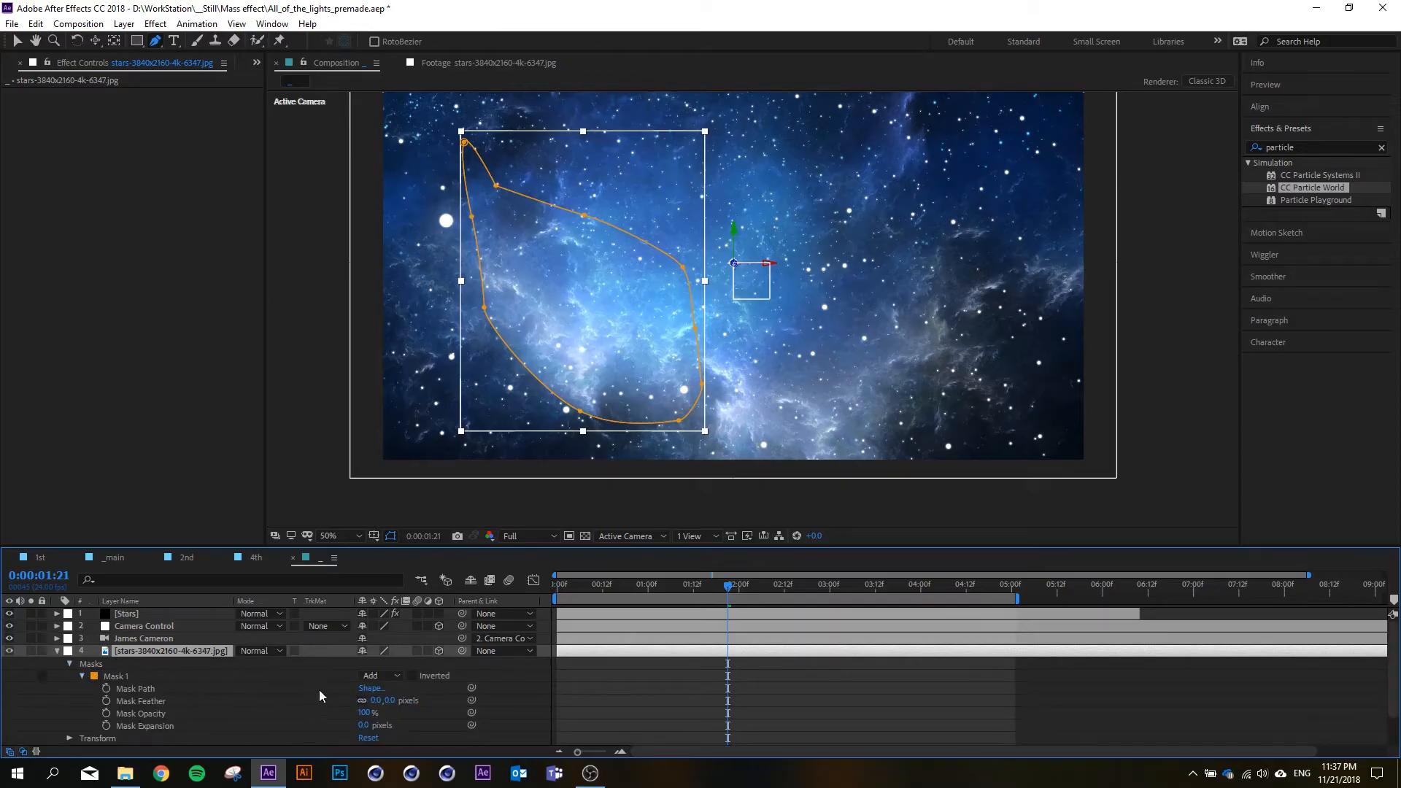
{"action": "left_click_drag", "start_coordinate": [389, 702], "coordinate": [405, 699]}
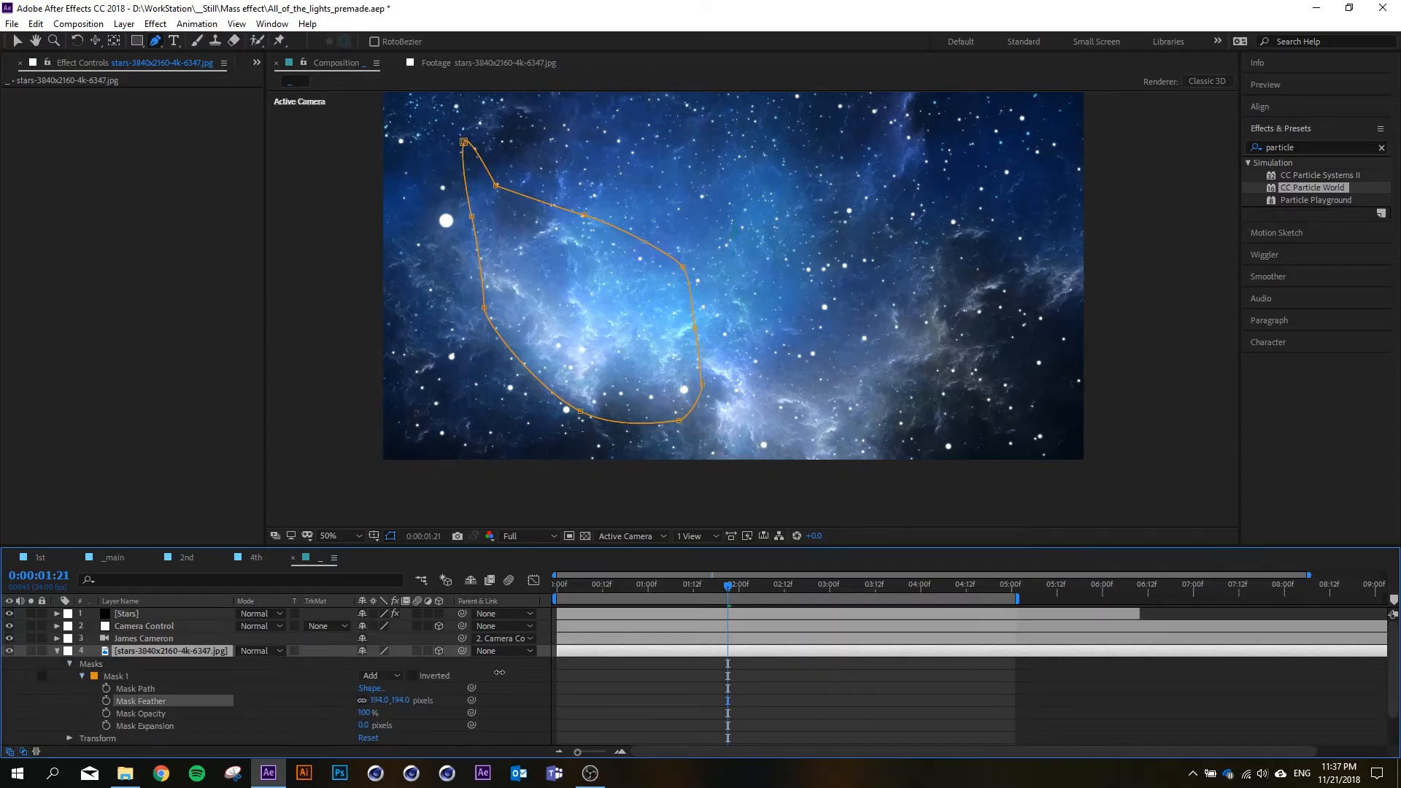
{"action": "left_click", "coordinate": [499, 673]}
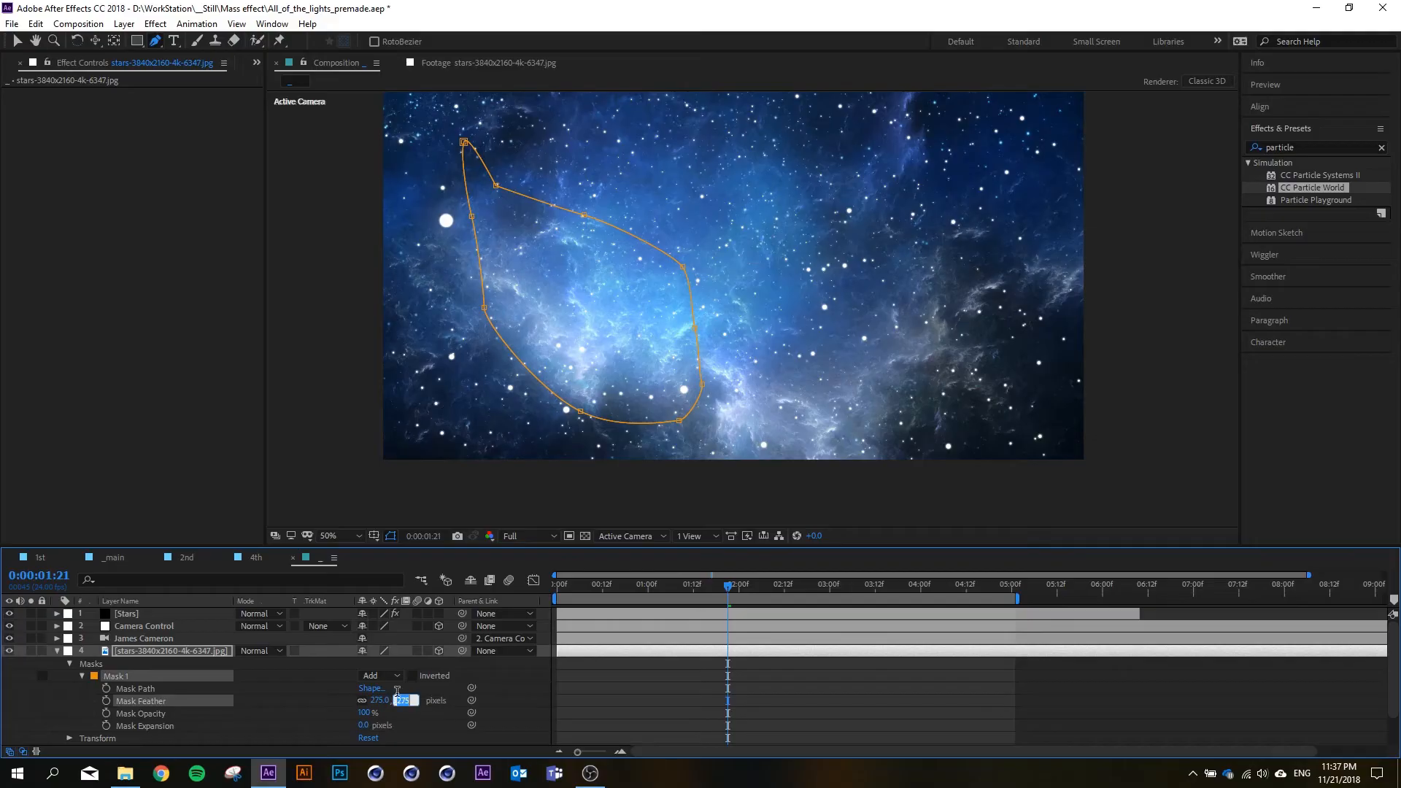
- Examine the masked nebula layer's depth against the background and camera in Custom View 1, then return to Active Camera
{"action": "left_click", "coordinate": [627, 536]}
{"action": "left_click", "coordinate": [619, 691]}
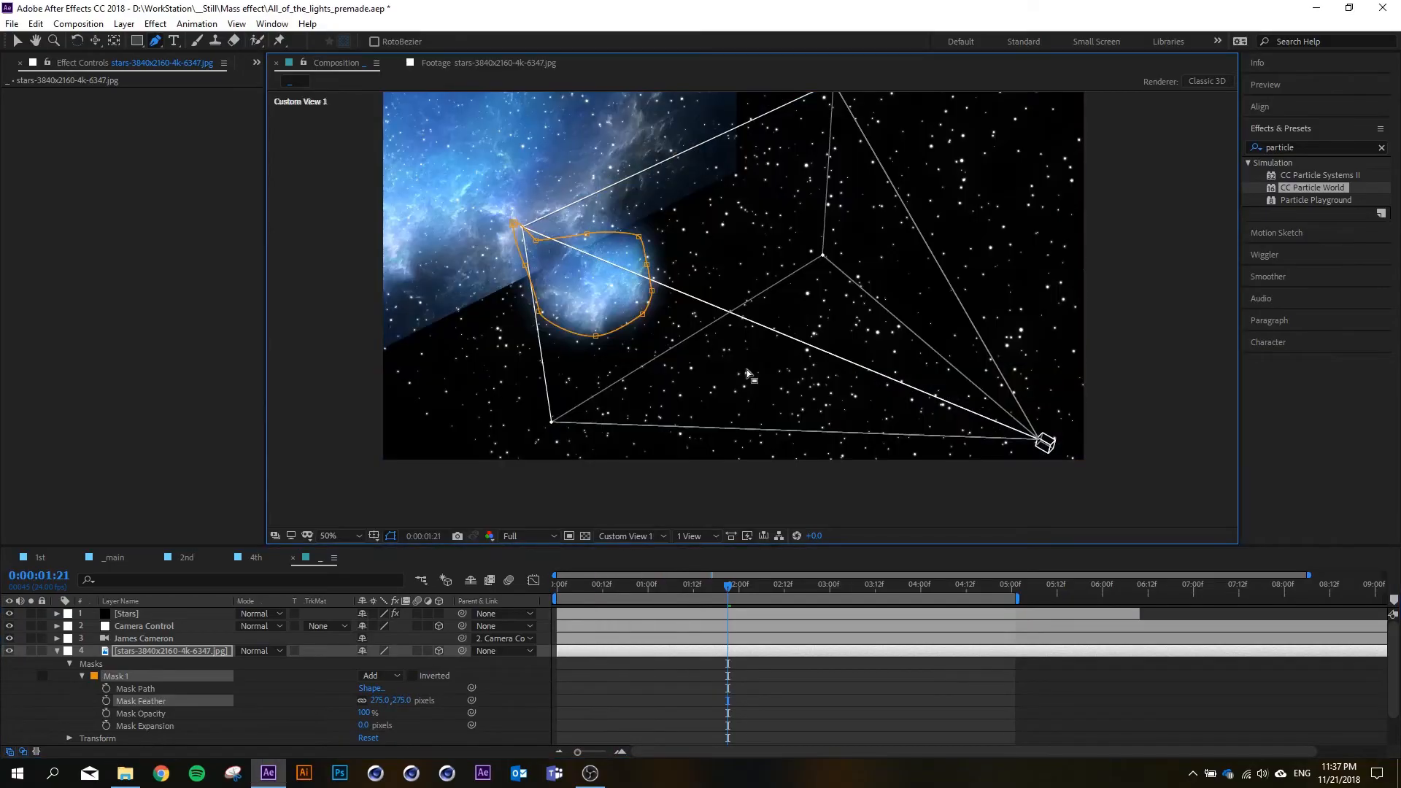
{"action": "scroll", "coordinate": [704, 350], "scroll_direction": "down", "scroll_amount": 2}
{"action": "scroll", "coordinate": [667, 336], "scroll_direction": "up", "scroll_amount": 2}
{"action": "key", "text": "c"}
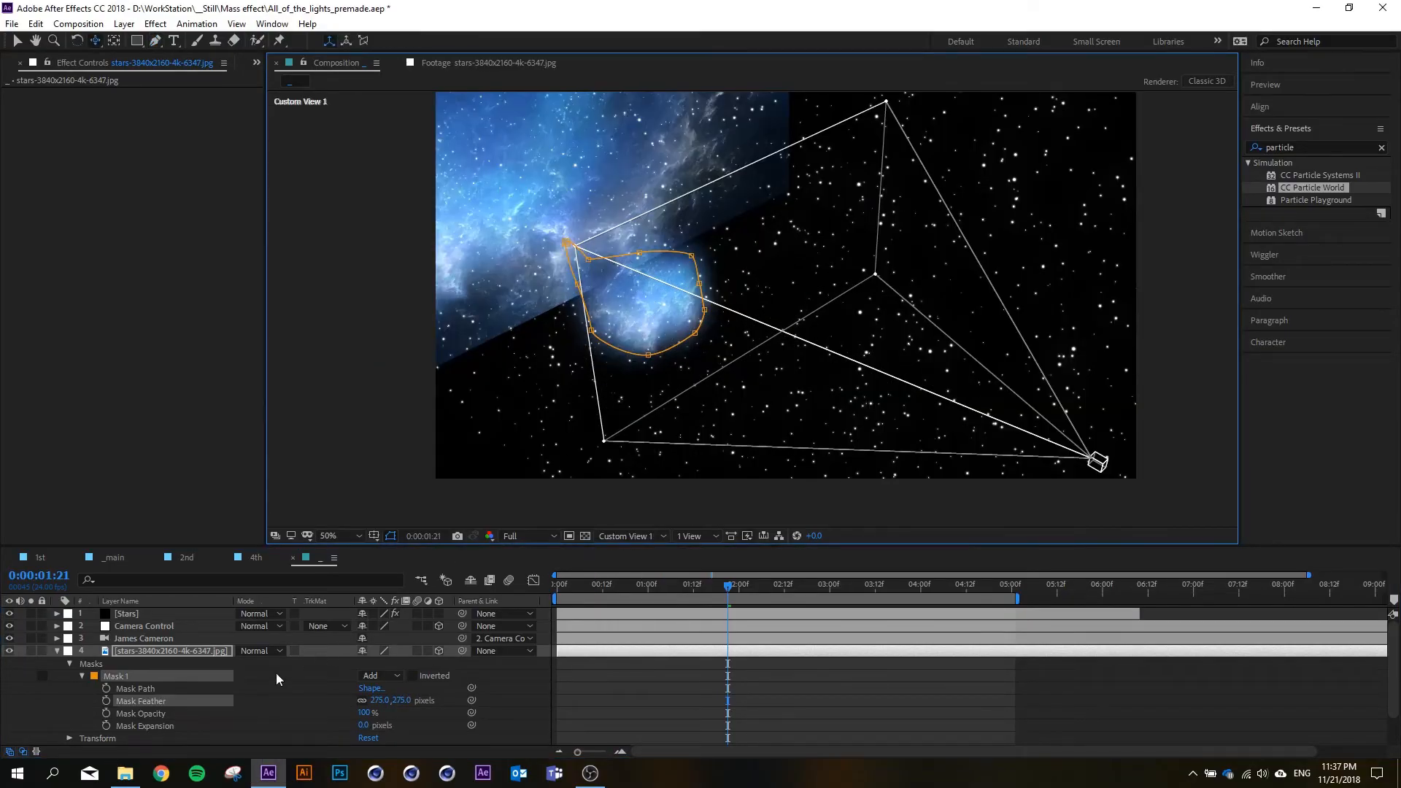
{"action": "left_click", "coordinate": [190, 651]}
{"action": "key", "text": "ctrl+d"}
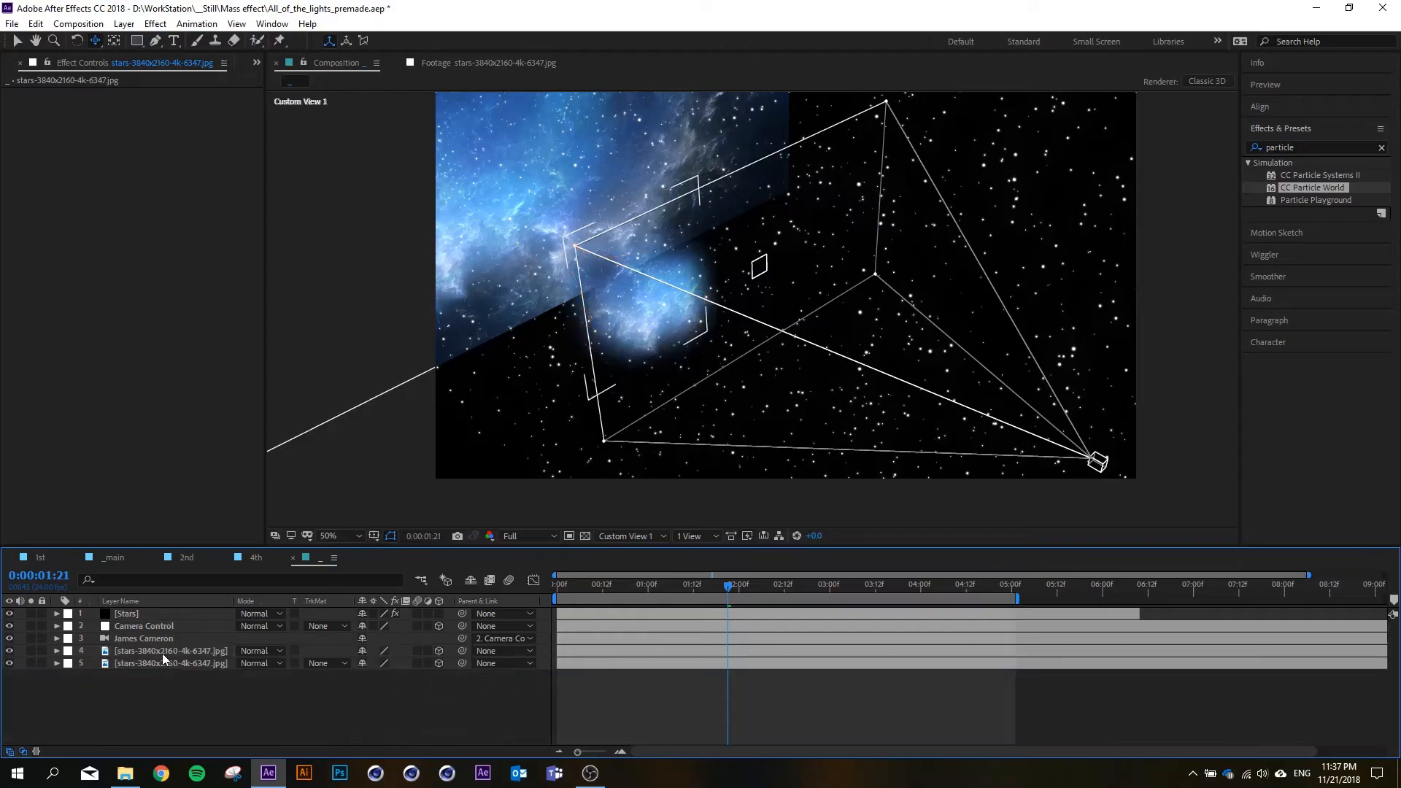
{"action": "left_click", "coordinate": [162, 650]}
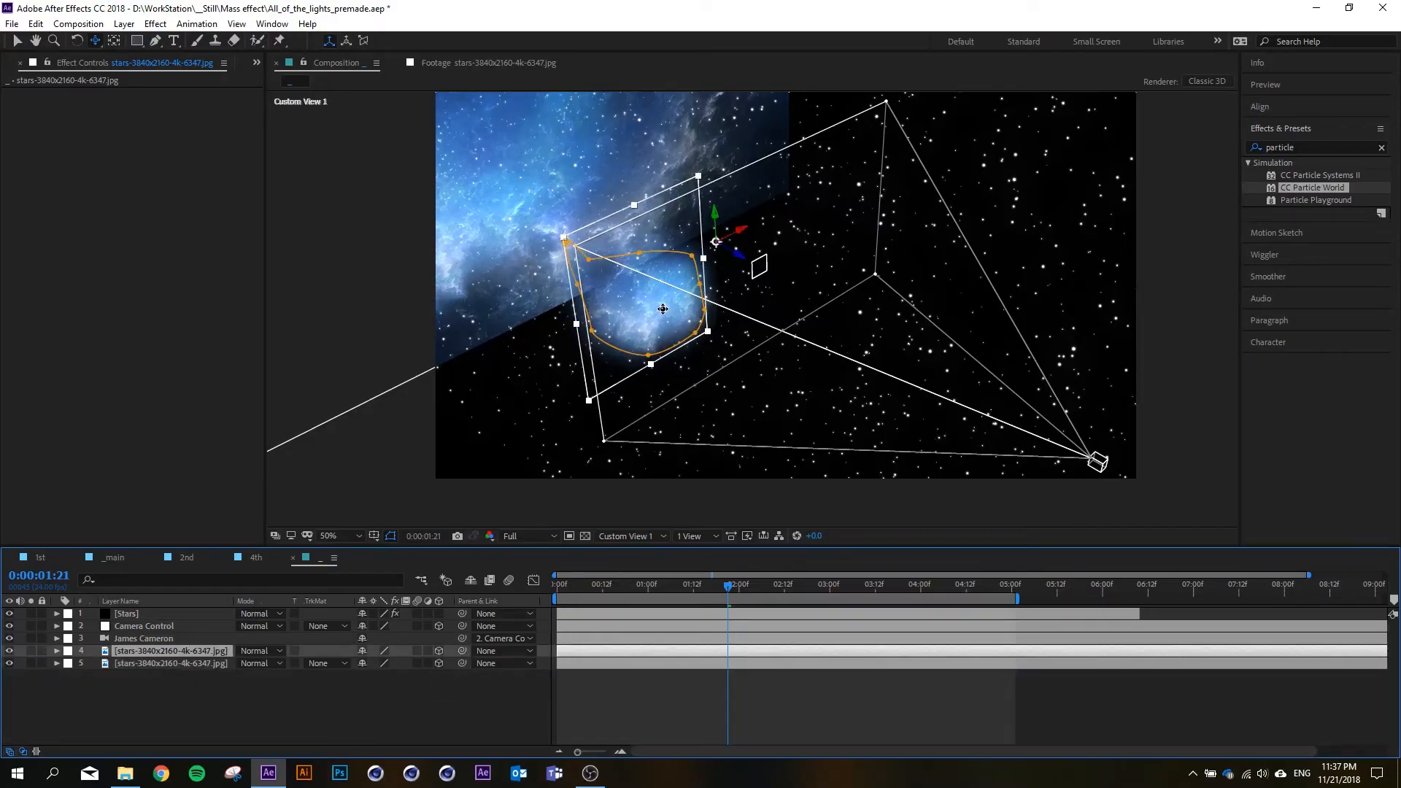
{"action": "key", "text": "v"}
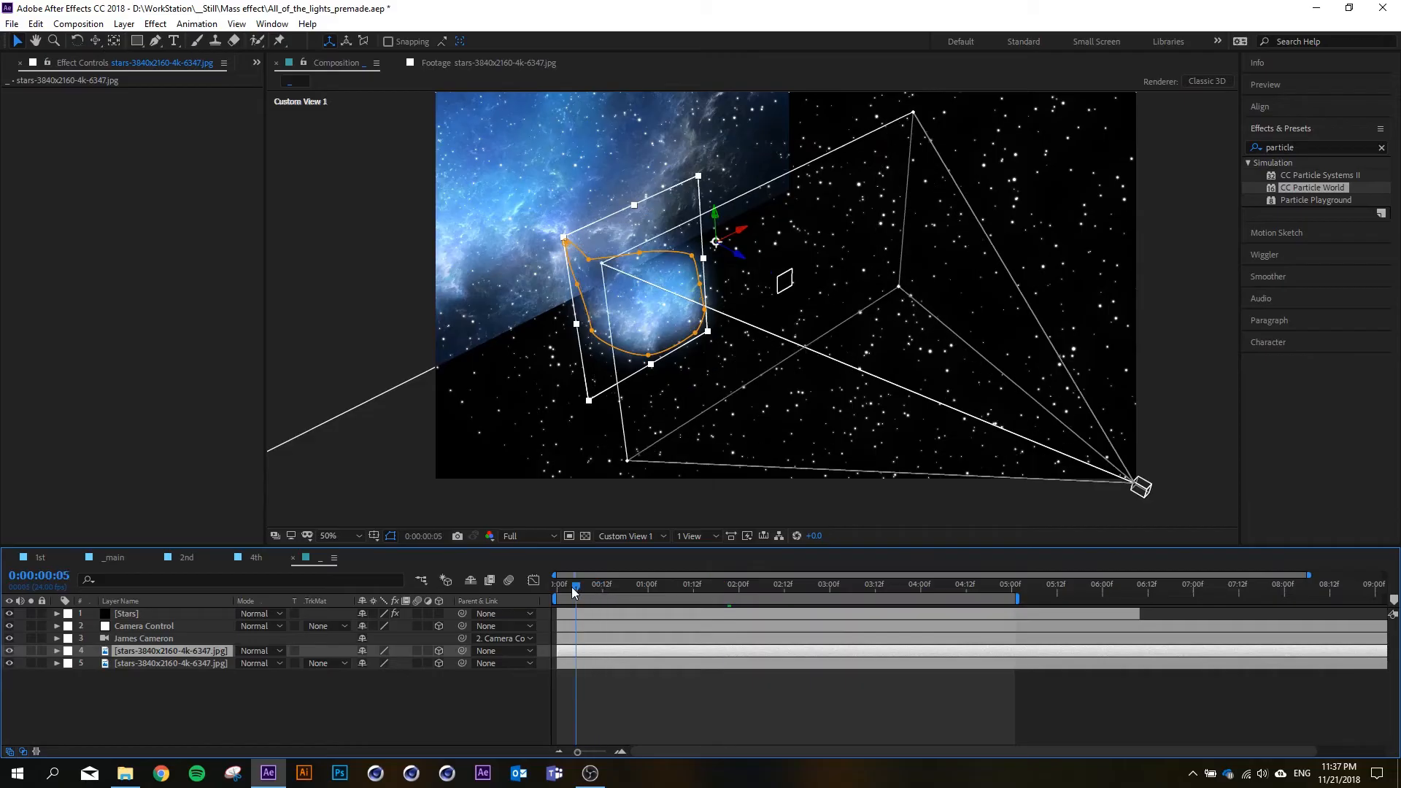
{"action": "left_click_drag", "start_coordinate": [602, 588], "coordinate": [670, 589]}
{"action": "left_click", "coordinate": [628, 535]}
{"action": "left_click", "coordinate": [620, 581]}
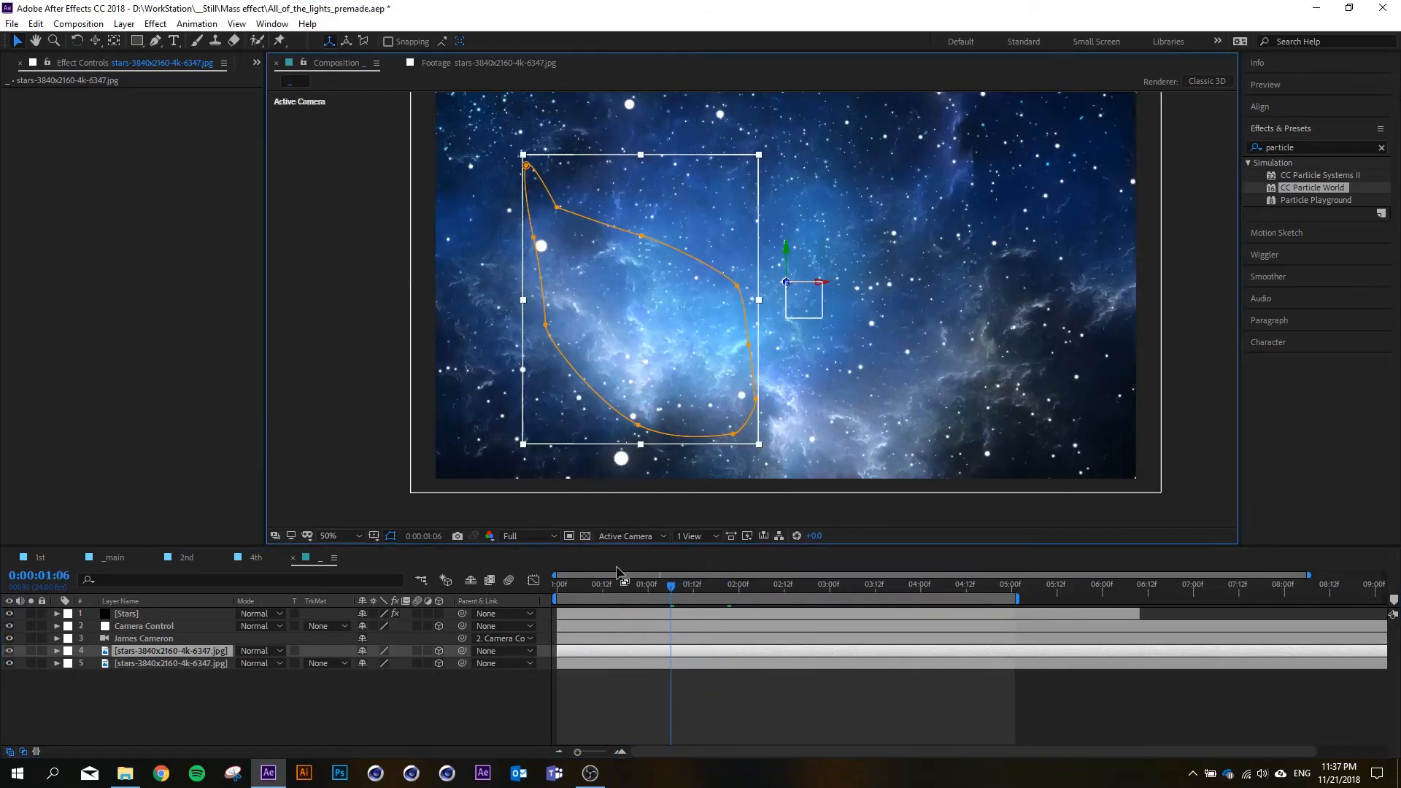
- Scrub through the first two seconds in Active Camera and examine how the masked nebula shifts against the background
{"action": "left_click_drag", "start_coordinate": [561, 585], "coordinate": [769, 573]}
{"action": "scroll", "coordinate": [663, 347], "scroll_direction": "down", "scroll_amount": 2}
{"action": "scroll", "coordinate": [663, 348], "scroll_direction": "up", "scroll_amount": 2}
{"action": "scroll", "coordinate": [671, 357], "scroll_direction": "down", "scroll_amount": 4}
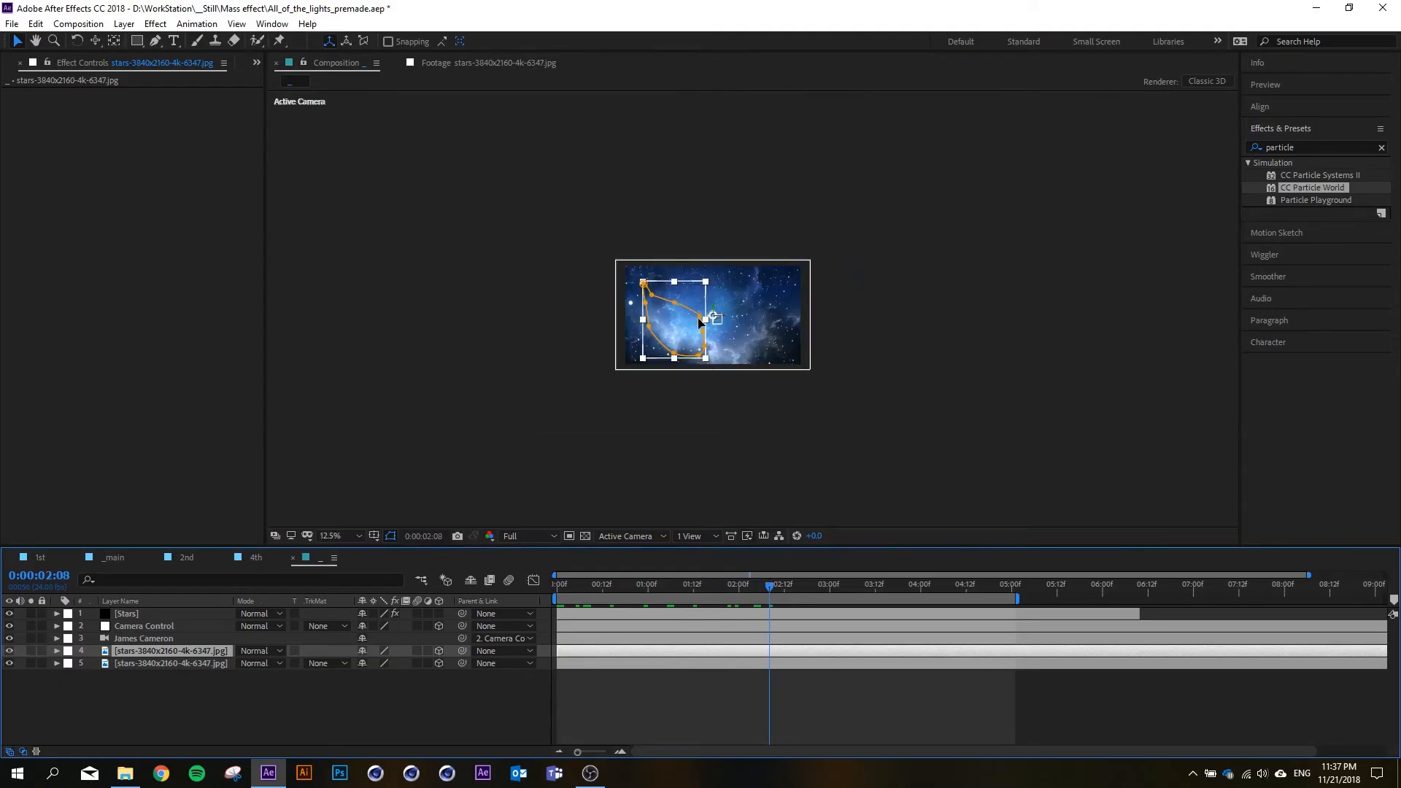
{"action": "scroll", "coordinate": [687, 383], "scroll_direction": "up", "scroll_amount": 2}
{"action": "left_click_drag", "start_coordinate": [607, 588], "coordinate": [666, 588]}
{"action": "scroll", "coordinate": [759, 292], "scroll_direction": "up", "scroll_amount": 2}
- Rotate the masked nebula layer to X 6.2°, Y -19.1° and Z 33.6°
{"action": "key", "text": "r"}
{"action": "left_click_drag", "start_coordinate": [382, 702], "coordinate": [530, 632]}
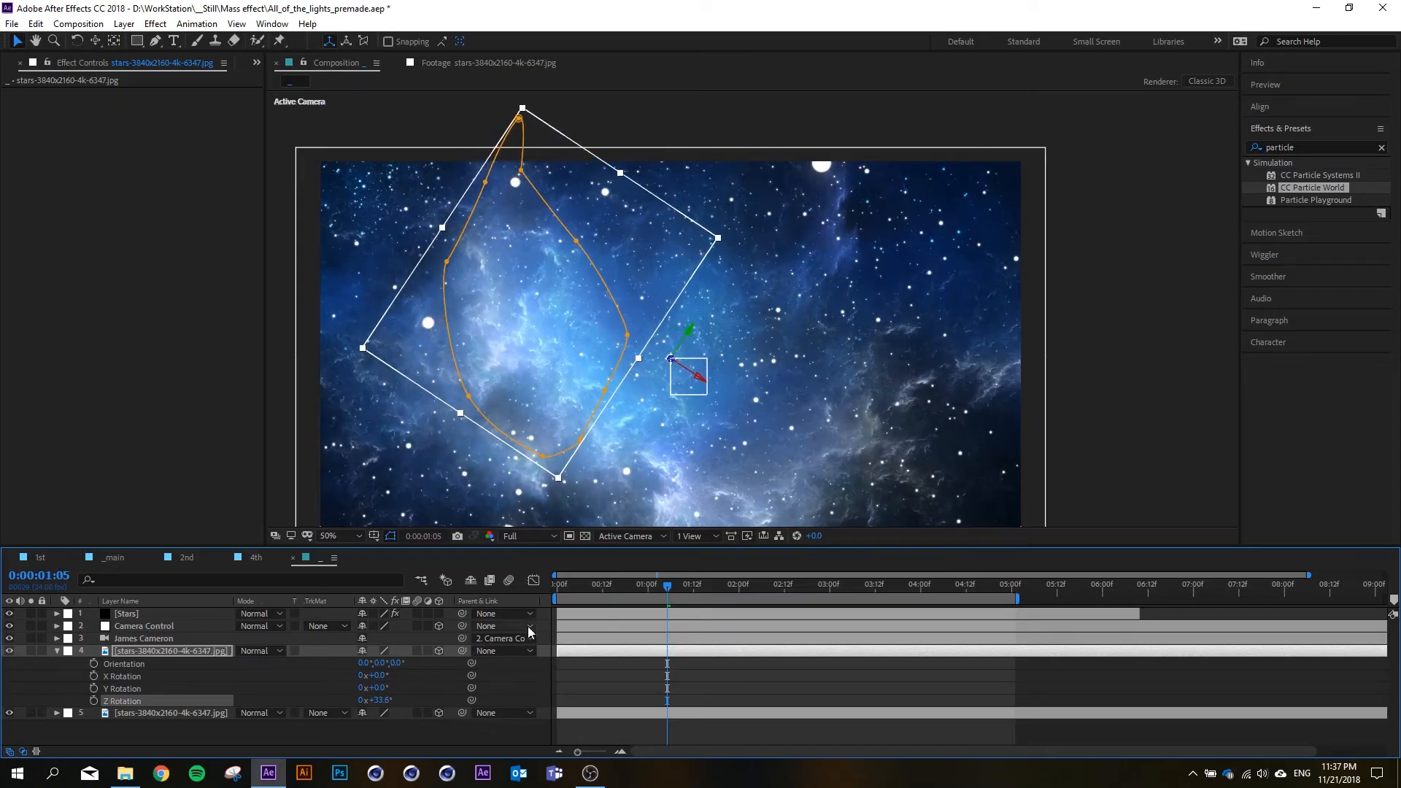
{"action": "left_click_drag", "start_coordinate": [381, 688], "coordinate": [264, 683]}
{"action": "left_click", "coordinate": [217, 650]}
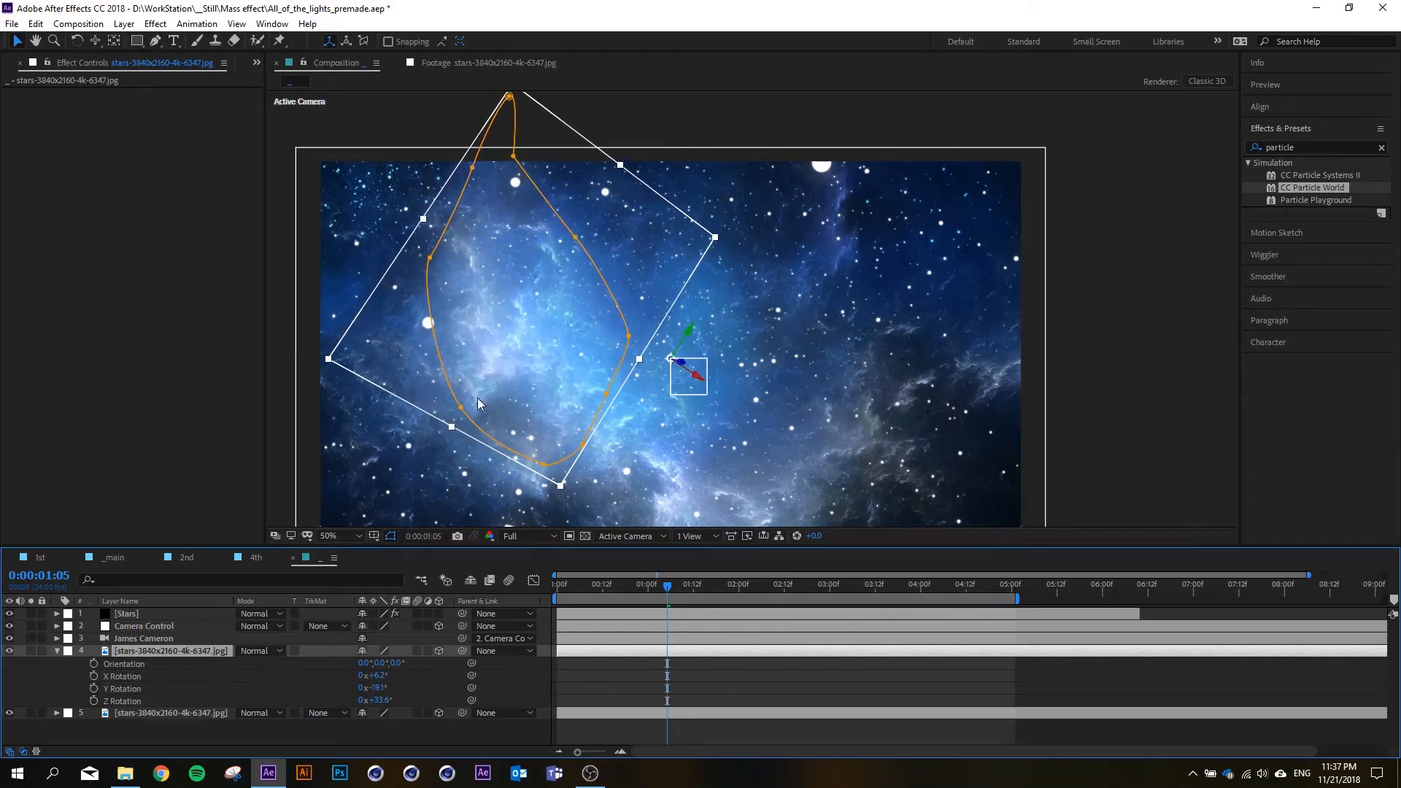
- Shift the masked nebula layer toward the composition's left edge and set its Z Rotation to 51.6°, checking it over time
{"action": "left_click_drag", "start_coordinate": [531, 363], "coordinate": [500, 359]}
{"action": "key", "text": "u"}
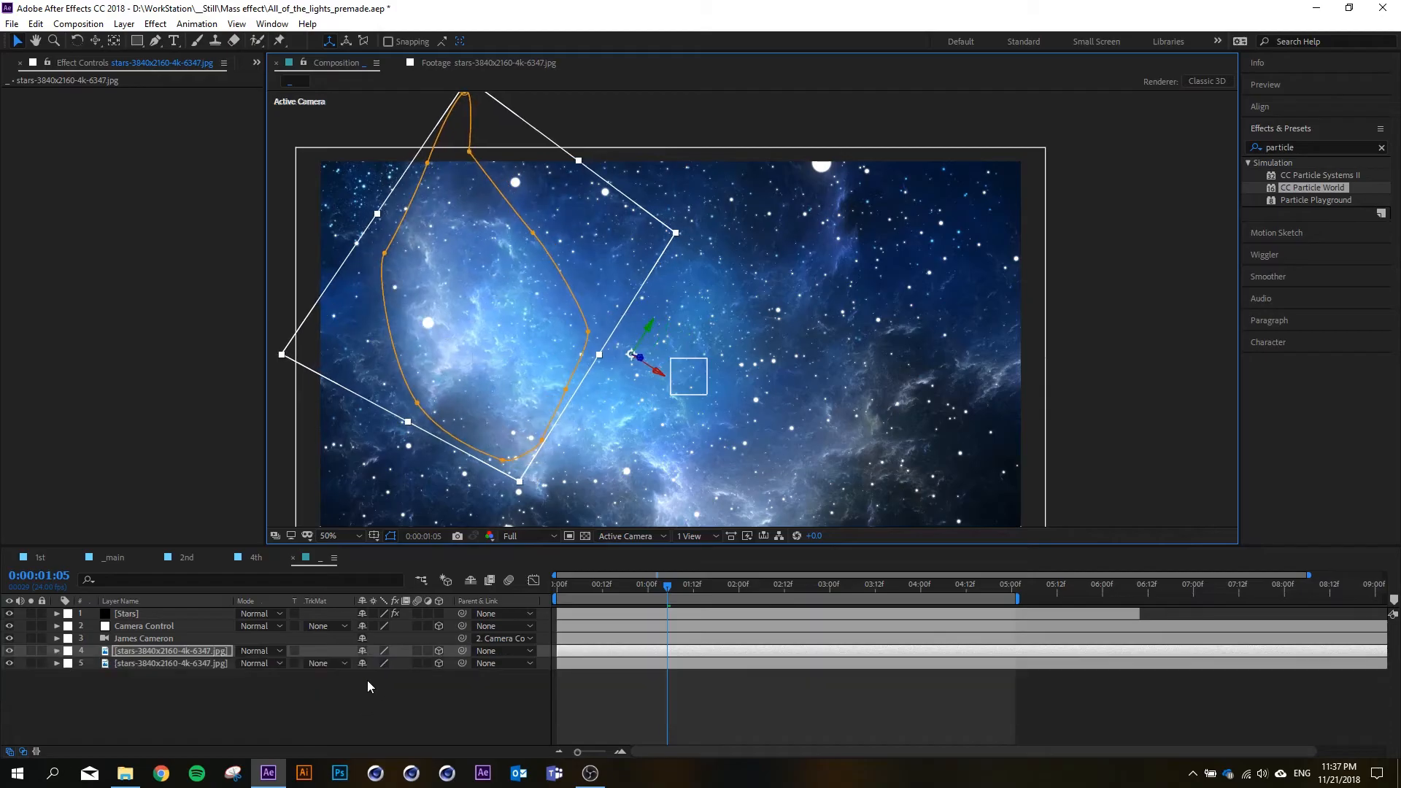
{"action": "key", "text": "r"}
{"action": "left_click_drag", "start_coordinate": [376, 700], "coordinate": [474, 667]}
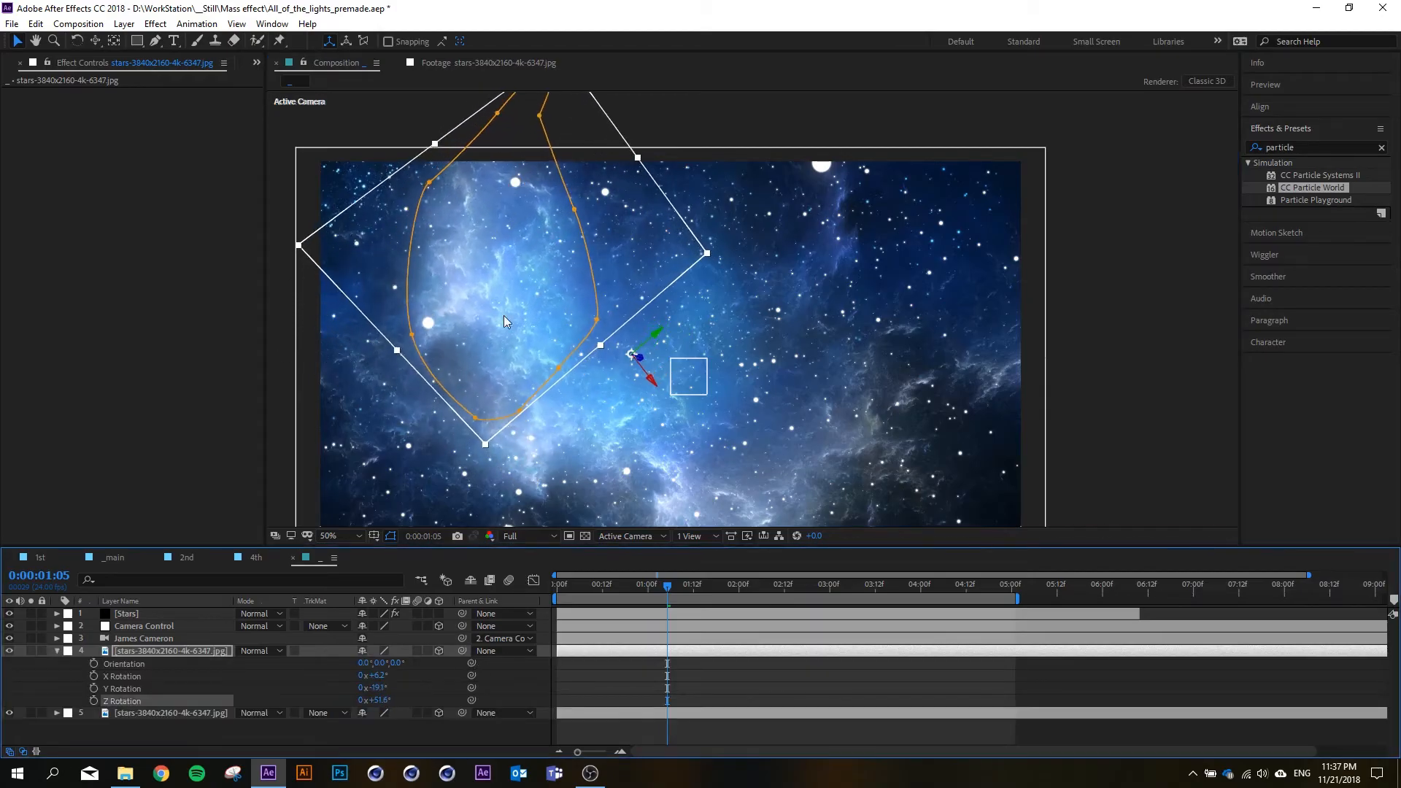
{"action": "left_click_drag", "start_coordinate": [497, 258], "coordinate": [465, 289]}
{"action": "scroll", "coordinate": [524, 283], "scroll_direction": "down", "scroll_amount": 2}
{"action": "scroll", "coordinate": [524, 283], "scroll_direction": "down", "scroll_amount": 1}
{"action": "scroll", "coordinate": [524, 283], "scroll_direction": "up", "scroll_amount": 1}
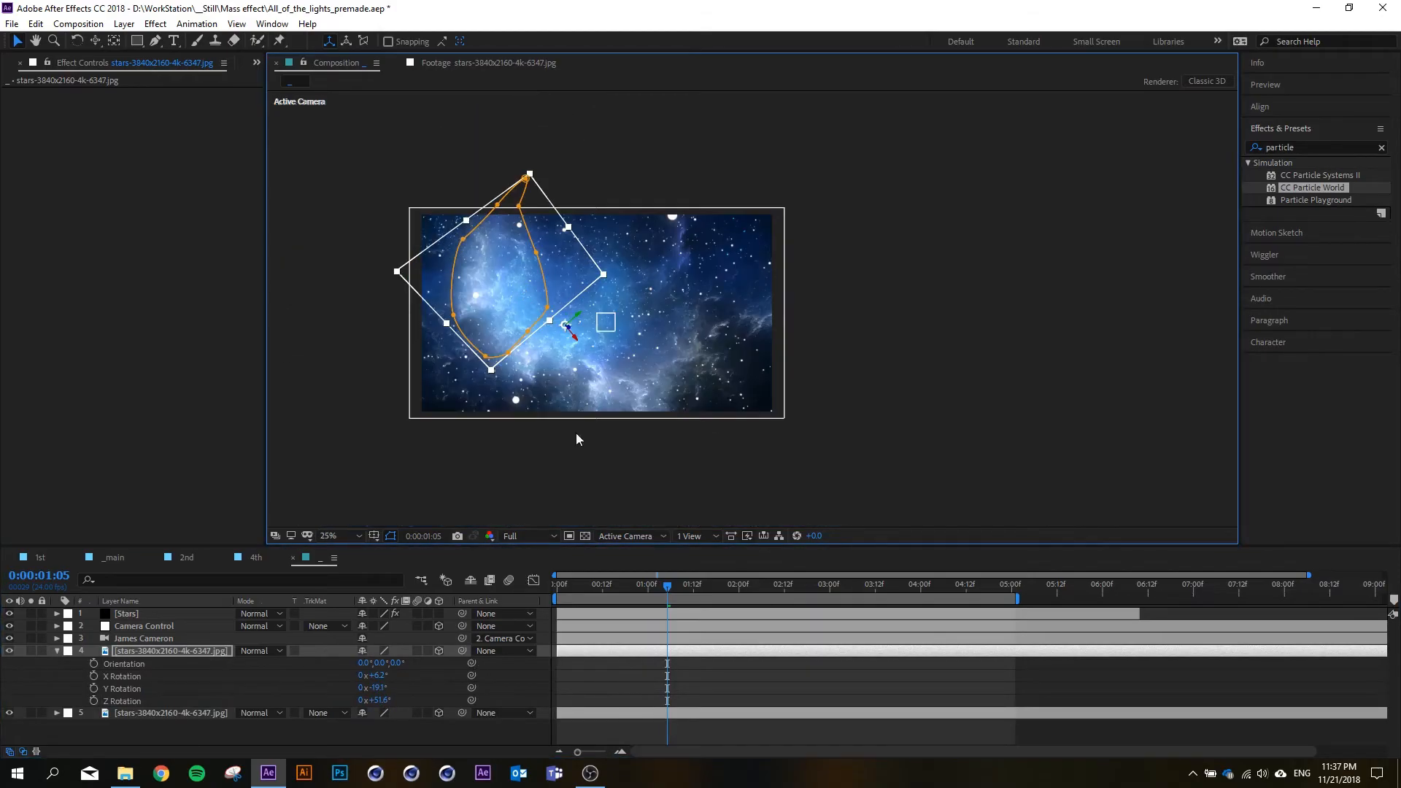
{"action": "left_click_drag", "start_coordinate": [580, 588], "coordinate": [718, 580]}
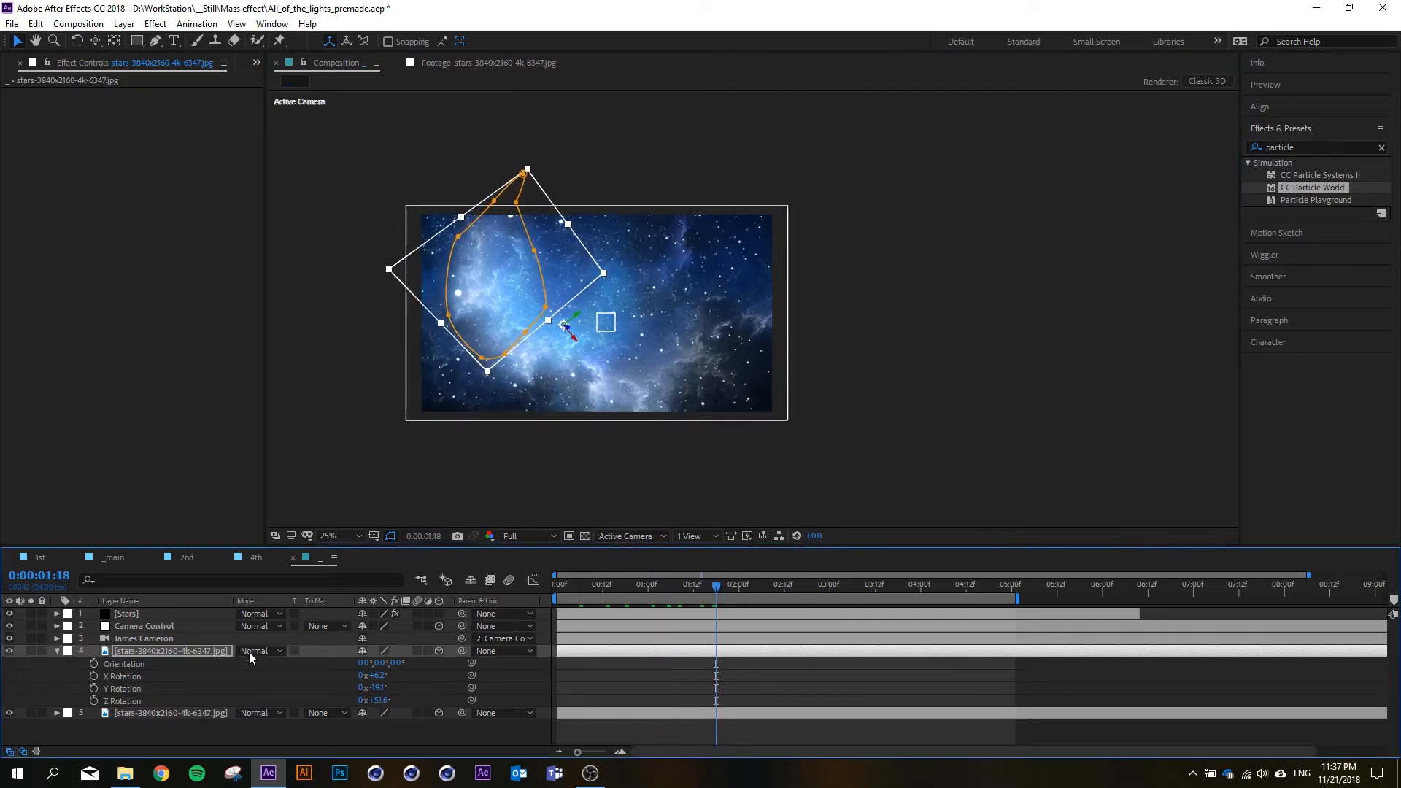
- Bring the masked nebula layer closer at Z position 222 and adjust its scale to 62.8%
{"action": "key", "text": "p"}
{"action": "left_click_drag", "start_coordinate": [406, 664], "coordinate": [189, 655]}
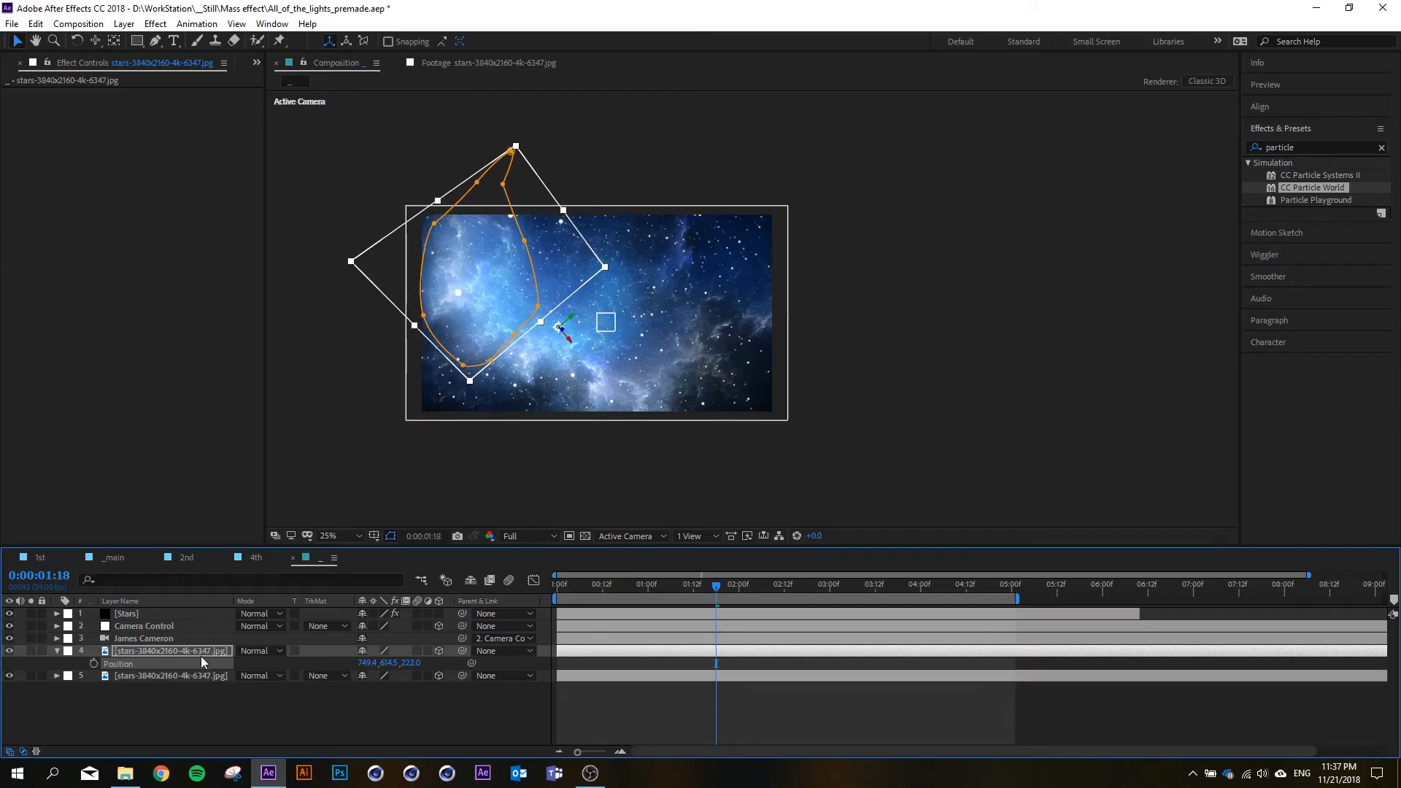
{"action": "key", "text": "s"}
{"action": "left_click_drag", "start_coordinate": [381, 664], "coordinate": [388, 663]}
{"action": "left_click", "coordinate": [431, 703]}
- Preview the animation from 0:00:00:00 to examine how the rotated nebula layer blends and moves
{"action": "left_click_drag", "start_coordinate": [565, 588], "coordinate": [536, 594]}
{"action": "scroll", "coordinate": [453, 300], "scroll_direction": "up", "scroll_amount": 2}
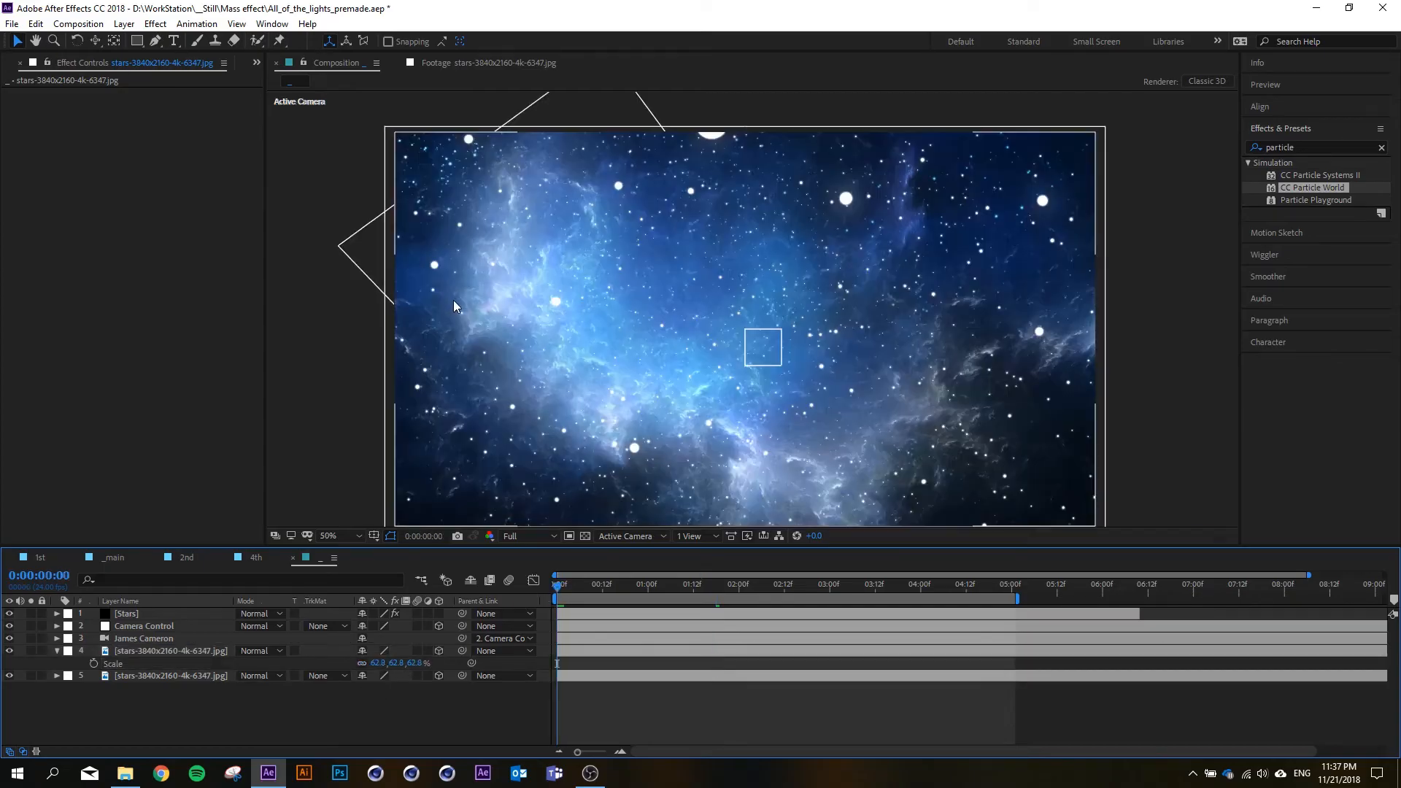
{"action": "key", "text": "space"}
{"action": "scroll", "coordinate": [540, 313], "scroll_direction": "down", "scroll_amount": 2}
{"action": "scroll", "coordinate": [597, 334], "scroll_direction": "up", "scroll_amount": 2}
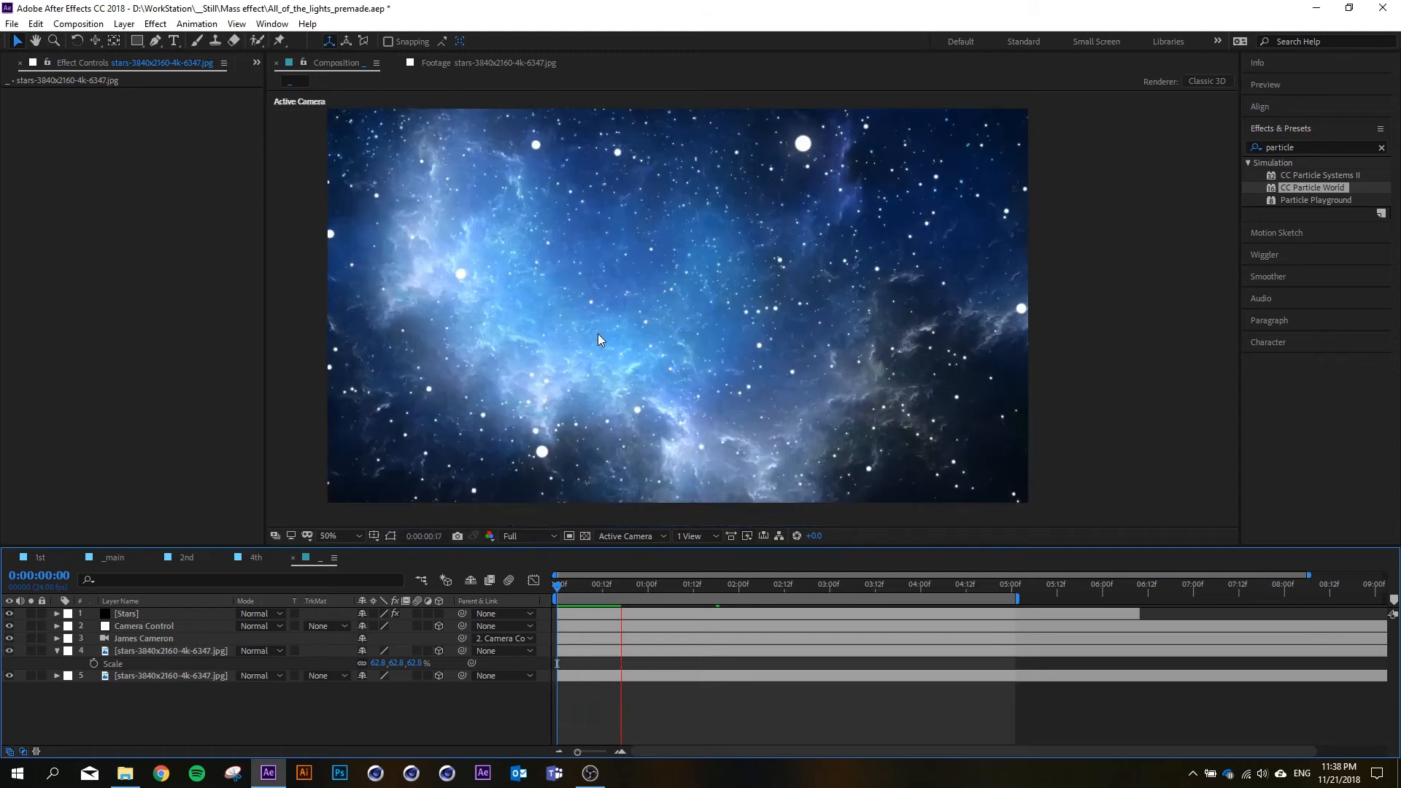
{"action": "key", "text": "space"}
{"action": "key", "text": "space"}
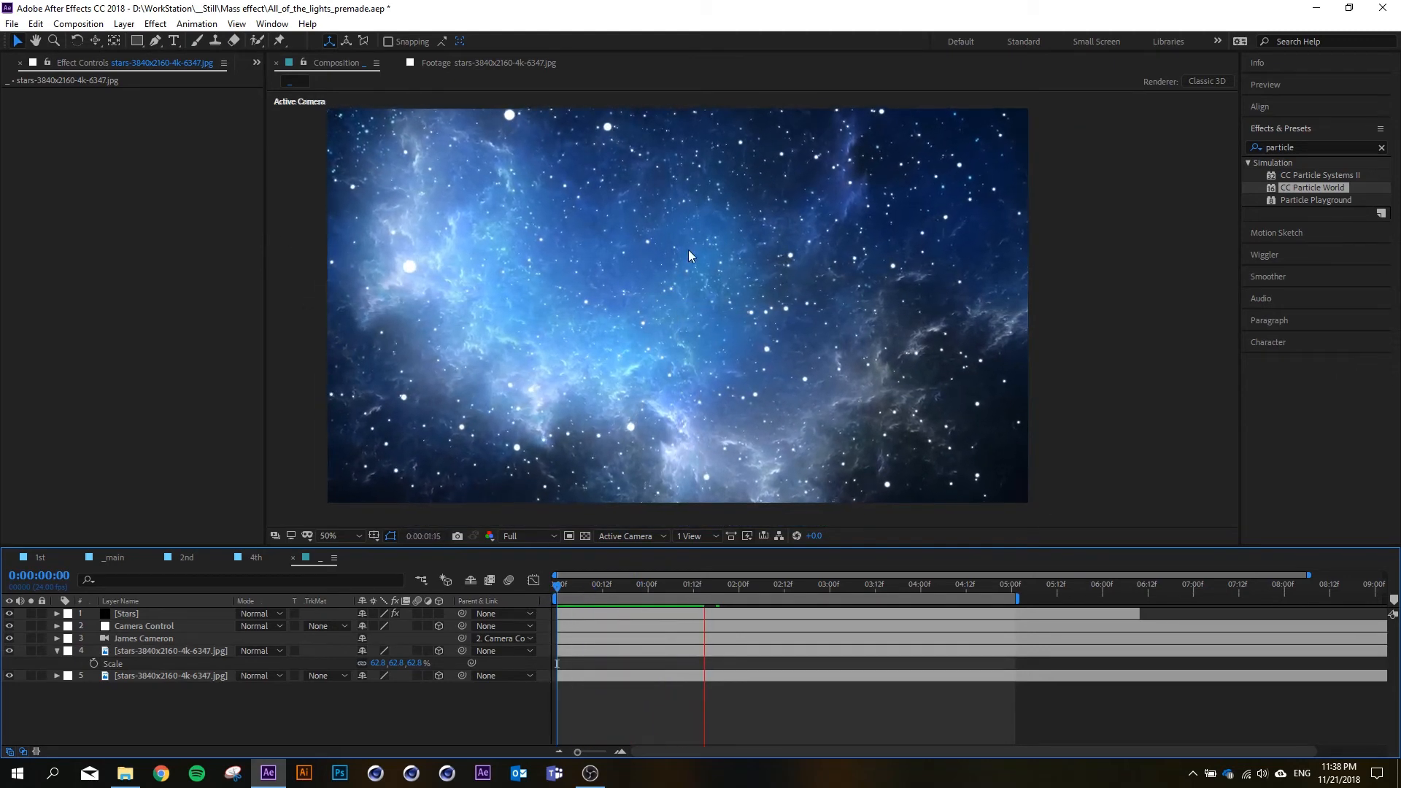
{"action": "key", "text": "space"}
- Soften the masked nebula layer's edges further with a Mask Feather of about 440 pixels
{"action": "left_click", "coordinate": [181, 650]}
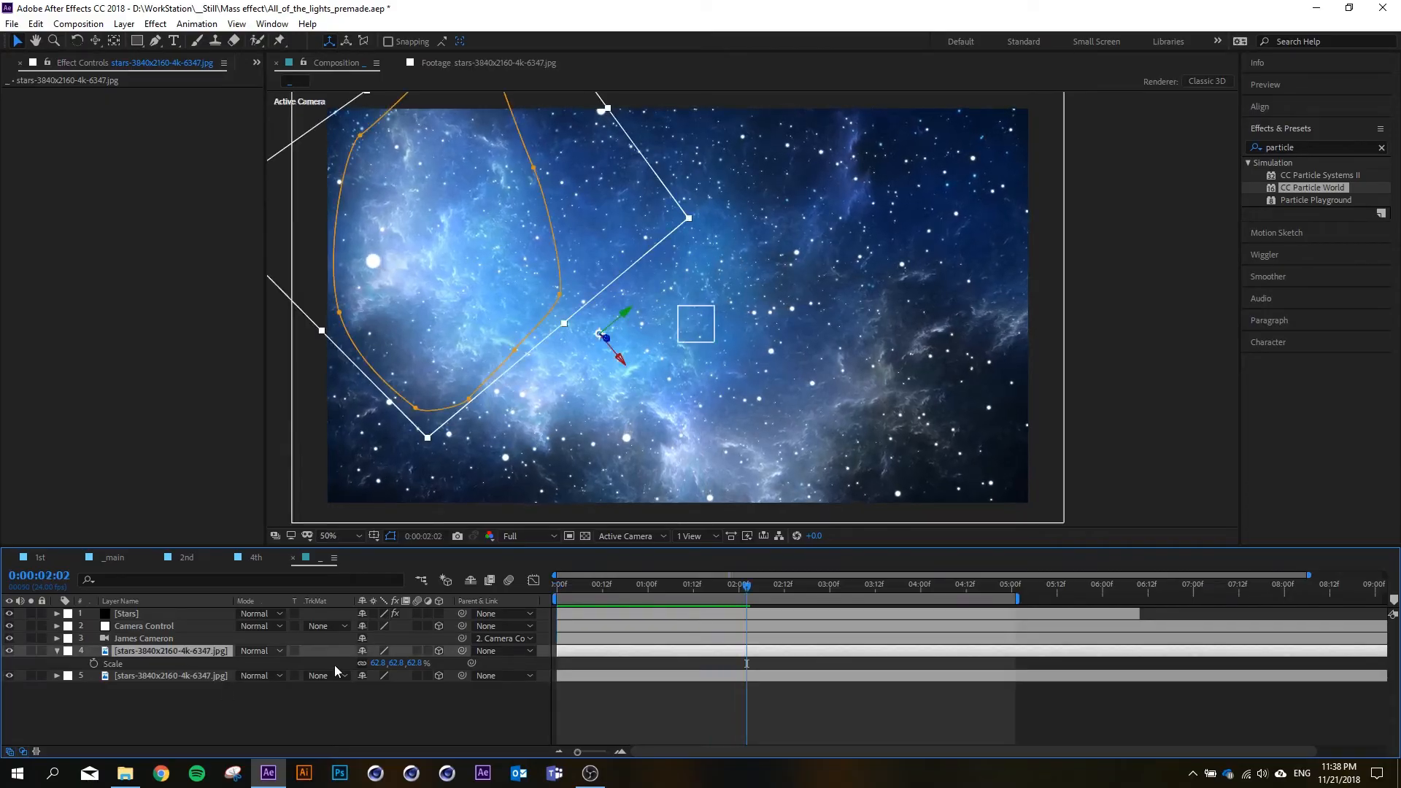
{"action": "key", "text": "r"}
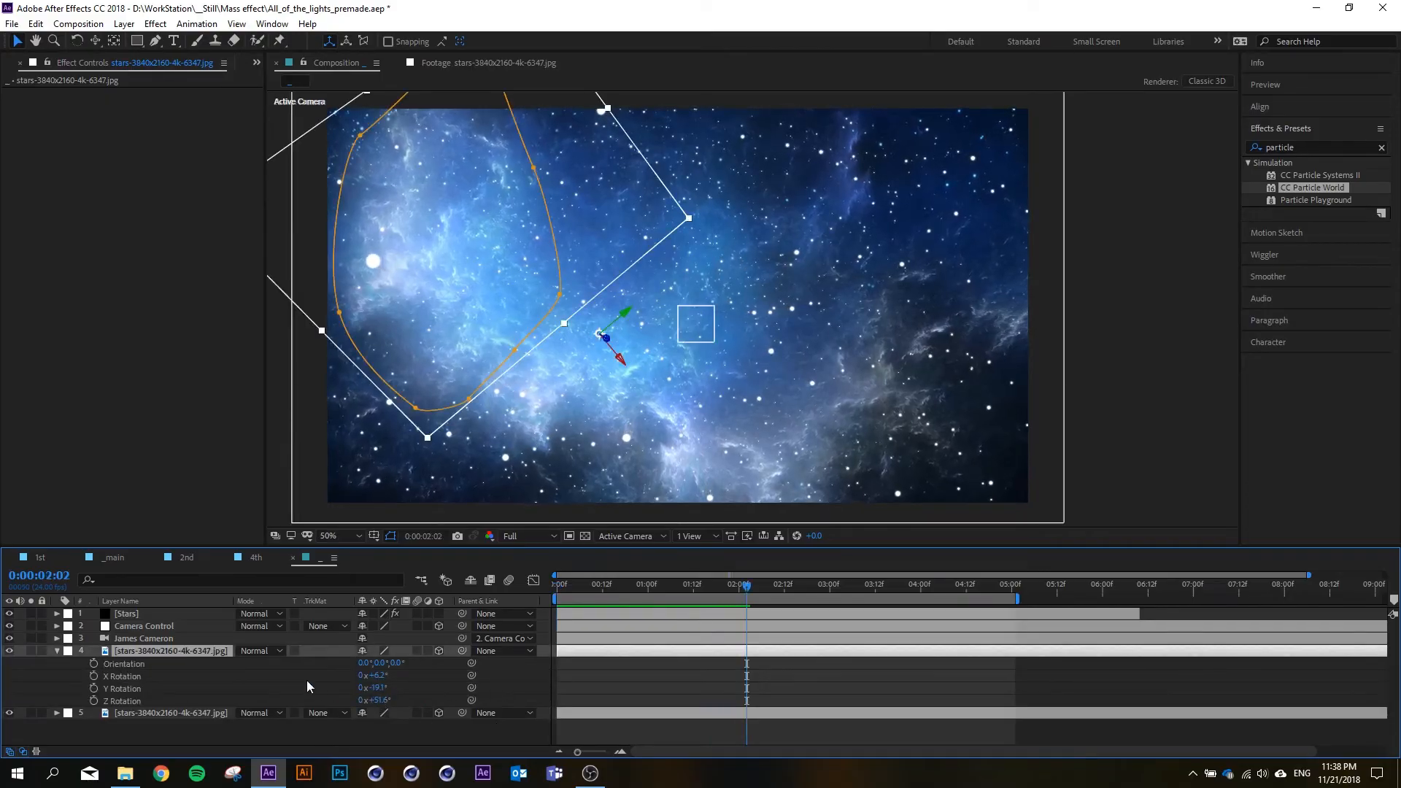
{"action": "key", "text": "f"}
{"action": "left_click", "coordinate": [446, 675]}
{"action": "left_click_drag", "start_coordinate": [446, 676], "coordinate": [516, 670]}
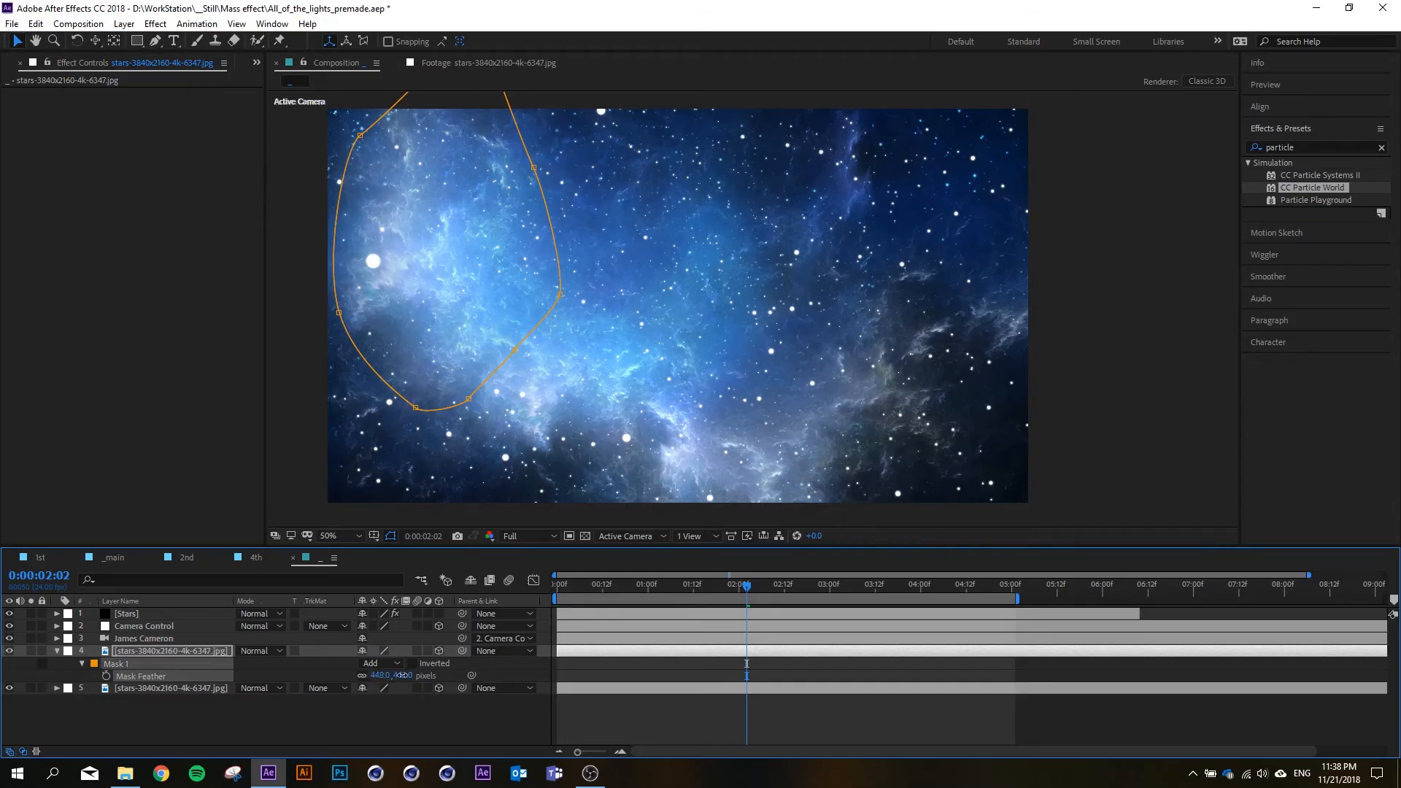
{"action": "left_click", "coordinate": [381, 719]}
- At 0:00:00:23, push the masked nebula layer slightly farther back to a Z position of about 310
{"action": "left_click_drag", "start_coordinate": [558, 588], "coordinate": [648, 577]}
{"action": "left_click", "coordinate": [178, 655]}
{"action": "key", "text": "r"}
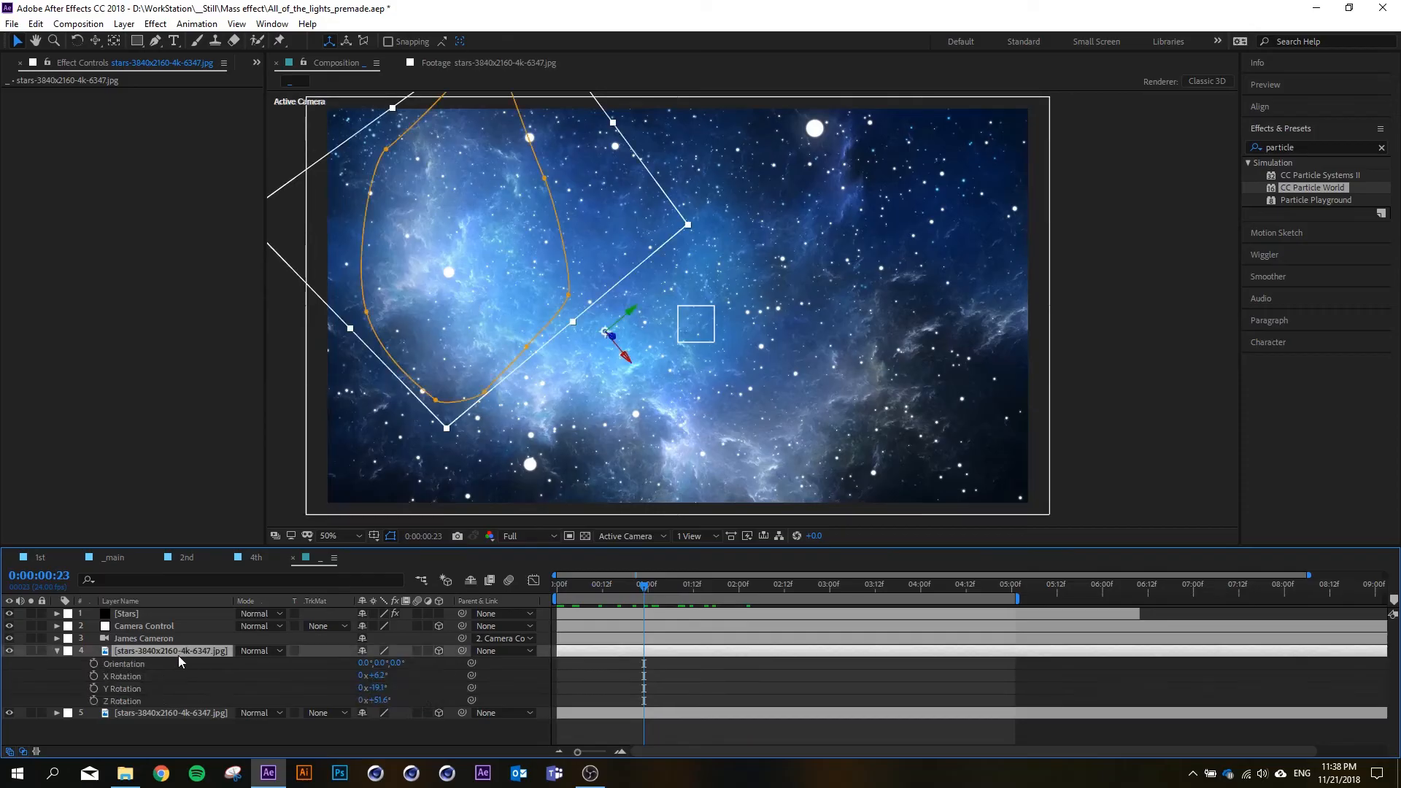
{"action": "key", "text": "p"}
{"action": "left_click_drag", "start_coordinate": [410, 662], "coordinate": [480, 650]}
{"action": "left_click", "coordinate": [195, 650]}
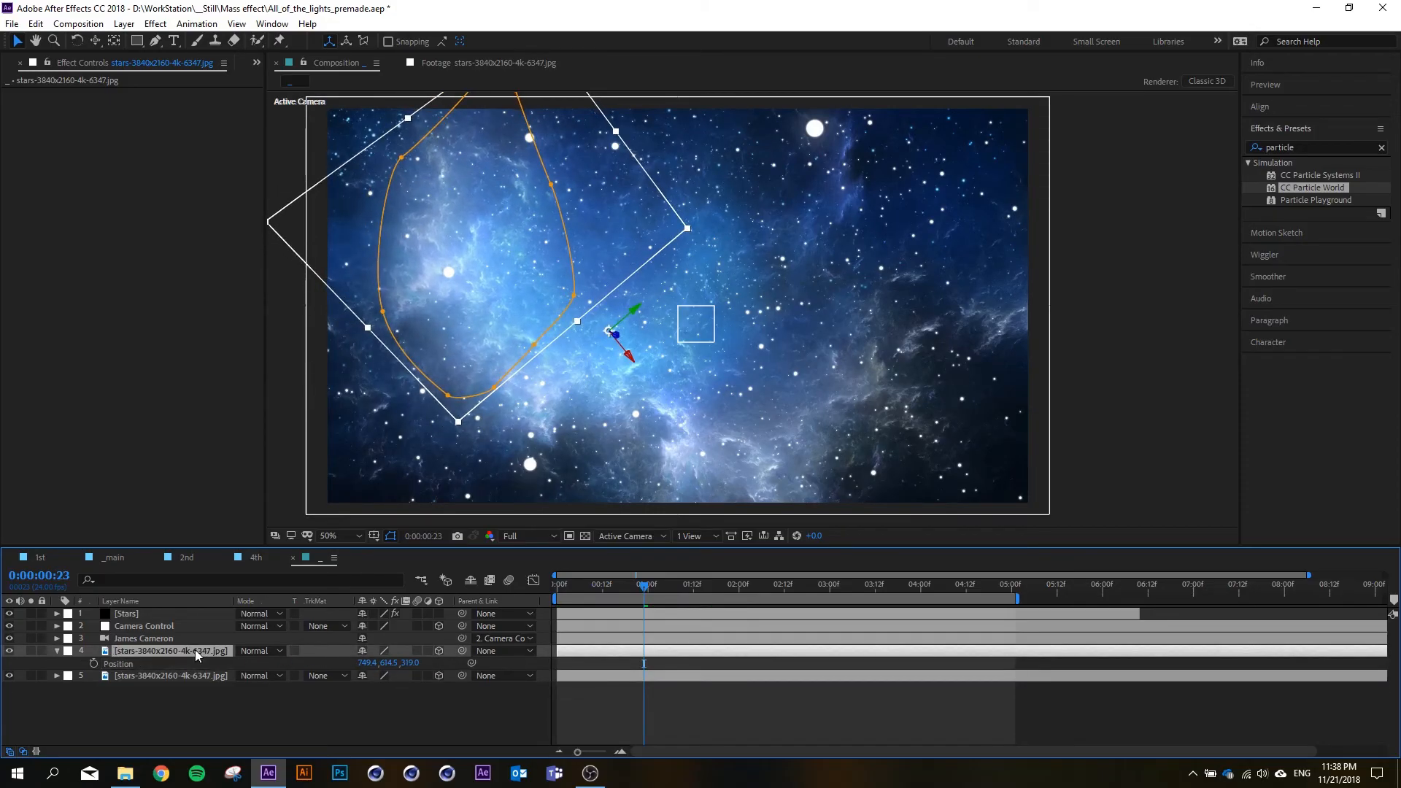
- Set the masked nebula layer's Z Rotation to 61.8° and nudge it slightly up and left
{"action": "key", "text": "r"}
{"action": "left_click_drag", "start_coordinate": [380, 700], "coordinate": [440, 656]}
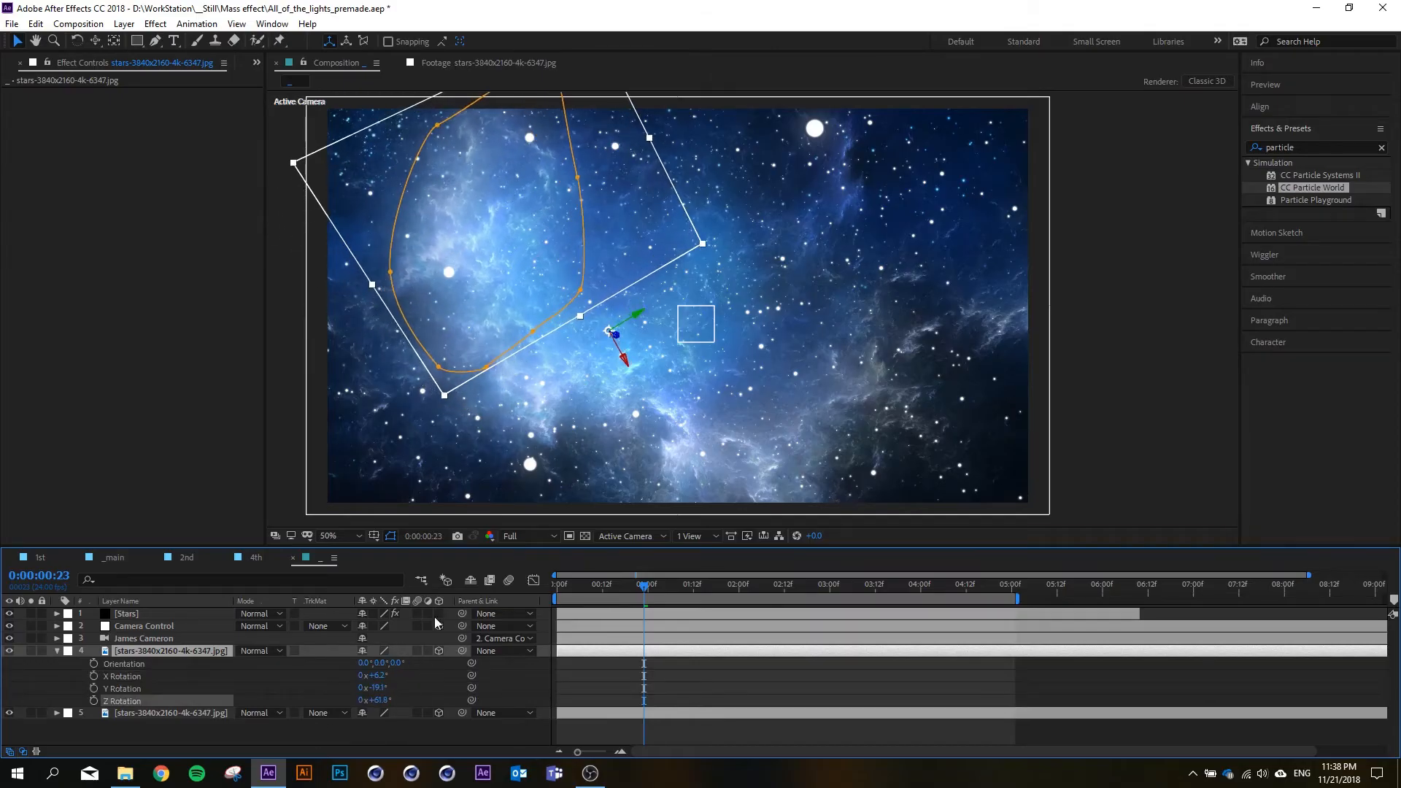
{"action": "left_click_drag", "start_coordinate": [491, 297], "coordinate": [470, 288]}
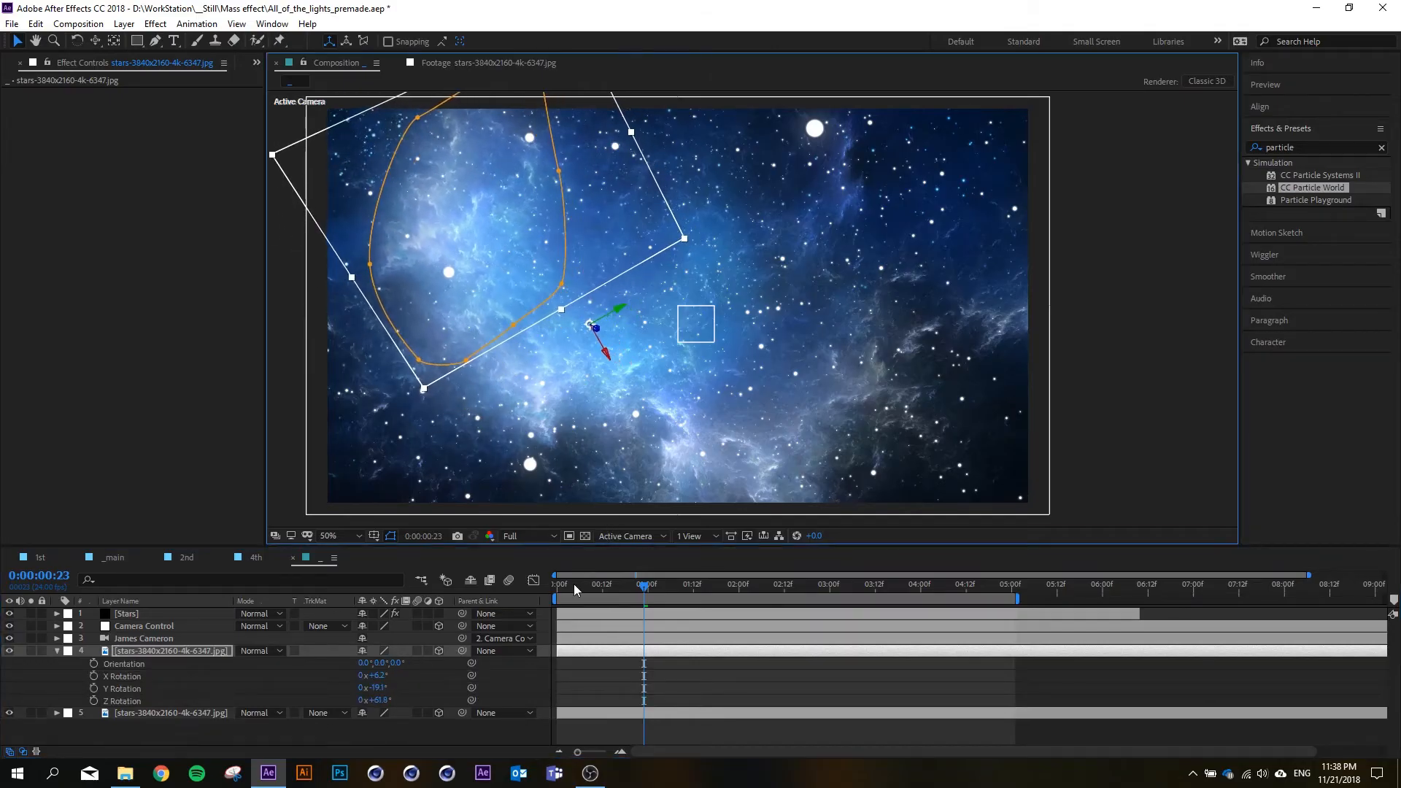
{"action": "mouse_move", "coordinate": [574, 584]}
{"action": "left_mouse_down"}
{"action": "mouse_move", "coordinate": [722, 571]}
{"action": "mouse_move", "coordinate": [557, 576]}
{"action": "left_mouse_up"}
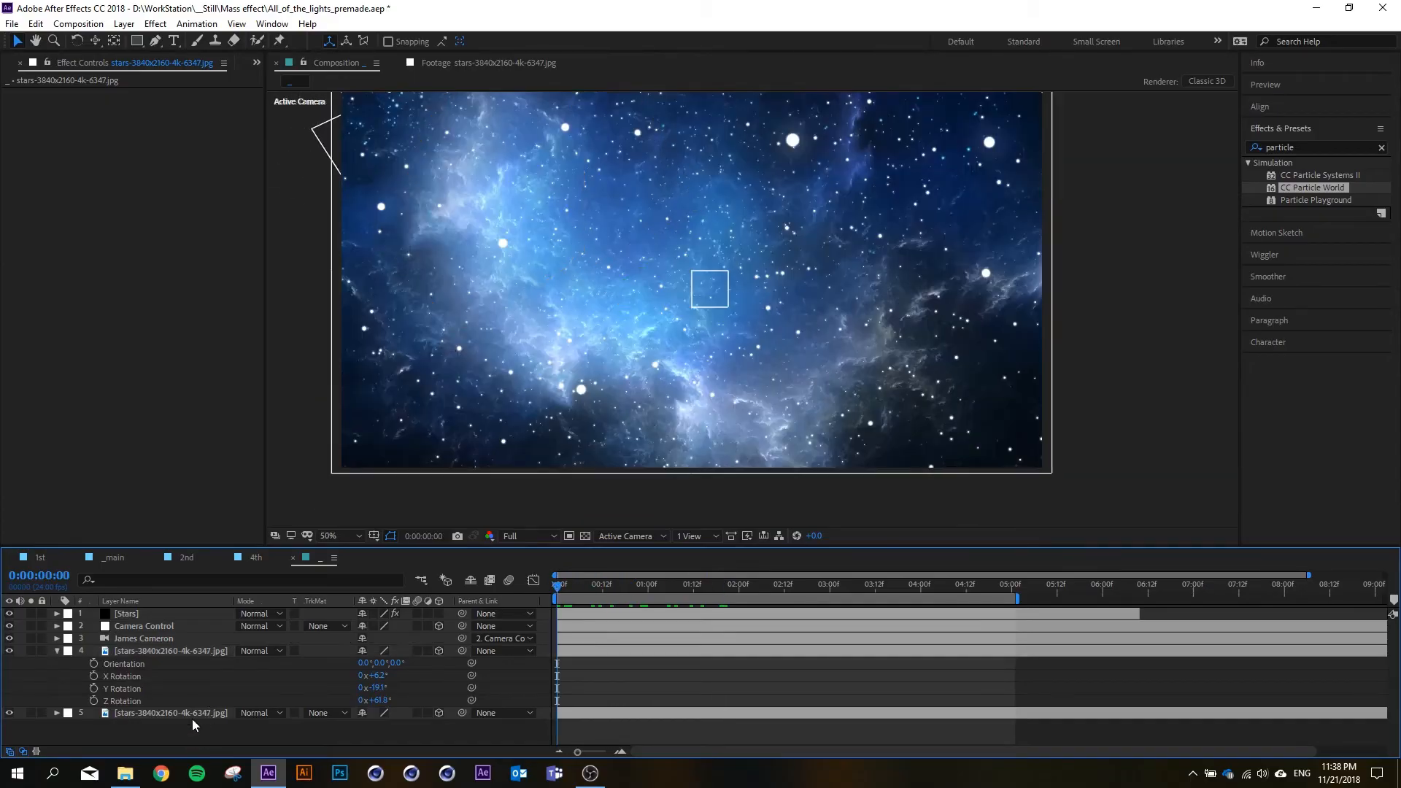
- Duplicate the bottom background layer and draw a closed Pen tool mask around the dark nebula cloud on the copy's right side
{"action": "left_click", "coordinate": [193, 717]}
{"action": "key", "text": "ctrl+d"}
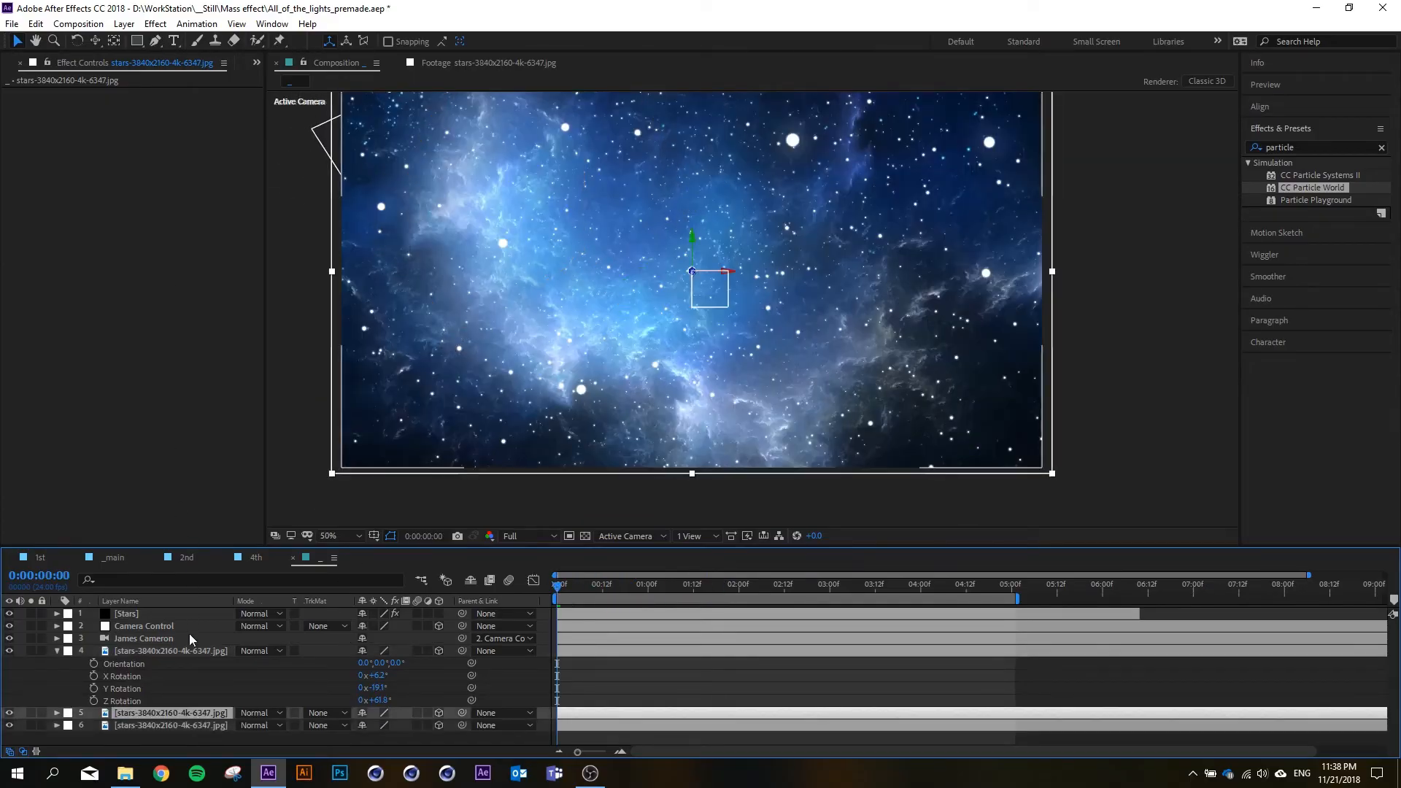
{"action": "left_click", "coordinate": [157, 42]}
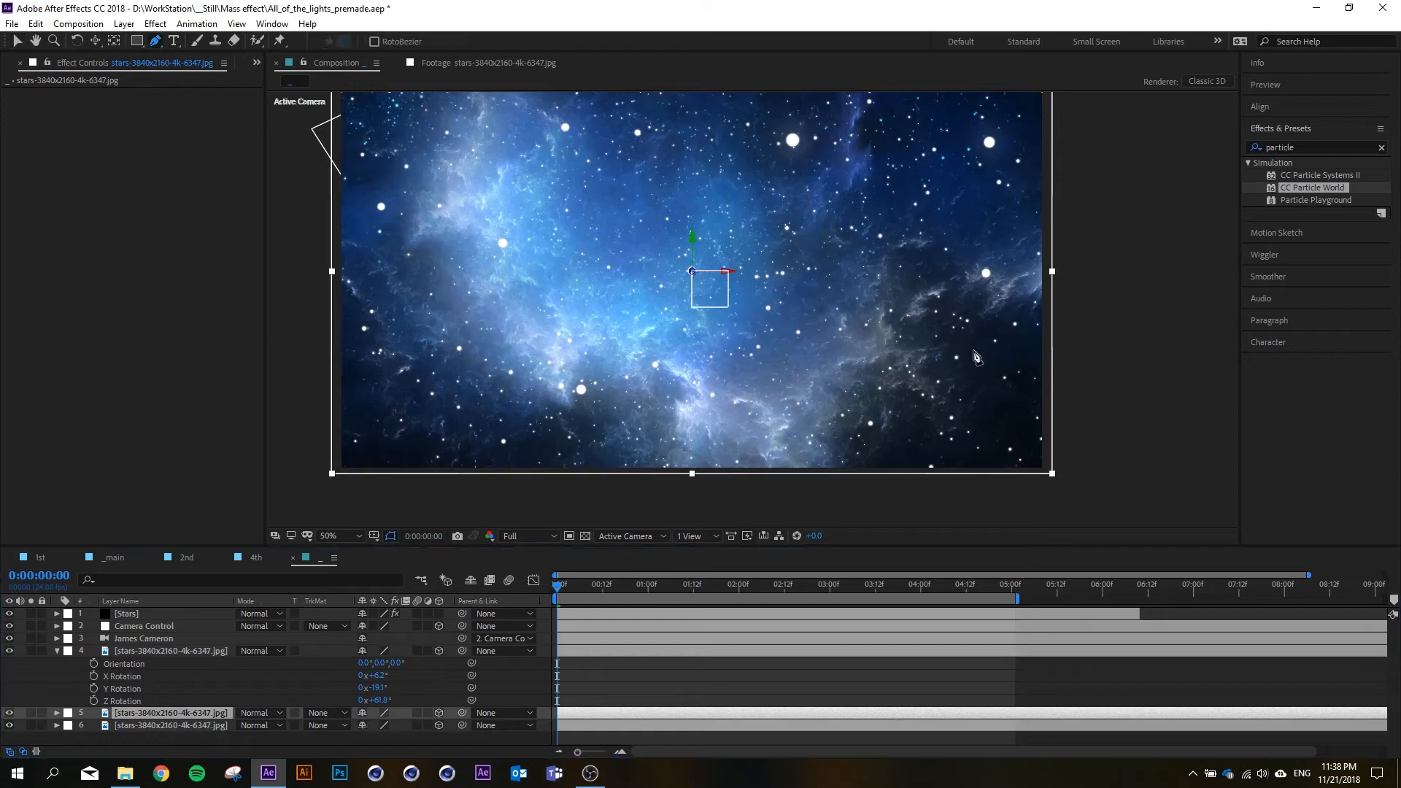
{"action": "left_click", "coordinate": [900, 258]}
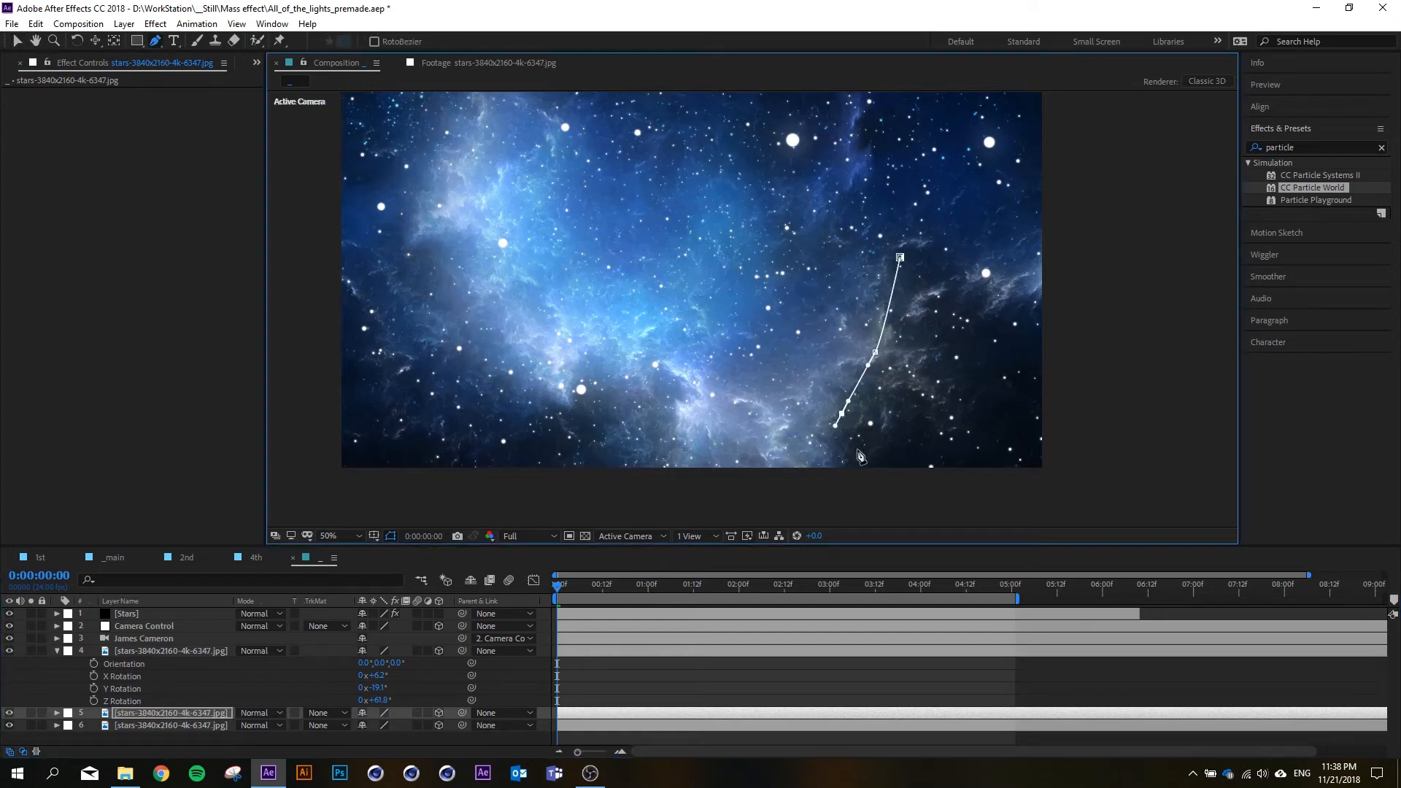
{"action": "left_click_drag", "start_coordinate": [881, 458], "coordinate": [914, 461]}
{"action": "left_click_drag", "start_coordinate": [982, 418], "coordinate": [994, 401]}
{"action": "left_click_drag", "start_coordinate": [1010, 348], "coordinate": [1024, 326]}
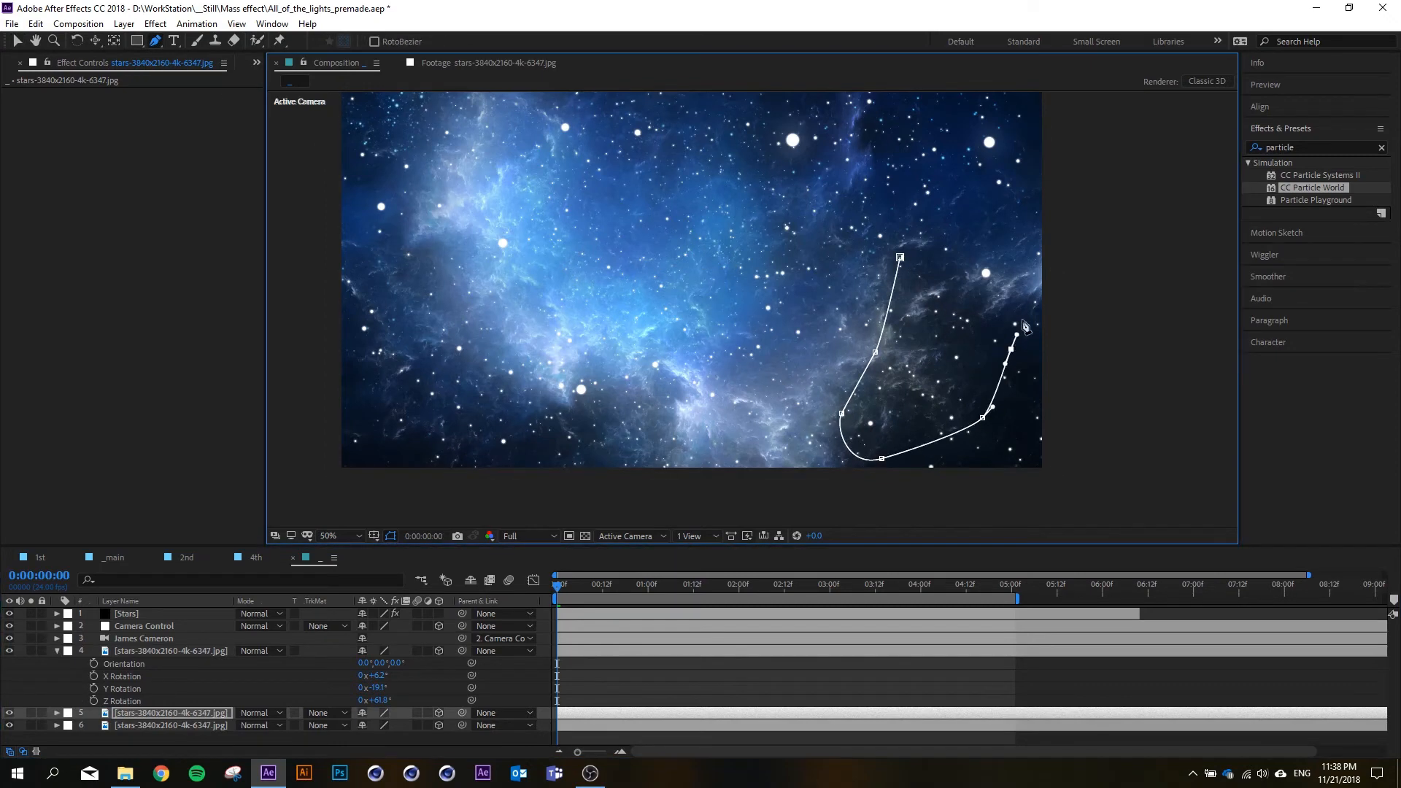
{"action": "left_click", "coordinate": [901, 259]}
- Hide the Stars layer, reveal the new masked copy's Position, and view the scene from Custom View 1
{"action": "left_click", "coordinate": [9, 613]}
{"action": "key", "text": "v"}
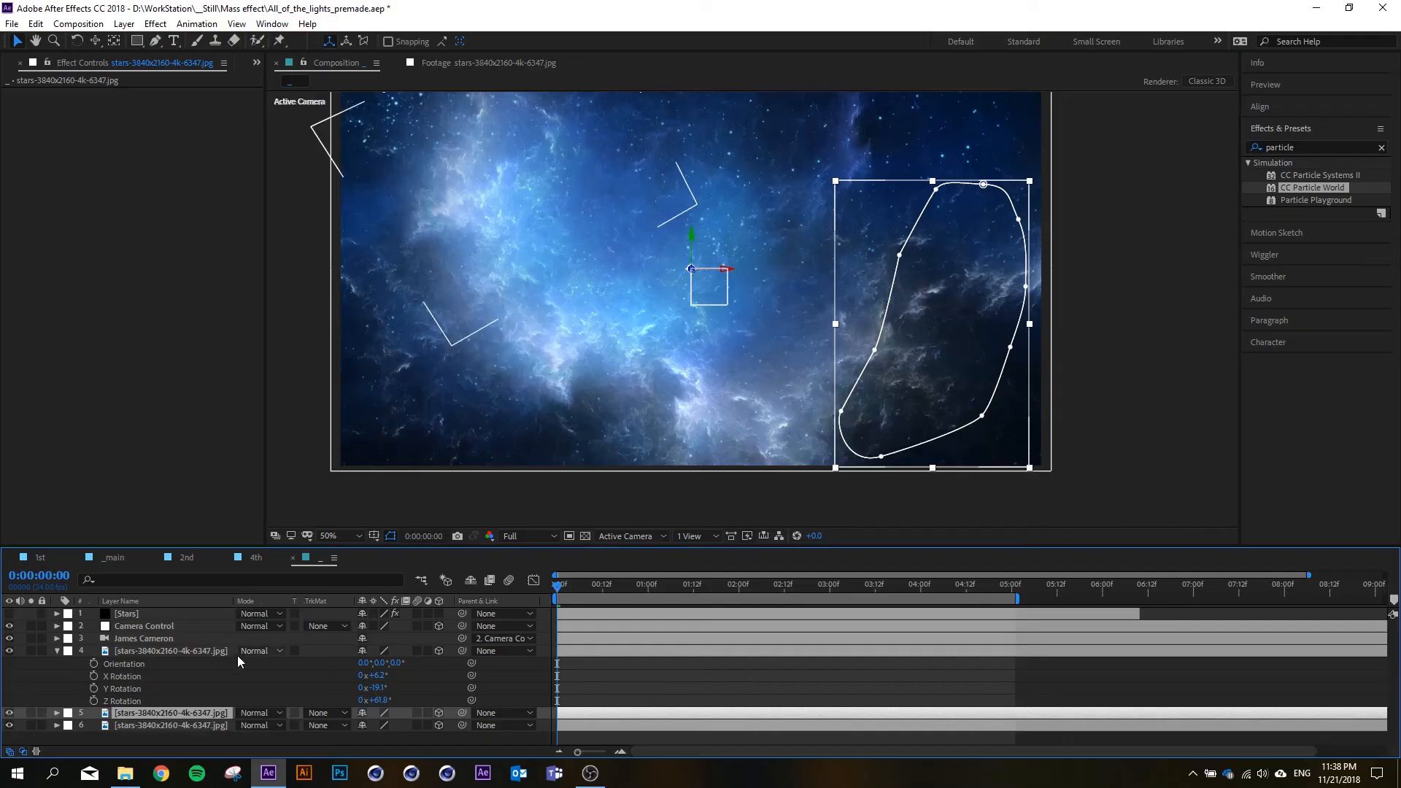
{"action": "key", "text": "p"}
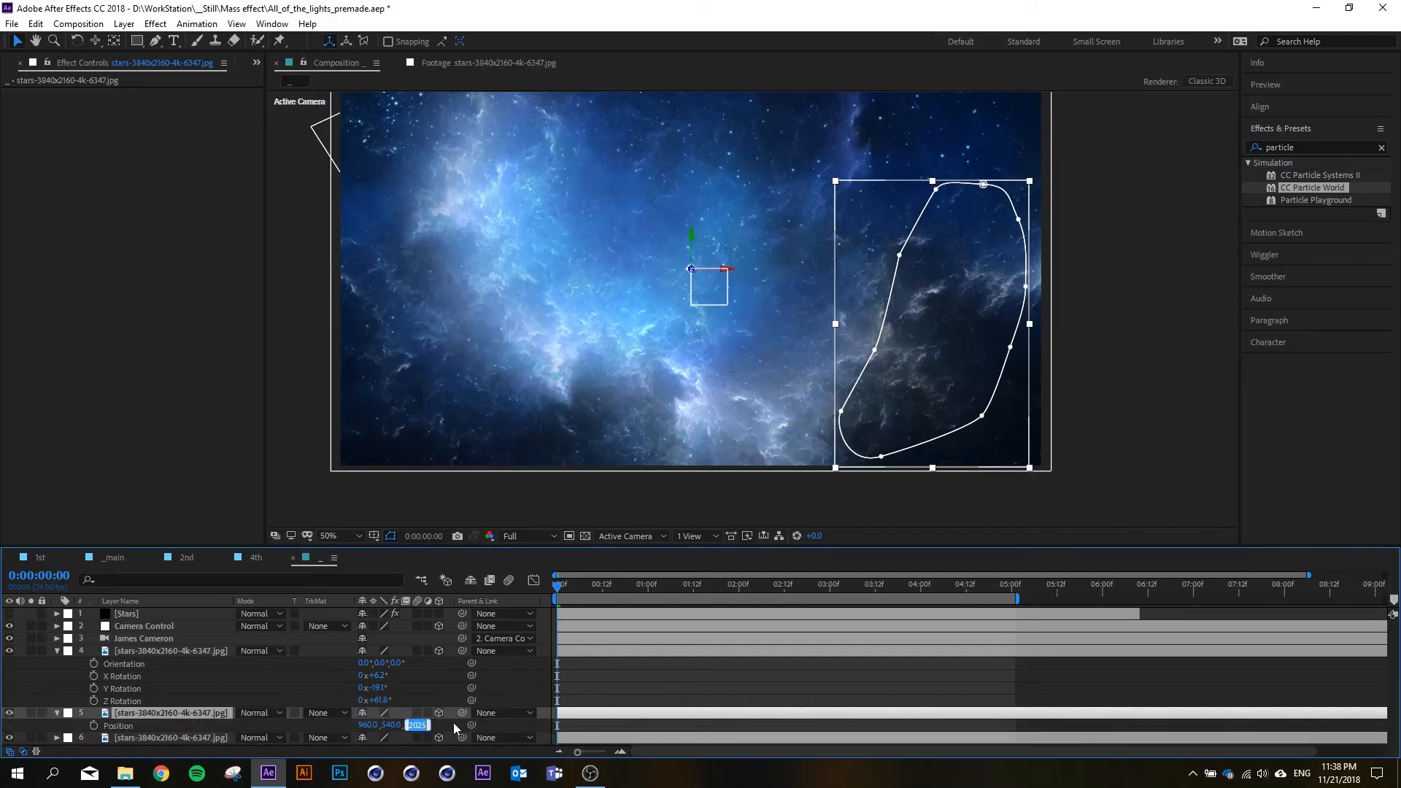
{"action": "left_click", "coordinate": [453, 722]}
{"action": "left_click", "coordinate": [626, 536]}
{"action": "left_click", "coordinate": [628, 690]}
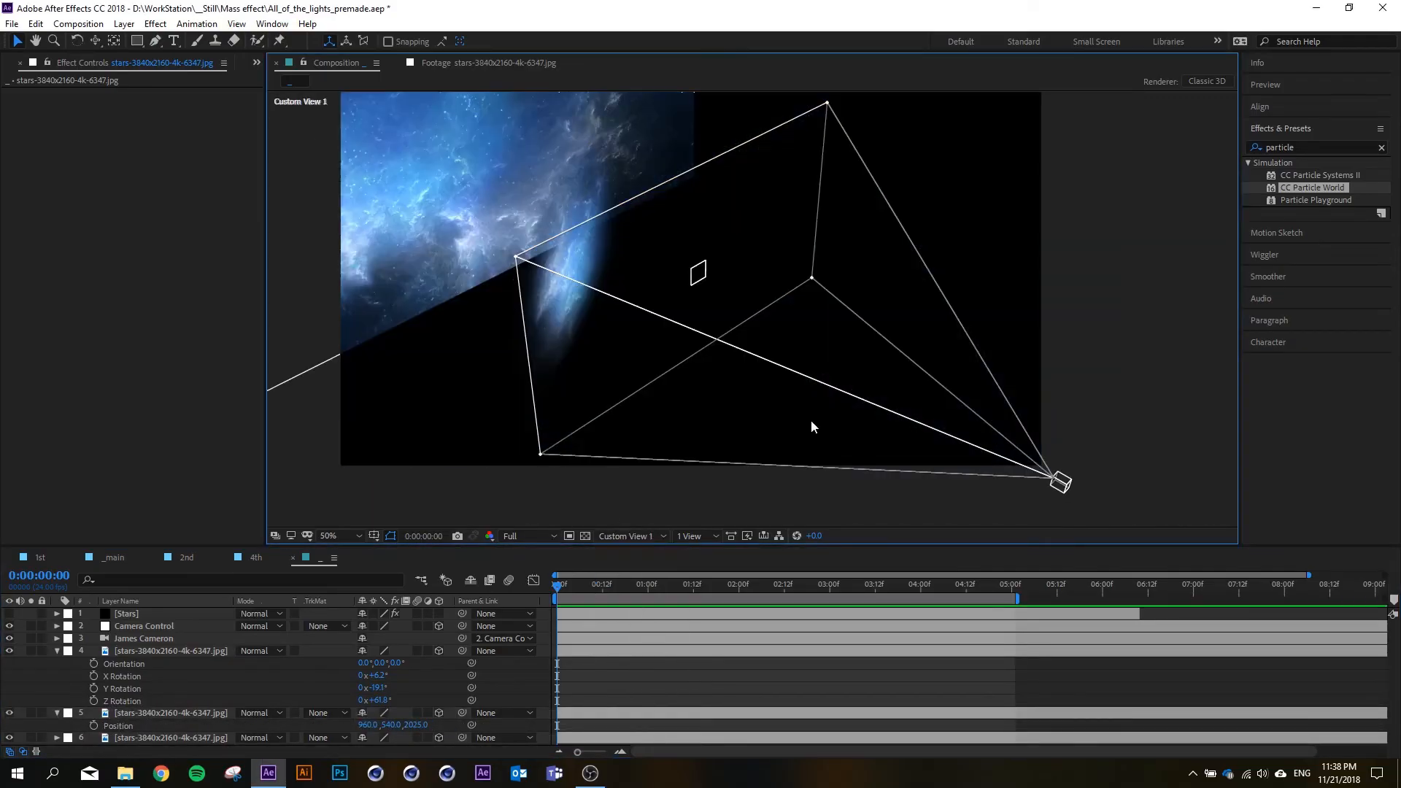
- Bring the right-side masked nebula copy forward to a Z position of -400 and return to the Active Camera view
{"action": "left_click_drag", "start_coordinate": [419, 726], "coordinate": [73, 726]}
{"action": "left_click_drag", "start_coordinate": [698, 272], "coordinate": [776, 387]}
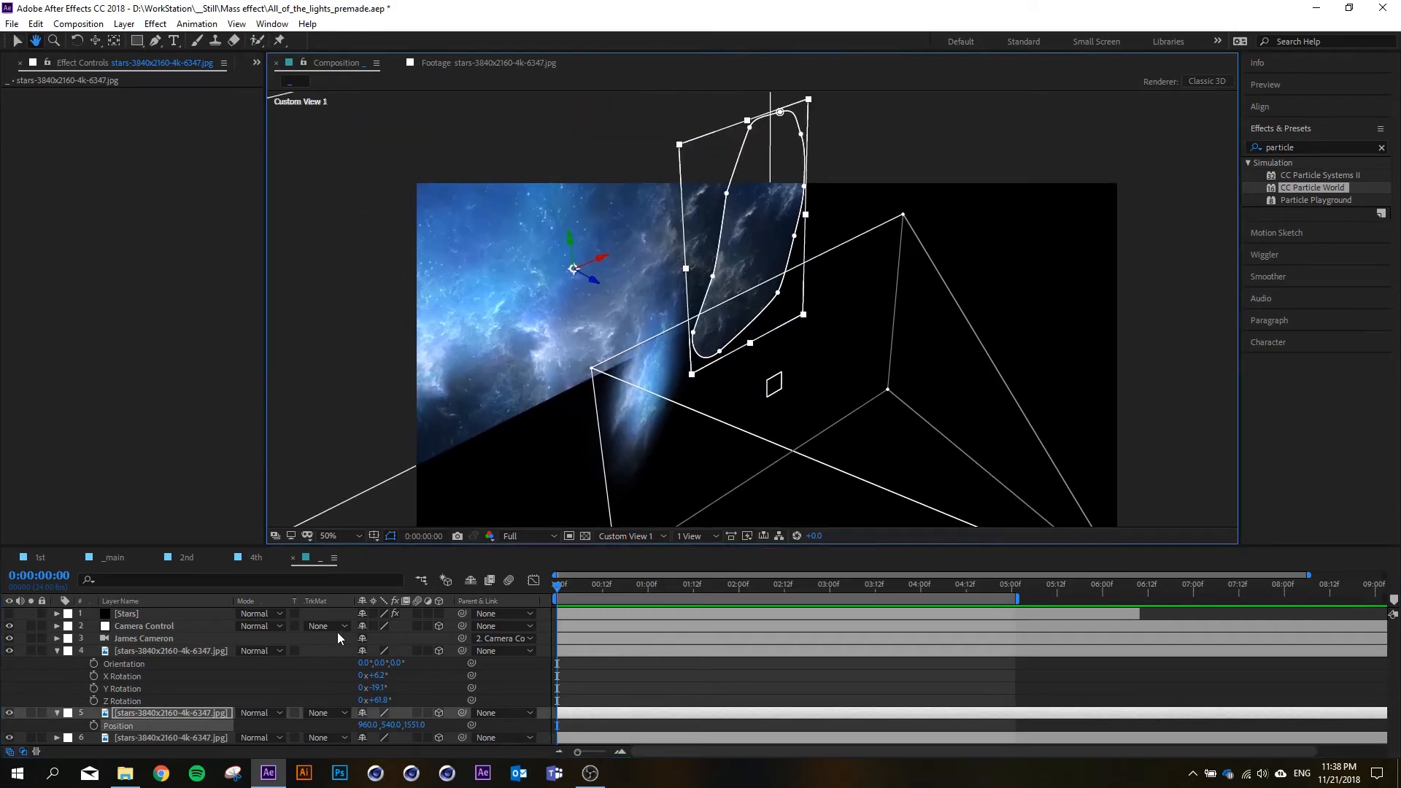
{"action": "left_click_drag", "start_coordinate": [412, 726], "coordinate": [299, 730]}
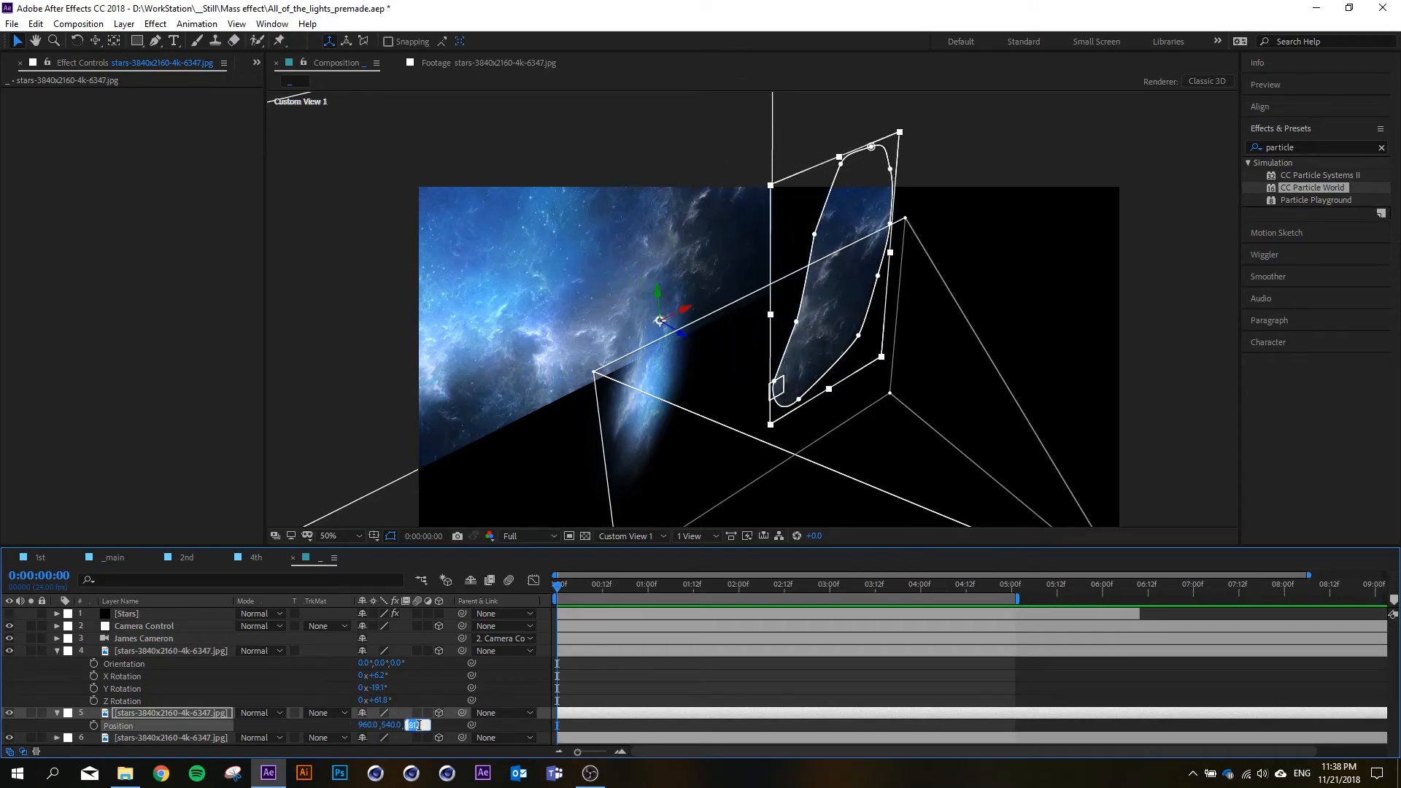
{"action": "type", "text": "0"}
{"action": "key", "text": "Return"}
{"action": "left_click", "coordinate": [595, 536]}
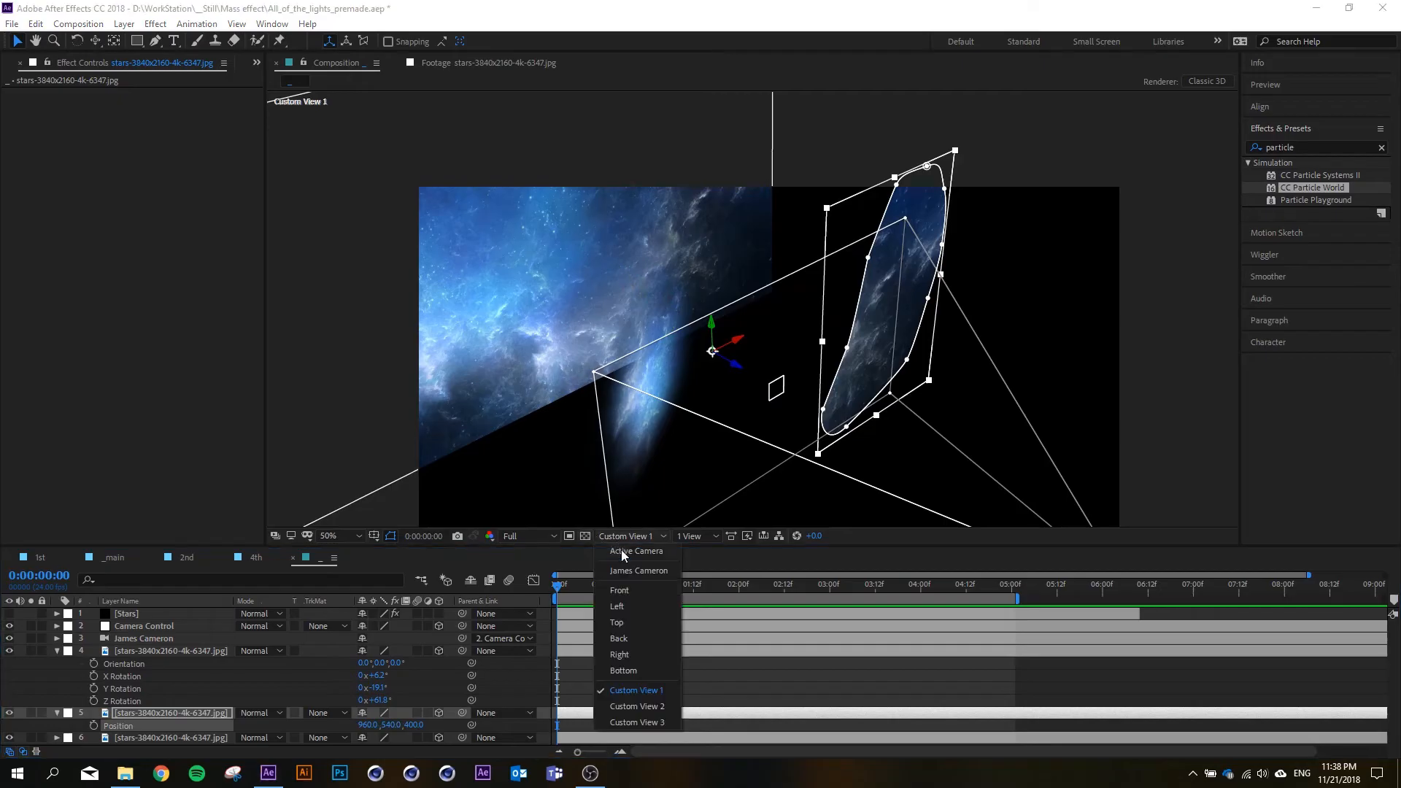
{"action": "left_click", "coordinate": [619, 560]}
- Scale down the right-side masked nebula copy until it fits back over the dark cloud inside the frame
{"action": "scroll", "coordinate": [730, 359], "scroll_direction": "down", "scroll_amount": 4}
{"action": "scroll", "coordinate": [873, 408], "scroll_direction": "up", "scroll_amount": 2}
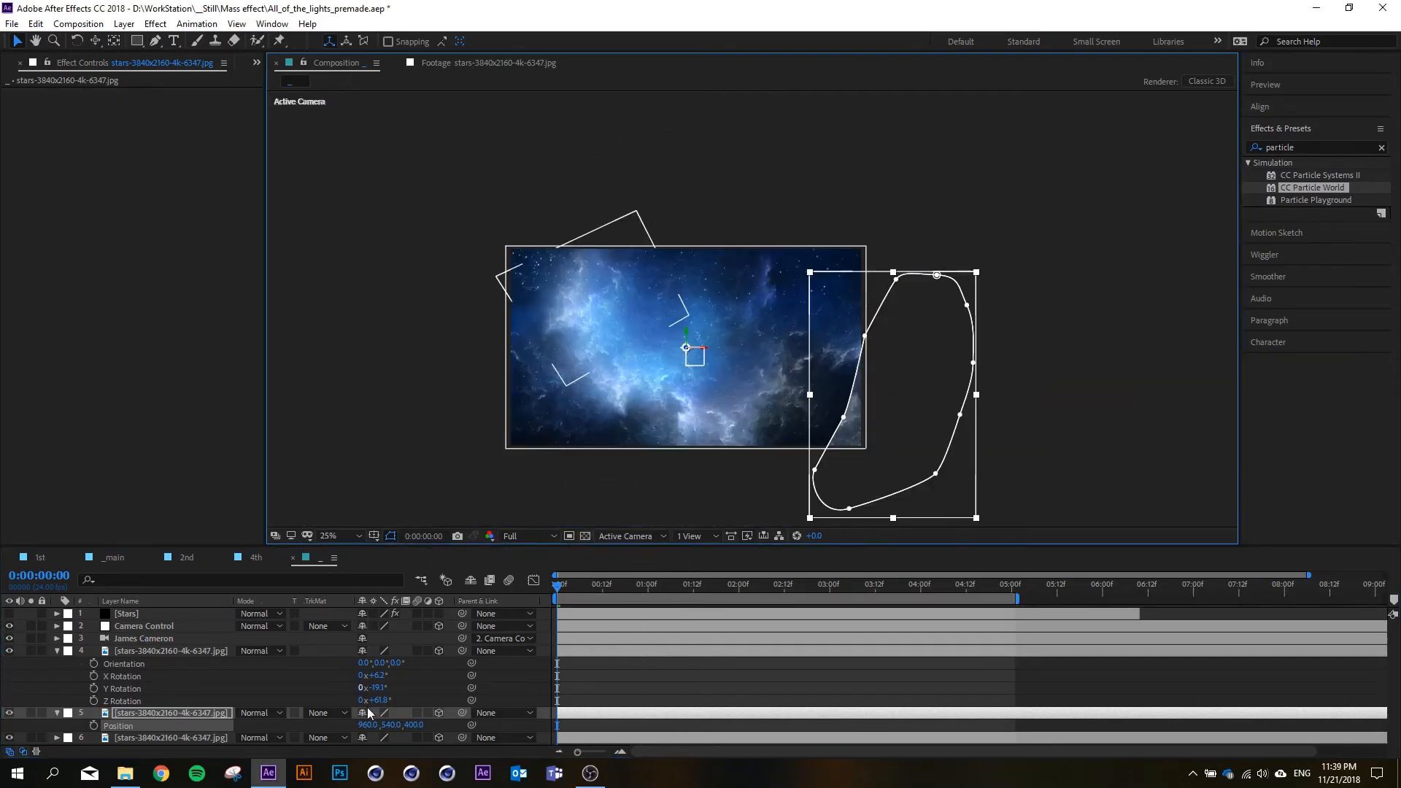
{"action": "key", "text": "s"}
{"action": "left_click_drag", "start_coordinate": [376, 724], "coordinate": [363, 720]}
- Set the right-side nebula copy's Mask Feather to 300 pixels
{"action": "key", "text": "f"}
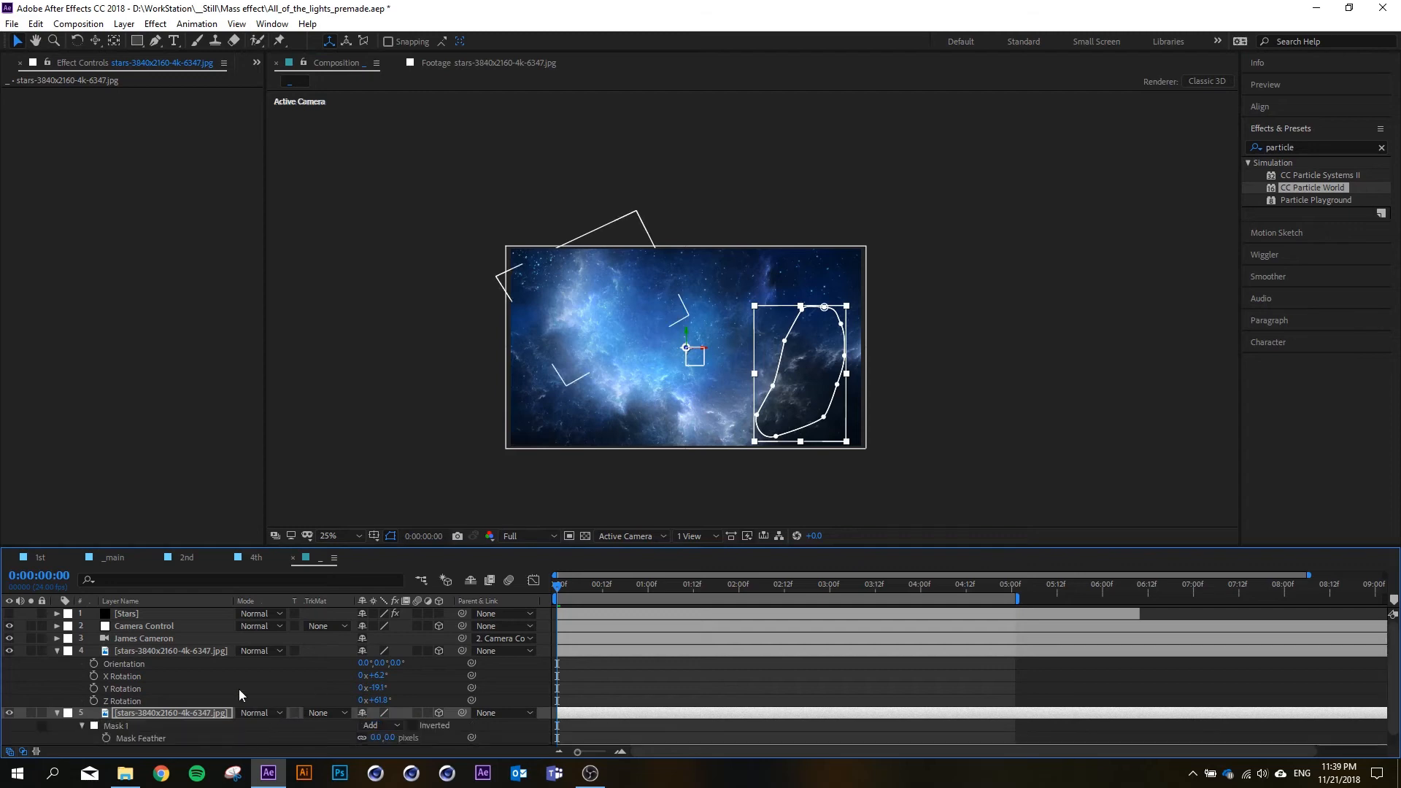
{"action": "scroll", "coordinate": [239, 689], "scroll_direction": "down", "scroll_amount": 1}
{"action": "left_click", "coordinate": [120, 714]}
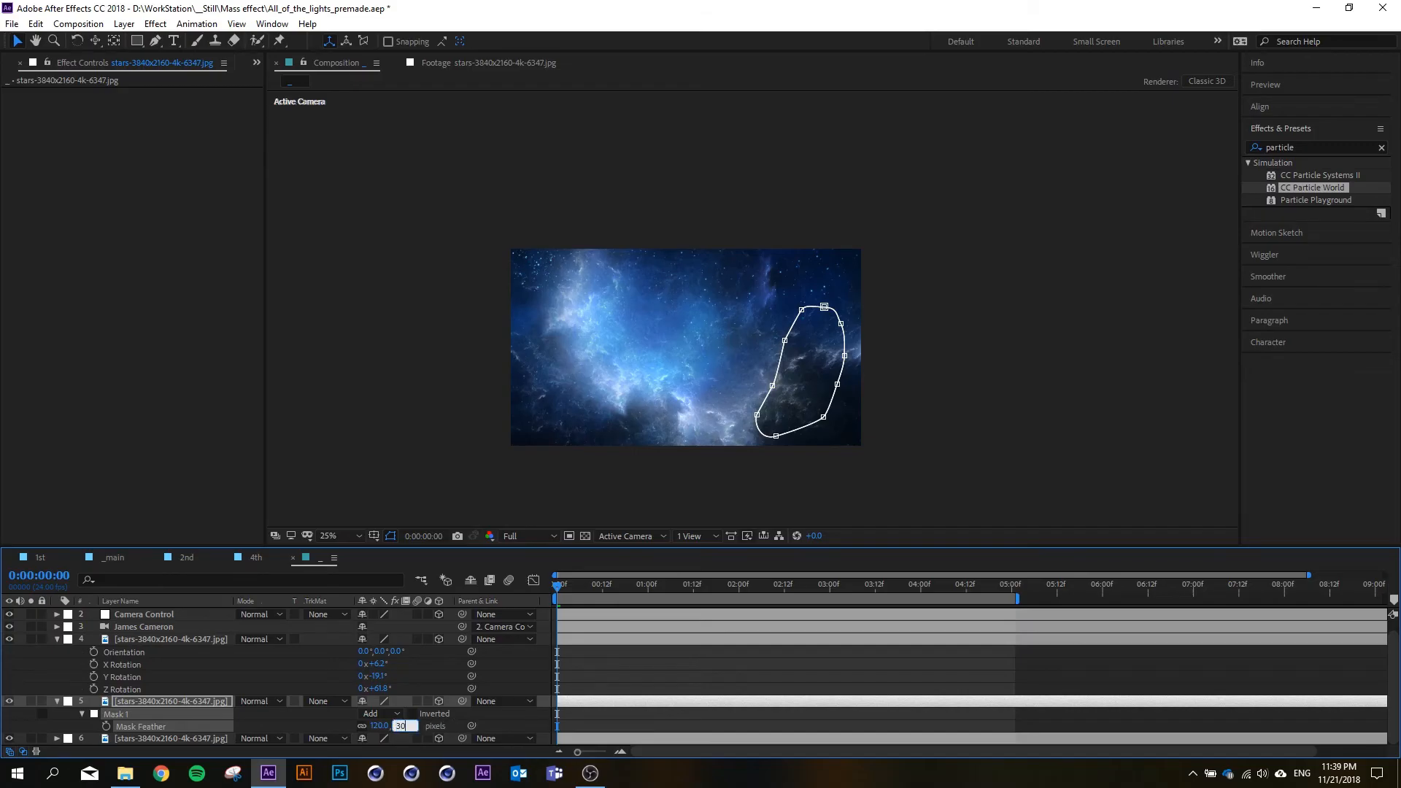
{"action": "left_click_drag", "start_coordinate": [798, 399], "coordinate": [795, 428]}
- Set the right-side nebula copy's Y Rotation to 23.5° and move the layer slightly left and up
{"action": "key", "text": "r"}
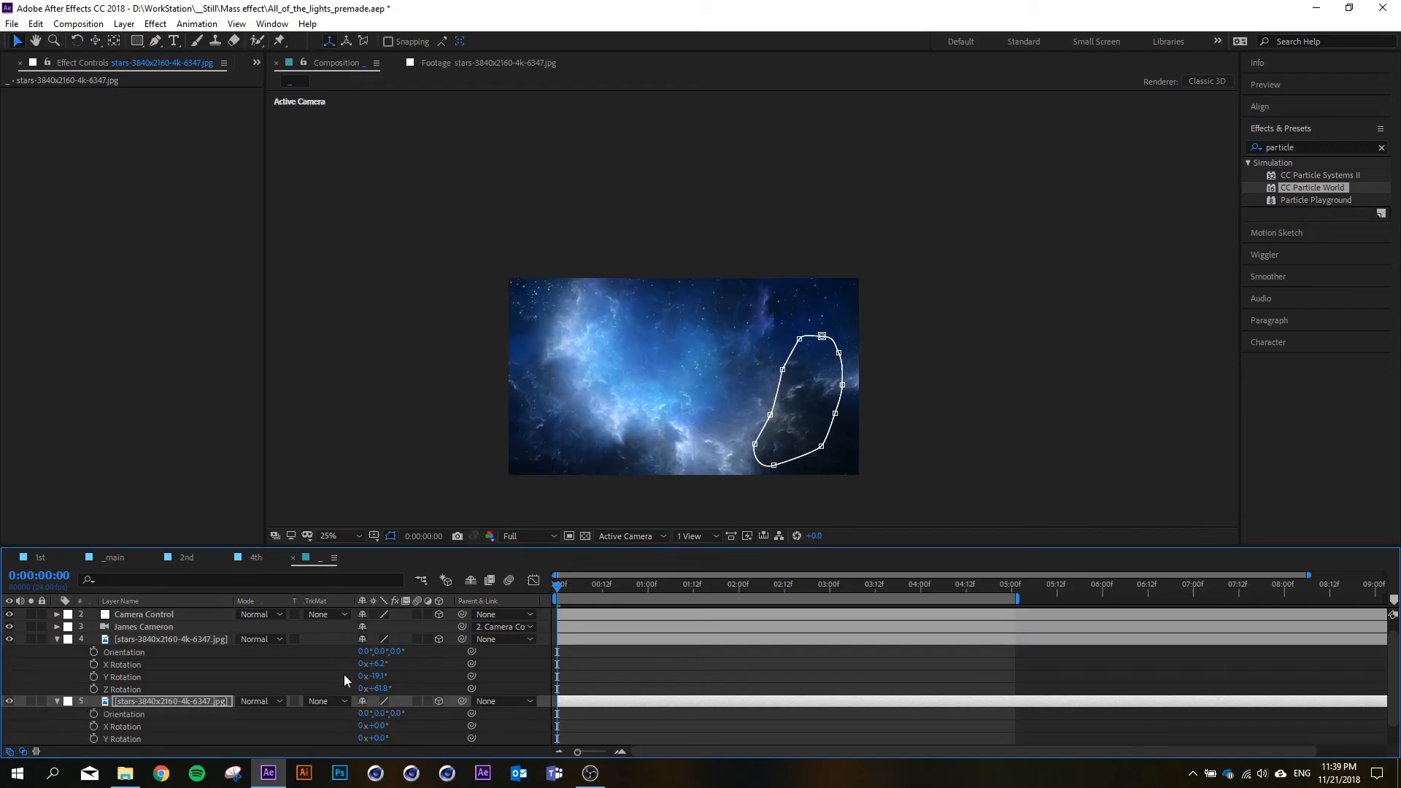
{"action": "scroll", "coordinate": [821, 384], "scroll_direction": "down", "scroll_amount": 1}
{"action": "scroll", "coordinate": [817, 399], "scroll_direction": "up", "scroll_amount": 1}
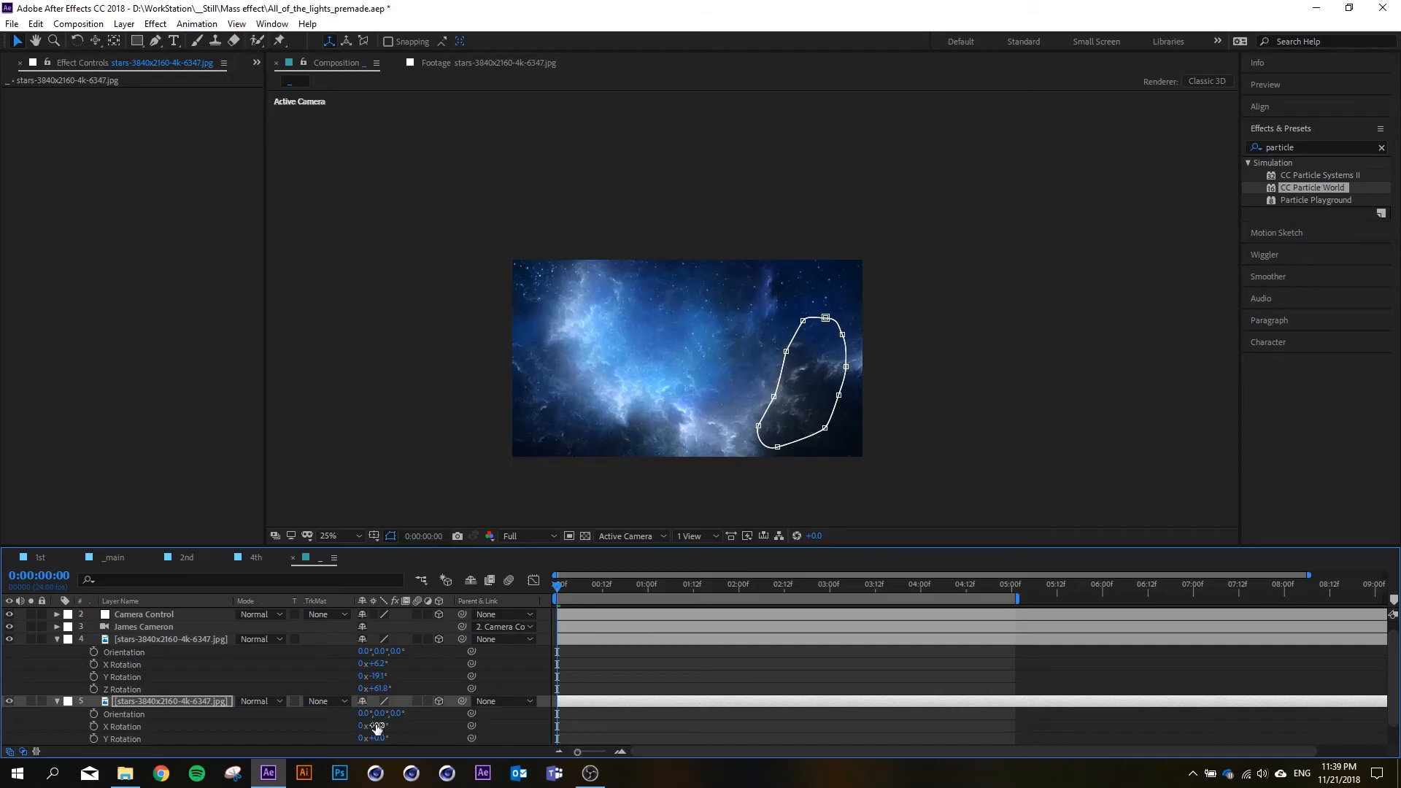
{"action": "left_click_drag", "start_coordinate": [377, 728], "coordinate": [520, 707]}
{"action": "key", "text": "ctrl+z"}
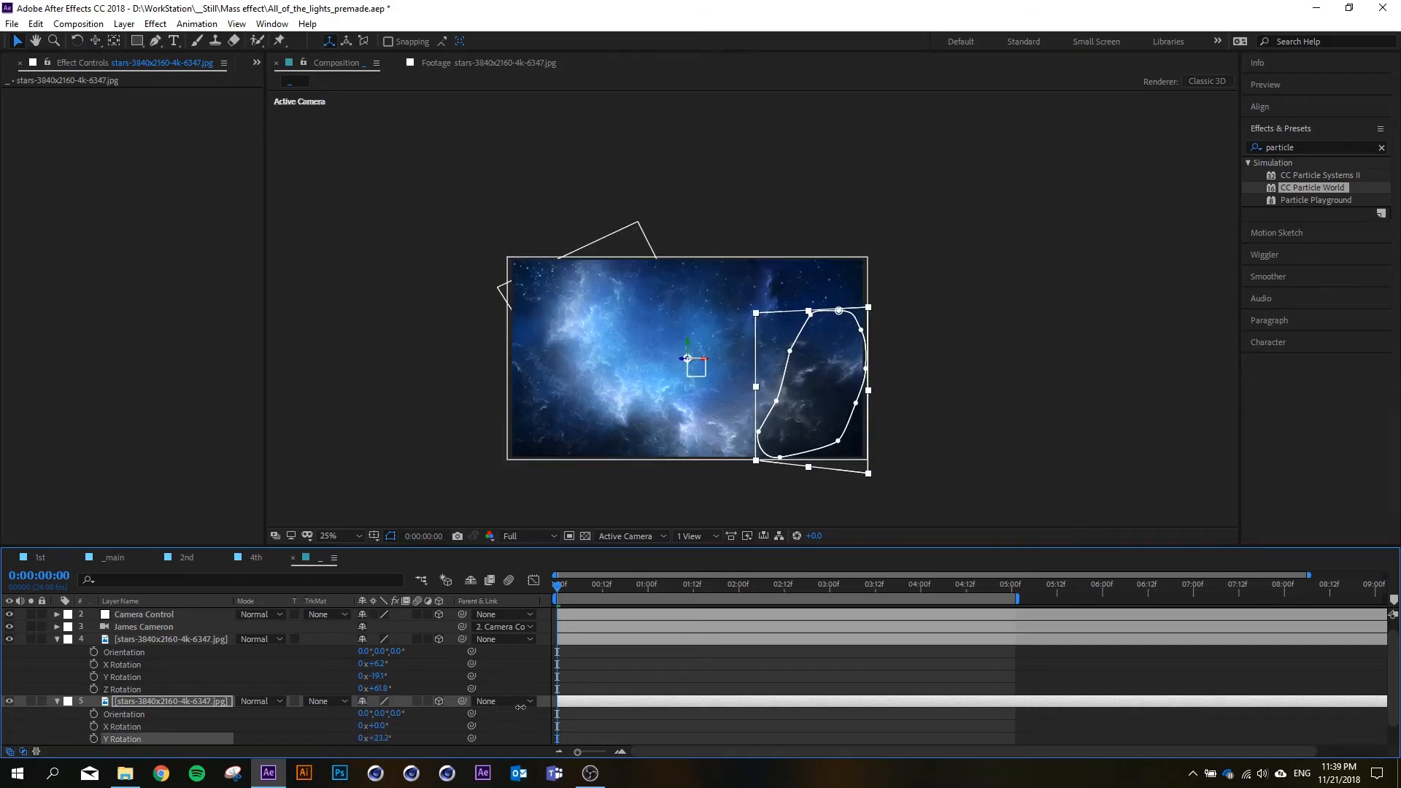
{"action": "scroll", "coordinate": [786, 396], "scroll_direction": "up", "scroll_amount": 1}
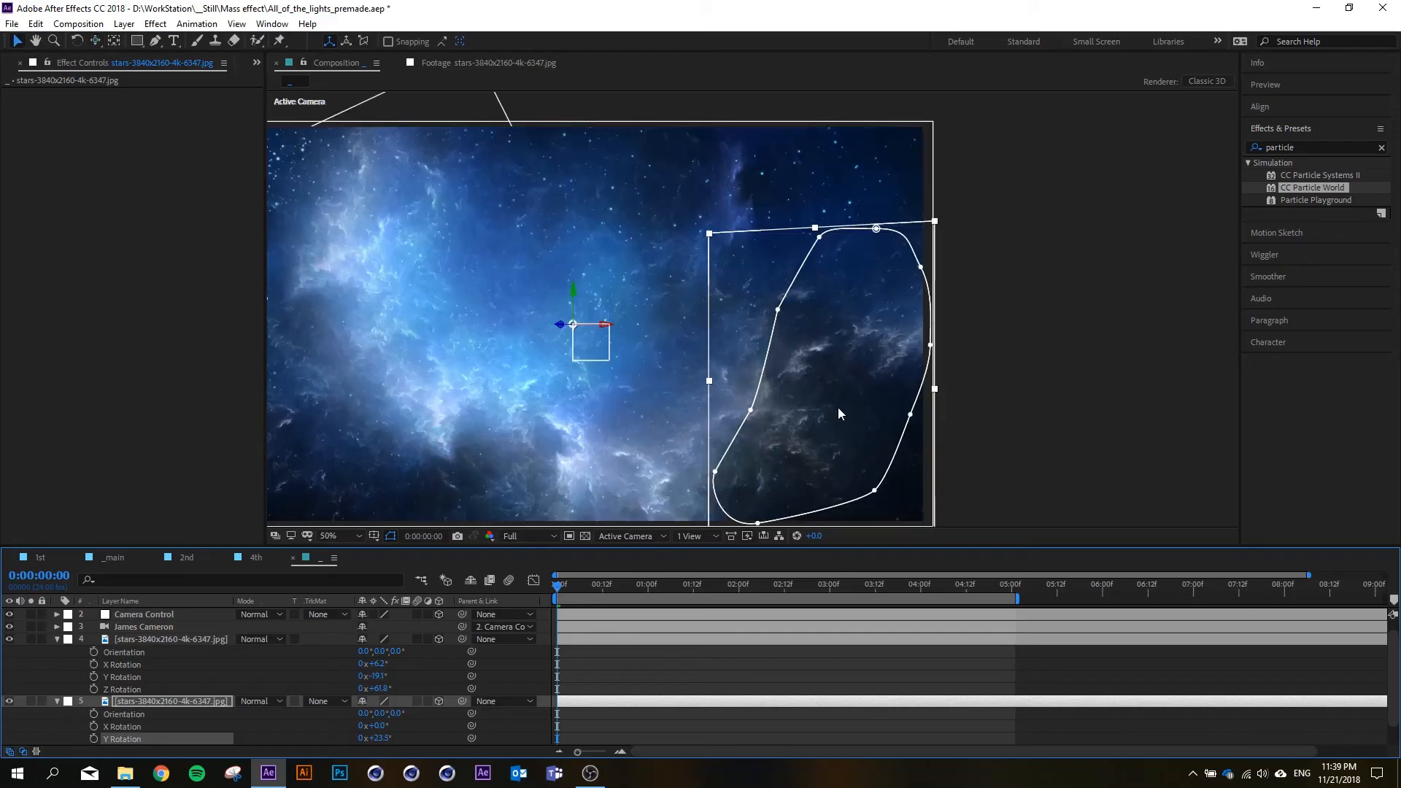
{"action": "left_click_drag", "start_coordinate": [797, 396], "coordinate": [784, 395]}
{"action": "scroll", "coordinate": [888, 307], "scroll_direction": "down", "scroll_amount": 1}
{"action": "scroll", "coordinate": [891, 314], "scroll_direction": "up", "scroll_amount": 1}
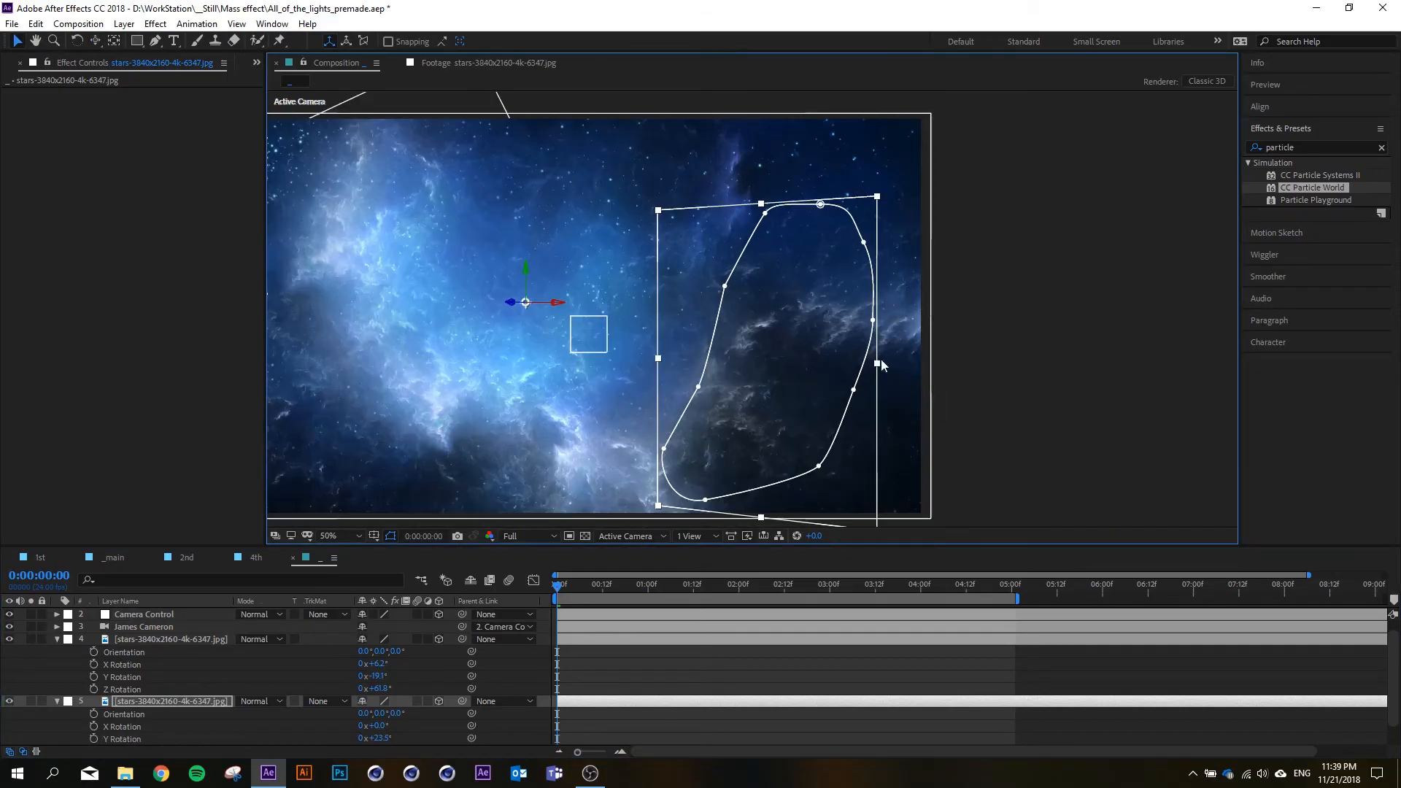
- Show both masked layers' feather values and reduce the right-side copy's Mask Feather to 195 pixels
{"action": "left_click", "coordinate": [196, 640]}
{"action": "key", "text": "f"}
{"action": "left_click", "coordinate": [190, 678]}
{"action": "key", "text": "f"}
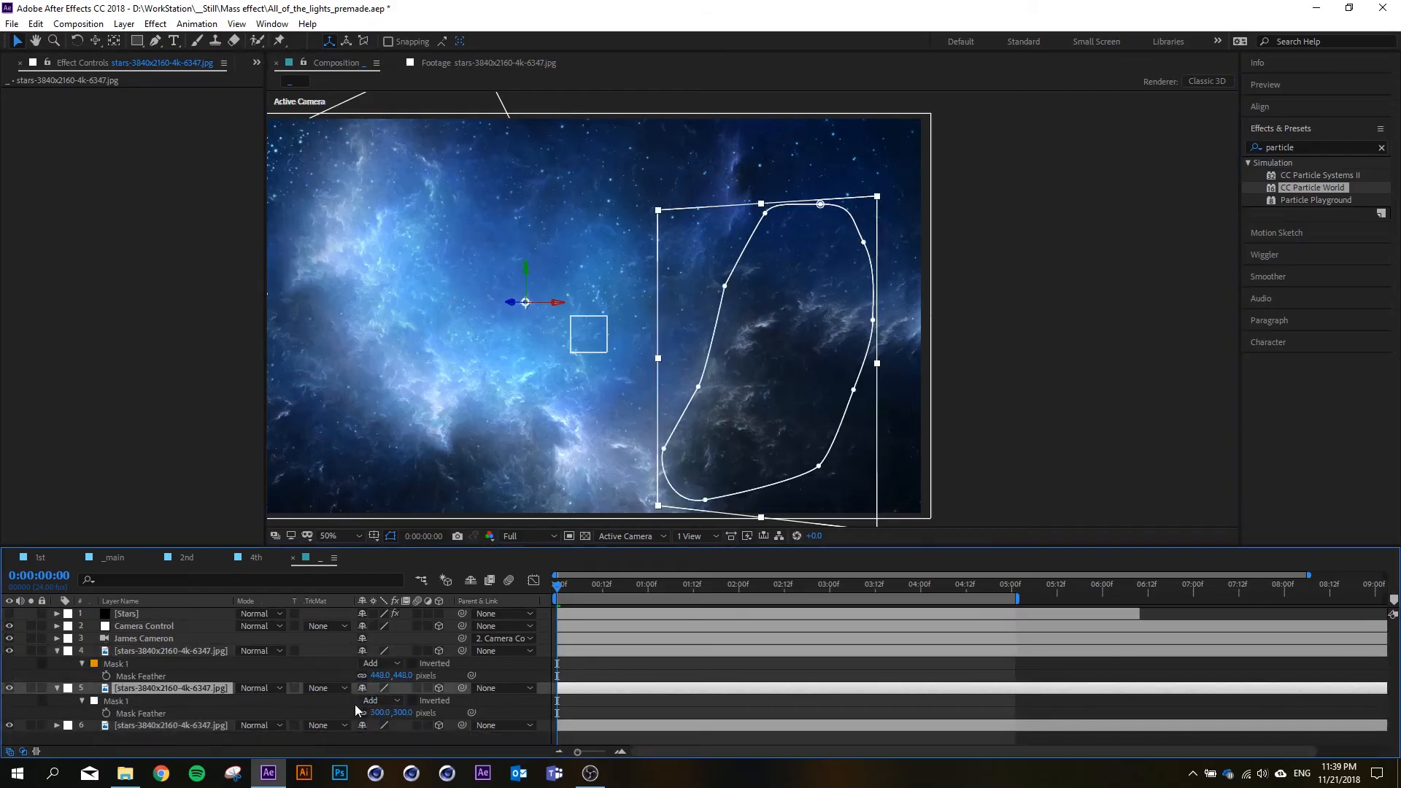
{"action": "left_click_drag", "start_coordinate": [397, 712], "coordinate": [333, 708]}
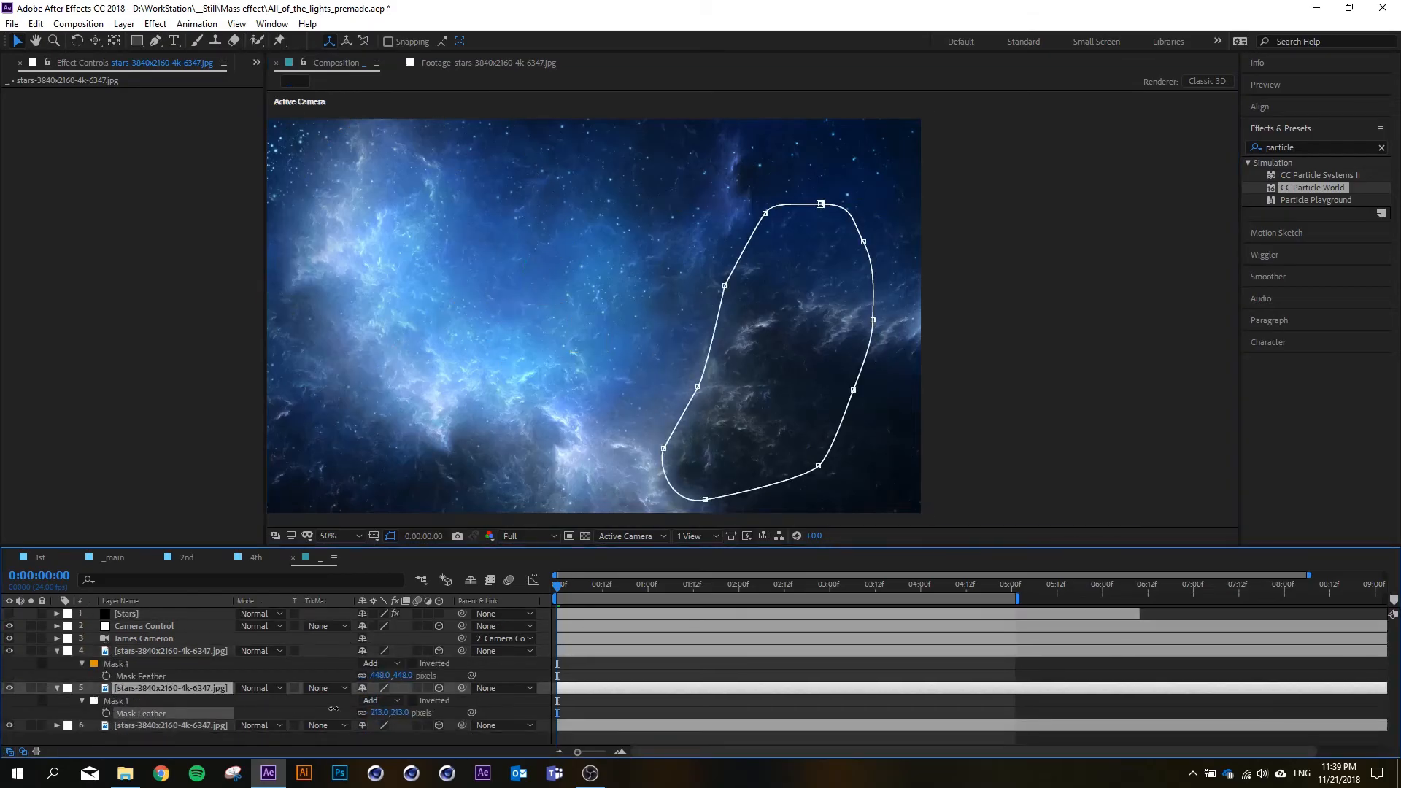
{"action": "scroll", "coordinate": [758, 383], "scroll_direction": "down", "scroll_amount": 1}
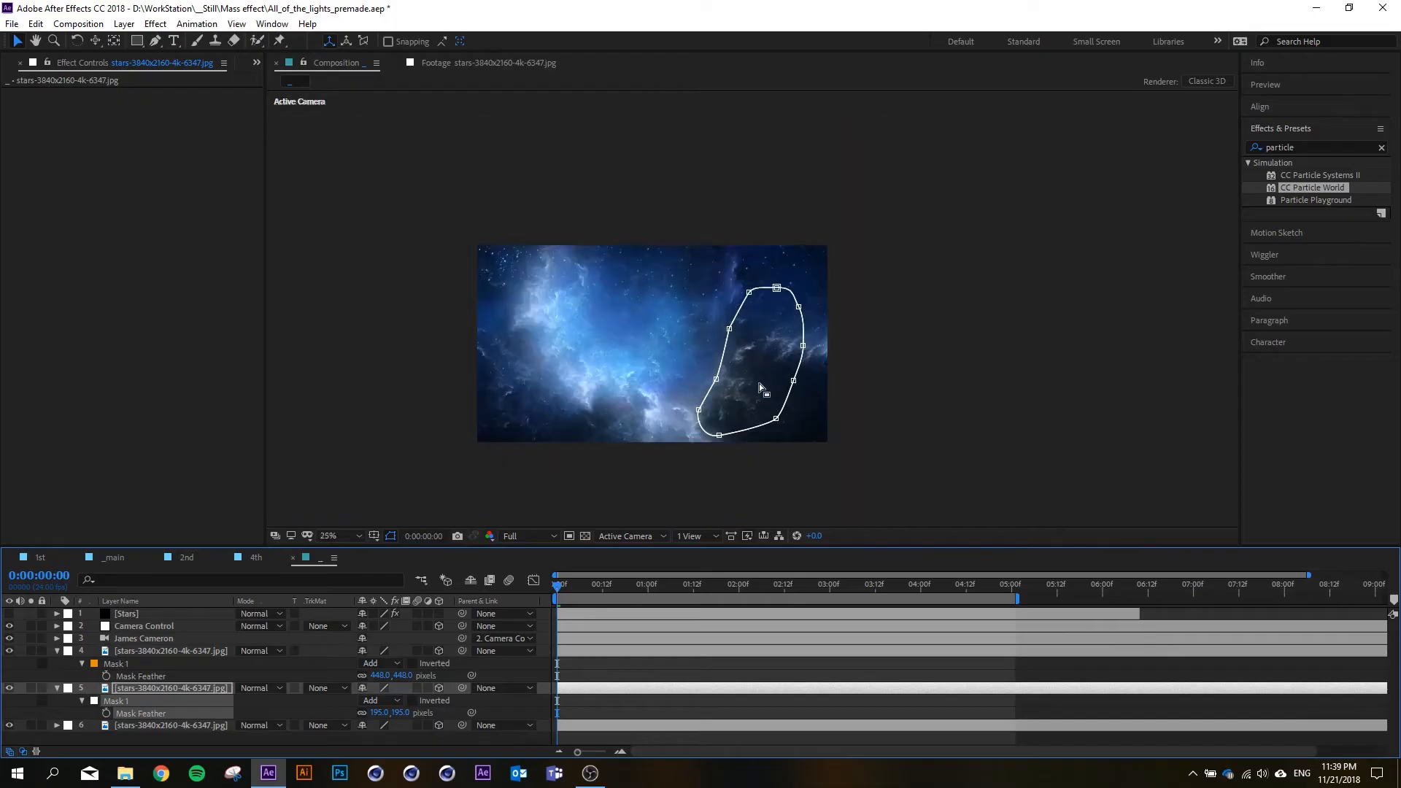
{"action": "scroll", "coordinate": [758, 387], "scroll_direction": "up", "scroll_amount": 1}
{"action": "left_click", "coordinate": [738, 394]}
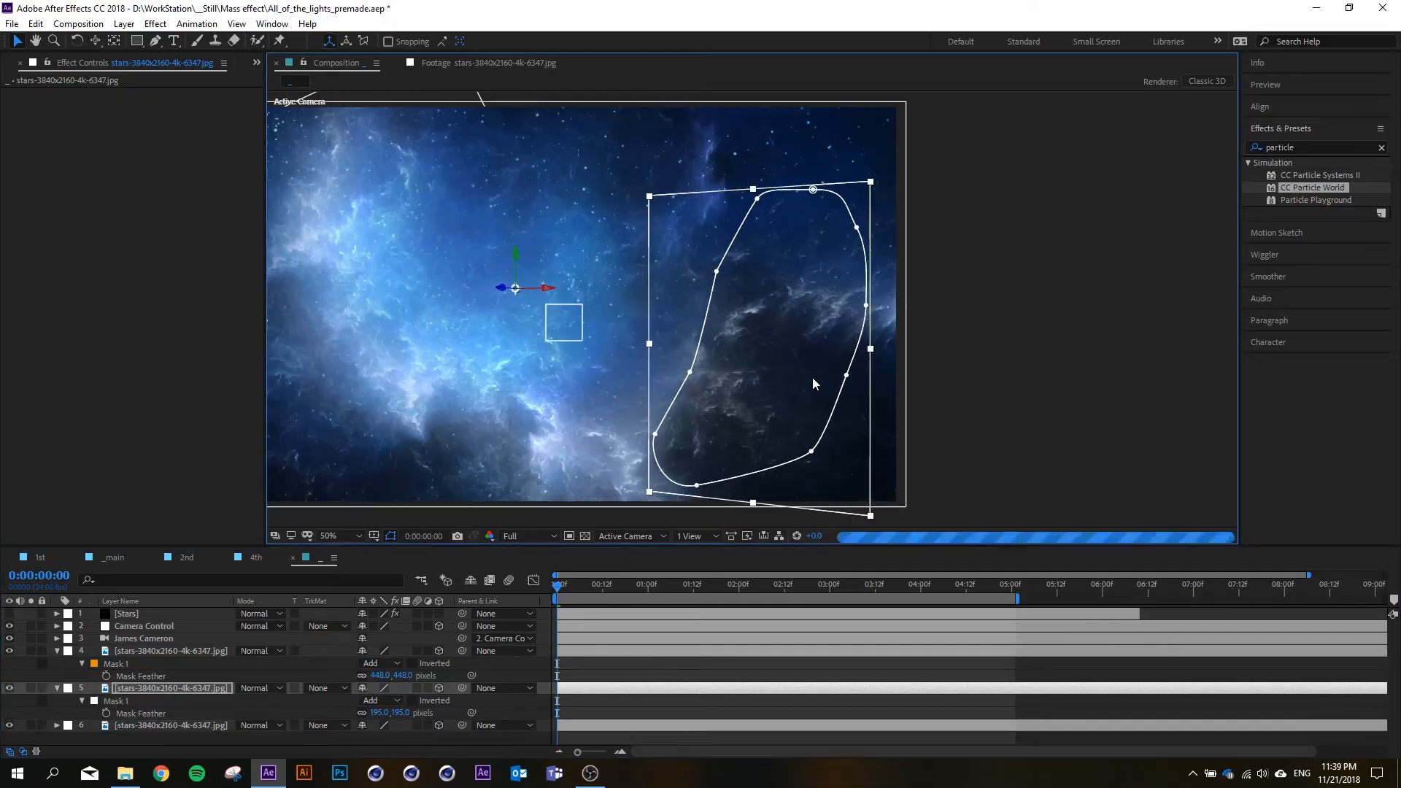
- Preview the start of the animation to check how the right-side nebula layer moves
{"action": "scroll", "coordinate": [802, 378], "scroll_direction": "down", "scroll_amount": 2}
{"action": "key", "text": "space"}
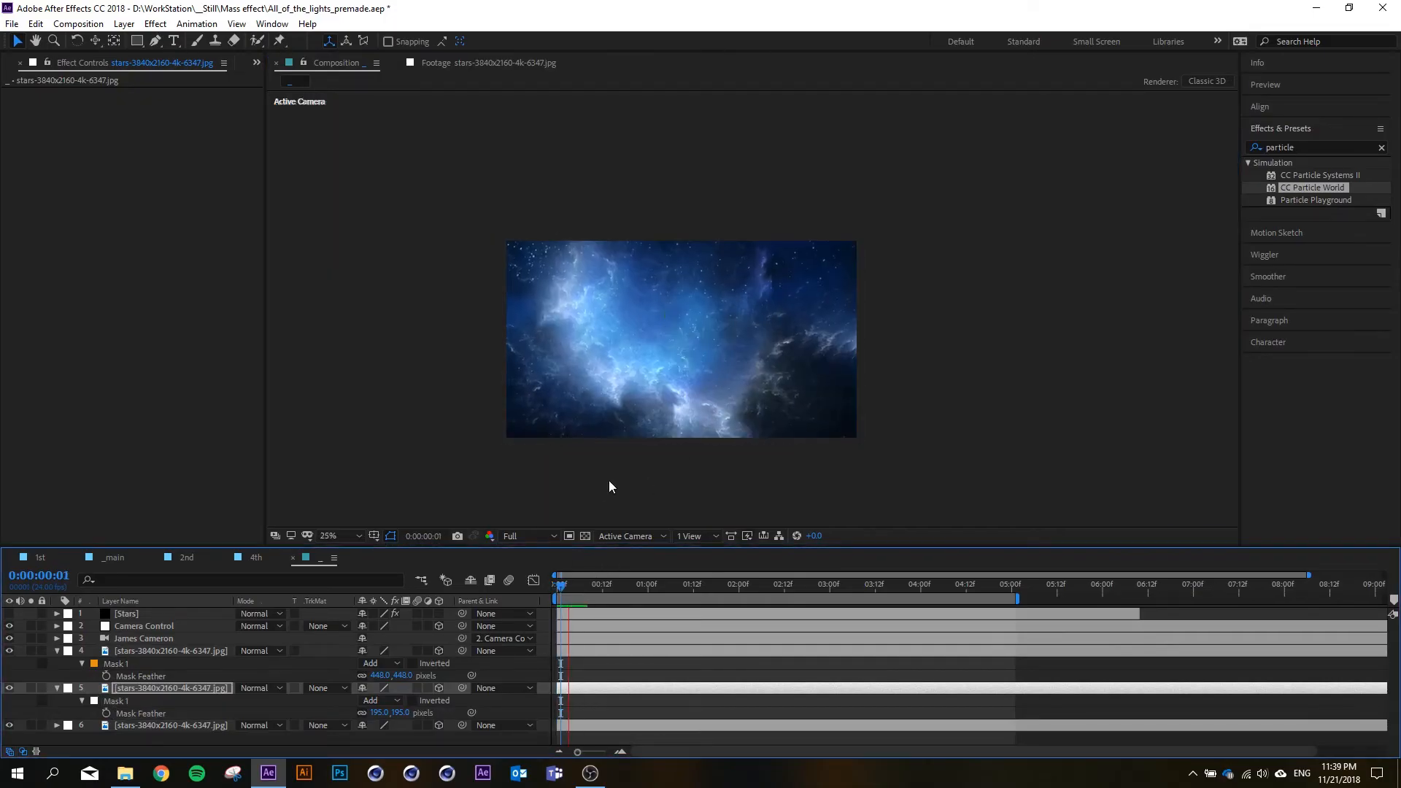
{"action": "key", "text": "space"}
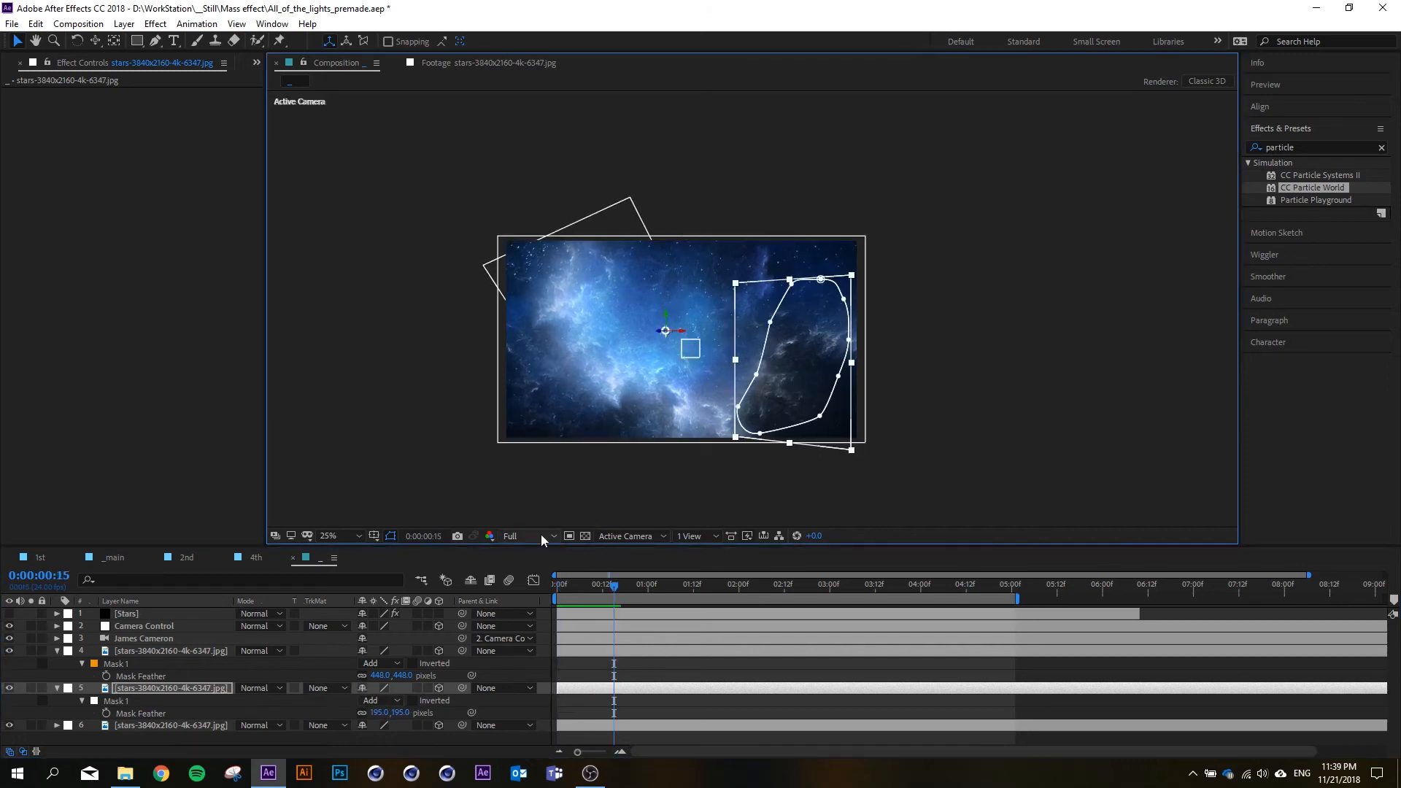
- Shift the right-side copy's mask slightly left, set its Y Rotation to 36.5°, and nudge the layer slightly right
{"action": "left_click", "coordinate": [181, 701]}
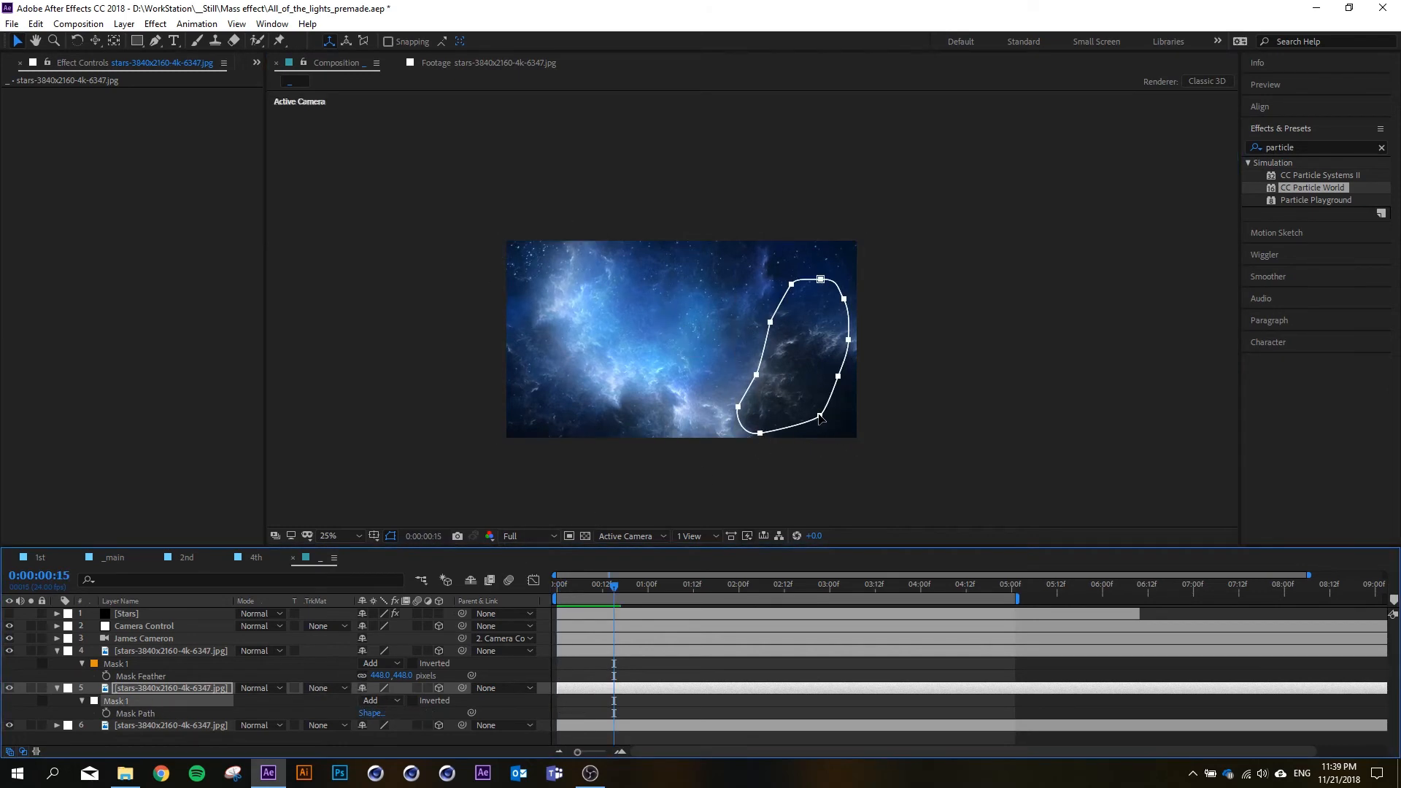
{"action": "left_click_drag", "start_coordinate": [821, 418], "coordinate": [799, 416]}
{"action": "key", "text": "r"}
{"action": "left_click_drag", "start_coordinate": [380, 724], "coordinate": [340, 725]}
{"action": "left_click_drag", "start_coordinate": [742, 369], "coordinate": [754, 364]}
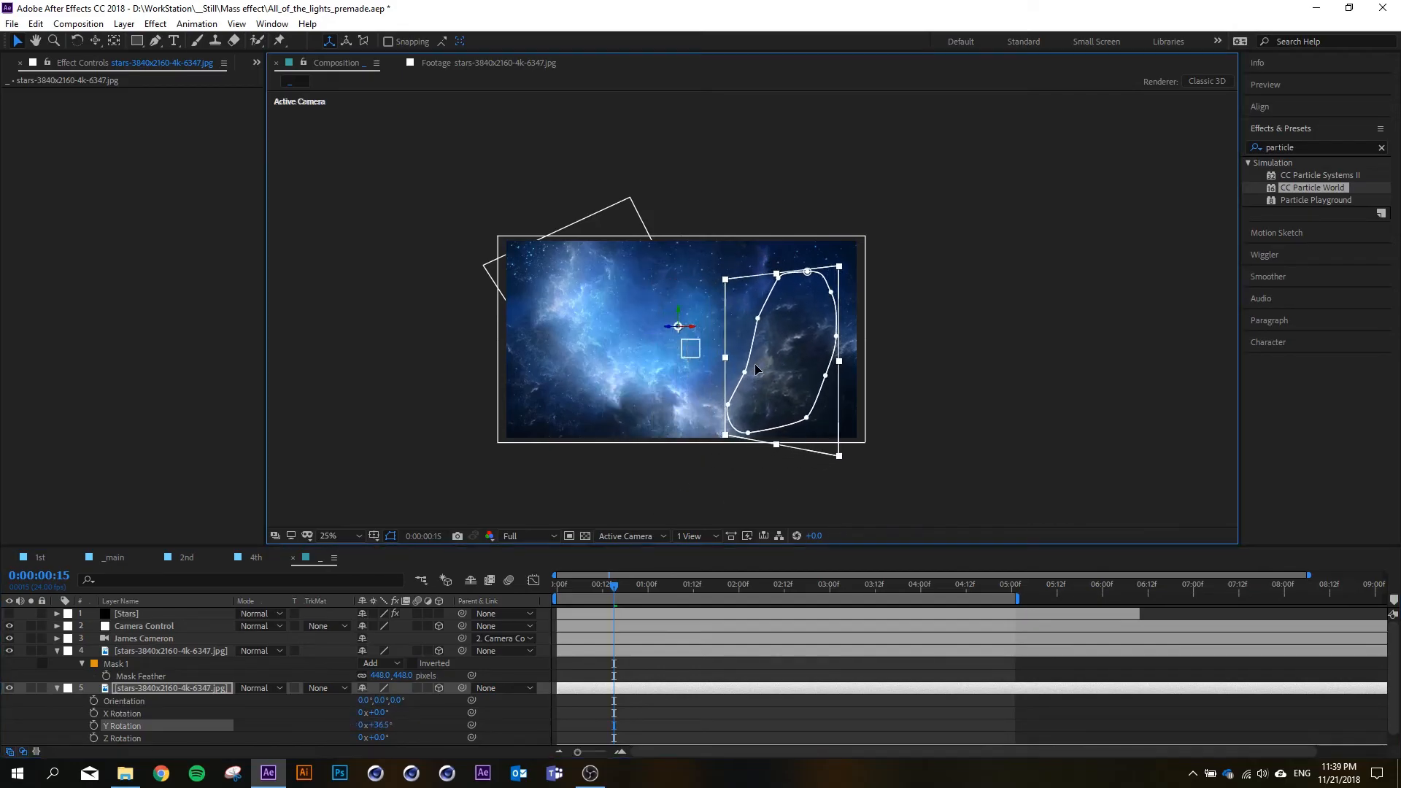
- Deselect the layers and play the animation from the first frame to check the depth between the nebula layers
{"action": "left_click", "coordinate": [567, 585]}
{"action": "left_click_drag", "start_coordinate": [605, 583], "coordinate": [537, 585]}
{"action": "left_click", "coordinate": [605, 712]}
{"action": "key", "text": "space"}
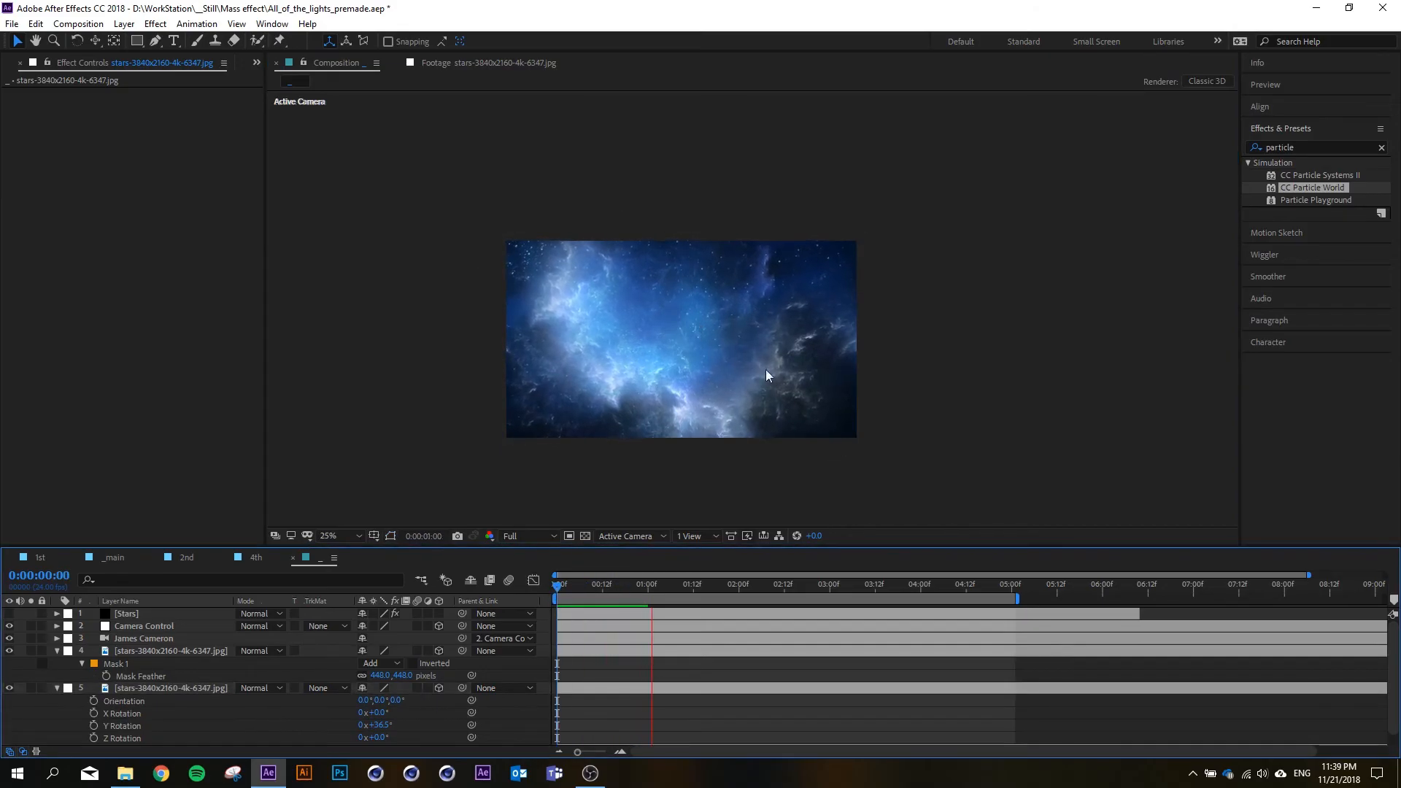
{"action": "scroll", "coordinate": [778, 378], "scroll_direction": "up", "scroll_amount": 2}
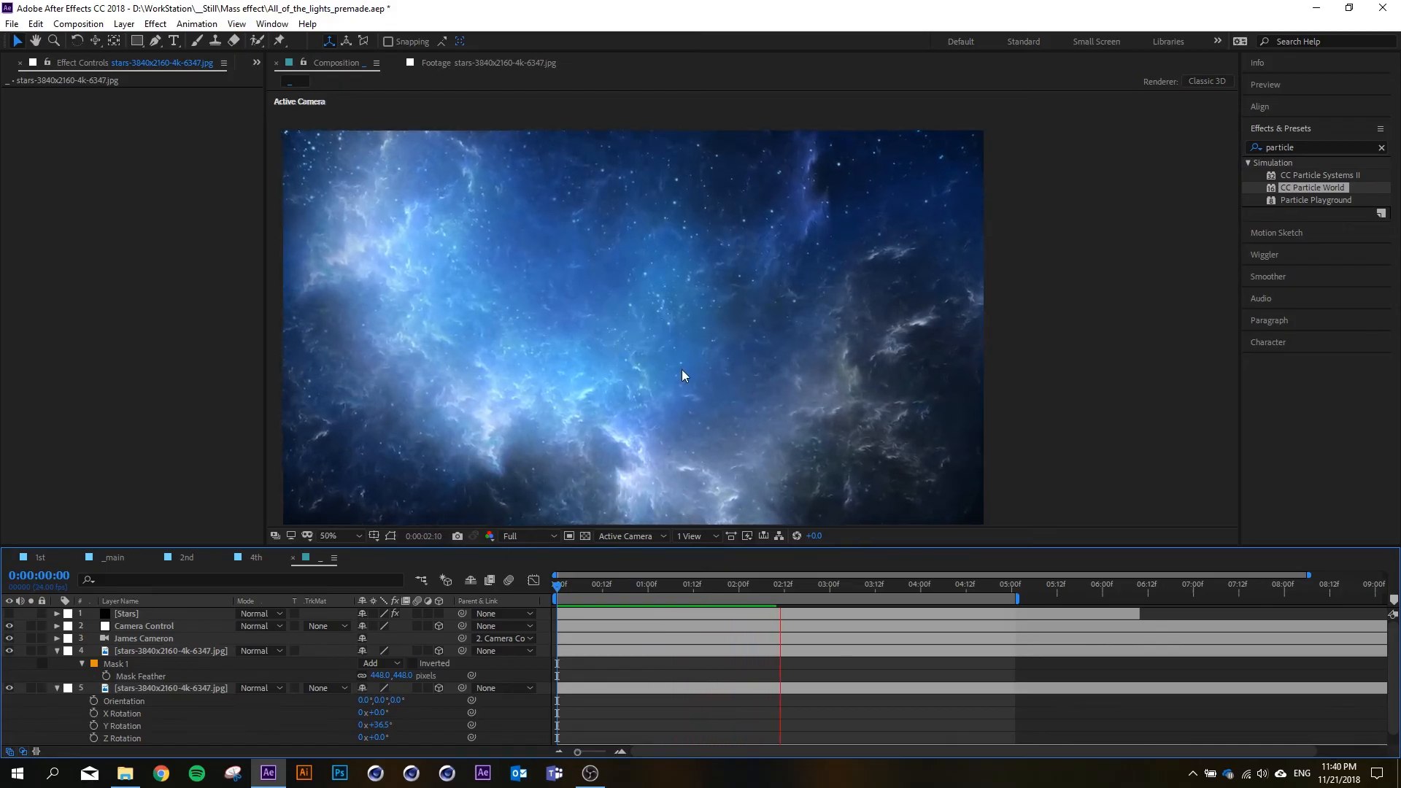
{"action": "scroll", "coordinate": [645, 353], "scroll_direction": "down", "scroll_amount": 1}
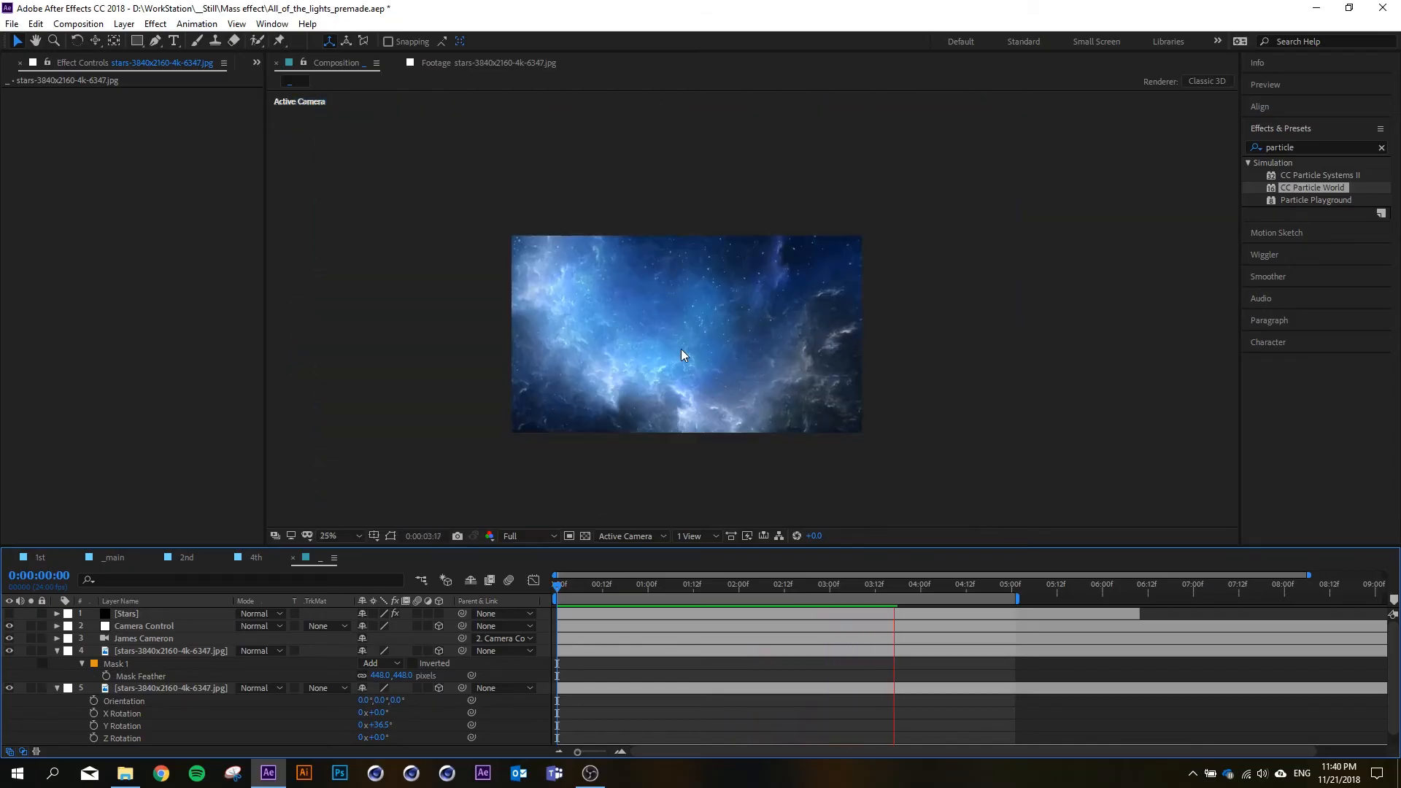
{"action": "scroll", "coordinate": [680, 349], "scroll_direction": "up", "scroll_amount": 1}
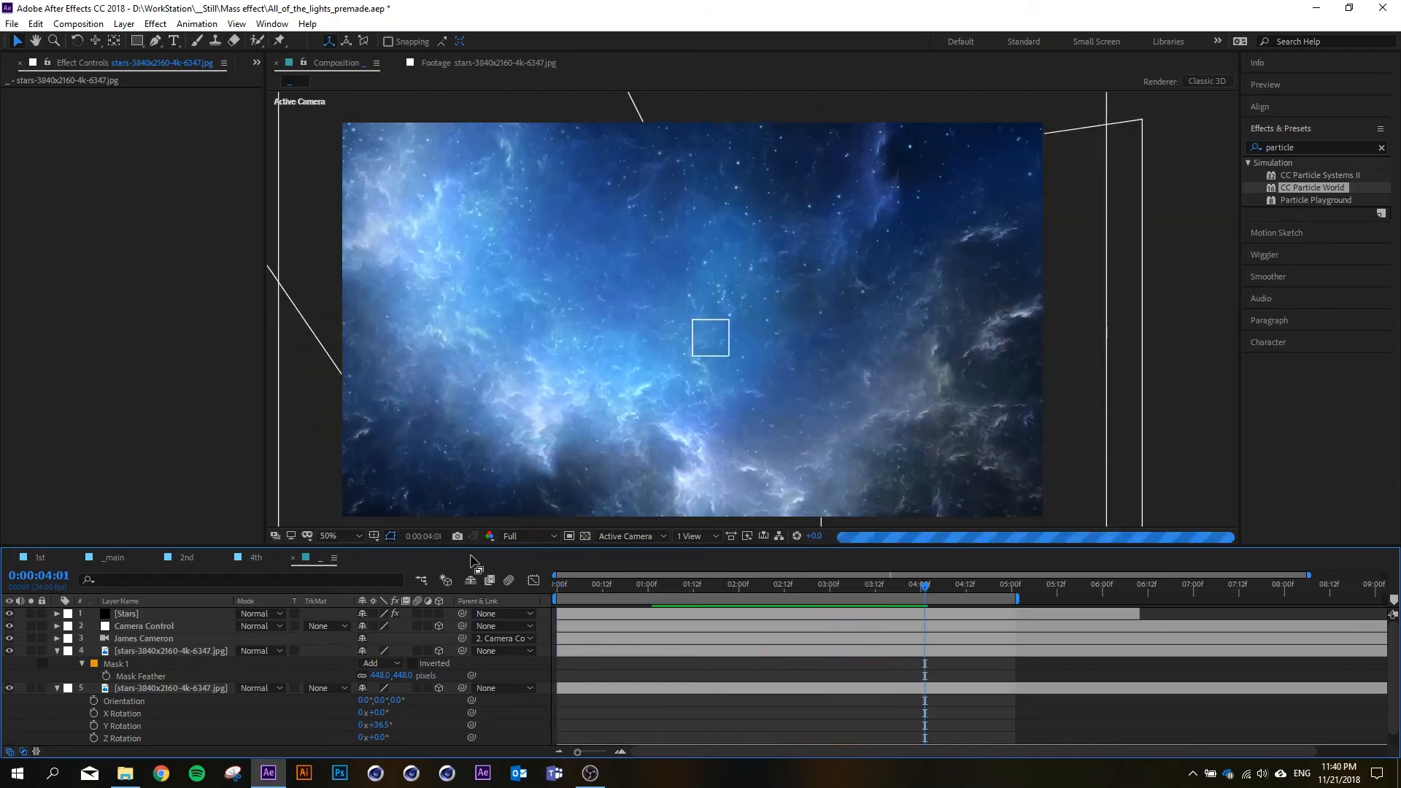
- Make the Stars layer visible again and preview the animation from the first frame
{"action": "left_click_drag", "start_coordinate": [576, 588], "coordinate": [515, 590]}
{"action": "scroll", "coordinate": [624, 348], "scroll_direction": "down", "scroll_amount": 1}
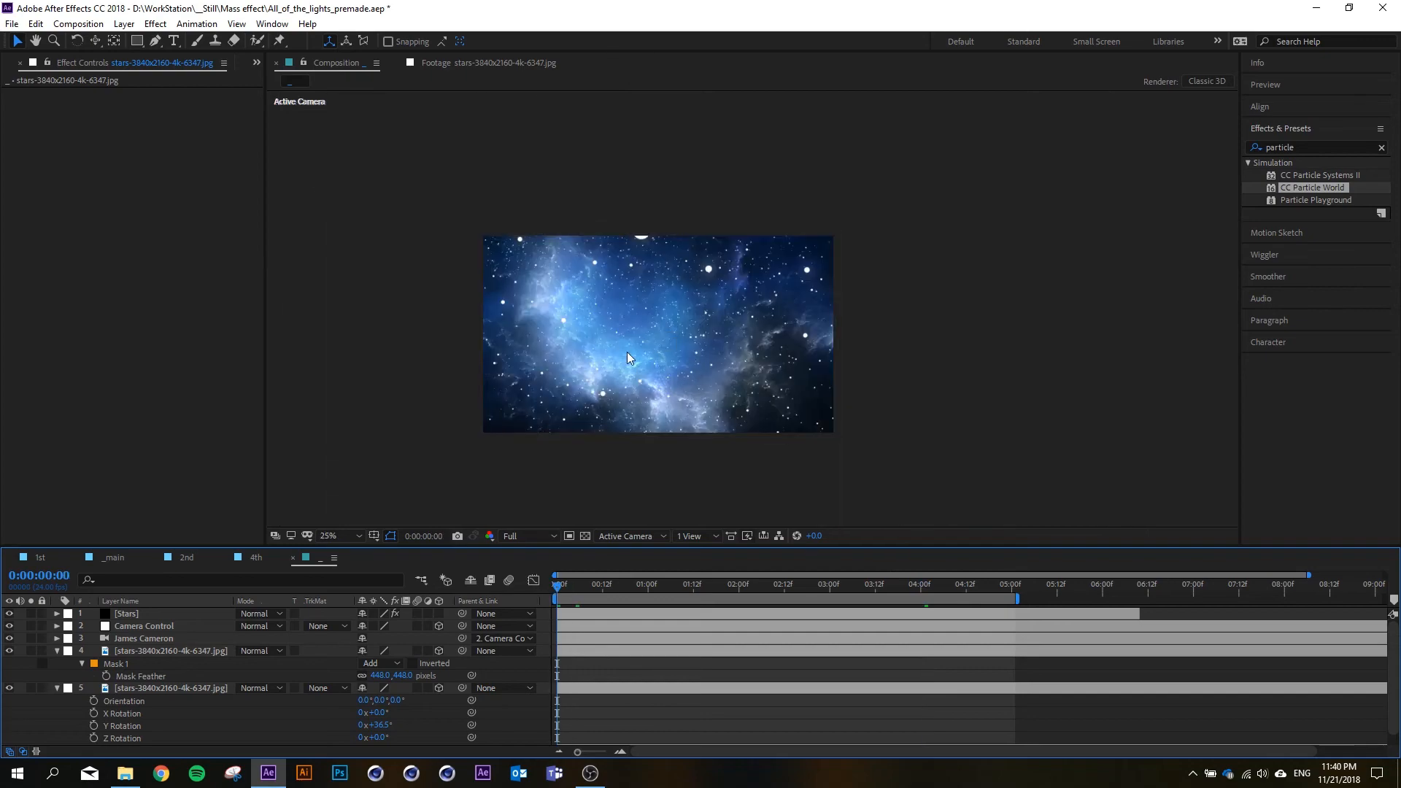
{"action": "key", "text": "space"}
{"action": "scroll", "coordinate": [636, 327], "scroll_direction": "up", "scroll_amount": 2}
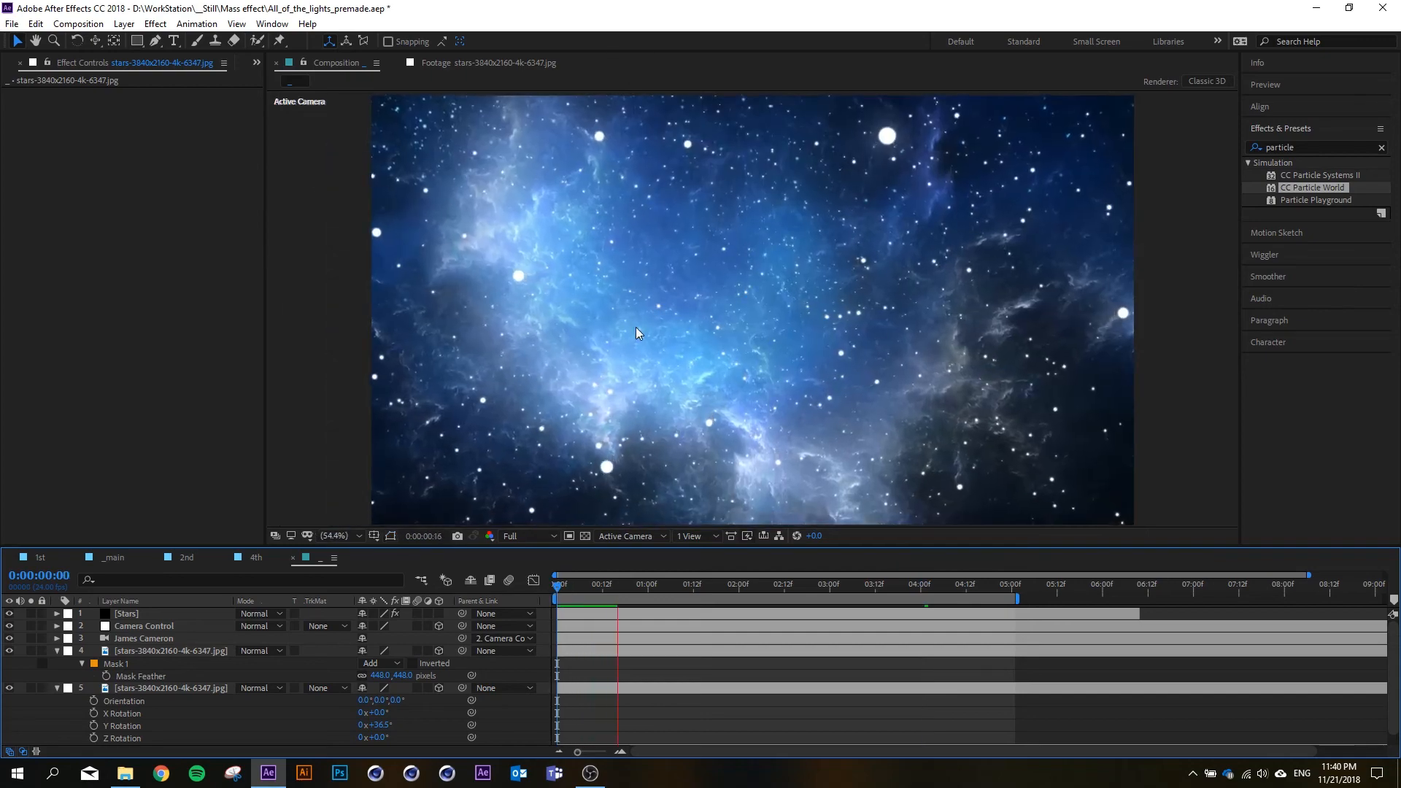
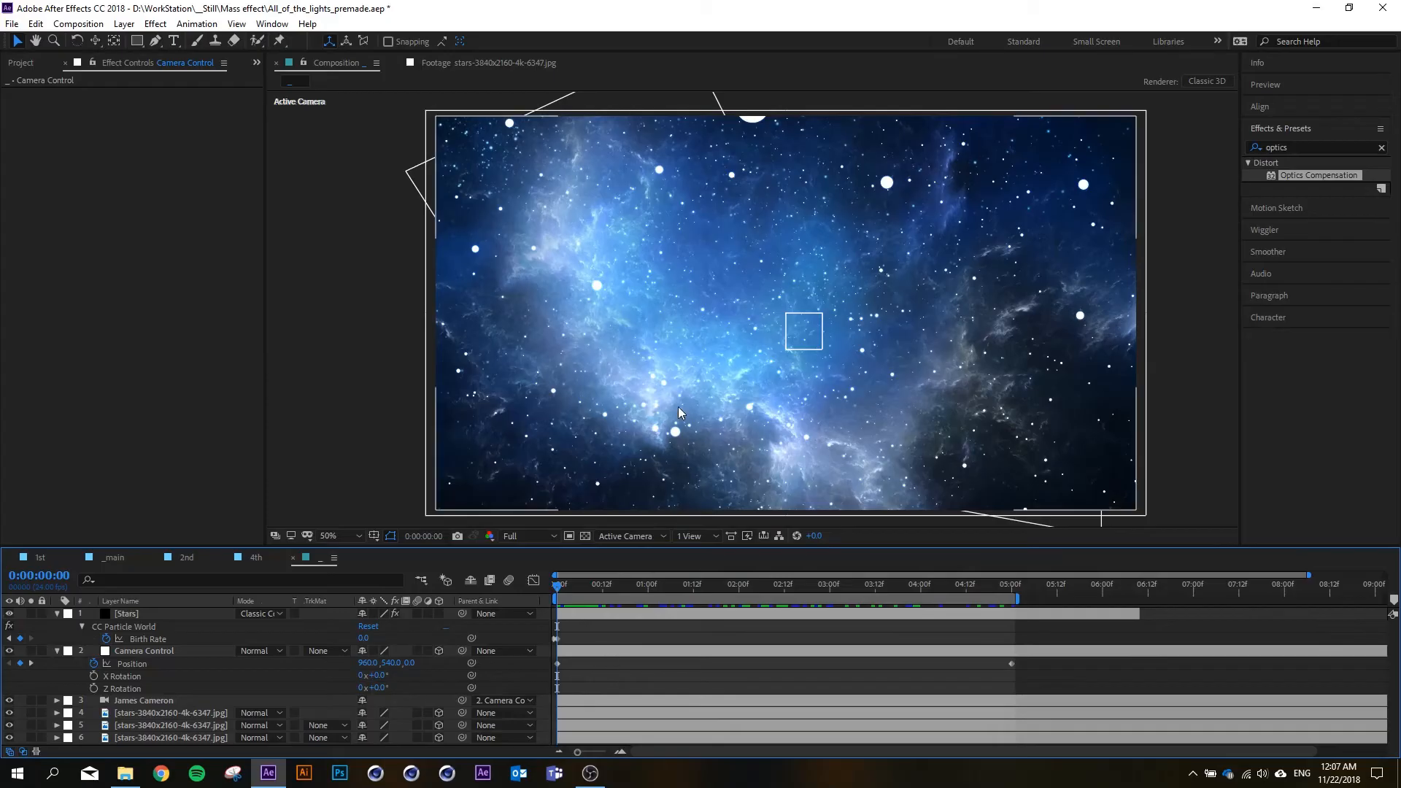
{"action": "scroll", "coordinate": [701, 400], "scroll_direction": "up", "scroll_amount": 1}
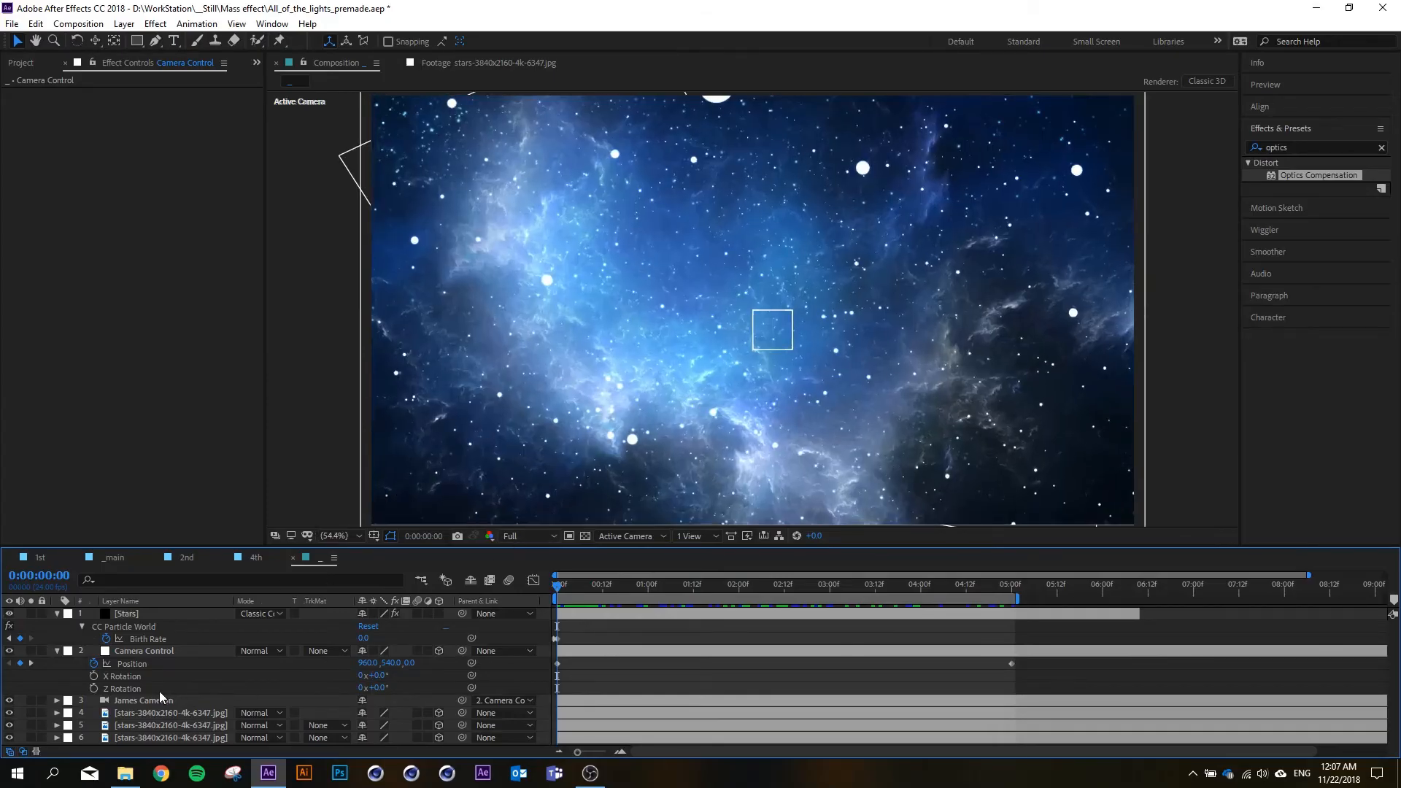
{"action": "left_click", "coordinate": [155, 653]}
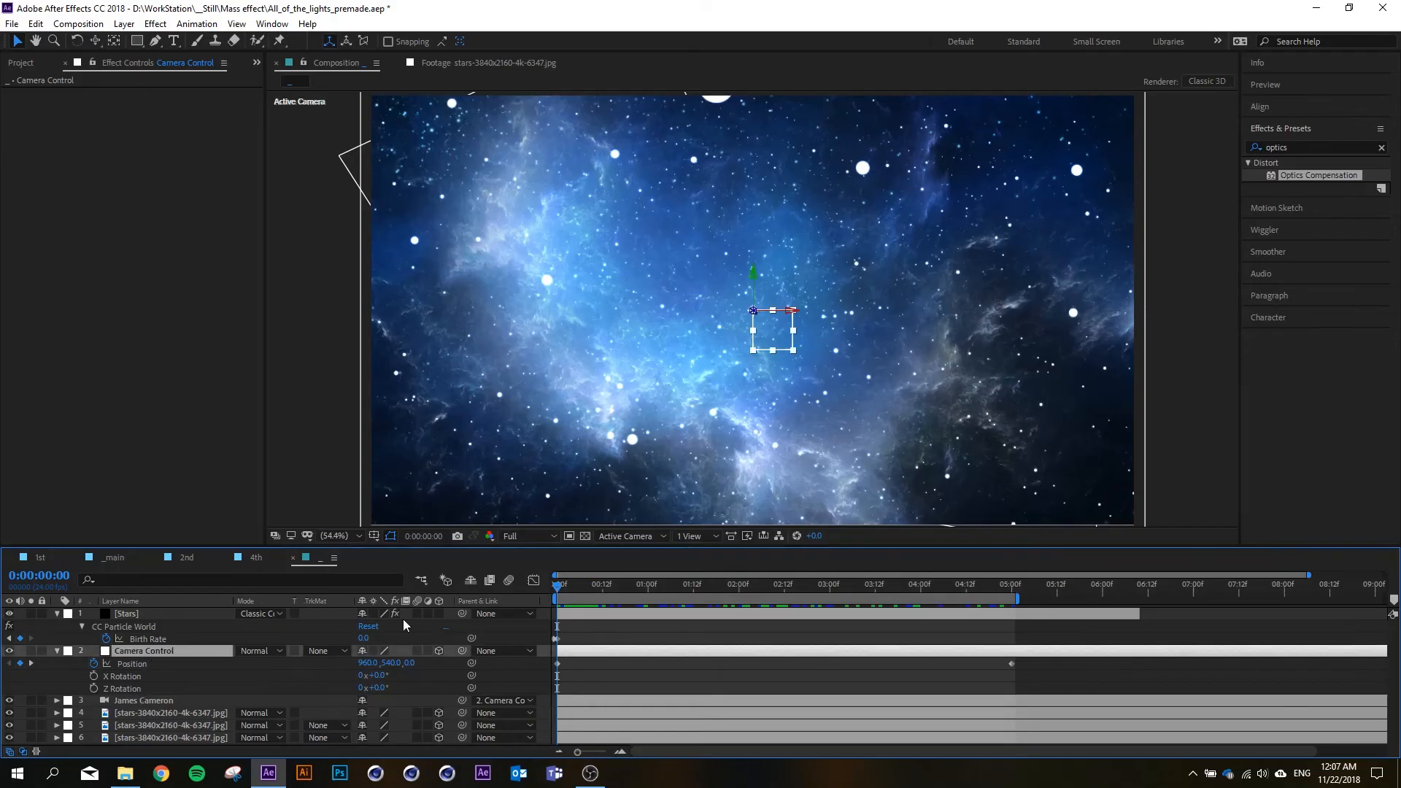
{"action": "left_click", "coordinate": [93, 688]}
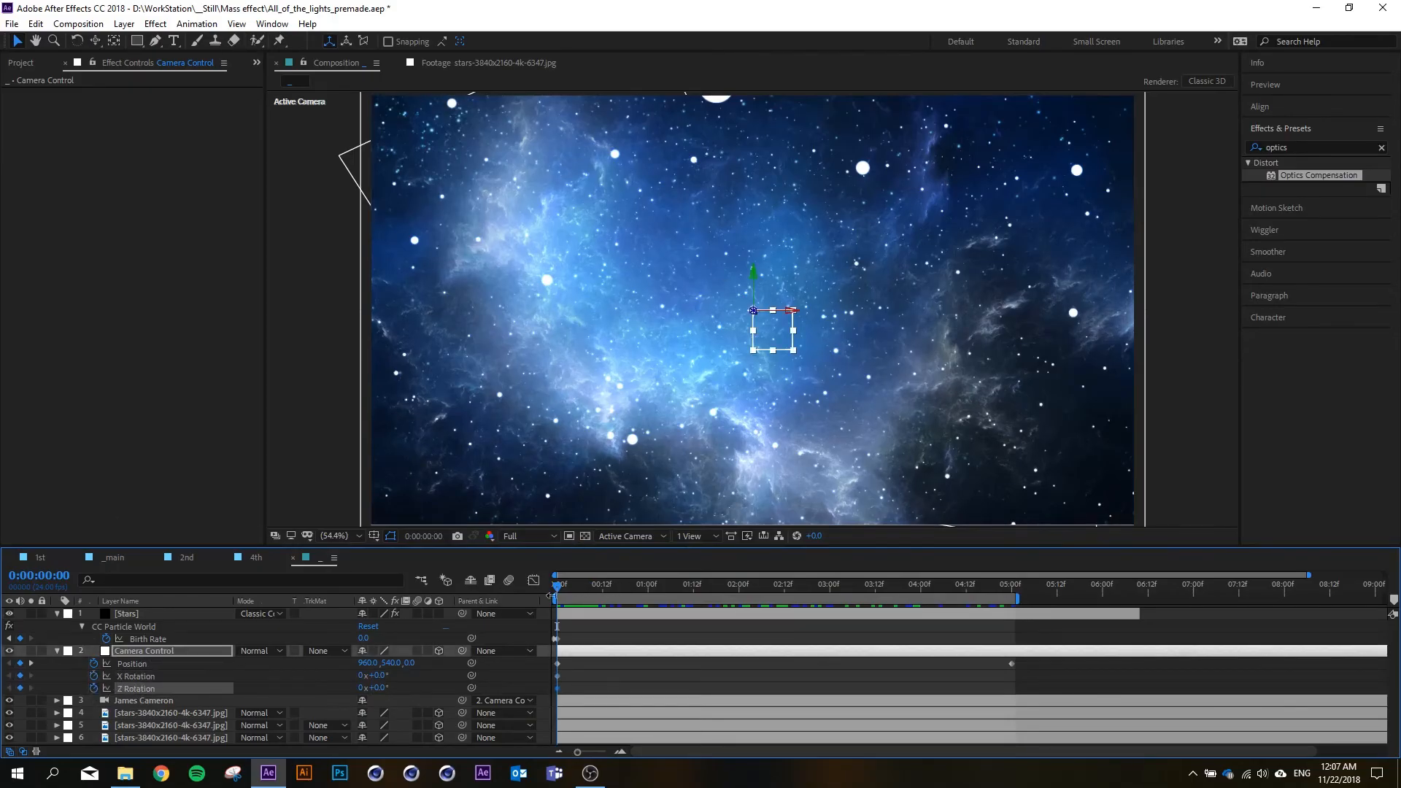
{"action": "left_click", "coordinate": [93, 676]}
{"action": "left_click", "coordinate": [93, 688]}
- Reveal the Camera Control layer's rotation properties and keyframe its Z and X Rotation at 0° on the first frame
{"action": "left_click", "coordinate": [134, 654]}
{"action": "key", "text": "r"}
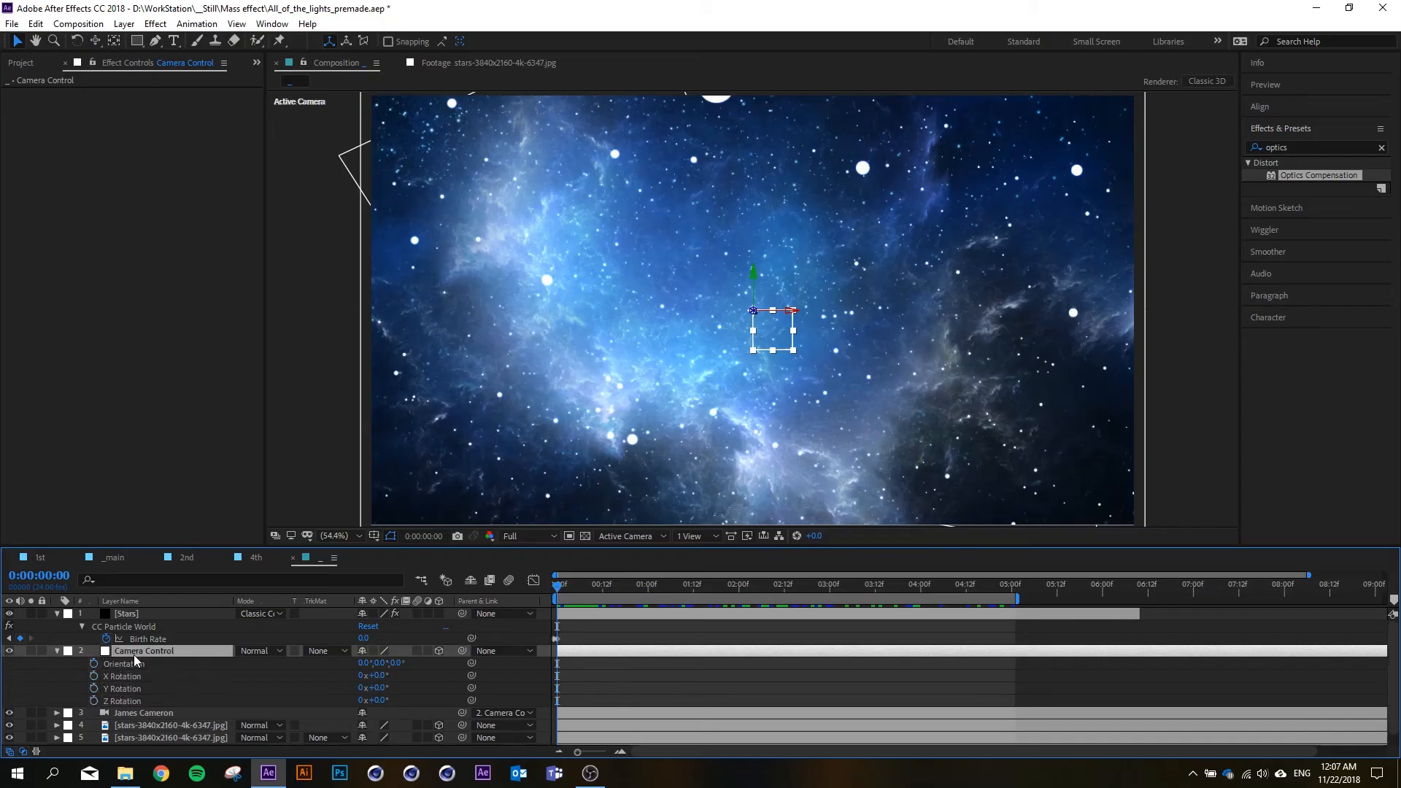
{"action": "left_click", "coordinate": [93, 700]}
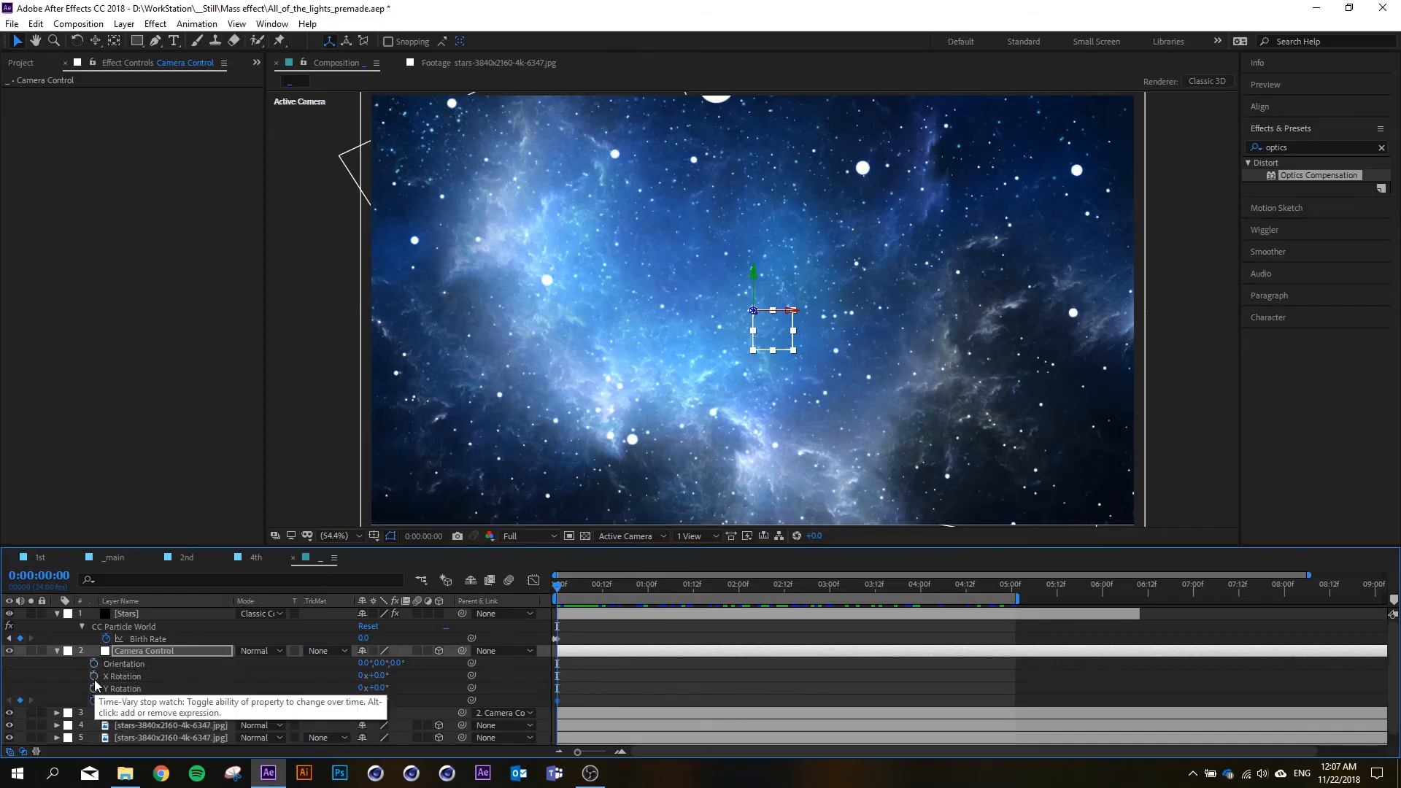
{"action": "left_click", "coordinate": [93, 675]}
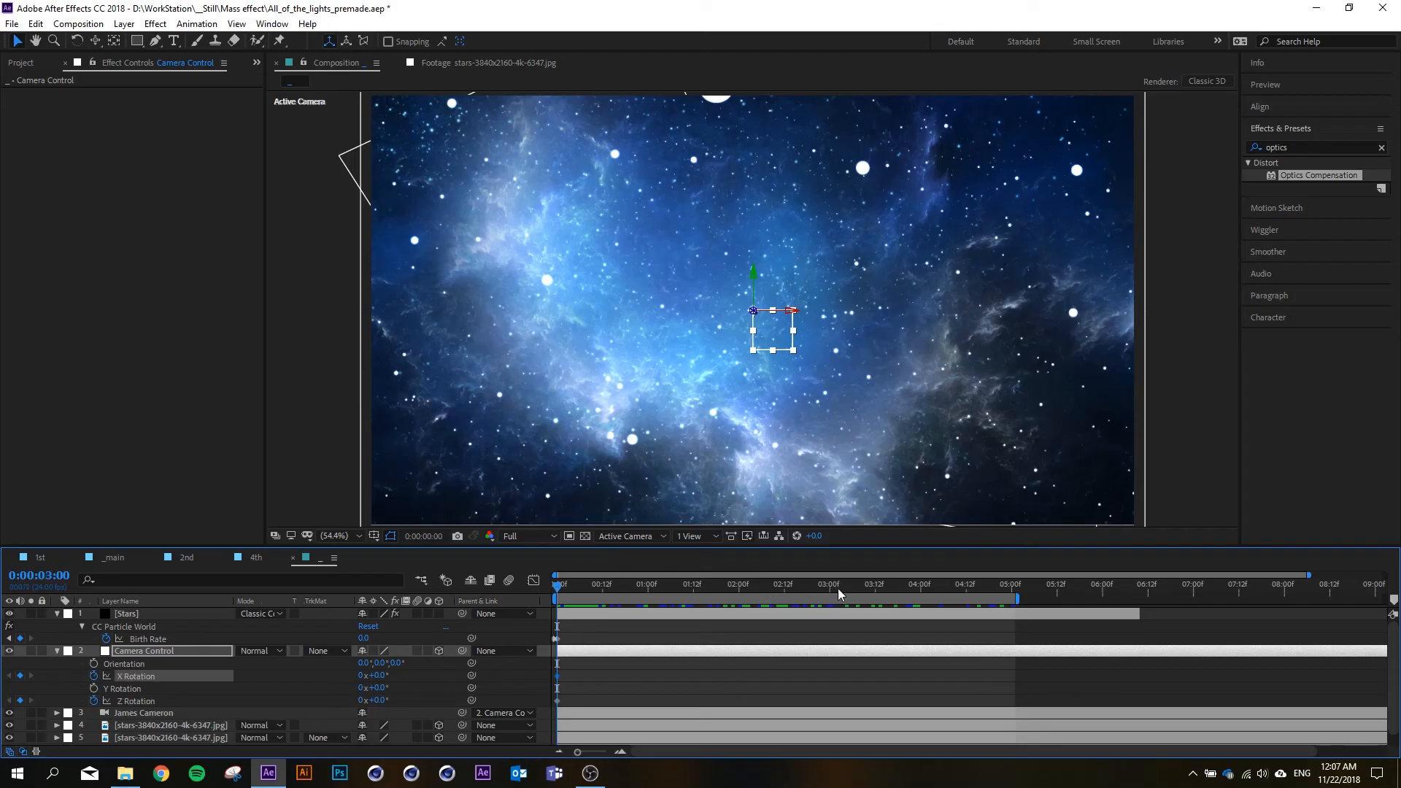
- Keyframe the Camera Control layer's Z Rotation at 4° at the 5-second mark
{"action": "left_click_drag", "start_coordinate": [839, 595], "coordinate": [1011, 590]}
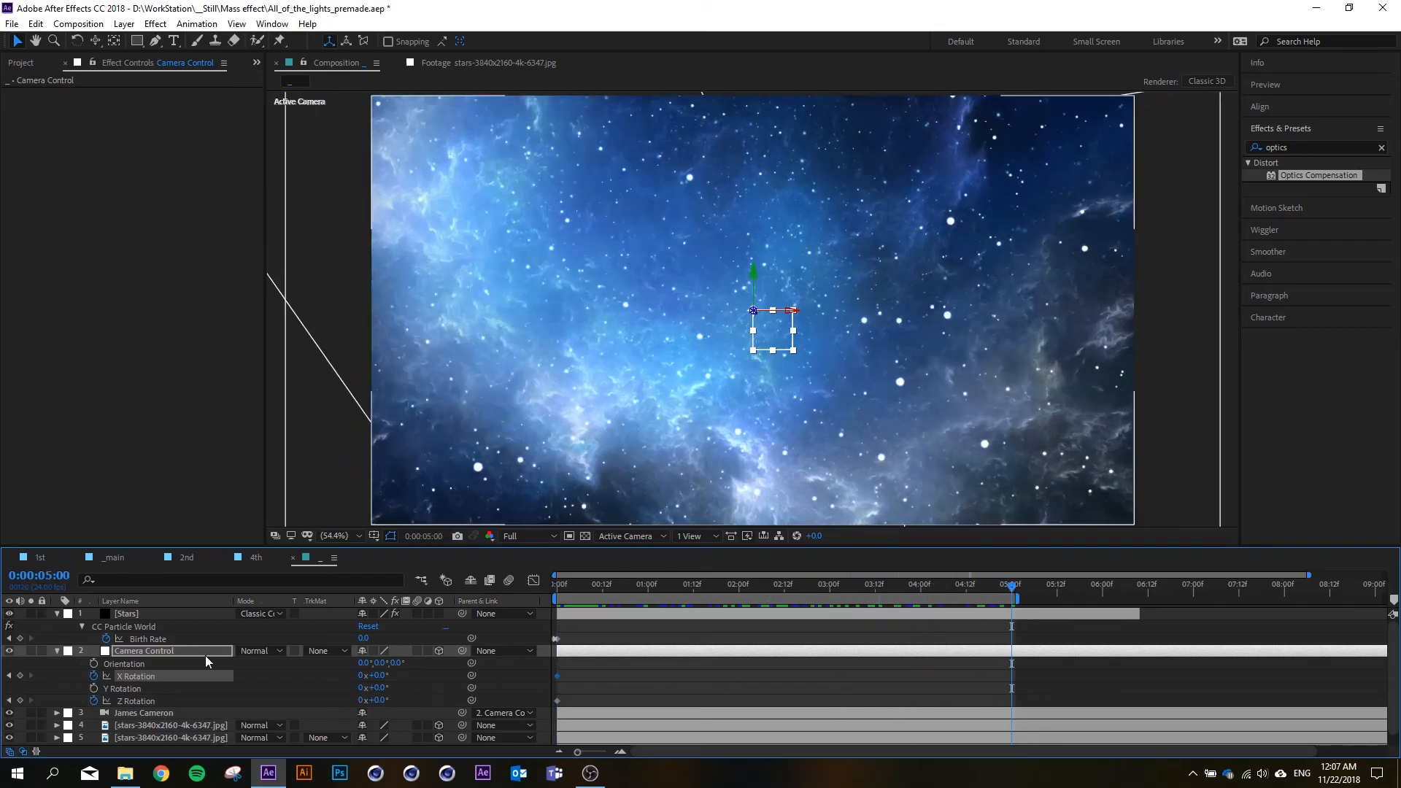
{"action": "left_click", "coordinate": [137, 701]}
{"action": "left_click", "coordinate": [141, 677]}
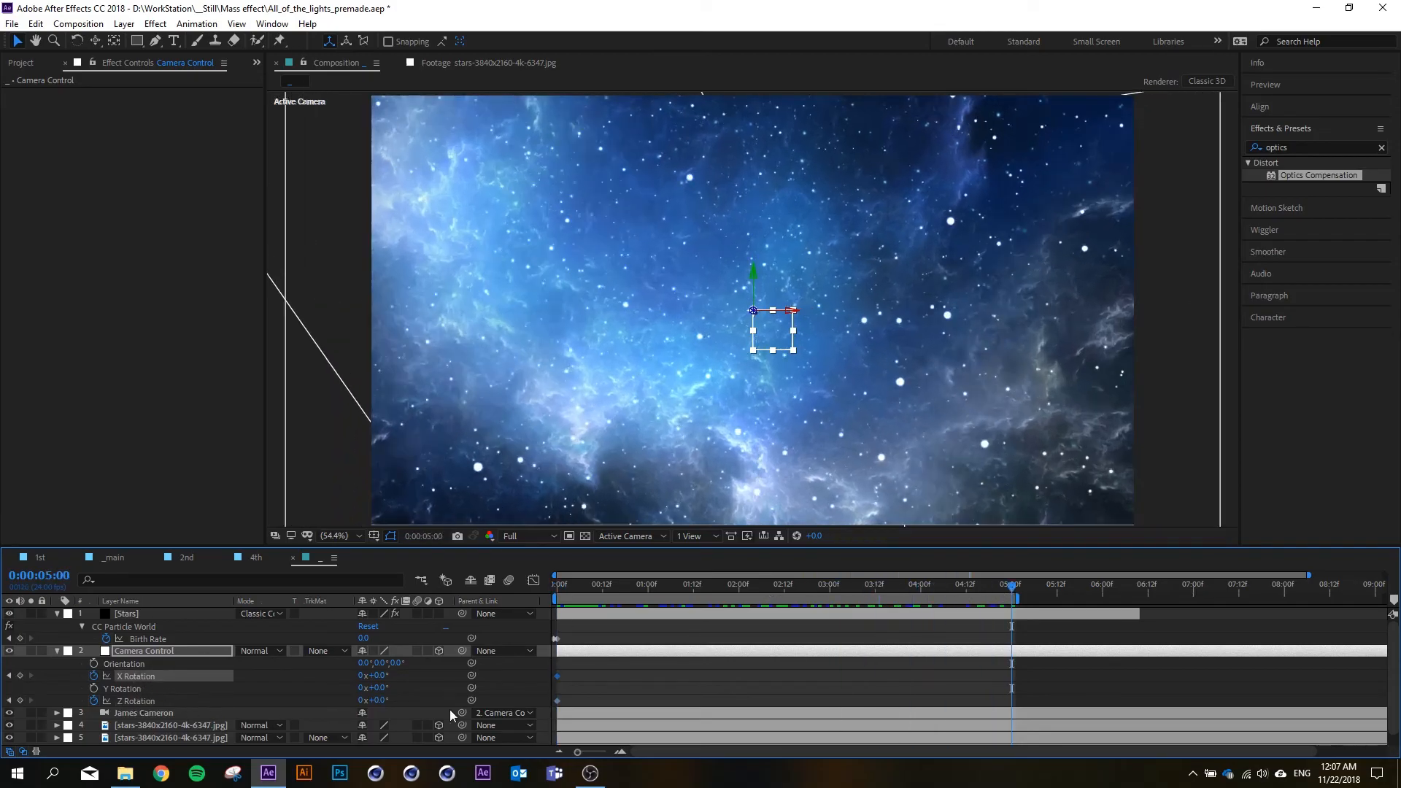
{"action": "left_click", "coordinate": [521, 693]}
{"action": "scroll", "coordinate": [759, 411], "scroll_direction": "down", "scroll_amount": 3}
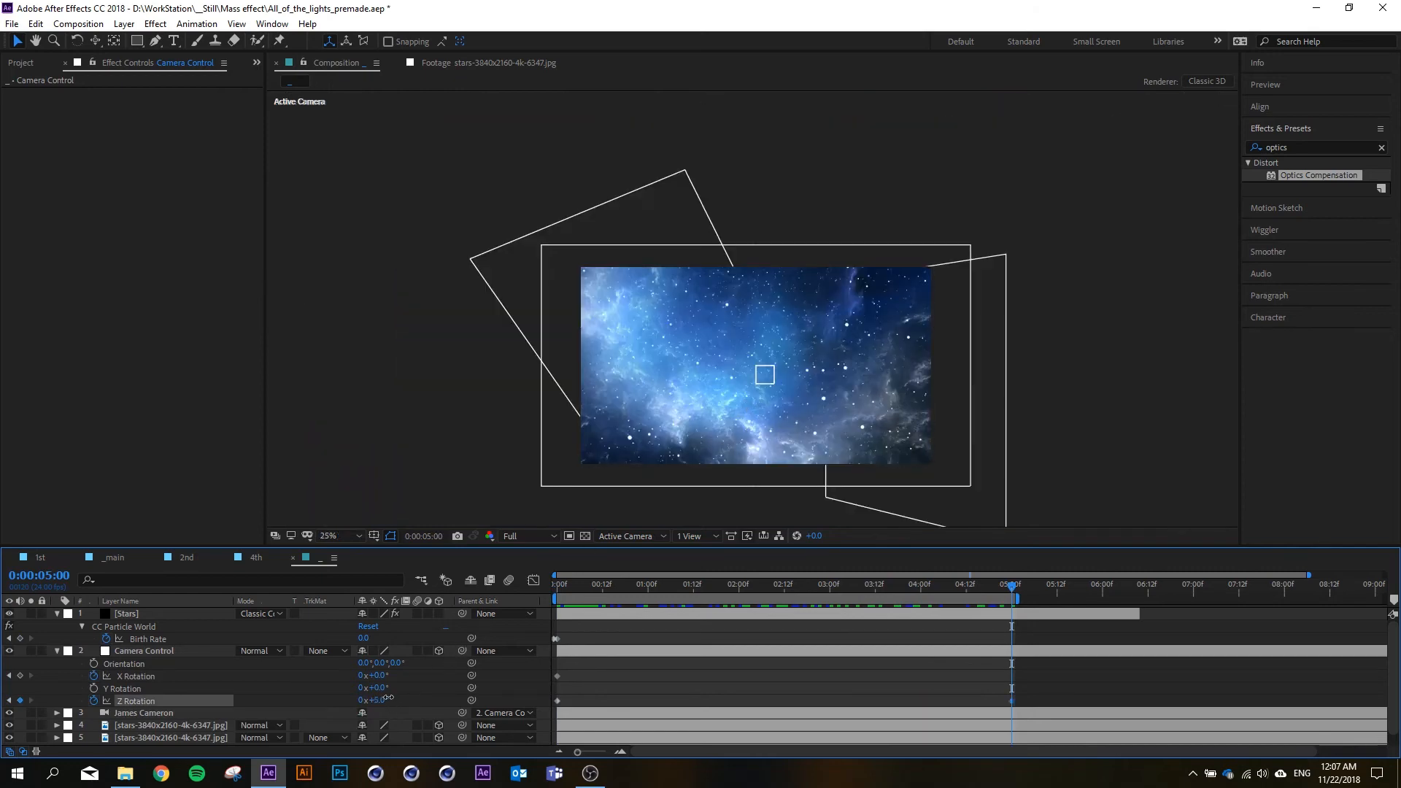
{"action": "left_click_drag", "start_coordinate": [387, 697], "coordinate": [384, 704]}
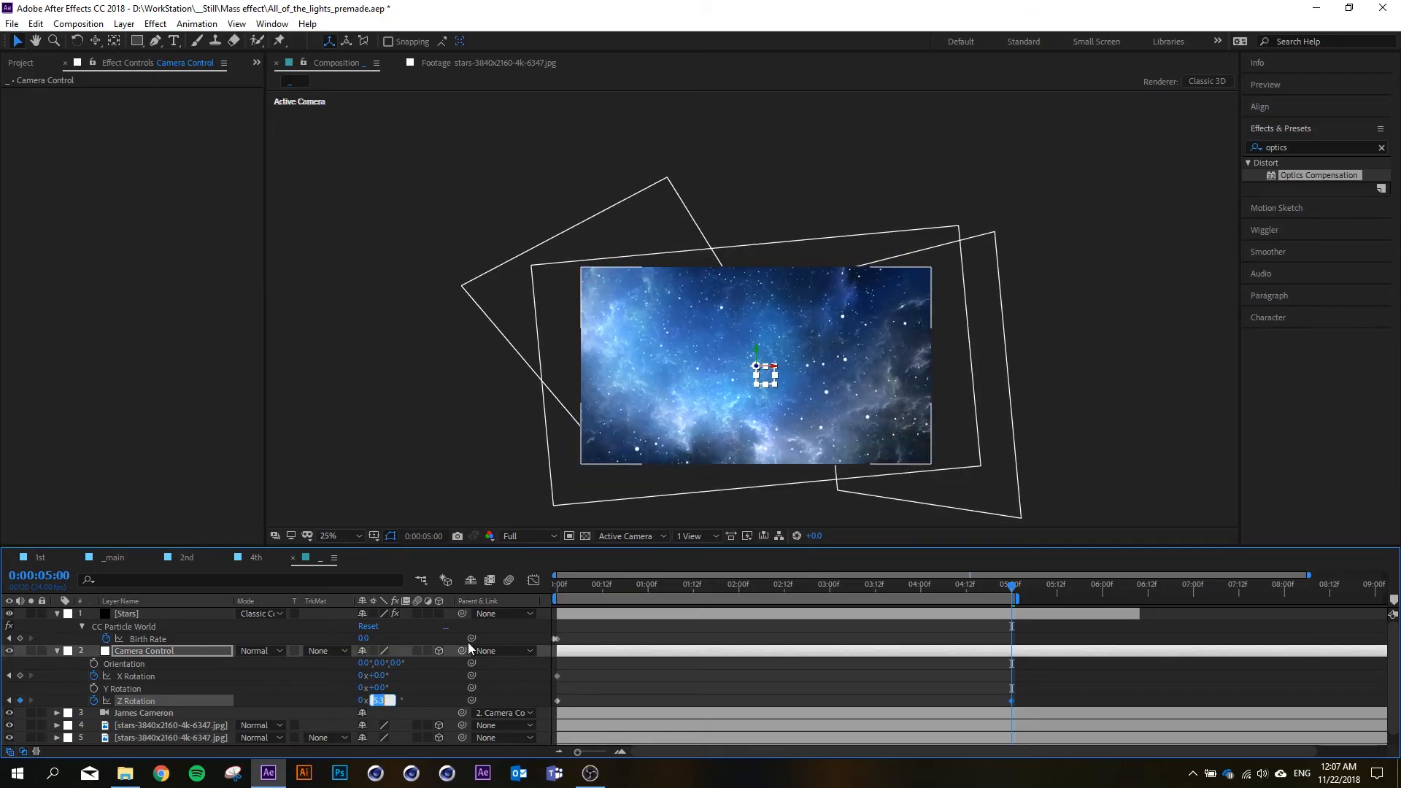
{"action": "type", "text": "4"}
{"action": "key", "text": "Return"}
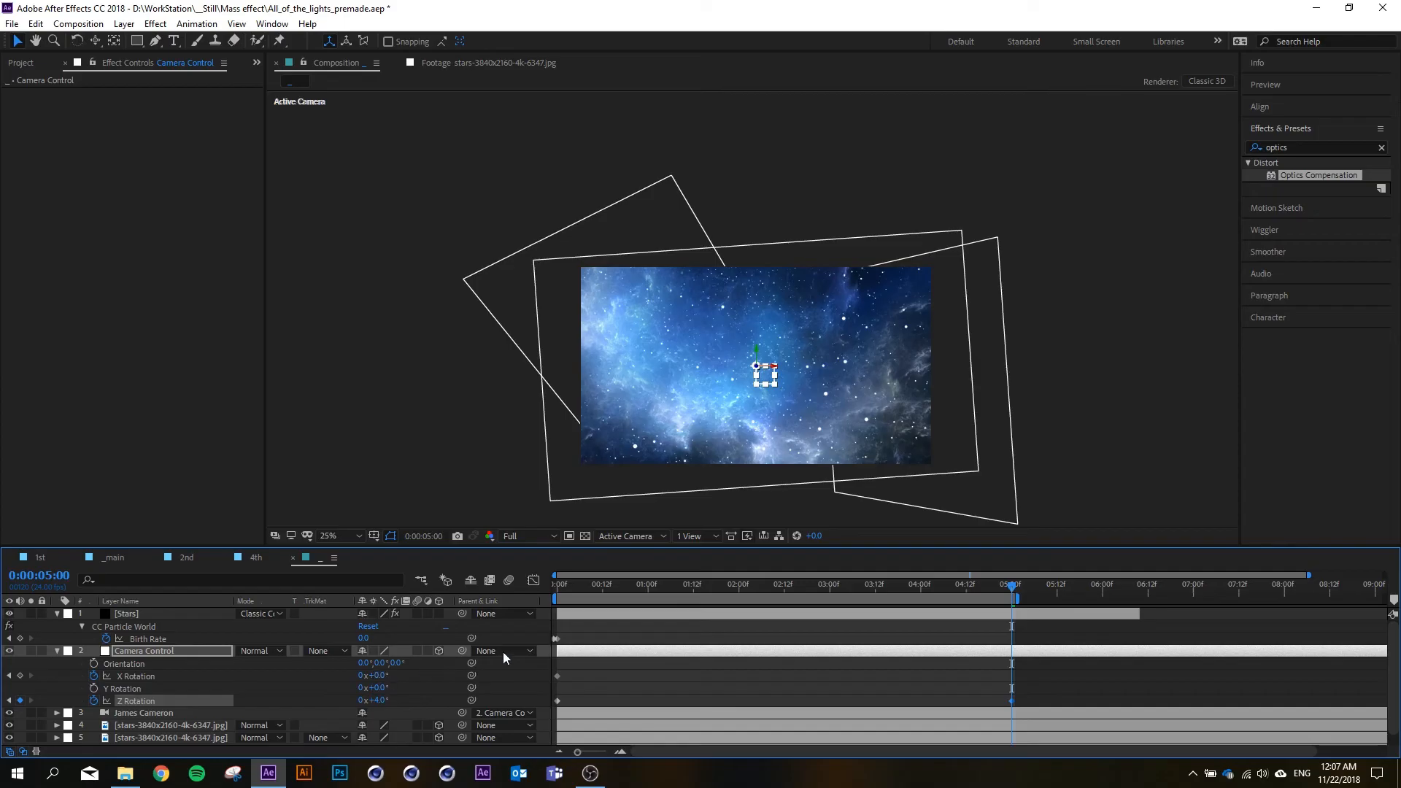
- Set the Camera Control layer's X Rotation to -3° at 5 seconds and preview the camera move
{"action": "left_click_drag", "start_coordinate": [388, 674], "coordinate": [377, 674]}
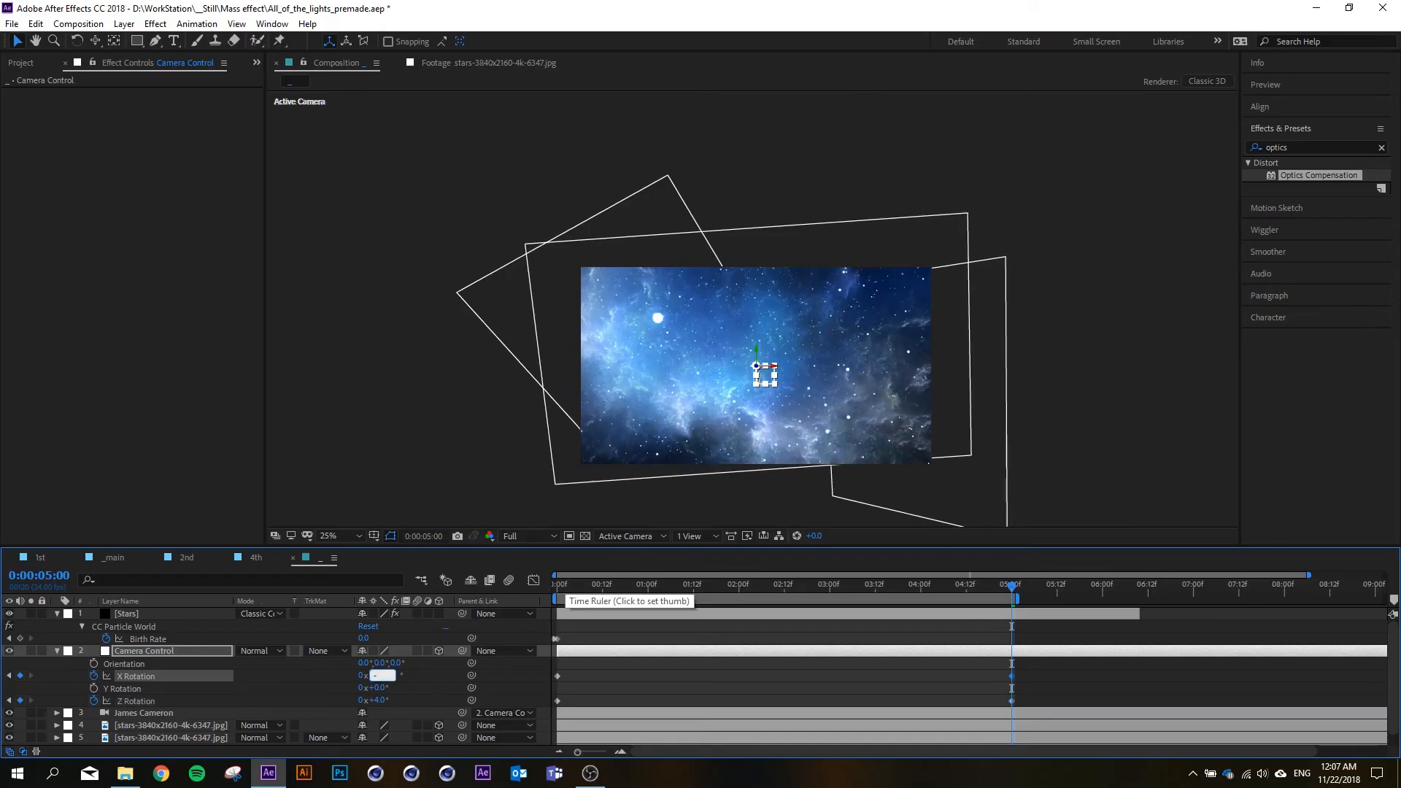
{"action": "left_click", "coordinate": [565, 584]}
{"action": "left_click_drag", "start_coordinate": [565, 591], "coordinate": [799, 584]}
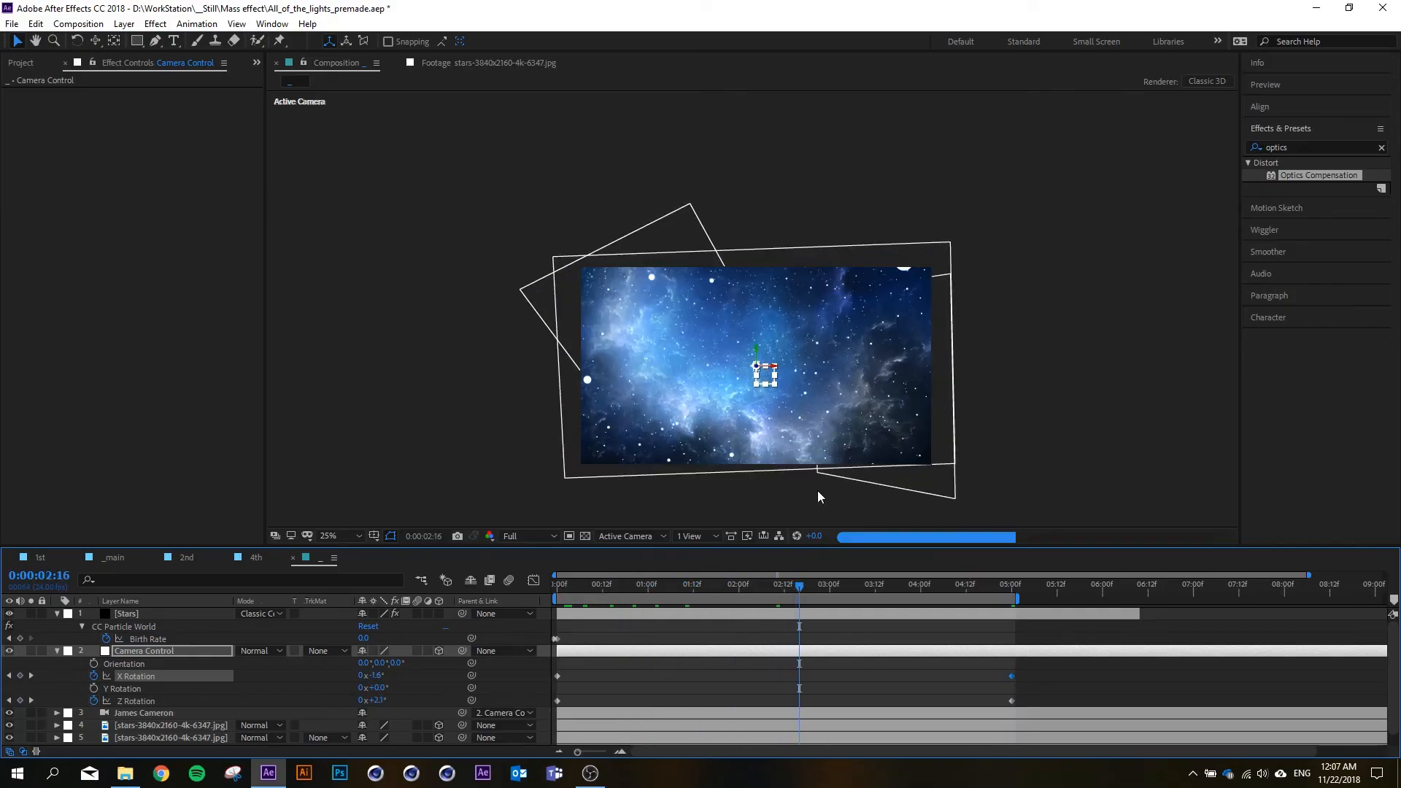
{"action": "left_click", "coordinate": [911, 423]}
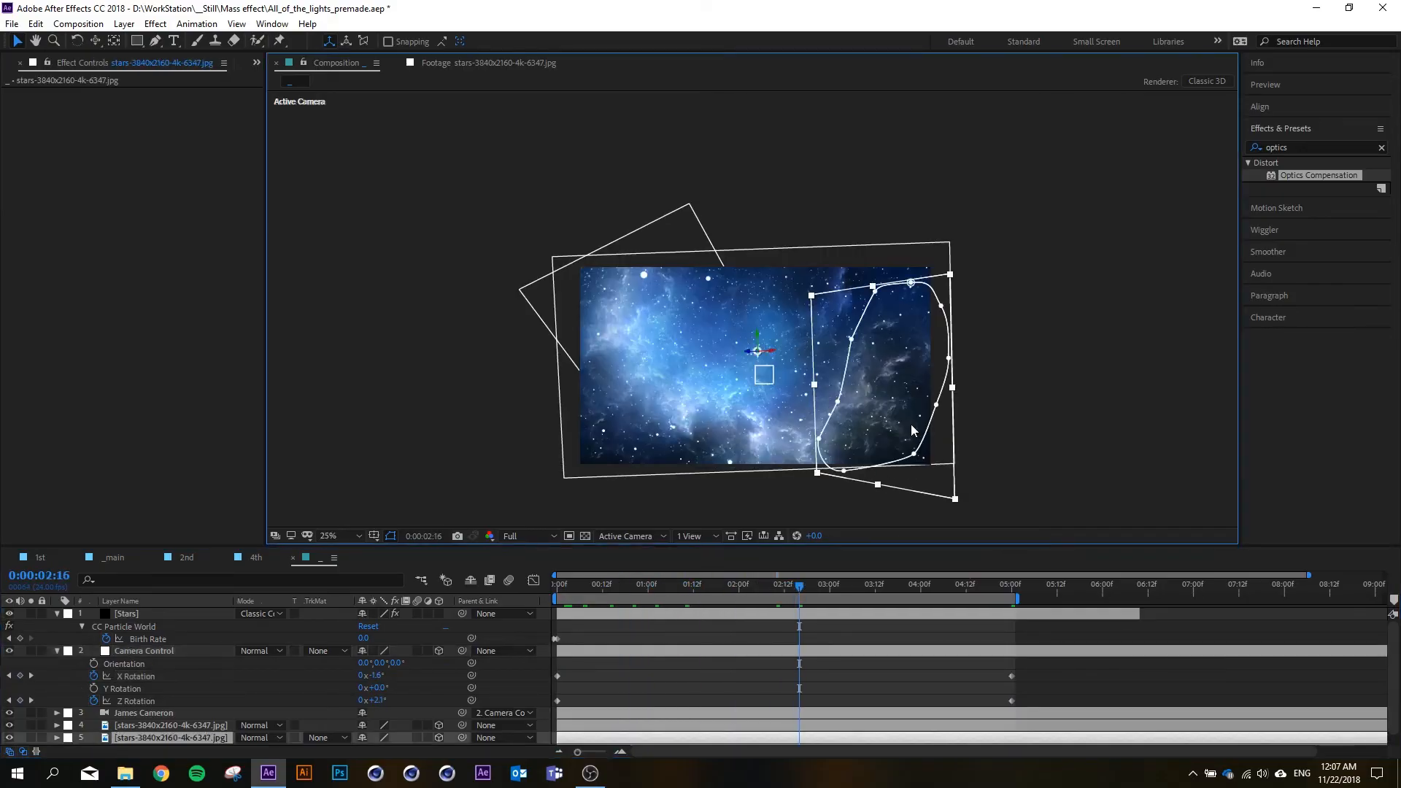
{"action": "key", "text": "space"}
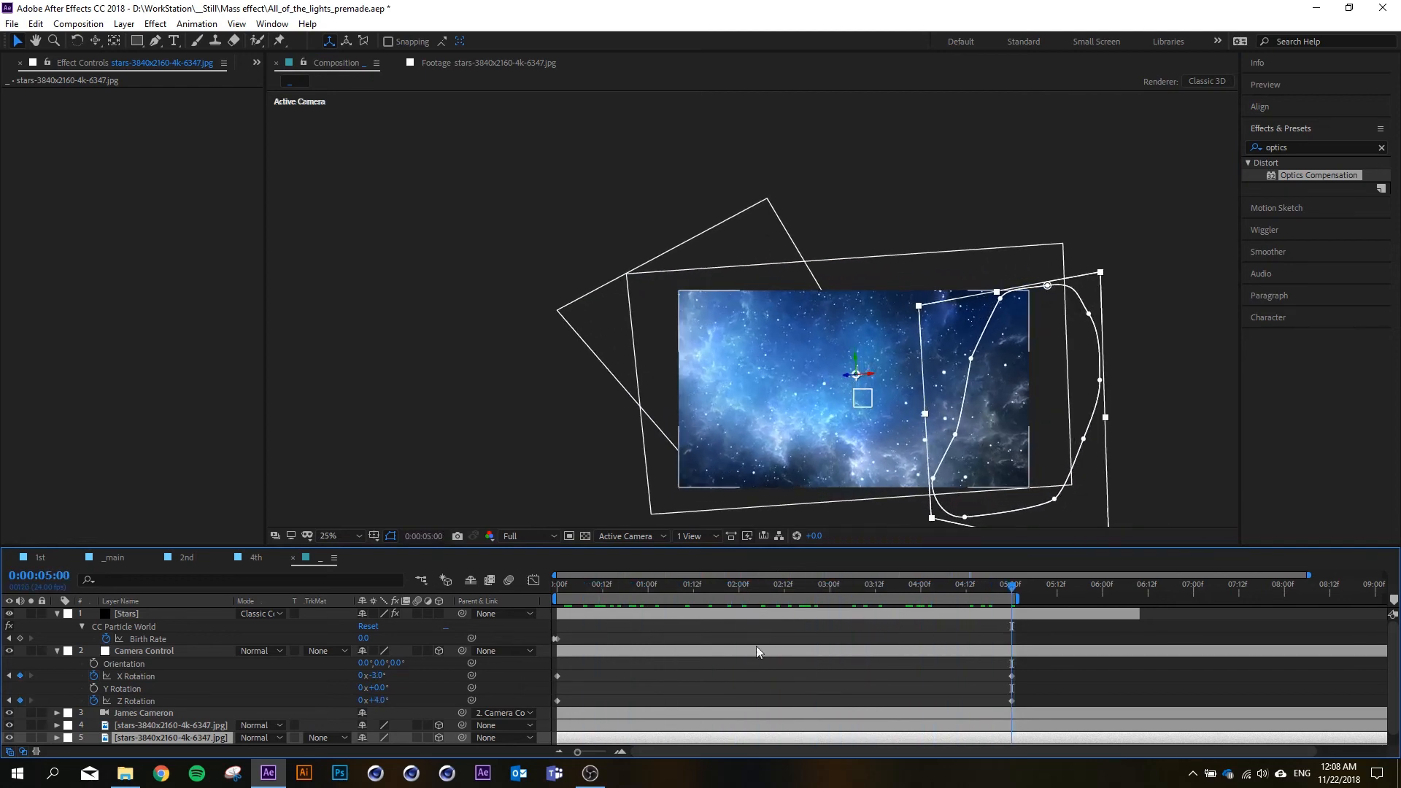
- Change the Camera Control layer's X Rotation at 5 seconds to a positive angle and scrub through the animation
{"action": "key", "text": "Return"}
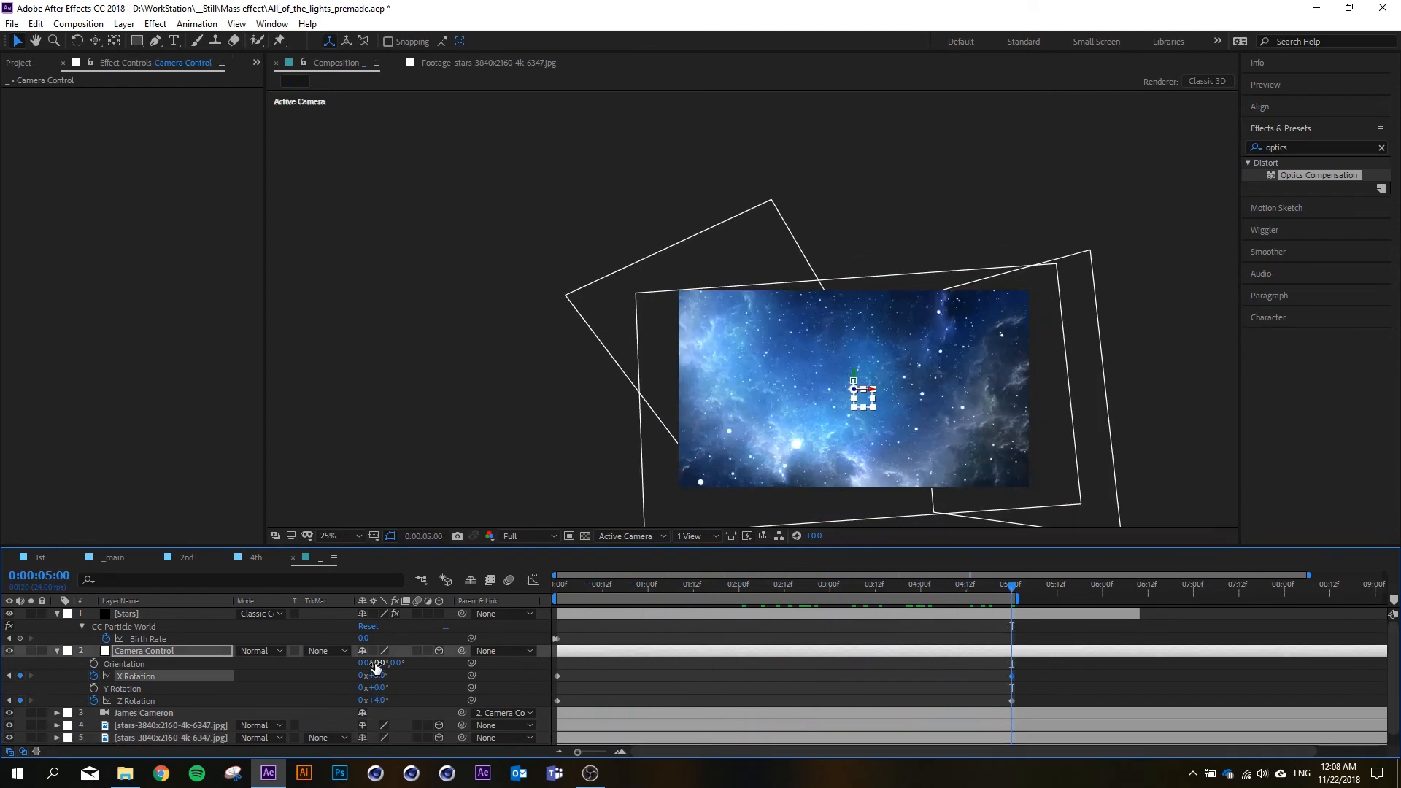
{"action": "left_click_drag", "start_coordinate": [564, 594], "coordinate": [860, 600]}
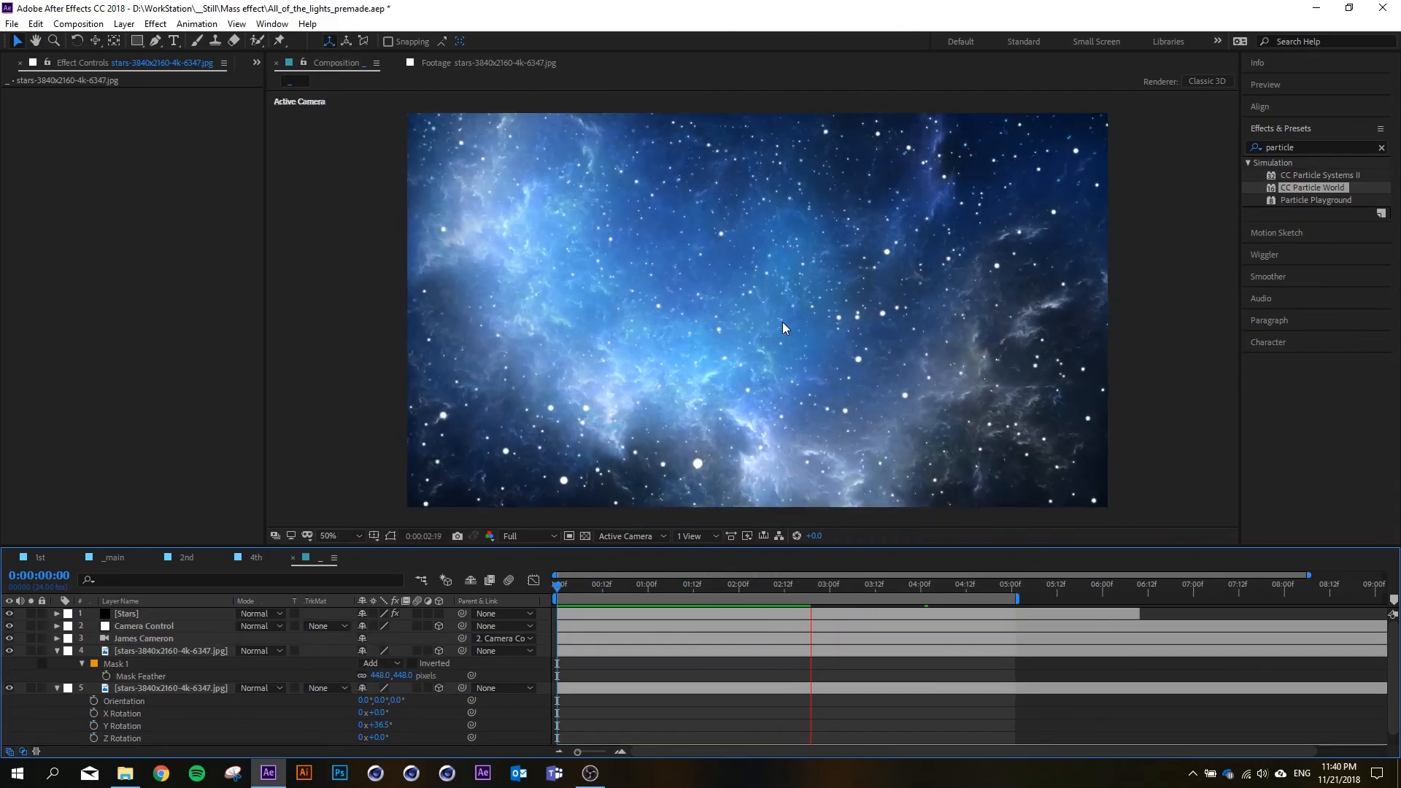
- Try the Add blending mode on the Stars layer, then set it to Classic Color Dodge
{"action": "scroll", "coordinate": [782, 322], "scroll_direction": "up", "scroll_amount": 2}
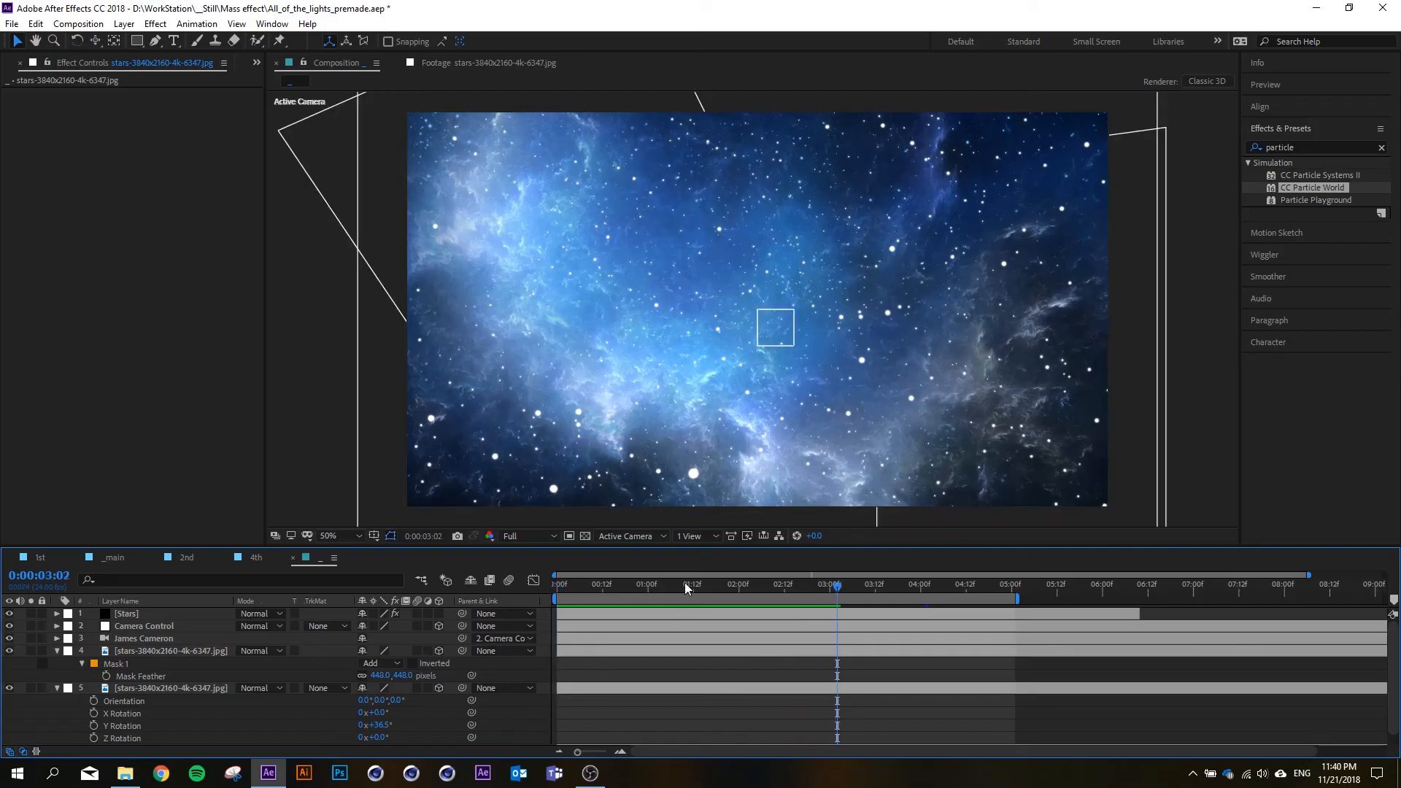
{"action": "mouse_move", "coordinate": [684, 582]}
{"action": "left_mouse_down"}
{"action": "mouse_move", "coordinate": [591, 585]}
{"action": "mouse_move", "coordinate": [746, 583]}
{"action": "mouse_move", "coordinate": [643, 585]}
{"action": "mouse_move", "coordinate": [681, 585]}
{"action": "left_mouse_up"}
{"action": "left_click", "coordinate": [169, 614]}
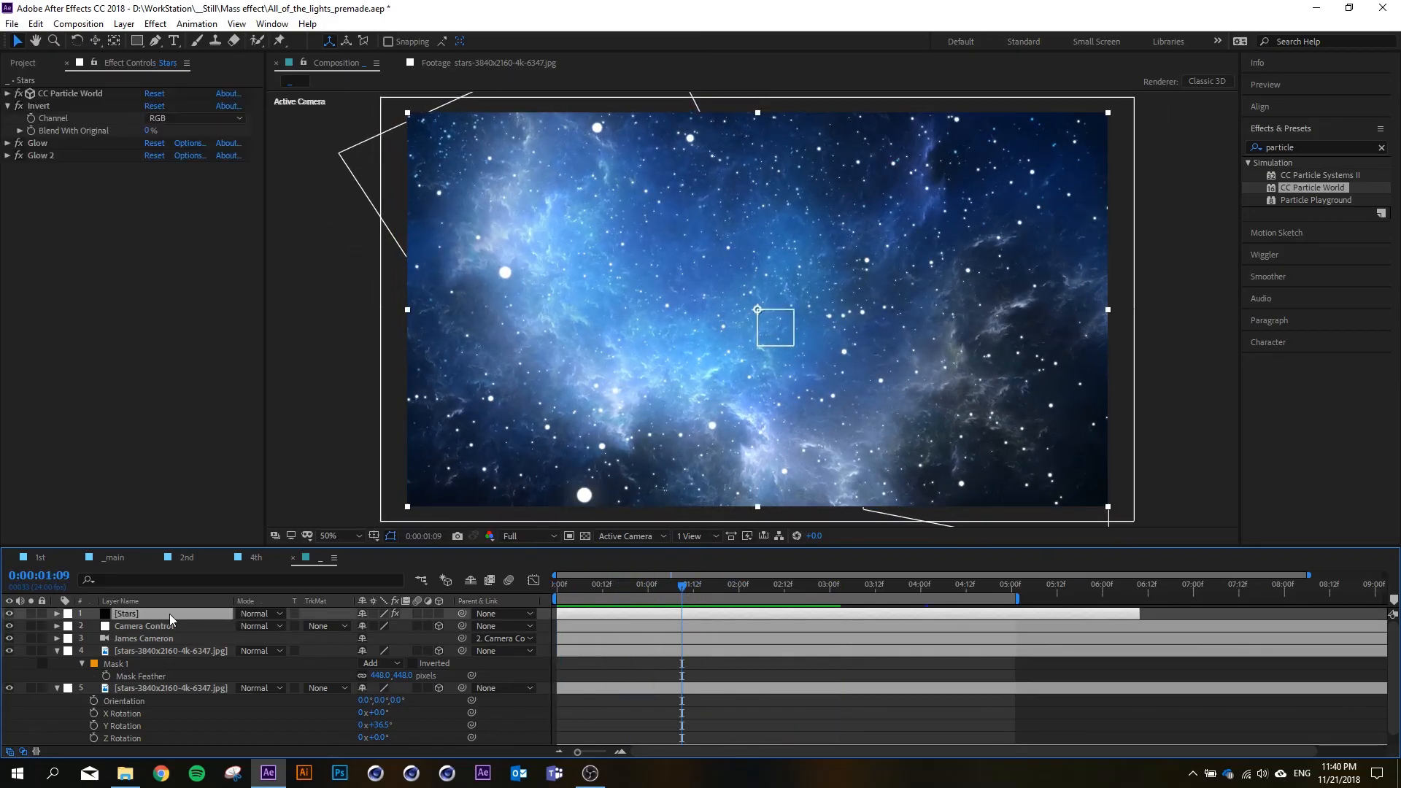
{"action": "left_click", "coordinate": [278, 617]}
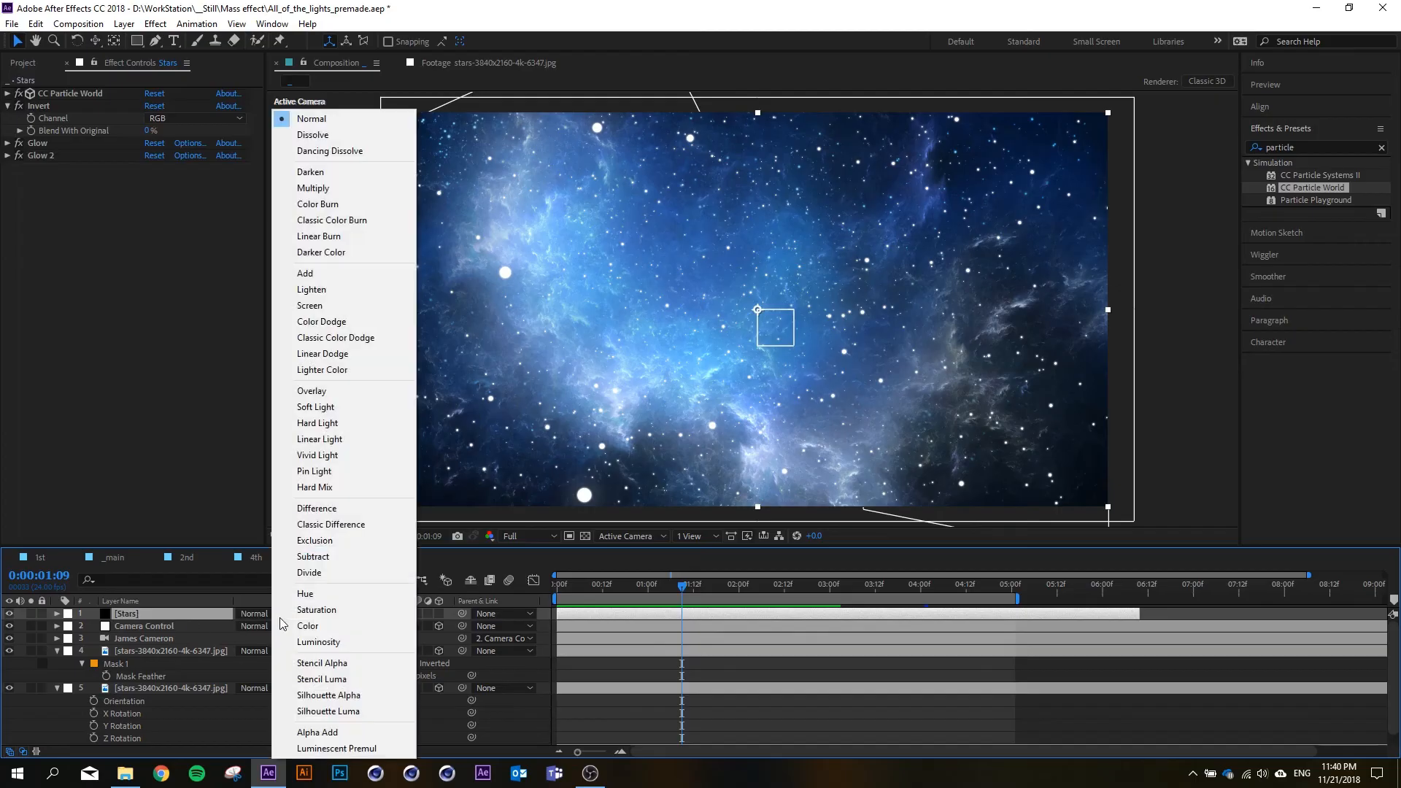
{"action": "left_click", "coordinate": [328, 278]}
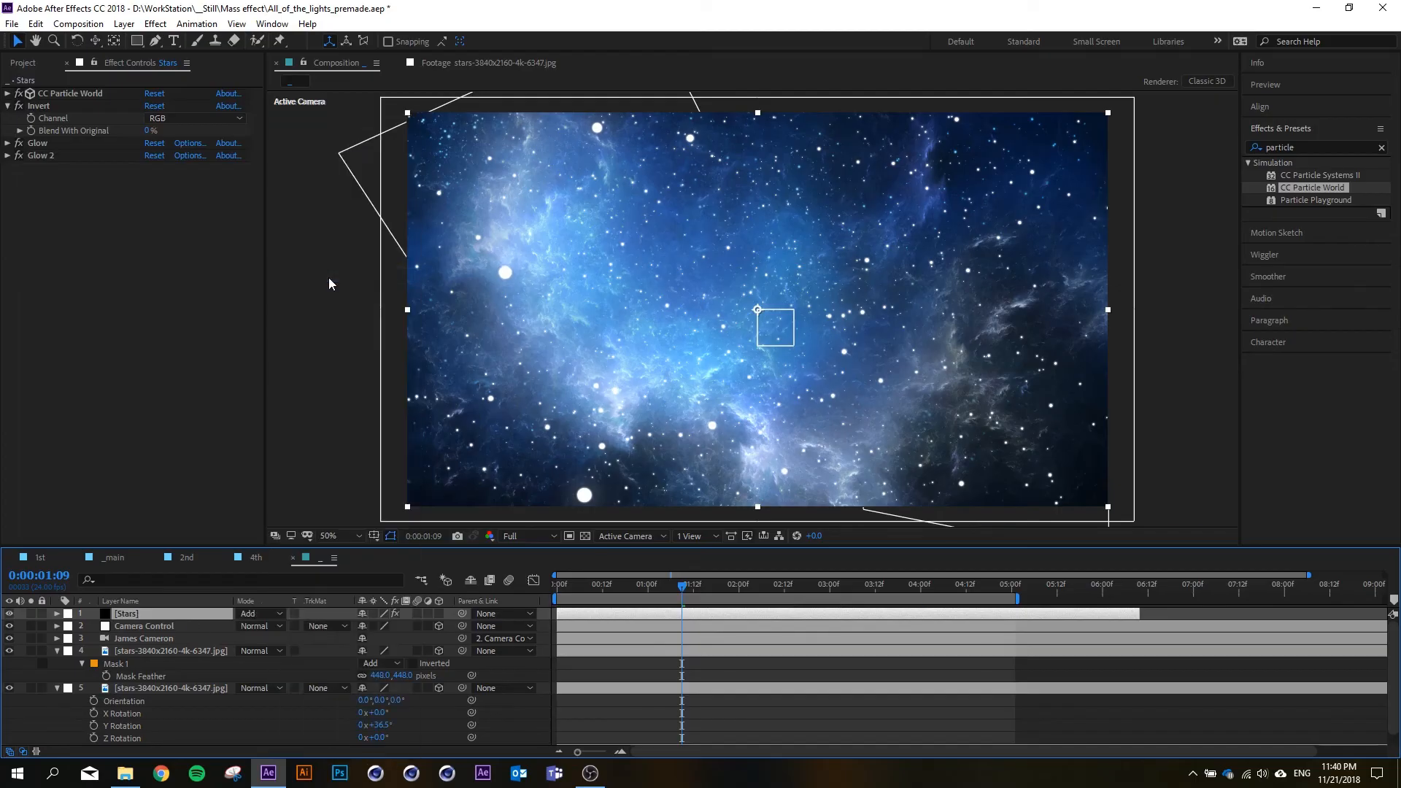
{"action": "left_click", "coordinate": [255, 614]}
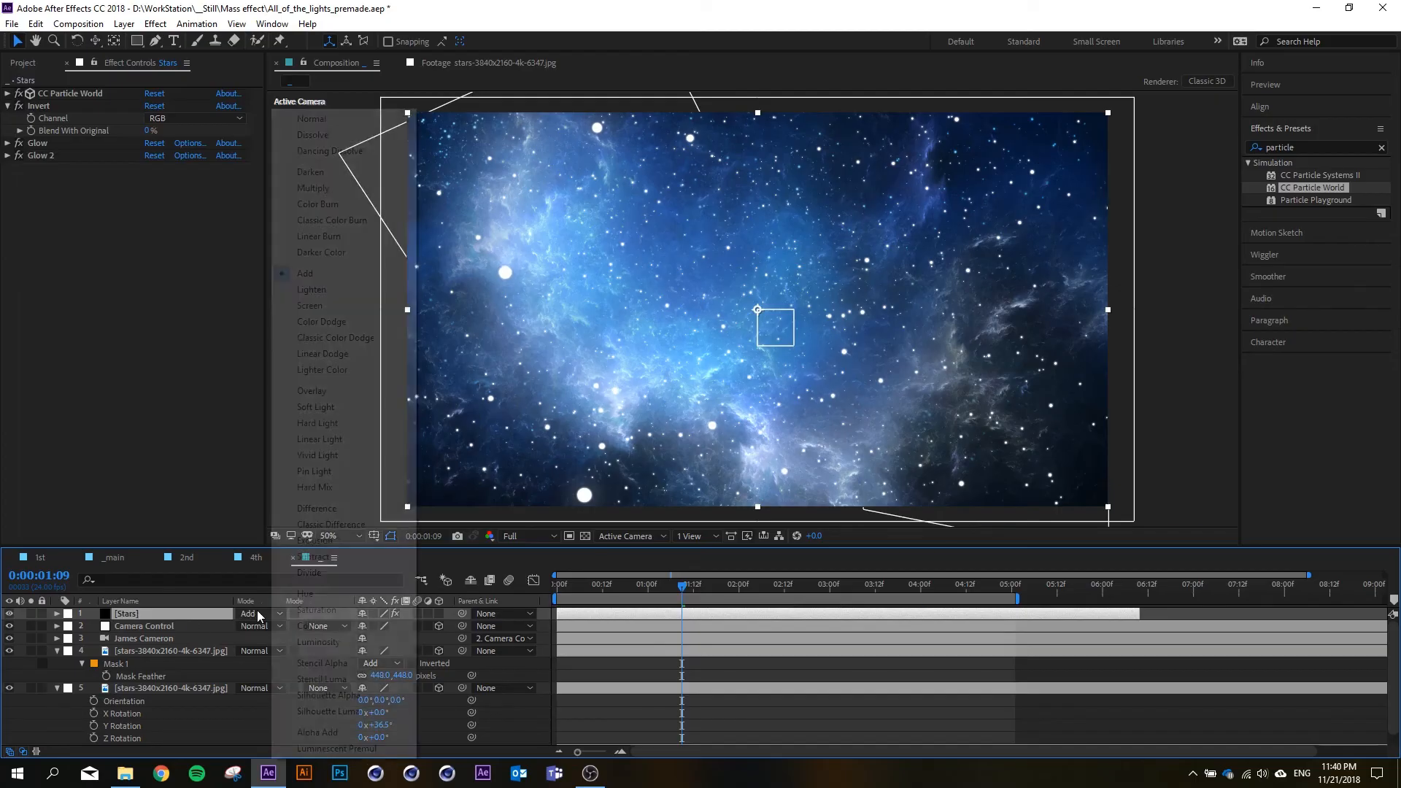
{"action": "left_click", "coordinate": [325, 340]}
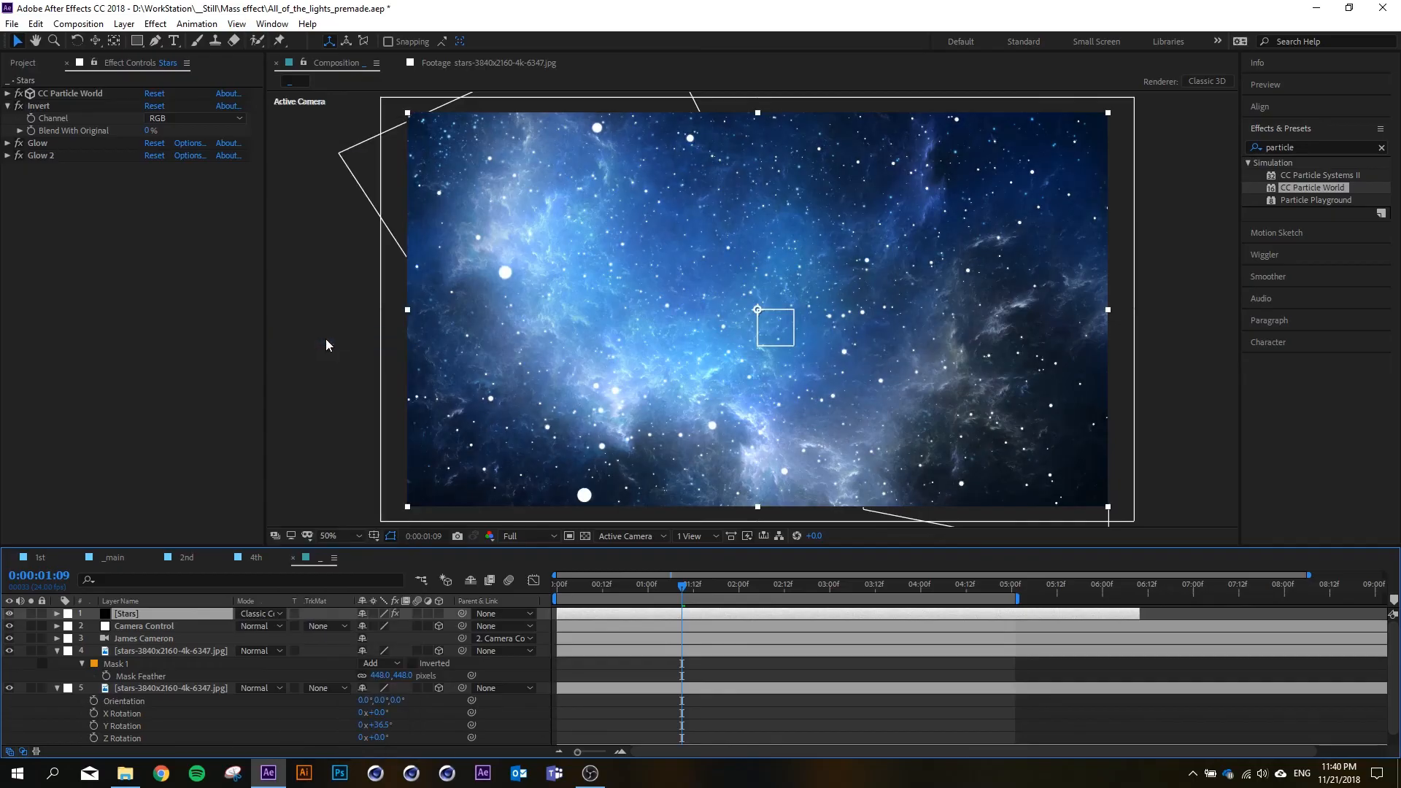
- Switch the Stars layer's blending mode to Normal for comparison, then undo the change
{"action": "left_click", "coordinate": [259, 614]}
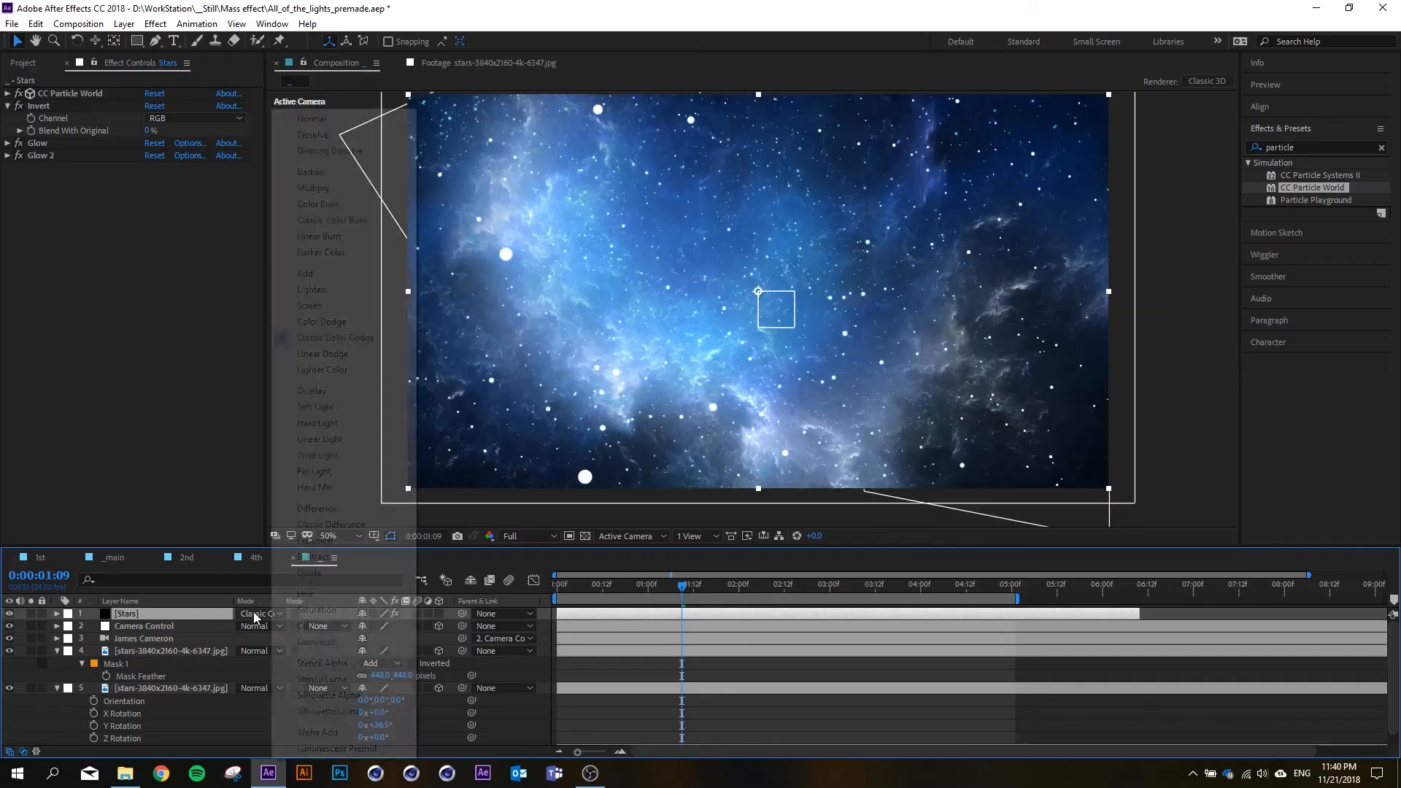
{"action": "left_click", "coordinate": [322, 118]}
{"action": "key", "text": "ctrl+z"}
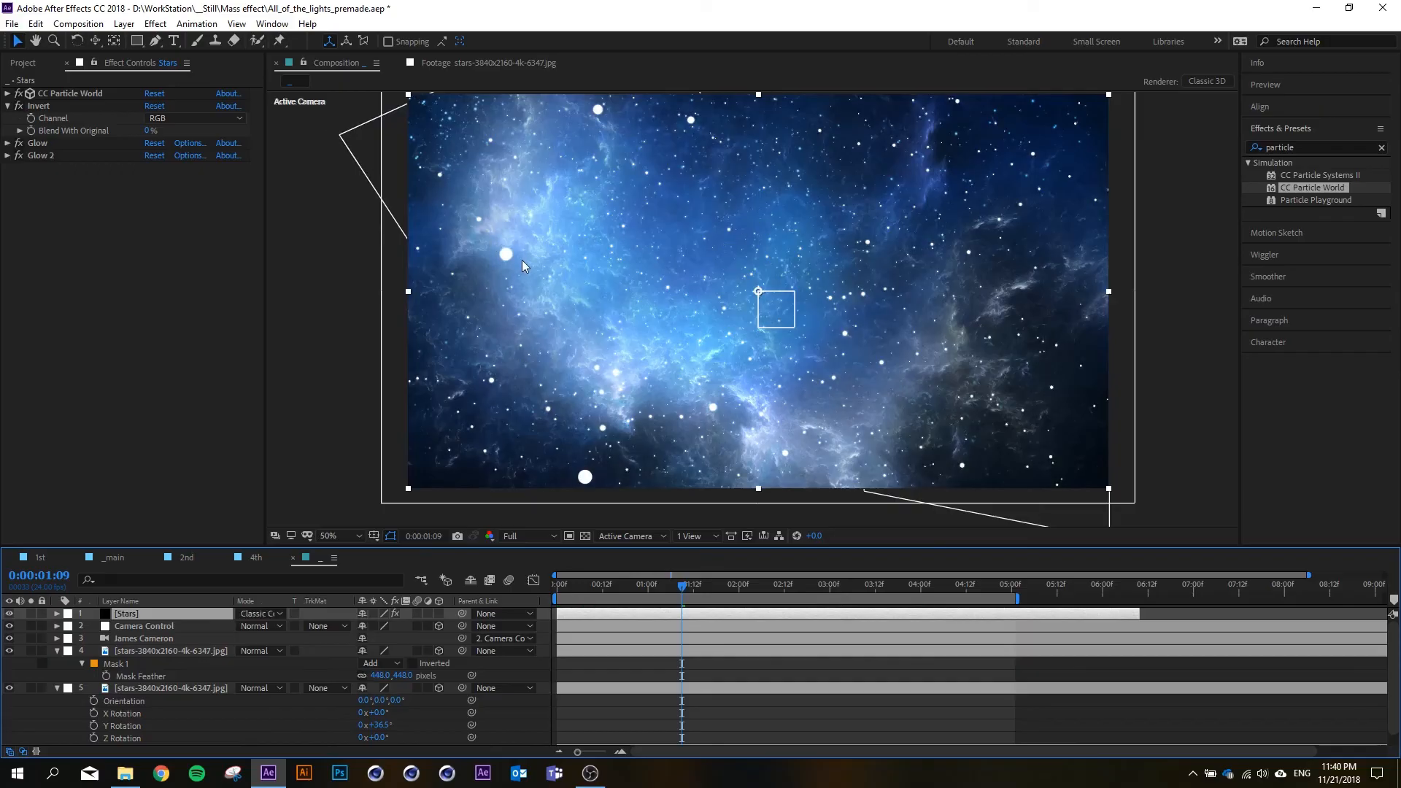
- Examine up close how the Stars layer blends with the nebula, including at frame 0:00:00:14
{"action": "scroll", "coordinate": [523, 262], "scroll_direction": "up", "scroll_amount": 3}
{"action": "scroll", "coordinate": [579, 260], "scroll_direction": "down", "scroll_amount": 2}
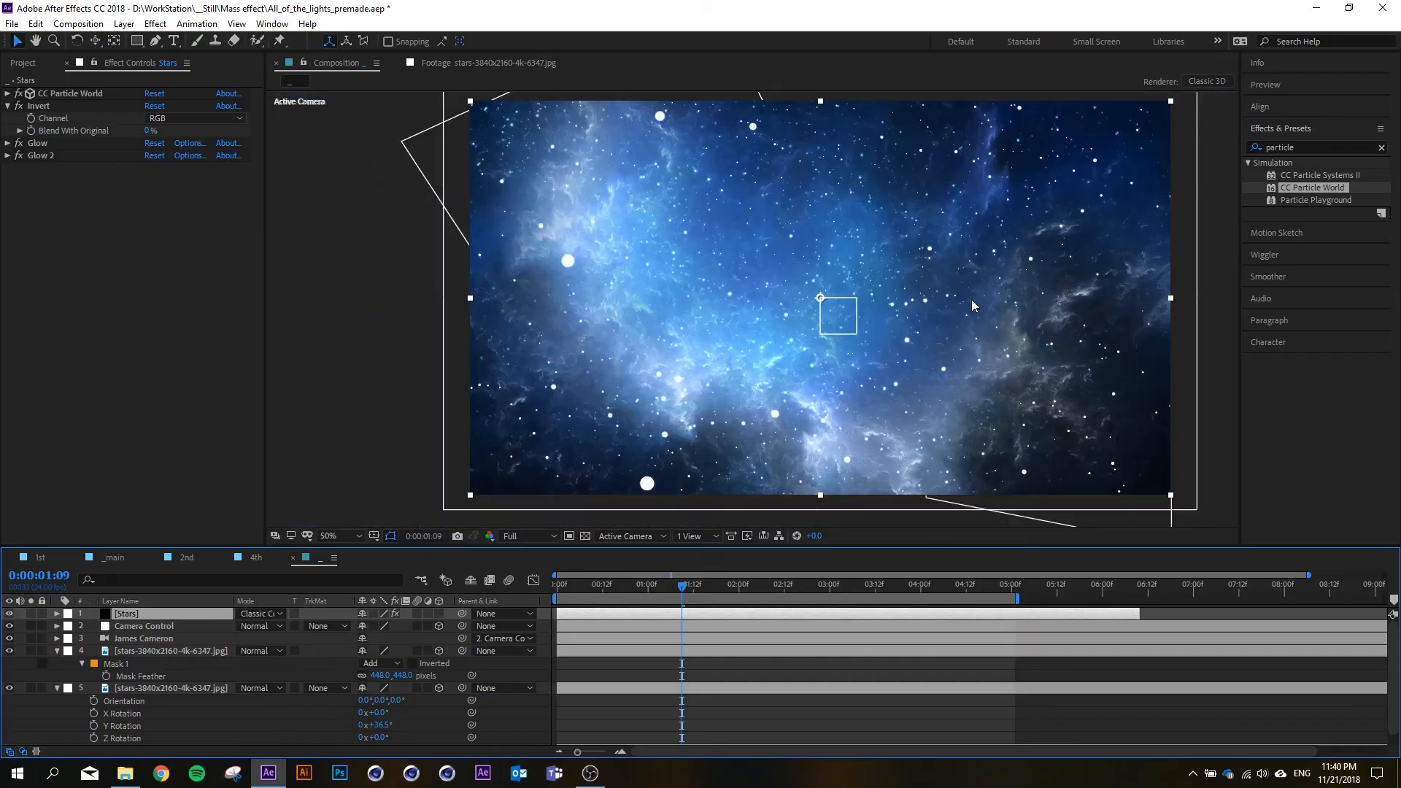
{"action": "scroll", "coordinate": [970, 296], "scroll_direction": "up", "scroll_amount": 2}
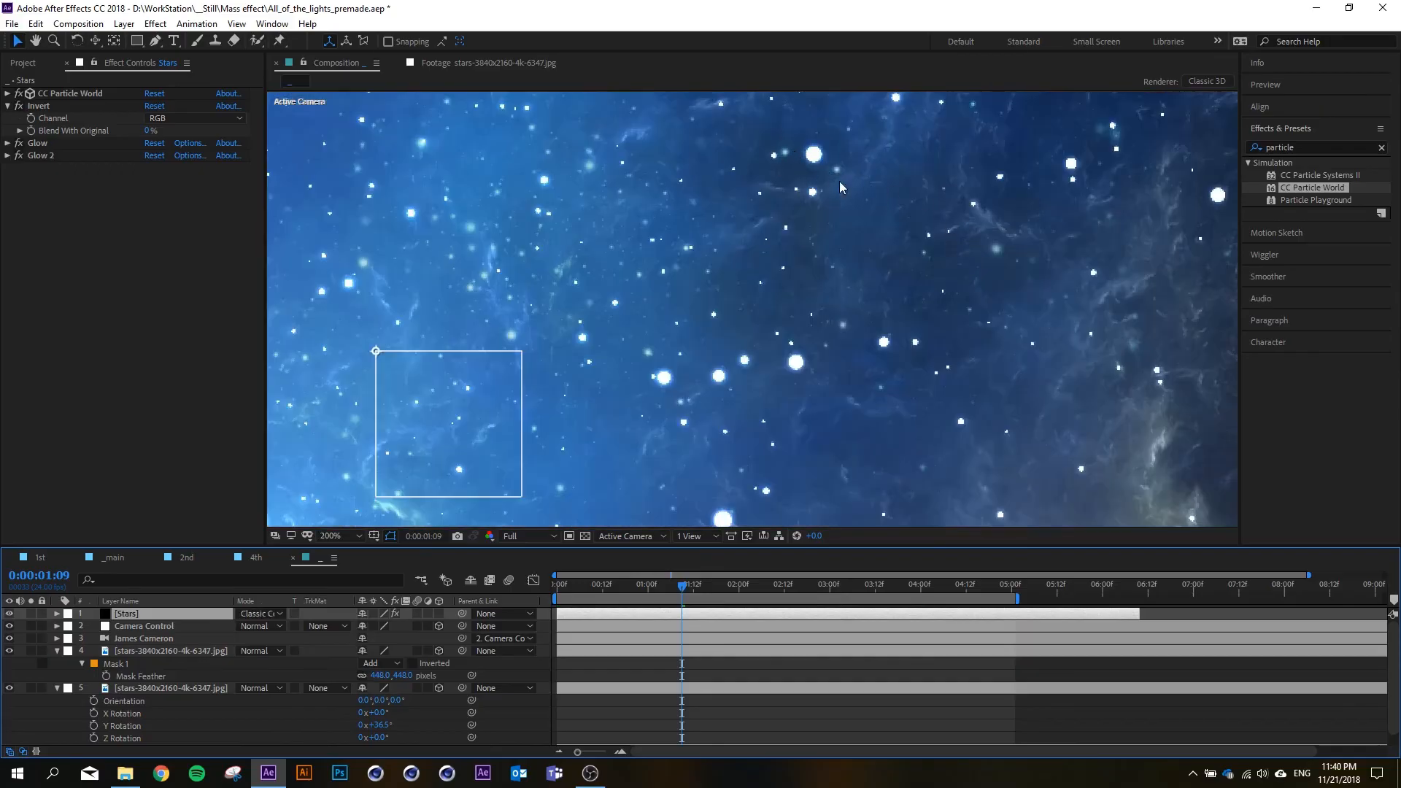
{"action": "scroll", "coordinate": [645, 395], "scroll_direction": "down", "scroll_amount": 5}
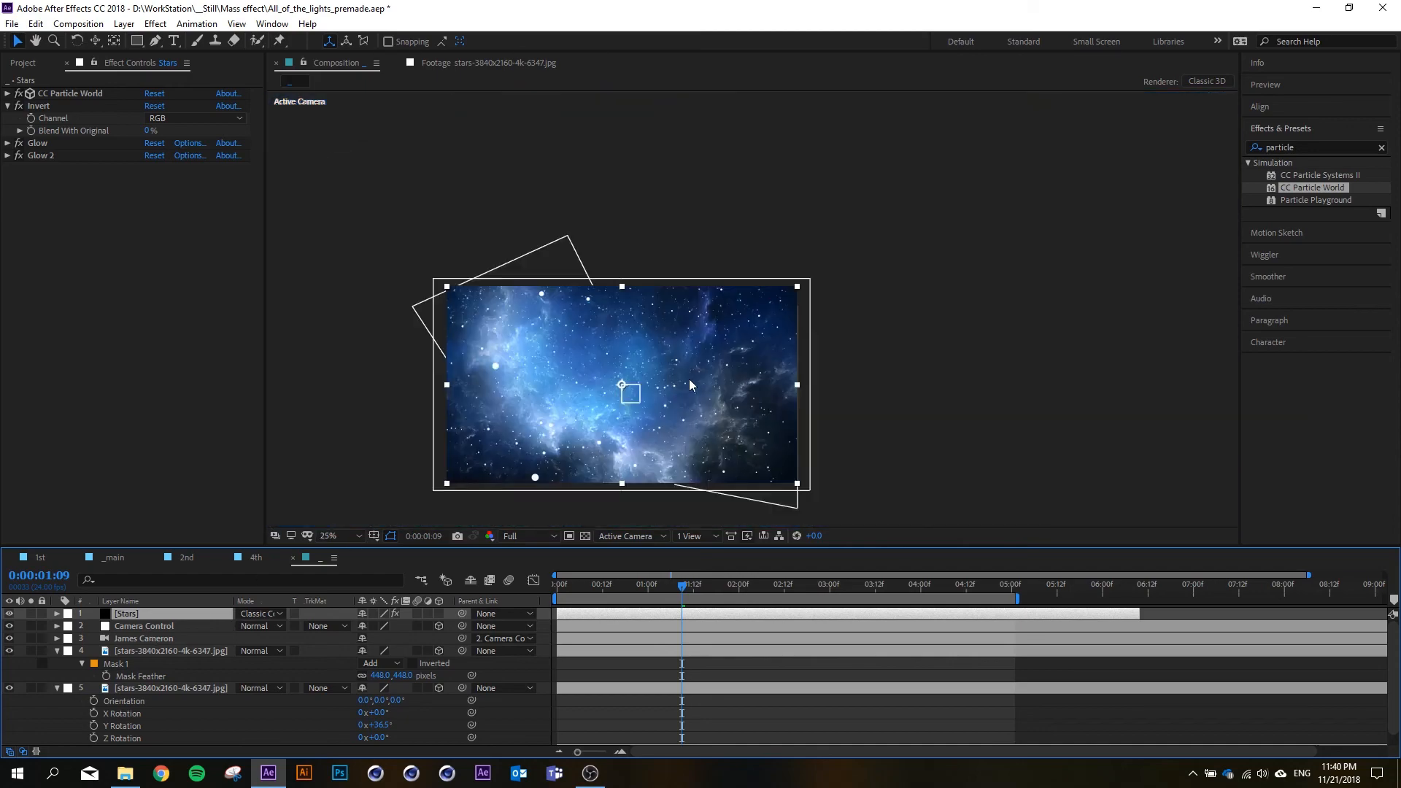
{"action": "scroll", "coordinate": [646, 392], "scroll_direction": "down", "scroll_amount": 1}
{"action": "scroll", "coordinate": [637, 406], "scroll_direction": "up", "scroll_amount": 1}
{"action": "scroll", "coordinate": [583, 418], "scroll_direction": "up", "scroll_amount": 1}
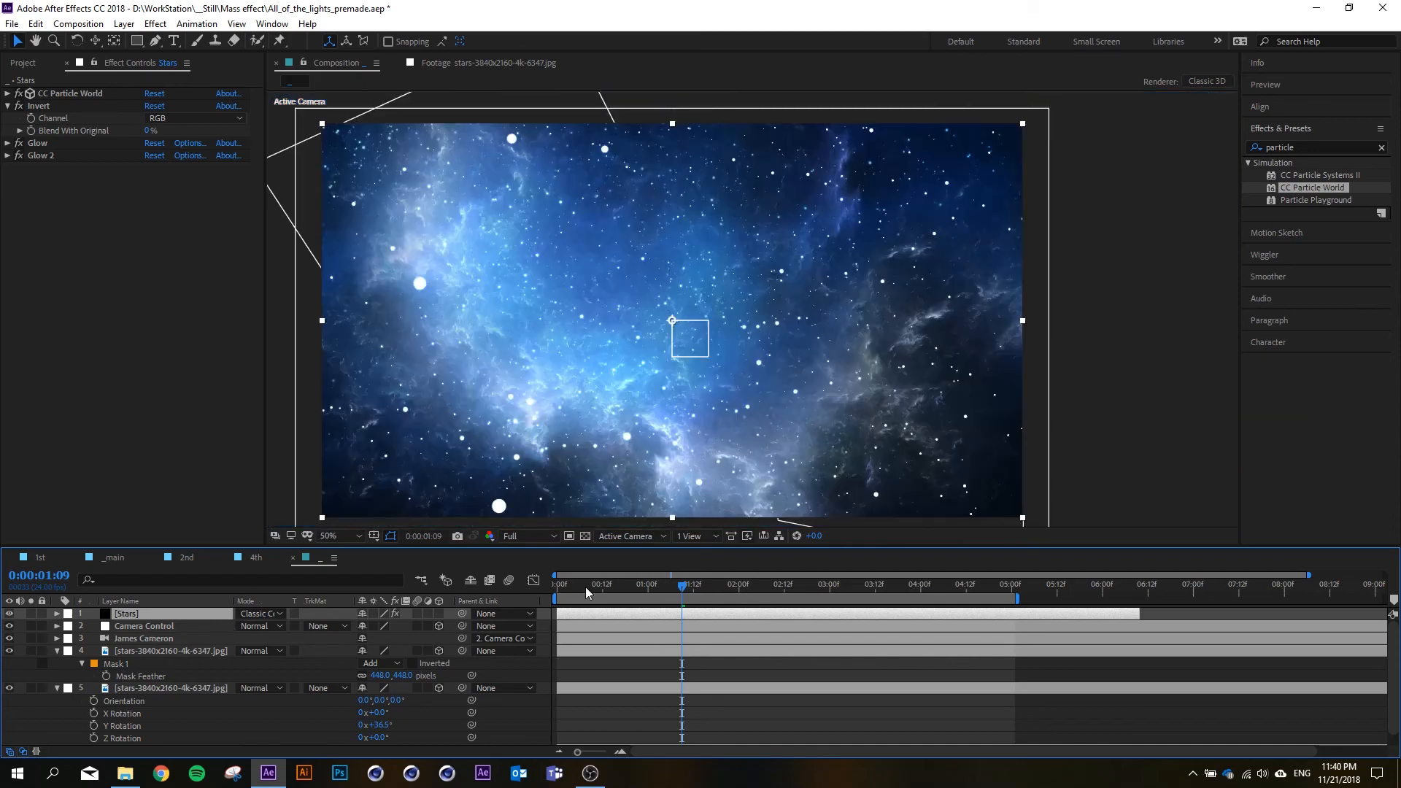
{"action": "left_click_drag", "start_coordinate": [581, 587], "coordinate": [610, 584]}
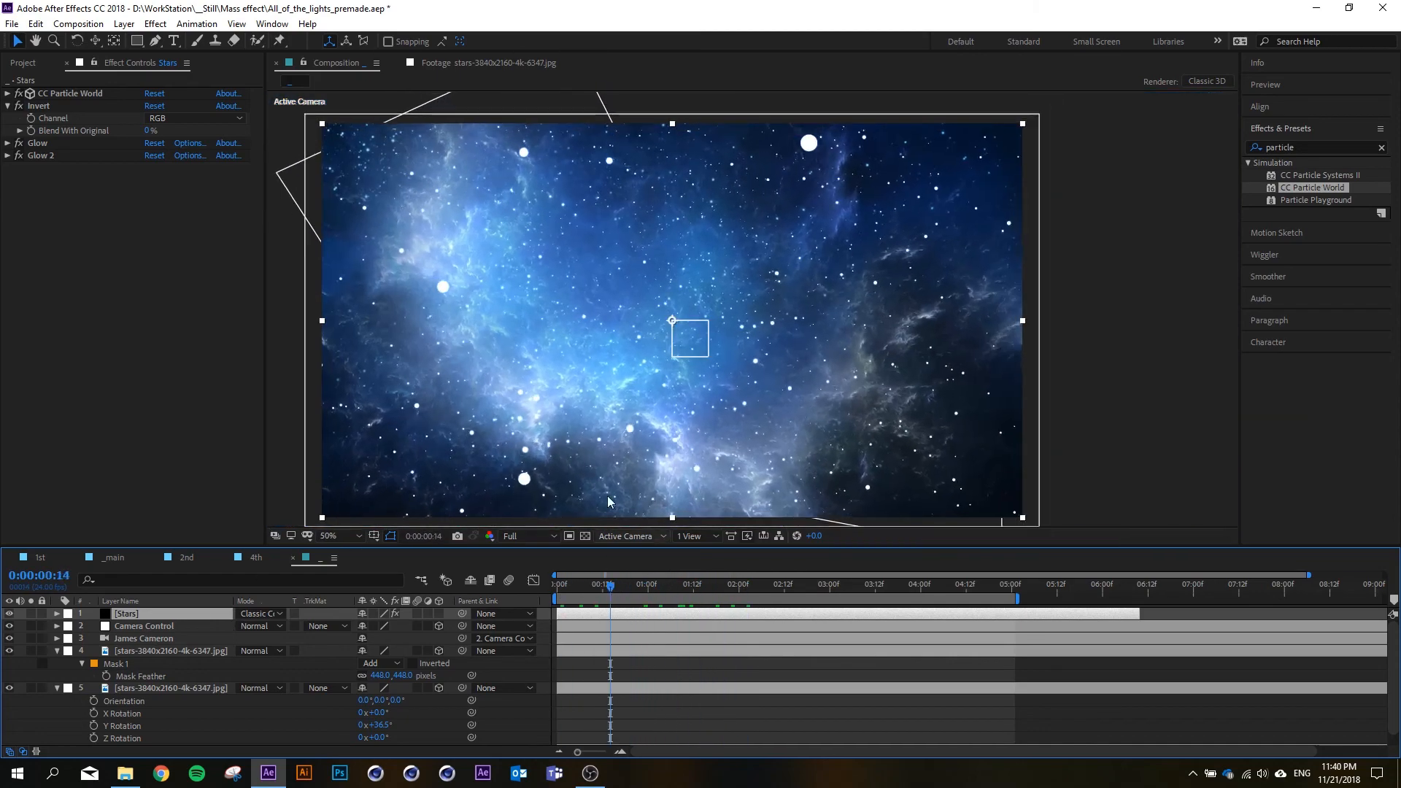
{"action": "scroll", "coordinate": [387, 443], "scroll_direction": "up", "scroll_amount": 2}
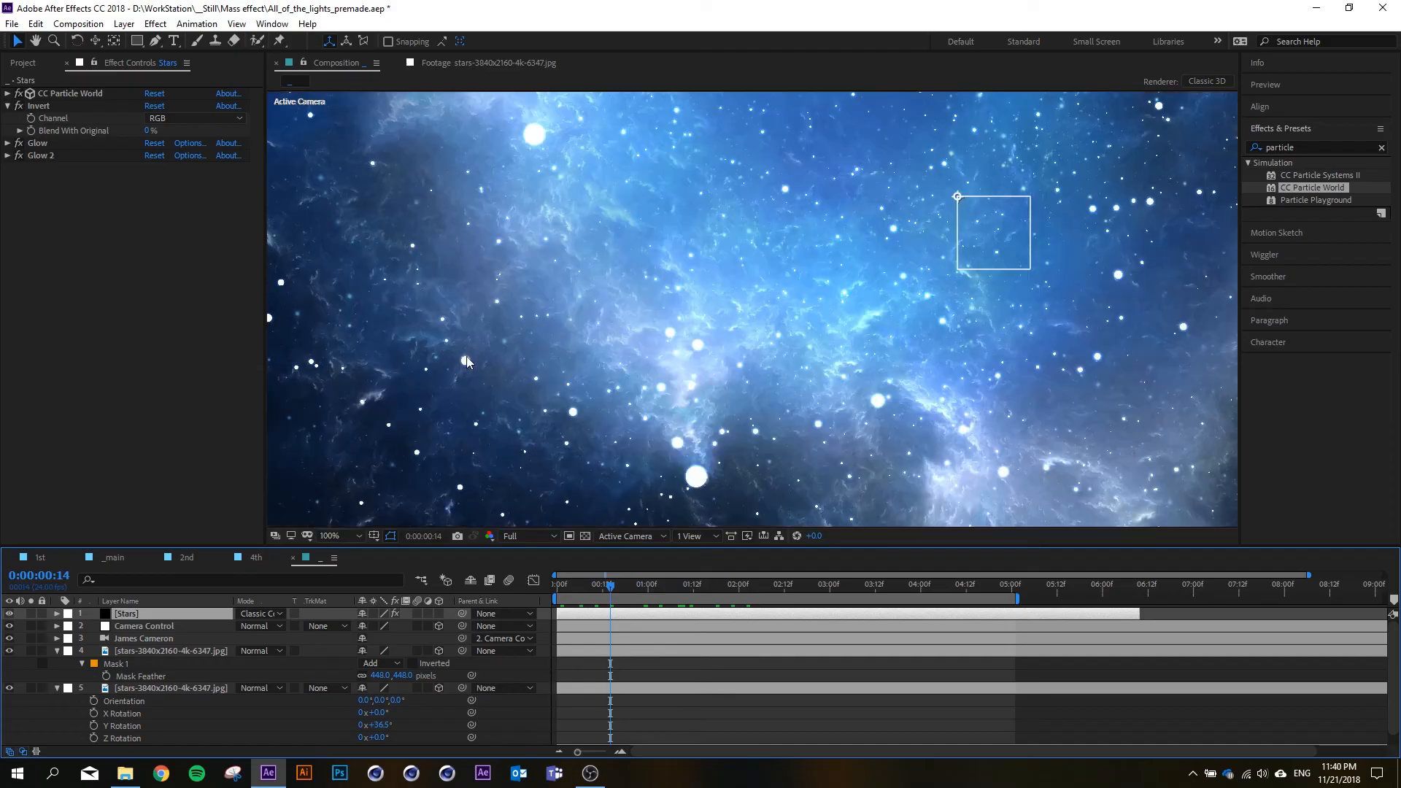
{"action": "scroll", "coordinate": [467, 360], "scroll_direction": "down", "scroll_amount": 4}
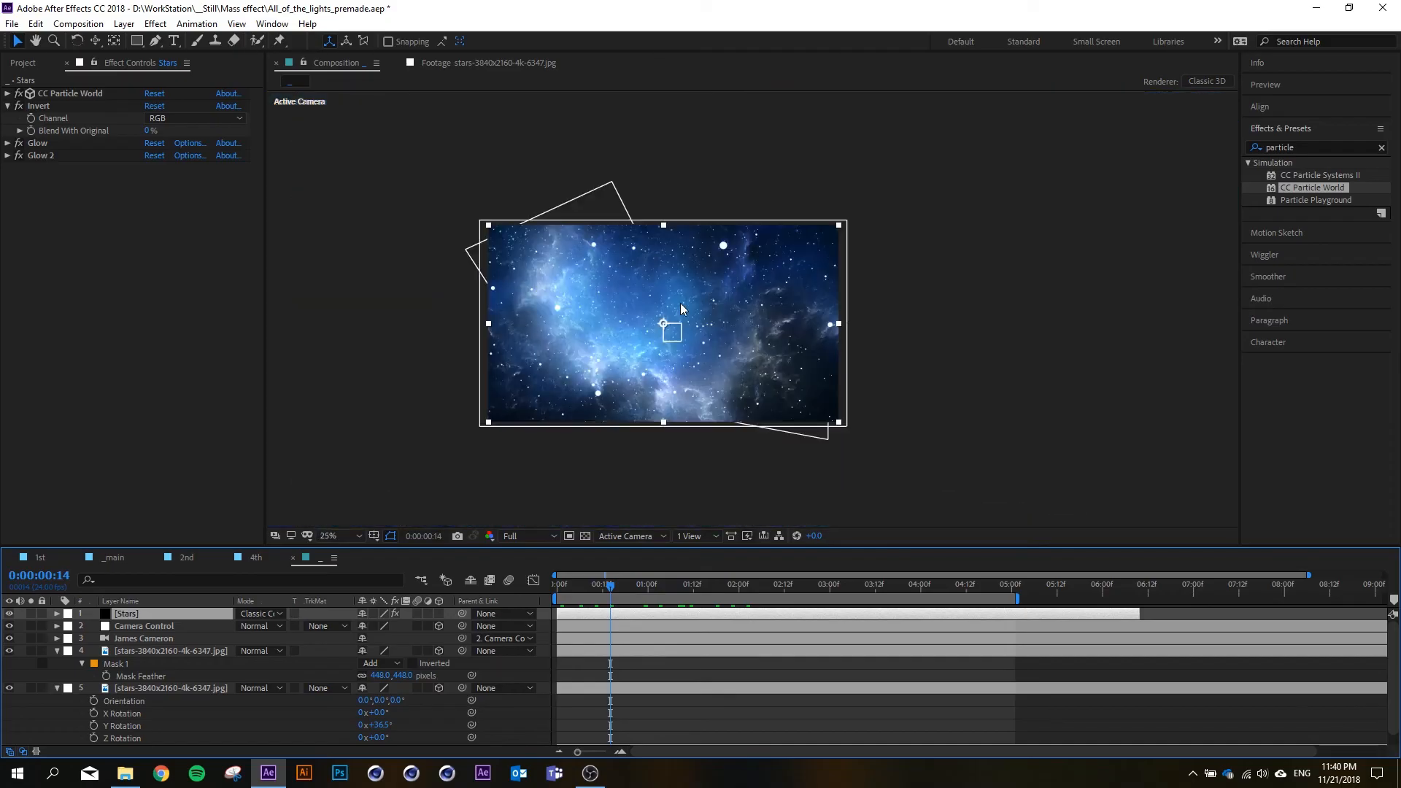
- Play the animation and scrub through it to 0:00:03:13 to check the moving stars
{"action": "key", "text": "space"}
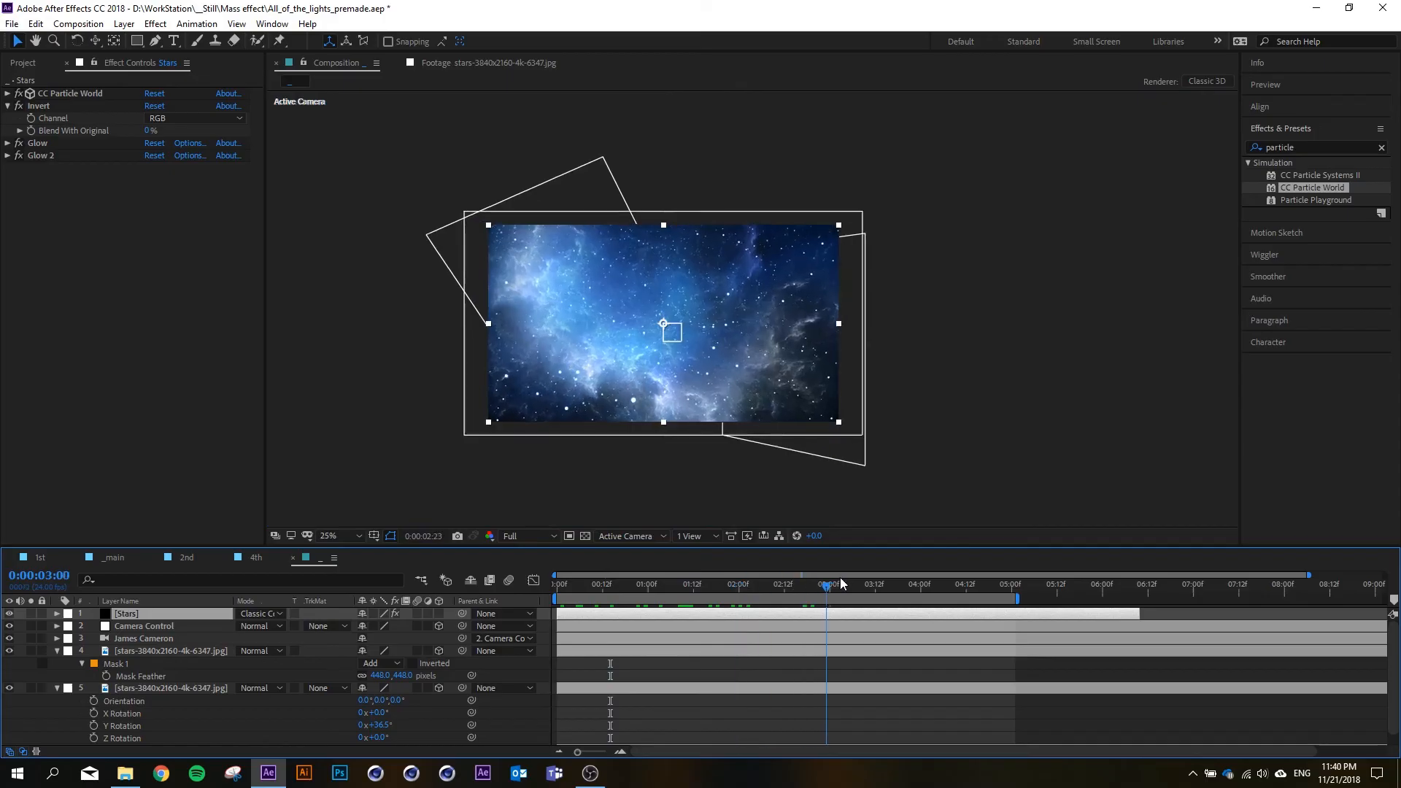
{"action": "left_click_drag", "start_coordinate": [794, 578], "coordinate": [682, 621]}
{"action": "left_click_drag", "start_coordinate": [844, 631], "coordinate": [878, 628]}
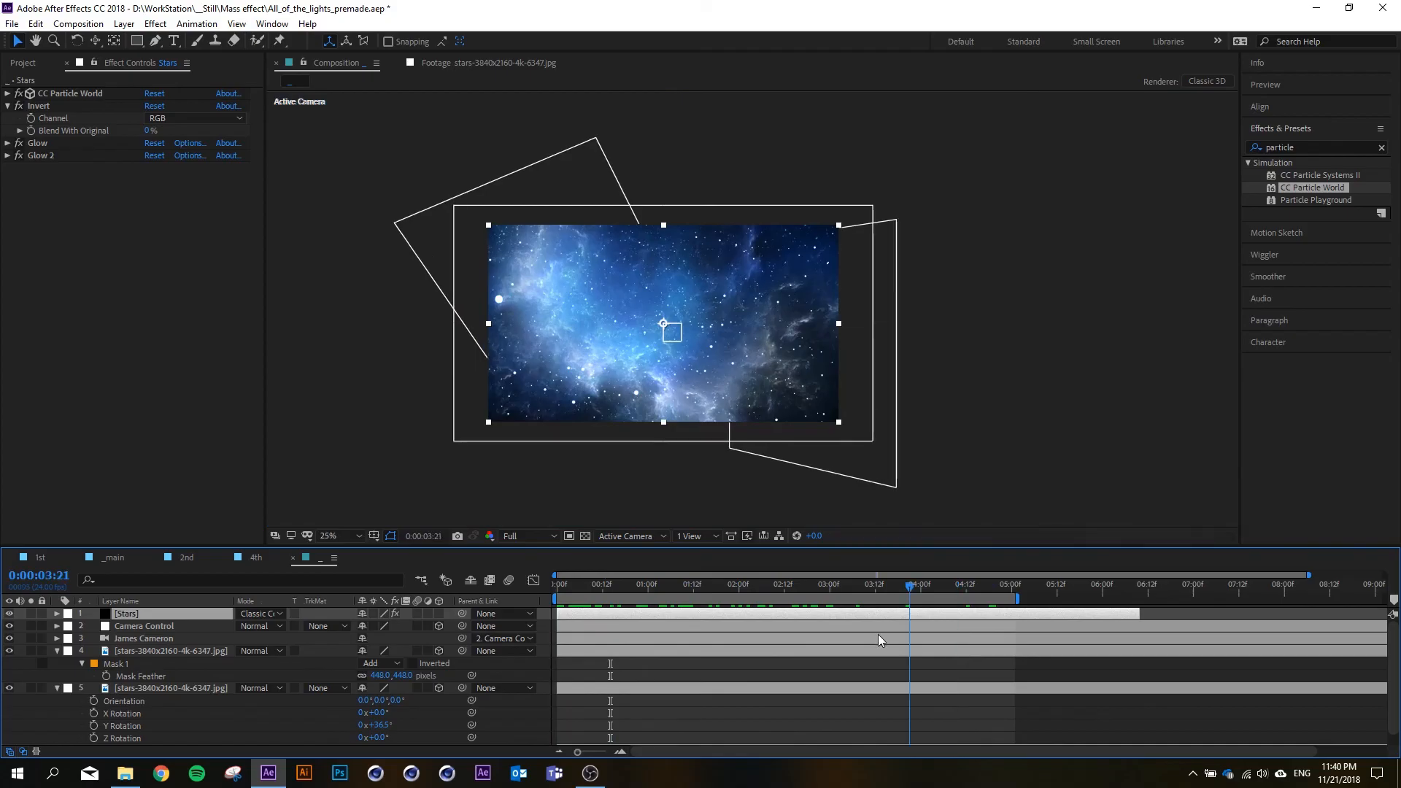
- Collapse the Invert effect's settings and the nebula layers' open properties, and deselect all layers
{"action": "left_click", "coordinate": [7, 106]}
{"action": "left_click", "coordinate": [59, 650]}
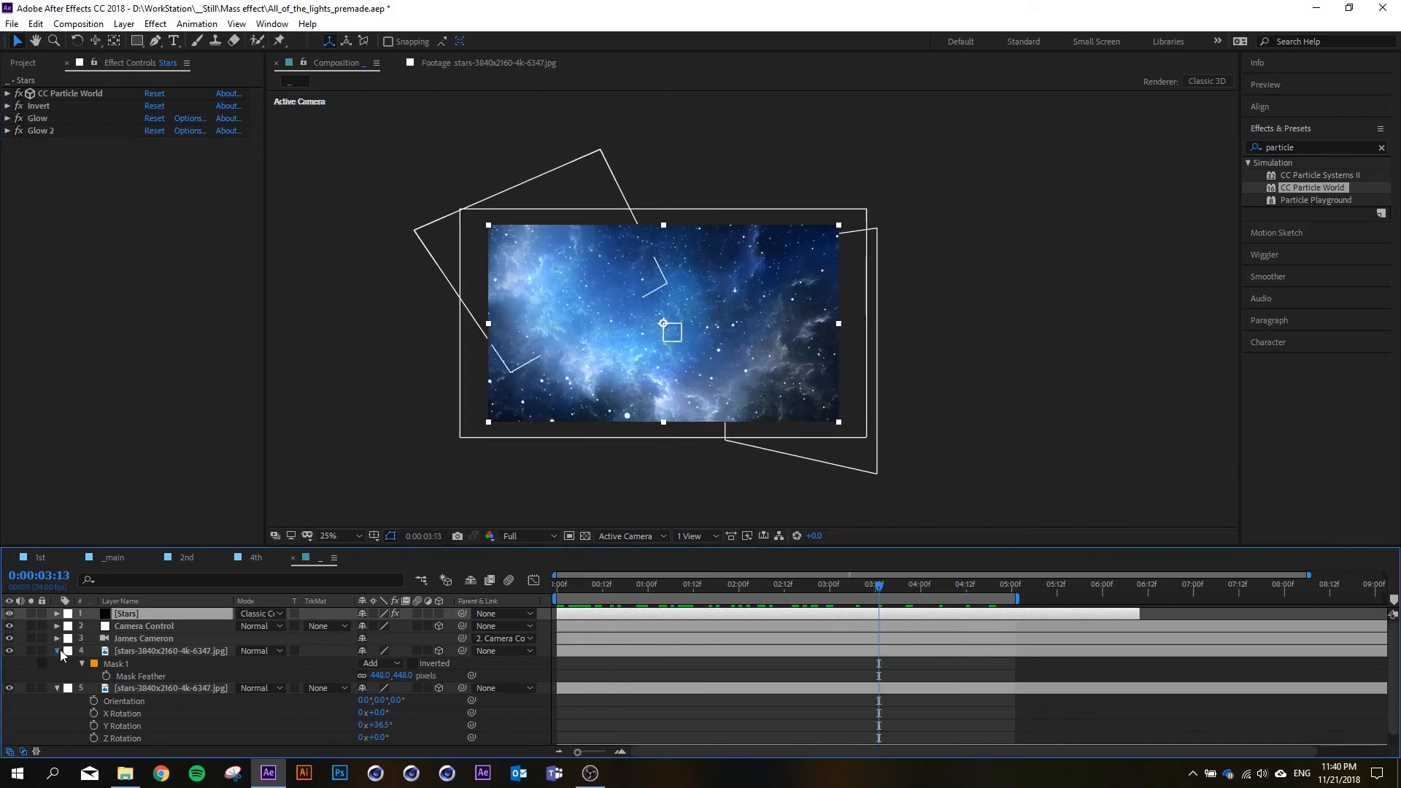
{"action": "left_click", "coordinate": [58, 664]}
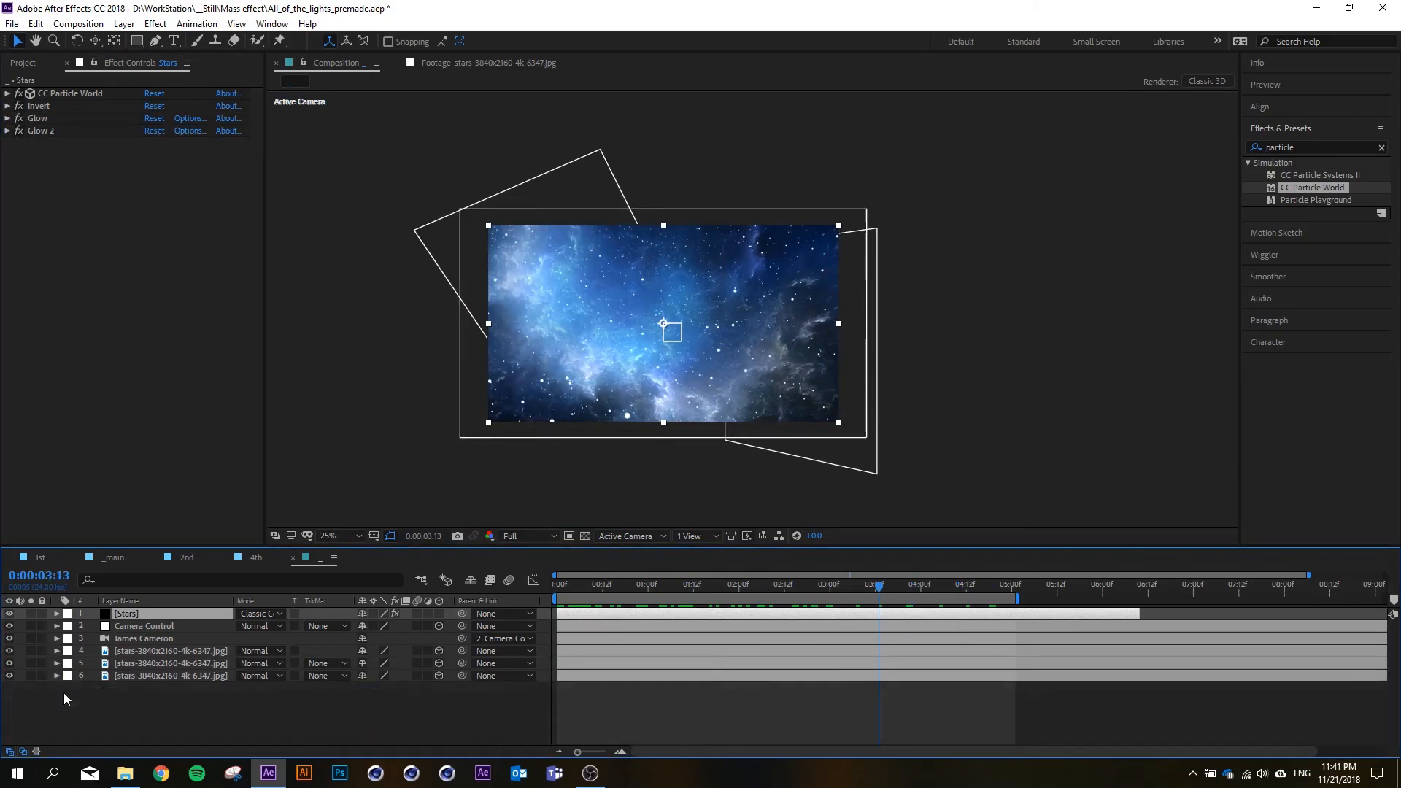
{"action": "left_click", "coordinate": [64, 693]}
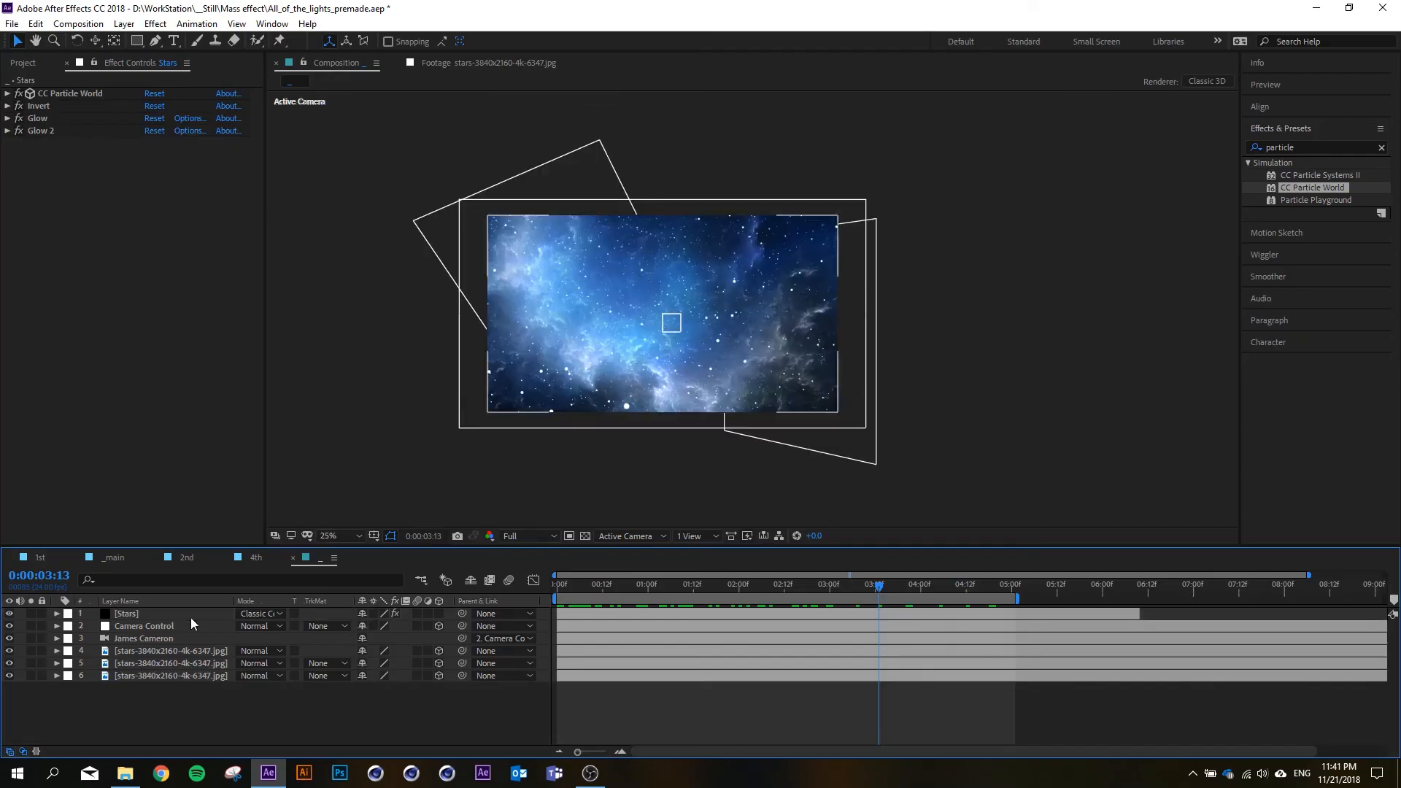
- Apply the Starglow effect to the Stars layer
{"action": "left_click", "coordinate": [155, 613]}
{"action": "scroll", "coordinate": [677, 348], "scroll_direction": "up", "scroll_amount": 2}
{"action": "key", "text": "ctrl+space"}
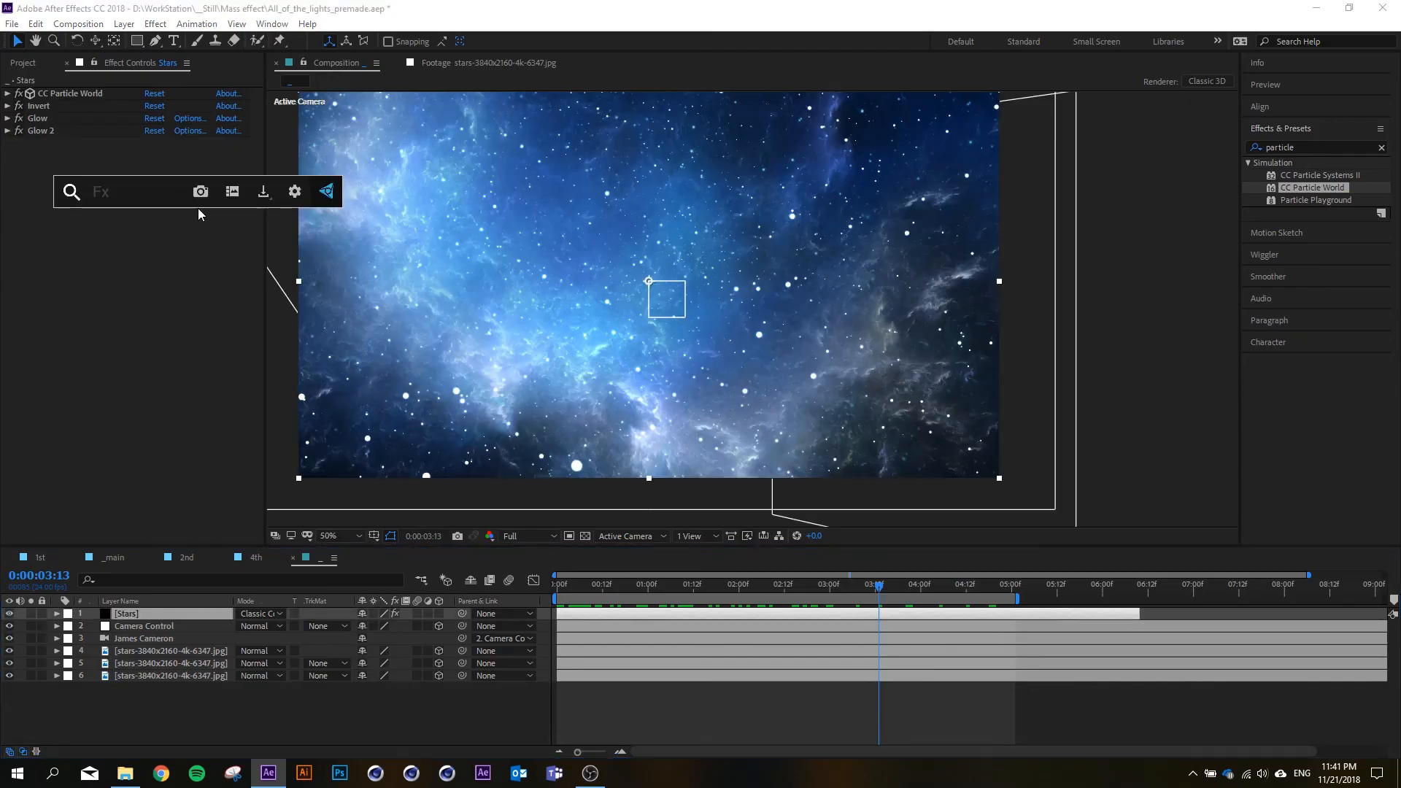
{"action": "type", "text": "starg"}
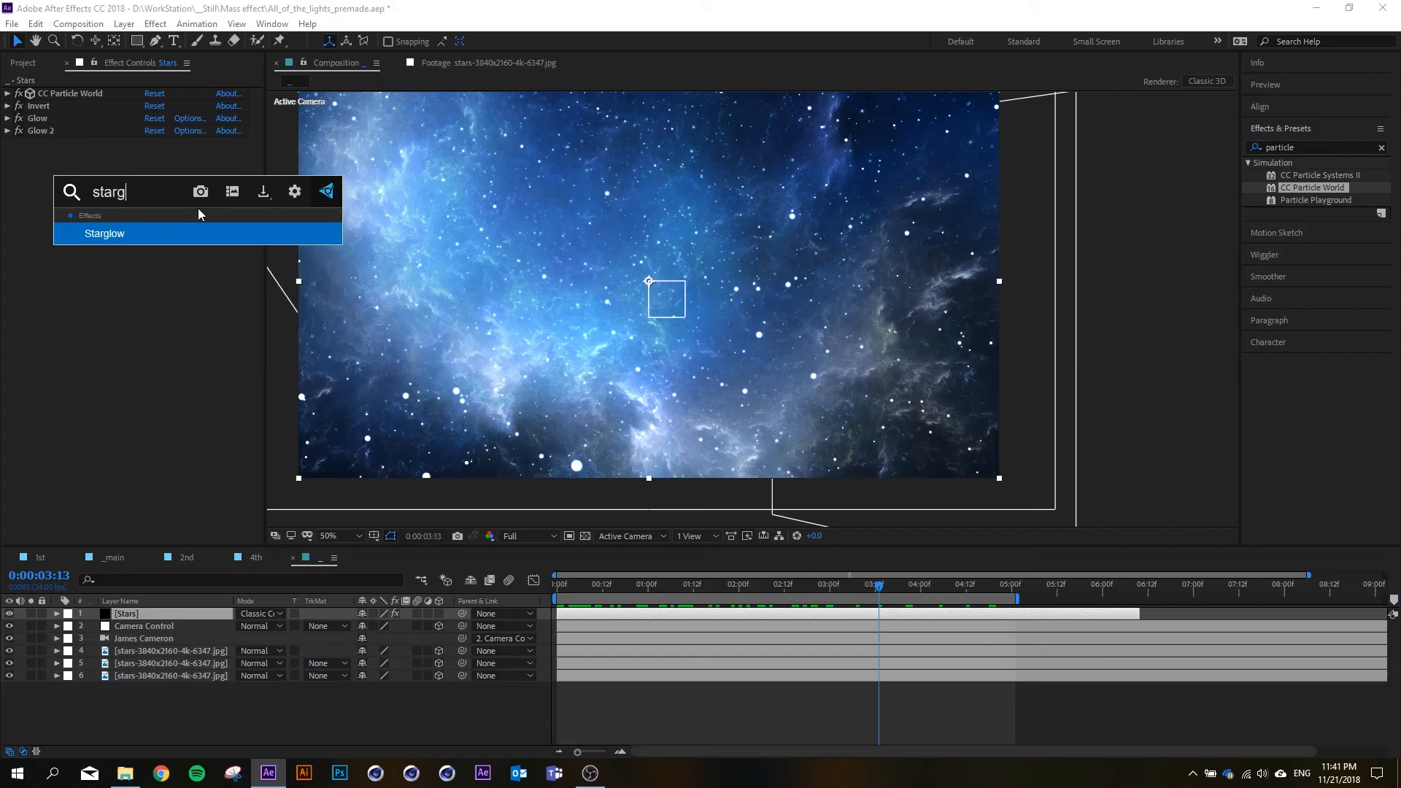
{"action": "key", "text": "BackSpace"}
{"action": "type", "text": "glow"}
{"action": "key", "text": "BackSpace"}
{"action": "key", "text": "Return"}
- Try the White Y, White X and Xmas Star presets of the Starglow effect on the Stars layer
{"action": "scroll", "coordinate": [617, 258], "scroll_direction": "down", "scroll_amount": 2}
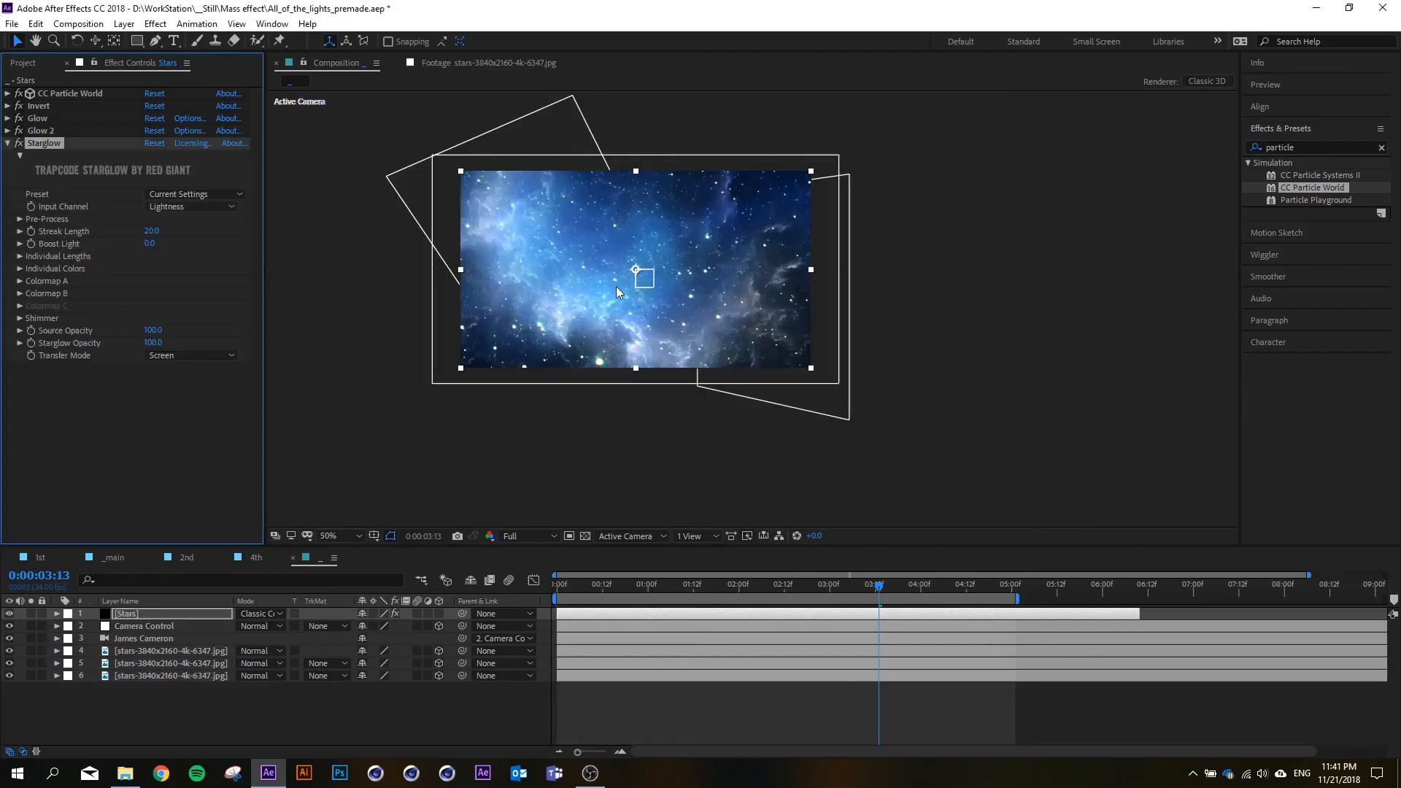
{"action": "scroll", "coordinate": [616, 286], "scroll_direction": "up", "scroll_amount": 2}
{"action": "left_click", "coordinate": [194, 194]}
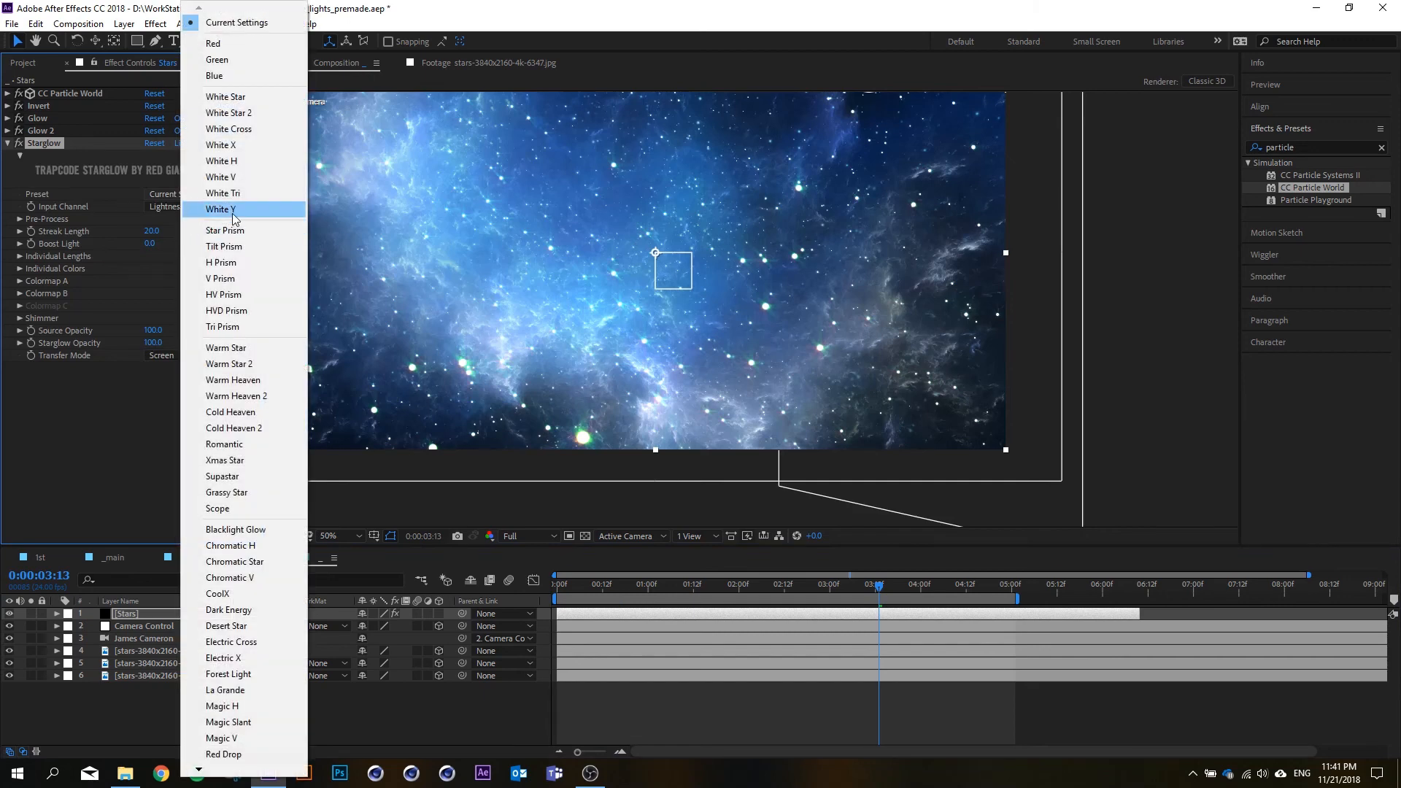
{"action": "left_click", "coordinate": [197, 209]}
{"action": "left_click", "coordinate": [218, 194]}
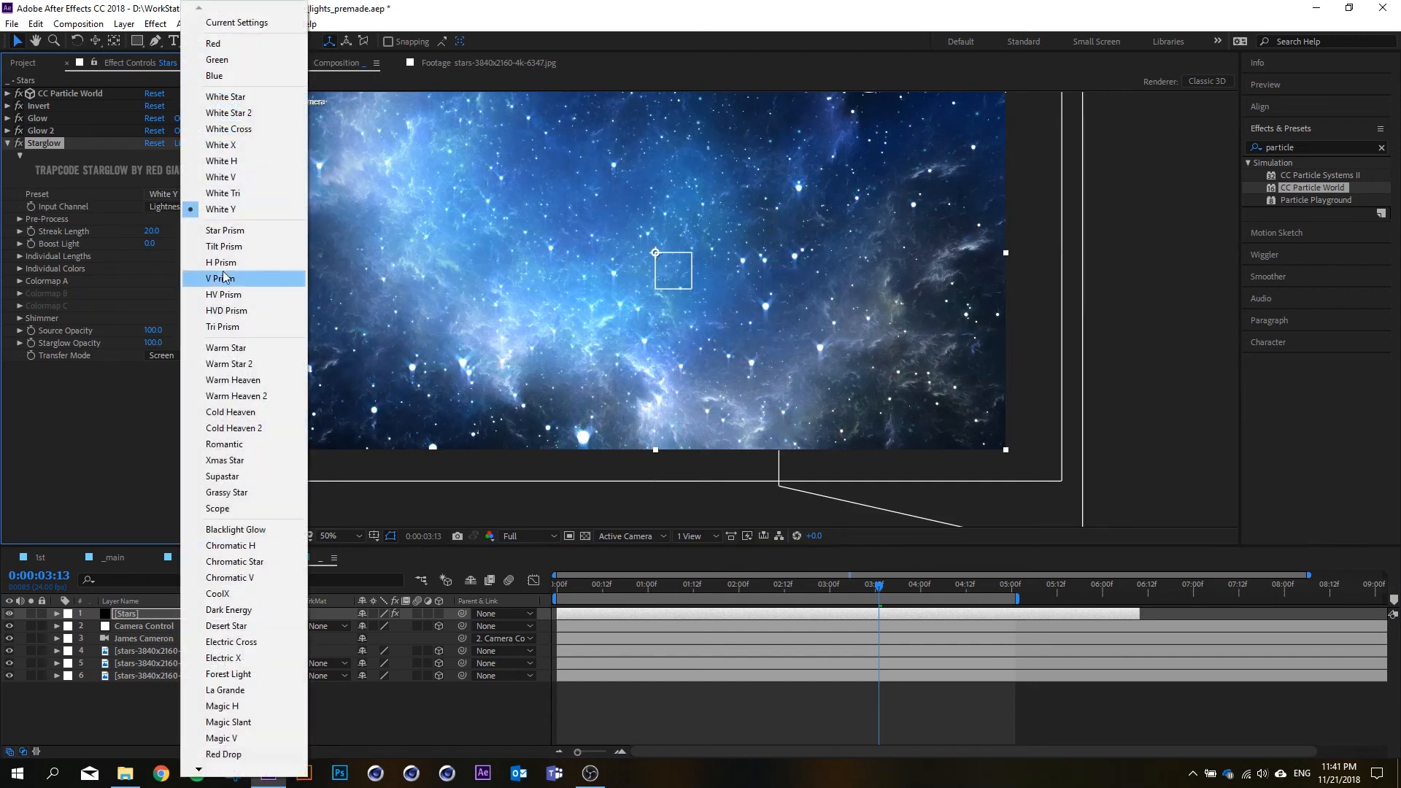
{"action": "left_click", "coordinate": [215, 161]}
{"action": "left_click", "coordinate": [213, 194]}
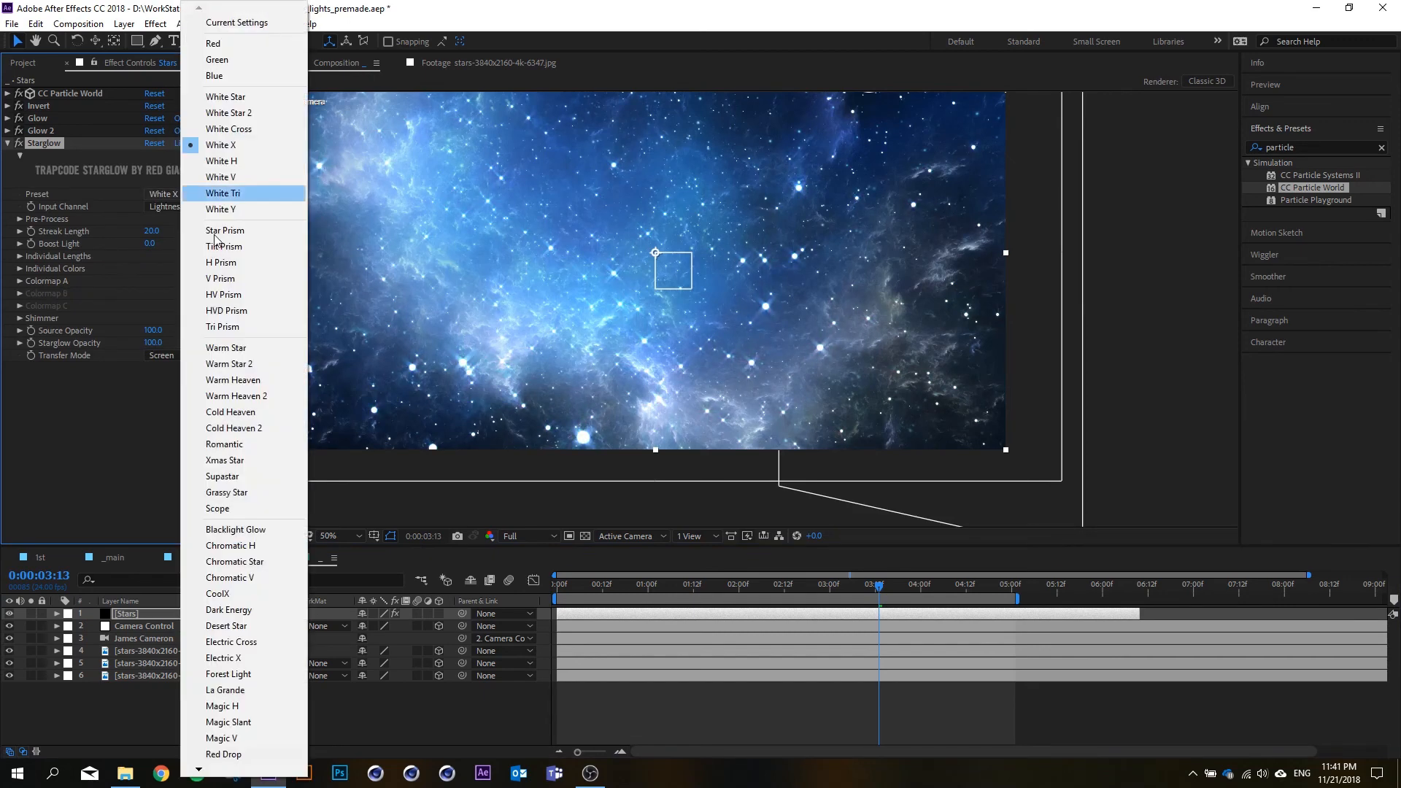
{"action": "left_click", "coordinate": [232, 458]}
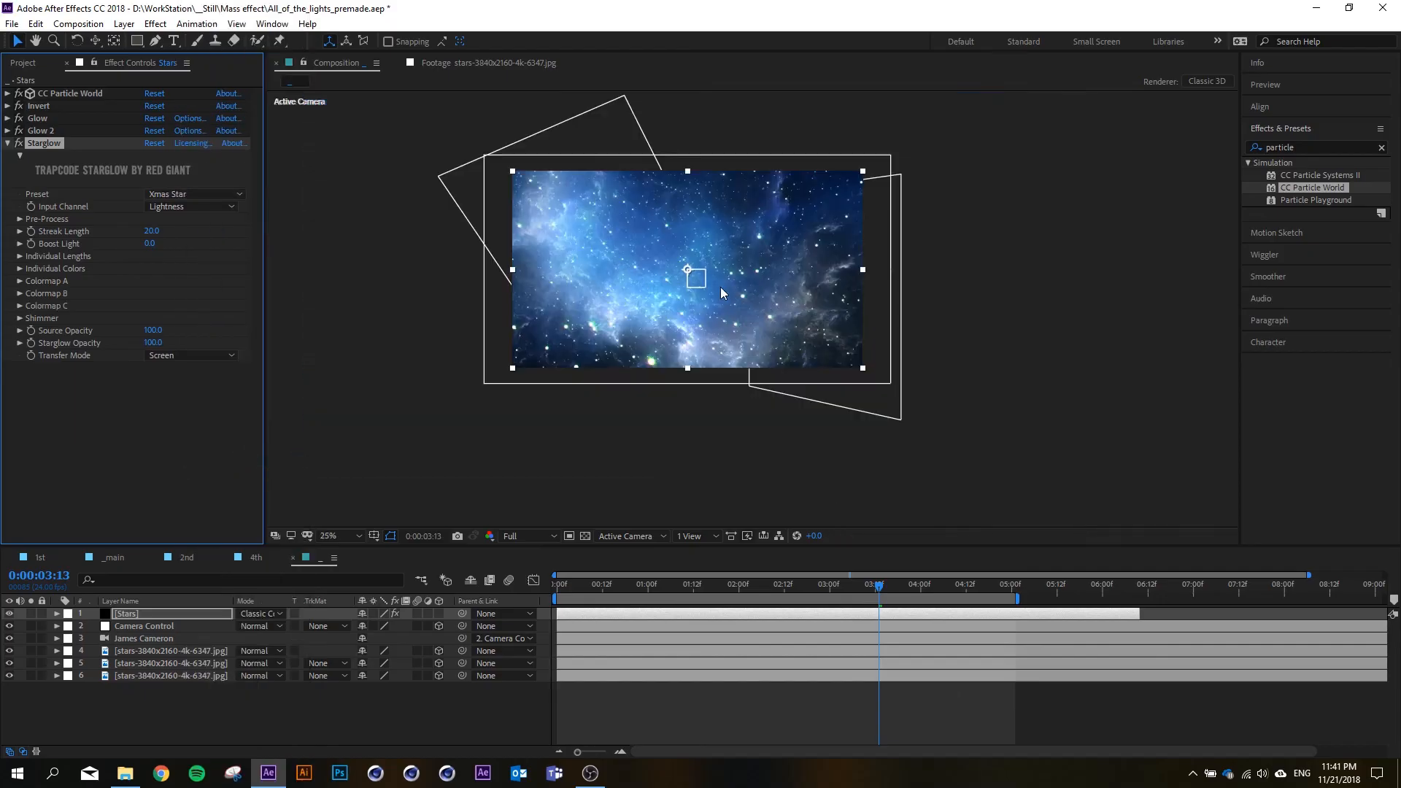
- Try the Scope, Chromatic H and Electric Cross presets of the Starglow effect
{"action": "left_click", "coordinate": [193, 194]}
{"action": "left_click", "coordinate": [232, 510]}
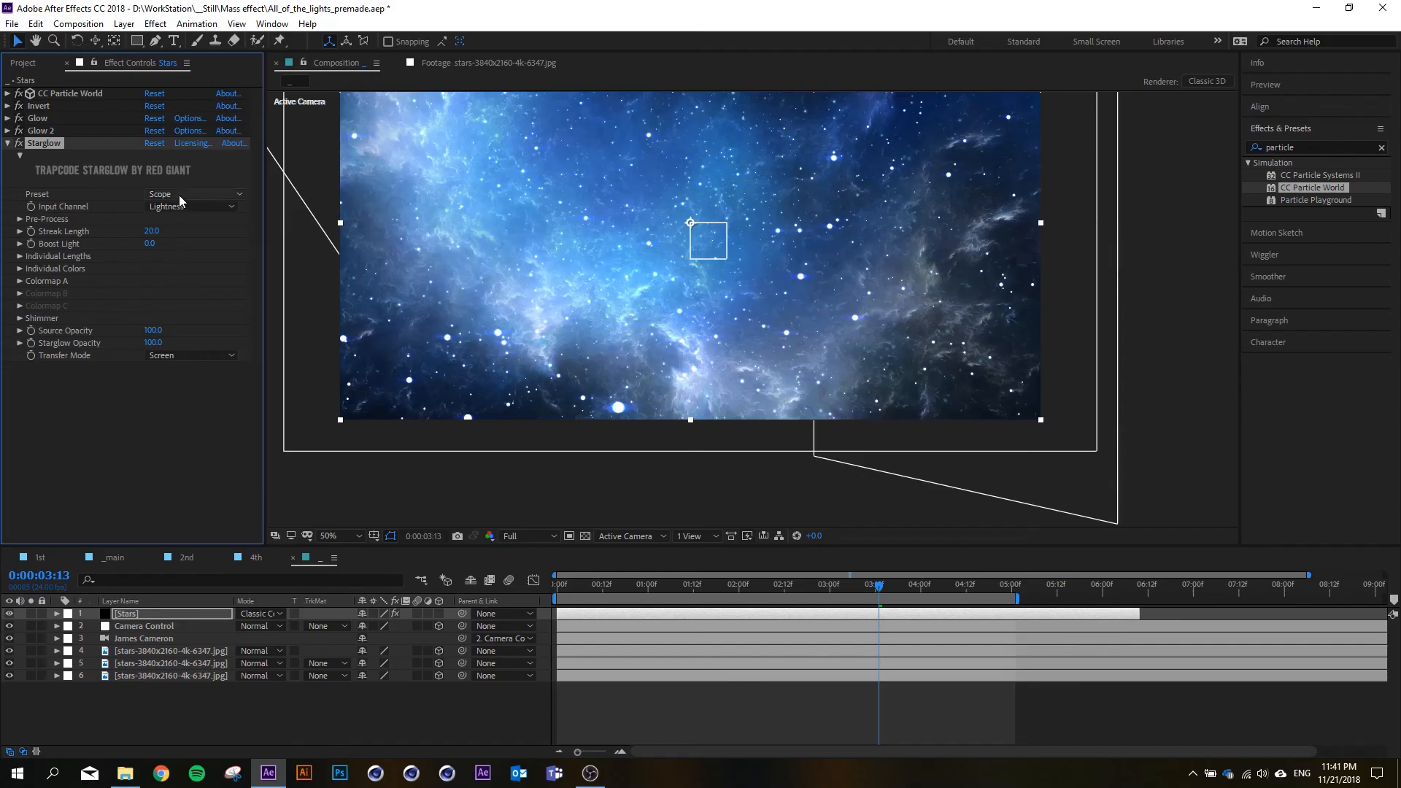
{"action": "left_click", "coordinate": [180, 195]}
{"action": "left_click", "coordinate": [252, 554]}
{"action": "left_click", "coordinate": [193, 194]}
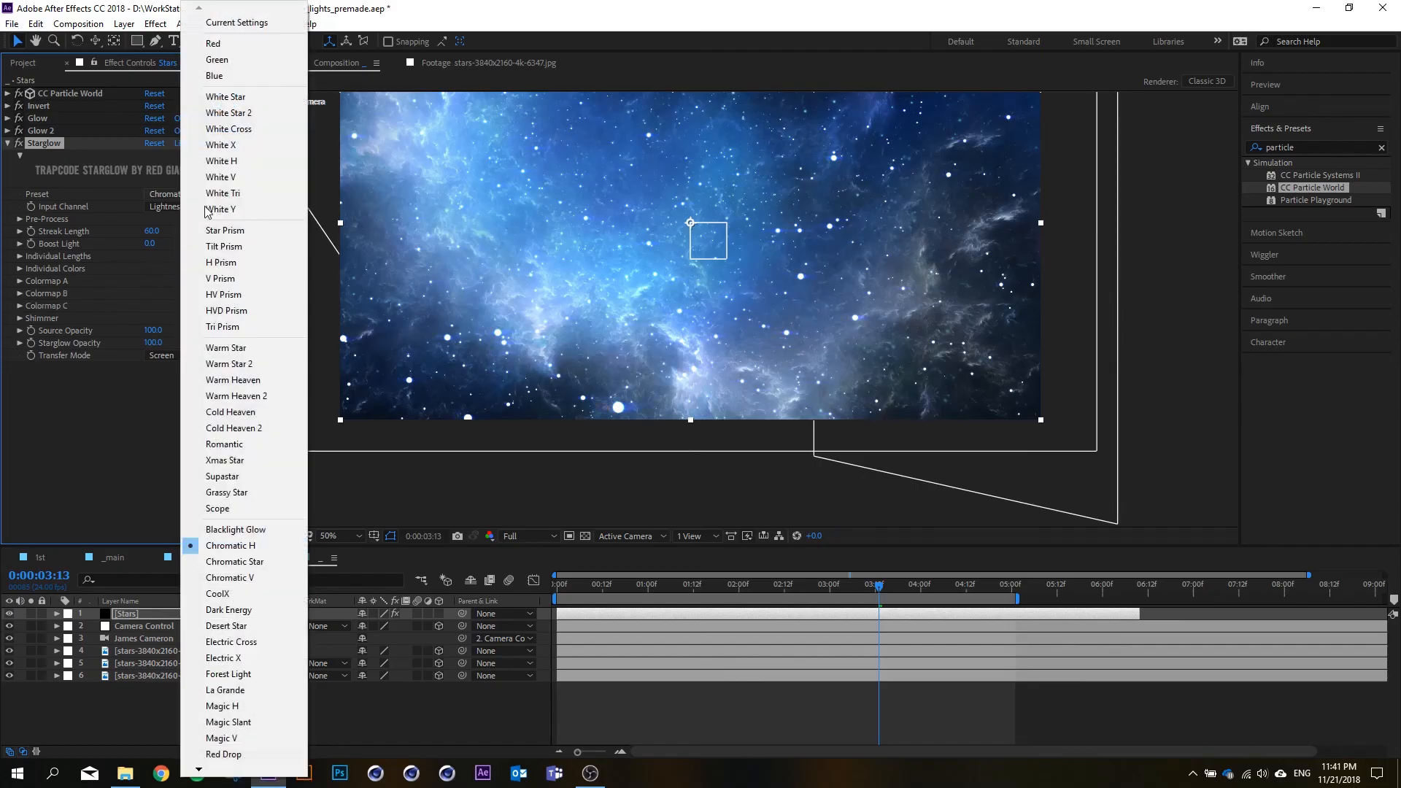
{"action": "left_click", "coordinate": [248, 656]}
{"action": "scroll", "coordinate": [659, 380], "scroll_direction": "down", "scroll_amount": 2}
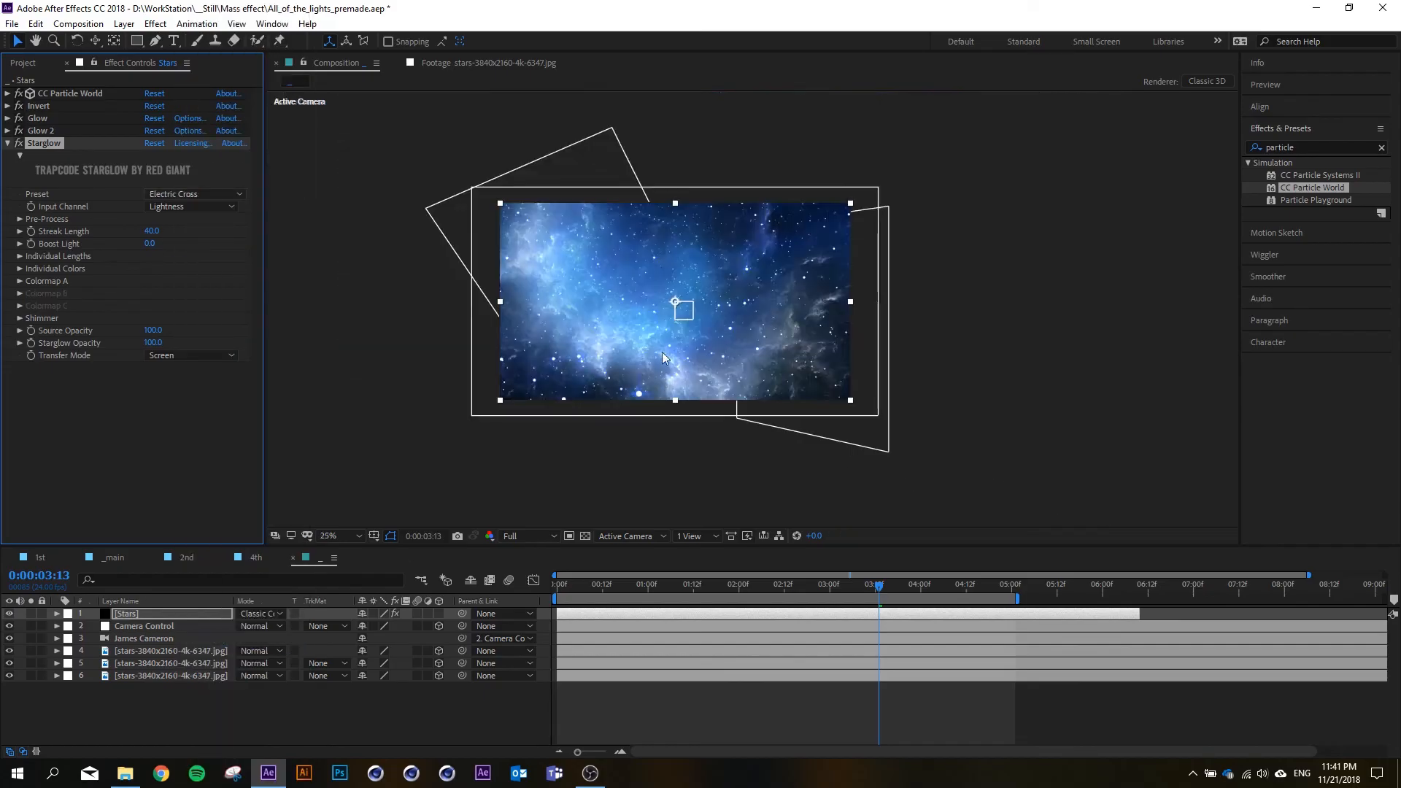
{"action": "scroll", "coordinate": [663, 350], "scroll_direction": "up", "scroll_amount": 2}
- Delete the Starglow effect from the Stars layer
{"action": "left_click", "coordinate": [99, 454]}
{"action": "left_click", "coordinate": [47, 148]}
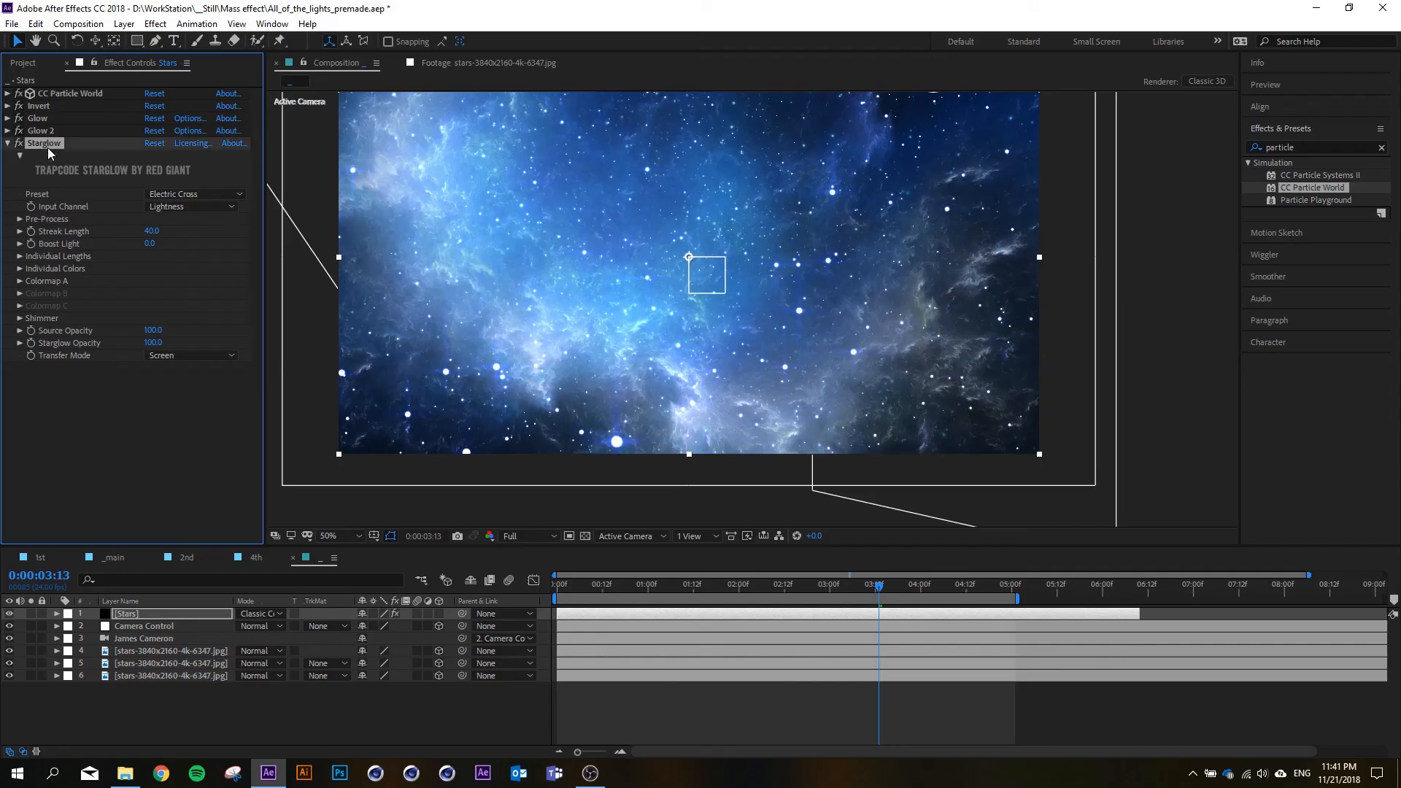
{"action": "key", "text": "Delete"}
- Add a new adjustment layer at the top of the layer stack and apply Optics Compensation to it
{"action": "right_click", "coordinate": [186, 710]}
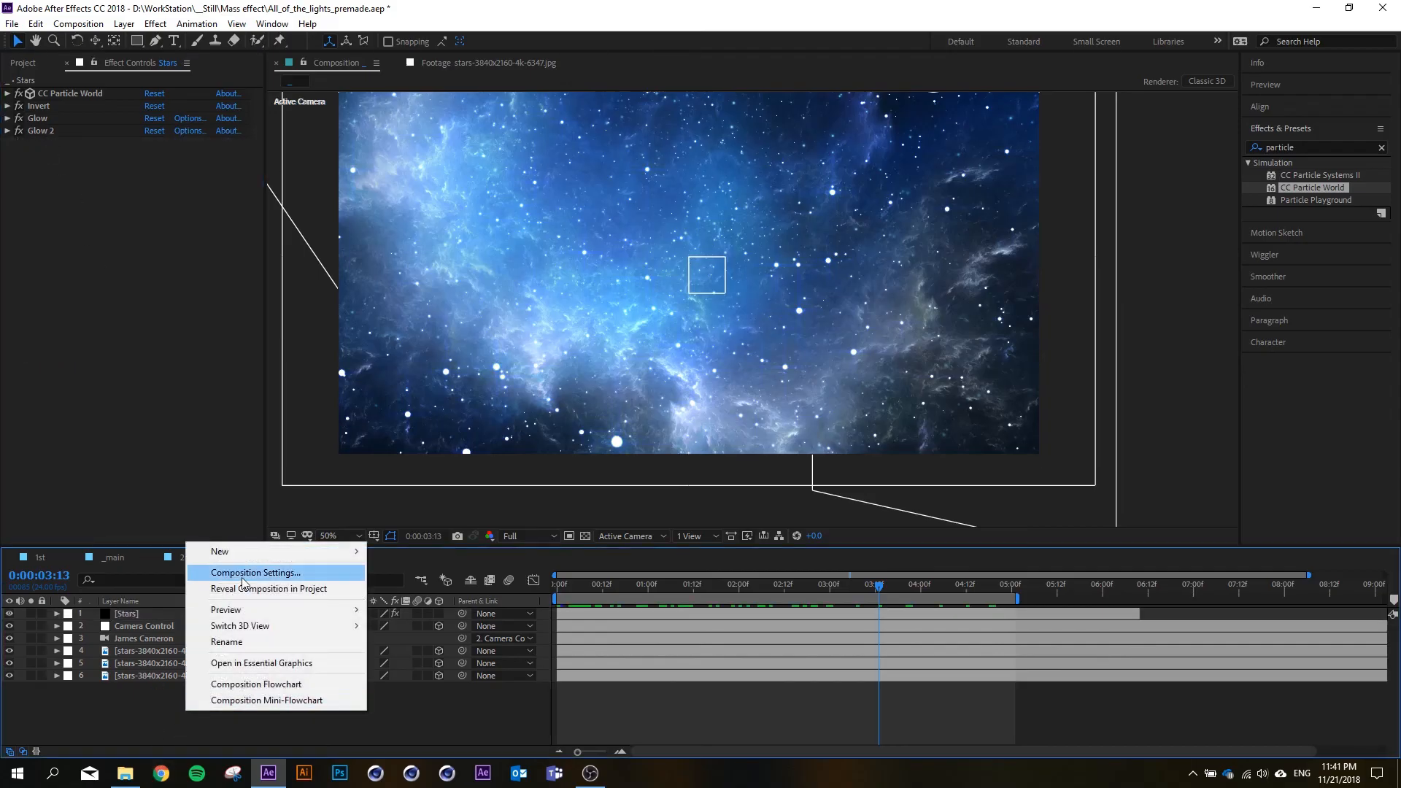
{"action": "mouse_move", "coordinate": [335, 551]}
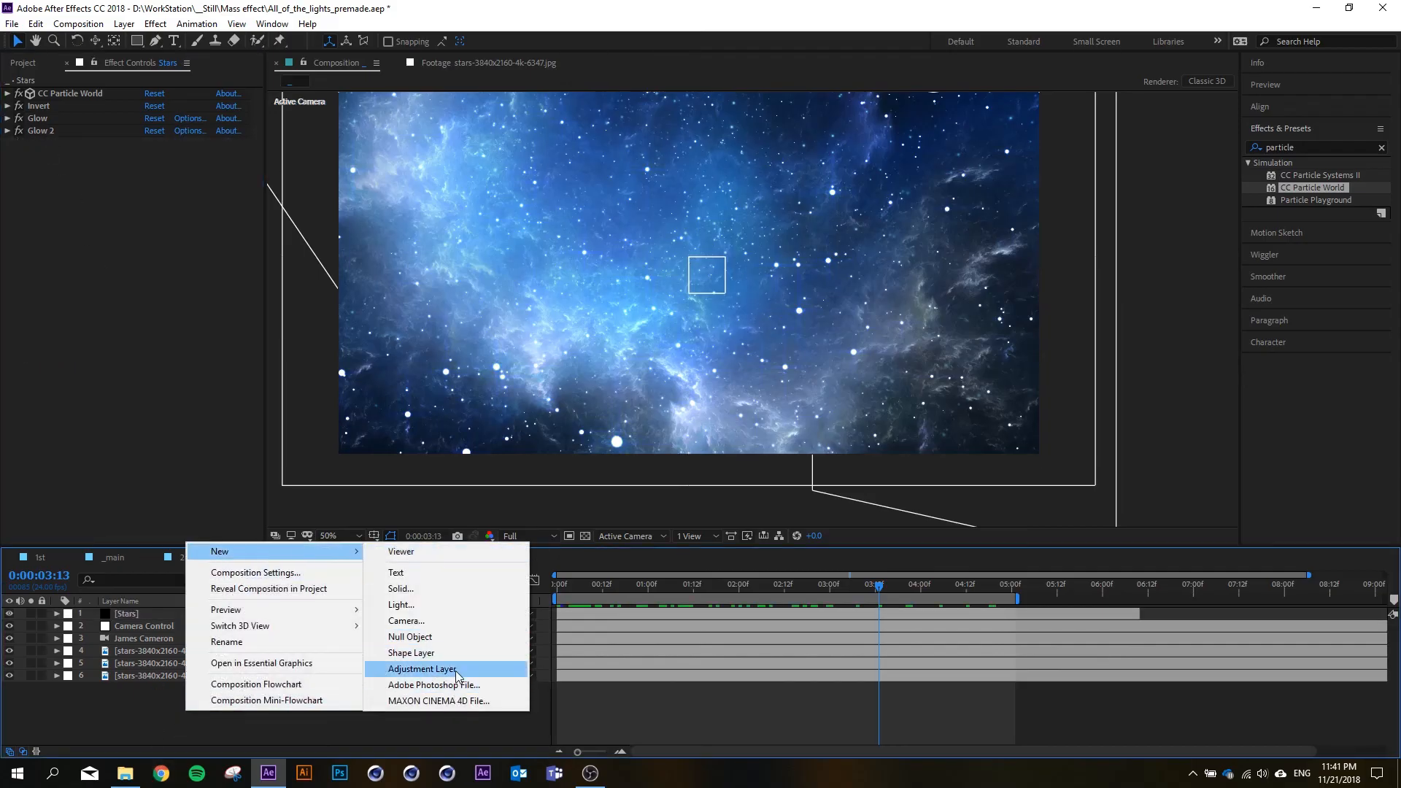
{"action": "left_click", "coordinate": [395, 669]}
{"action": "key", "text": "ctrl+space"}
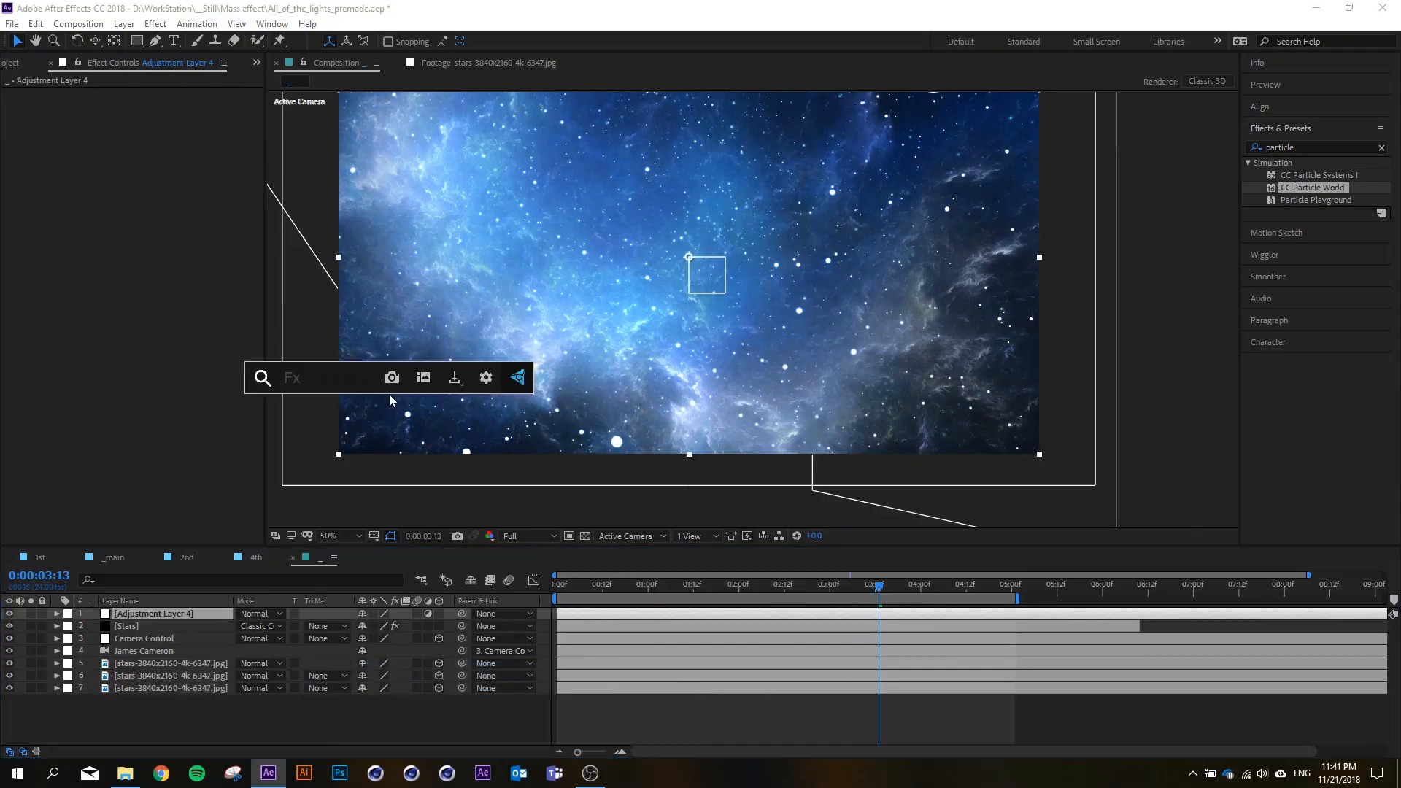
{"action": "type", "text": "optics"}
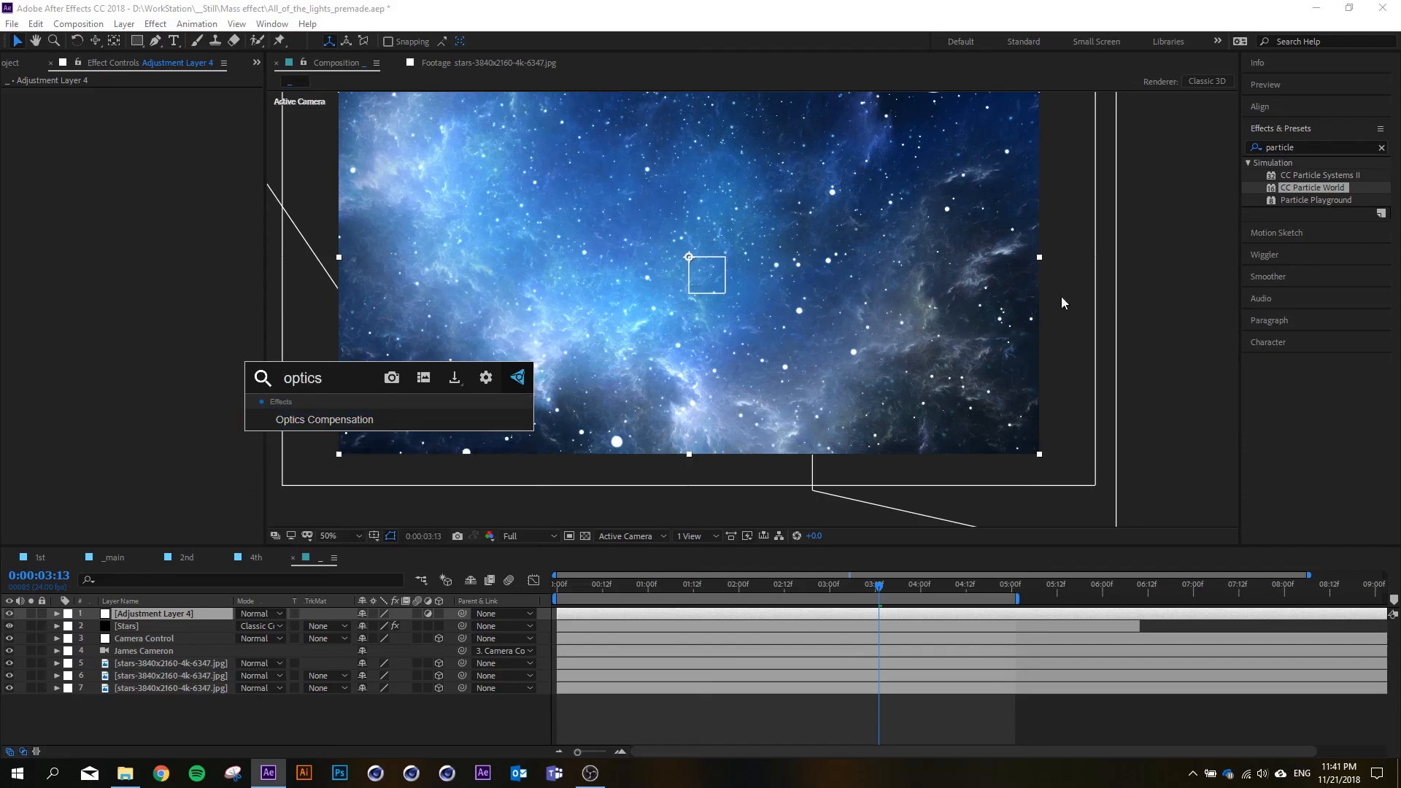
{"action": "left_click", "coordinate": [1255, 148]}
{"action": "type", "text": "optics"}
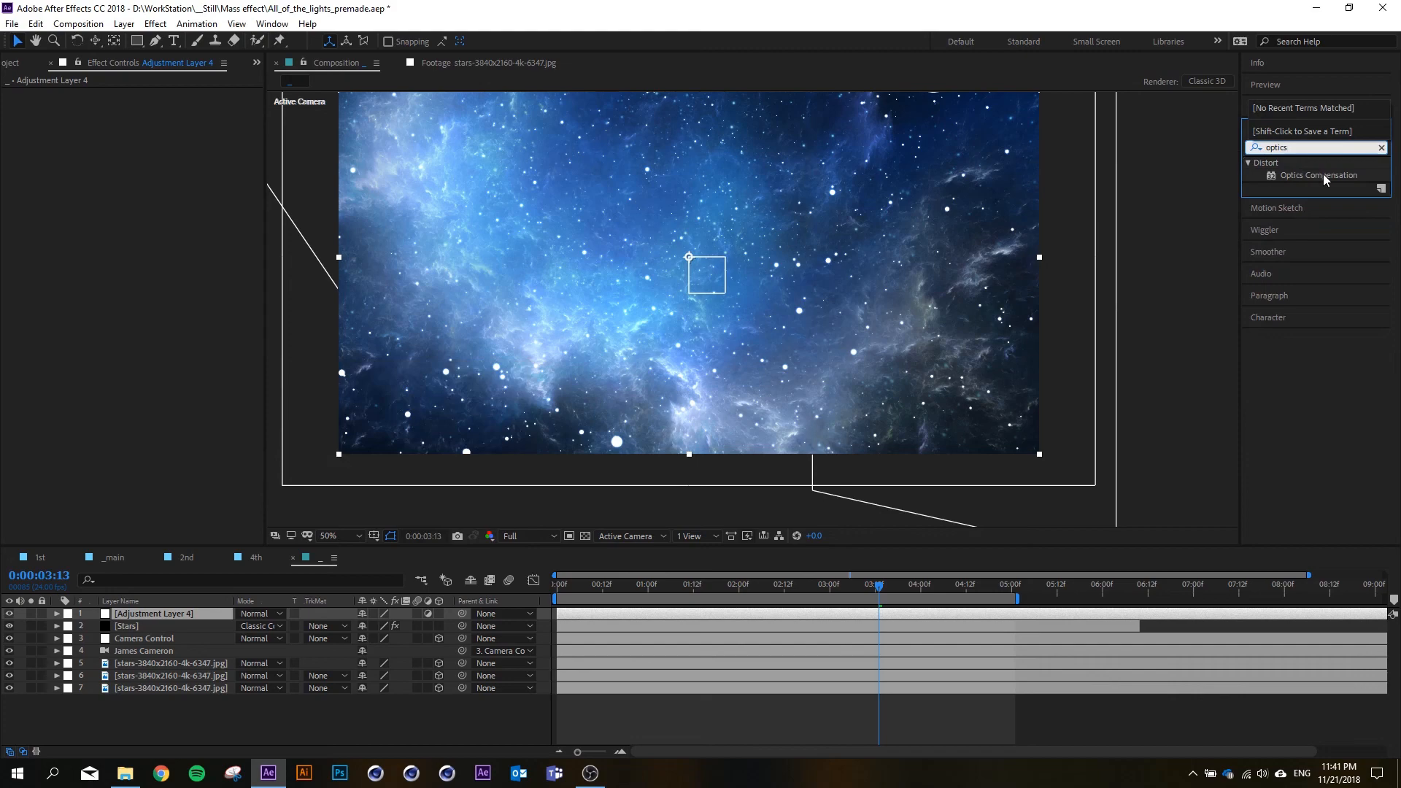
{"action": "double_click", "coordinate": [1324, 179]}
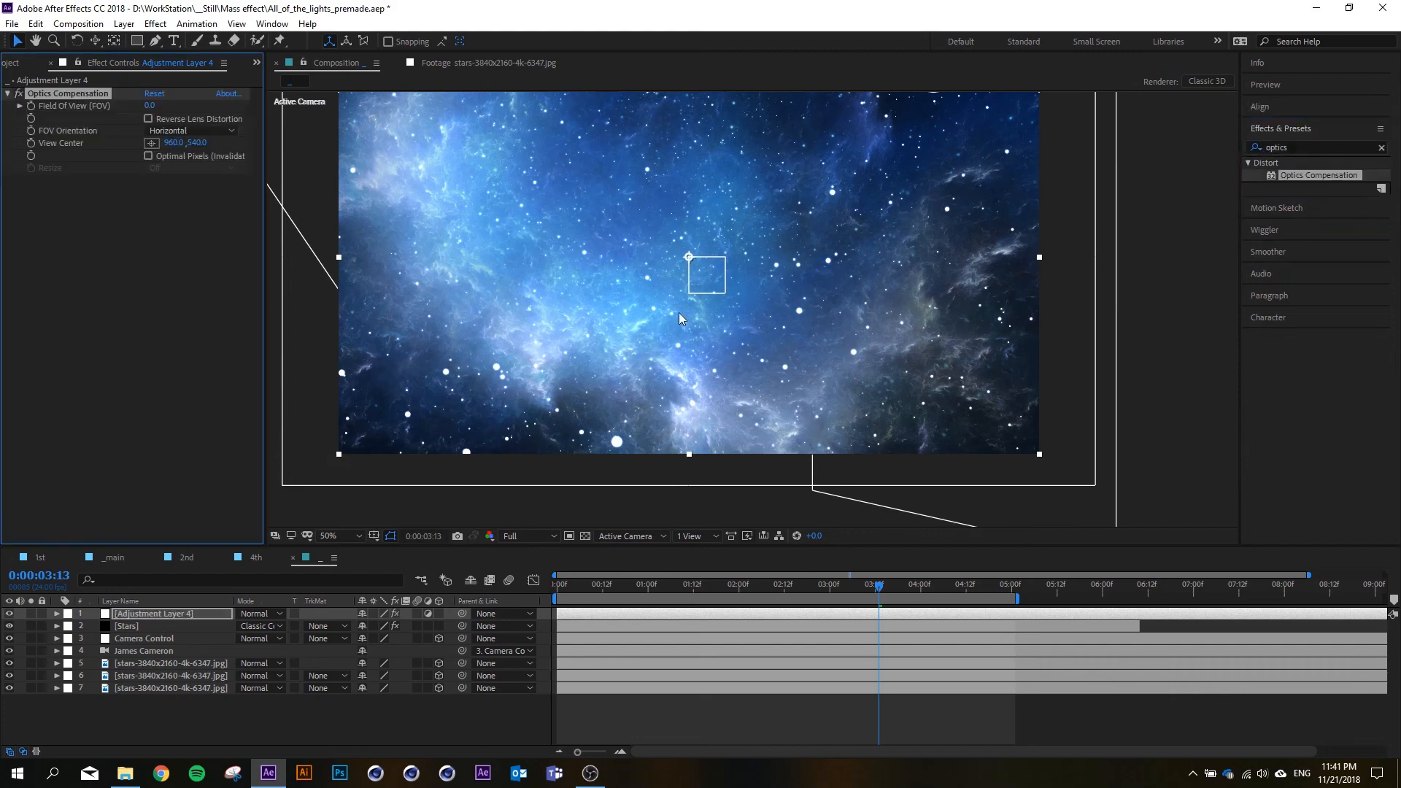
- Enable Reverse Lens Distortion and raise the Optics Compensation field of view to 66.4, checking it at 0:00:02:11
{"action": "scroll", "coordinate": [558, 283], "scroll_direction": "down", "scroll_amount": 1}
{"action": "scroll", "coordinate": [556, 281], "scroll_direction": "up", "scroll_amount": 1}
{"action": "scroll", "coordinate": [556, 281], "scroll_direction": "down", "scroll_amount": 1}
{"action": "scroll", "coordinate": [597, 286], "scroll_direction": "up", "scroll_amount": 2}
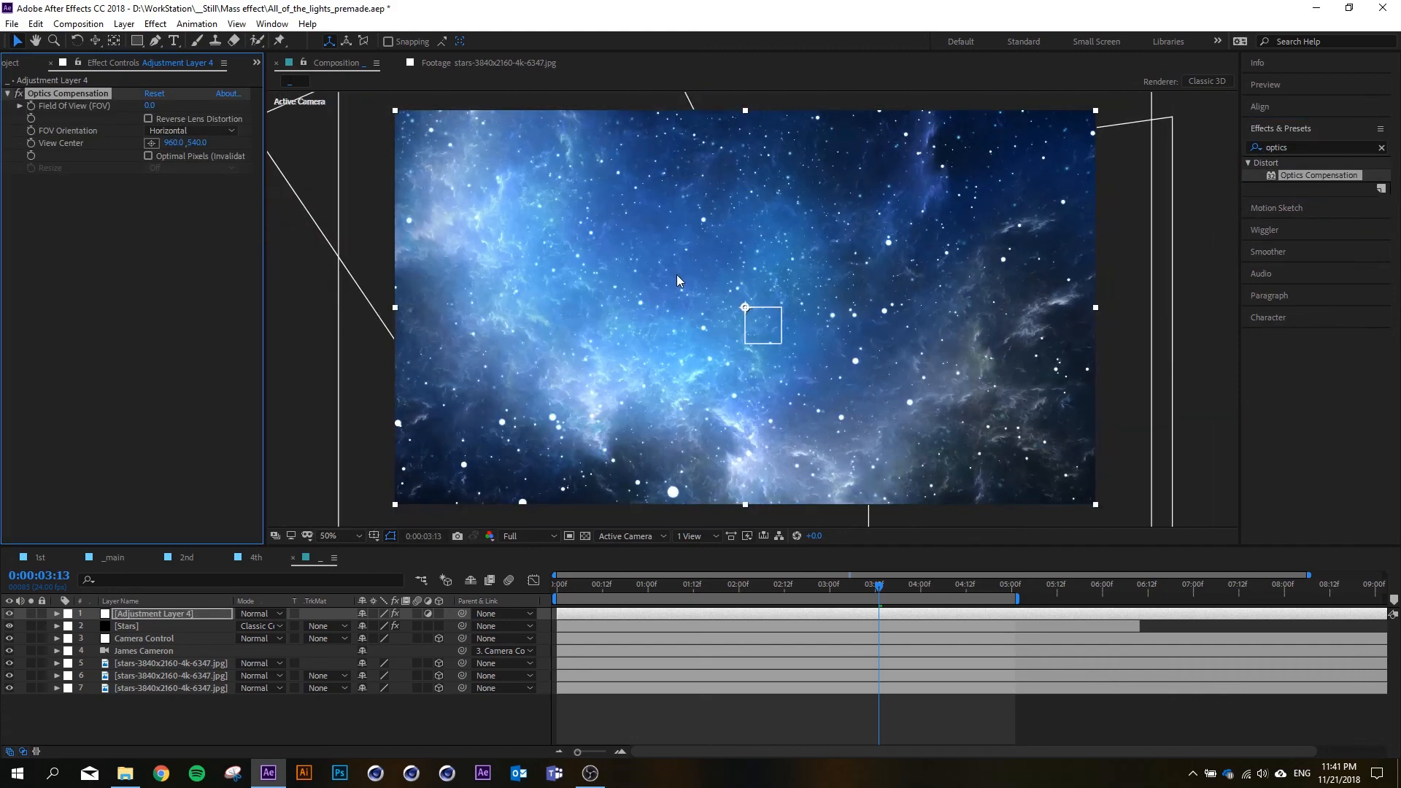
{"action": "left_click", "coordinate": [202, 254]}
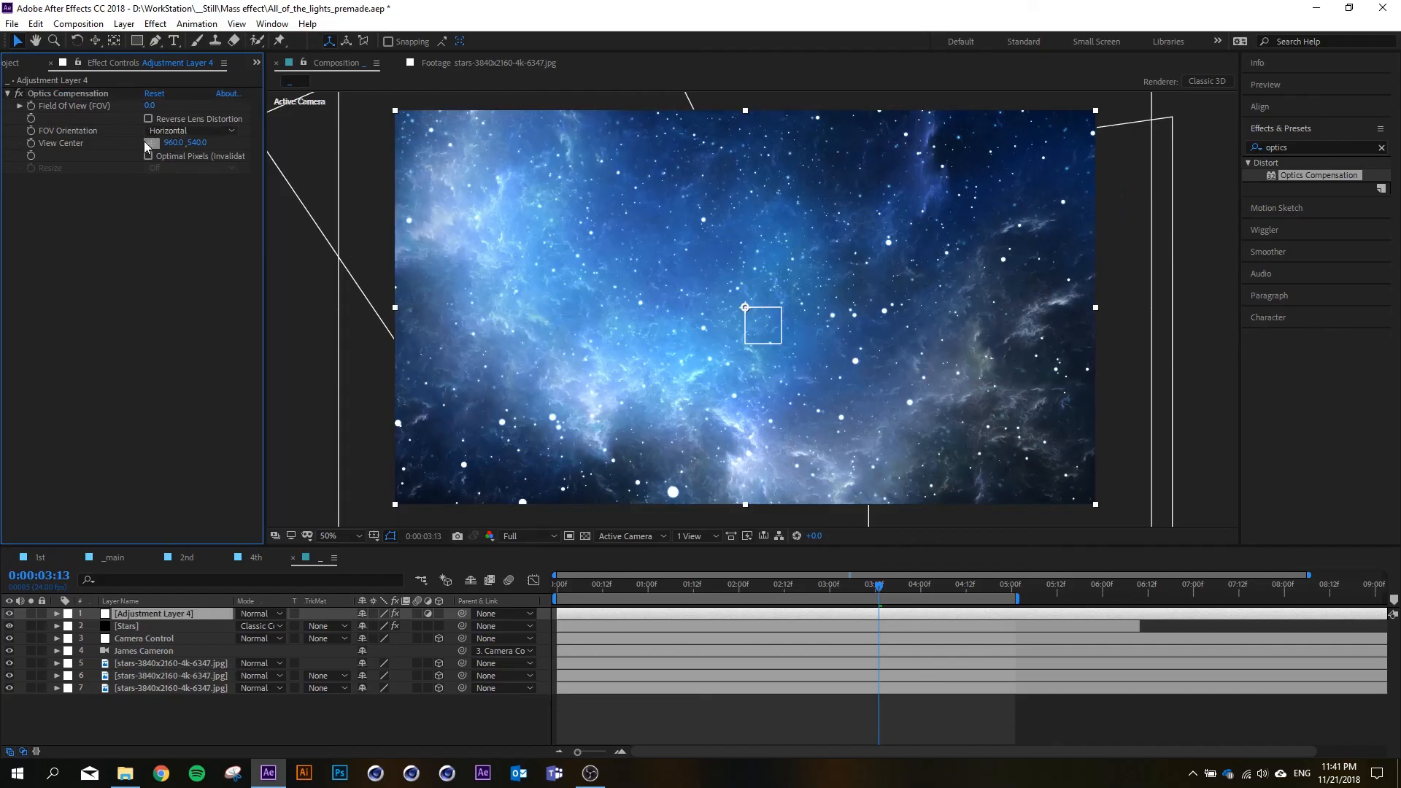
{"action": "left_click", "coordinate": [148, 118]}
{"action": "left_click_drag", "start_coordinate": [149, 106], "coordinate": [616, 166]}
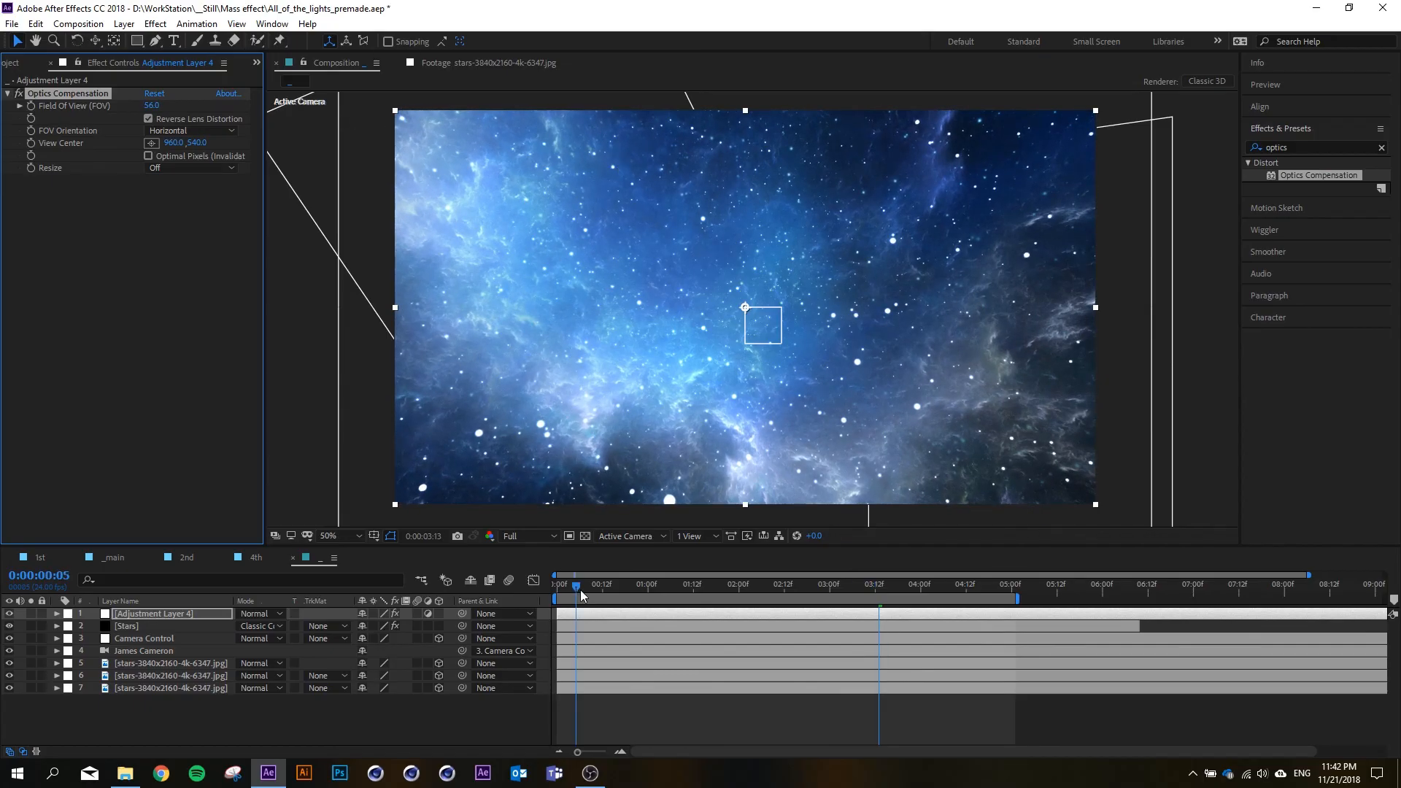
{"action": "left_click_drag", "start_coordinate": [582, 595], "coordinate": [781, 583]}
{"action": "left_click_drag", "start_coordinate": [159, 106], "coordinate": [235, 111]}
- Check the star motion in the 2nd composition up to 0:00:00:20 and return to the nebula composition
{"action": "left_click", "coordinate": [186, 557]}
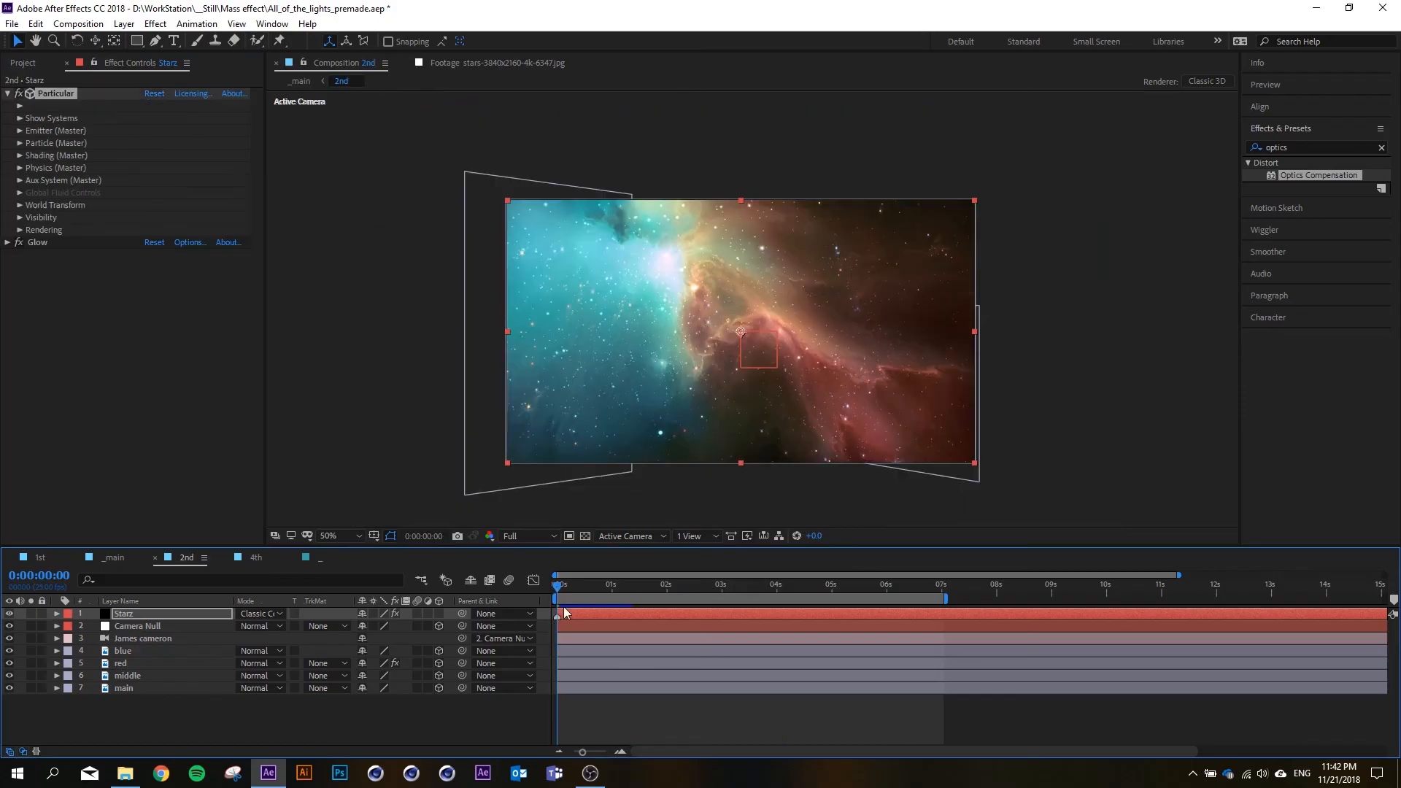
{"action": "mouse_move", "coordinate": [591, 596]}
{"action": "left_mouse_down"}
{"action": "mouse_move", "coordinate": [657, 592]}
{"action": "mouse_move", "coordinate": [600, 593]}
{"action": "left_mouse_up"}
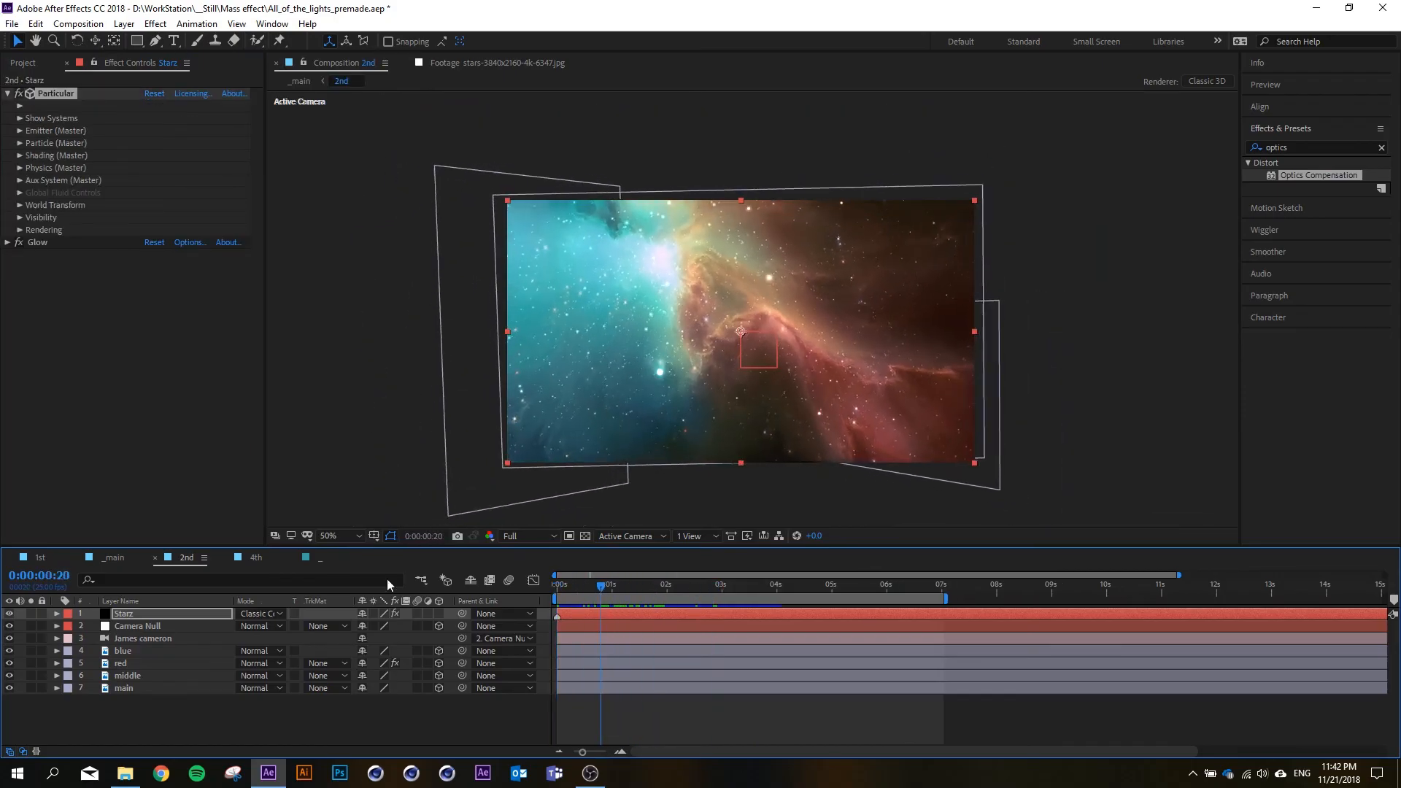
{"action": "left_click", "coordinate": [319, 560]}
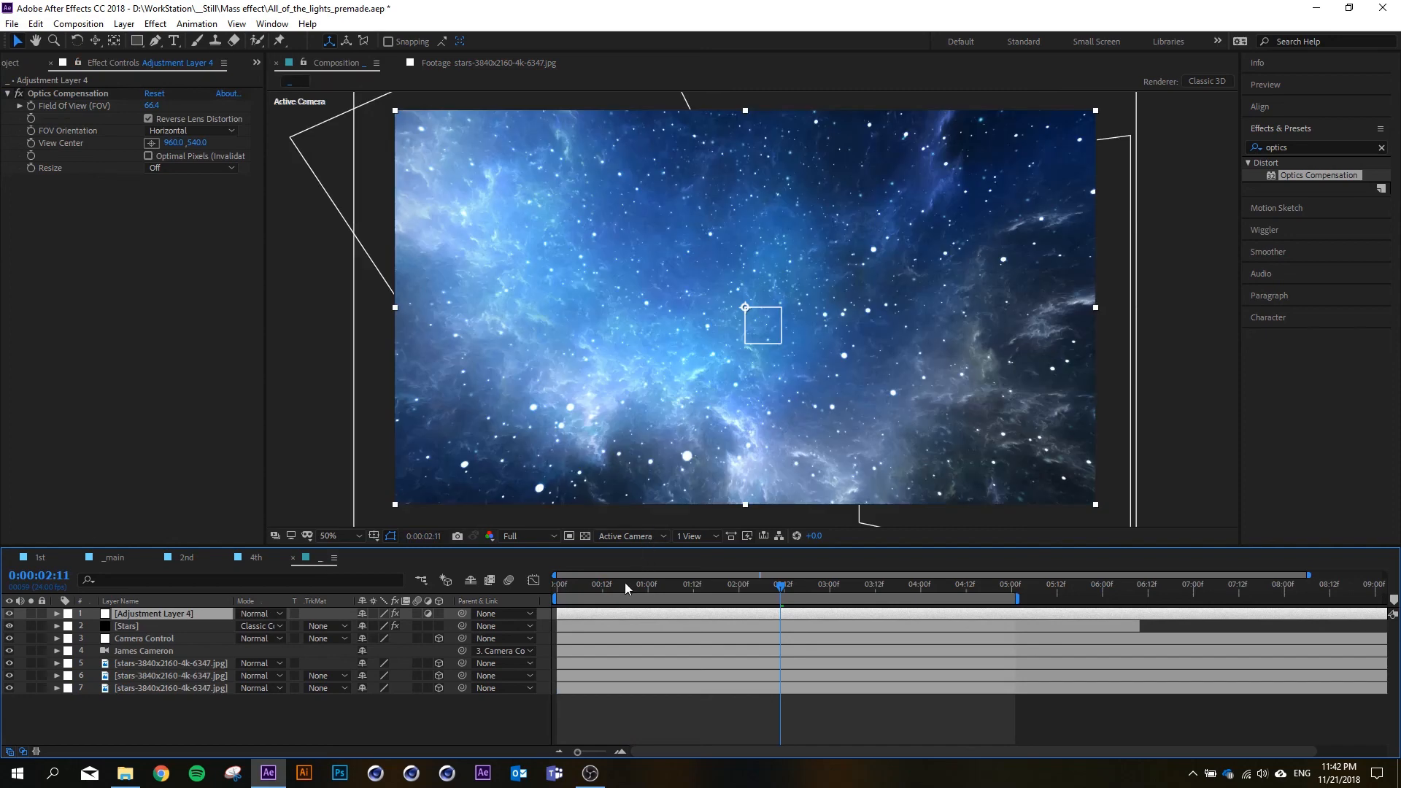
- Try a field of view of 148.5 in Optics Compensation and scrub through the warped stars up to 0:00:02:06
{"action": "left_click", "coordinate": [757, 588]}
{"action": "left_click", "coordinate": [89, 103]}
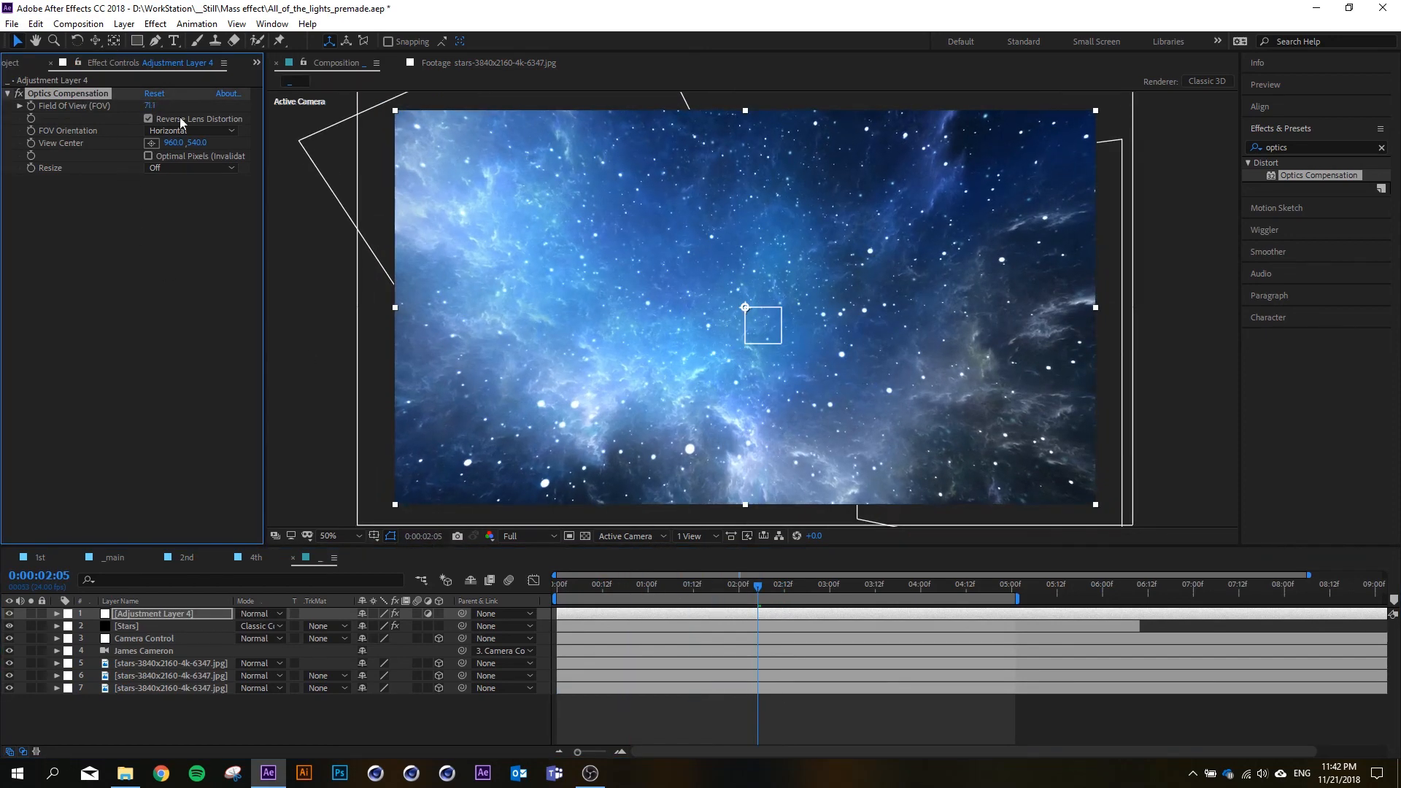
{"action": "key", "text": "comma"}
{"action": "key", "text": "comma"}
{"action": "key", "text": "period"}
{"action": "key", "text": "period"}
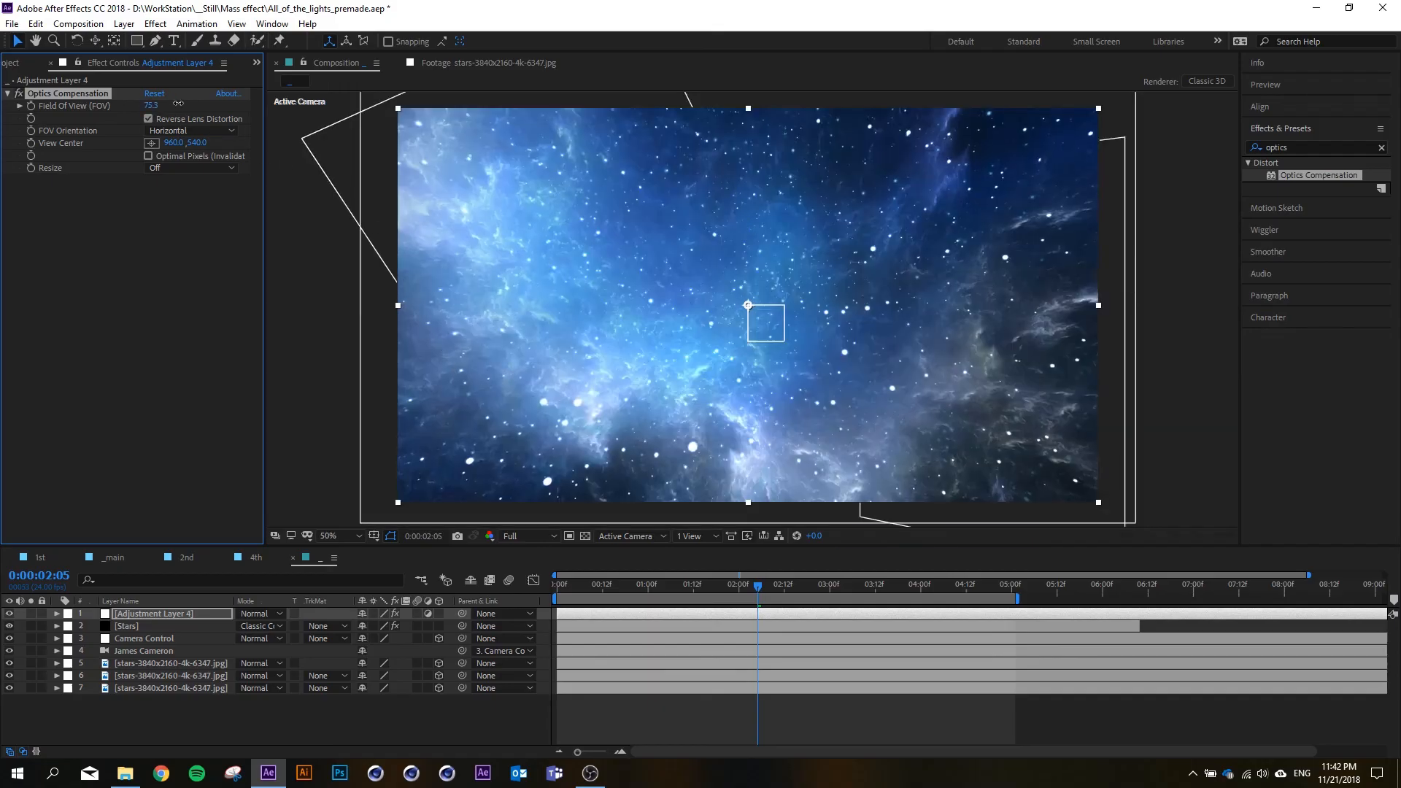
{"action": "left_click_drag", "start_coordinate": [178, 103], "coordinate": [757, 292]}
{"action": "left_click_drag", "start_coordinate": [626, 587], "coordinate": [761, 583]}
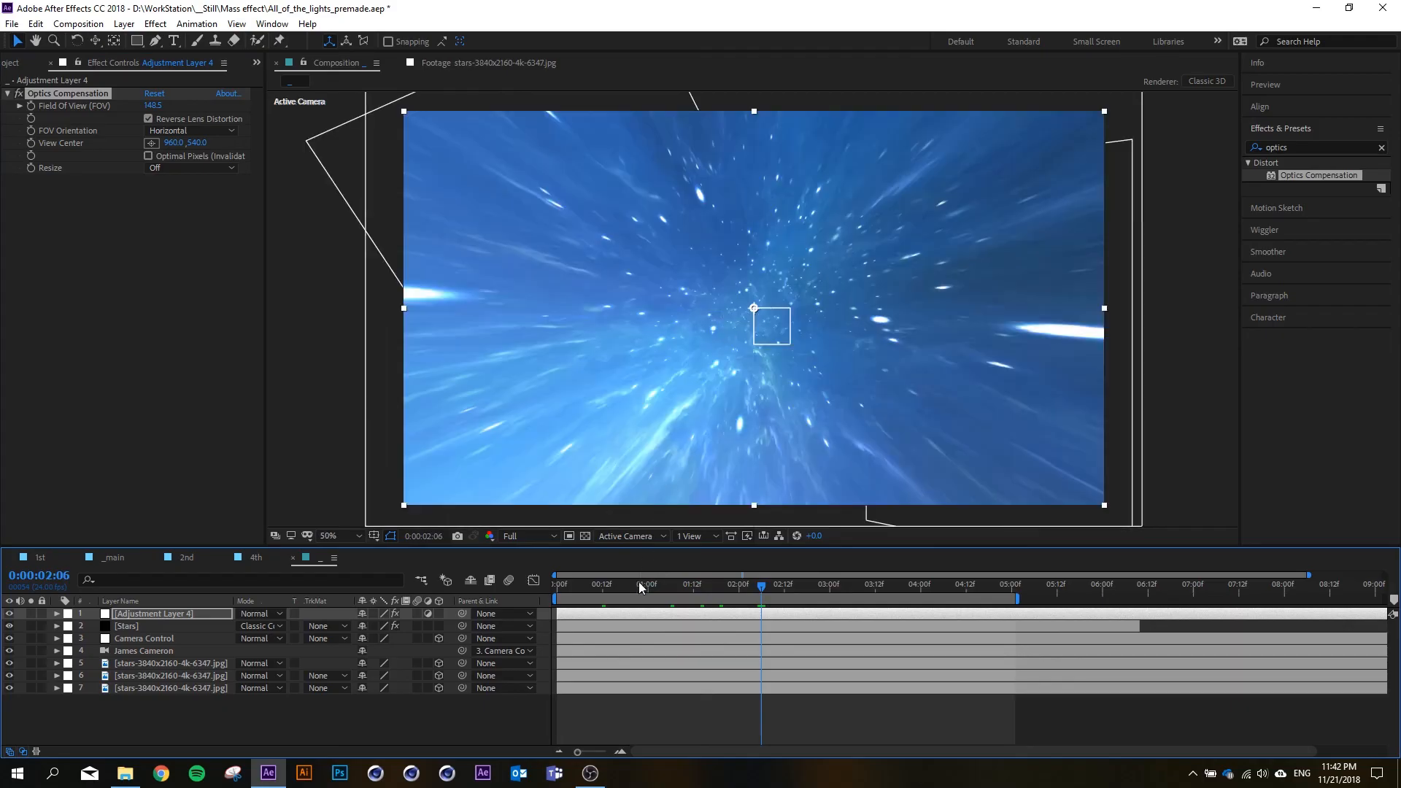
- Keyframe the Optics Compensation field of view from 0 at 0:00:00:00 to 156 at 0:00:05:00 and scrub through the result
{"action": "left_click_drag", "start_coordinate": [638, 584], "coordinate": [541, 598]}
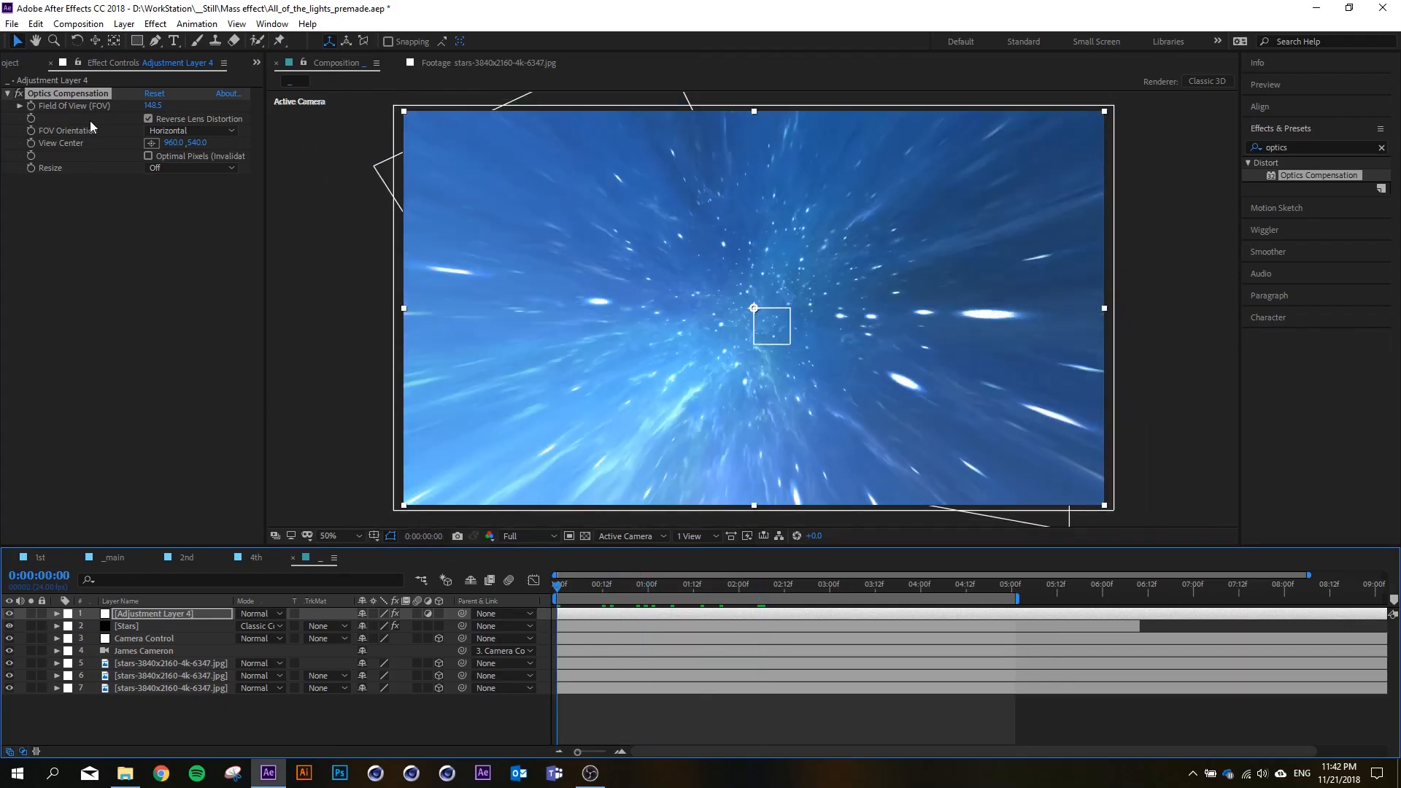
{"action": "left_click", "coordinate": [31, 107]}
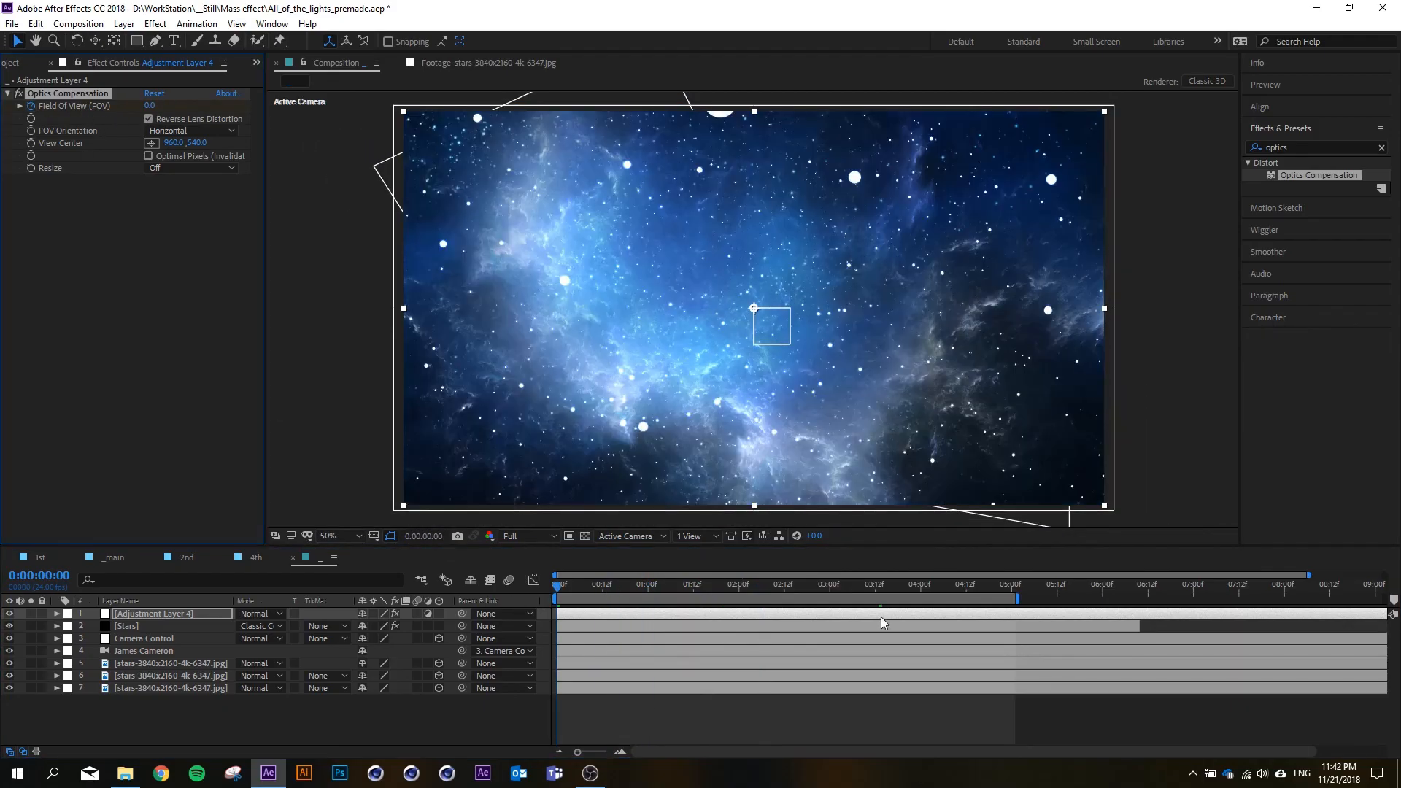
{"action": "key", "text": "u"}
{"action": "left_click_drag", "start_coordinate": [995, 591], "coordinate": [1001, 590]}
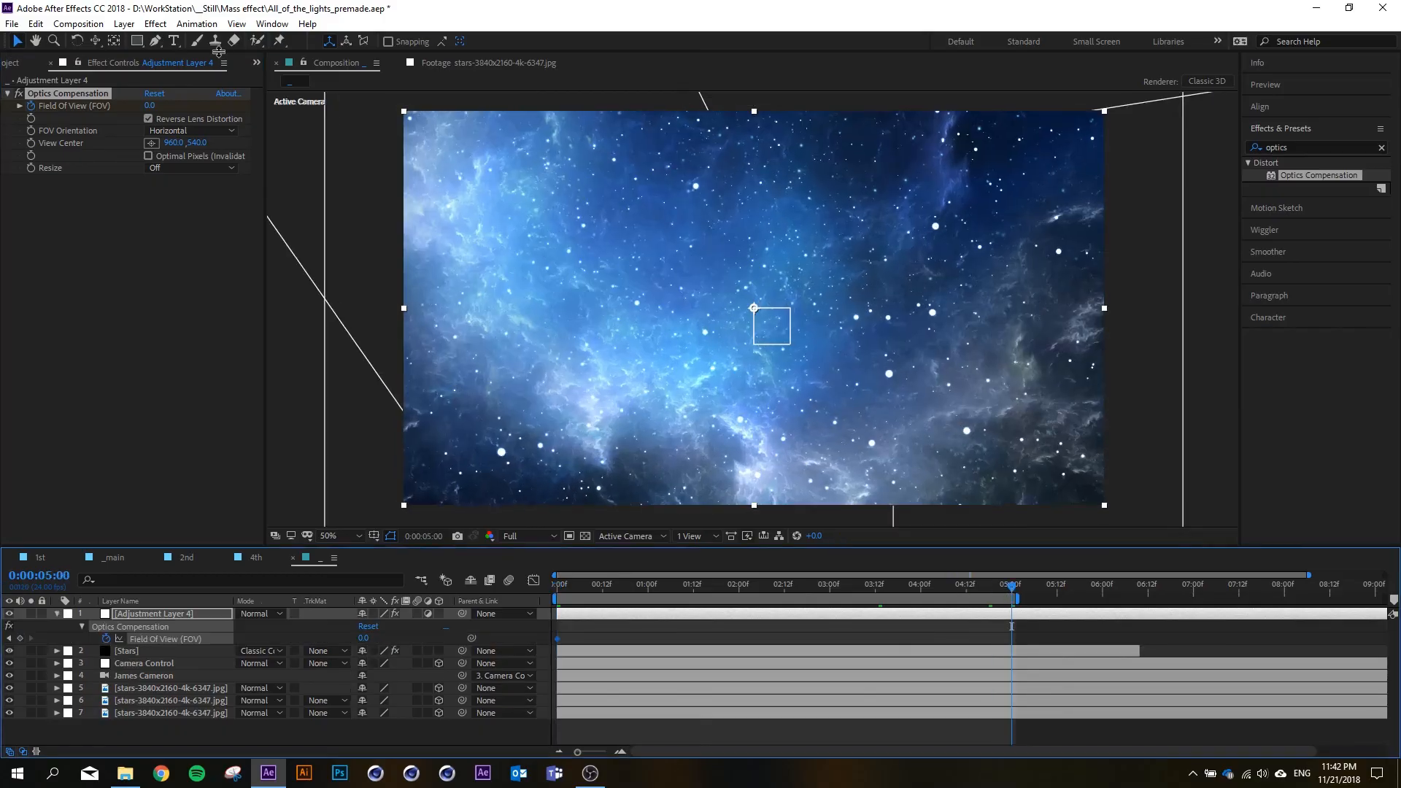
{"action": "mouse_move", "coordinate": [151, 108]}
{"action": "left_mouse_down"}
{"action": "mouse_move", "coordinate": [1241, 104]}
{"action": "mouse_move", "coordinate": [154, 104]}
{"action": "mouse_move", "coordinate": [248, 104]}
{"action": "mouse_move", "coordinate": [230, 112]}
{"action": "left_mouse_up"}
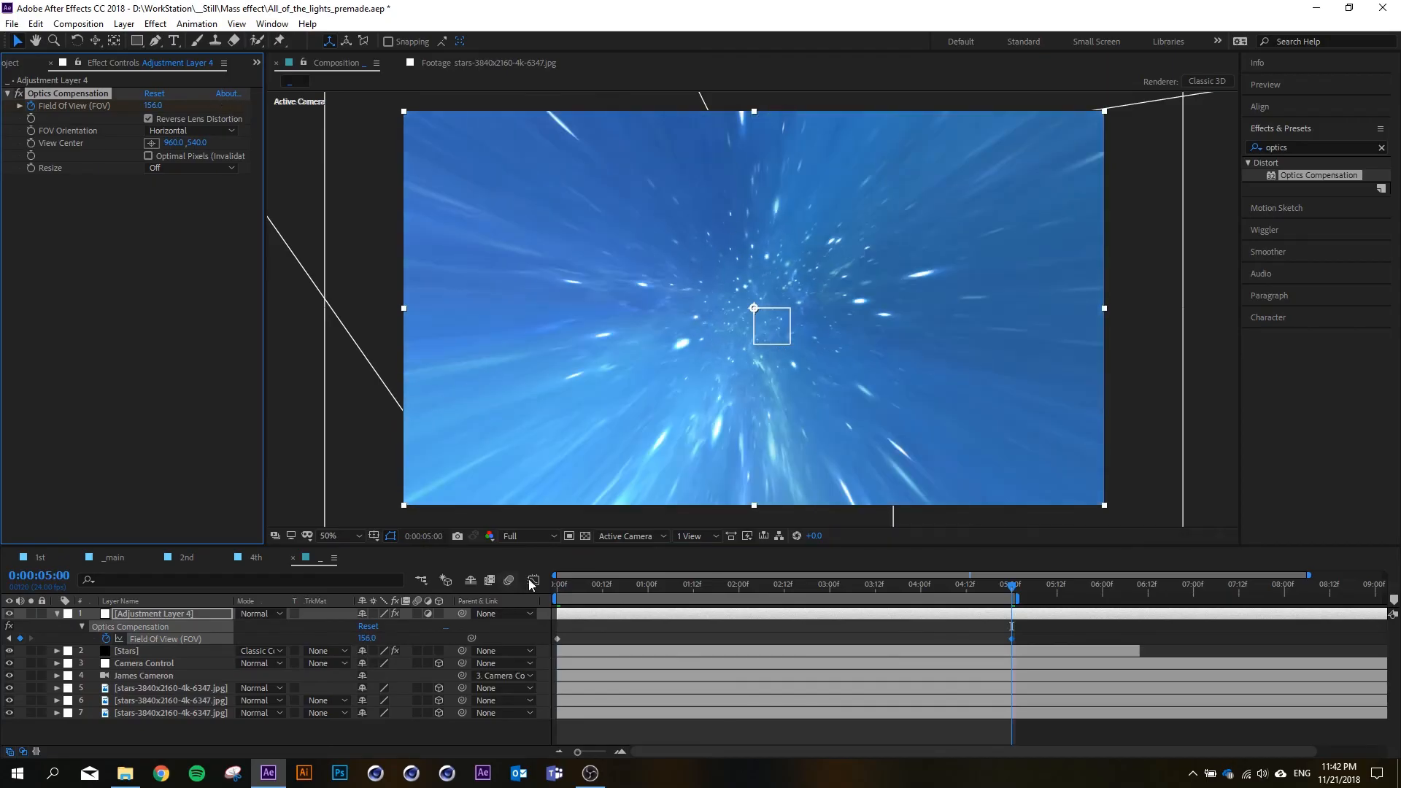
{"action": "left_click_drag", "start_coordinate": [567, 585], "coordinate": [905, 580]}
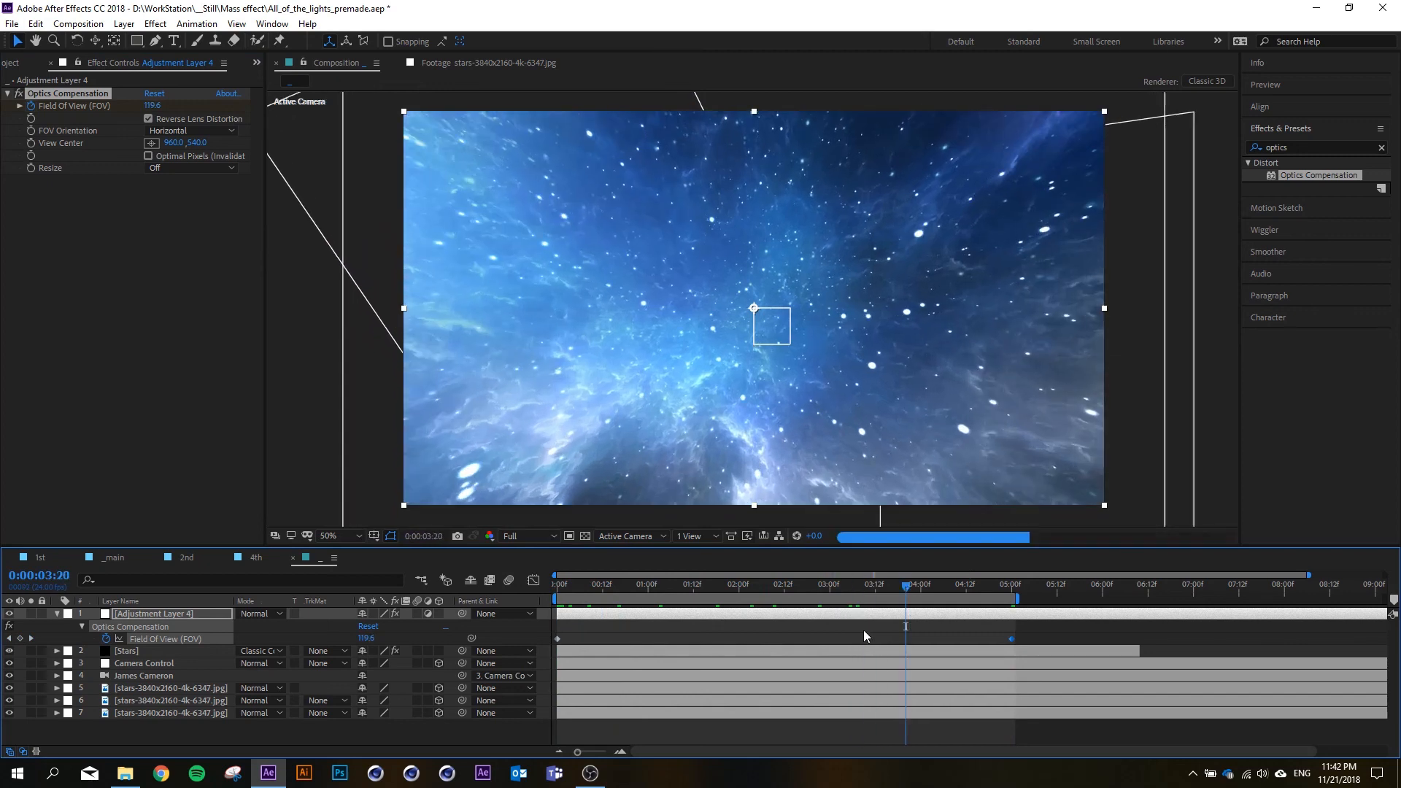
- Apply Easy Ease to the first field of view keyframe and scrub to 0:00:02:06 to check the warp
{"action": "left_click_drag", "start_coordinate": [560, 636], "coordinate": [545, 645]}
{"action": "left_click", "coordinate": [573, 632]}
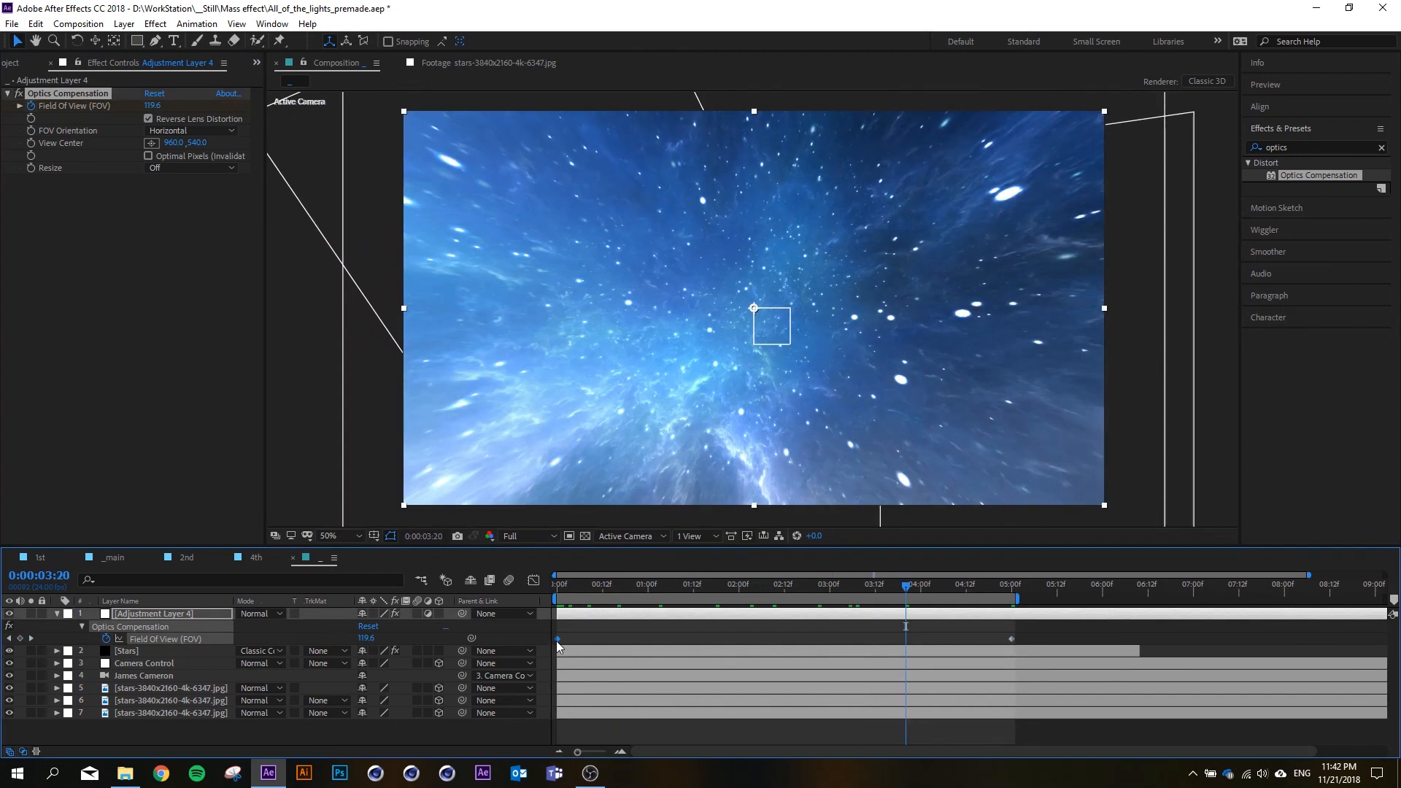
{"action": "right_click", "coordinate": [558, 639]}
{"action": "mouse_move", "coordinate": [604, 637]}
{"action": "left_click", "coordinate": [765, 678]}
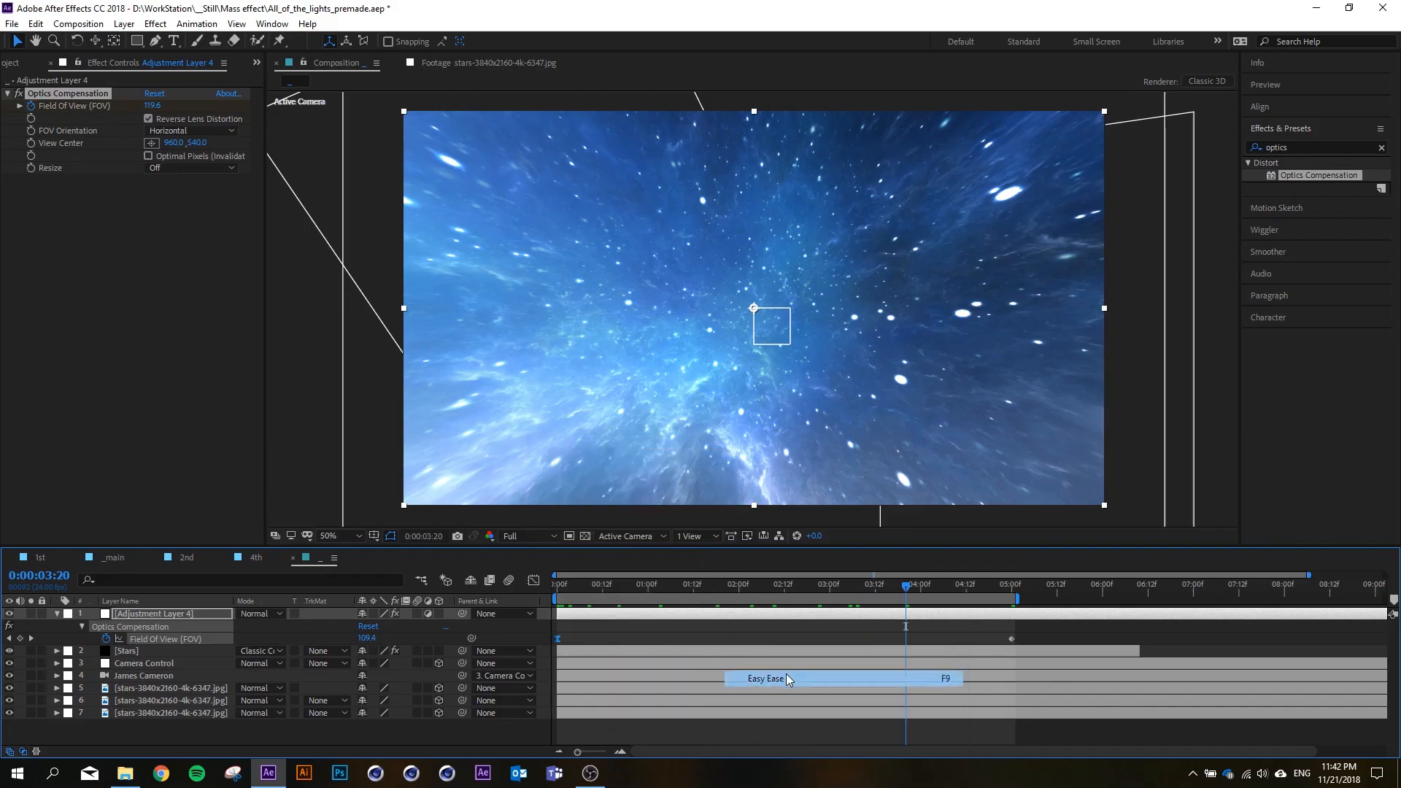
{"action": "left_click", "coordinate": [640, 584]}
{"action": "left_click_drag", "start_coordinate": [659, 593], "coordinate": [760, 594]}
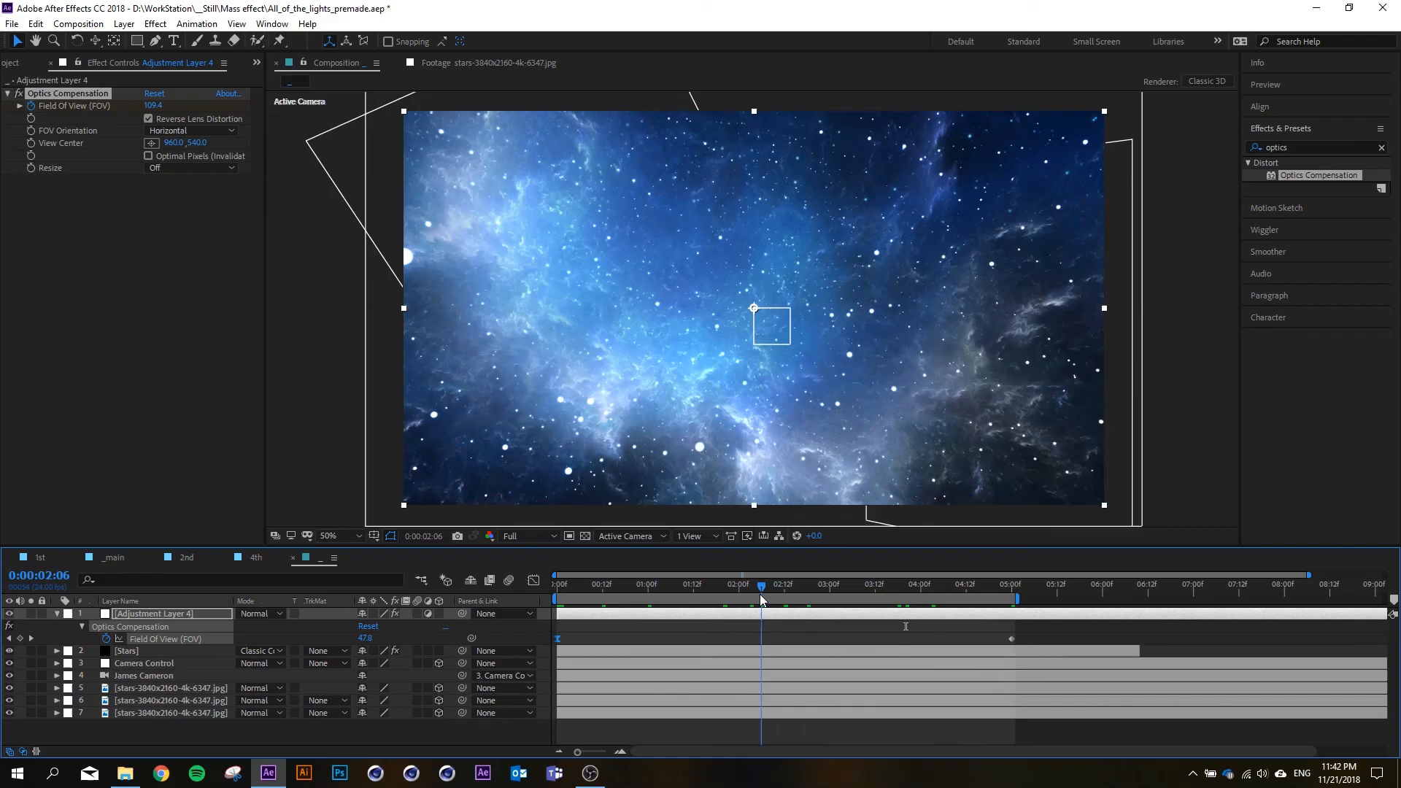
- Deselect the adjustment layer and collapse its keyframed properties in the timeline
{"action": "left_click", "coordinate": [713, 634]}
{"action": "left_click", "coordinate": [67, 94]}
{"action": "left_click", "coordinate": [100, 532]}
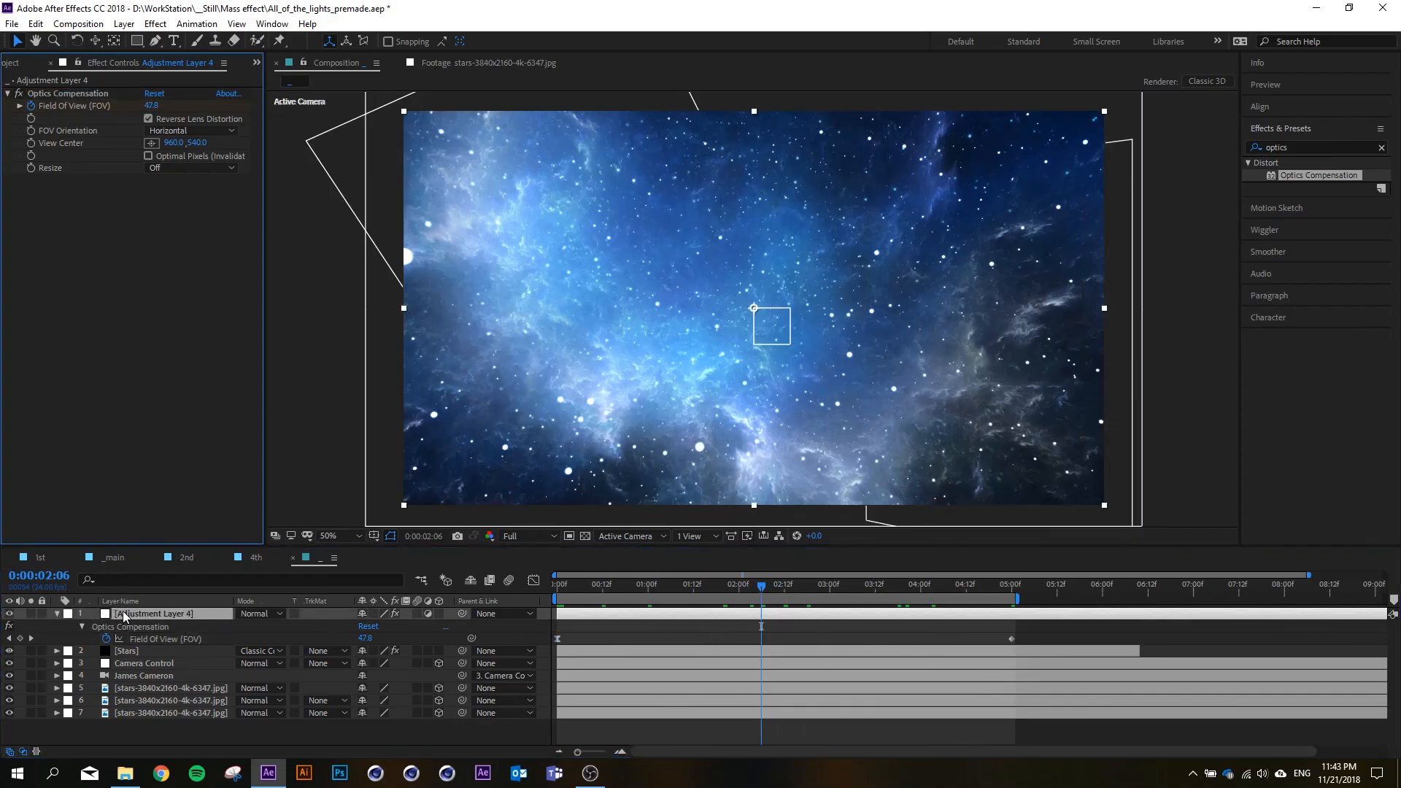
{"action": "left_click", "coordinate": [816, 631]}
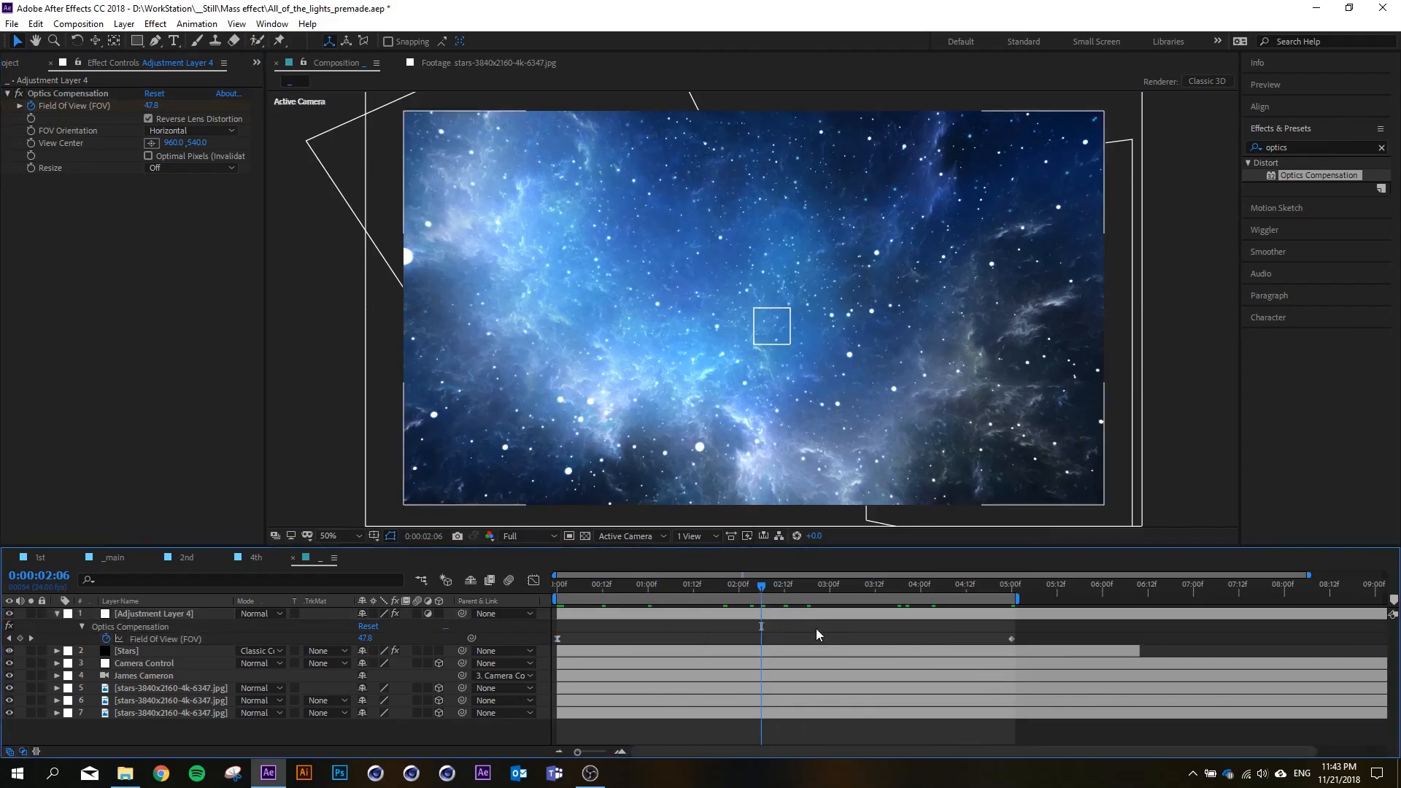
{"action": "key", "text": "u"}
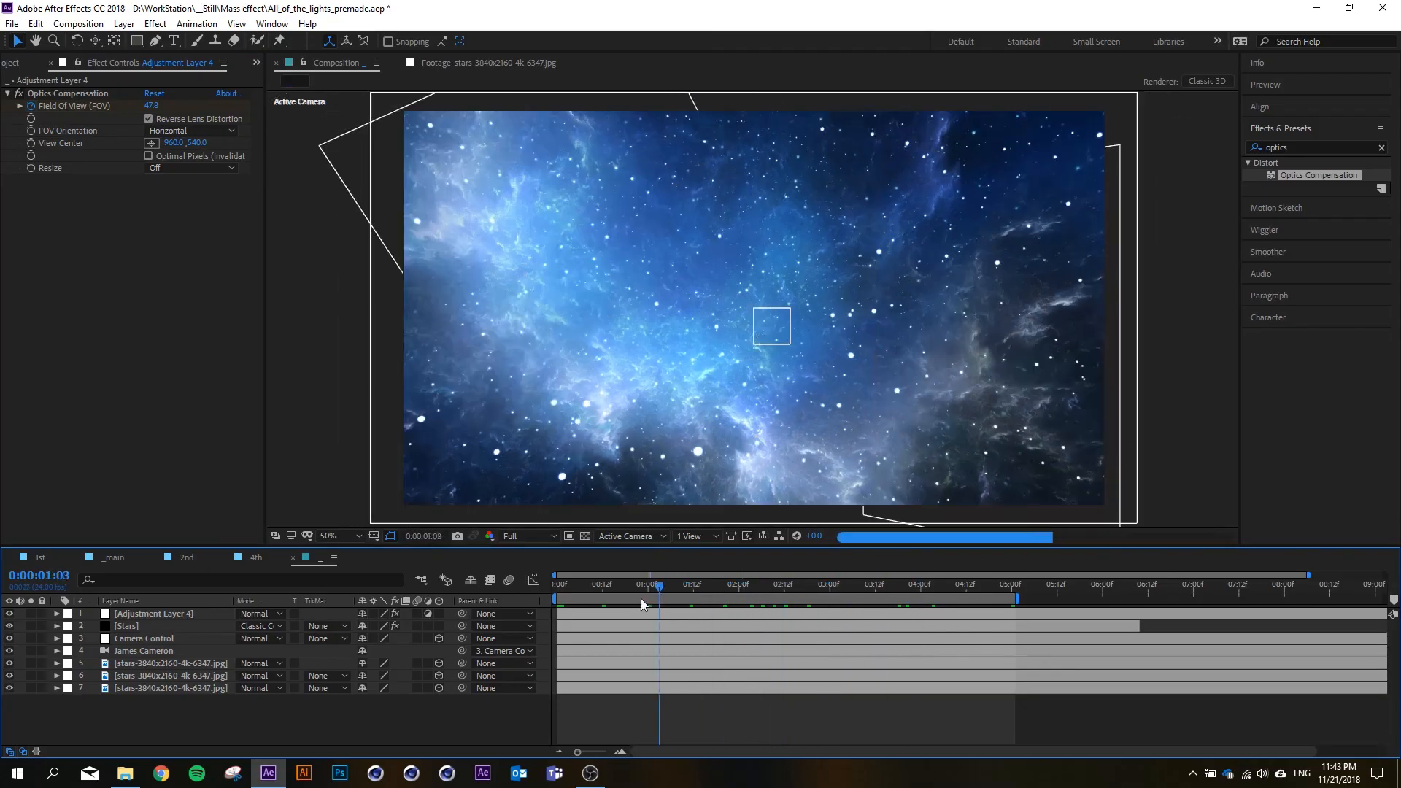